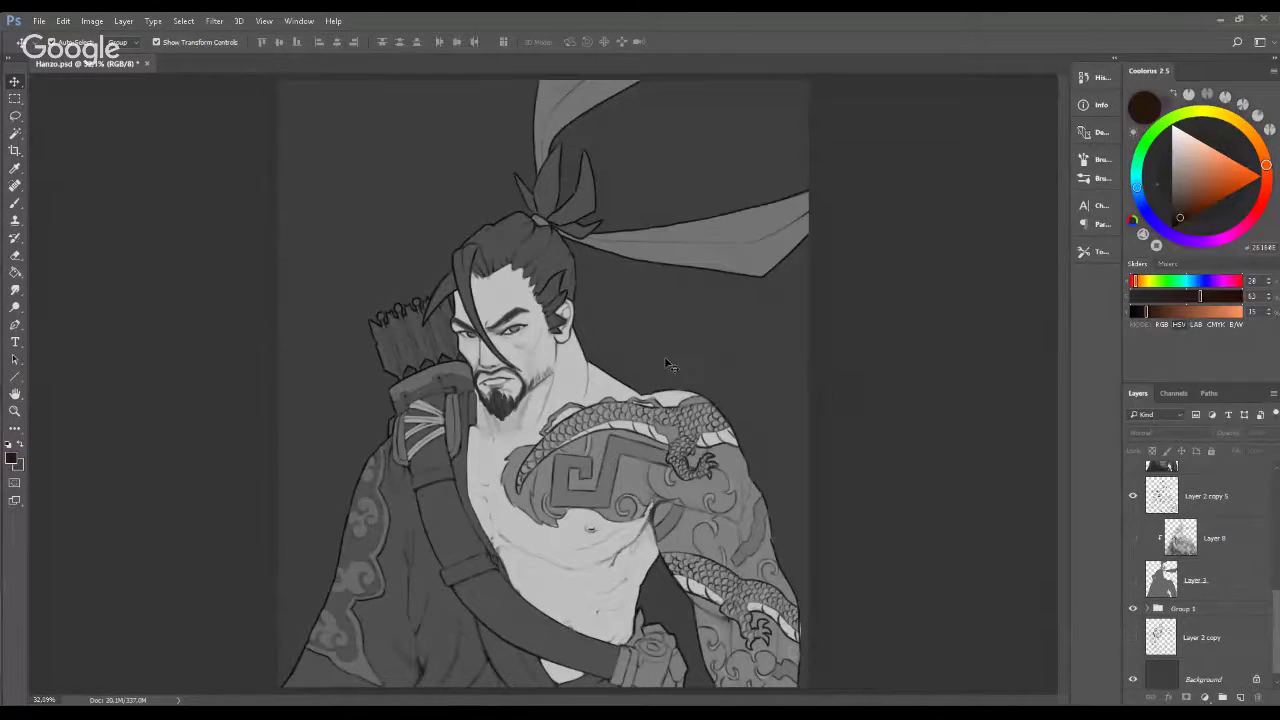
key(z)
drag(668, 354, 800, 355)
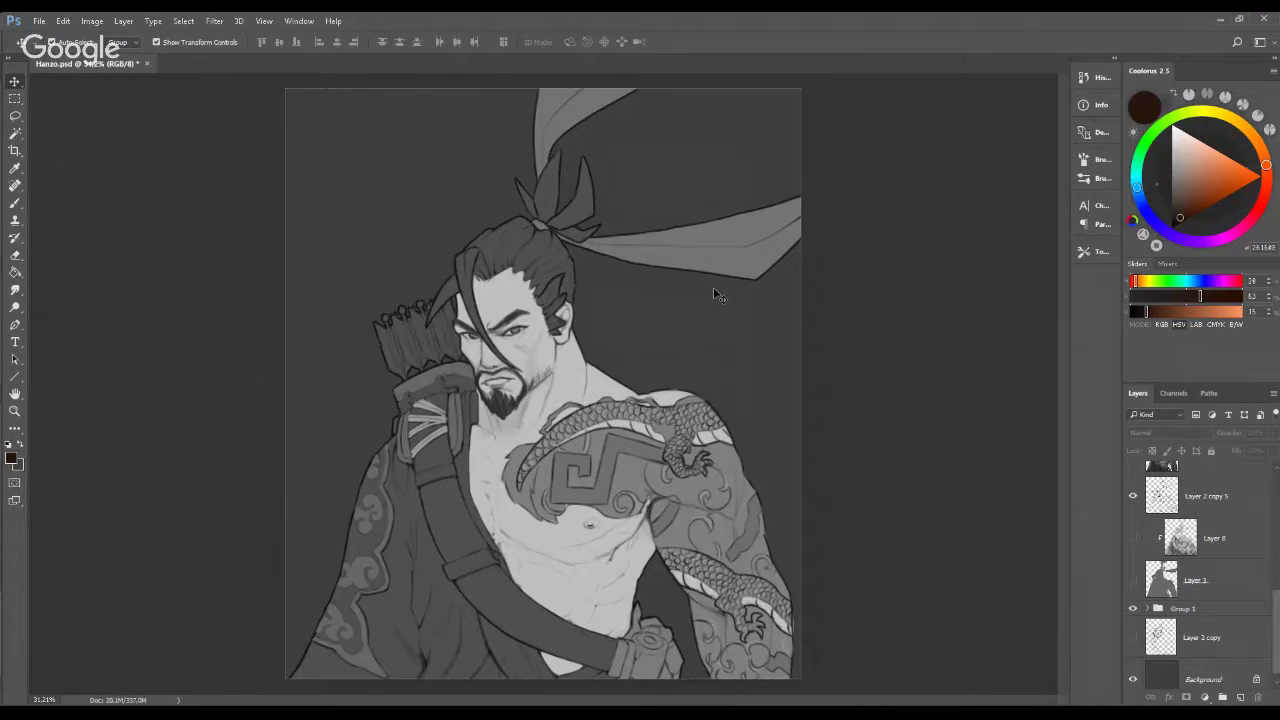
key(alt+Tab)
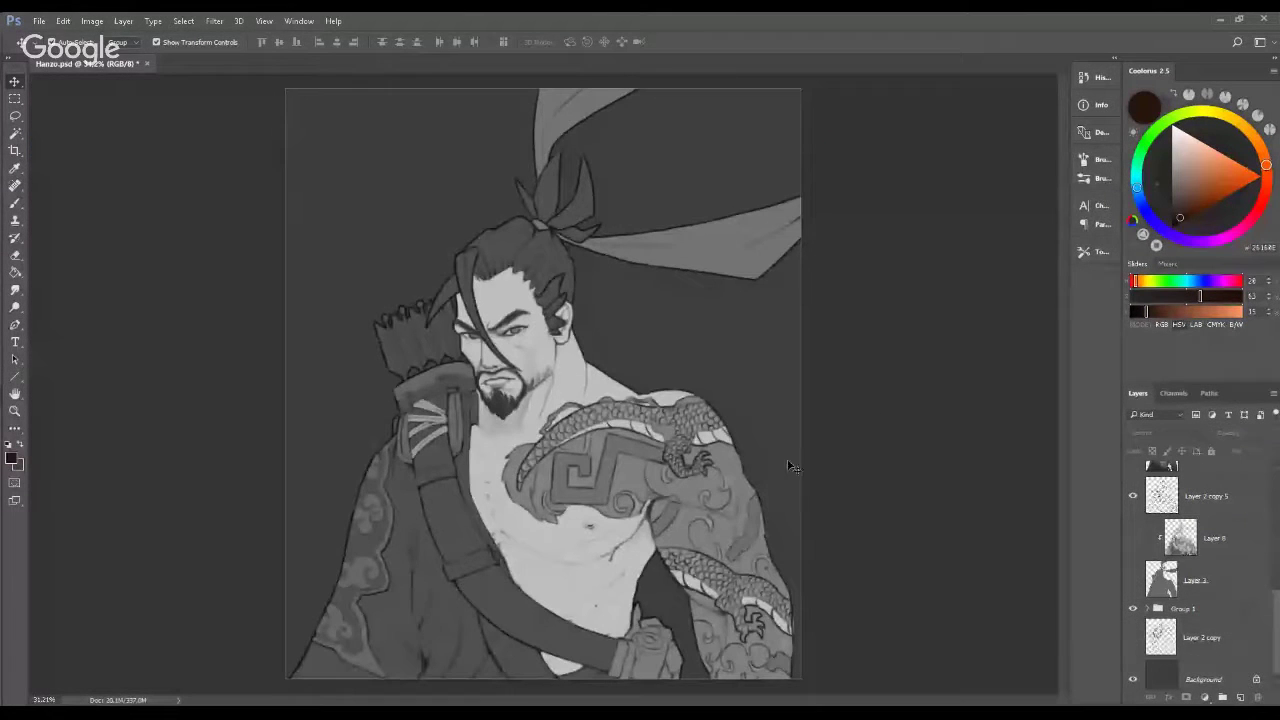
key(z)
mouse_move(582, 364)
mouse_down()
mouse_move(604, 357)
mouse_move(584, 354)
mouse_up()
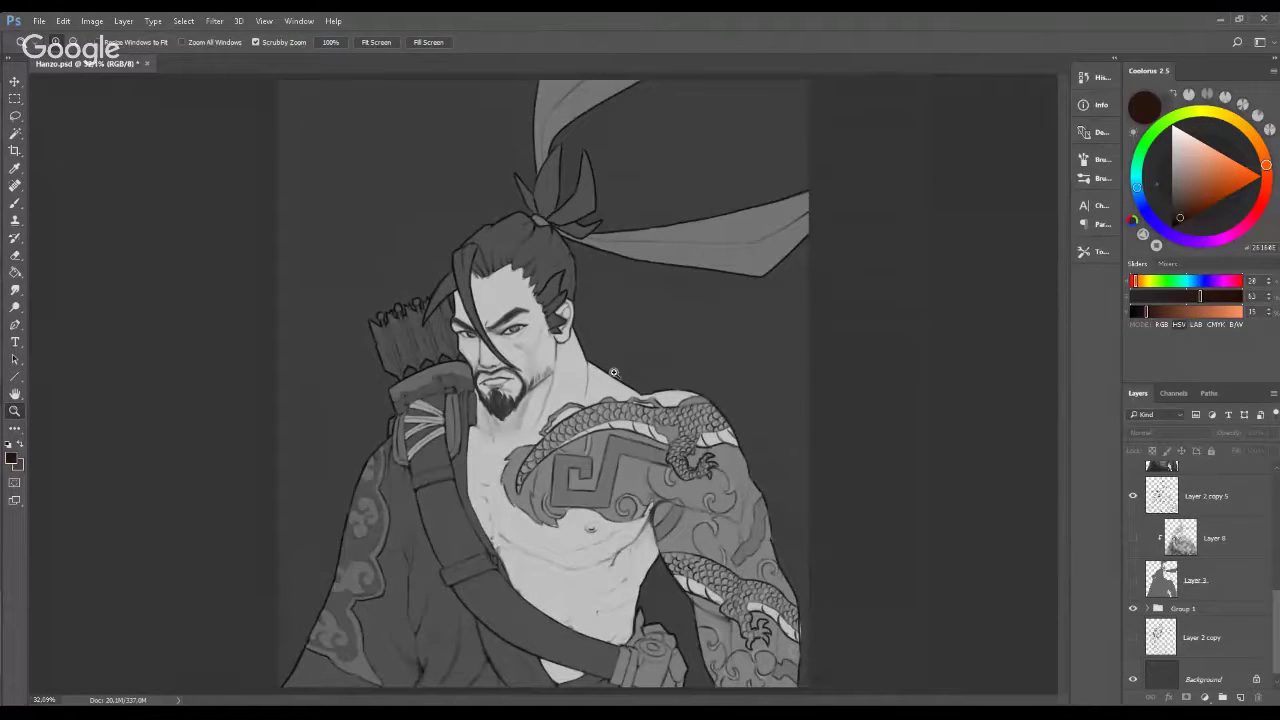
key(v)
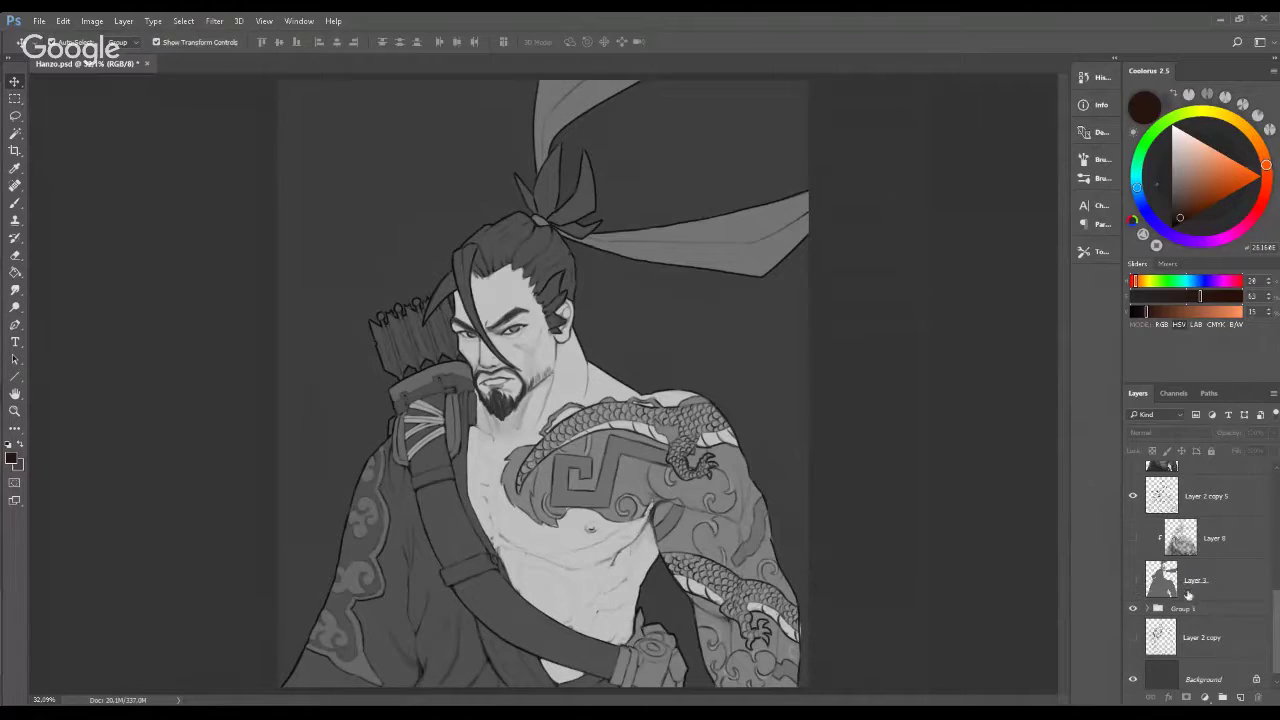
Examine what Layer 2 copy 5, Group 1, Layer 2 copy and Layer 3 contribute to the painting by toggling their visibility.
scroll(1276, 614, up, 3)
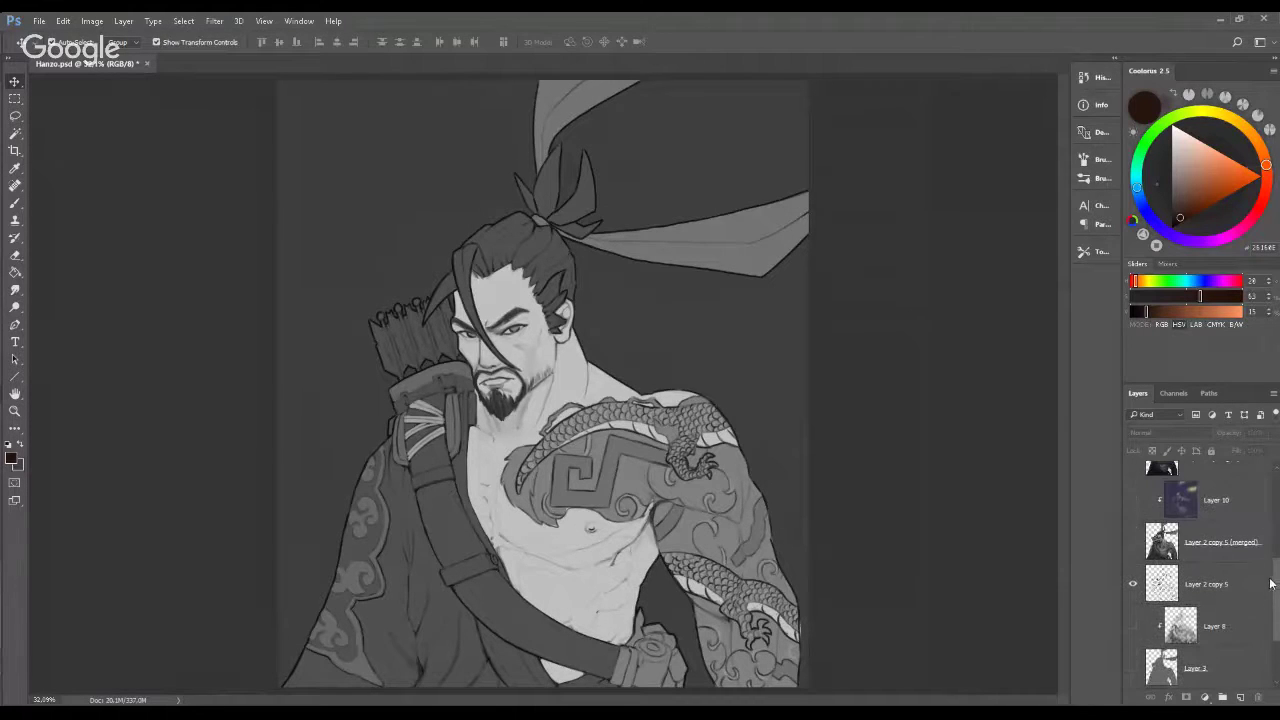
click(1133, 588)
click(1133, 588)
scroll(1156, 646, down, 3)
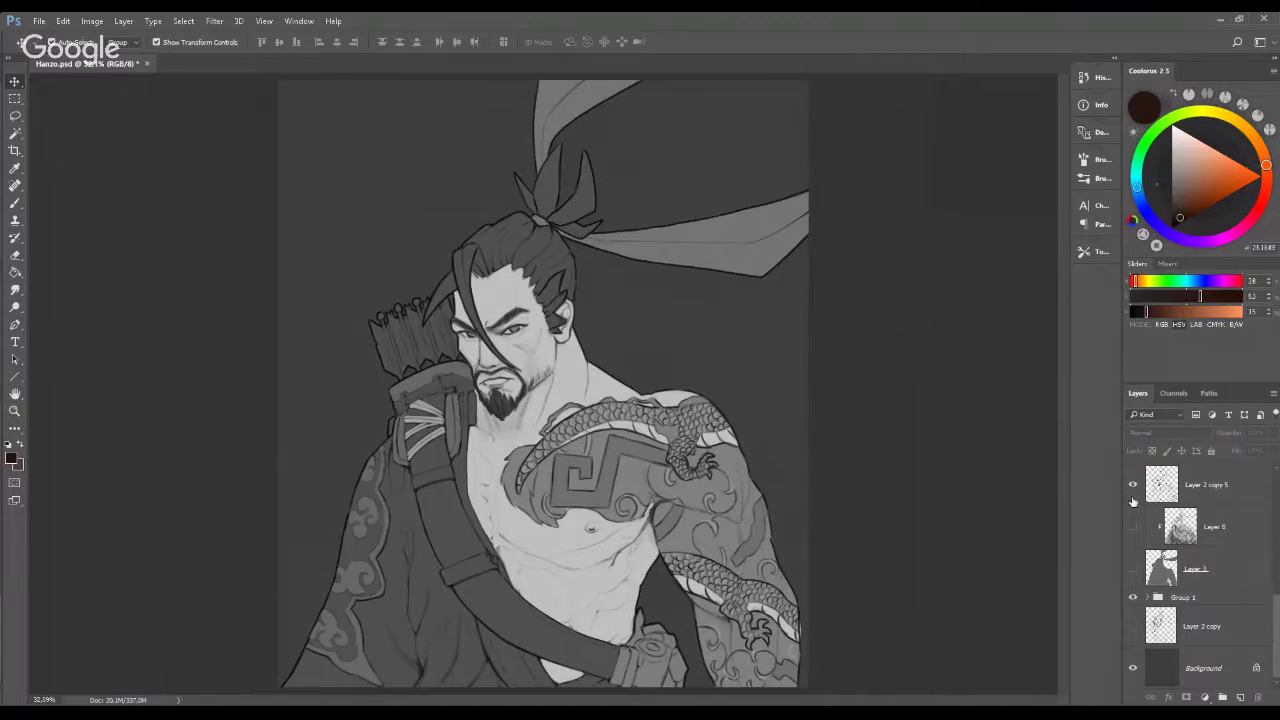
click(1133, 598)
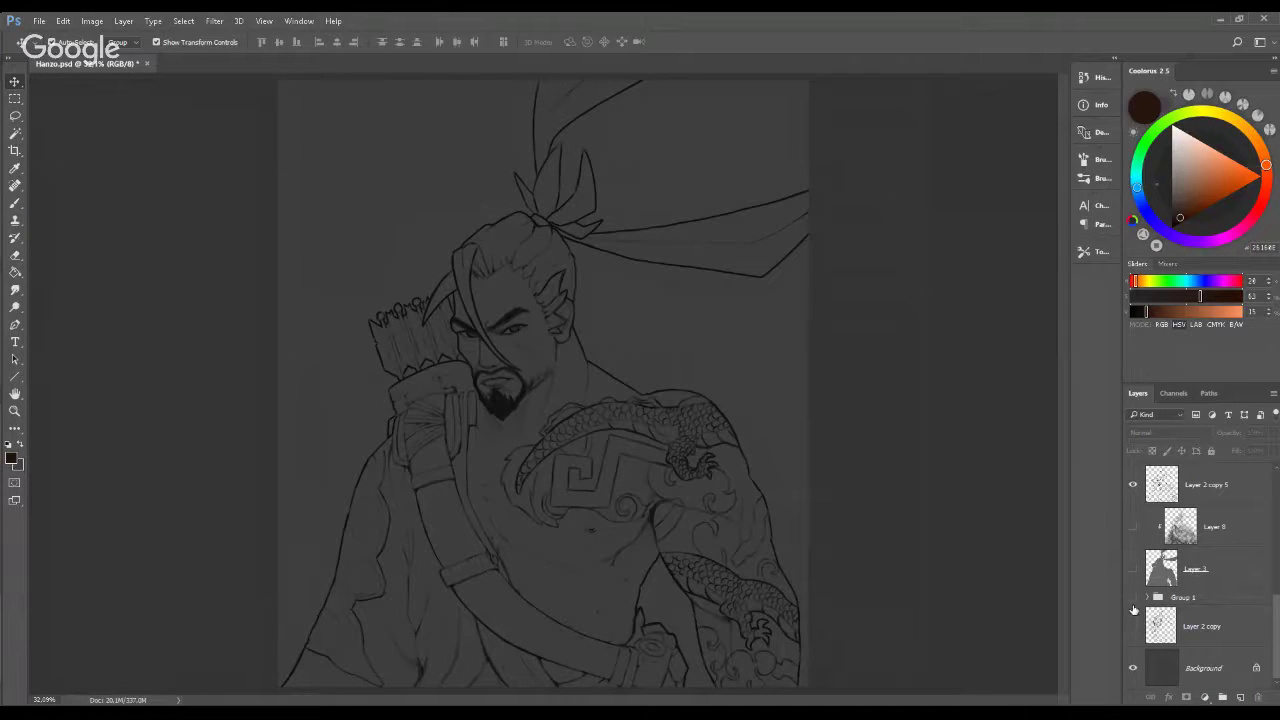
click(1133, 600)
click(1147, 599)
click(1147, 599)
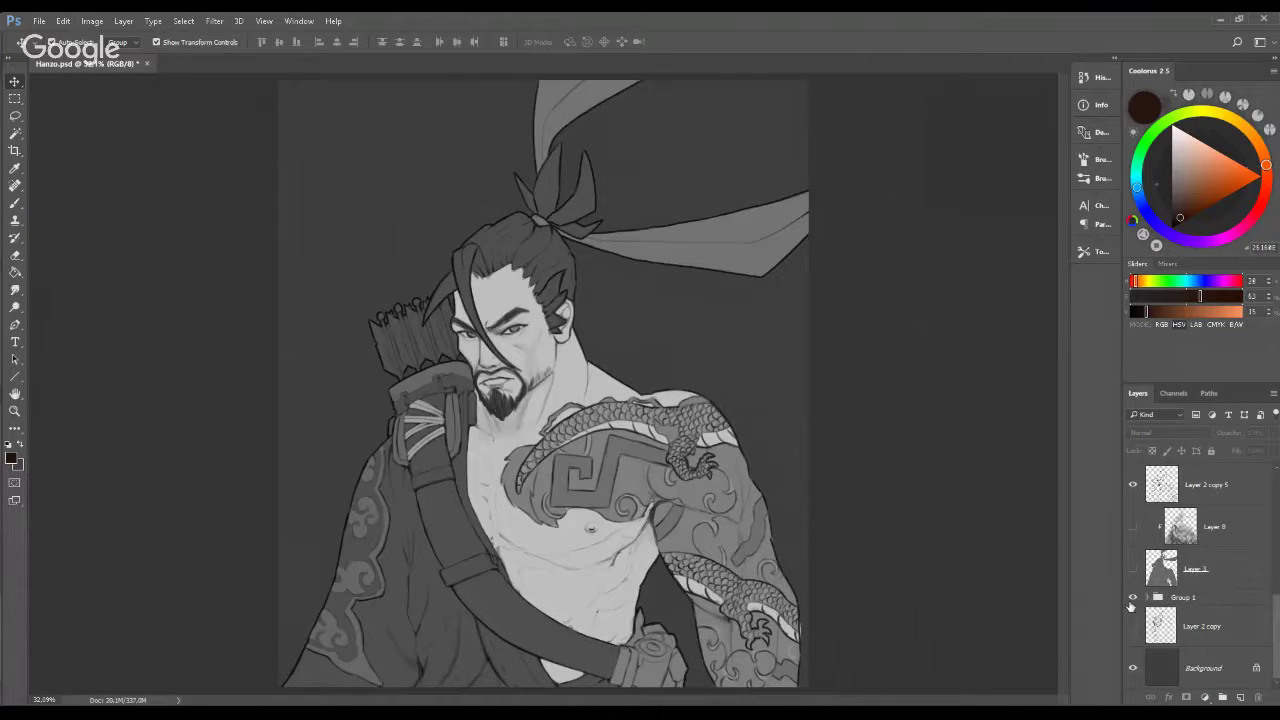
click(1133, 598)
click(1133, 627)
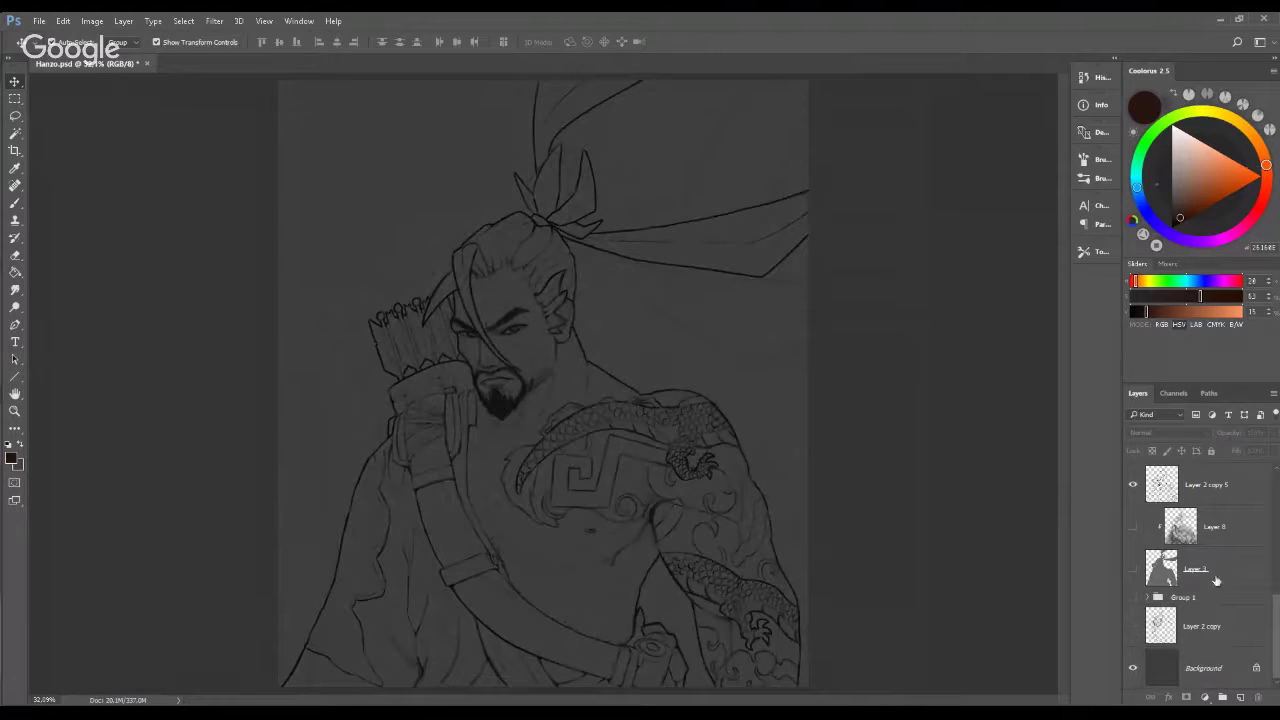
click(1133, 569)
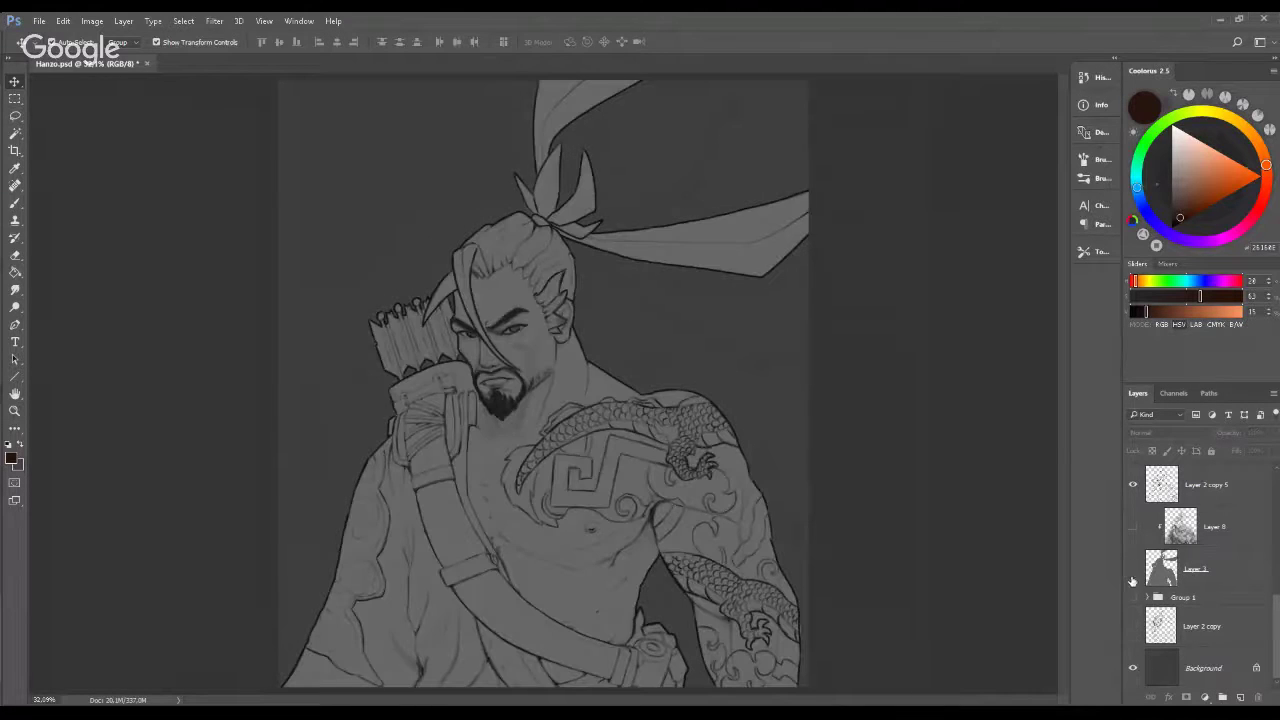
click(1132, 579)
Move Layer 3 and its clipped Layer 8 together above the line art layer, Layer 2 copy 5.
click(1168, 578)
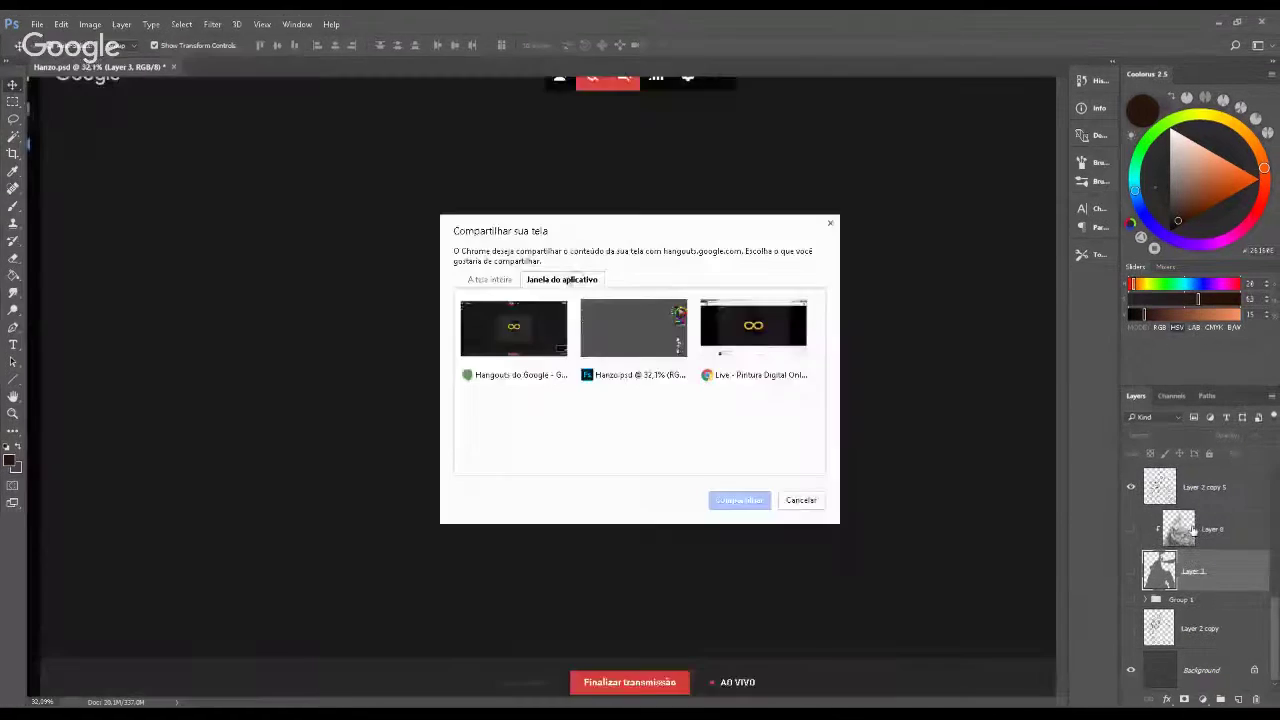
shift+click(1192, 530)
drag(1163, 583, 1206, 541)
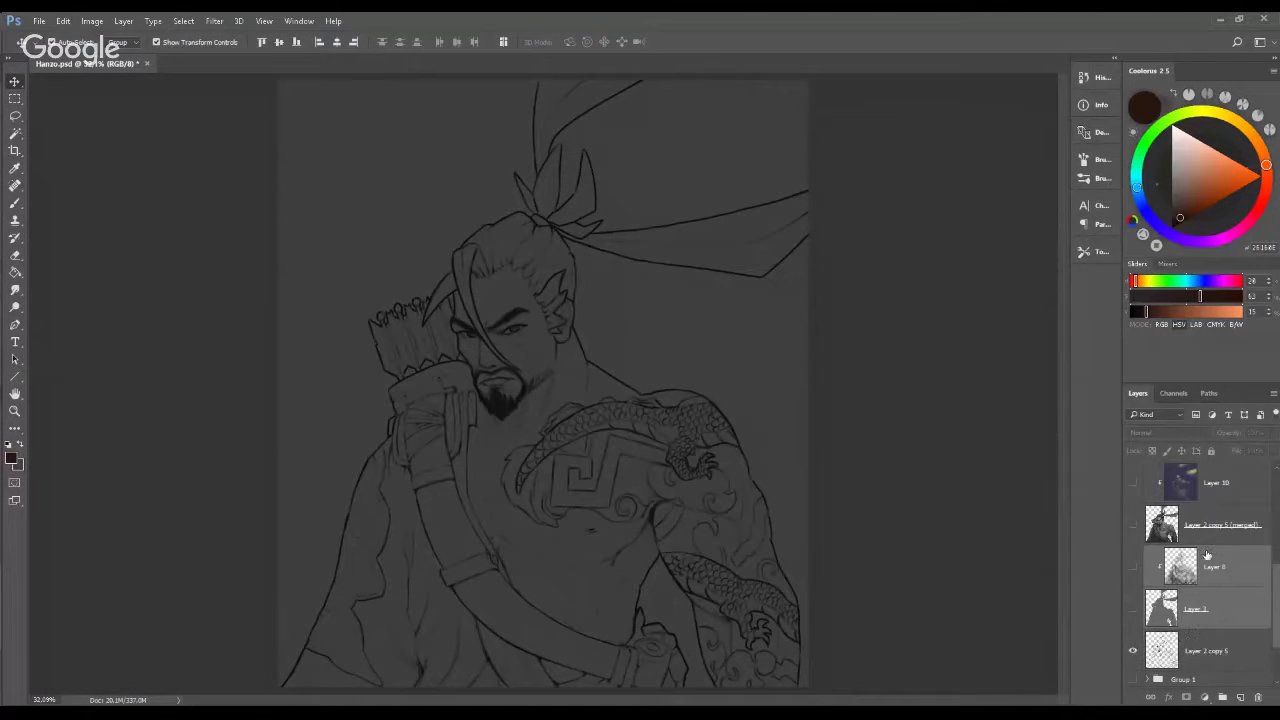
Group all layers from Layer 3 up to Layer 12, hide the new group and show Group 1 again.
click(1221, 620)
scroll(1270, 505, up, 3)
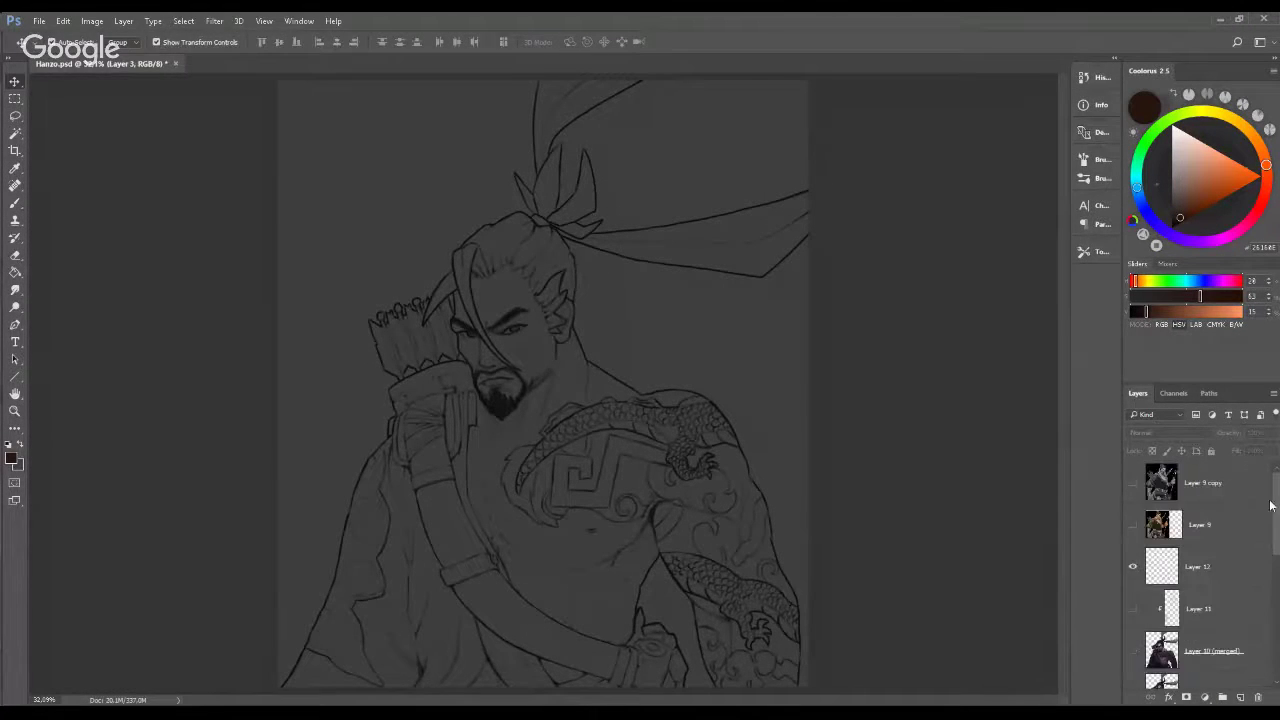
shift+click(1204, 562)
key(ctrl+g)
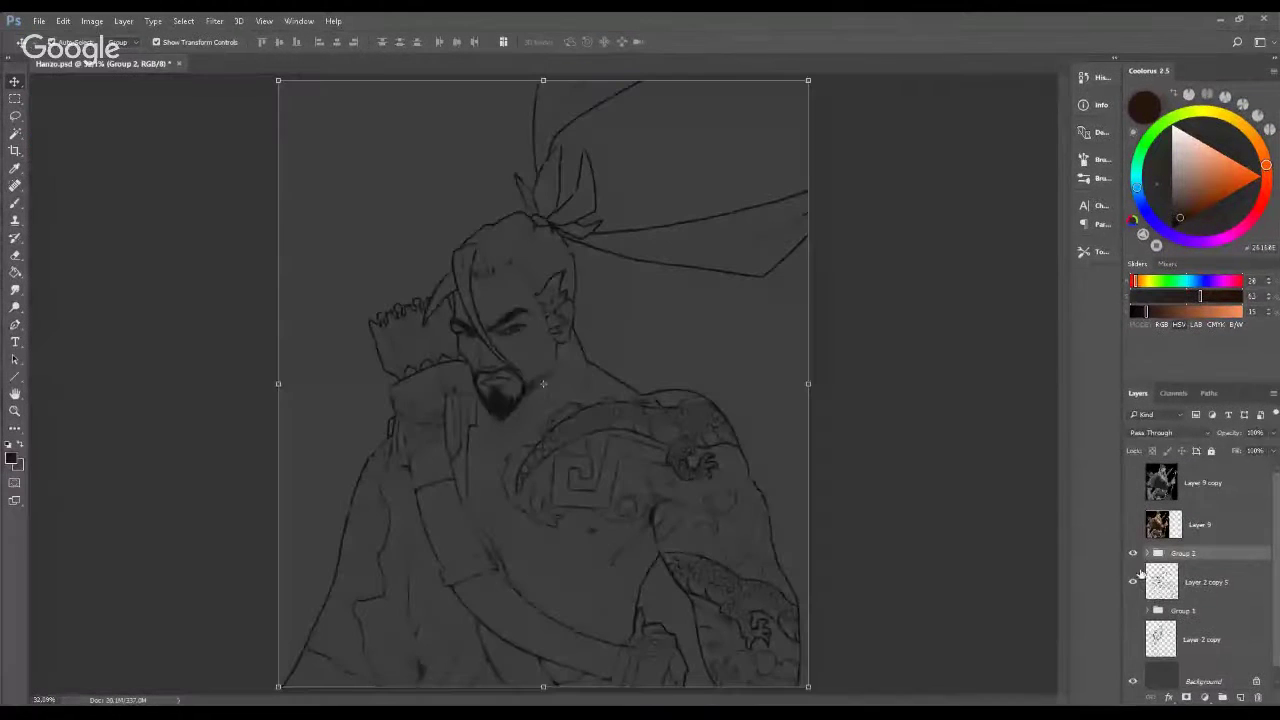
click(1133, 553)
click(1133, 611)
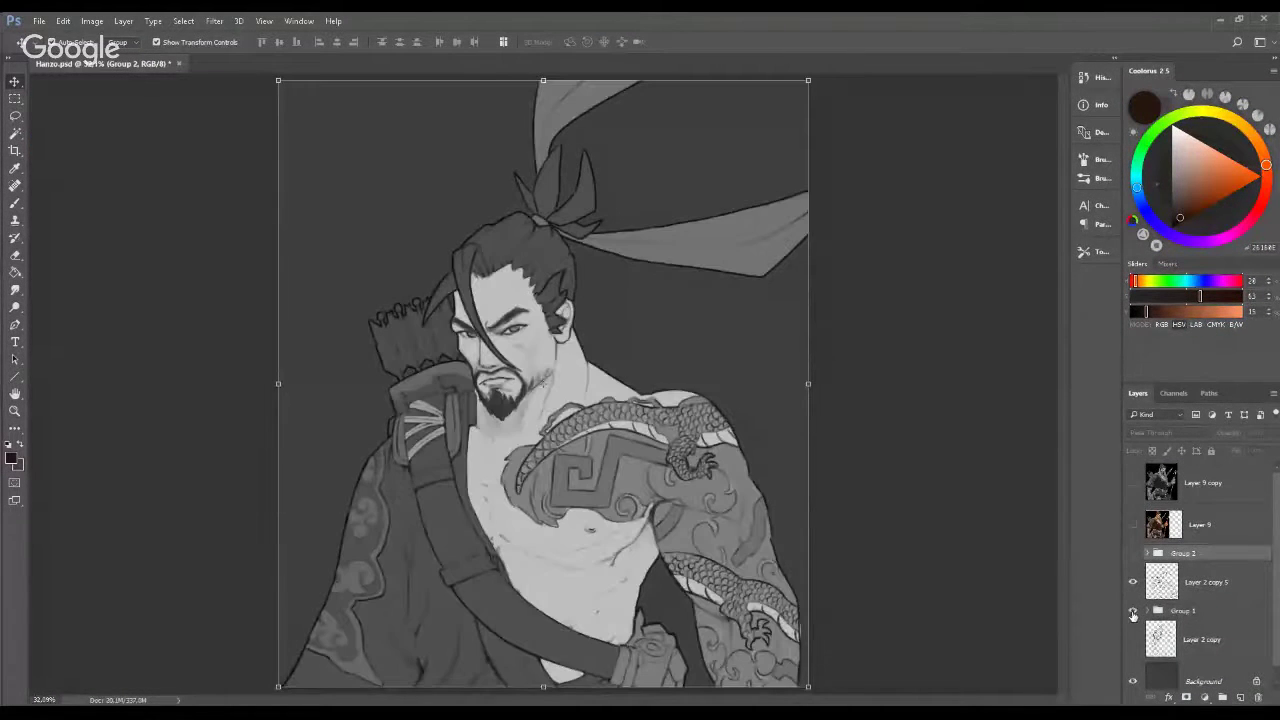
click(929, 422)
Expand Group 1 and look through the flat value layers it contains.
key(z)
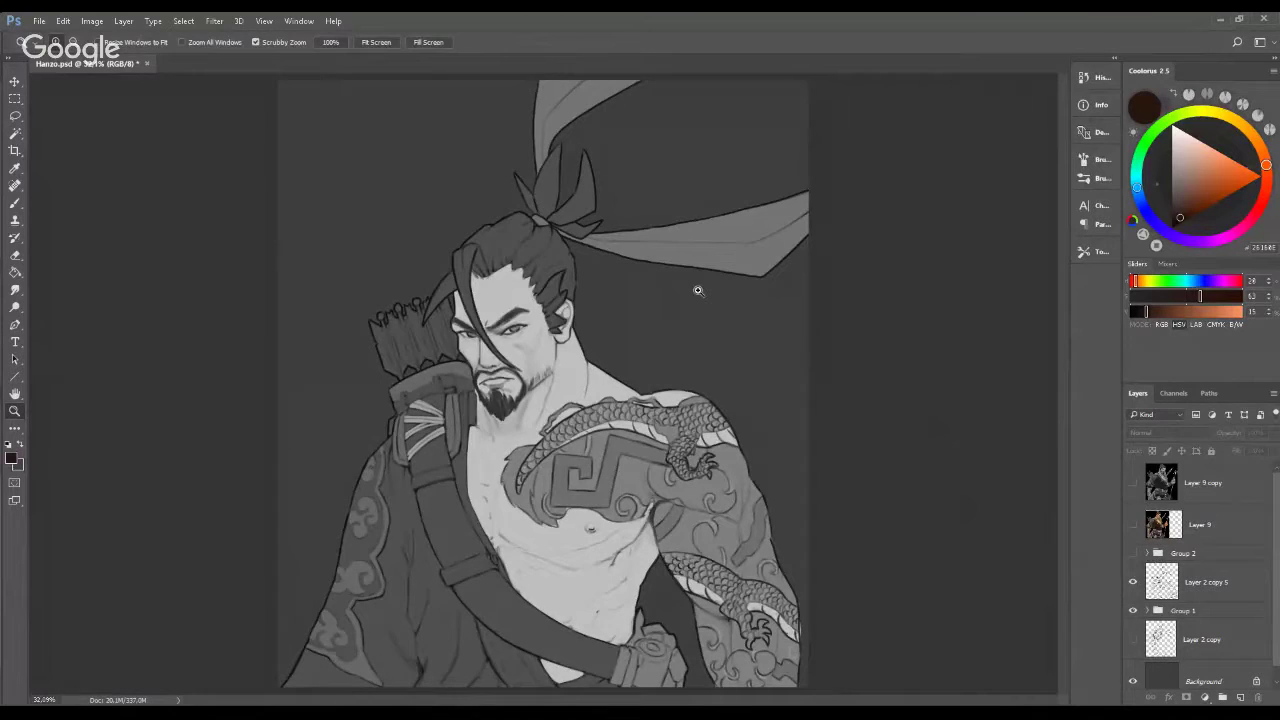
drag(698, 290, 764, 231)
key(v)
click(1147, 610)
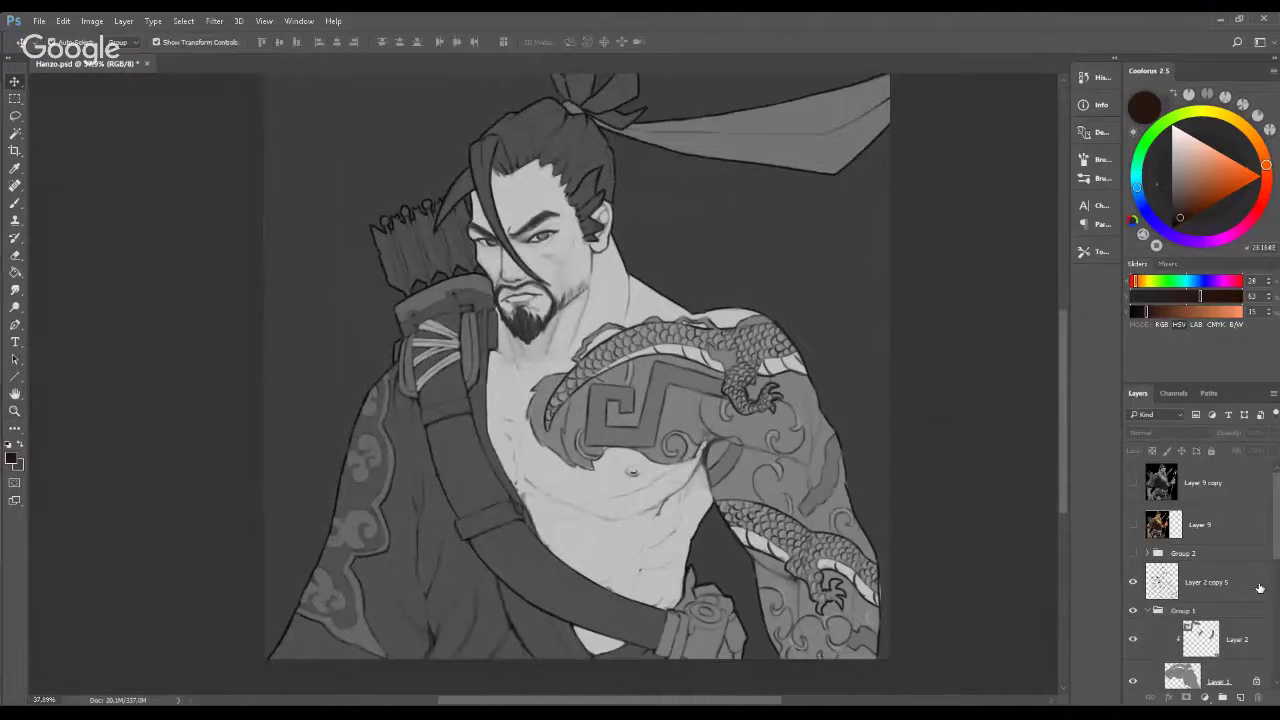
drag(1275, 541, 1277, 661)
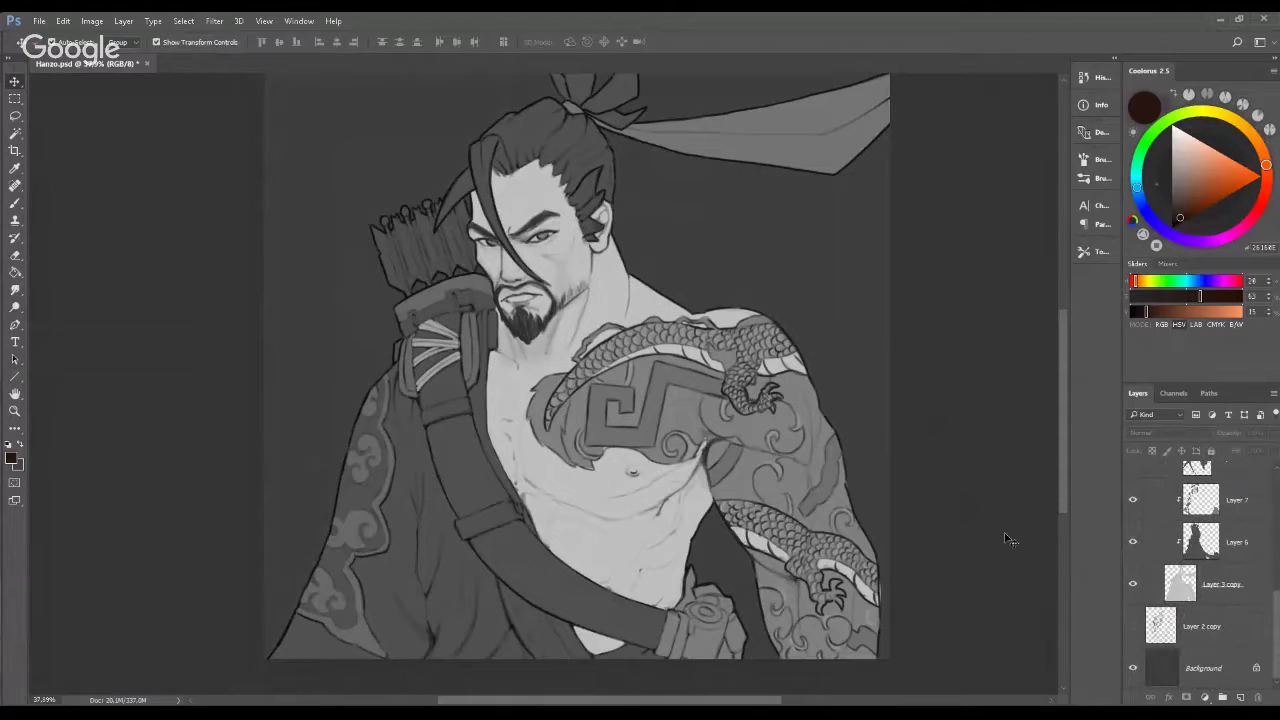
key(alt+Tab)
scroll(796, 287, up, 2)
key(z)
drag(713, 311, 758, 314)
scroll(758, 314, up, 3)
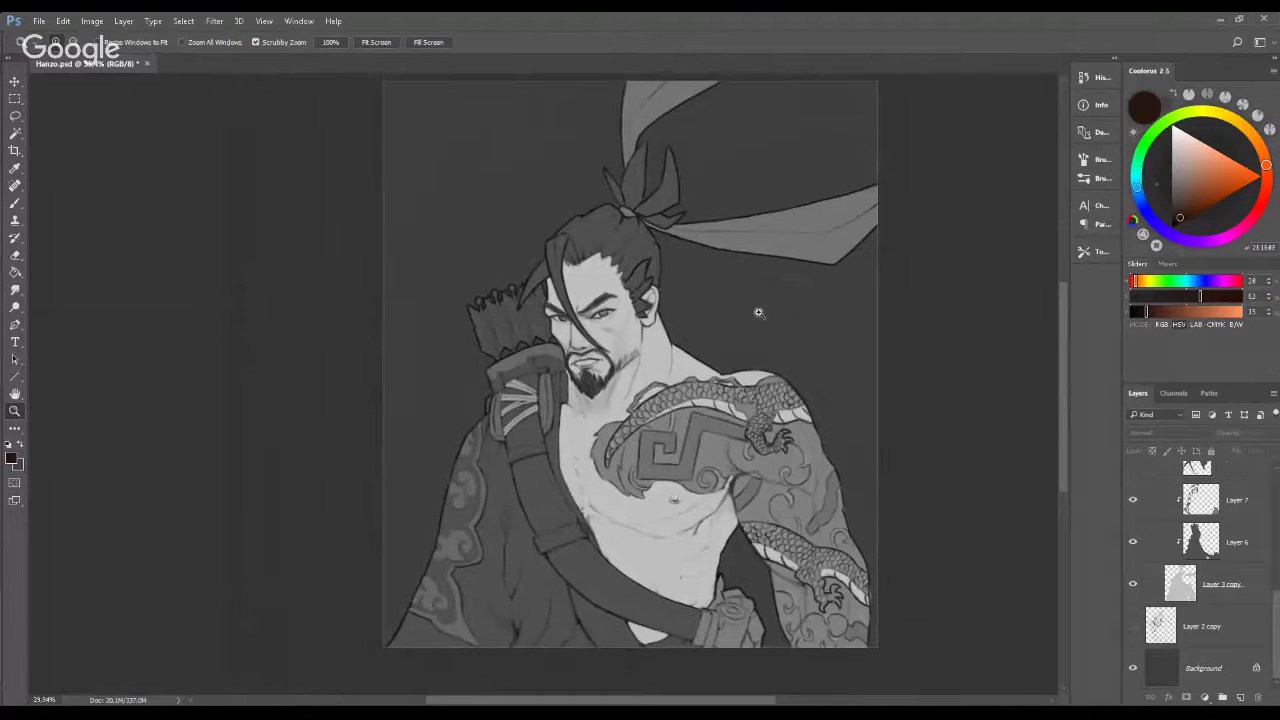
scroll(812, 307, down, 2)
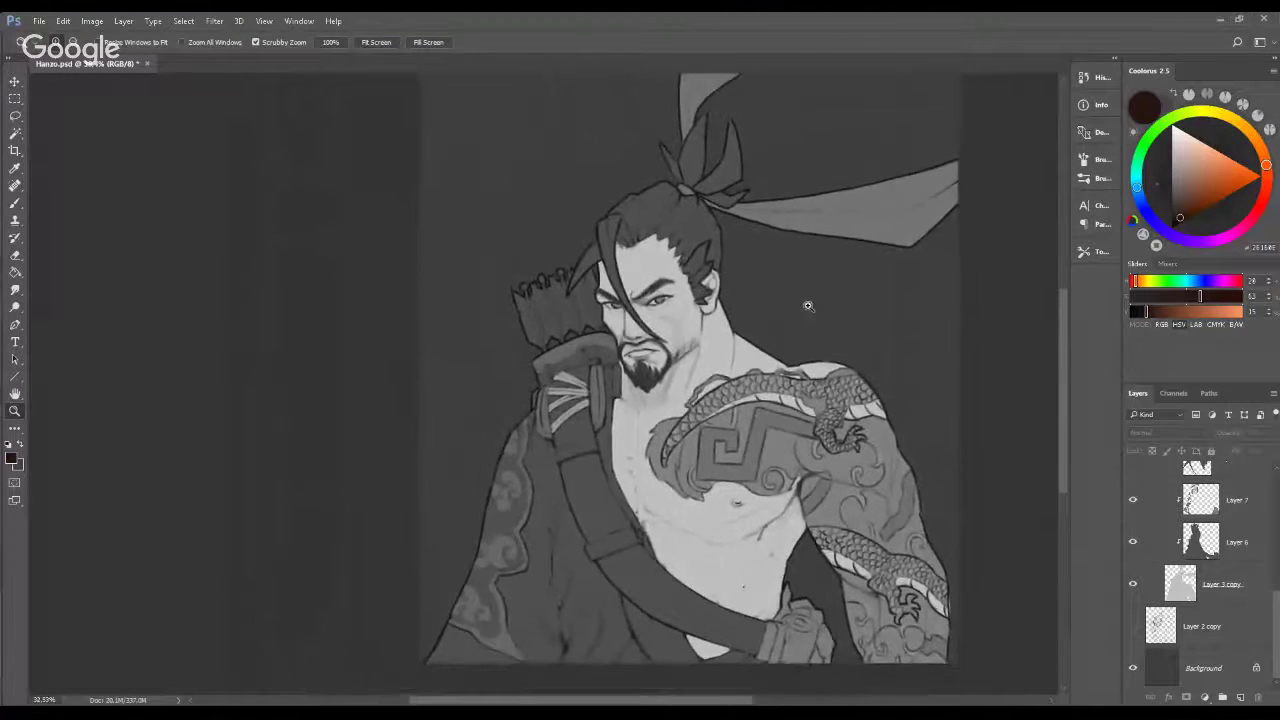
scroll(1275, 600, up, 1)
Create a new empty layer directly above Layer 2 copy 5.
drag(1275, 600, 1266, 488)
click(1201, 581)
key(v)
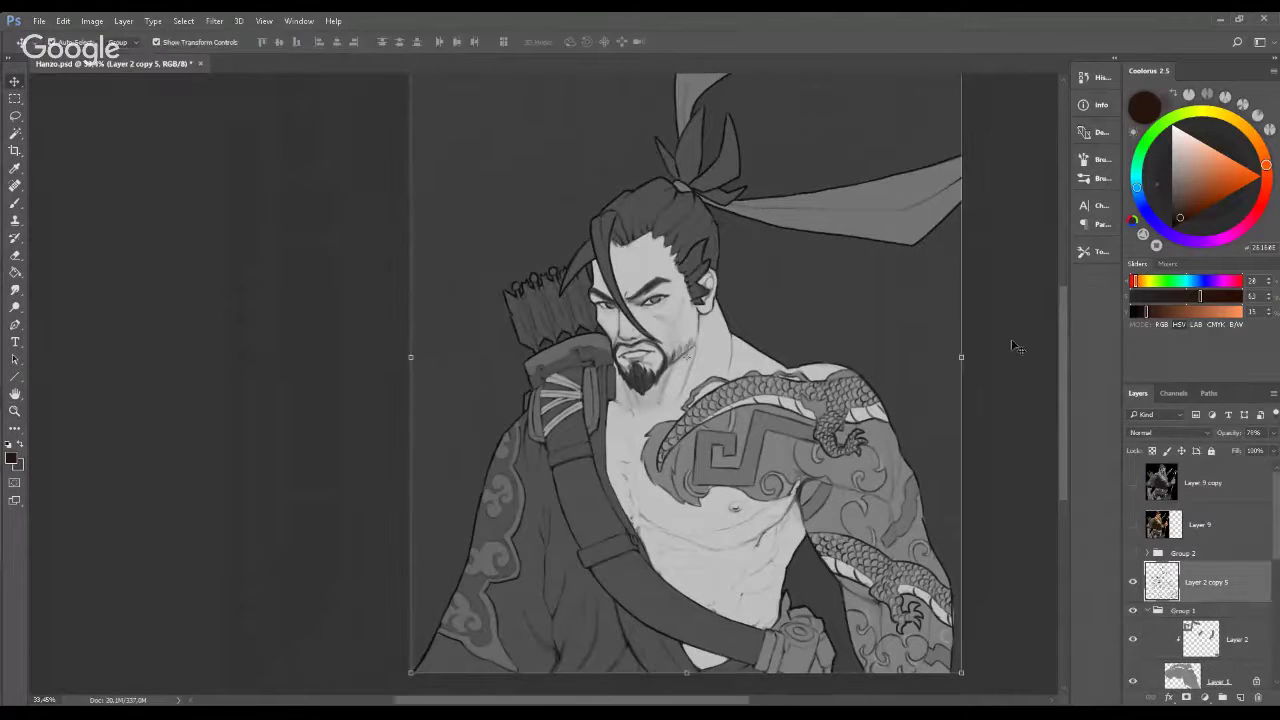
click(1240, 697)
Set the painting colour to dark red and choose the 70 px hard elliptical brush.
drag(800, 373, 814, 457)
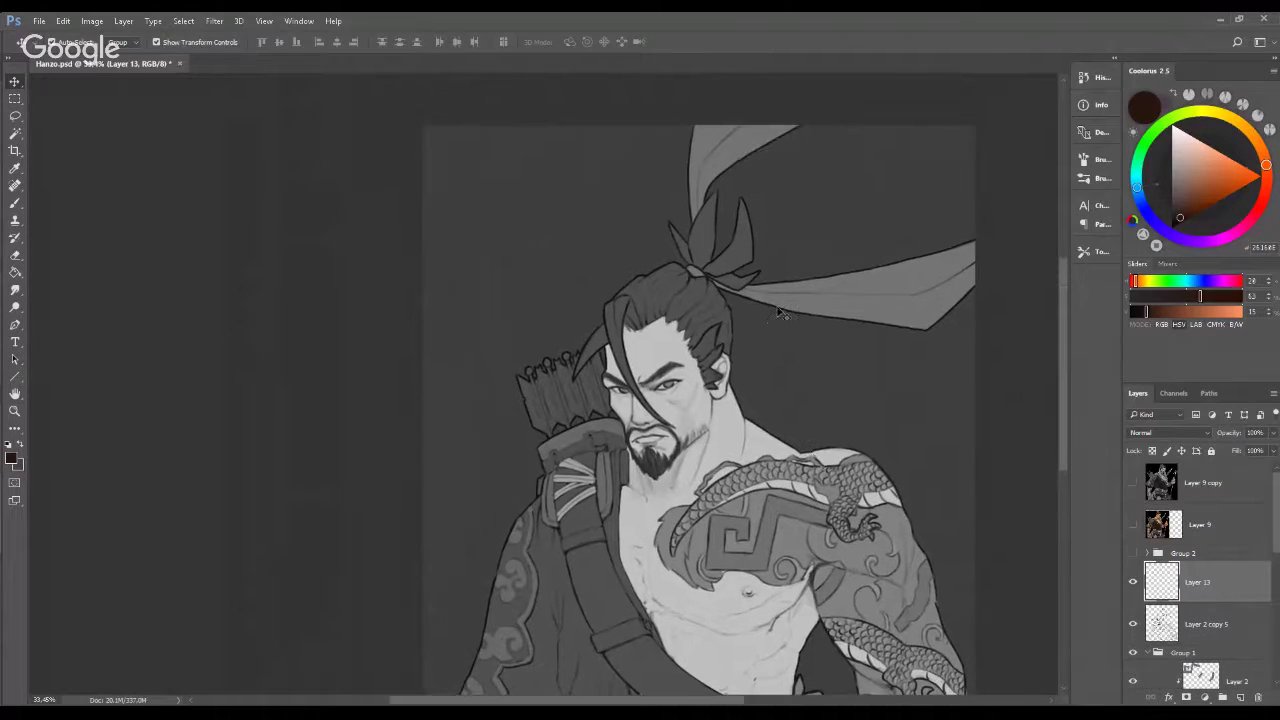
click(1260, 205)
click(1213, 192)
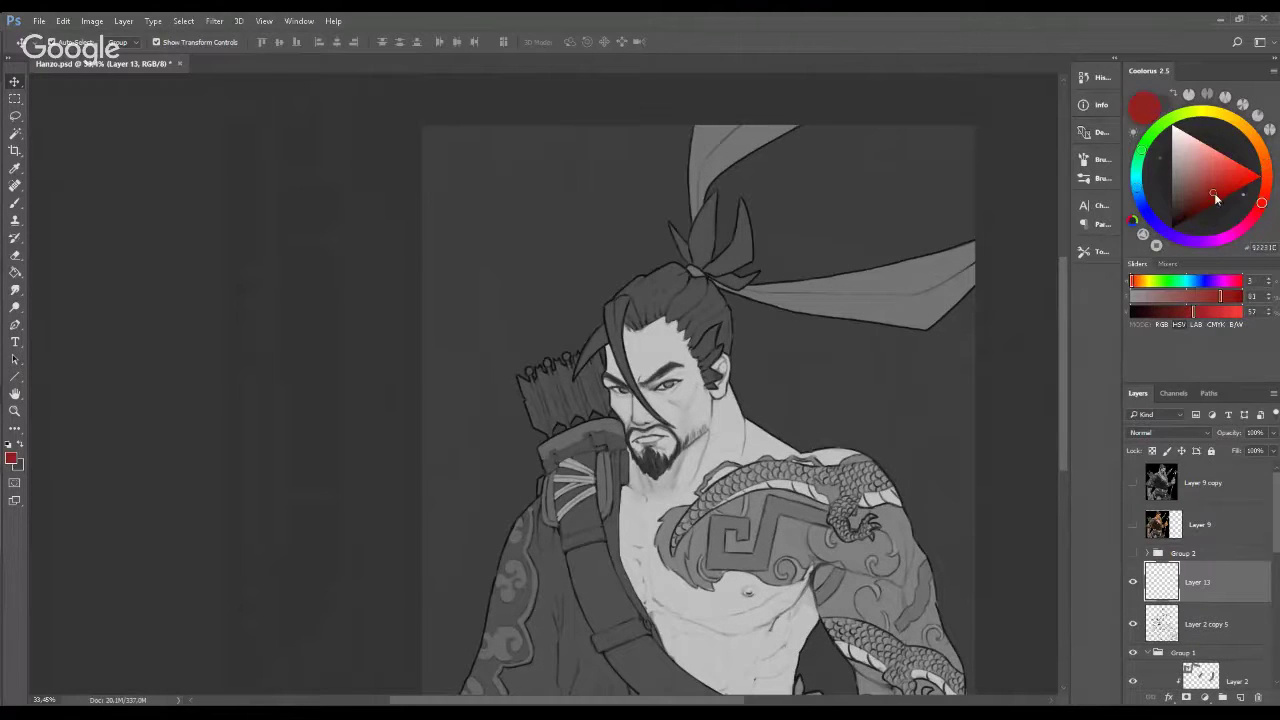
key(b)
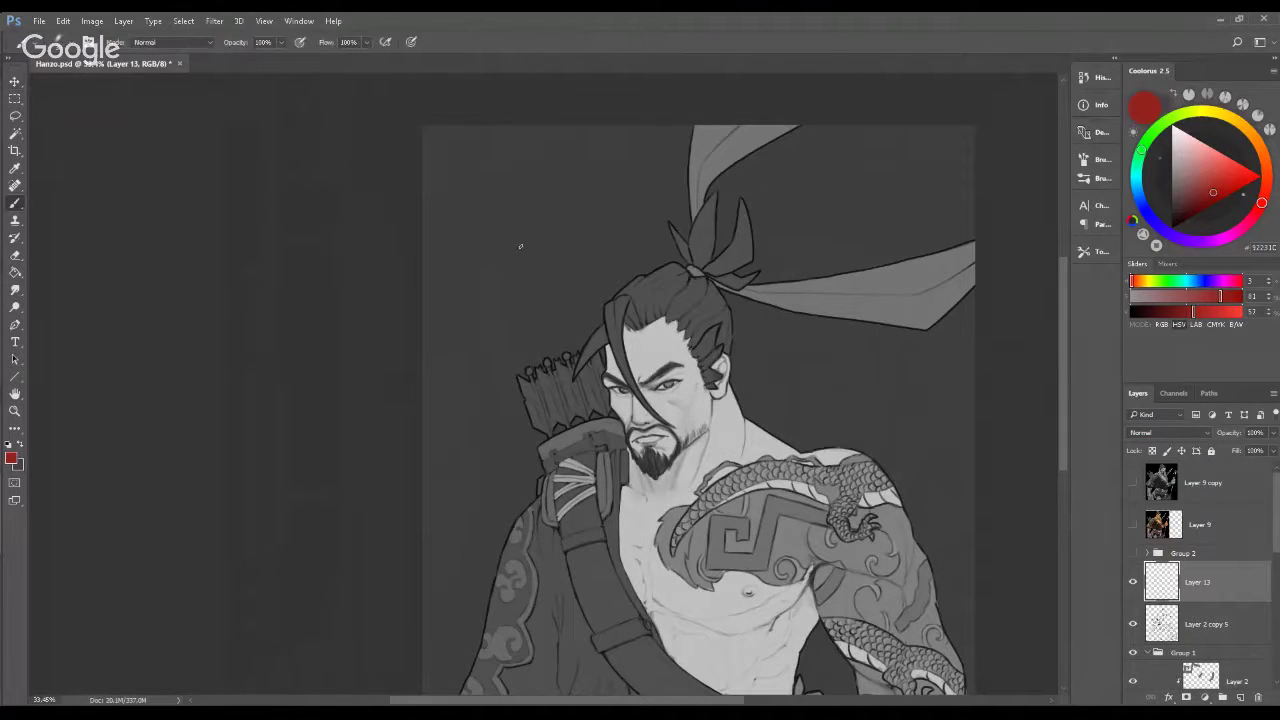
right_click(509, 244)
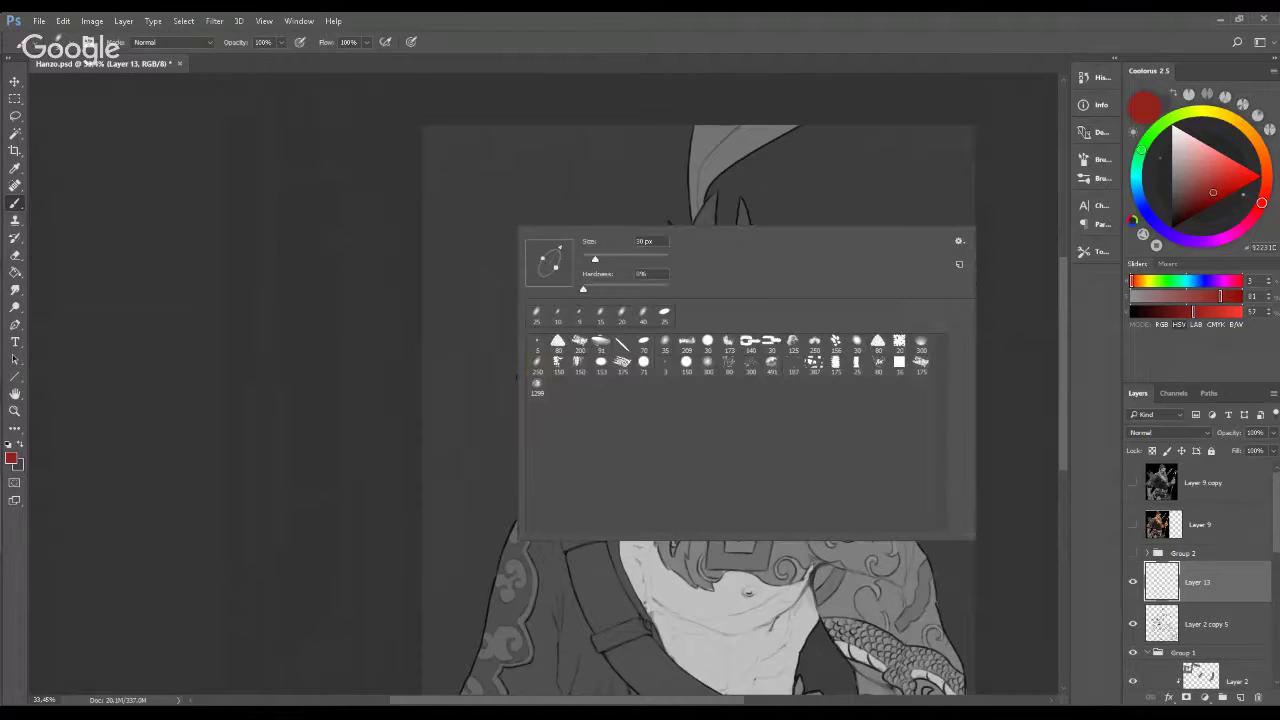
click(643, 343)
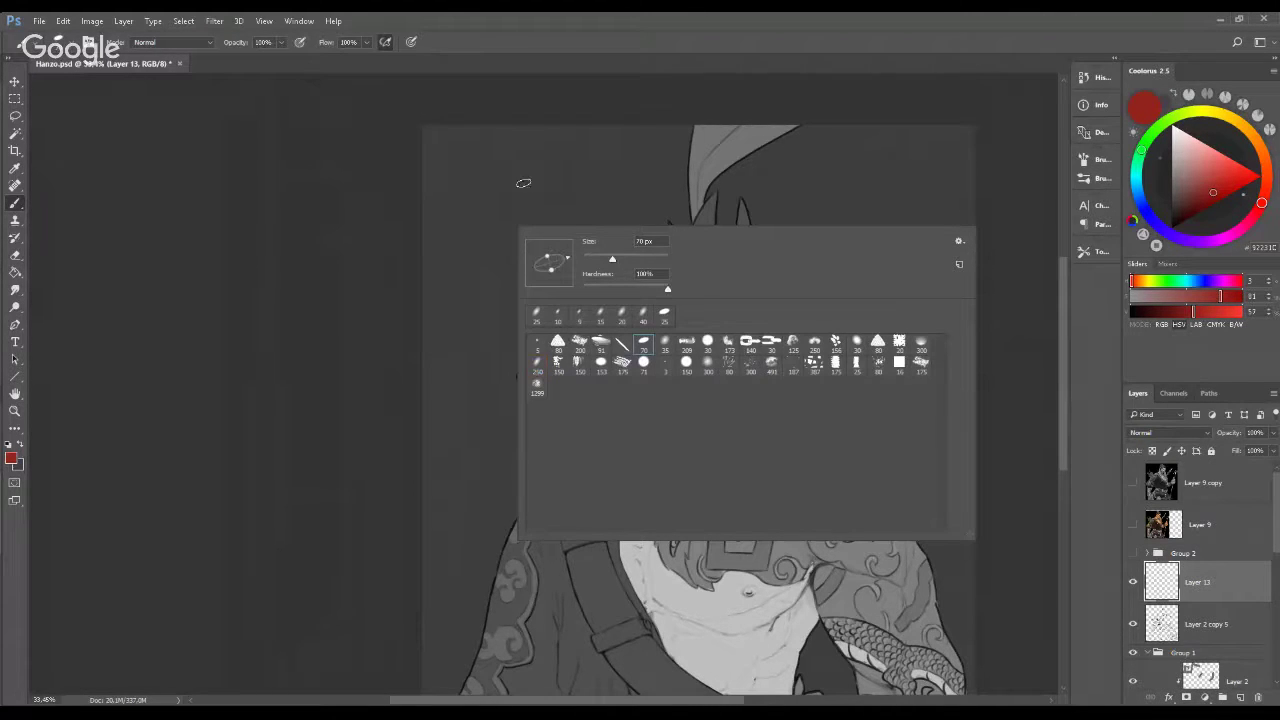
drag(531, 185, 547, 184)
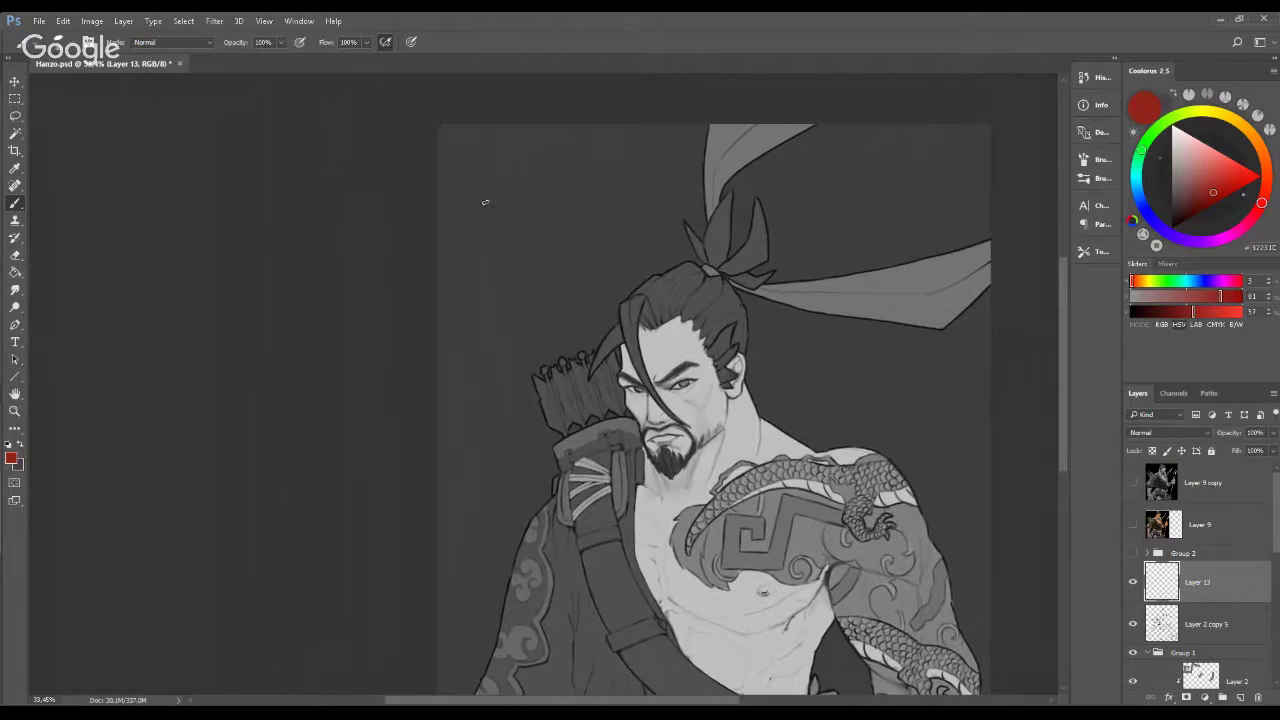
Handwrite "JÁ VAMOS COMEÇAR!" in red on the empty background beside the character's head.
mouse_move(483, 190)
mouse_down()
mouse_move(491, 226)
mouse_move(538, 216)
mouse_up()
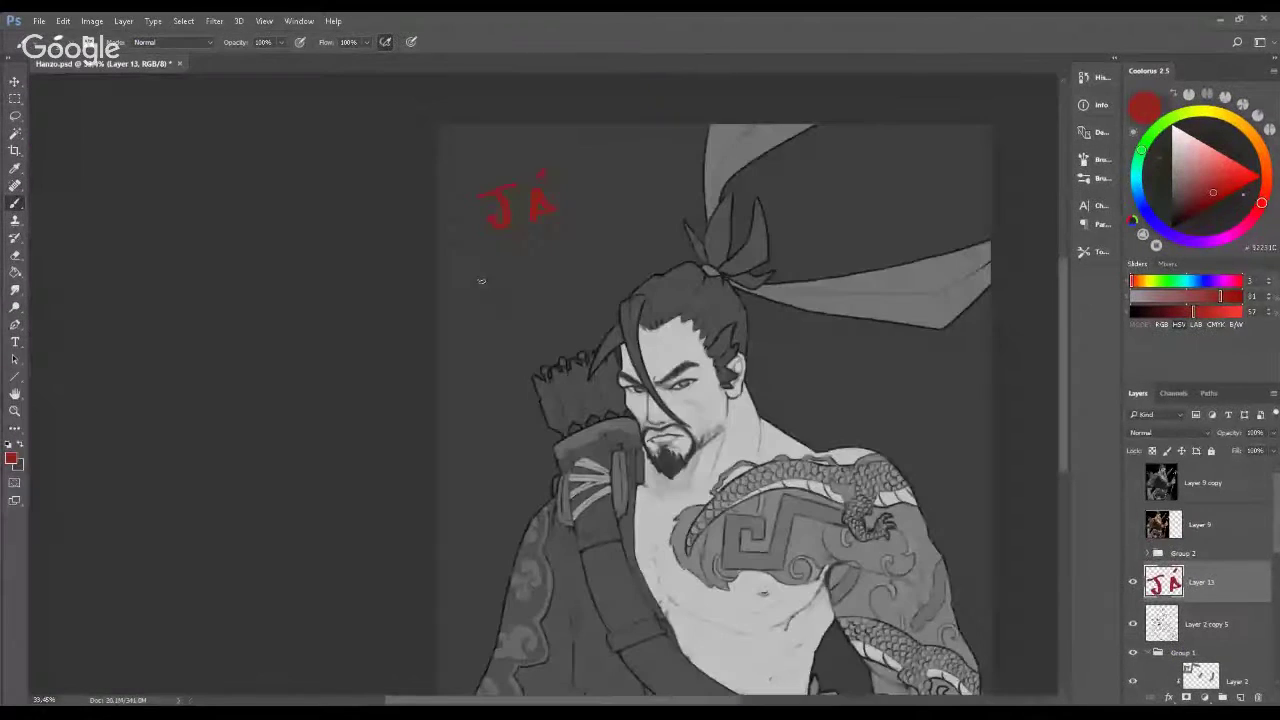
drag(512, 278, 565, 259)
drag(574, 240, 597, 248)
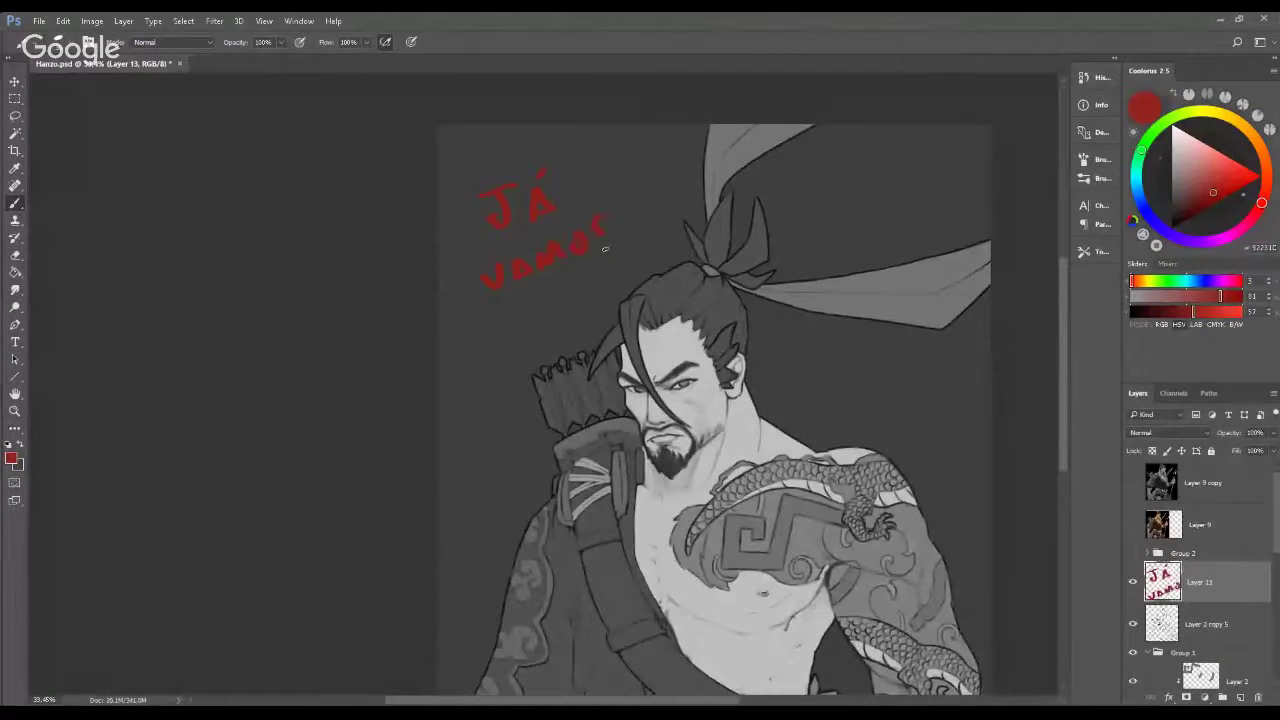
mouse_move(494, 325)
mouse_down()
mouse_move(653, 269)
mouse_move(586, 275)
mouse_move(604, 265)
mouse_move(655, 277)
mouse_move(595, 323)
mouse_up()
click(652, 272)
Delete the layer that holds the red handwritten message.
key(z)
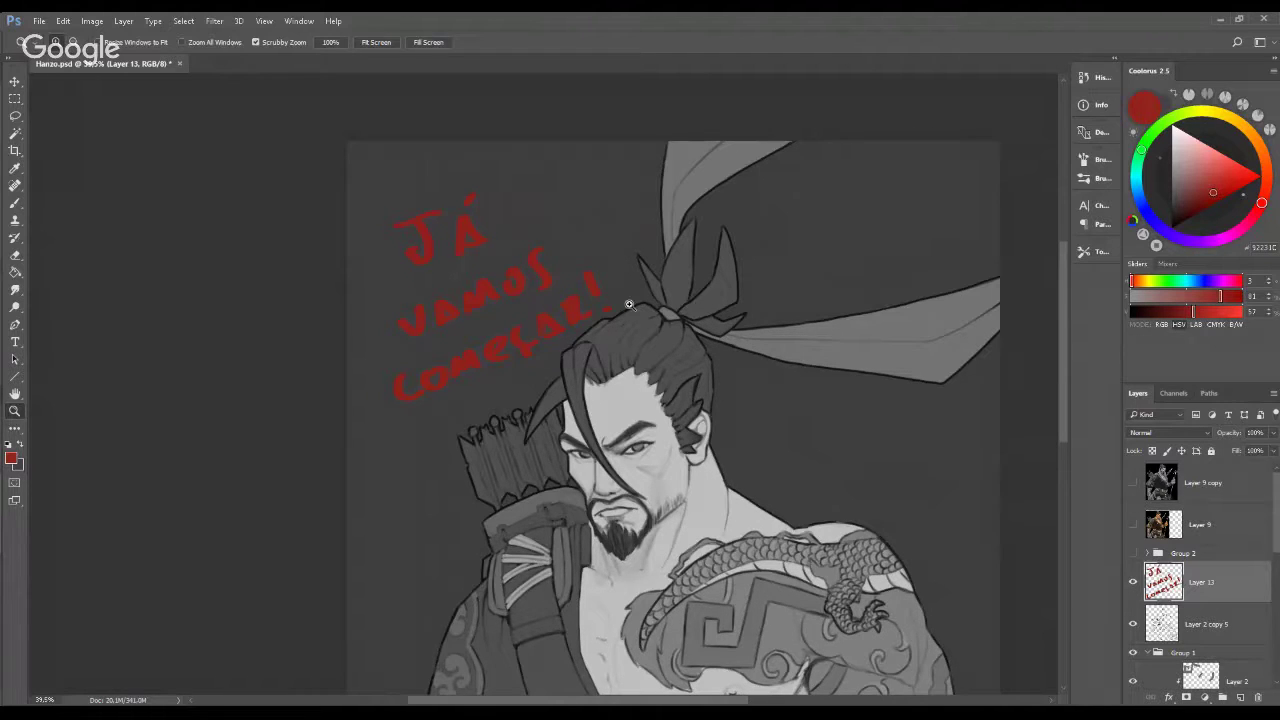
key(Delete)
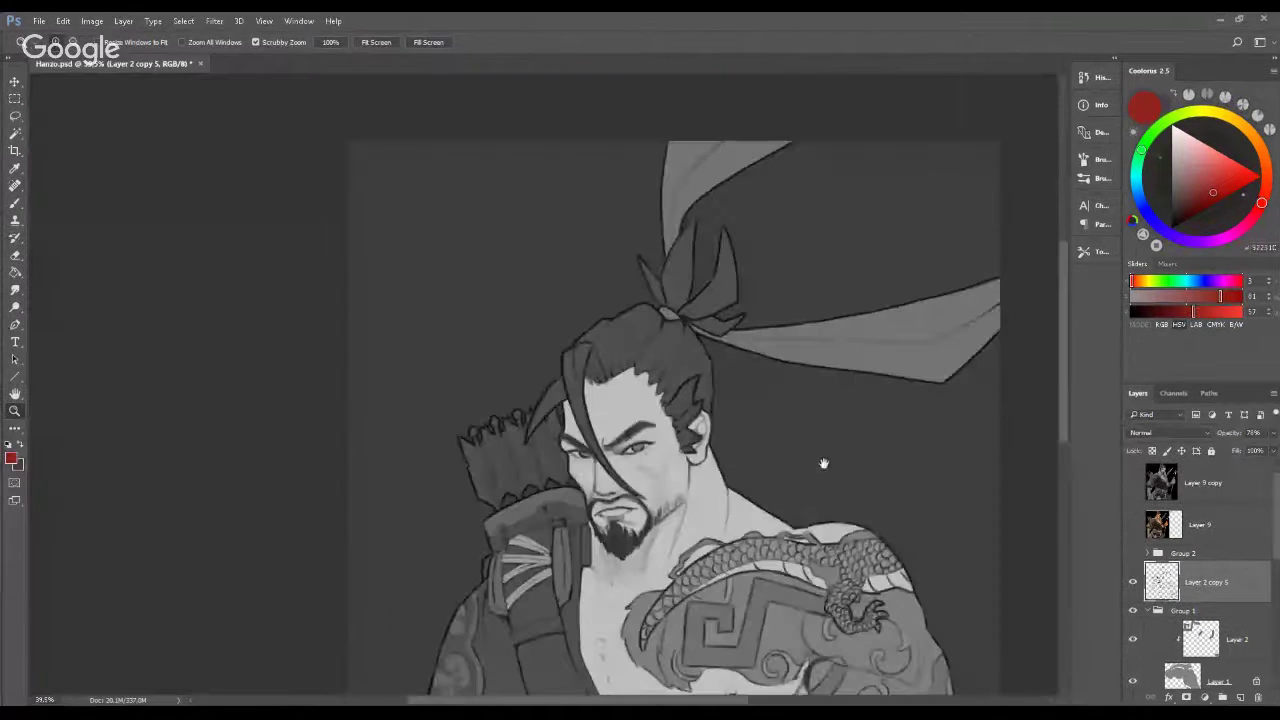
scroll(771, 374, down, 3)
scroll(771, 355, up, 1)
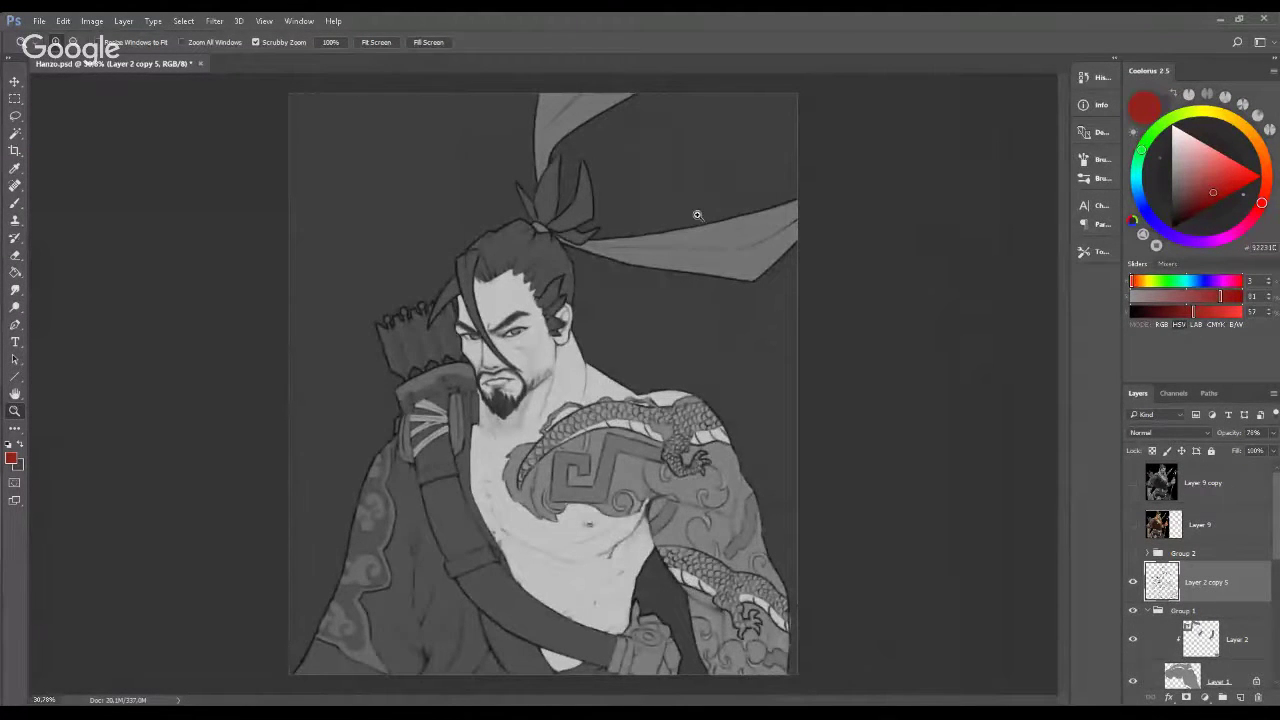
scroll(576, 383, up, 1)
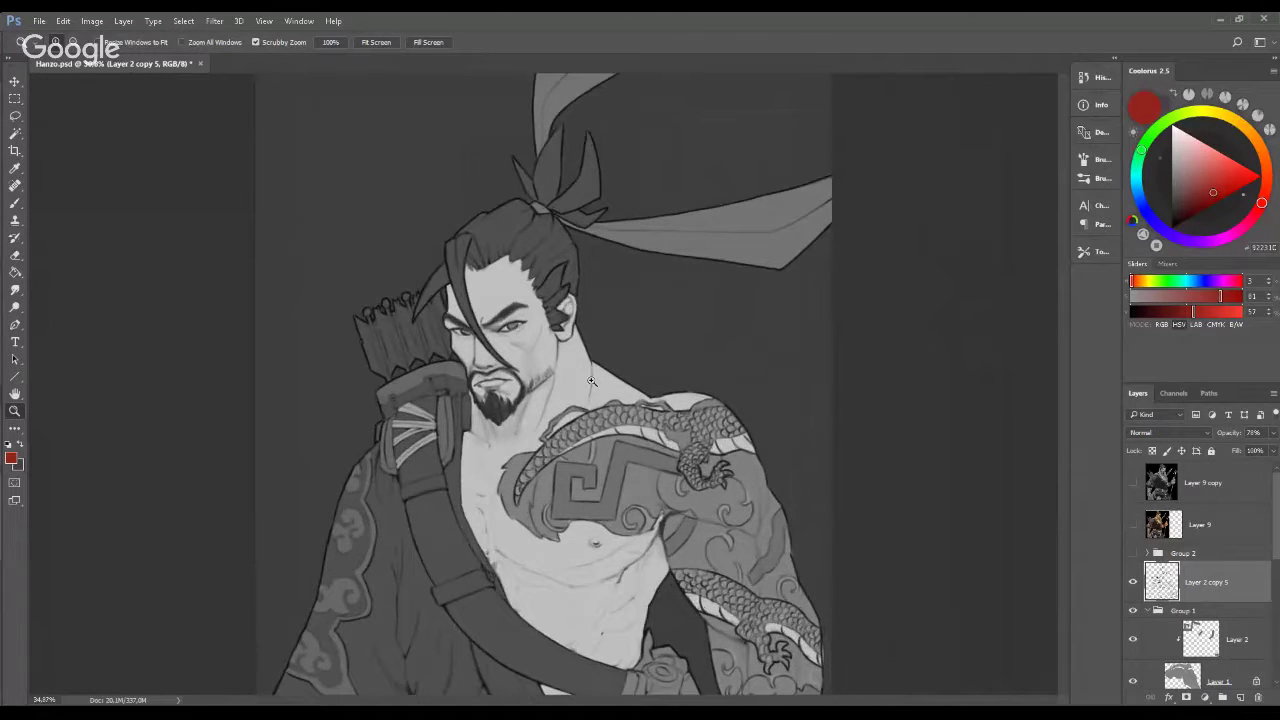
scroll(667, 377, down, 1)
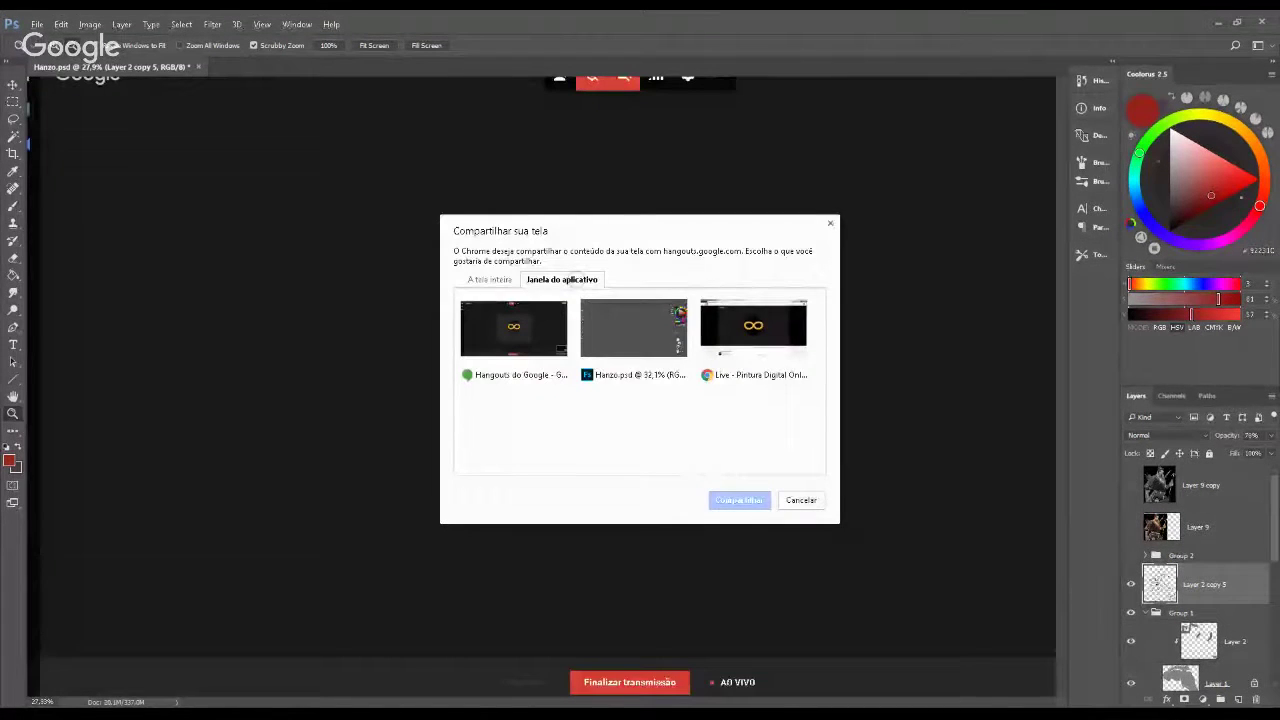
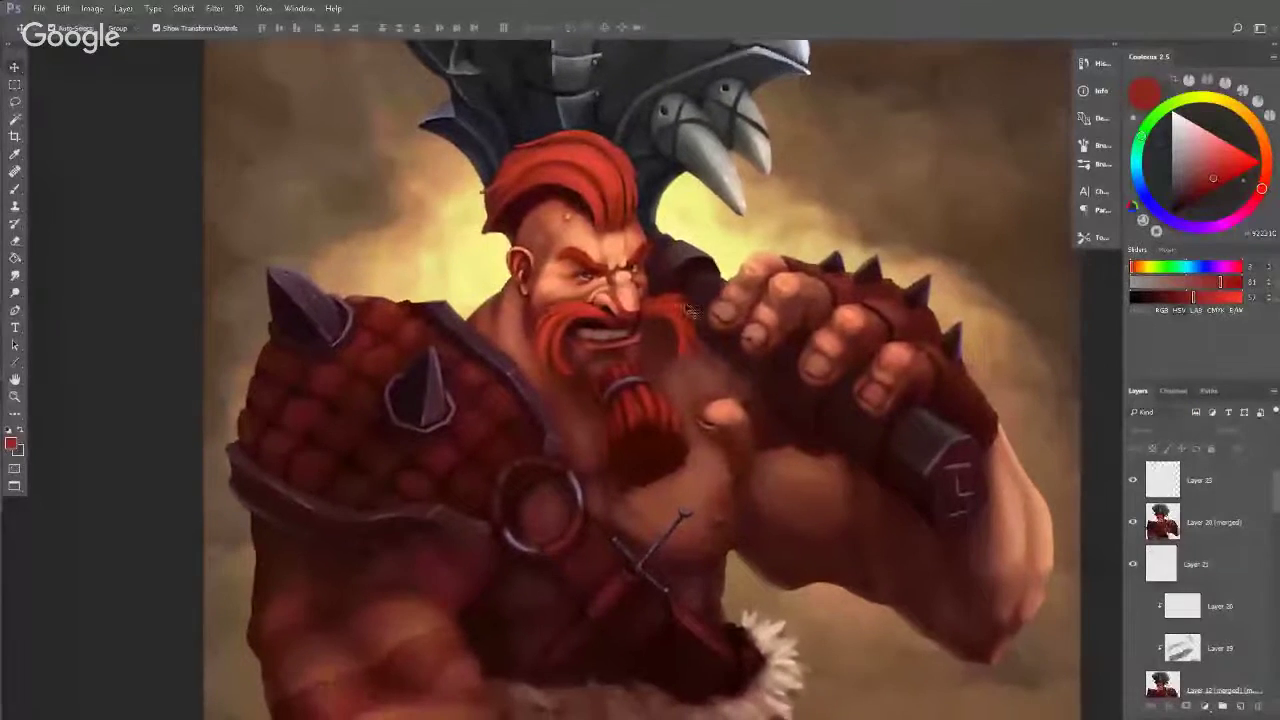
Examine the finished colour painting up close, covering the face, beard, shoulder armour, clenched hand and axe blade.
scroll(713, 318, down, 3)
scroll(713, 318, up, 3)
drag(705, 346, 726, 295)
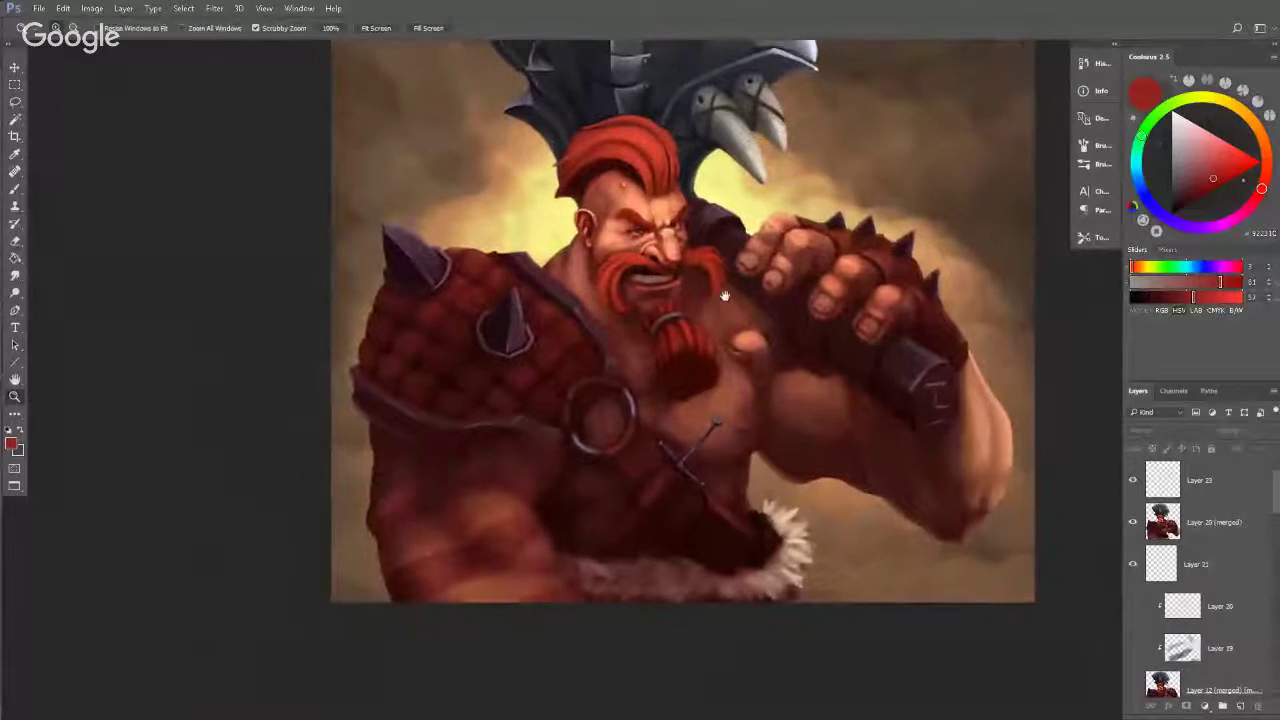
drag(750, 213, 728, 264)
scroll(682, 320, up, 3)
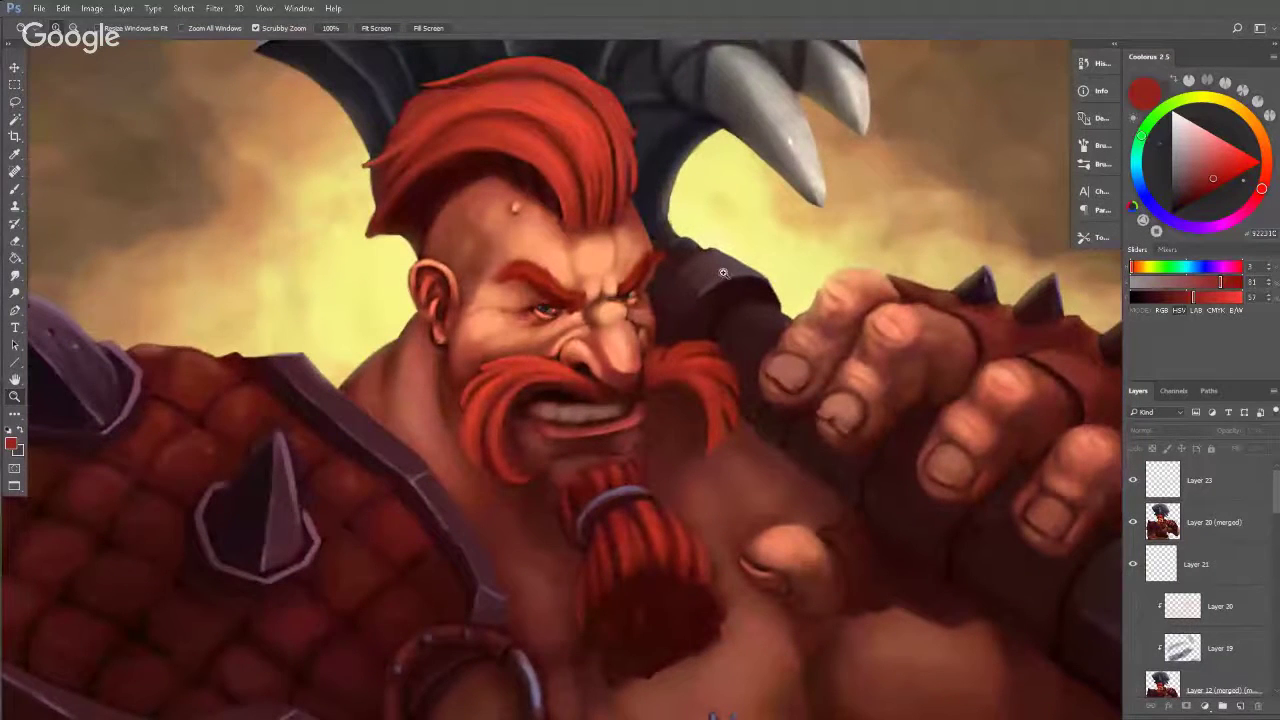
drag(723, 272, 684, 275)
drag(692, 228, 685, 206)
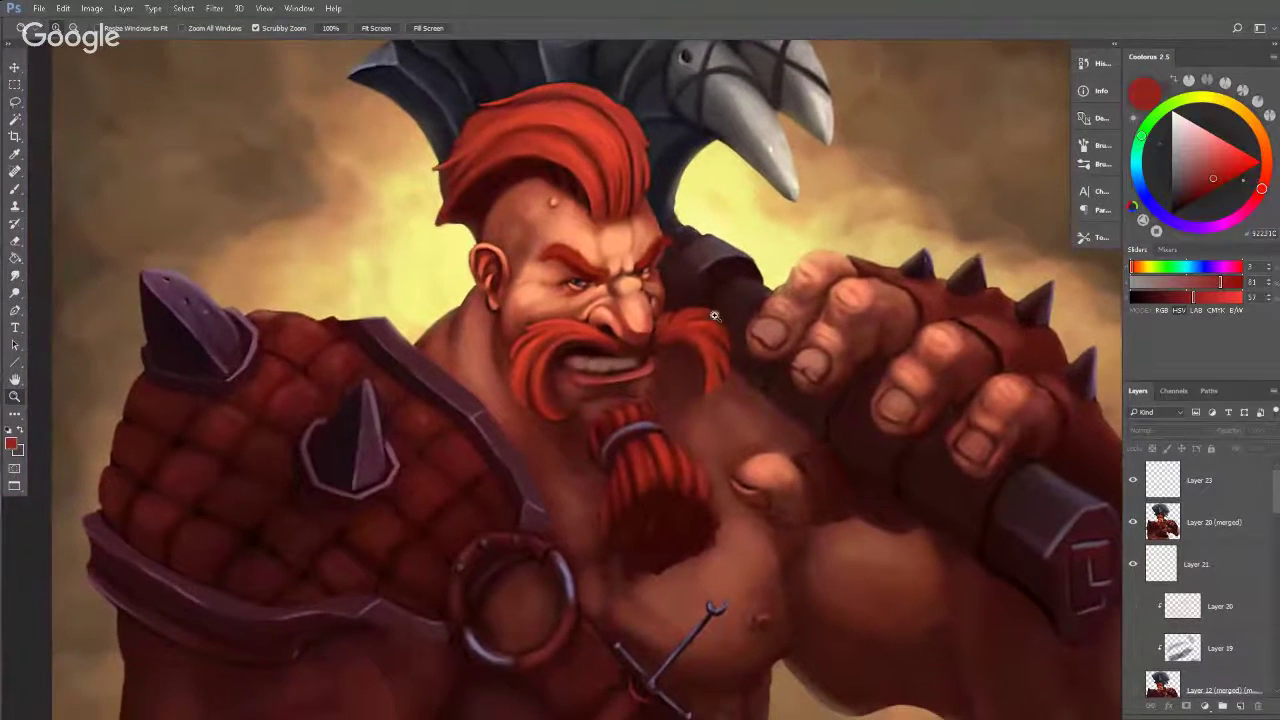
drag(702, 310, 705, 300)
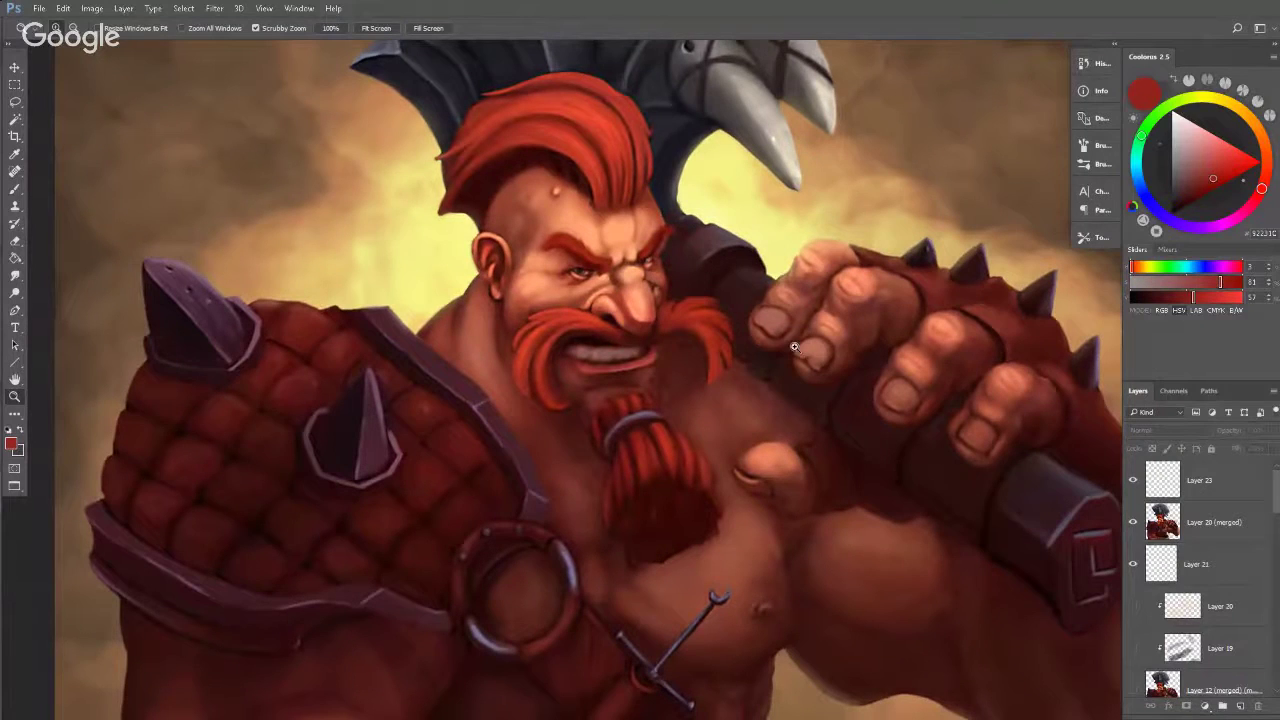
drag(770, 341, 776, 358)
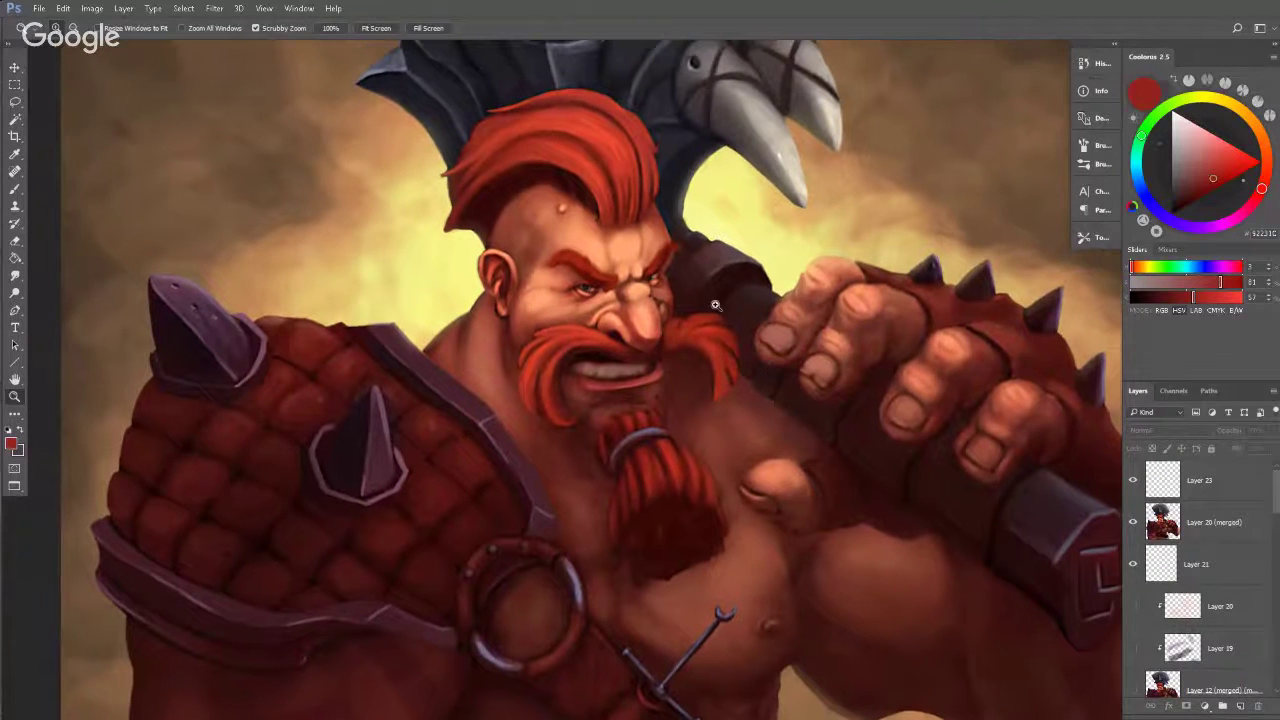
drag(752, 301, 734, 274)
drag(660, 406, 703, 431)
drag(705, 190, 676, 290)
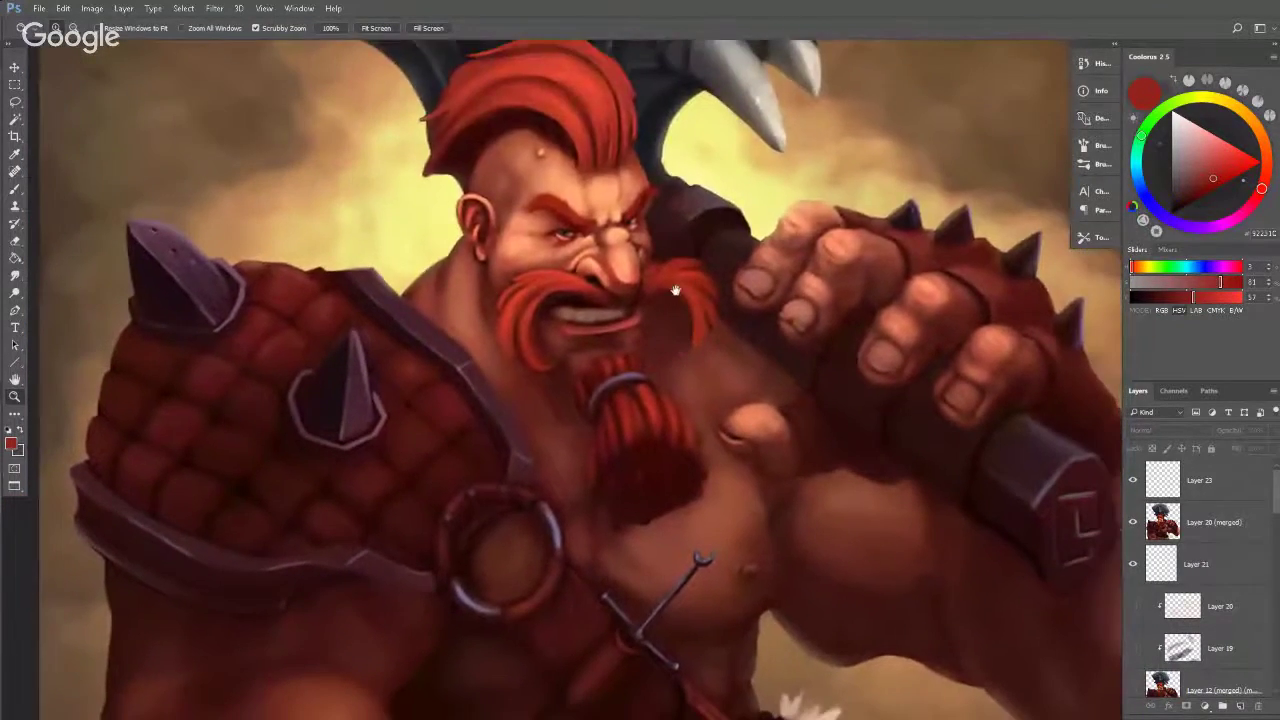
mouse_move(717, 383)
mouse_down()
mouse_move(734, 257)
mouse_move(718, 402)
mouse_up()
drag(752, 281, 750, 356)
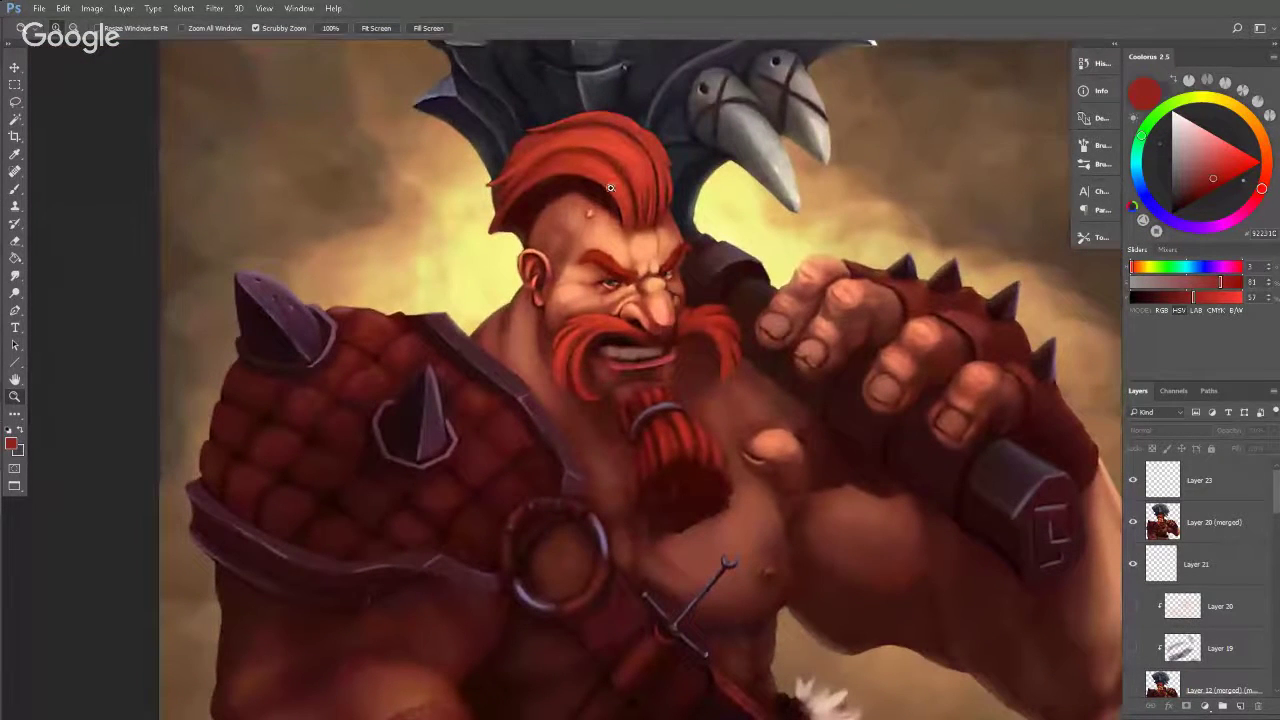
drag(654, 244, 670, 262)
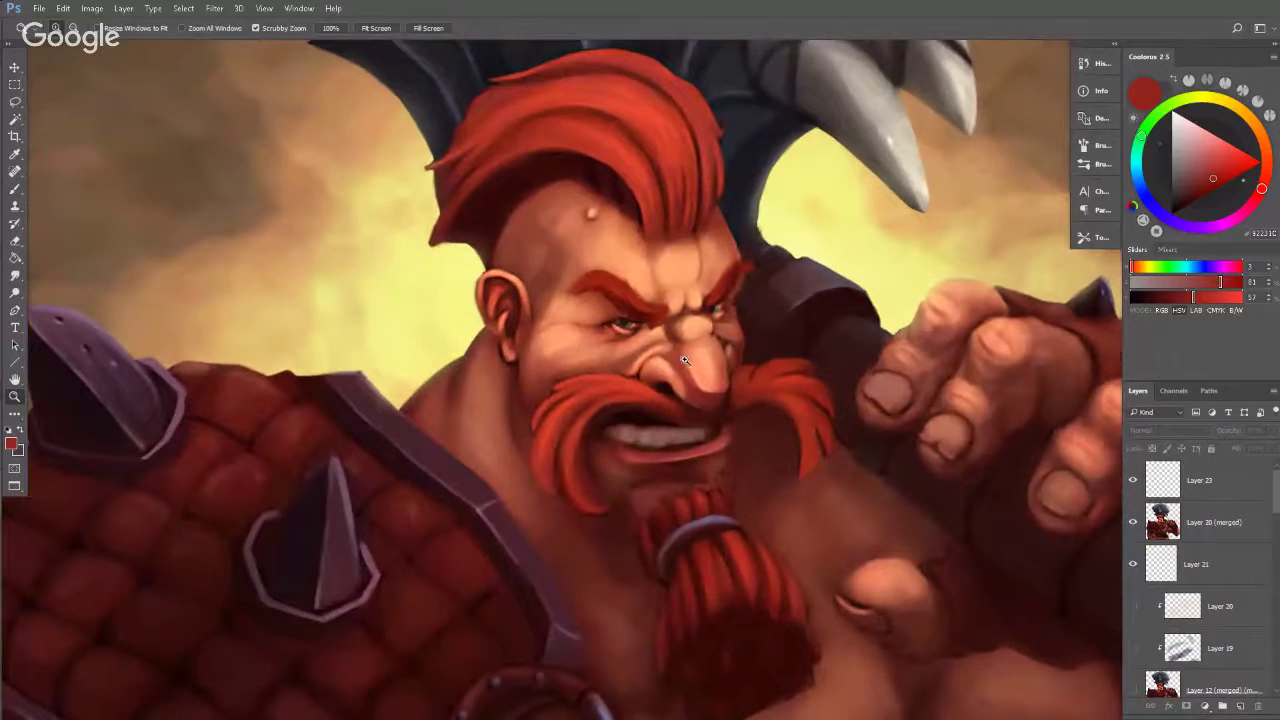
mouse_move(685, 360)
mouse_down()
mouse_move(716, 367)
mouse_move(698, 366)
mouse_up()
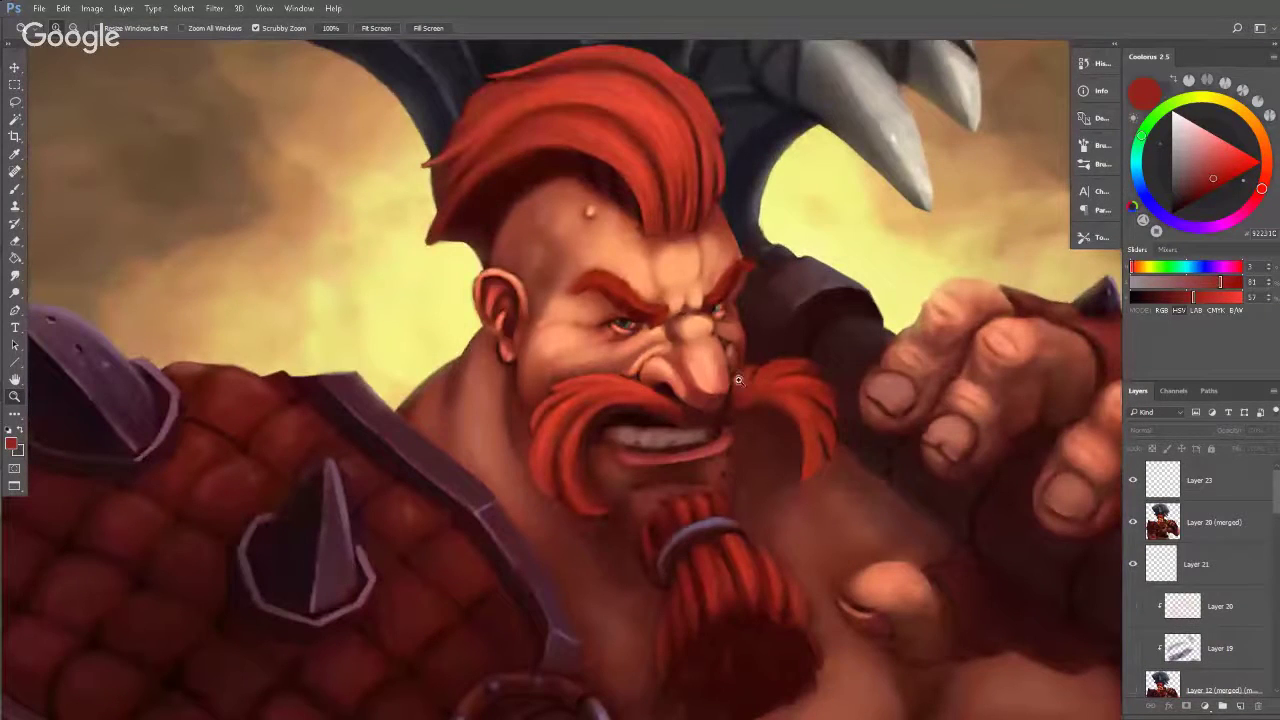
drag(725, 282, 722, 384)
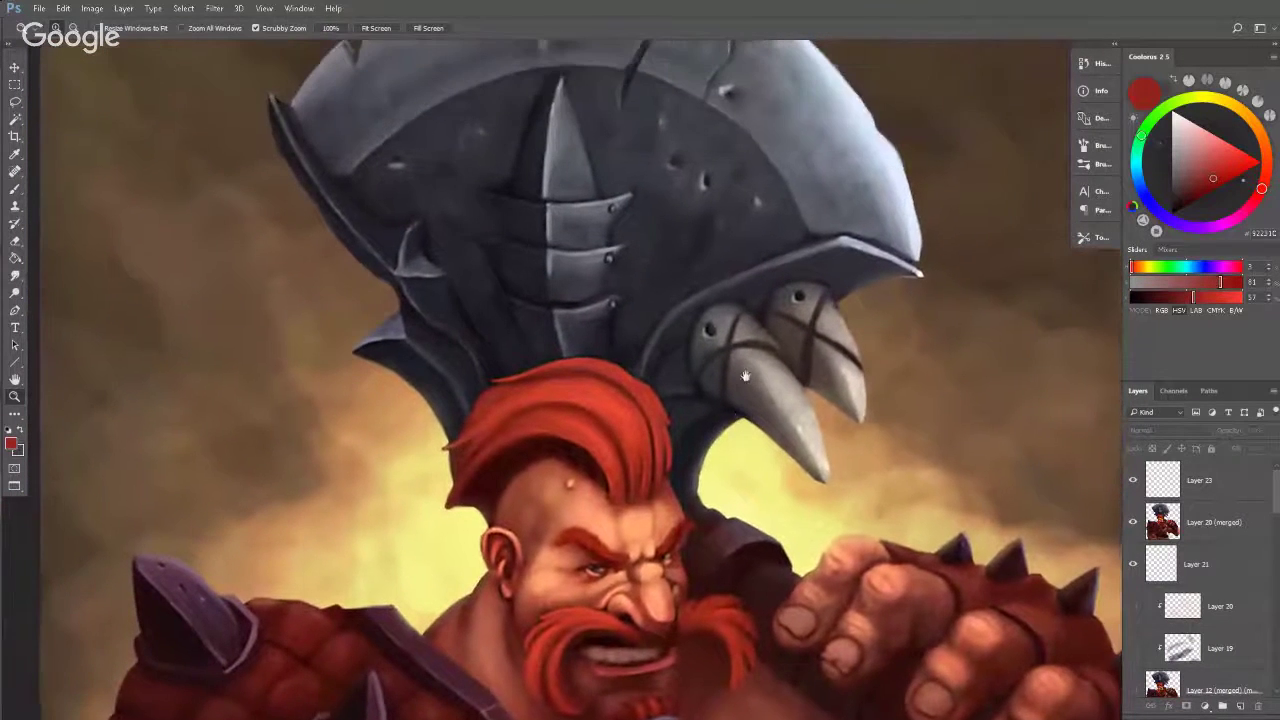
drag(741, 419, 697, 176)
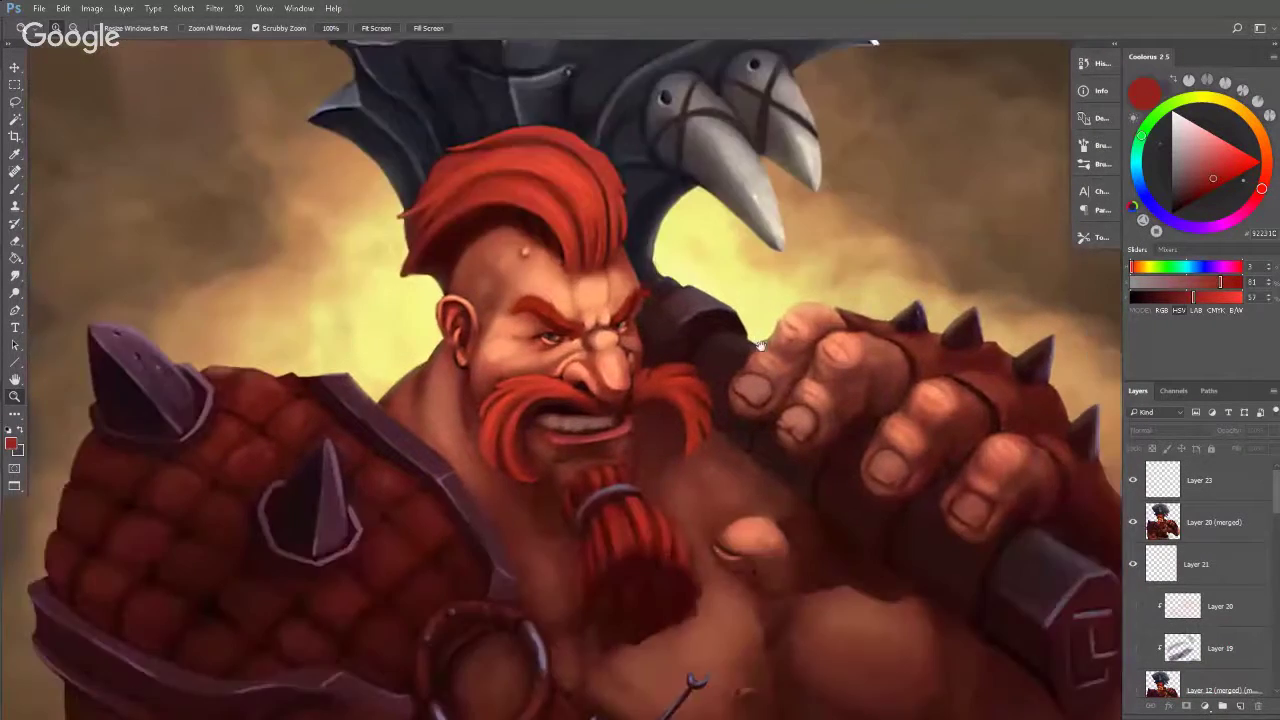
Hide Layer 23, the merged character on Layer 20, and the background on Layers 22 and 13, leaving the plain grey base.
click(1134, 522)
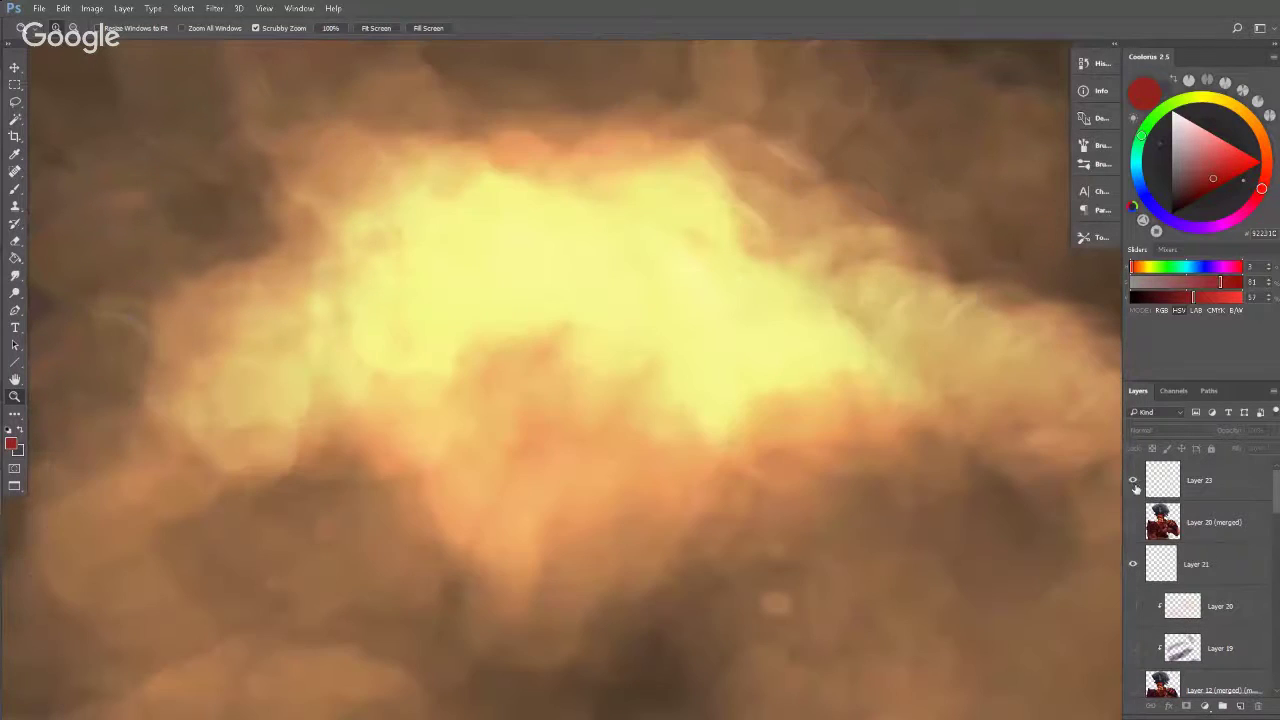
click(1133, 480)
scroll(1273, 497, down, 5)
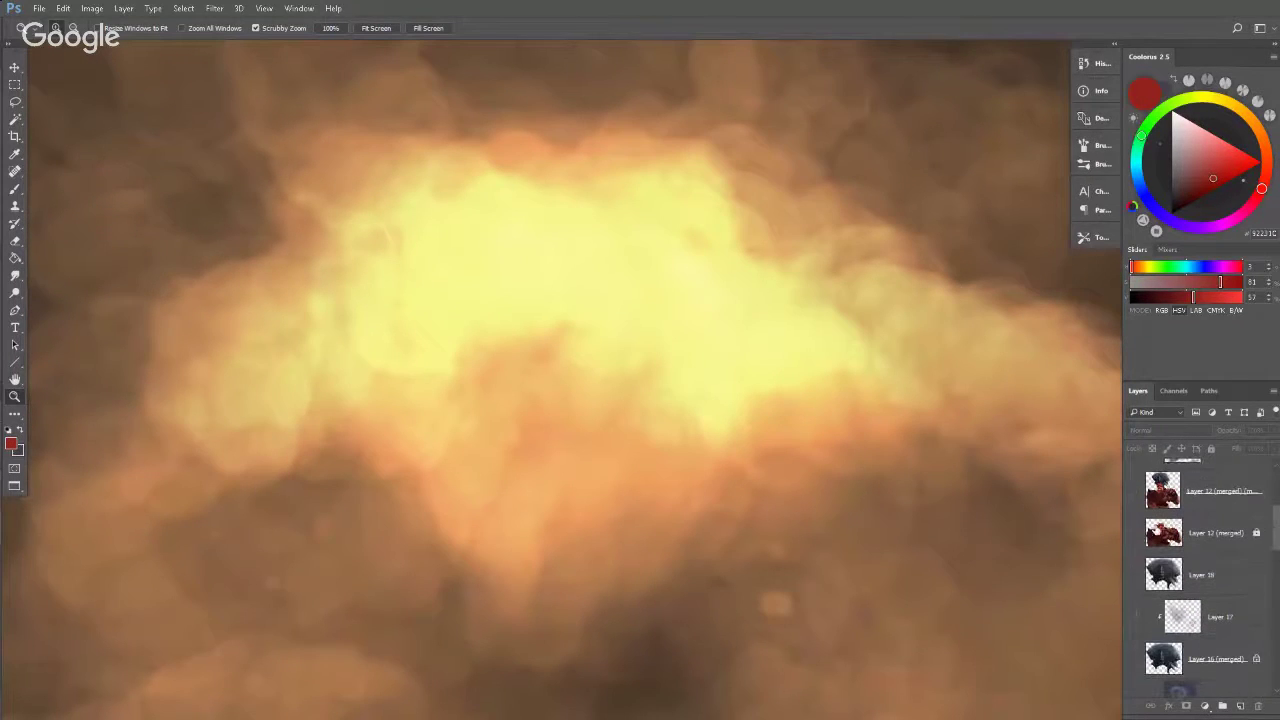
key(ctrl+0)
drag(821, 425, 759, 361)
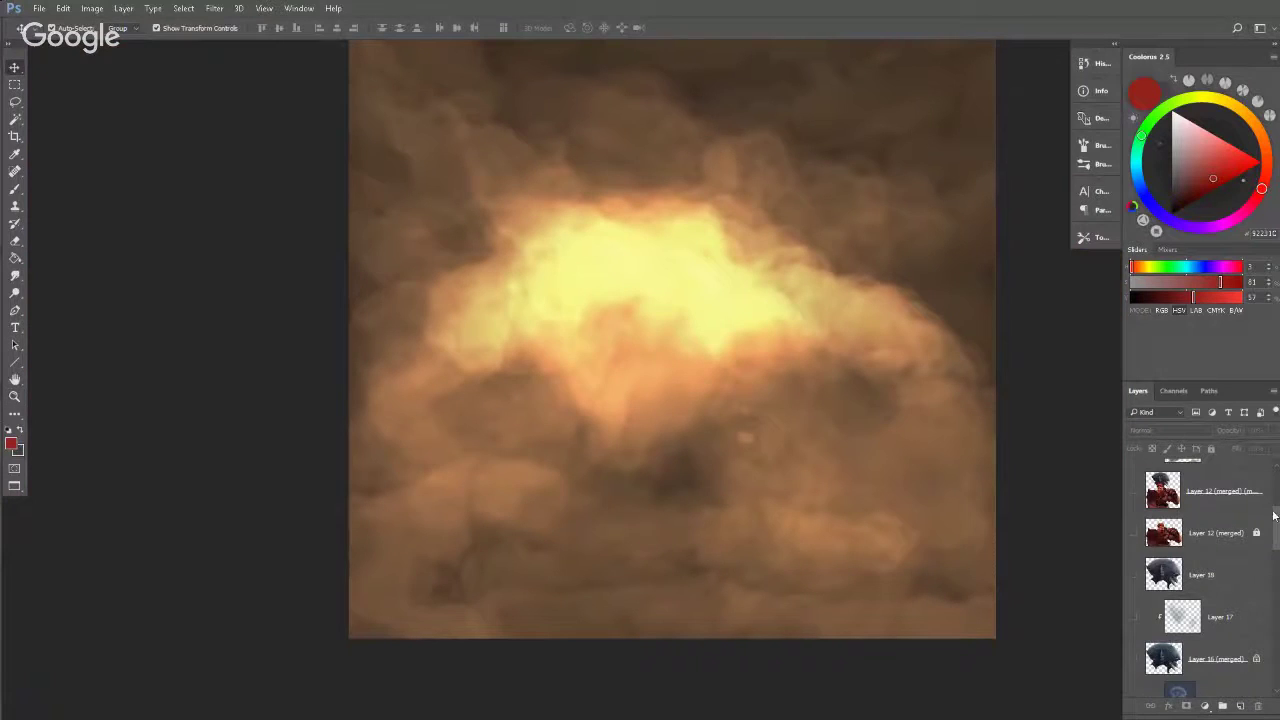
drag(1275, 520, 1277, 595)
scroll(1242, 622, down, 4)
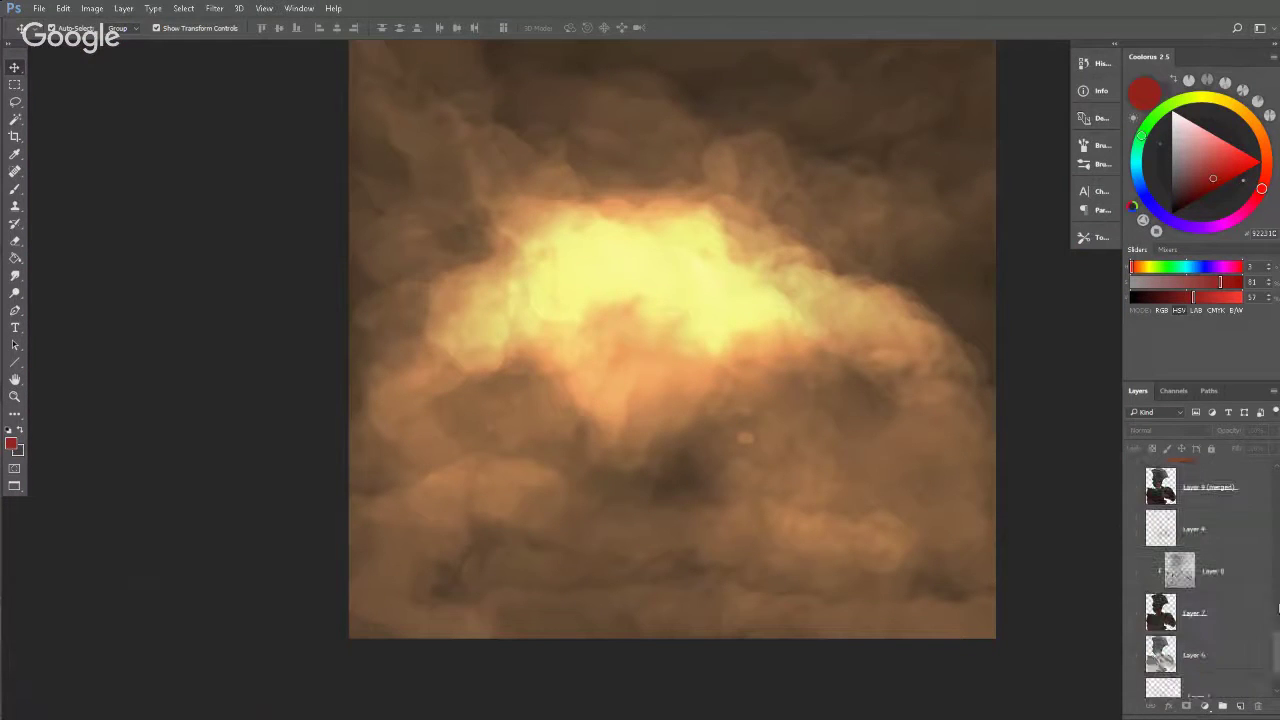
scroll(1230, 600, up, 5)
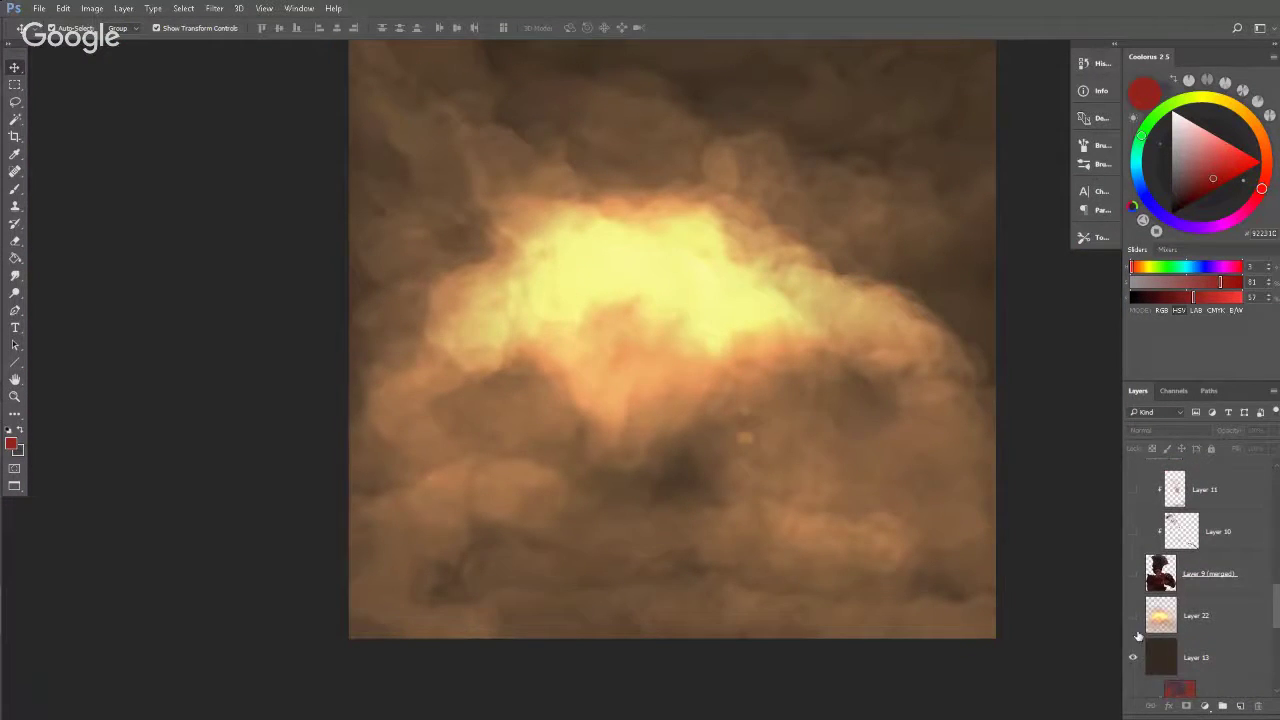
drag(1138, 636, 1134, 659)
Show the rough sketch on Layer 2 and raise its opacity to 100%.
drag(1276, 590, 1276, 672)
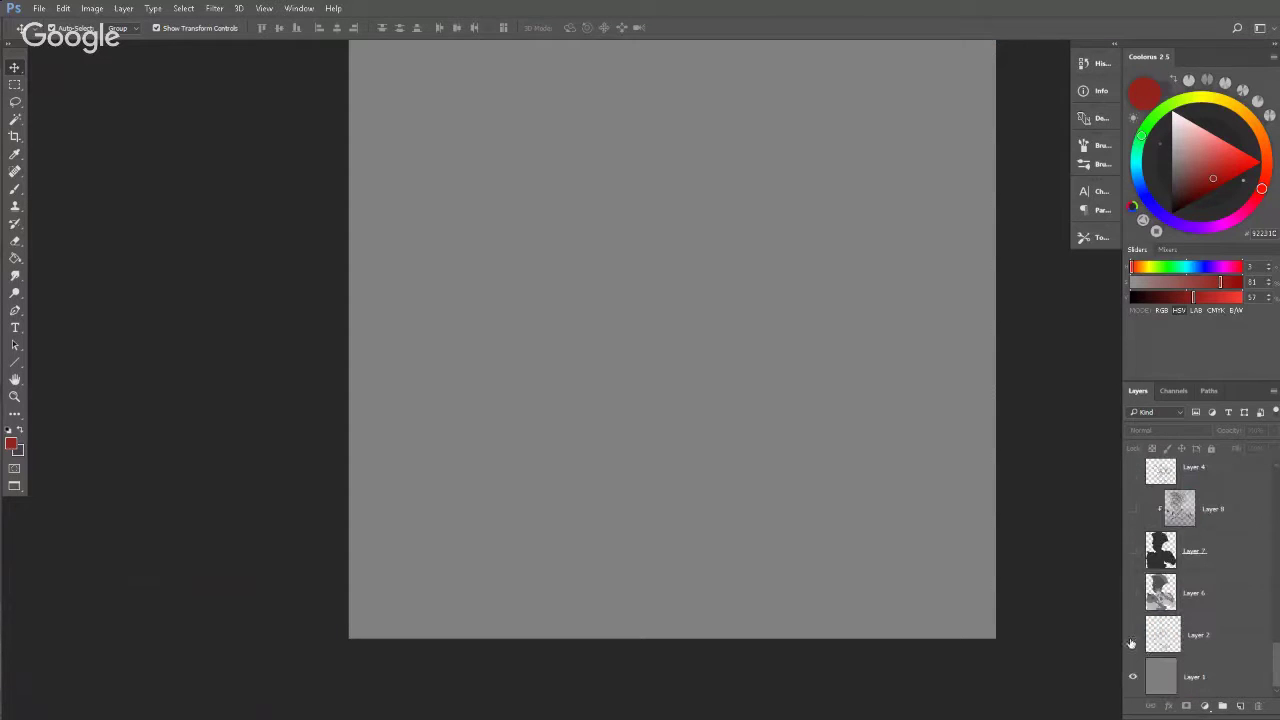
click(1133, 637)
click(1171, 643)
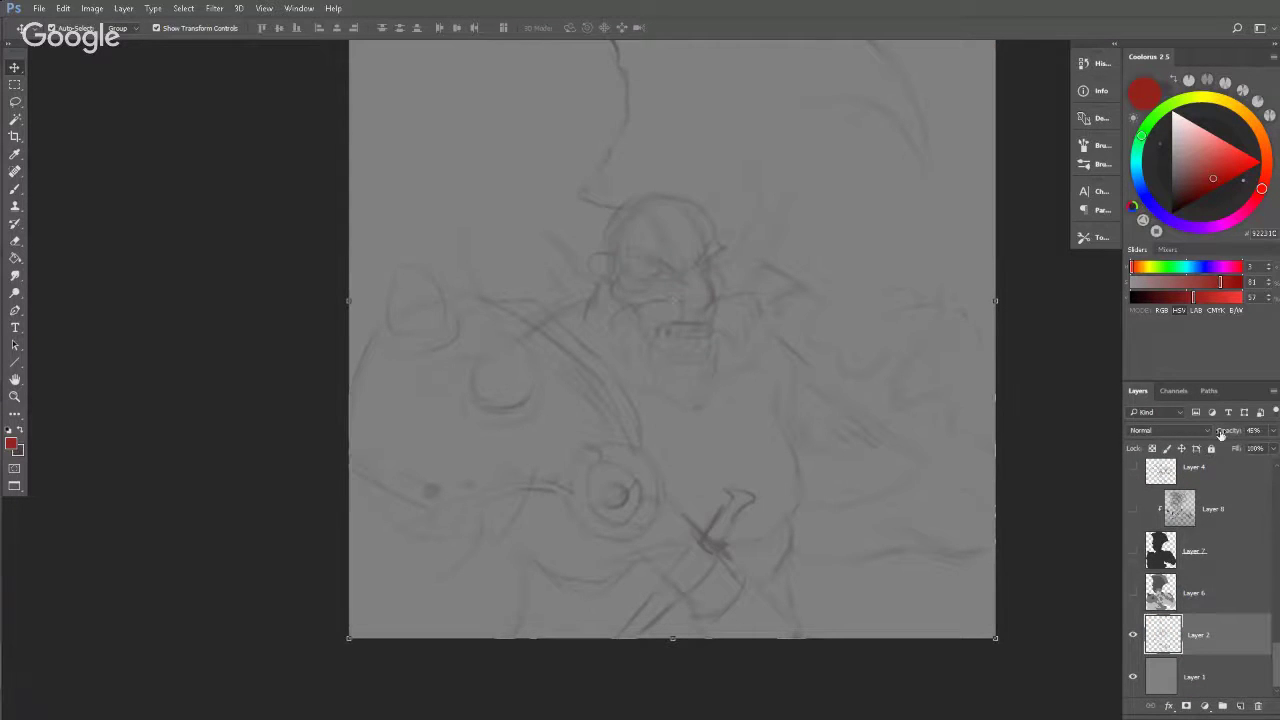
drag(1222, 434, 1266, 437)
mouse_move(837, 339)
mouse_down()
mouse_move(779, 365)
mouse_move(773, 335)
mouse_up()
key(z)
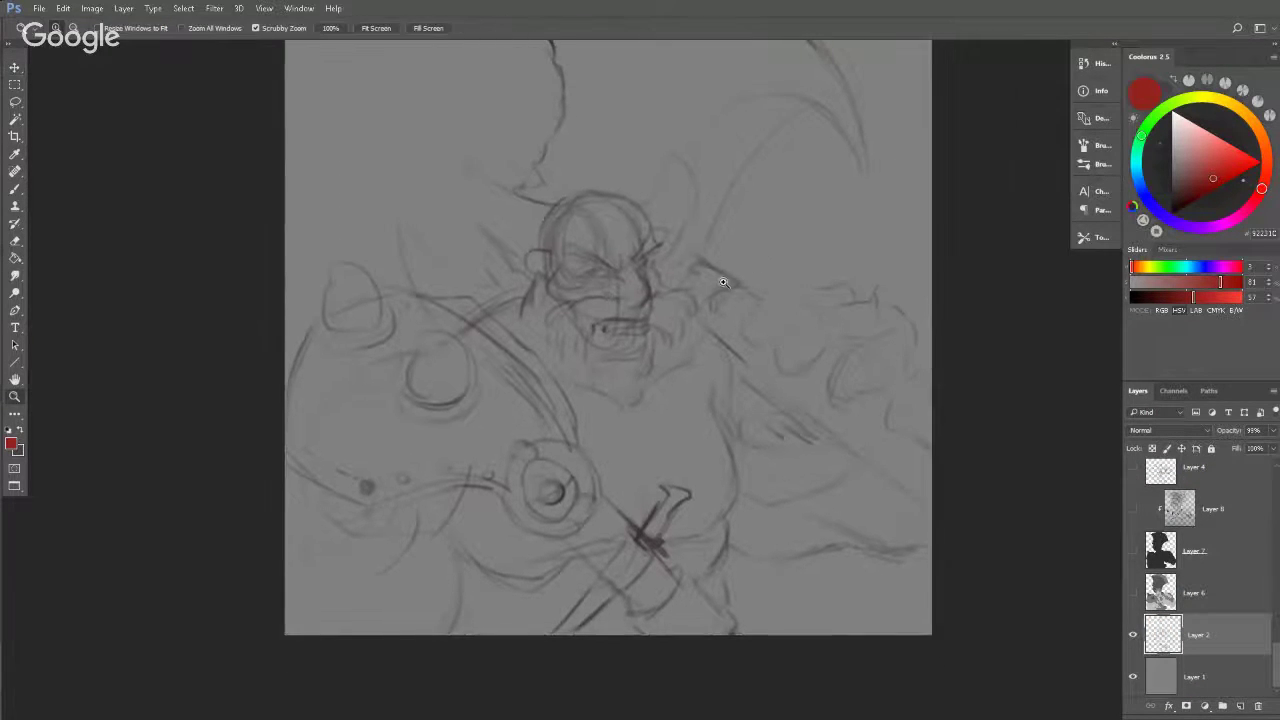
drag(725, 283, 780, 340)
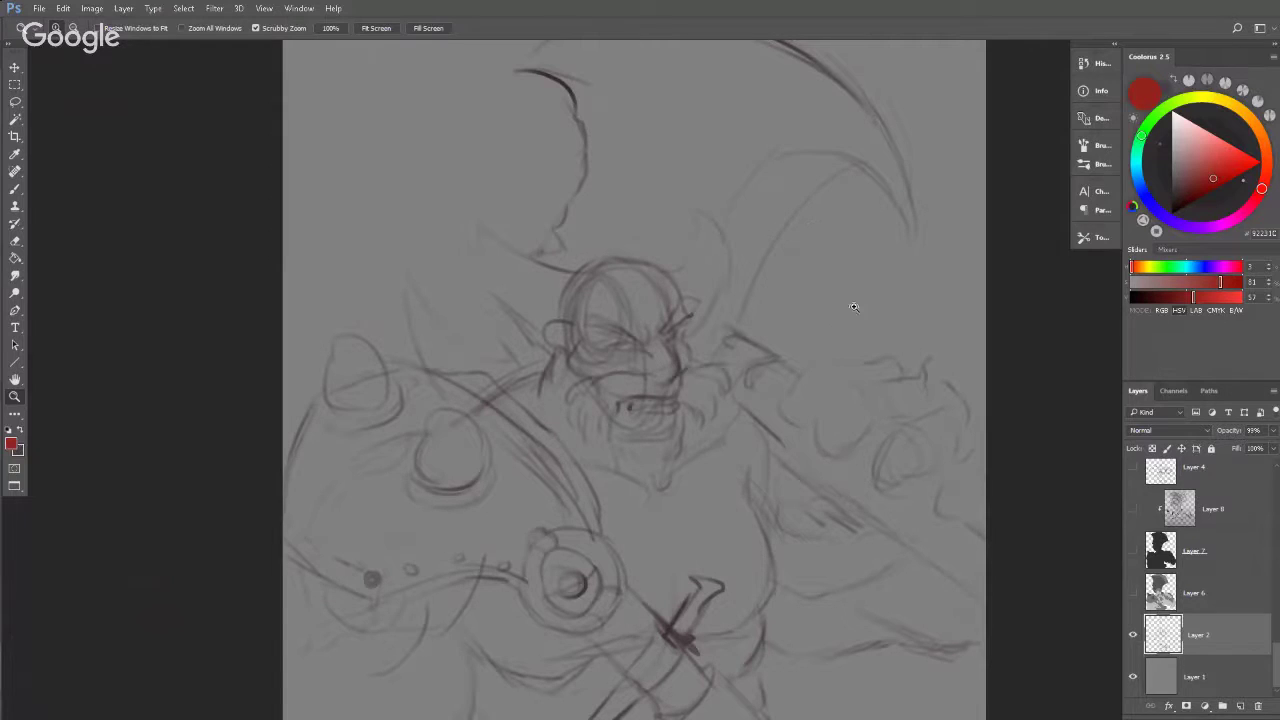
mouse_move(752, 348)
mouse_down()
mouse_move(743, 294)
mouse_move(738, 355)
mouse_up()
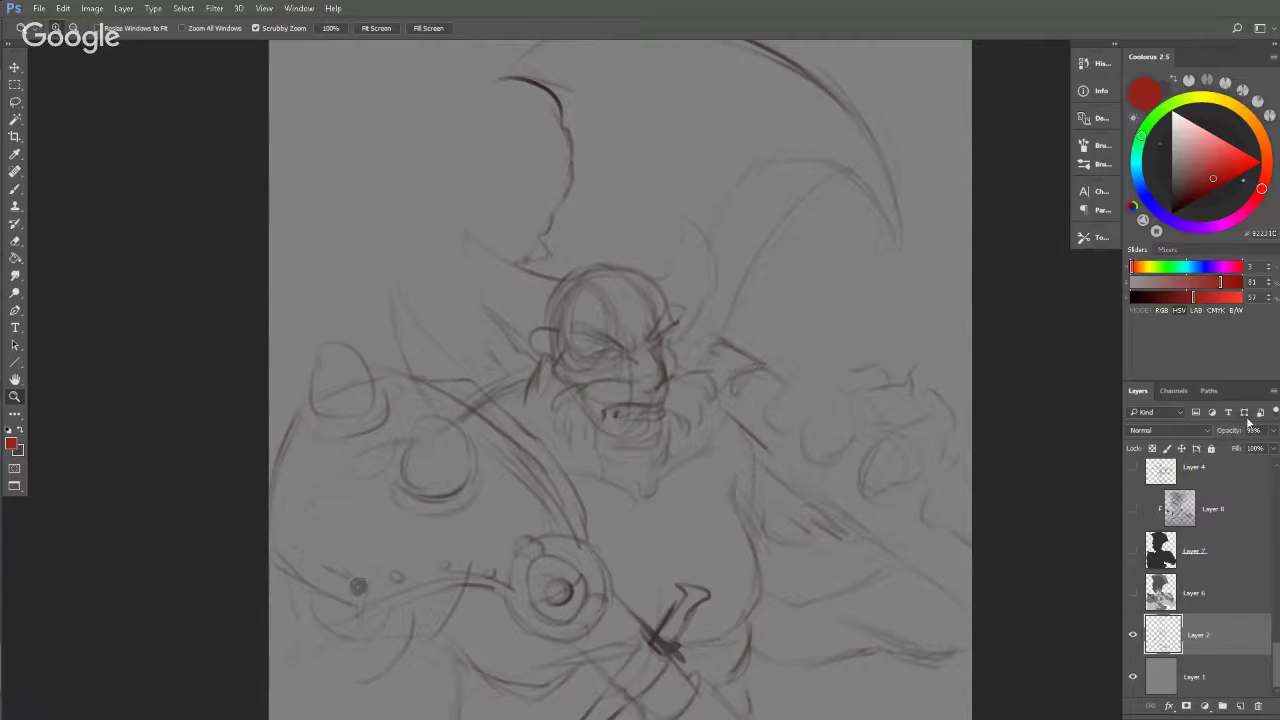
drag(1234, 431, 1256, 436)
drag(793, 446, 788, 418)
drag(788, 418, 809, 398)
drag(798, 348, 786, 389)
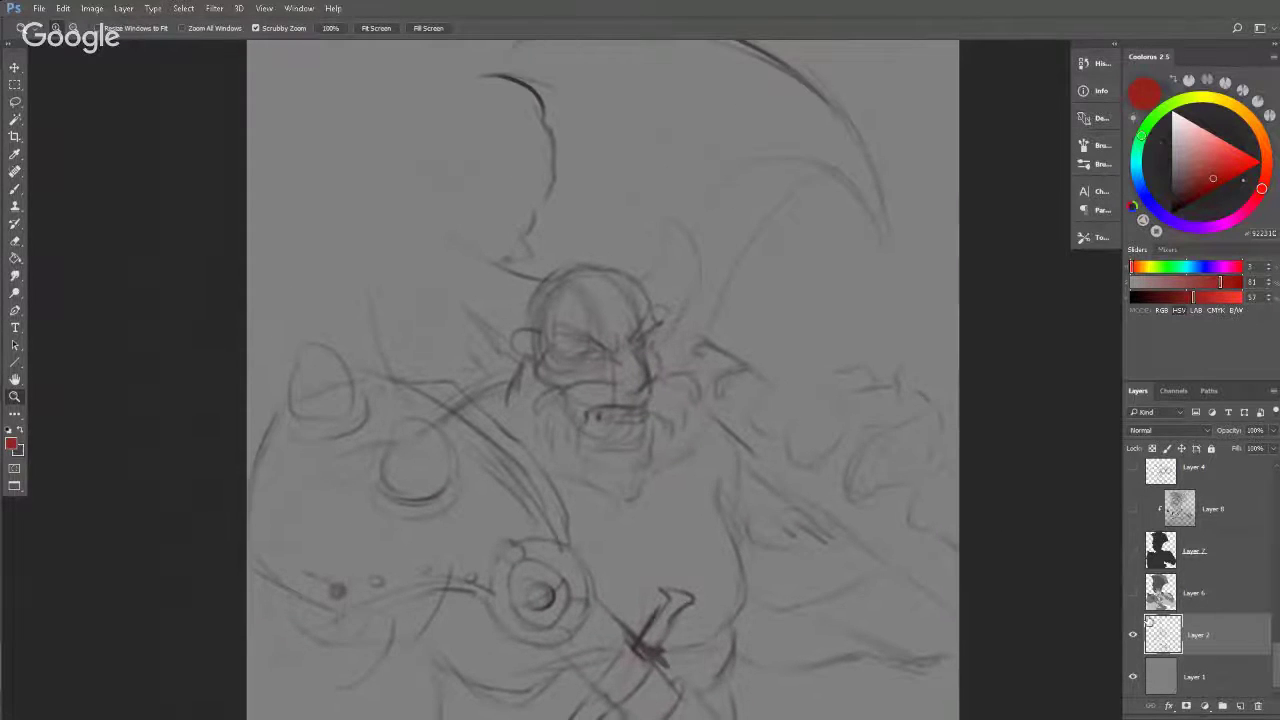
Show the line art on Layer 4 and fade the rough sketch on Layer 2 to 27% opacity before hiding it.
drag(1228, 432, 1196, 438)
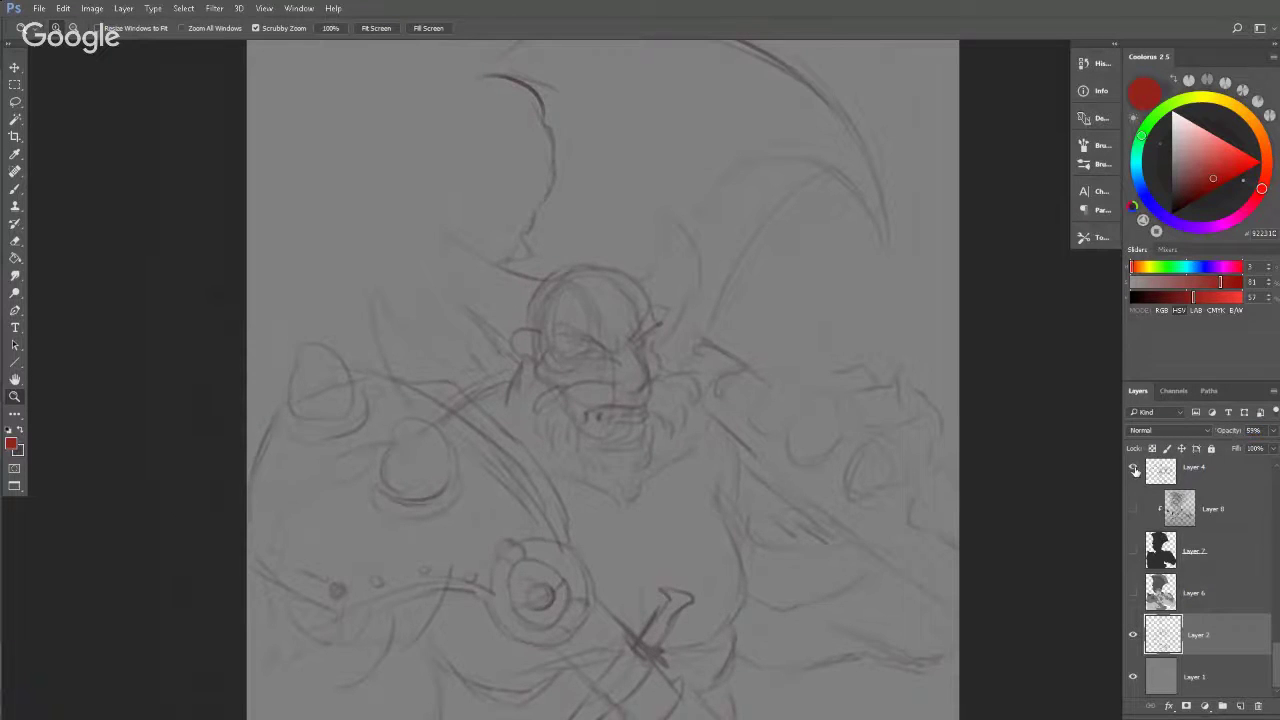
click(1134, 469)
click(1212, 462)
click(1158, 633)
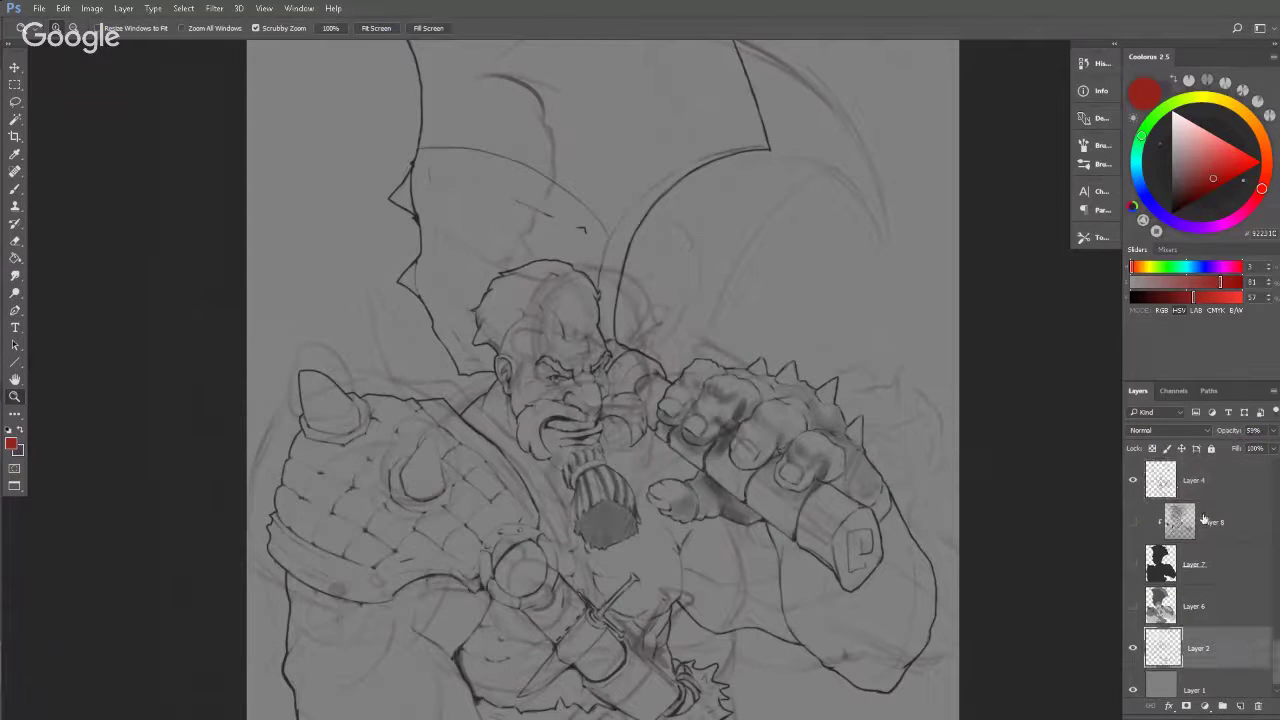
drag(1228, 432, 1205, 434)
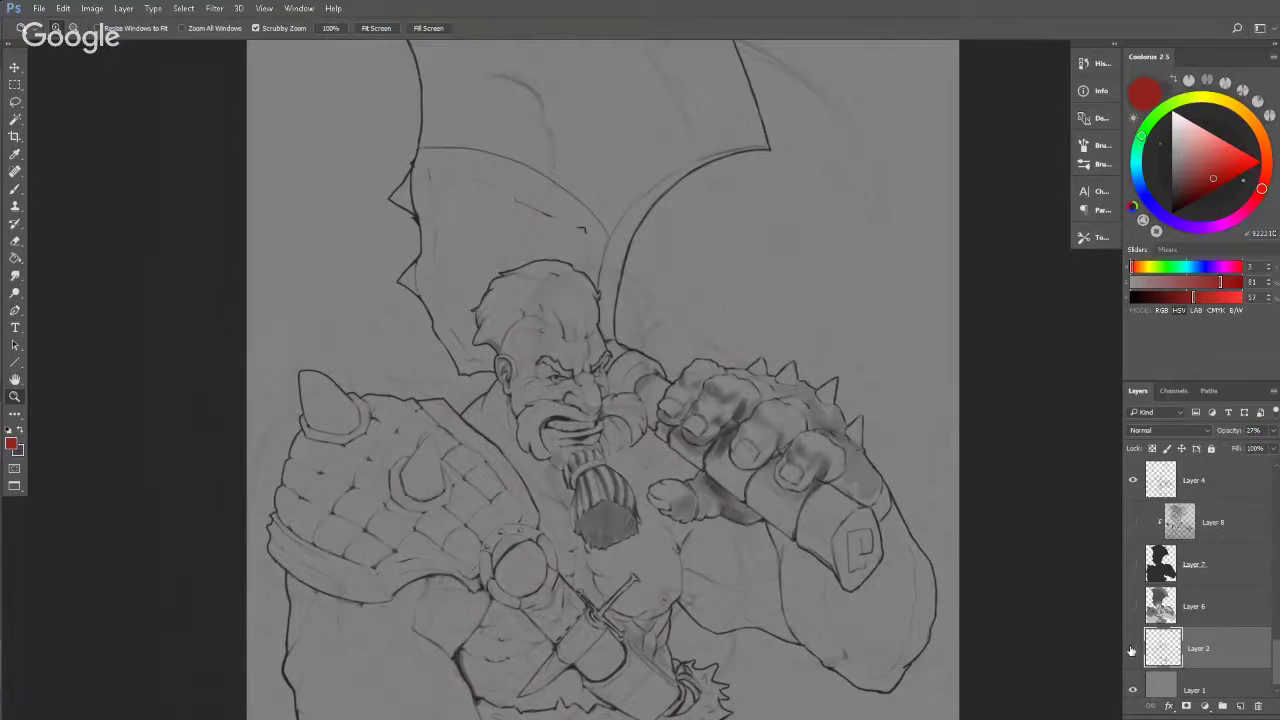
click(1133, 648)
Examine the line art on Layer 4 up close, especially the face, beard and shaded fingers gripping the handle.
scroll(763, 486, down, 2)
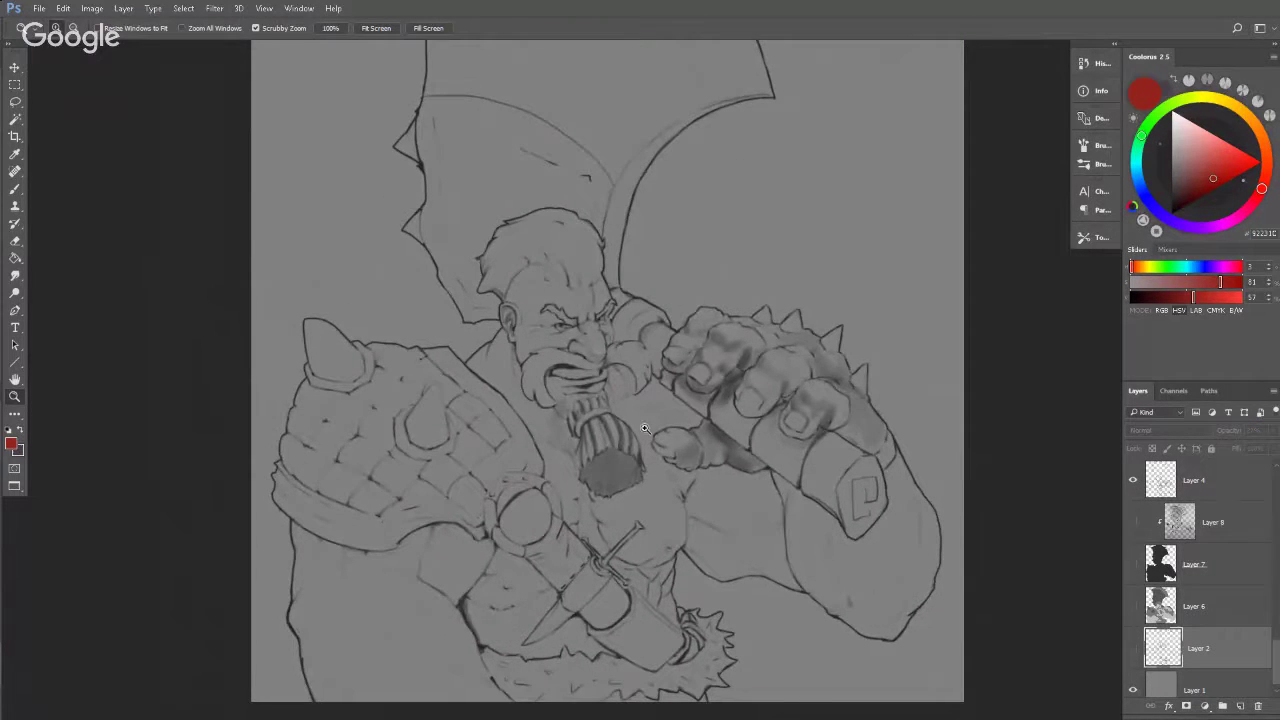
drag(645, 428, 669, 410)
drag(689, 480, 706, 348)
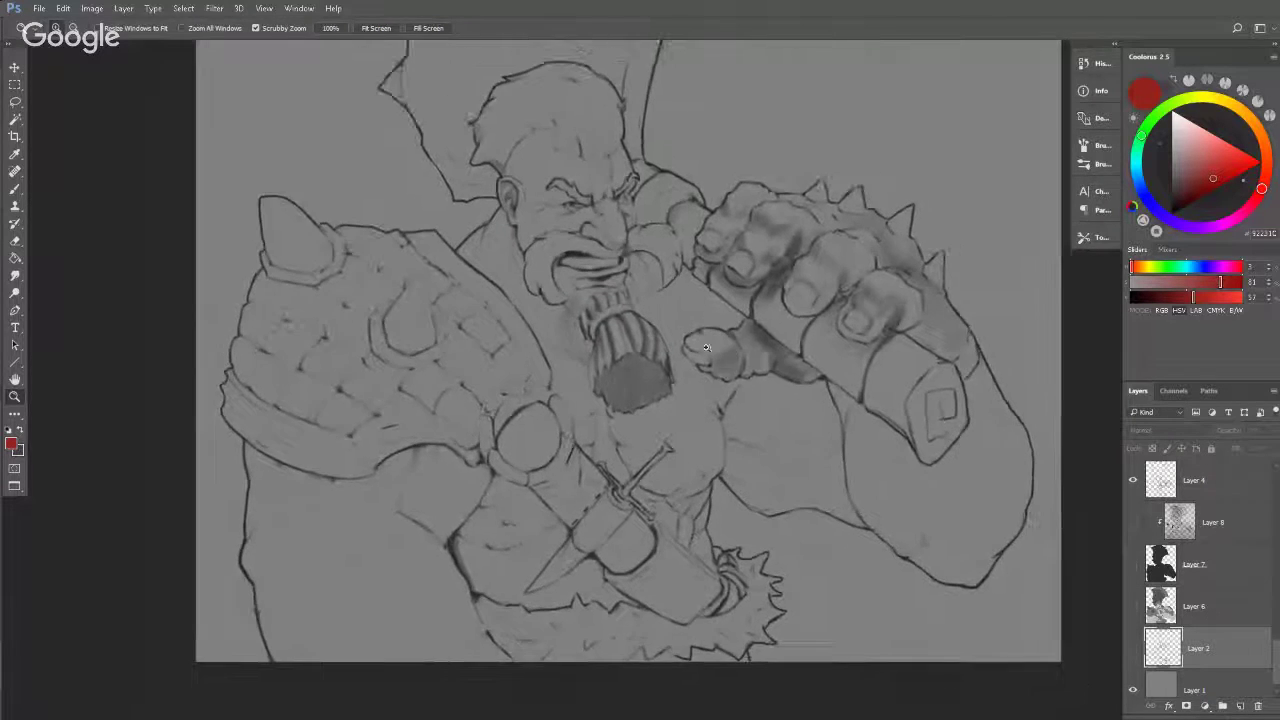
scroll(706, 347, down, 2)
scroll(660, 294, up, 4)
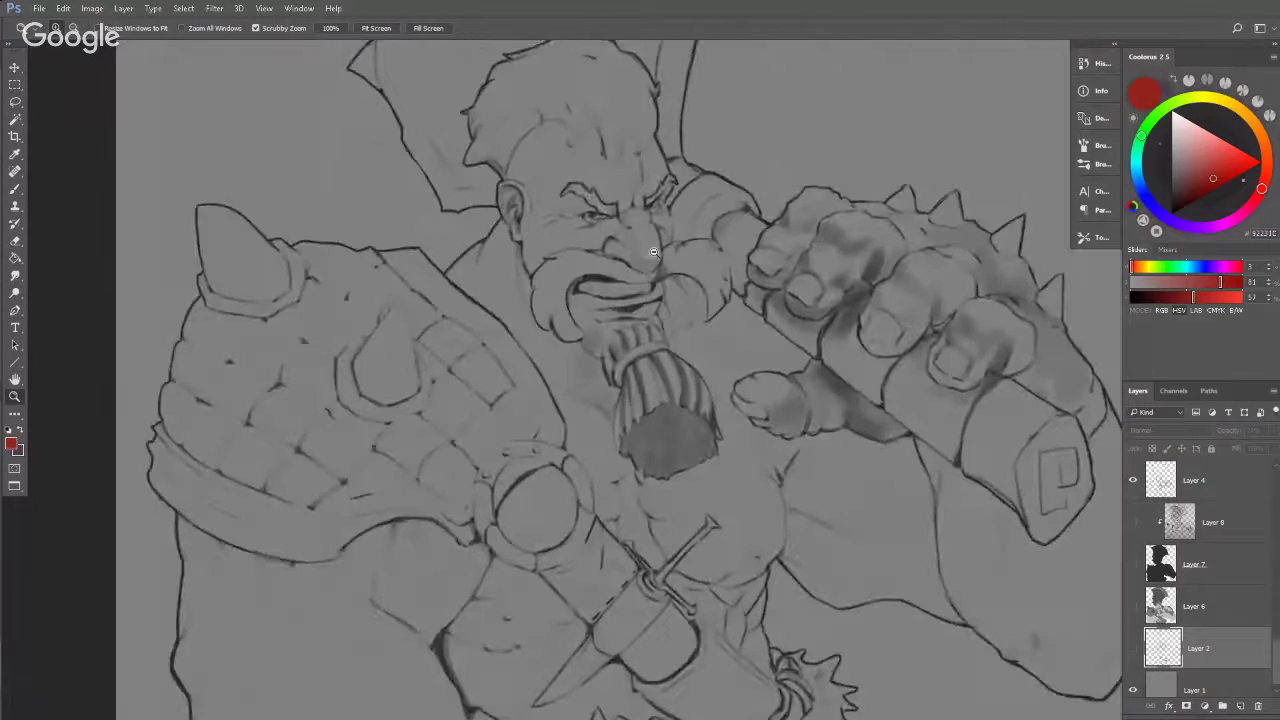
scroll(655, 253, down, 1)
drag(791, 288, 732, 321)
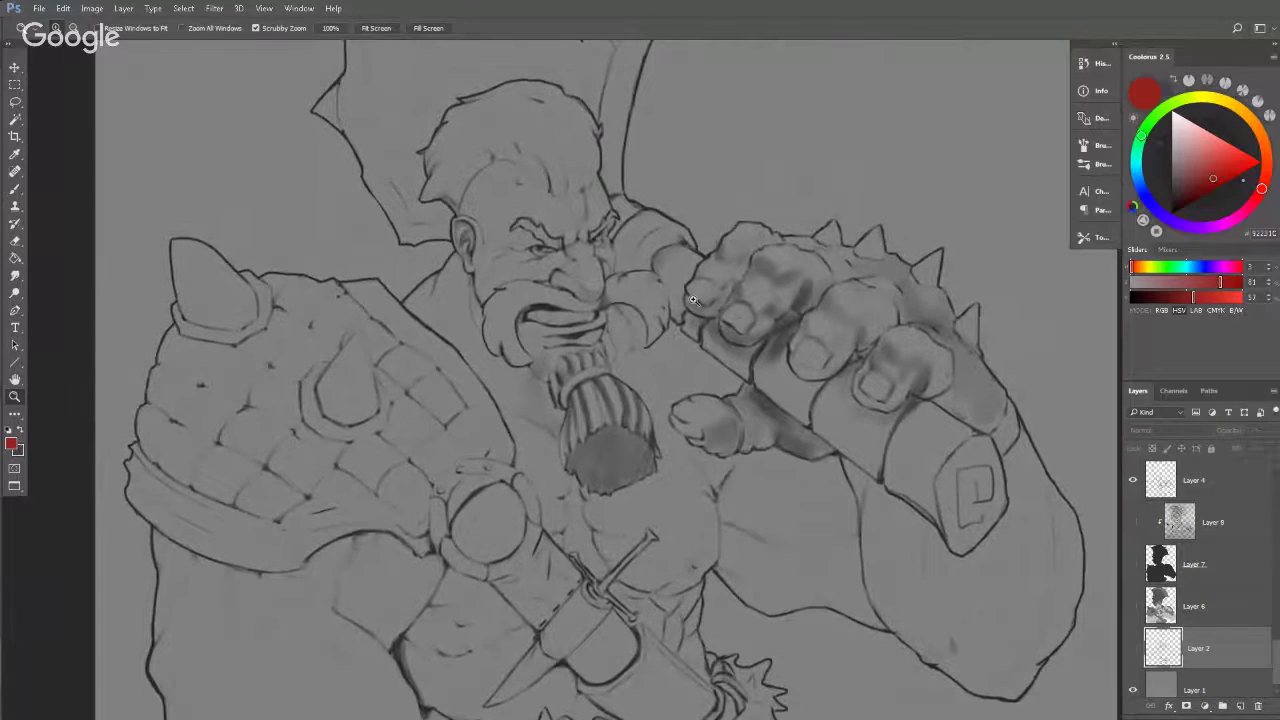
drag(596, 238, 642, 239)
drag(782, 298, 698, 303)
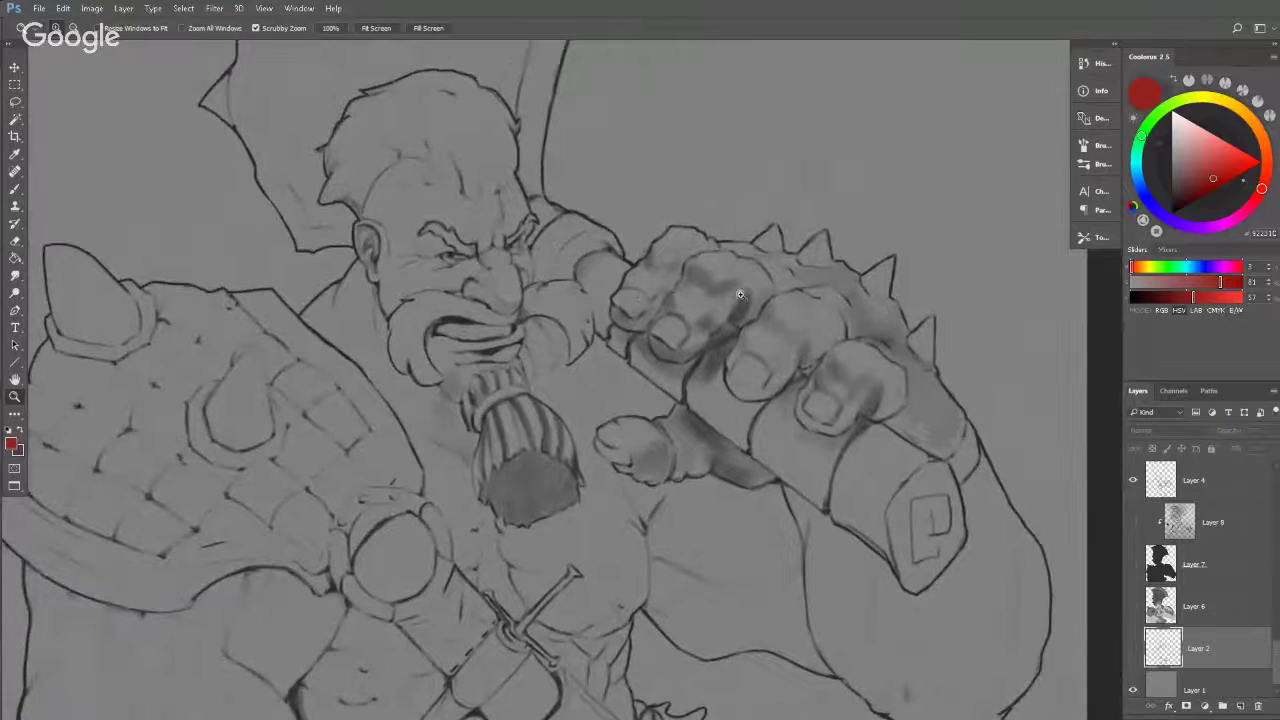
scroll(741, 316, up, 3)
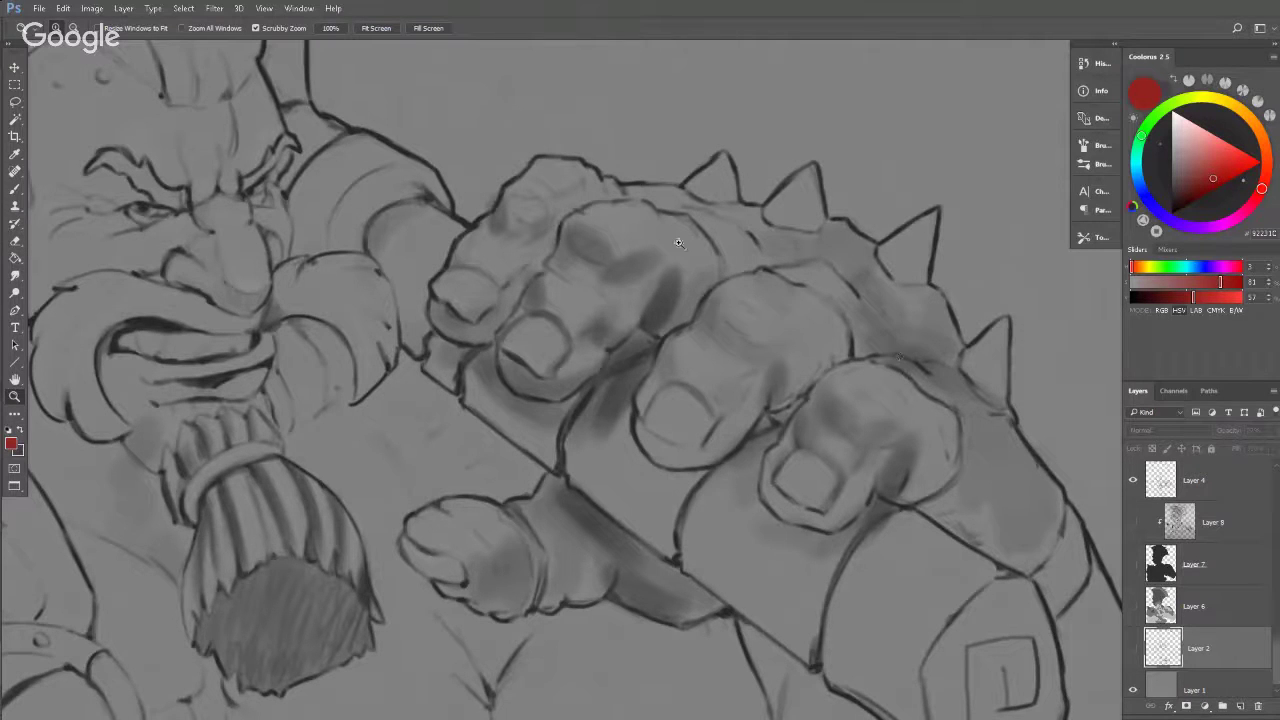
drag(859, 350, 1015, 320)
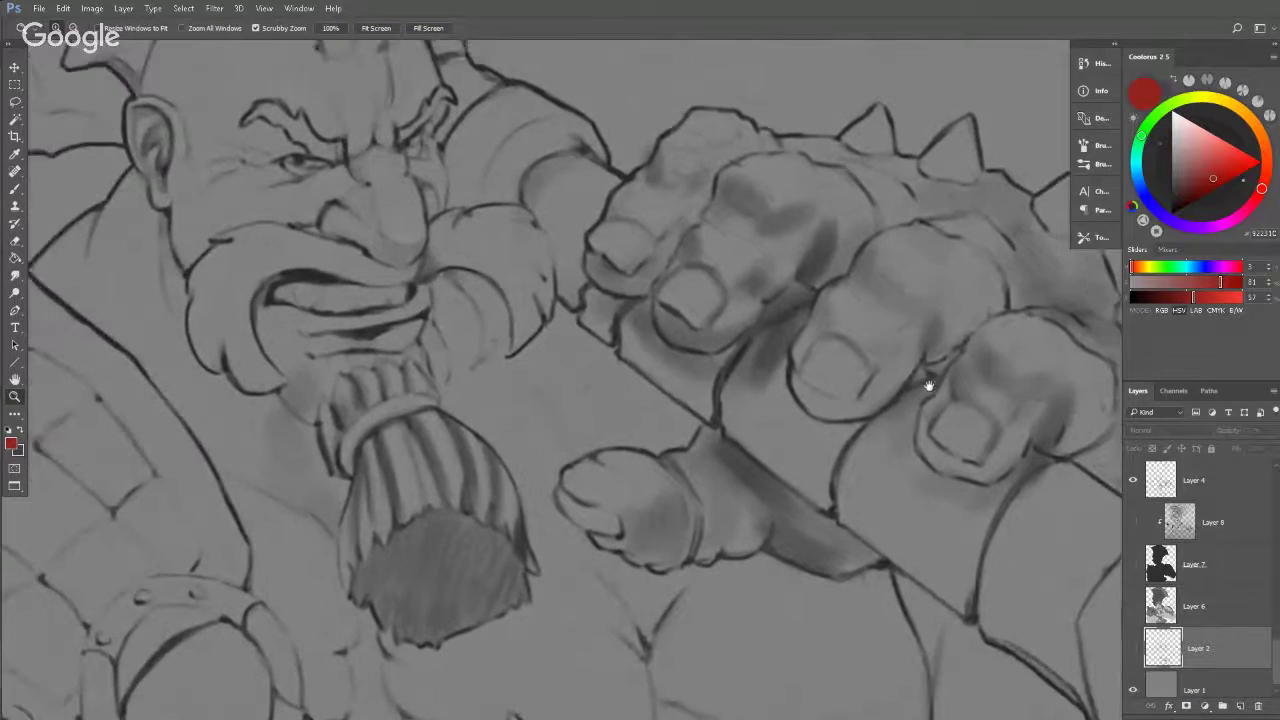
drag(896, 344, 801, 414)
scroll(800, 414, down, 4)
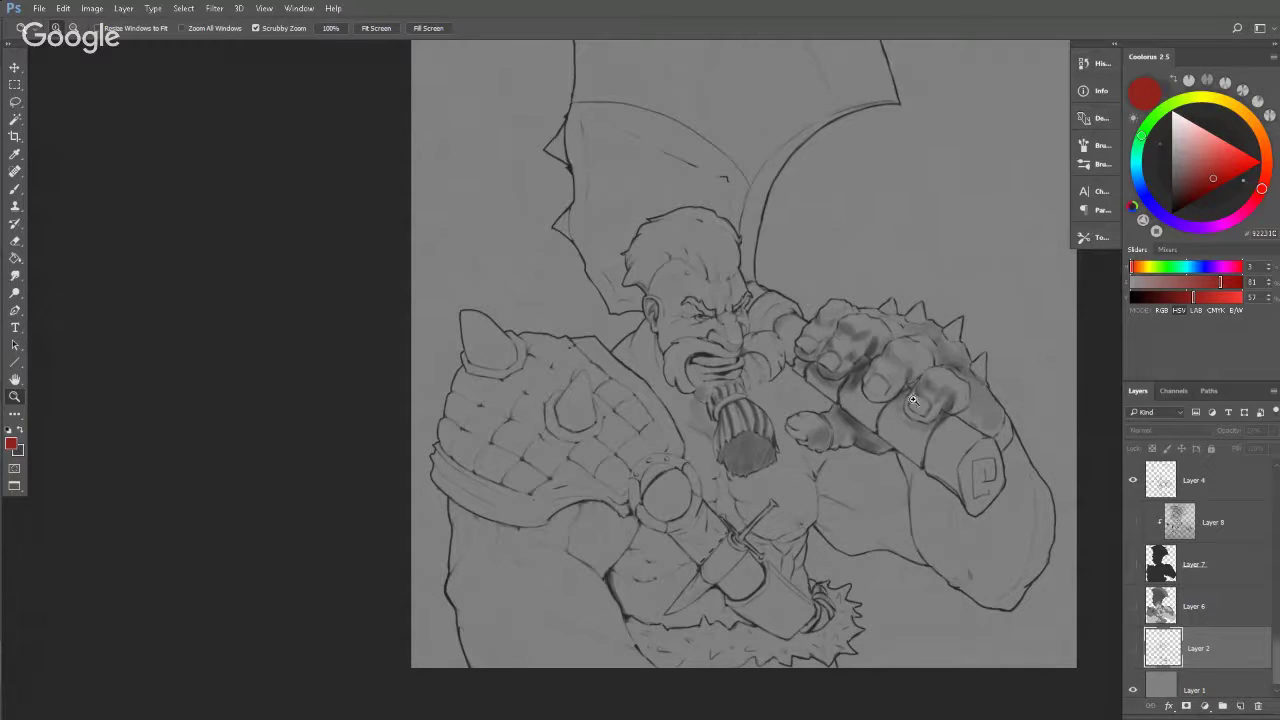
drag(910, 429, 882, 409)
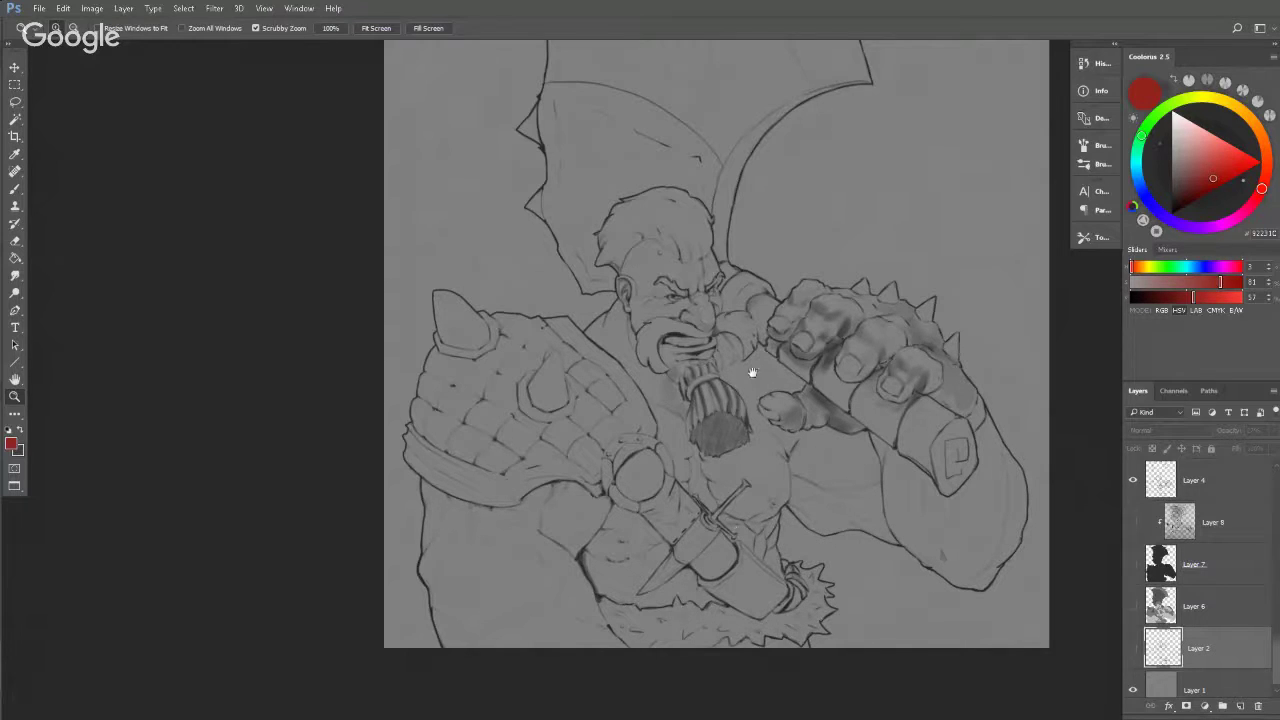
drag(752, 372, 785, 479)
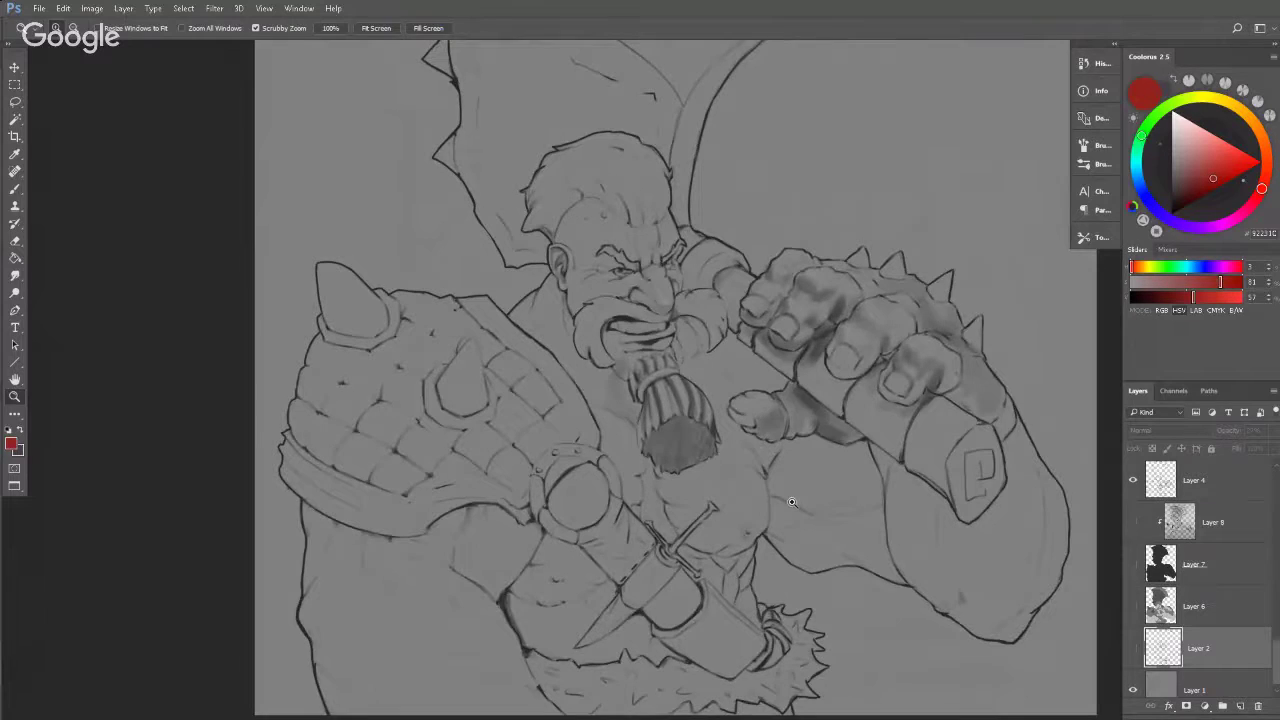
Preview the dark silhouette on Layer 7, hide it again, and show the flat grey values on Layer 6.
drag(791, 501, 780, 494)
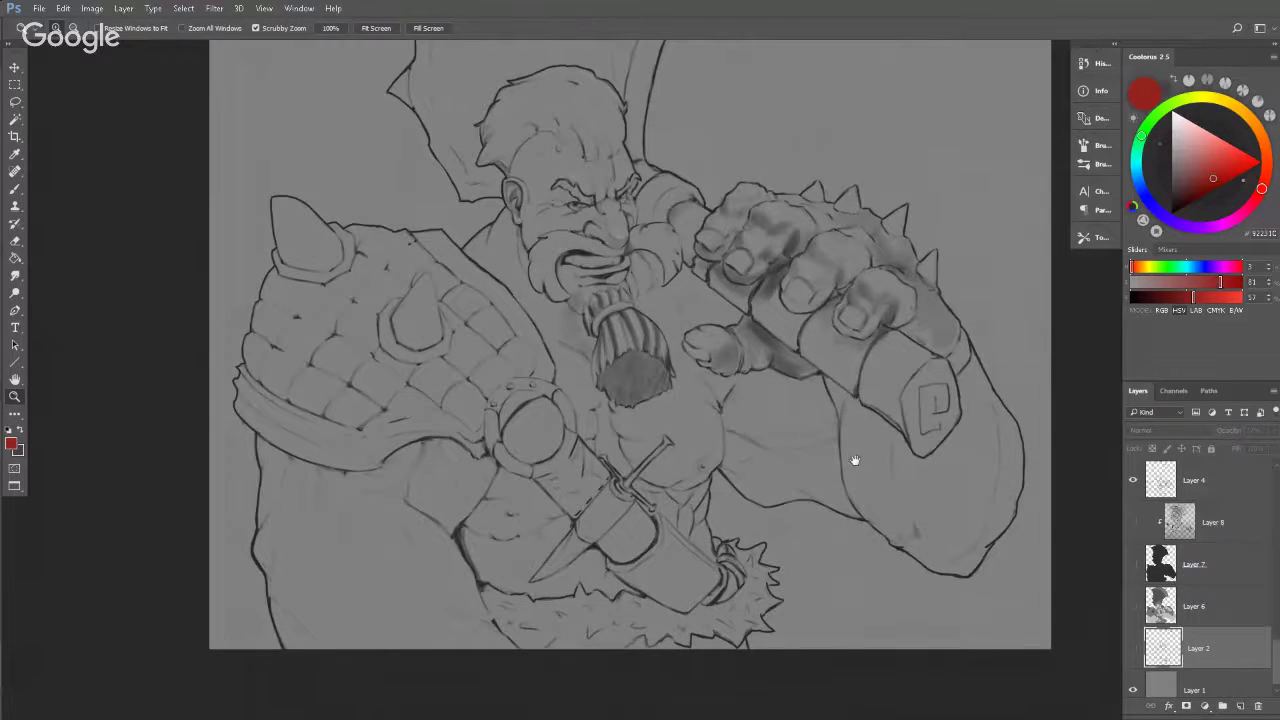
scroll(855, 460, up, 5)
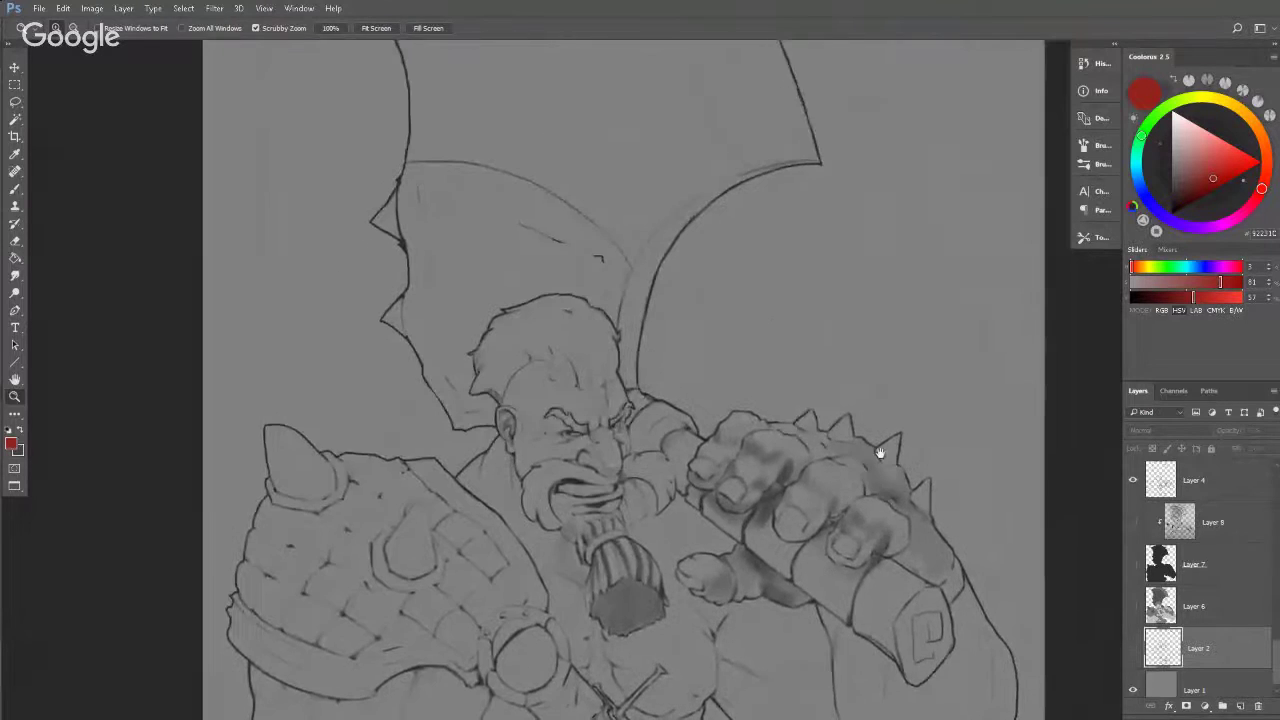
drag(880, 453, 877, 421)
click(1131, 568)
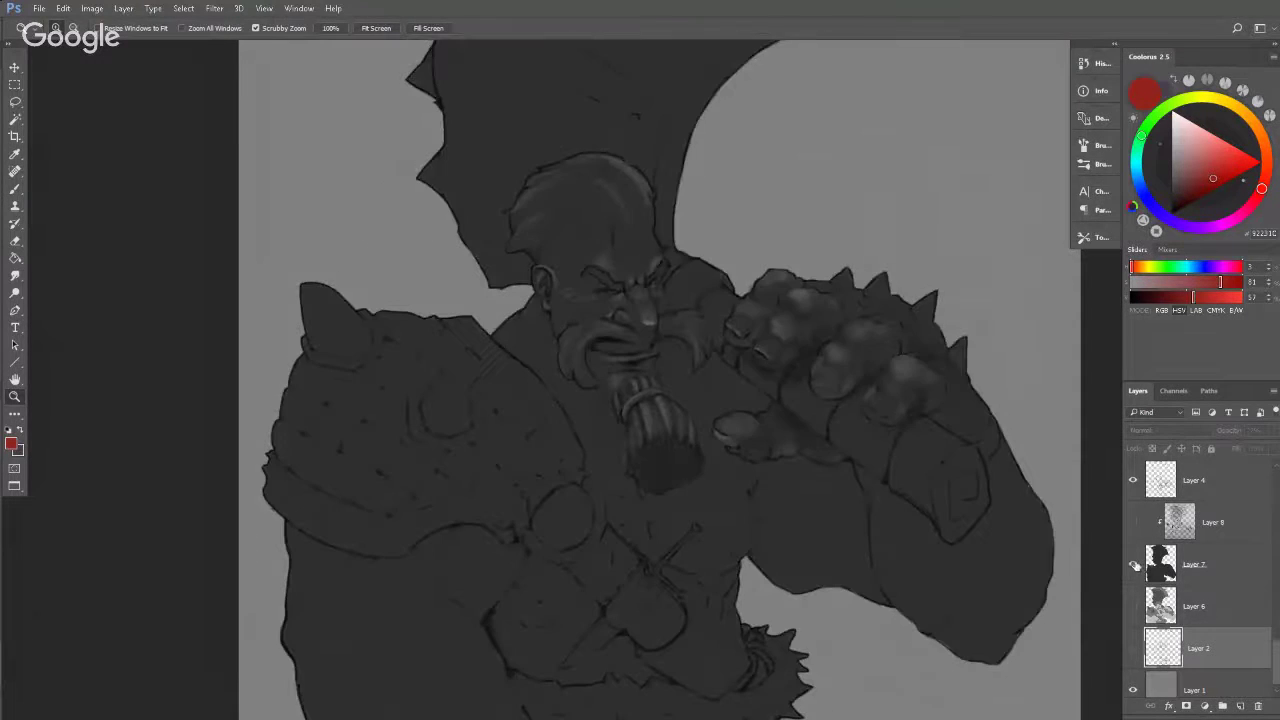
click(1131, 568)
click(1134, 603)
click(1134, 604)
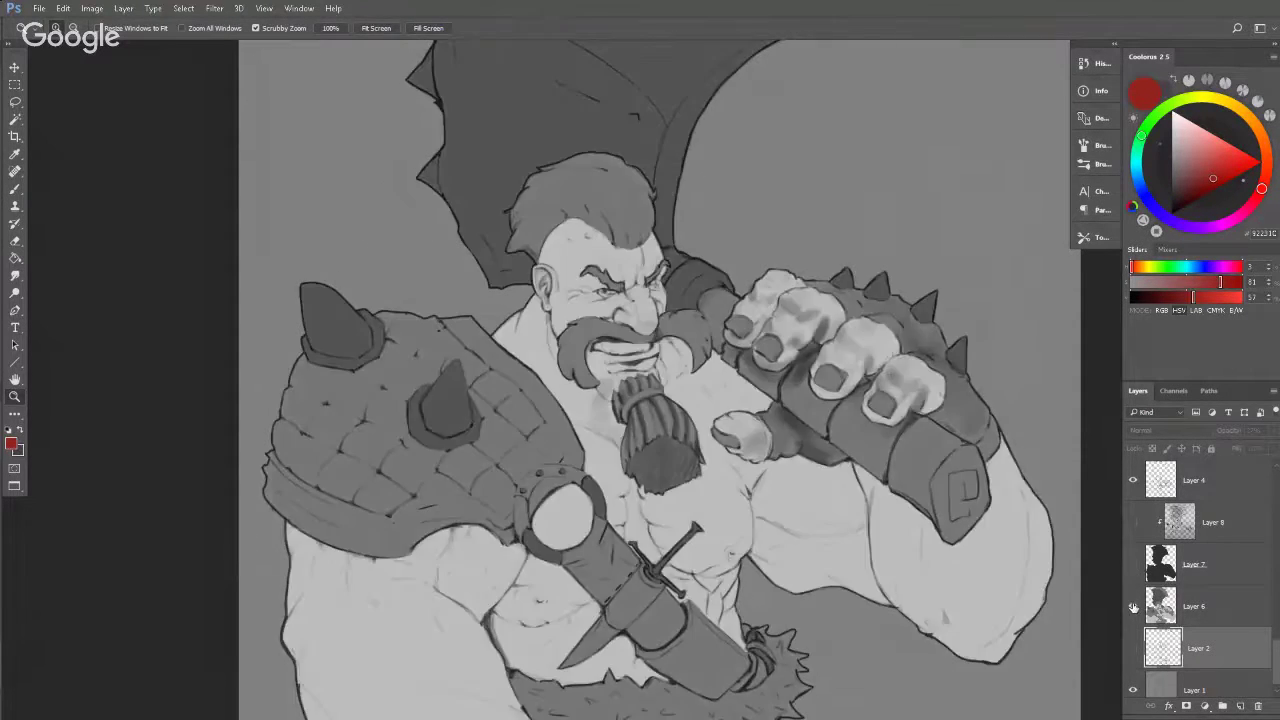
Examine the flat grey values on Layer 6 across the axe blade, face, shoulder armour, fist and body.
drag(682, 530, 683, 489)
drag(464, 262, 460, 590)
drag(526, 338, 500, 680)
drag(500, 360, 494, 443)
drag(649, 647, 565, 326)
drag(570, 695, 592, 338)
drag(651, 307, 638, 430)
drag(645, 372, 640, 406)
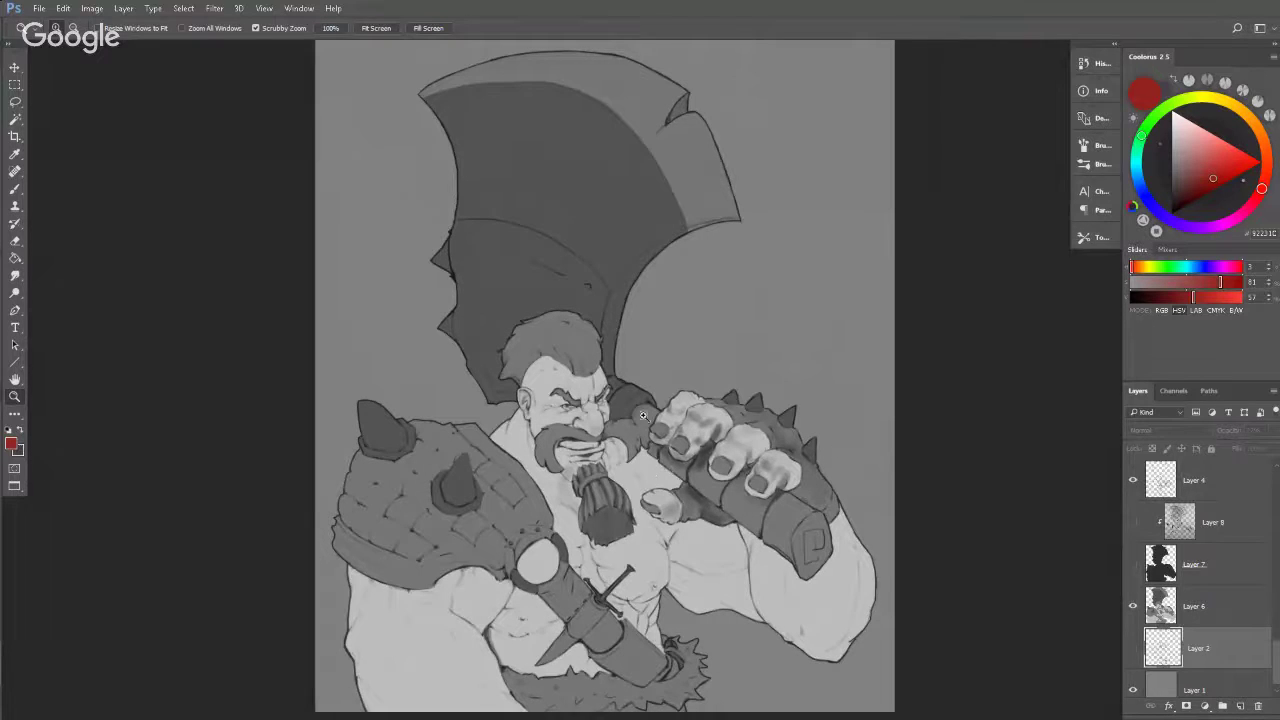
drag(660, 513, 675, 518)
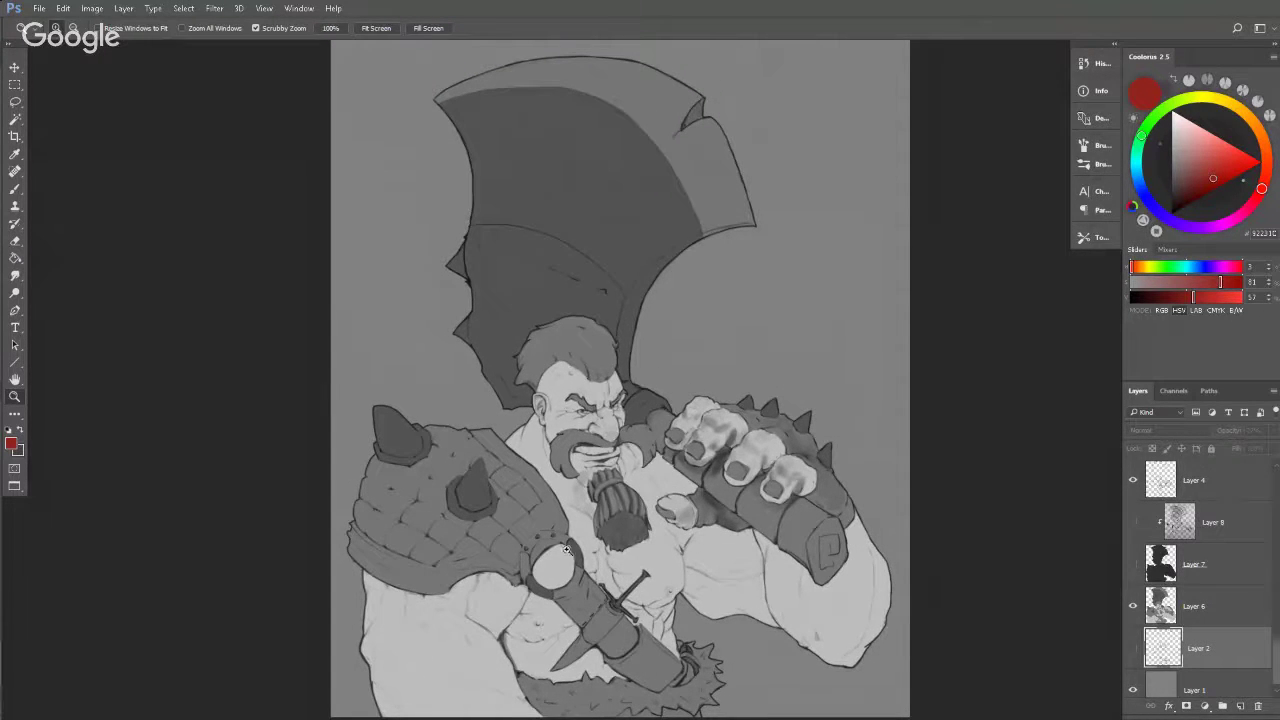
drag(520, 531, 568, 527)
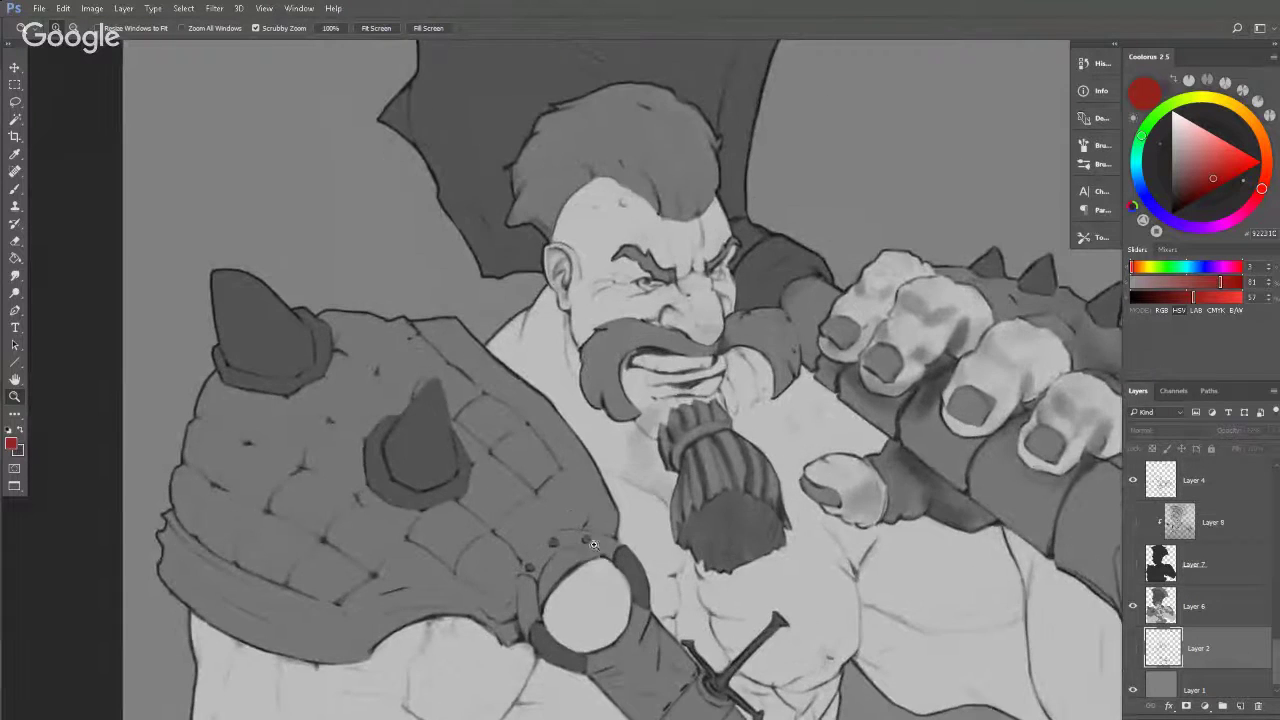
drag(622, 565, 585, 495)
scroll(585, 495, down, 3)
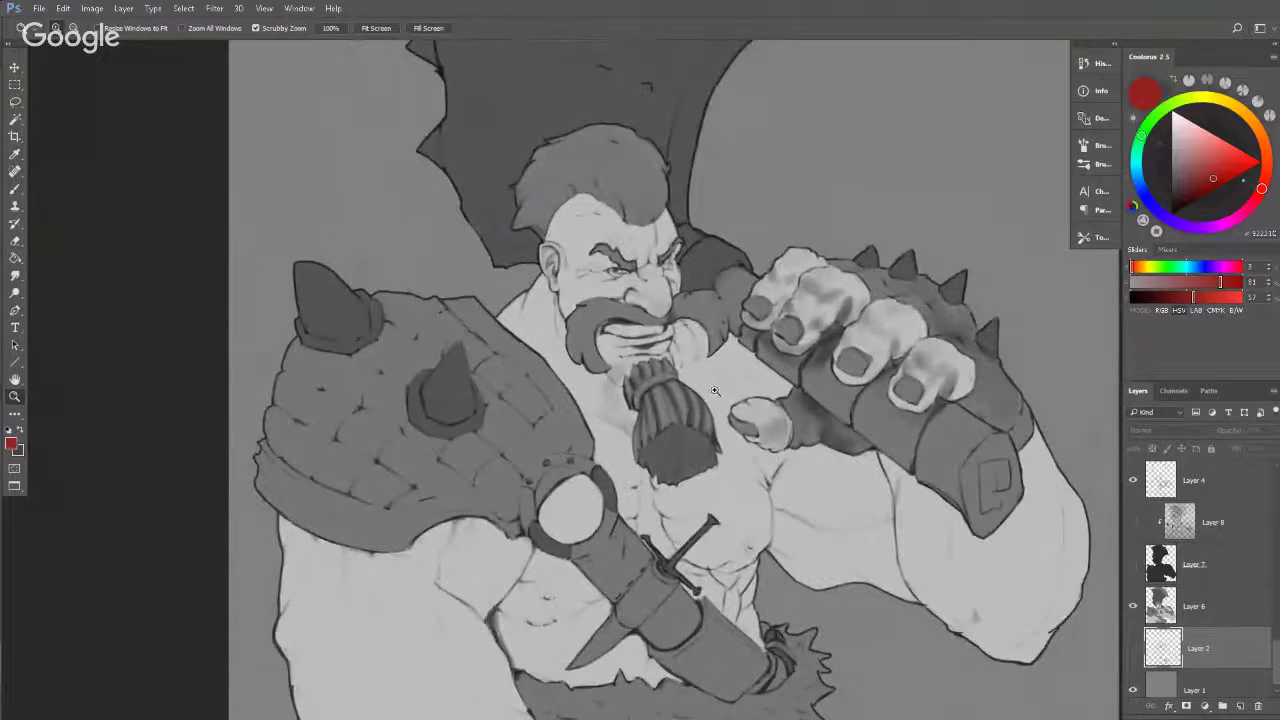
scroll(686, 352, up, 3)
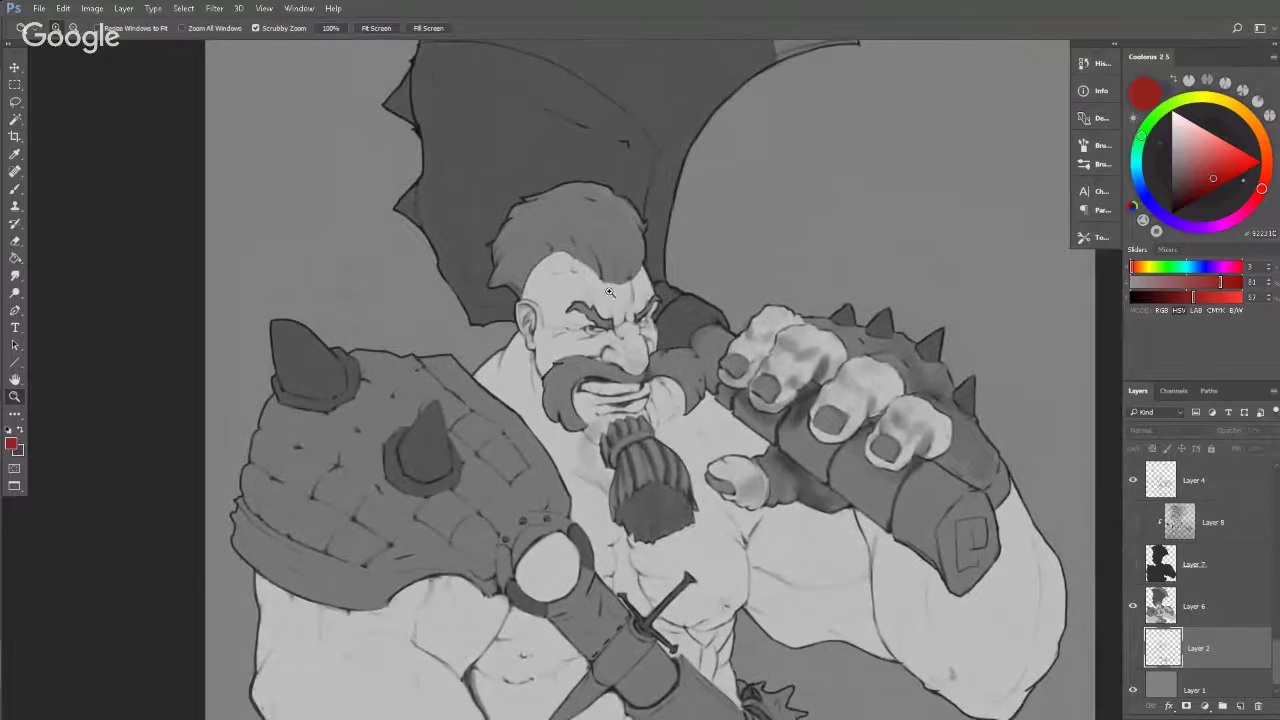
scroll(586, 453, down, 3)
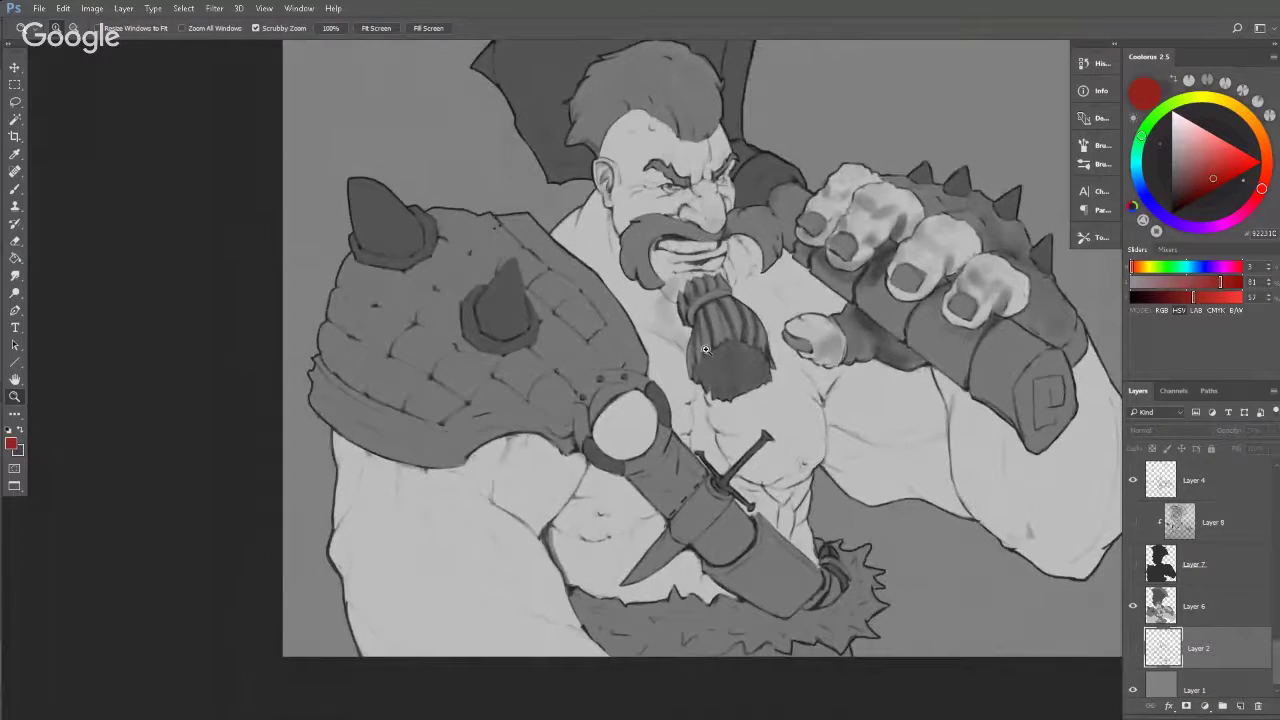
scroll(705, 349, down, 5)
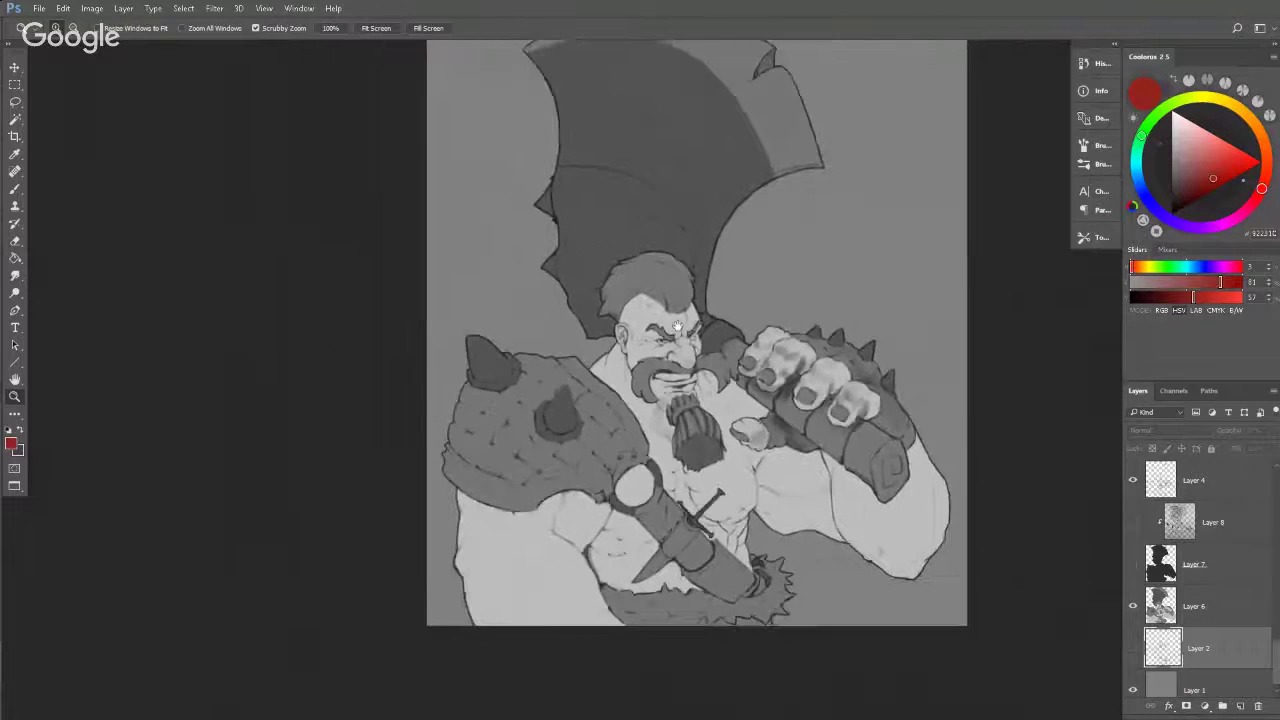
drag(678, 326, 652, 378)
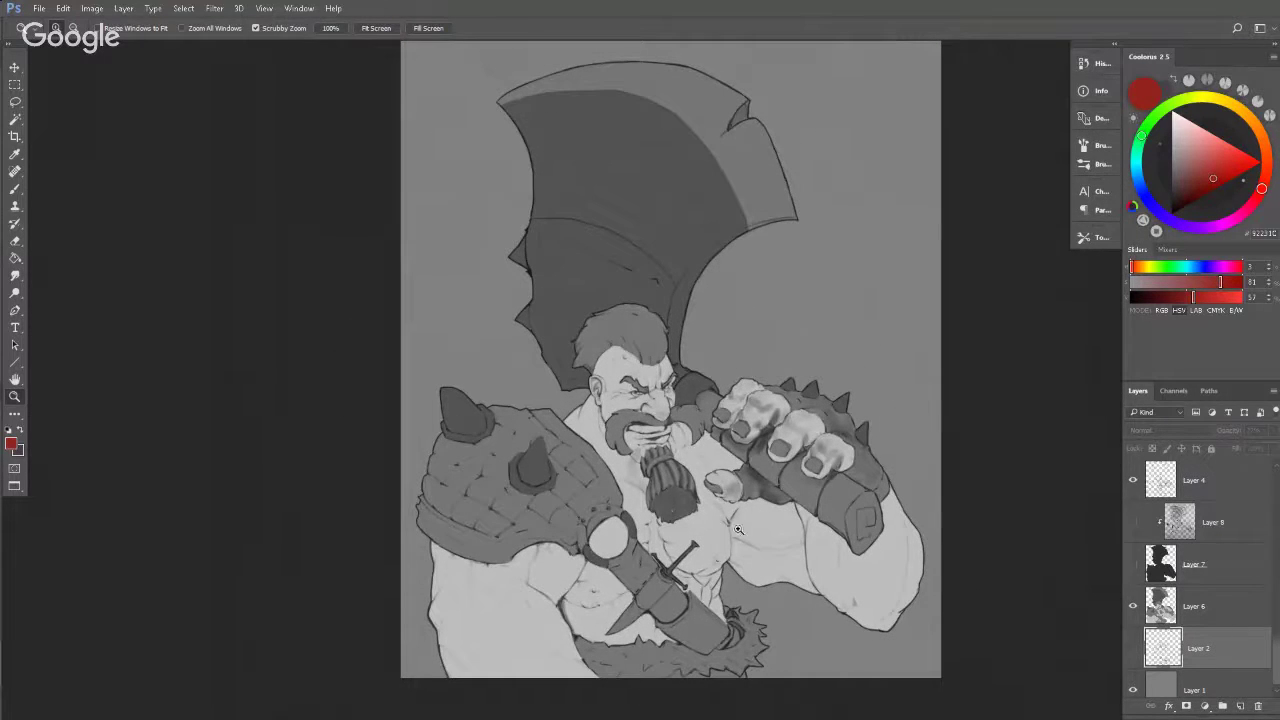
Show the dark silhouette on Layer 7 over the flat values and inspect the darkened character.
click(1133, 566)
drag(642, 154, 666, 286)
click(671, 487)
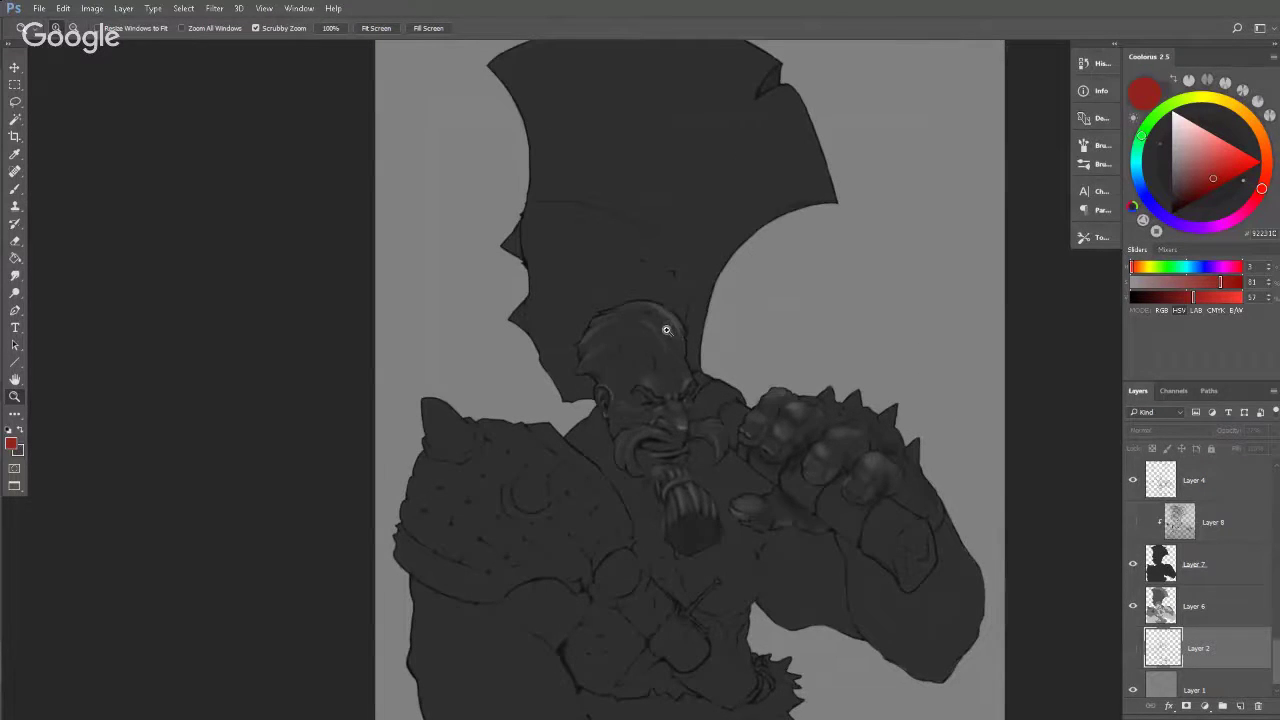
key(b)
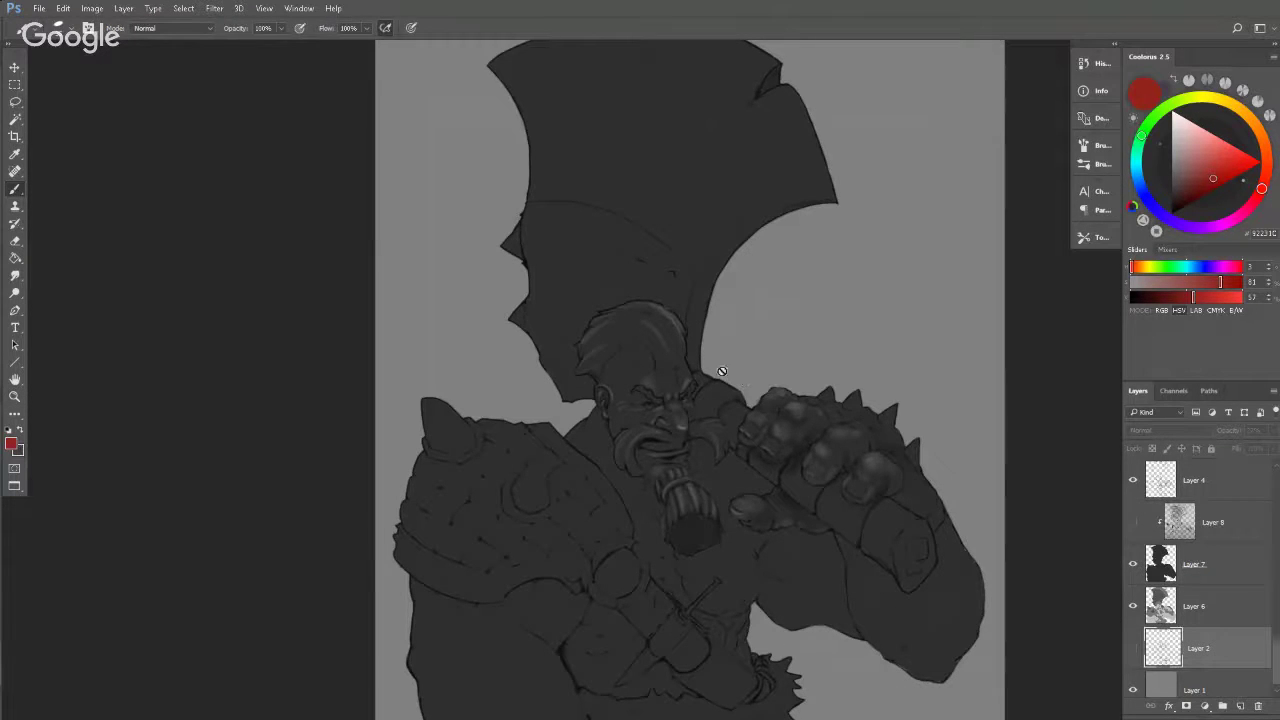
key(v)
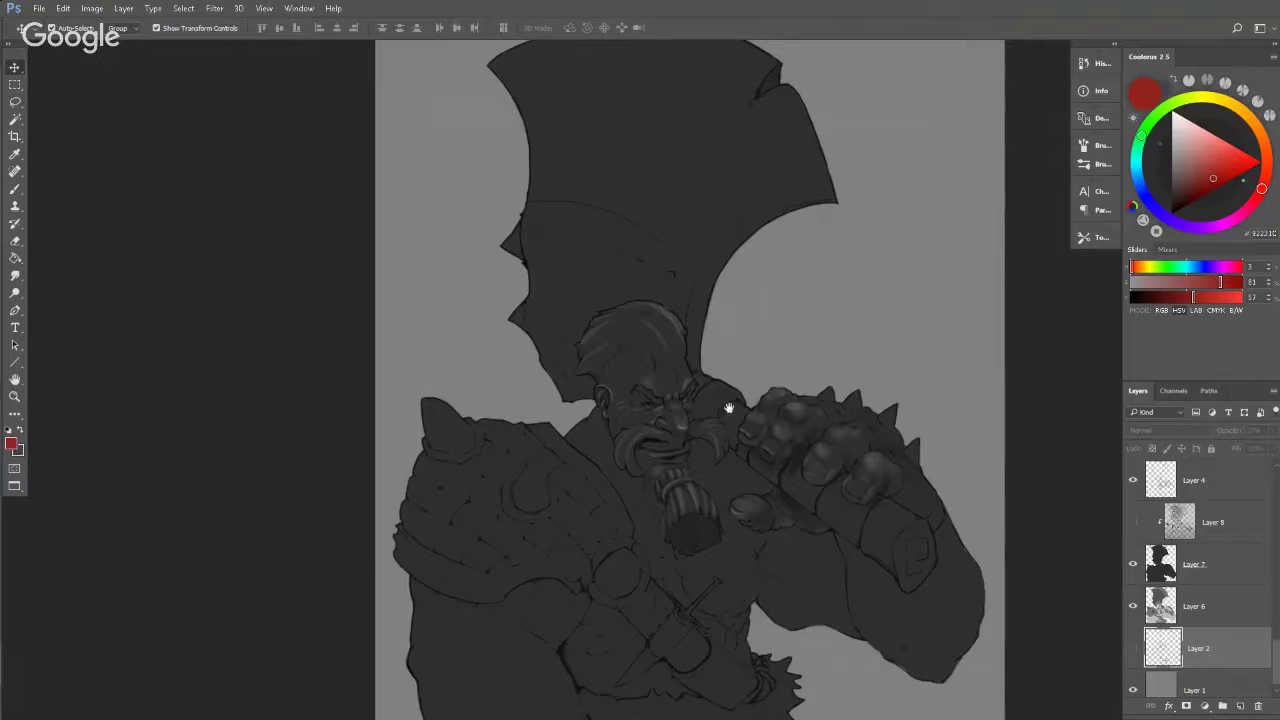
drag(728, 407, 706, 431)
key(z)
mouse_move(735, 347)
mouse_down()
mouse_move(707, 341)
mouse_move(722, 352)
mouse_up()
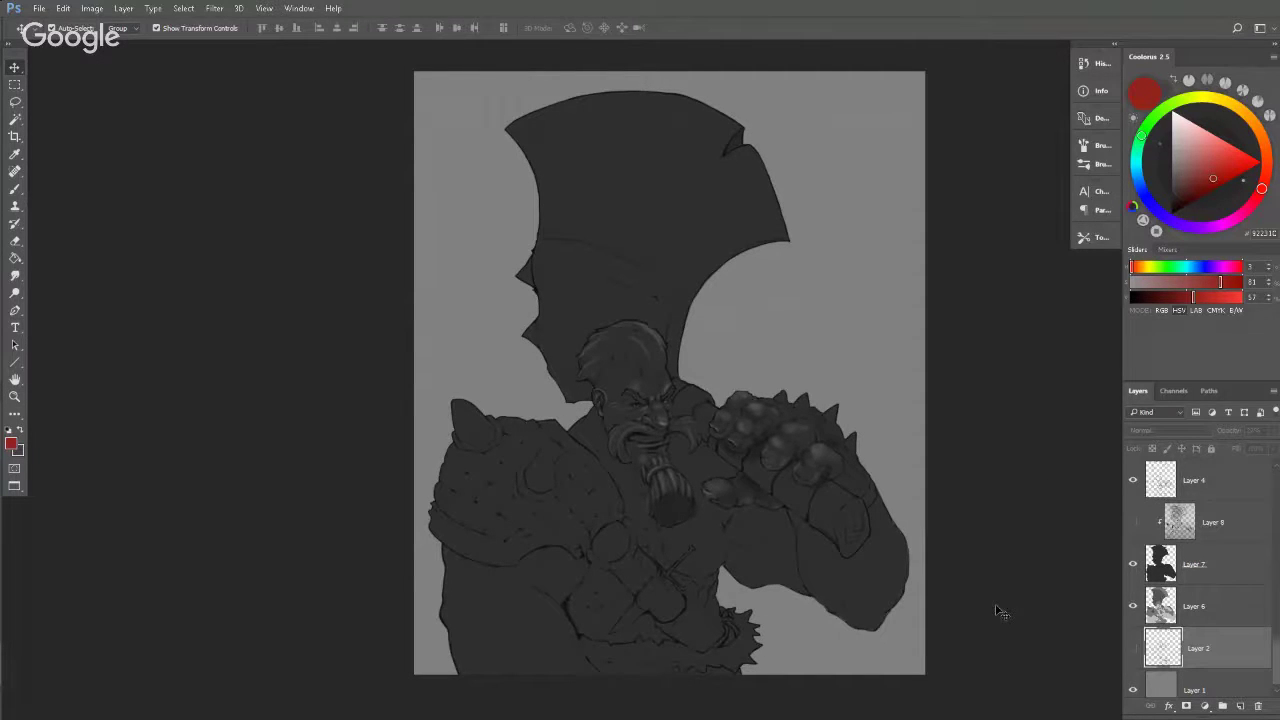
key(z)
click(754, 435)
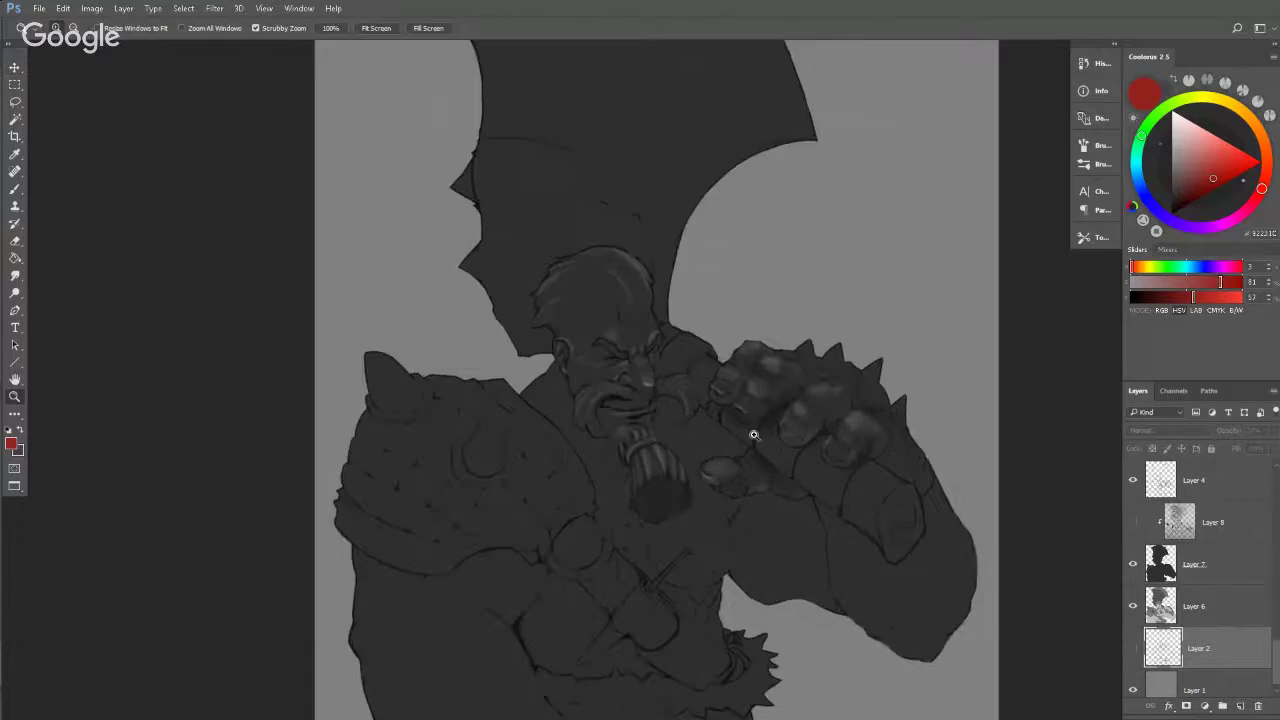
drag(754, 435, 868, 453)
drag(770, 388, 768, 414)
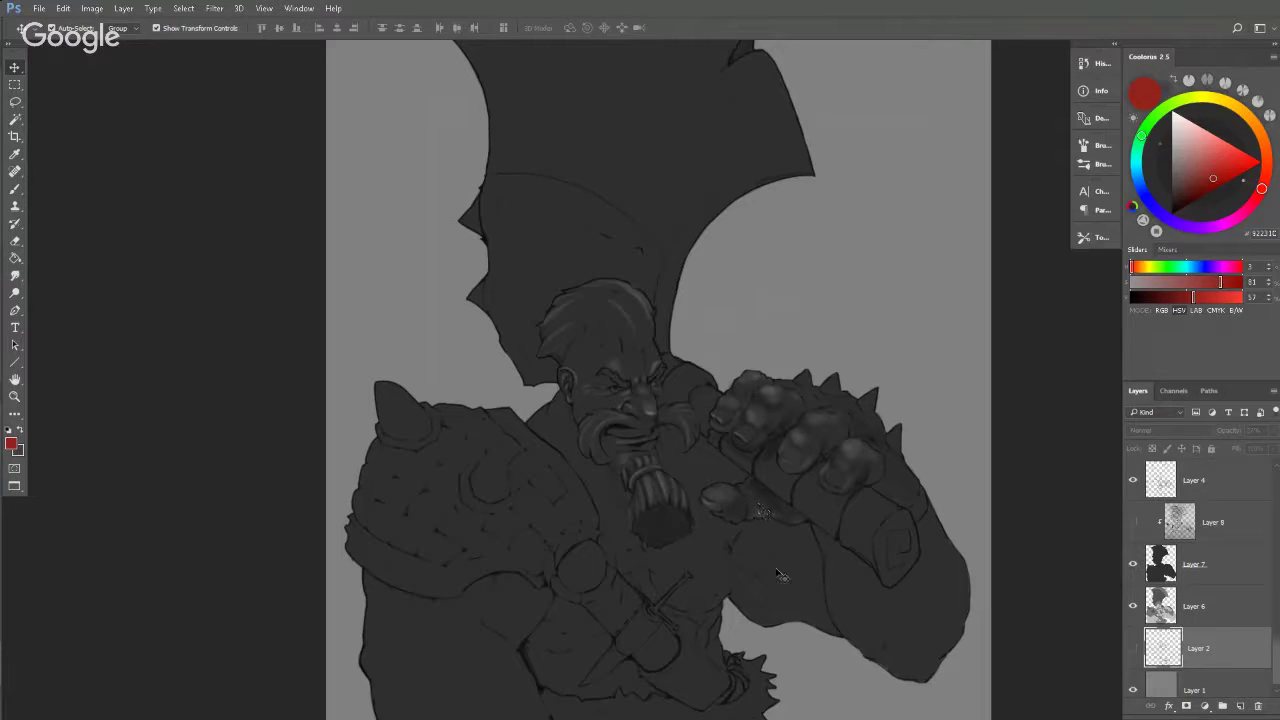
Show and select the clipped shading on Layer 8, toggling its visibility to compare the character with and without it.
click(1133, 523)
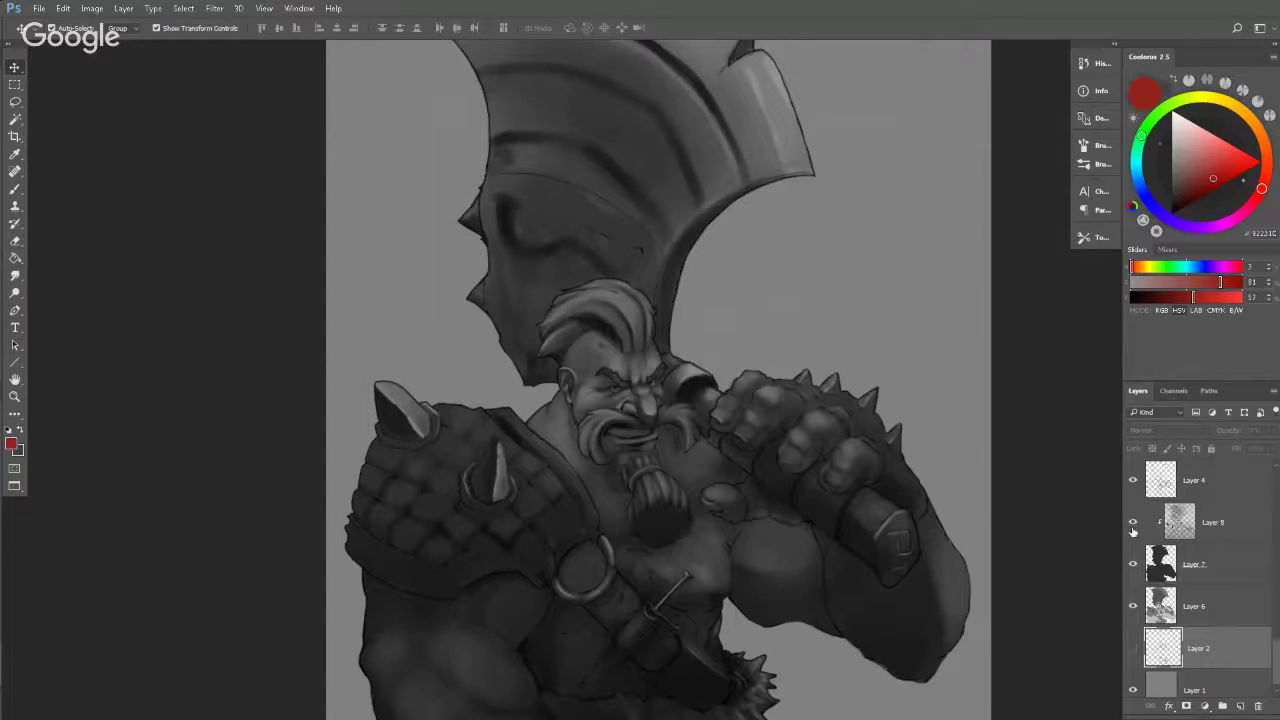
click(1178, 527)
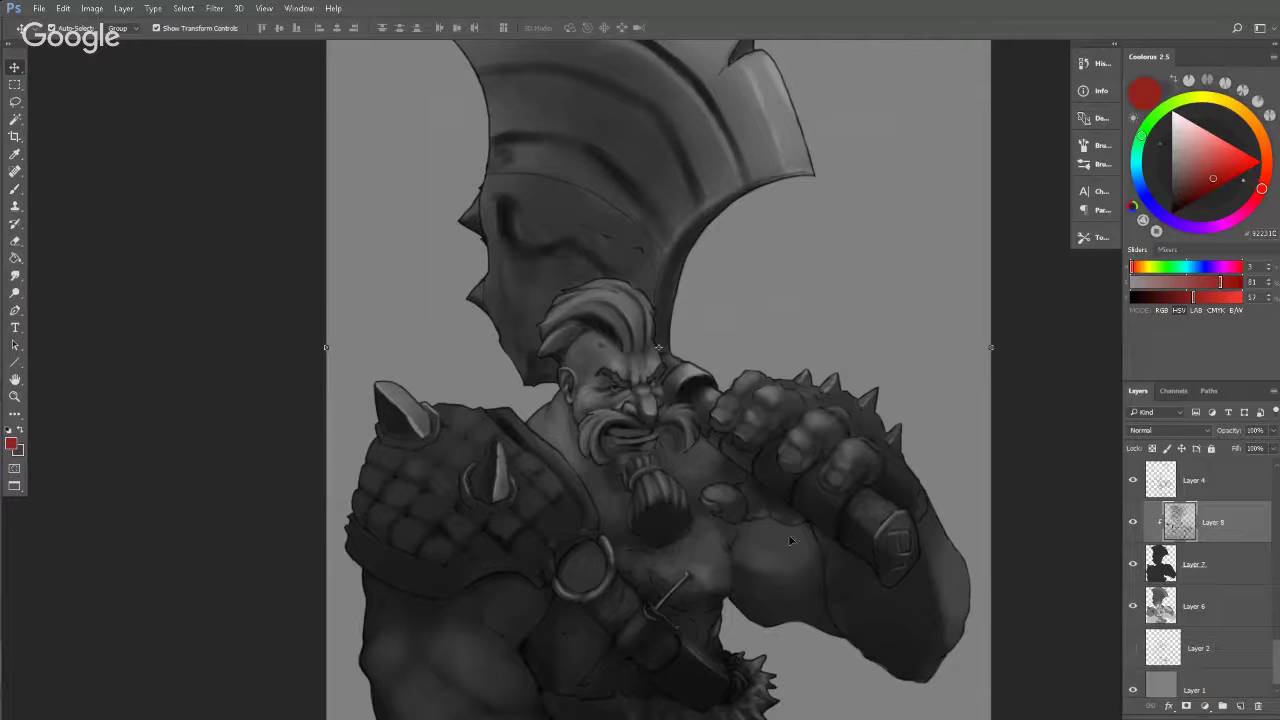
drag(888, 552, 870, 502)
click(1133, 523)
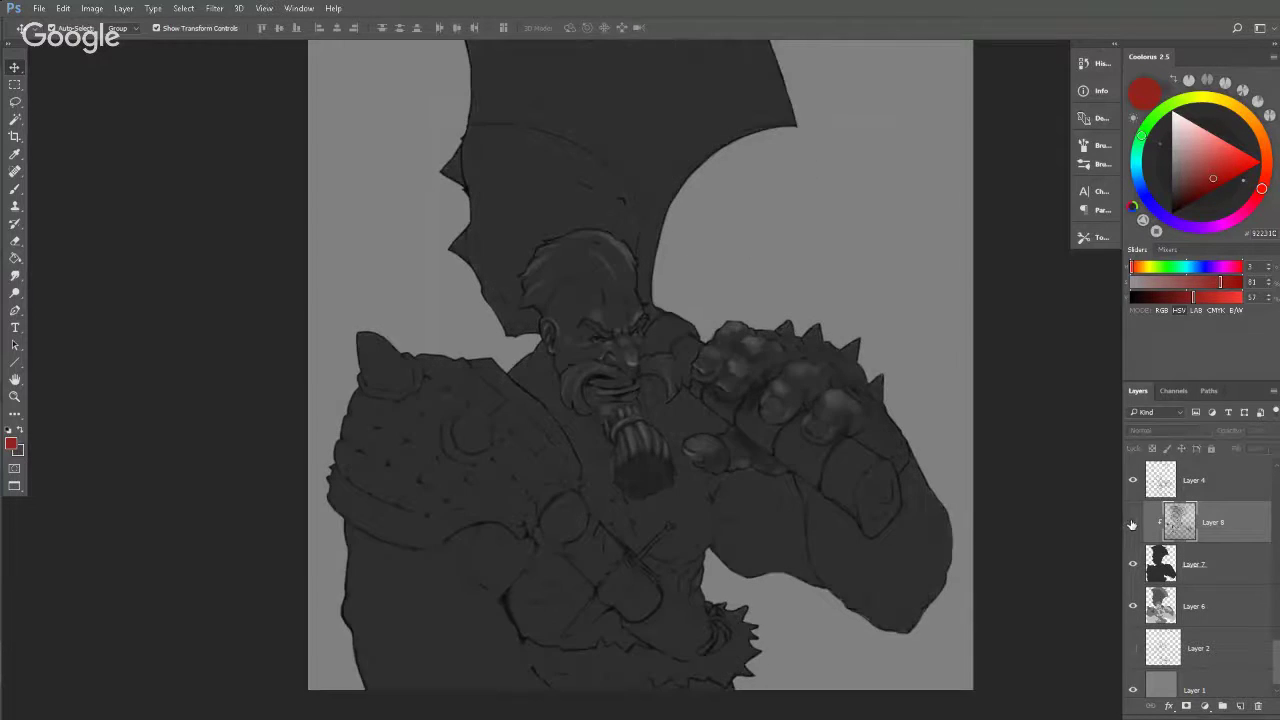
click(1133, 523)
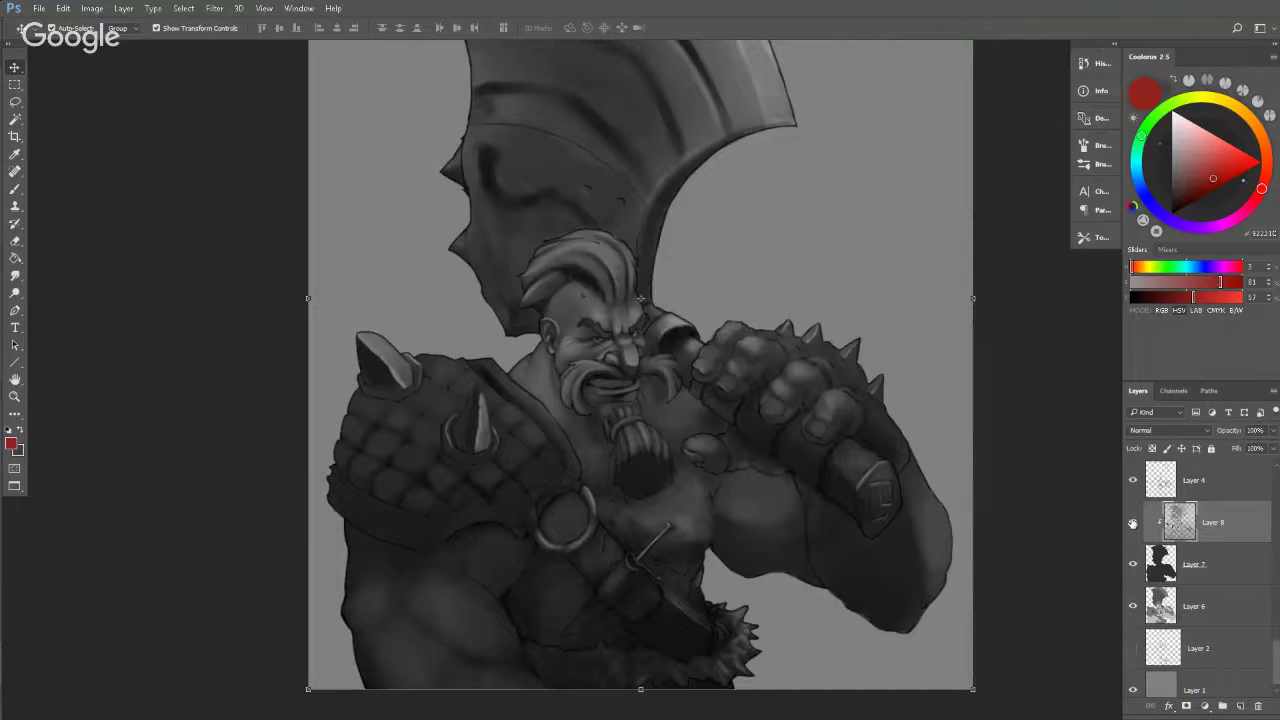
Switch to the Gradient tool and set the foreground colour to black.
click(15, 259)
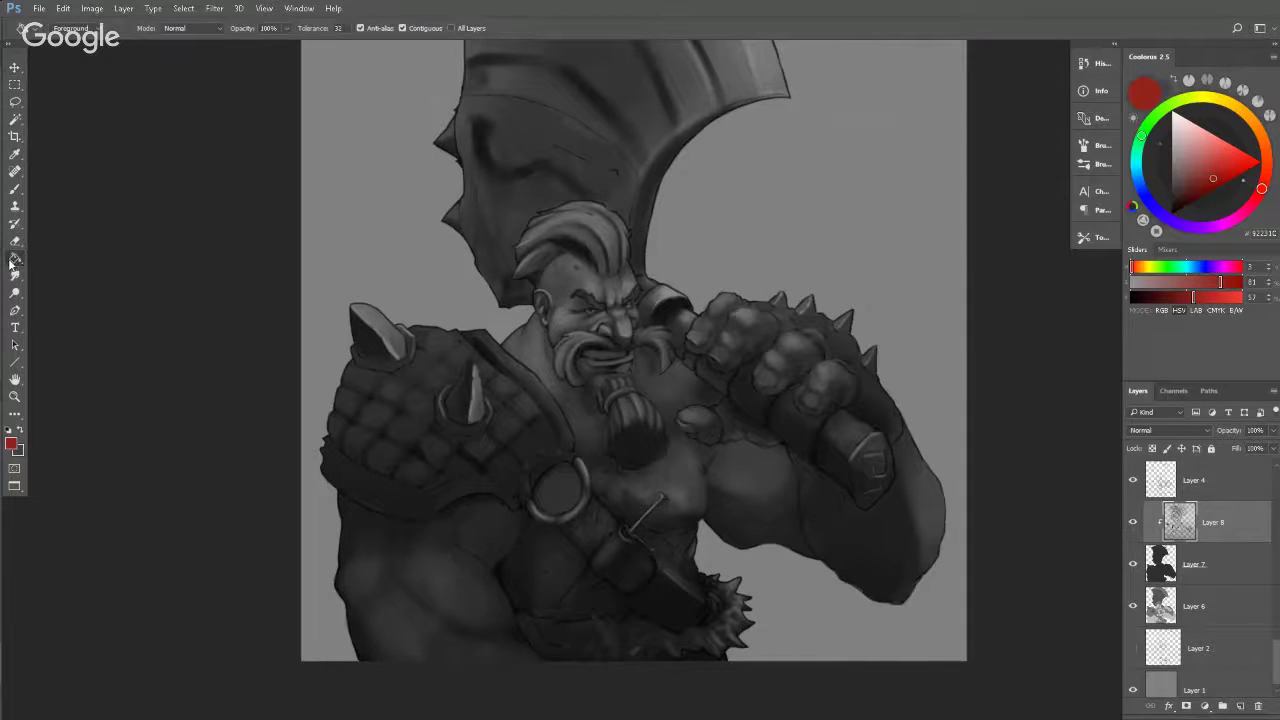
drag(12, 260, 55, 262)
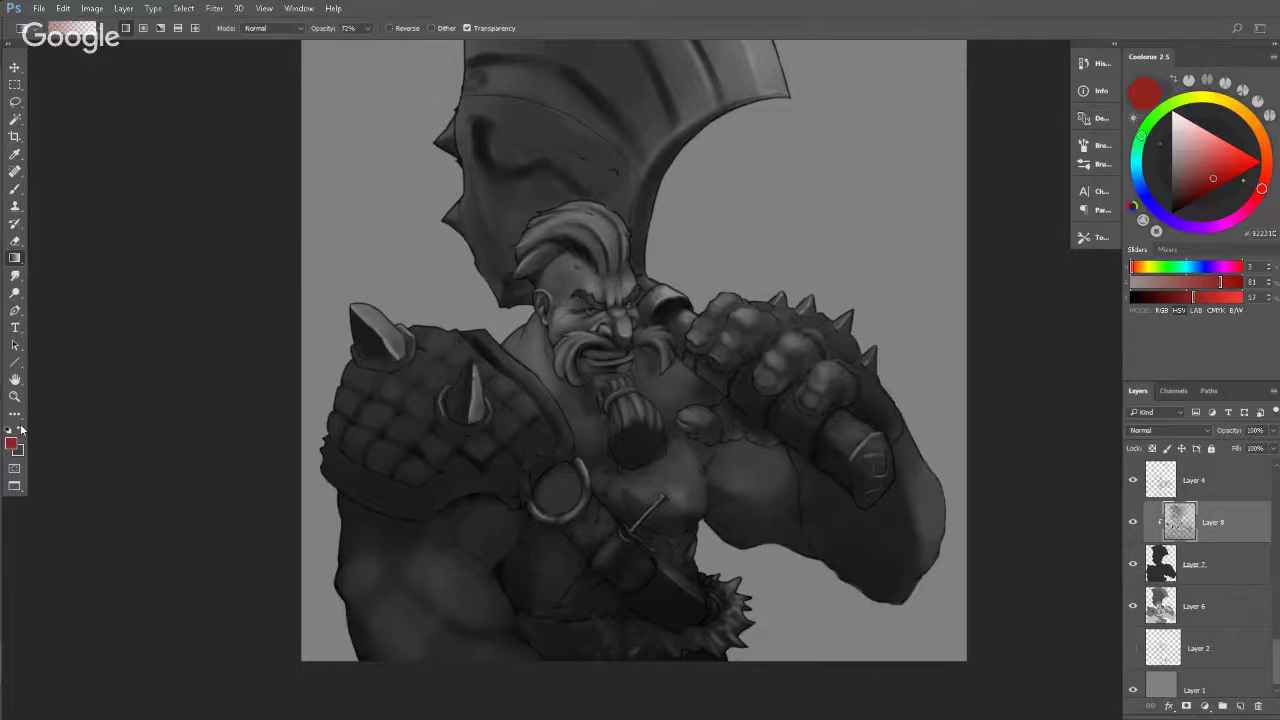
click(10, 444)
click(289, 400)
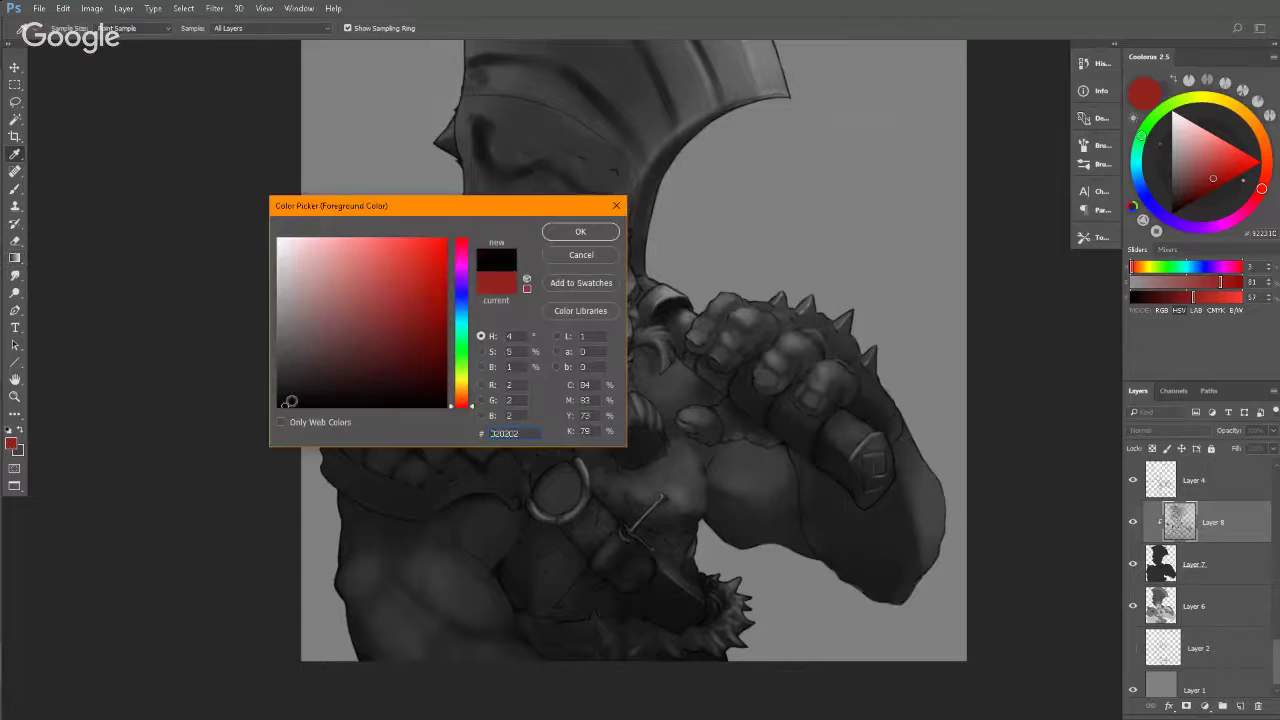
click(590, 232)
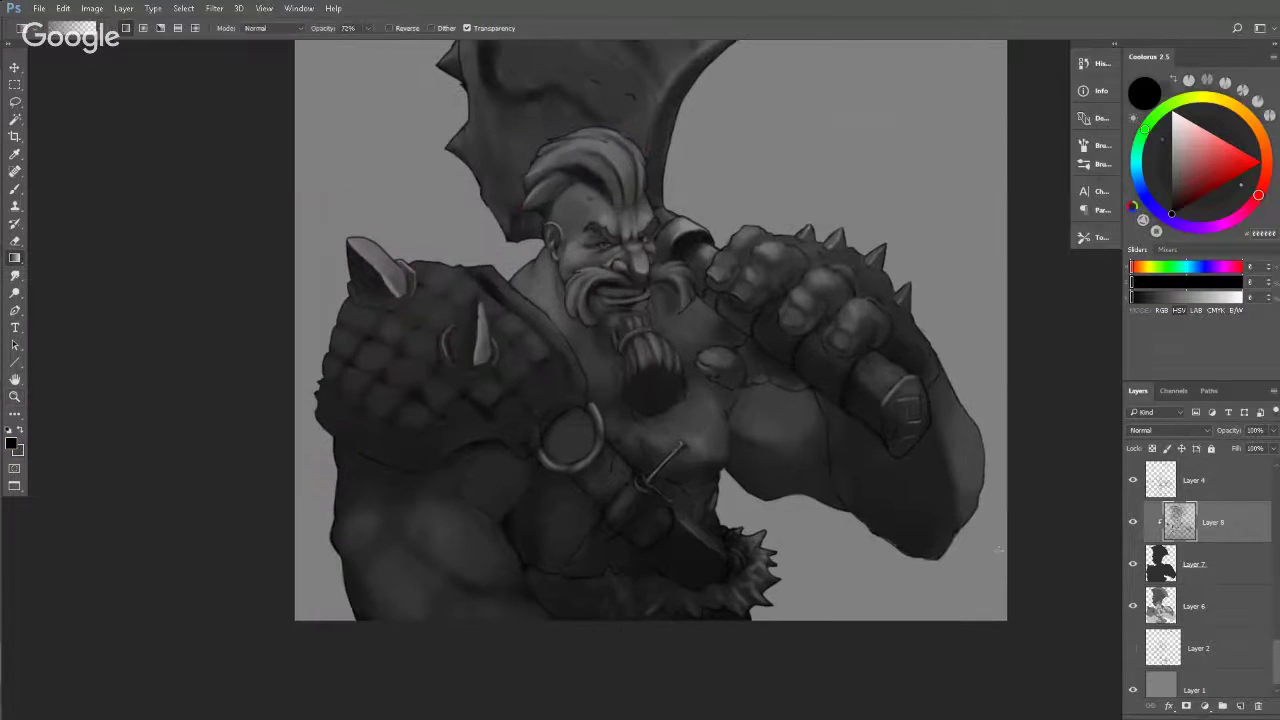
Try black gradients at 72% opacity rising from the character's lower body on Layer 8, and undo them.
drag(998, 548, 637, 547)
drag(621, 679, 633, 338)
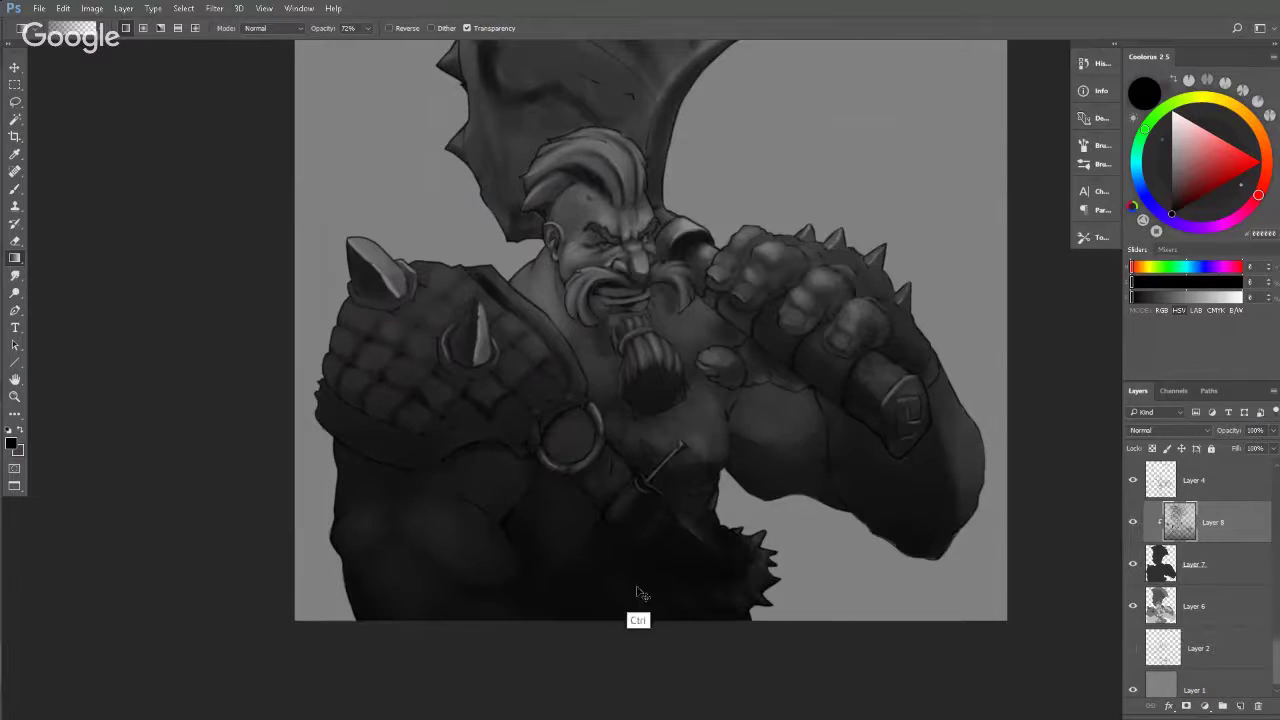
key(ctrl+z)
drag(633, 680, 677, 488)
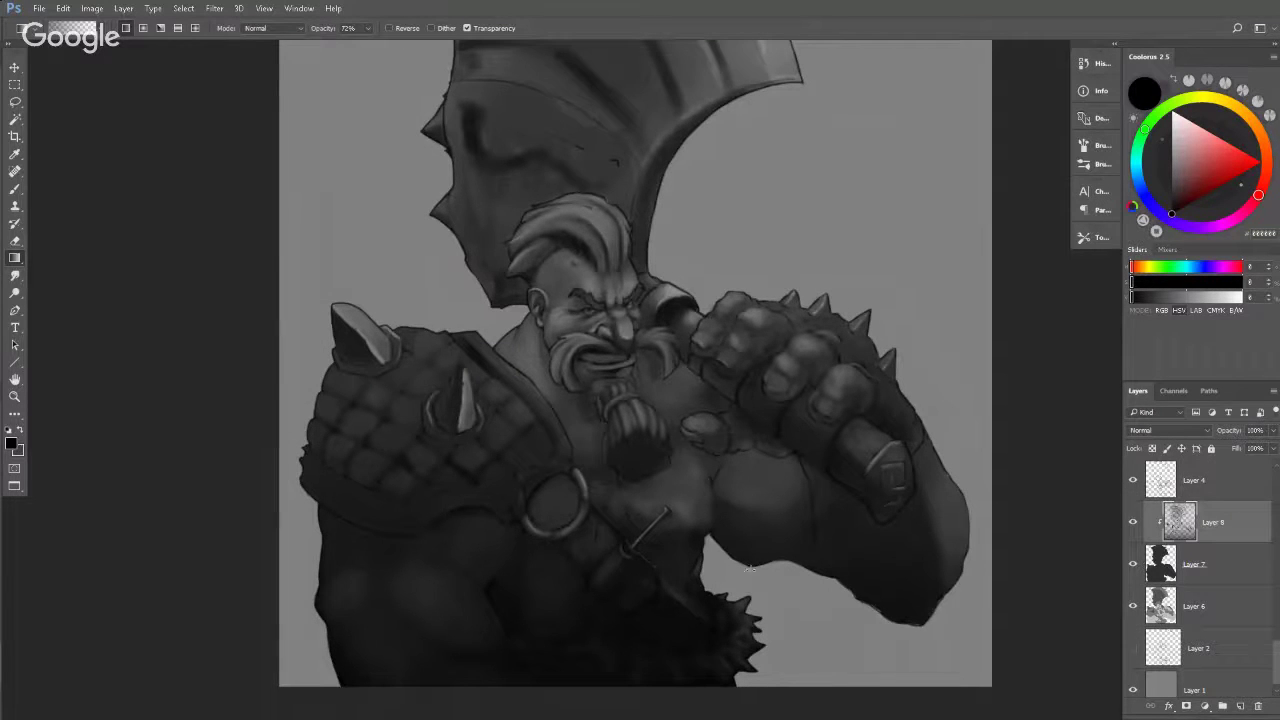
drag(761, 362, 738, 655)
drag(681, 567, 712, 291)
key(ctrl)
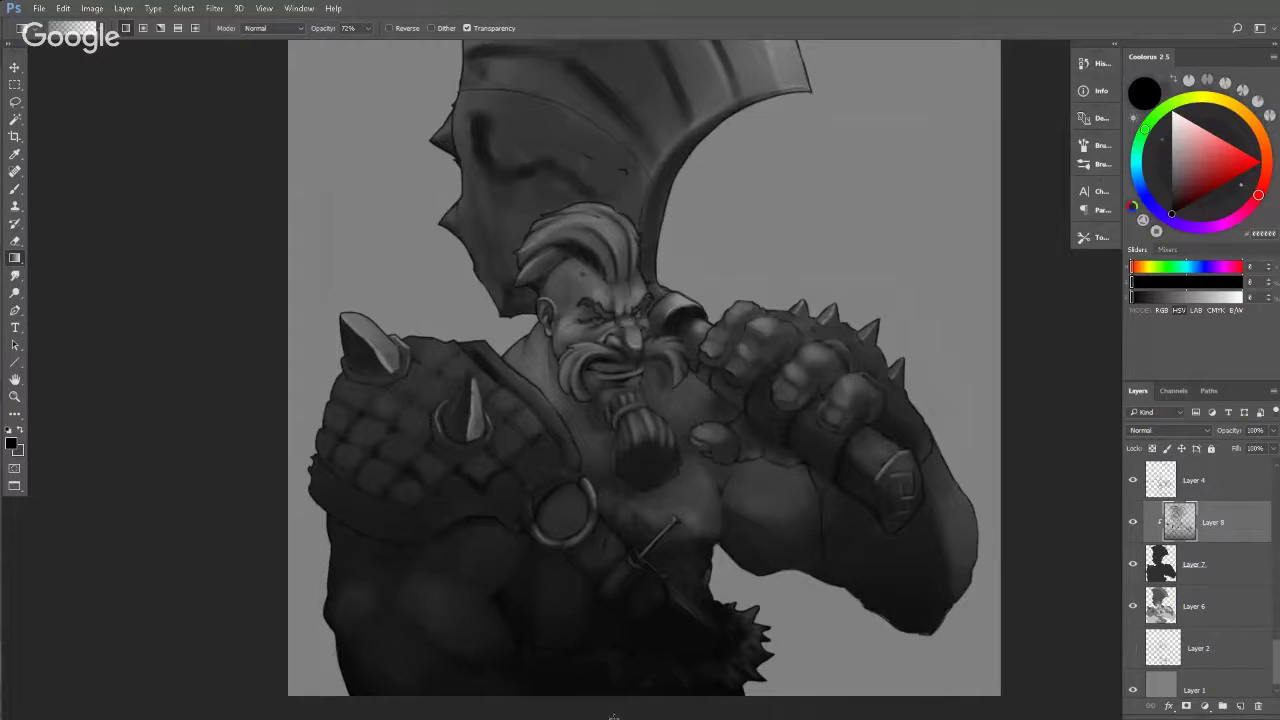
drag(623, 580, 644, 494)
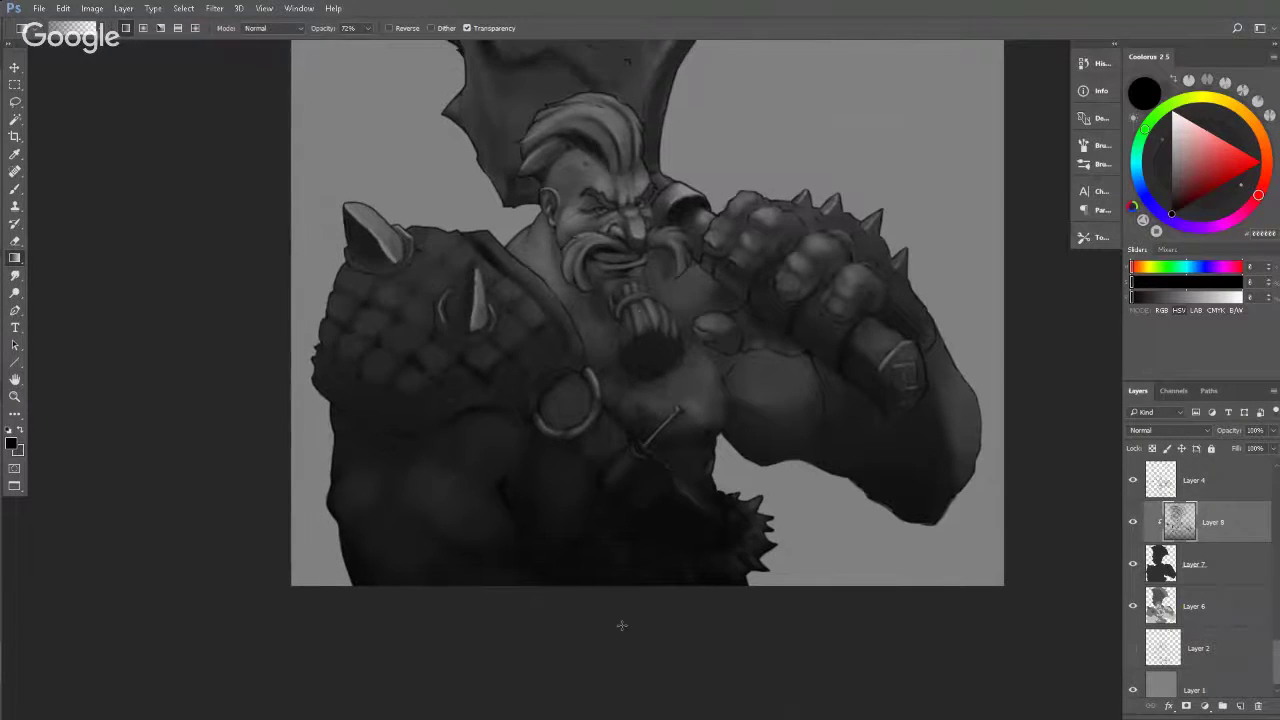
key(ctrl+z)
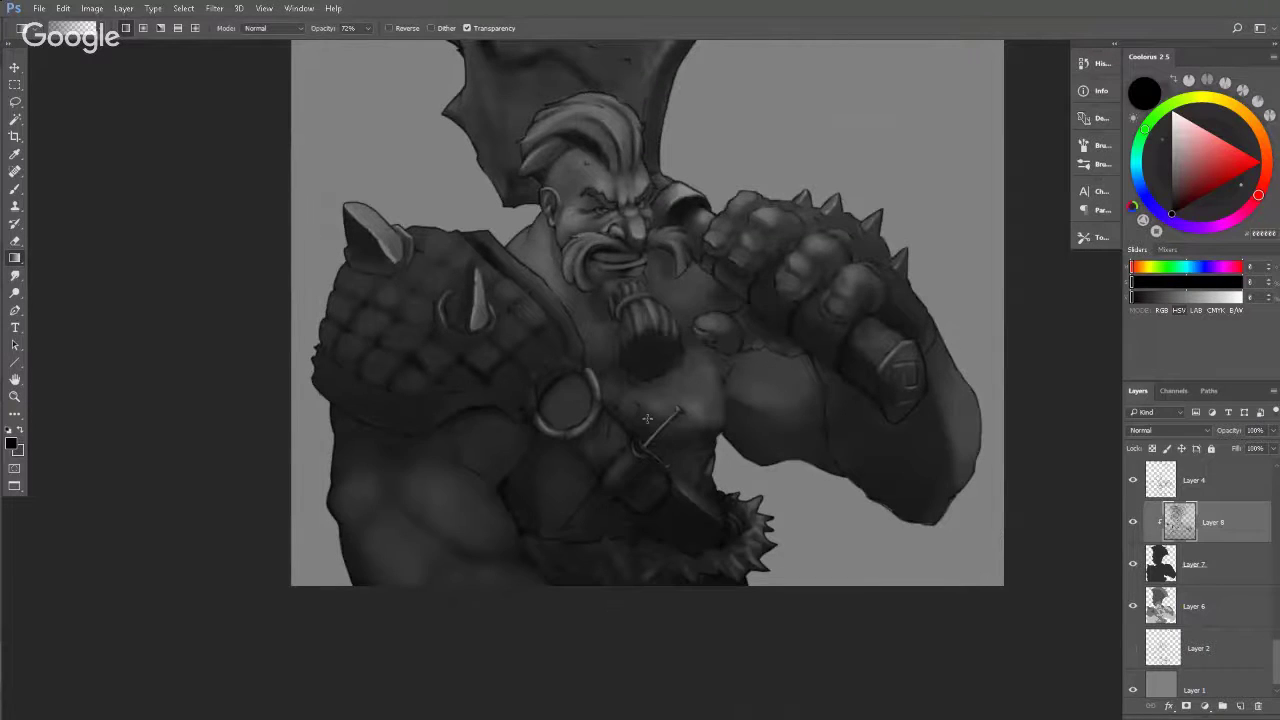
Switch to the Brush tool and sample a mid grey from the character's face as the foreground colour.
key(b)
drag(722, 372, 698, 412)
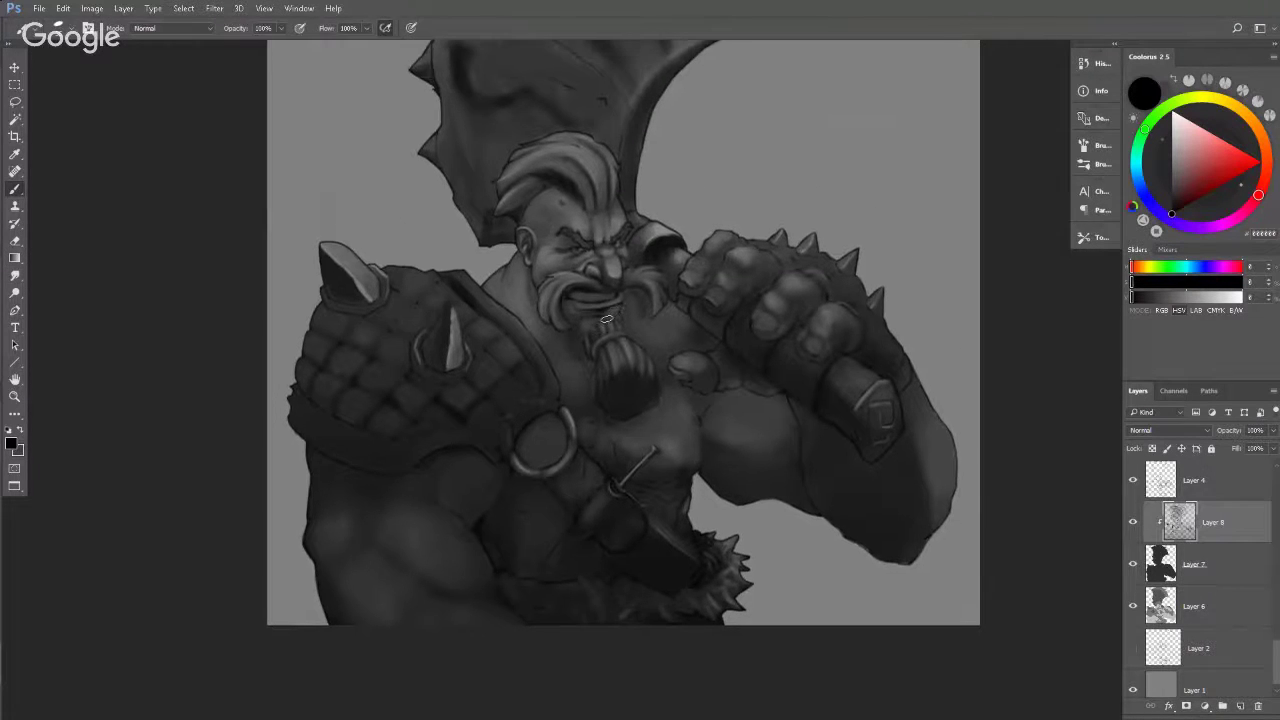
alt+click(592, 257)
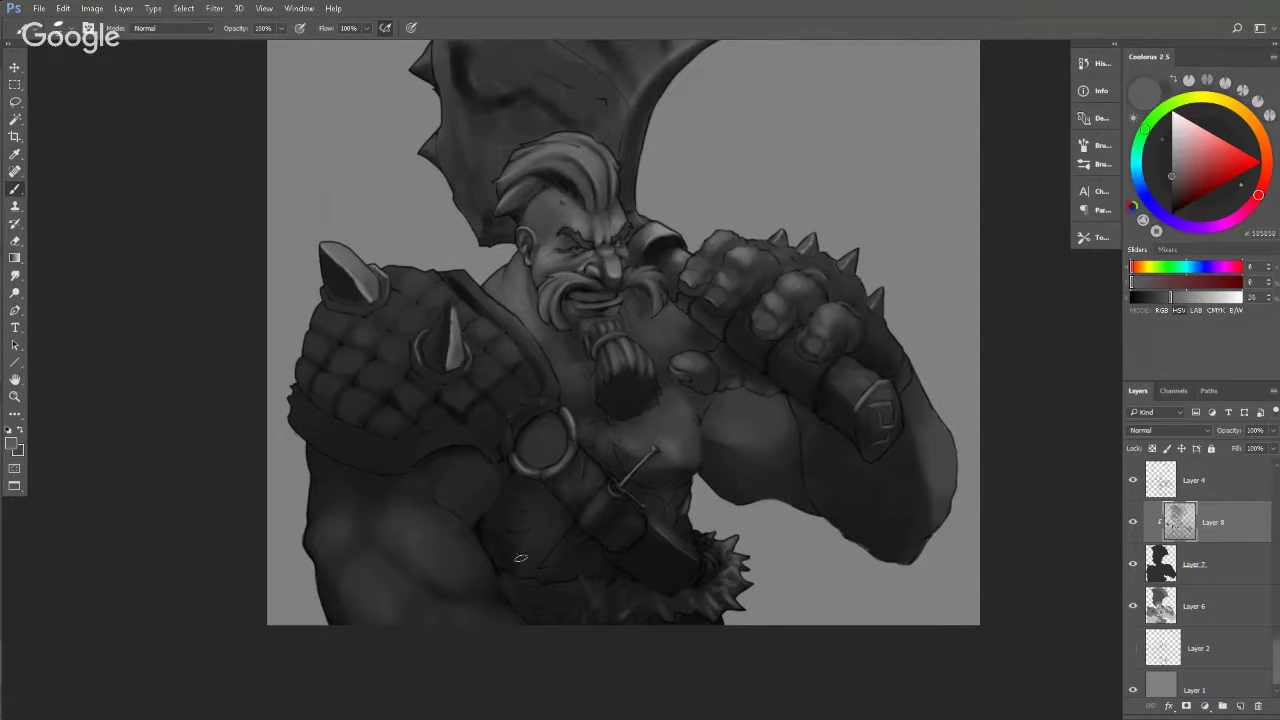
drag(829, 512, 821, 446)
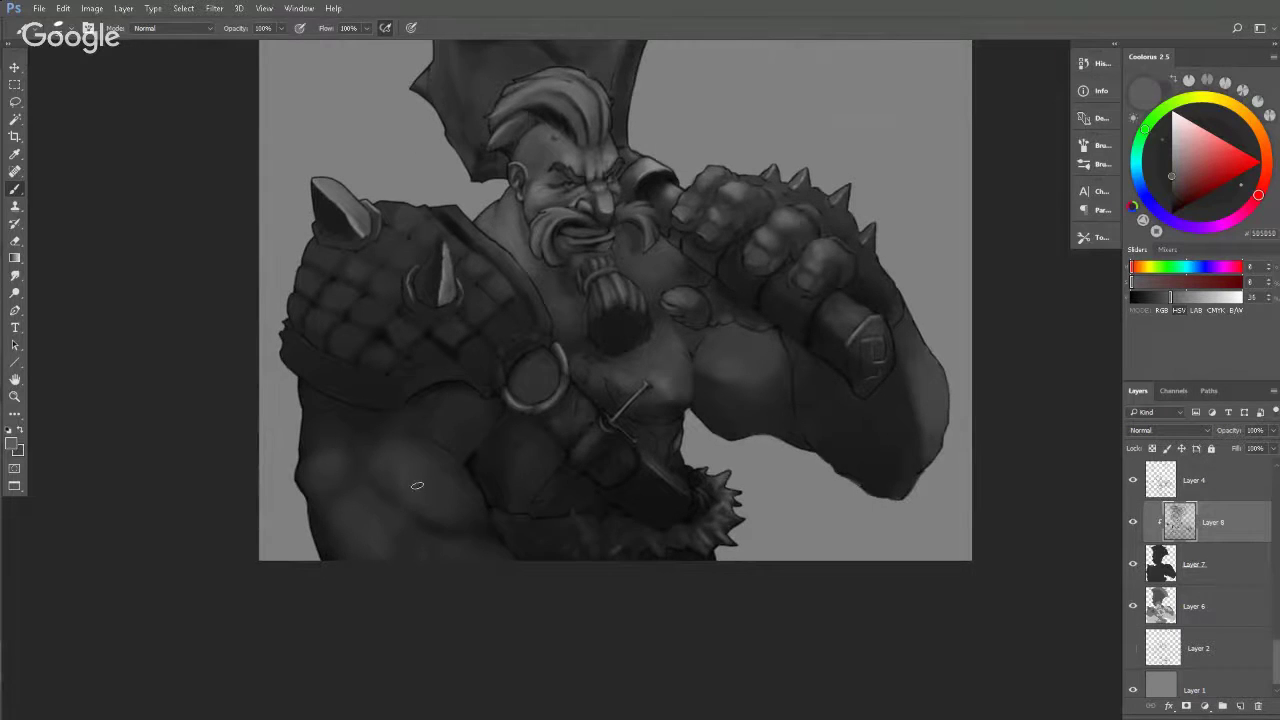
Toggle the Layer 8 shading off and on again to compare it with the plain dark silhouette.
click(1133, 522)
click(1133, 522)
scroll(646, 316, up, 2)
scroll(640, 330, down, 1)
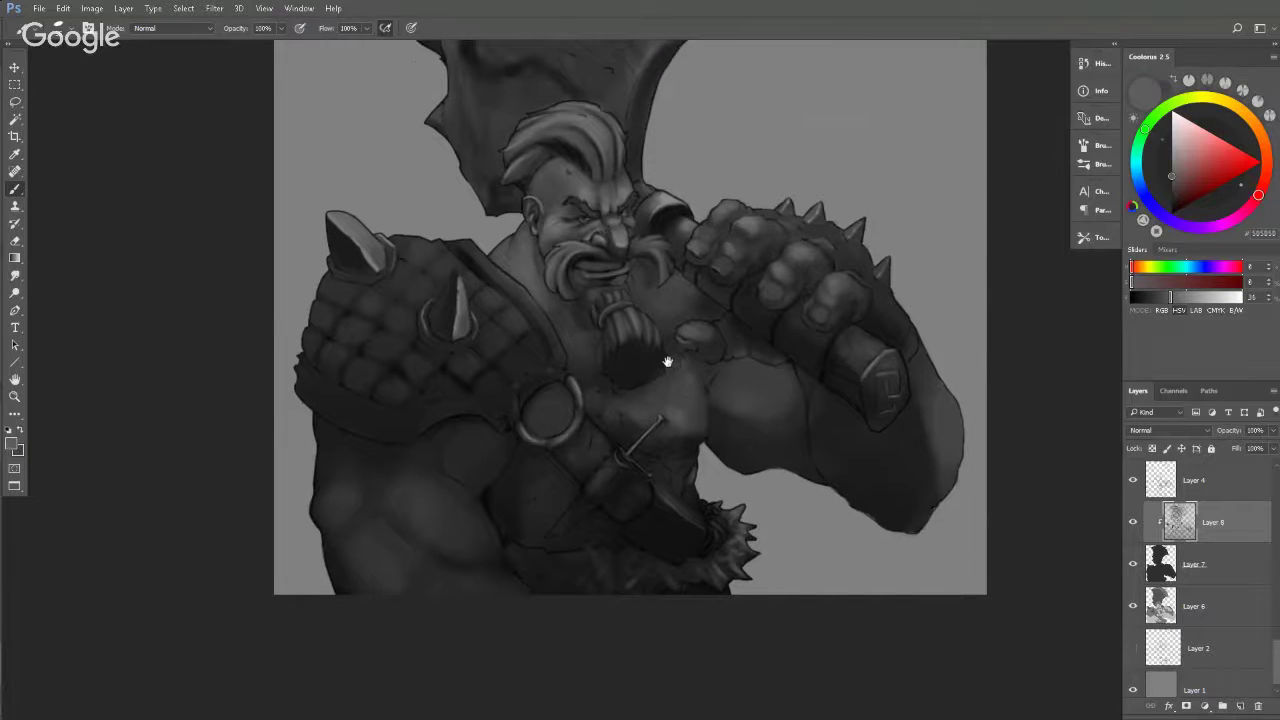
Examine the greyscale shading on the character's face, shoulder armour and fist, both close up and as a whole.
scroll(666, 363, up, 4)
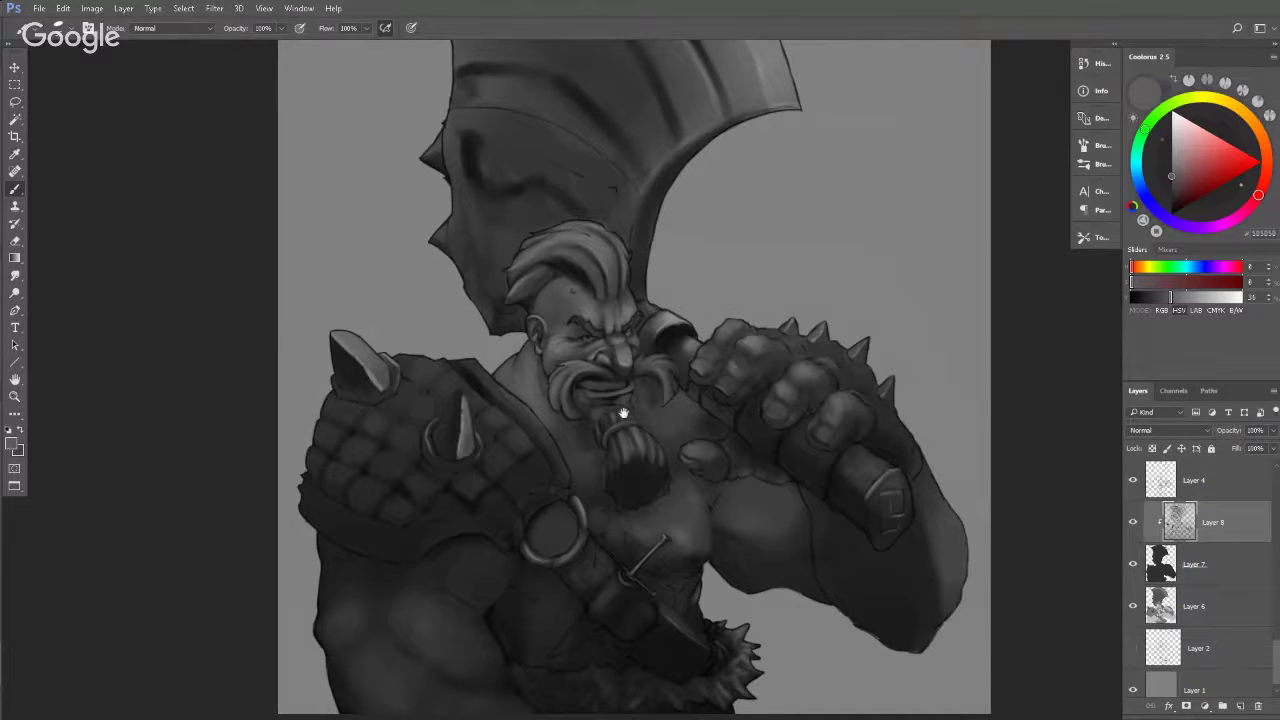
drag(622, 413, 607, 373)
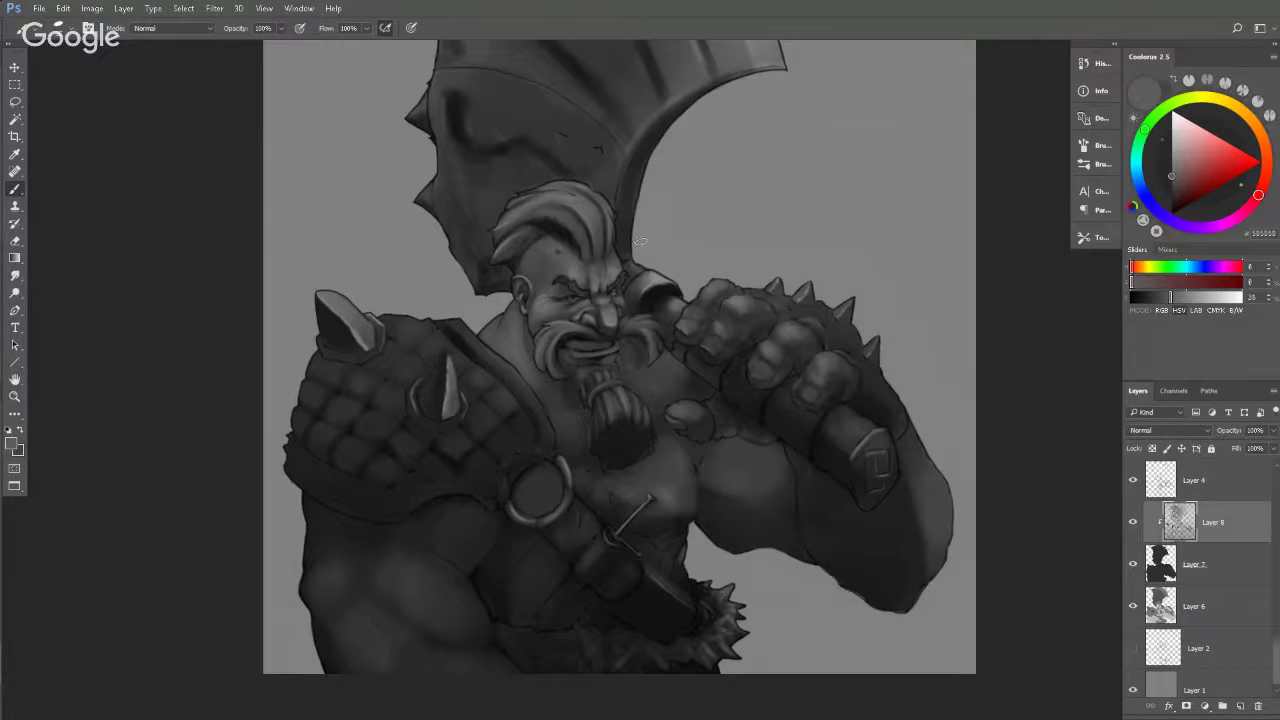
key(z)
drag(580, 312, 652, 307)
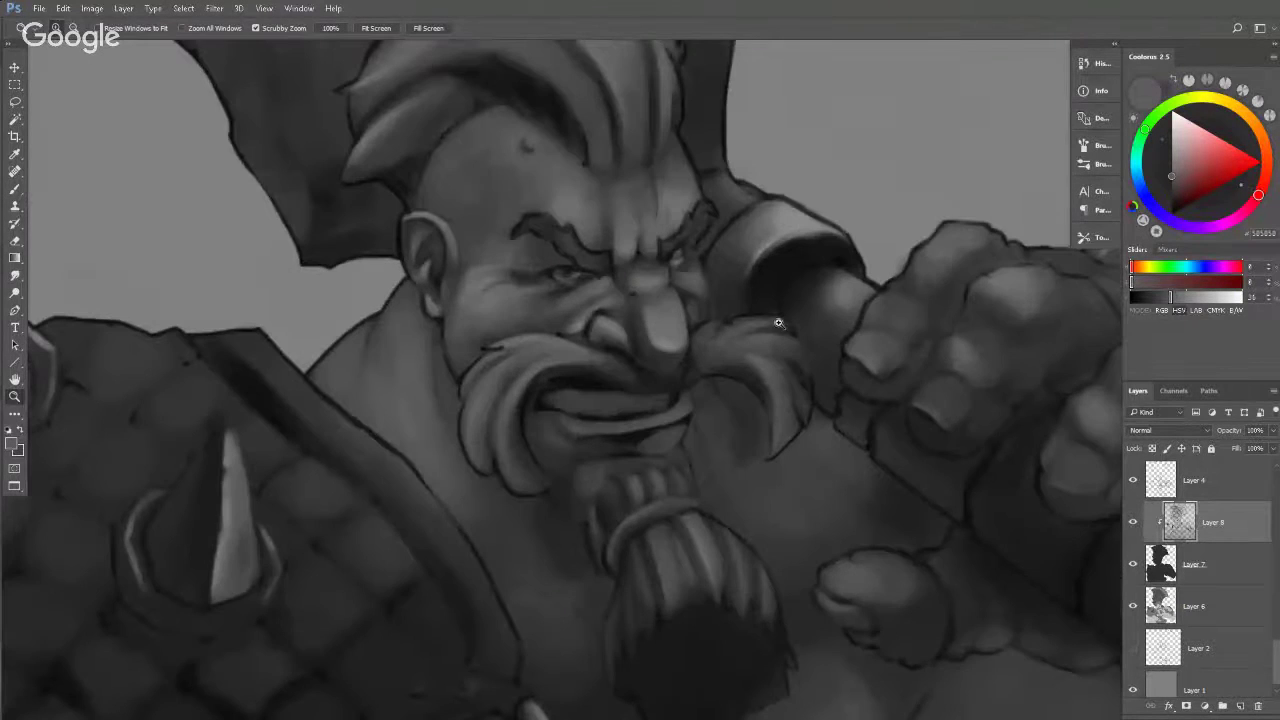
drag(819, 302, 745, 307)
key(v)
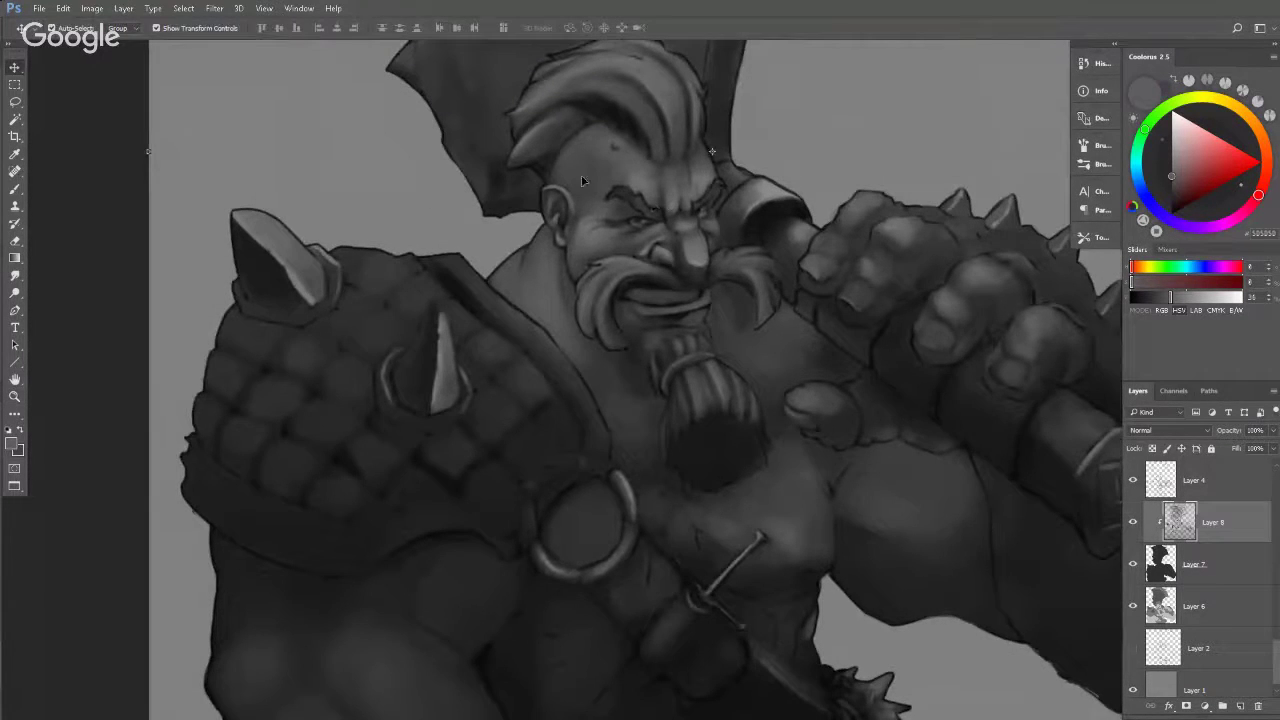
drag(742, 268, 641, 363)
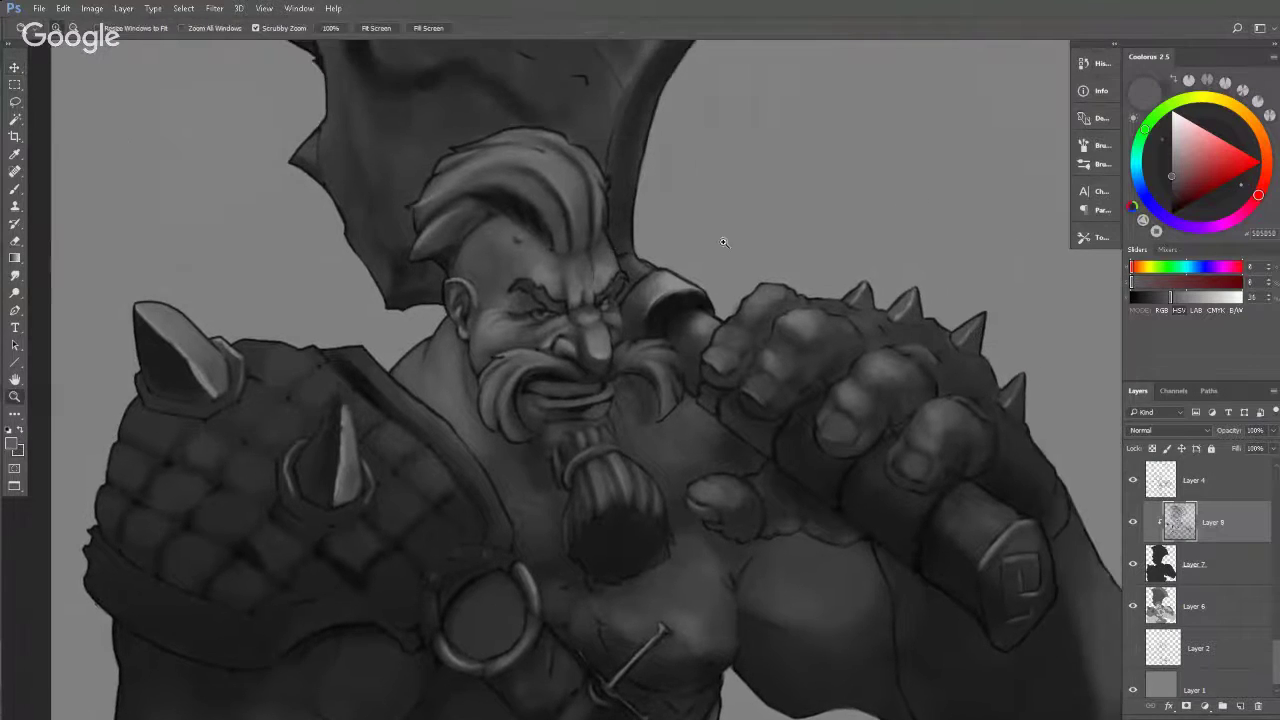
drag(745, 238, 681, 256)
key(v)
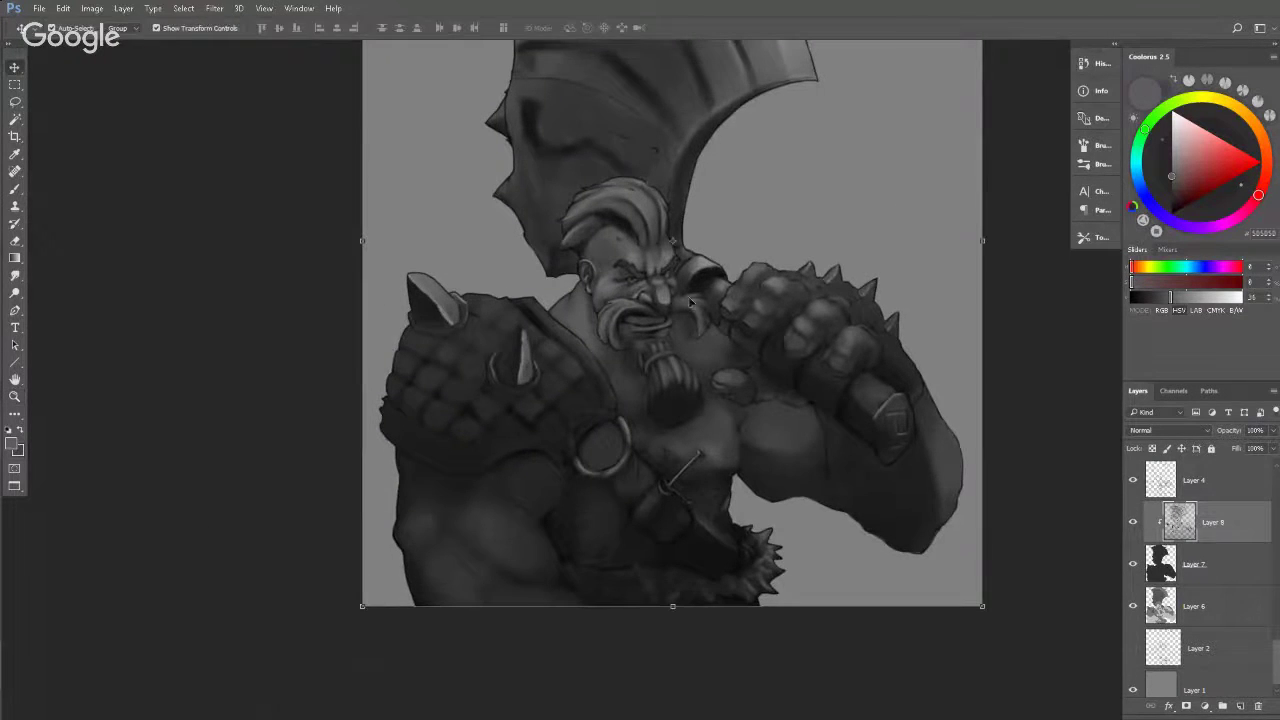
key(z)
drag(745, 246, 736, 383)
drag(694, 466, 721, 354)
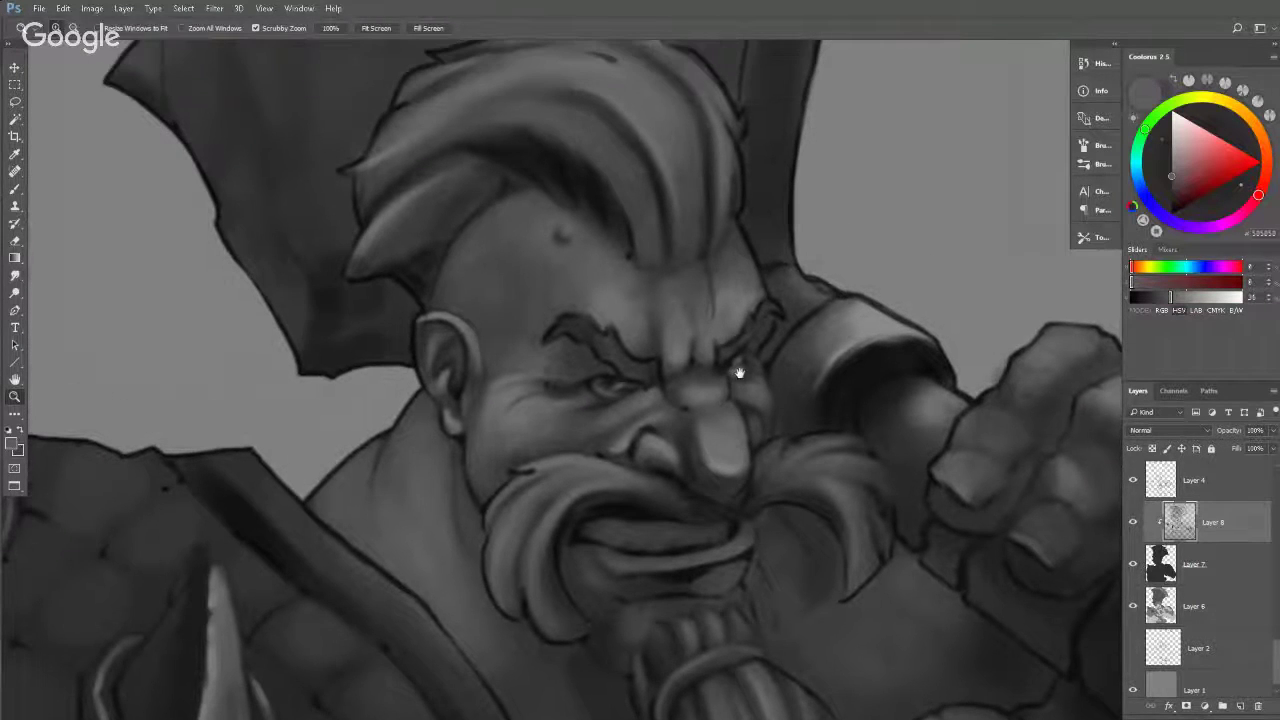
drag(738, 426, 714, 344)
drag(740, 385, 750, 346)
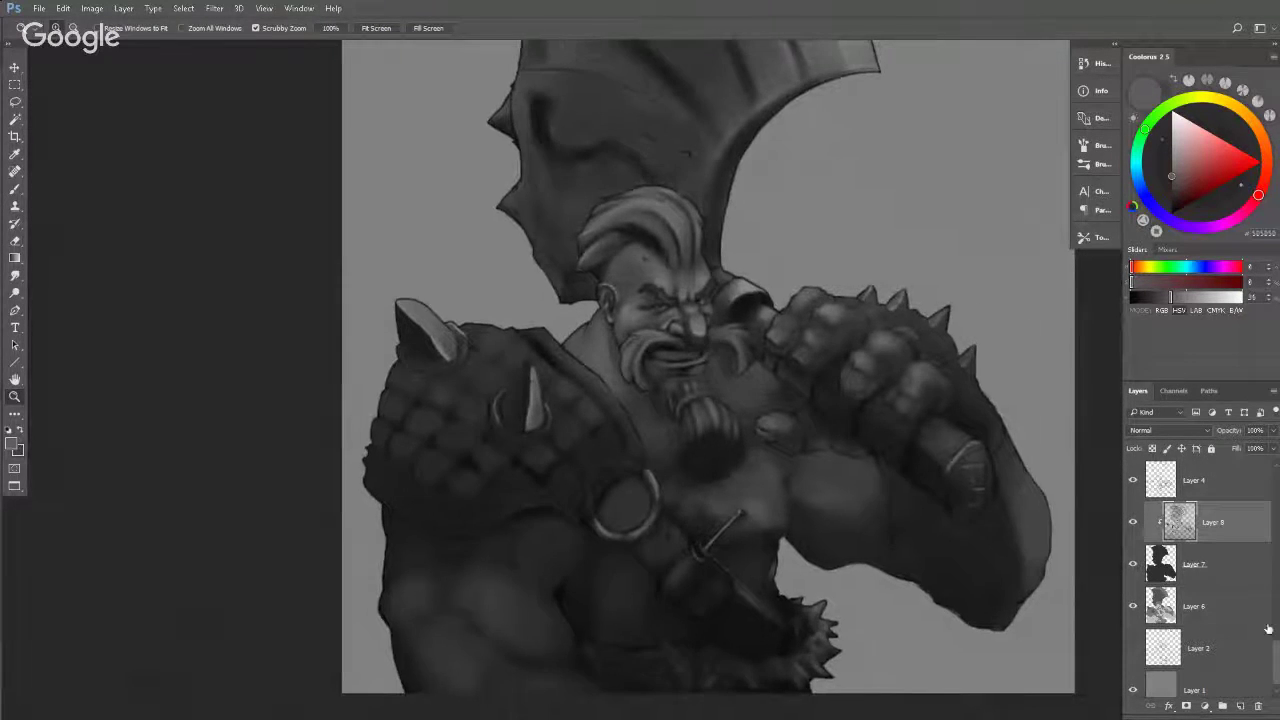
Show Layer 4 (merged) in place of Layers 4, 8 and 7, and make the merged layer active.
scroll(1275, 657, up, 3)
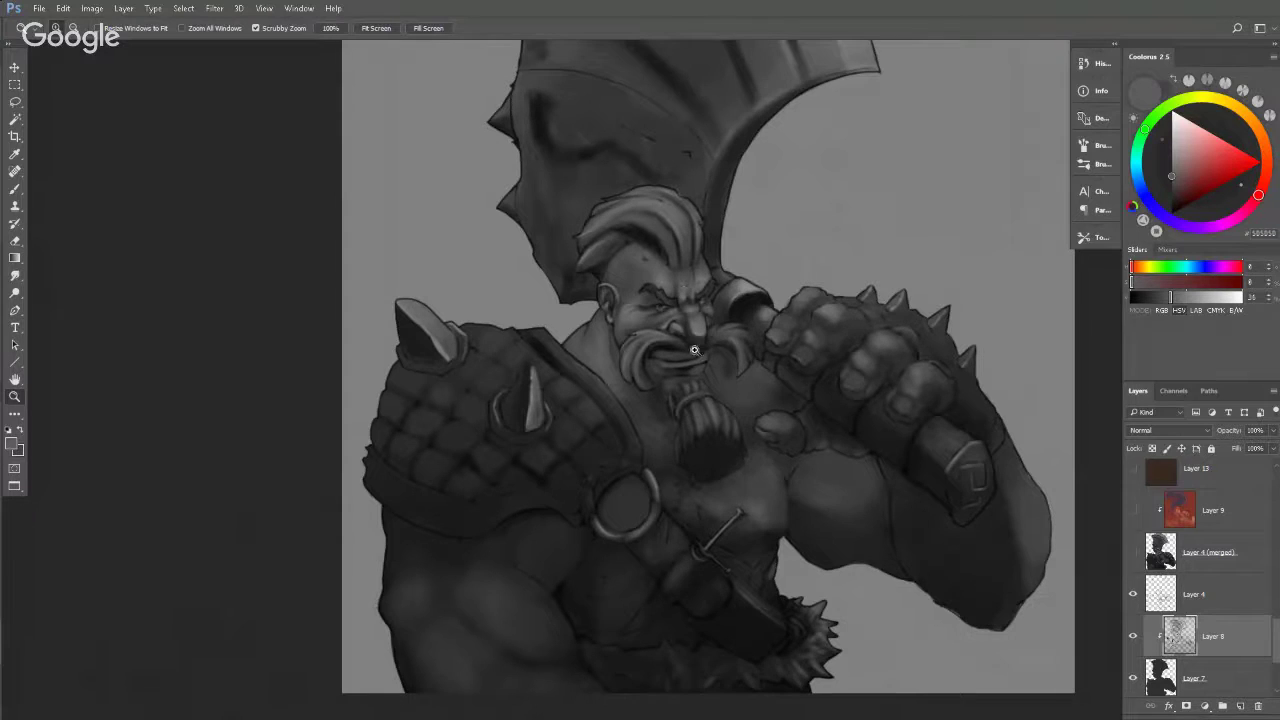
drag(778, 310, 763, 334)
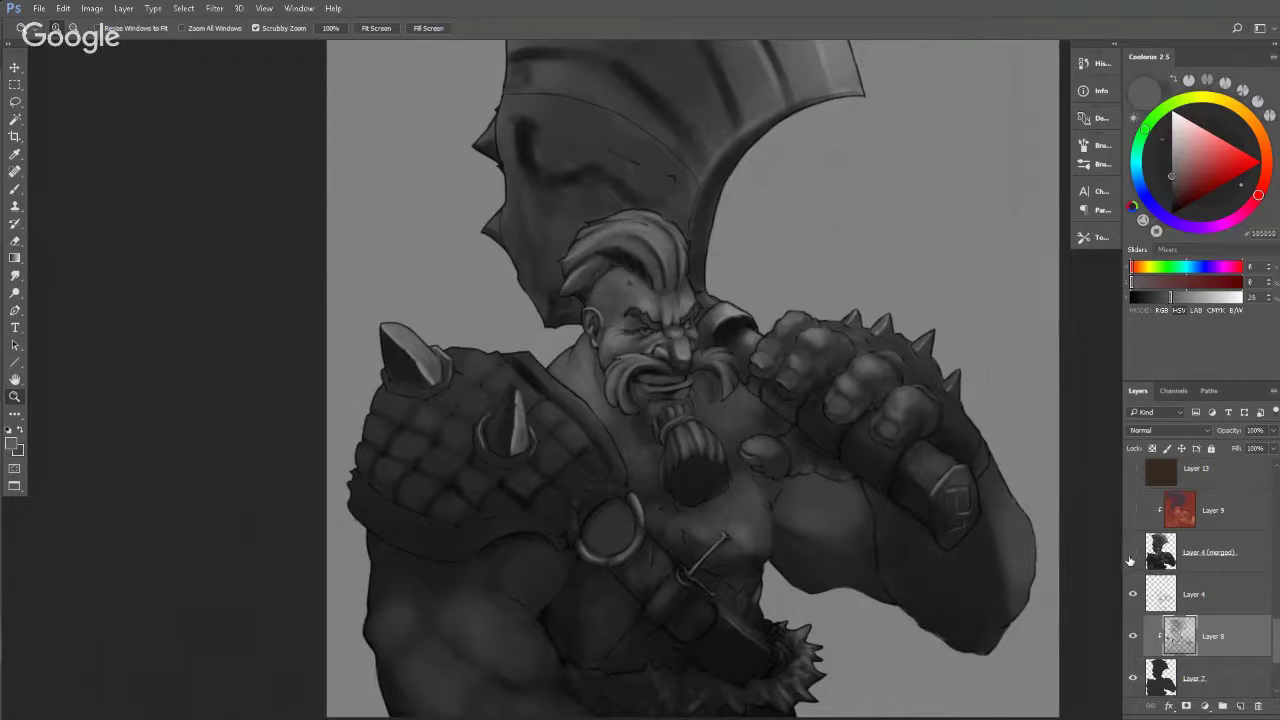
drag(1133, 596, 1134, 680)
scroll(1272, 636, down, 3)
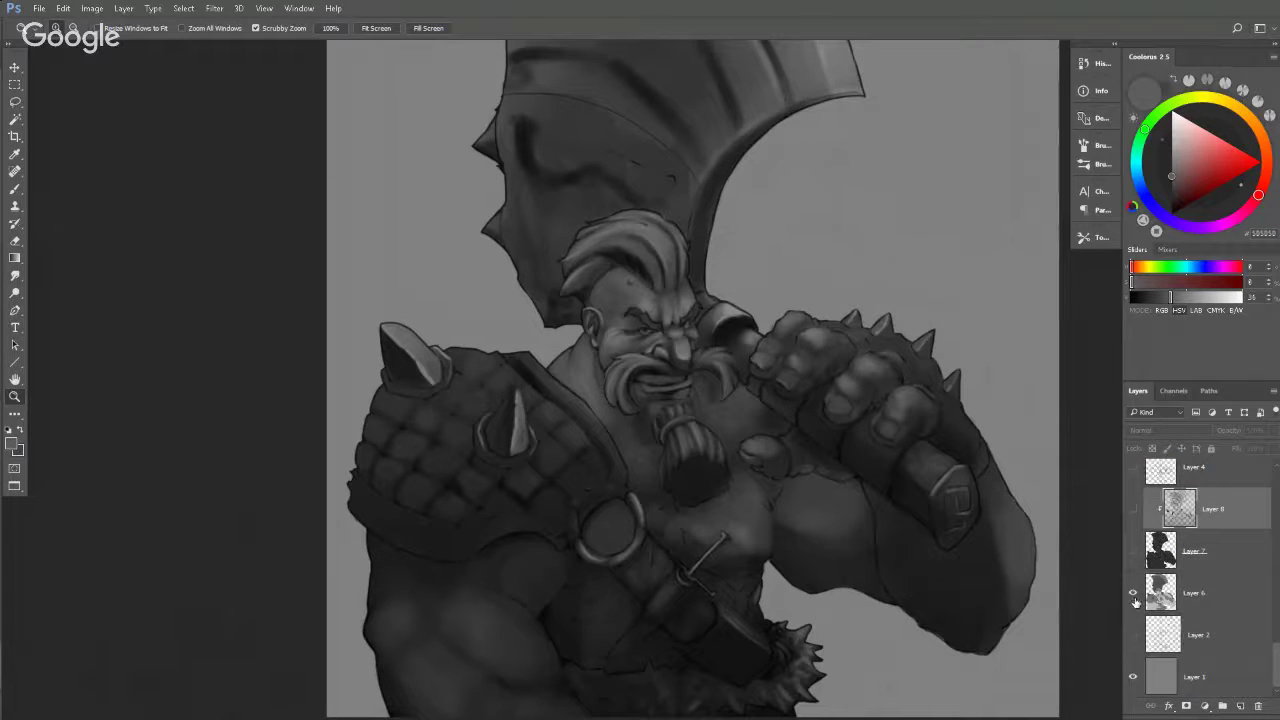
drag(1276, 657, 1275, 621)
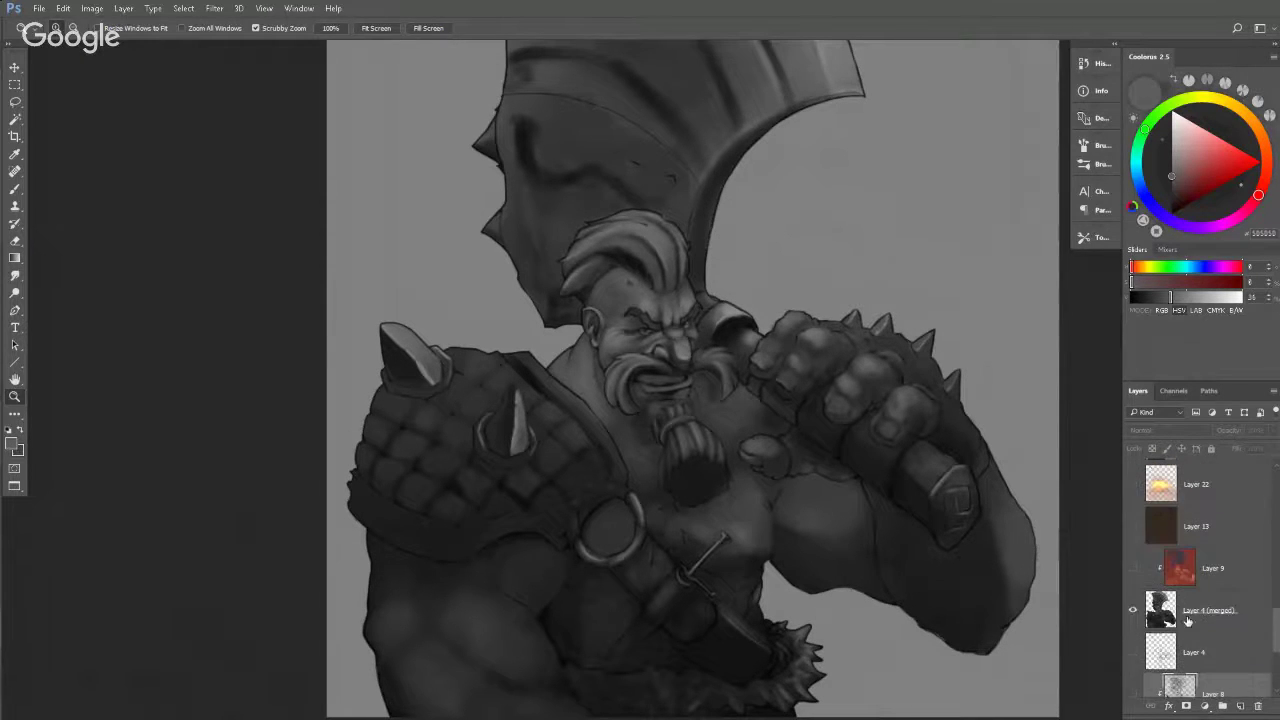
click(1169, 616)
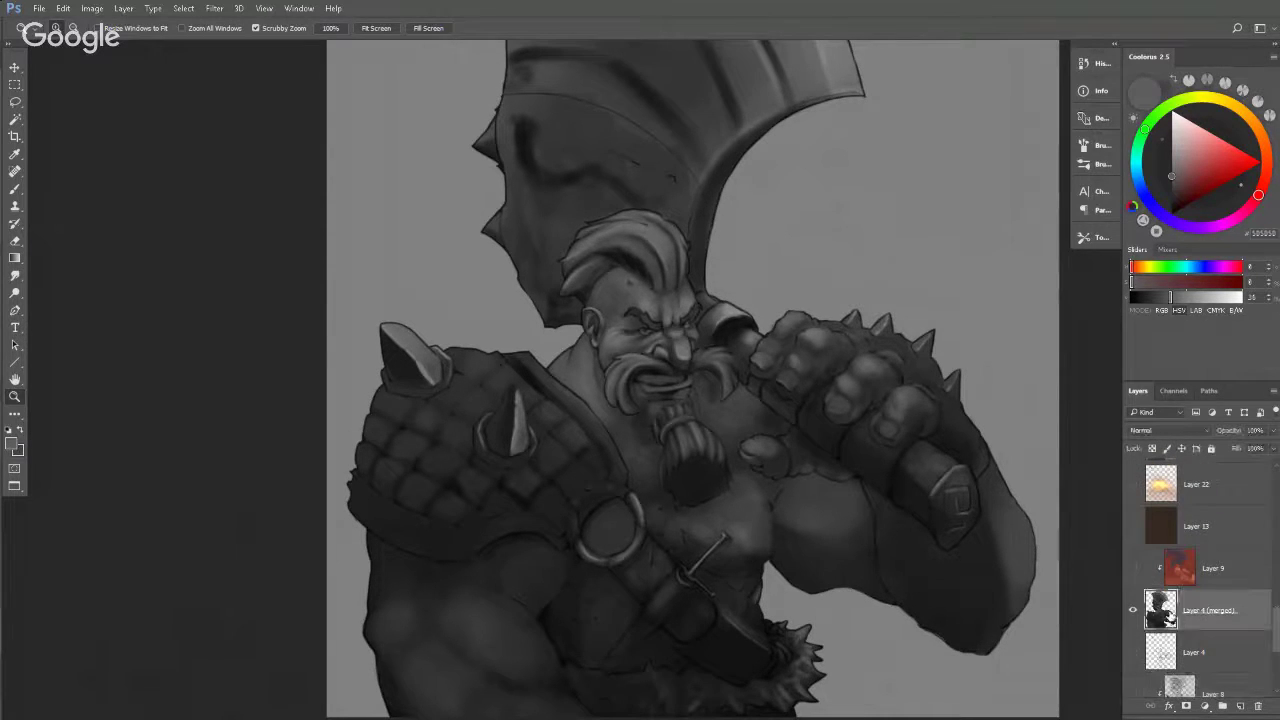
Add a new layer clipped to Layer 4 (merged) and choose a dark red brush colour, saturation 70 and brightness 58.
key(g)
click(1185, 575)
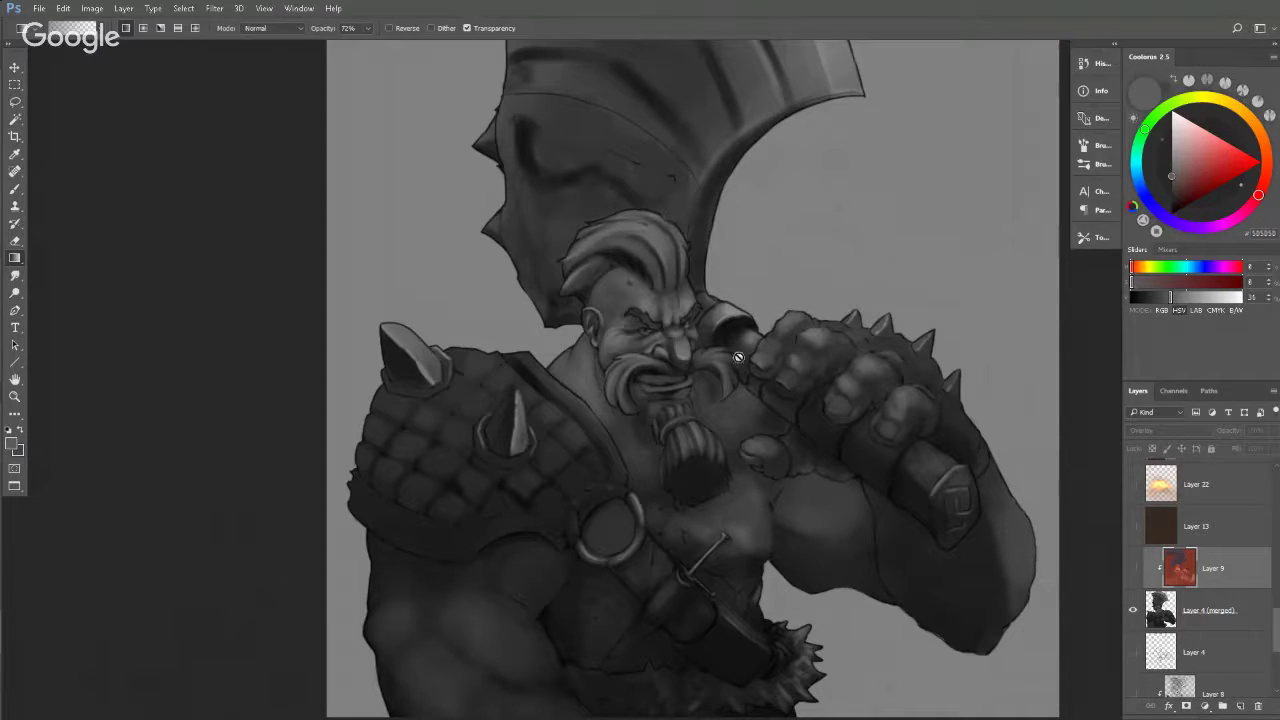
click(1204, 614)
click(1240, 707)
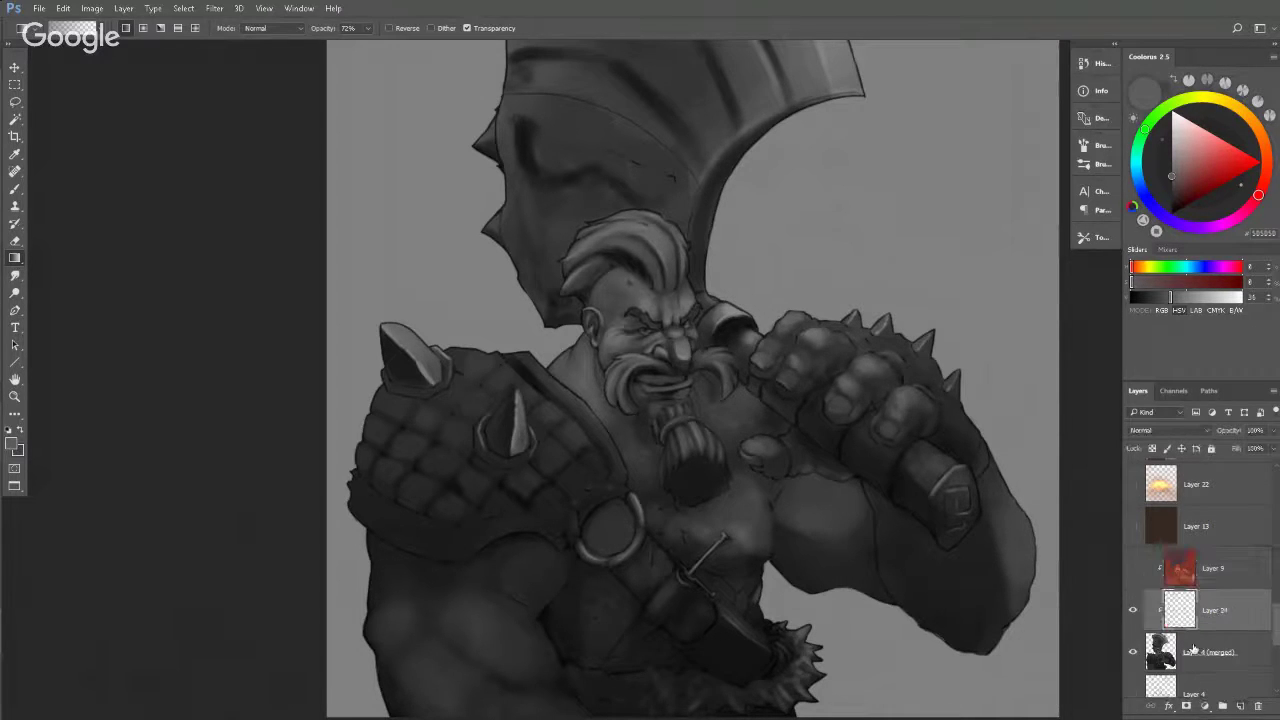
key(b)
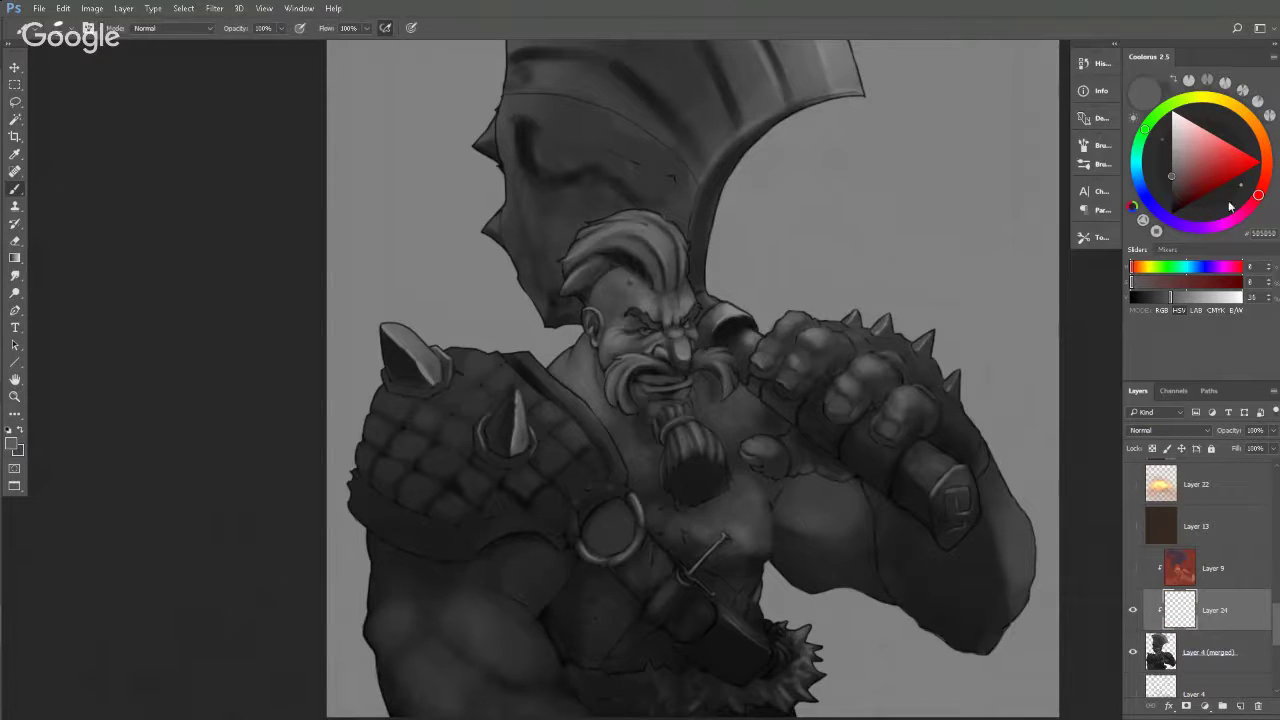
click(1207, 175)
Try a red brush stroke beside the character's nose in Normal blend mode, and undo it.
drag(743, 419, 717, 331)
key(b)
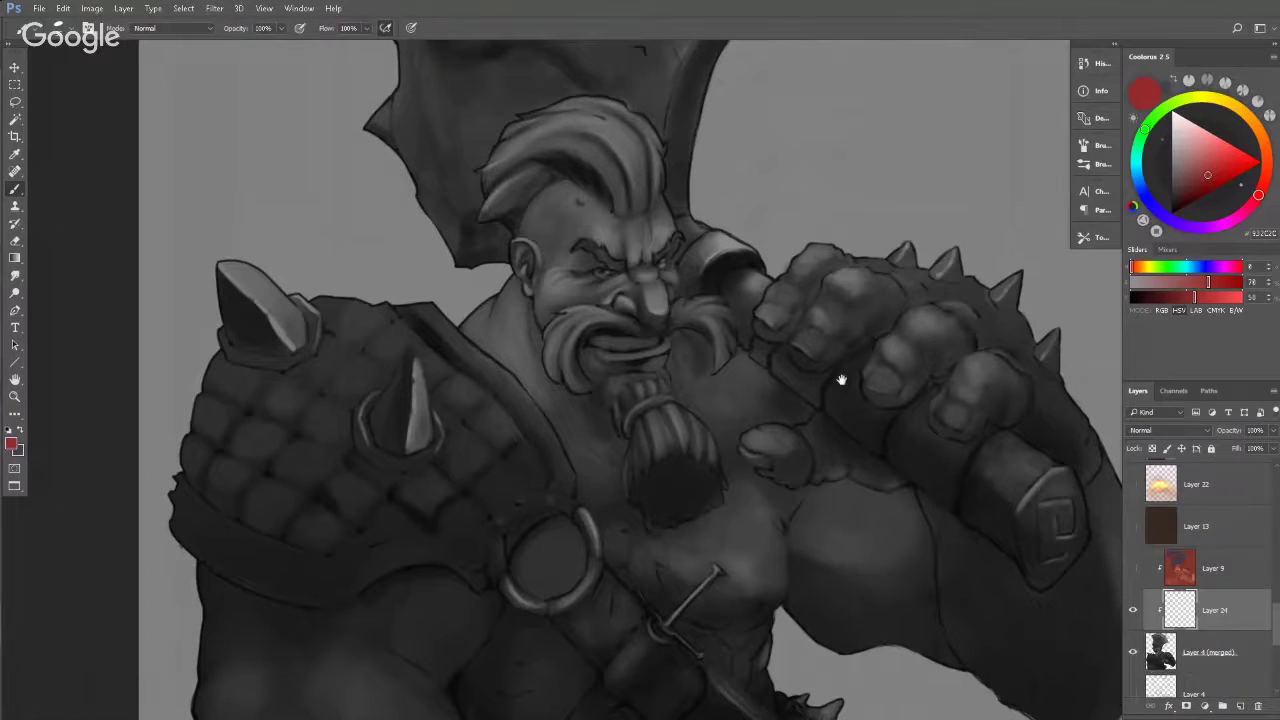
drag(841, 380, 829, 390)
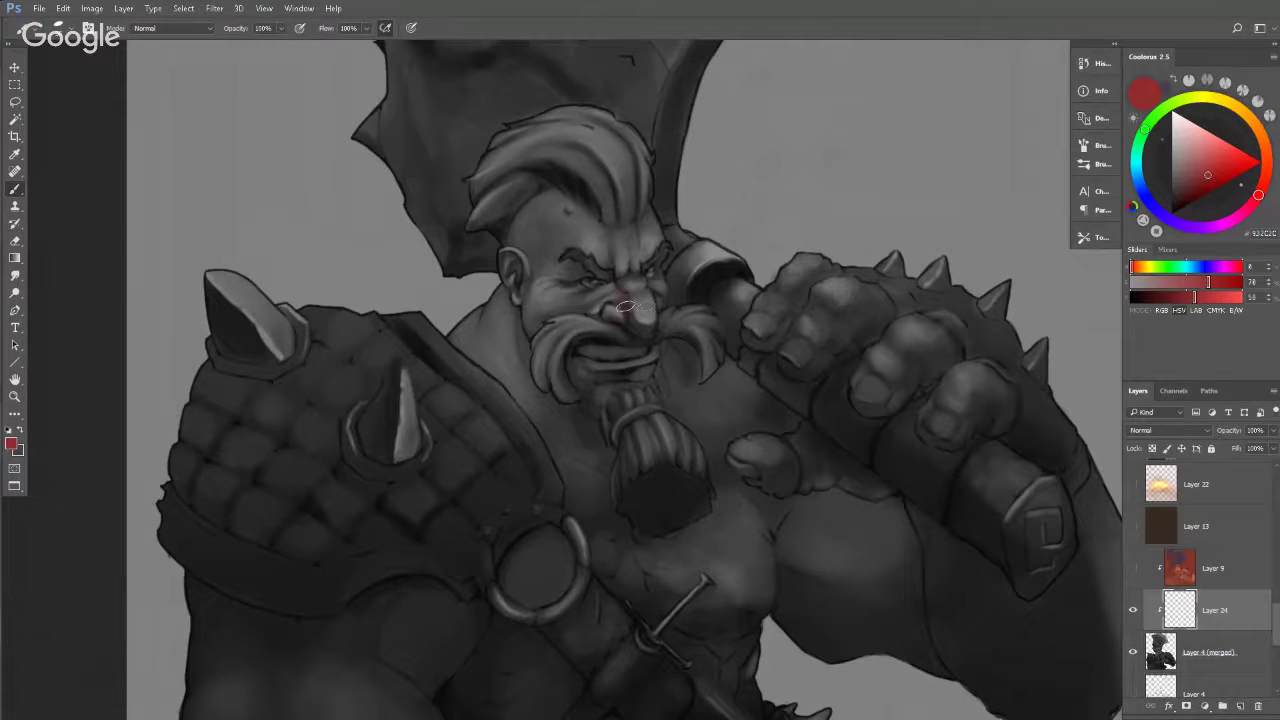
mouse_move(623, 306)
mouse_down()
mouse_move(630, 330)
mouse_move(628, 280)
mouse_move(600, 265)
mouse_move(582, 273)
mouse_move(596, 290)
mouse_move(590, 312)
mouse_move(645, 278)
mouse_move(647, 298)
mouse_move(571, 276)
mouse_move(592, 310)
mouse_move(565, 316)
mouse_move(621, 253)
mouse_move(634, 297)
mouse_up()
key(ctrl+alt+z)
key(ctrl+z)
drag(681, 301, 709, 281)
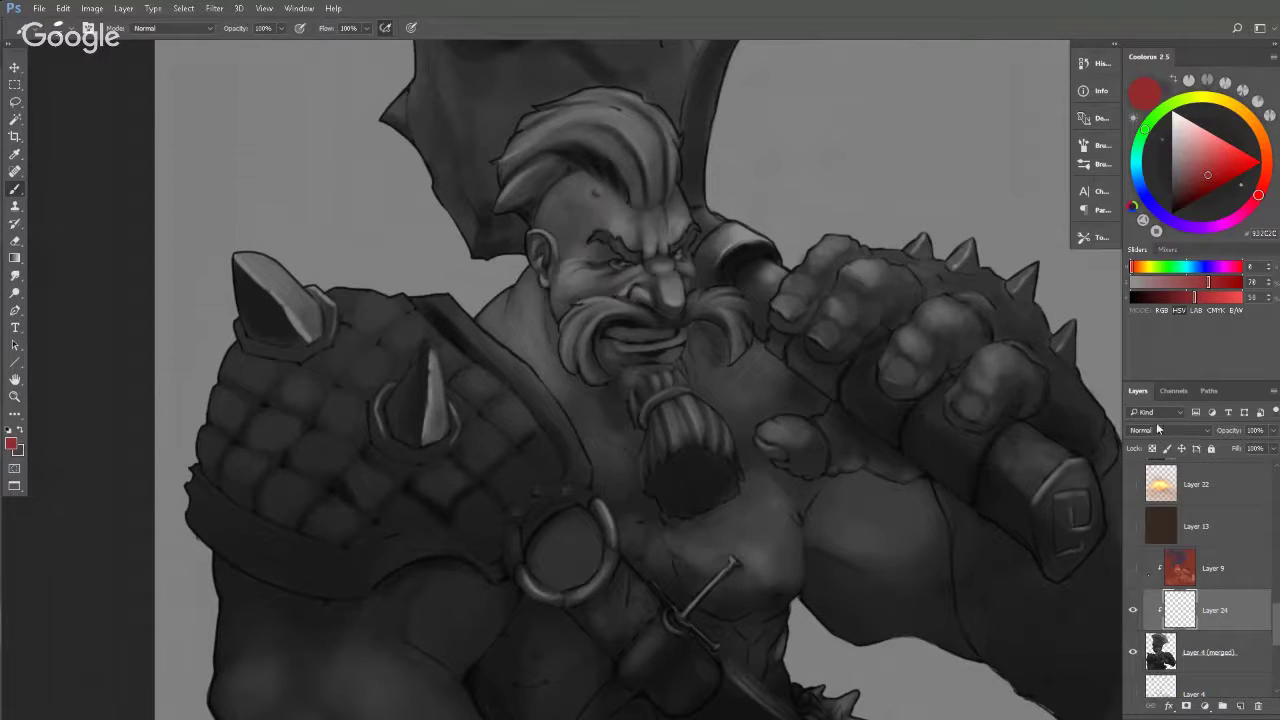
Set Layer 24's blend mode to Overlay and paint red over the character's face, moustache, neck and collar.
click(1160, 432)
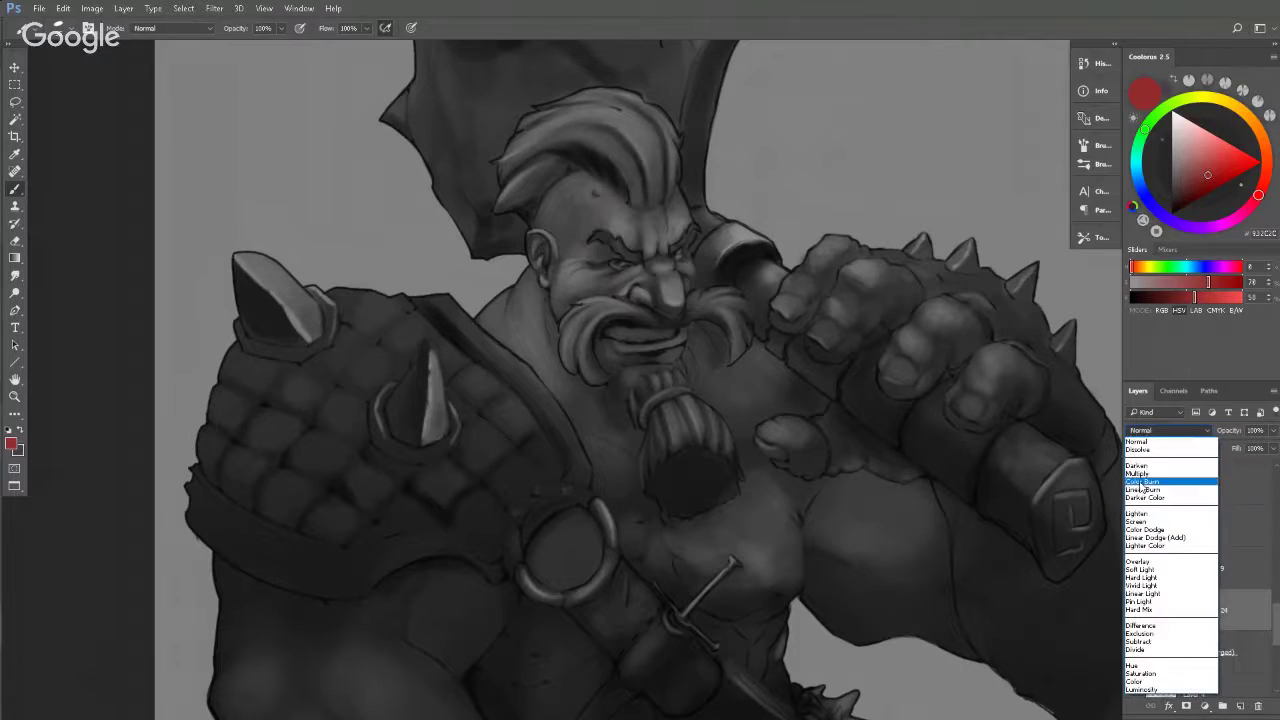
click(1149, 566)
mouse_move(809, 363)
mouse_down()
mouse_move(805, 342)
mouse_move(838, 392)
mouse_up()
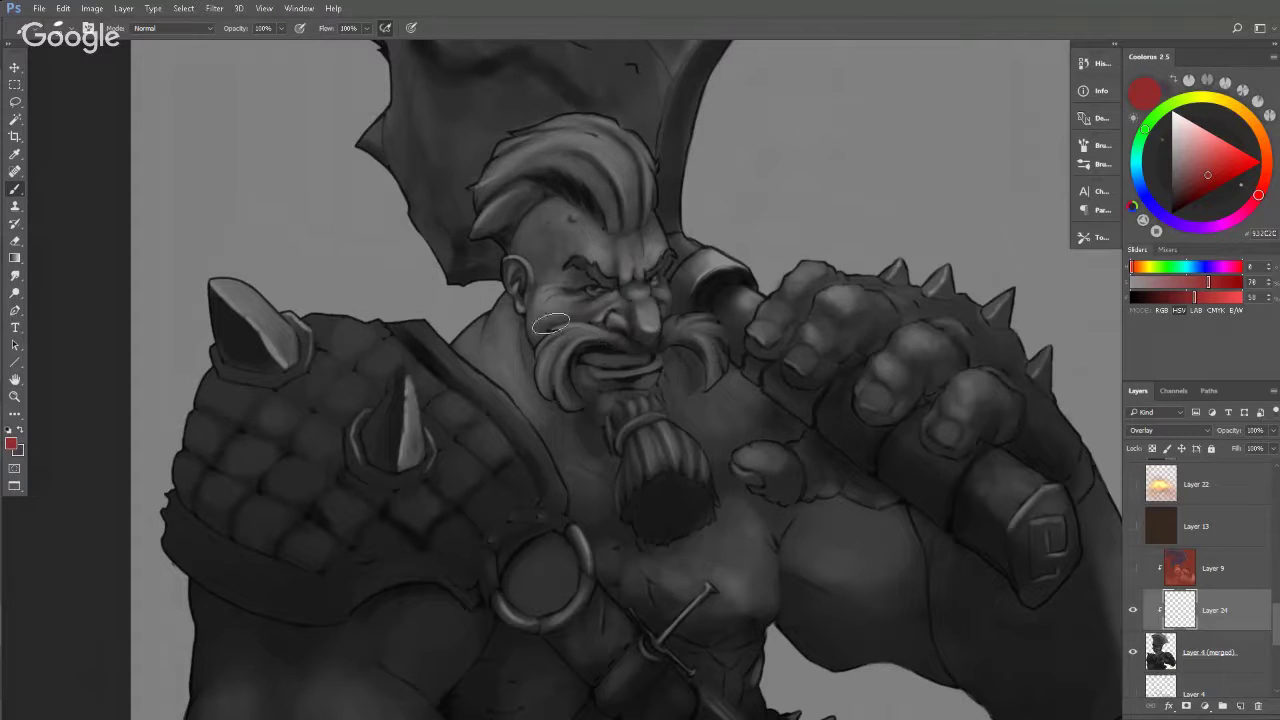
mouse_move(544, 321)
mouse_down()
mouse_move(532, 318)
mouse_move(600, 295)
mouse_move(562, 240)
mouse_move(540, 300)
mouse_move(560, 286)
mouse_move(644, 313)
mouse_move(650, 270)
mouse_move(578, 212)
mouse_move(545, 323)
mouse_move(550, 365)
mouse_move(482, 360)
mouse_move(495, 345)
mouse_move(665, 375)
mouse_move(665, 290)
mouse_move(630, 318)
mouse_up()
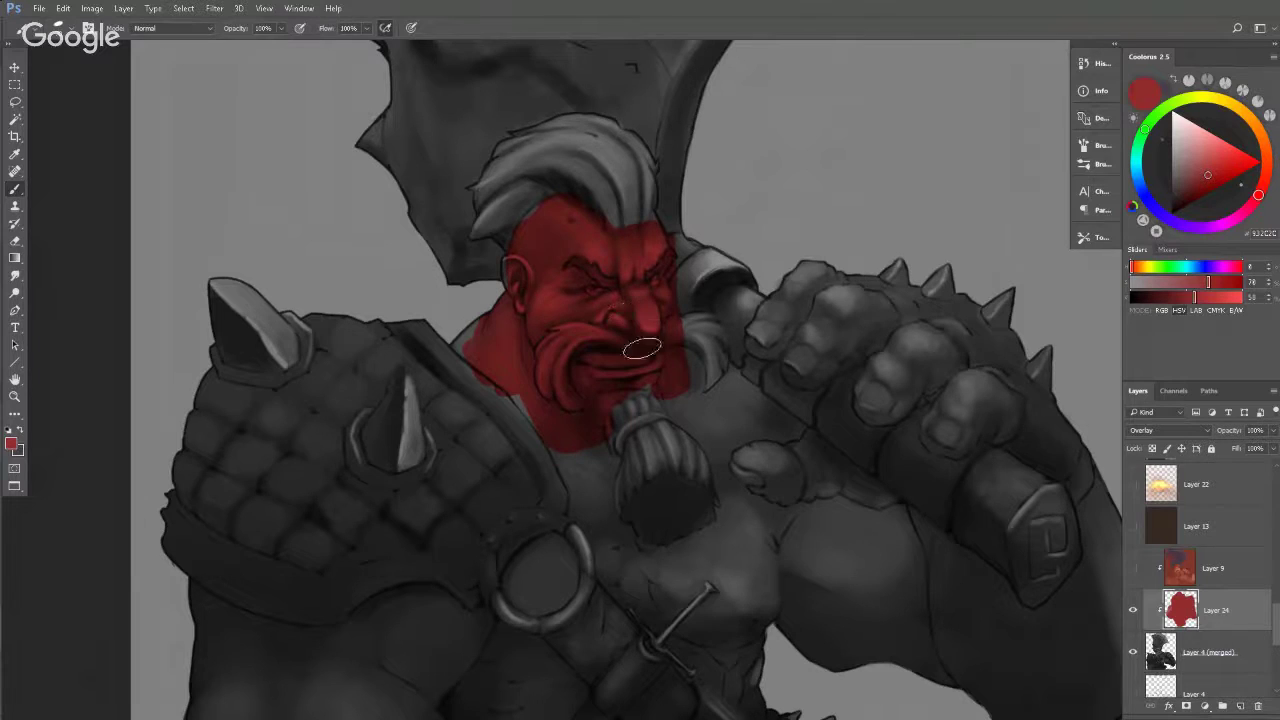
mouse_move(642, 370)
mouse_down()
mouse_move(719, 277)
mouse_move(753, 294)
mouse_move(739, 300)
mouse_move(700, 262)
mouse_up()
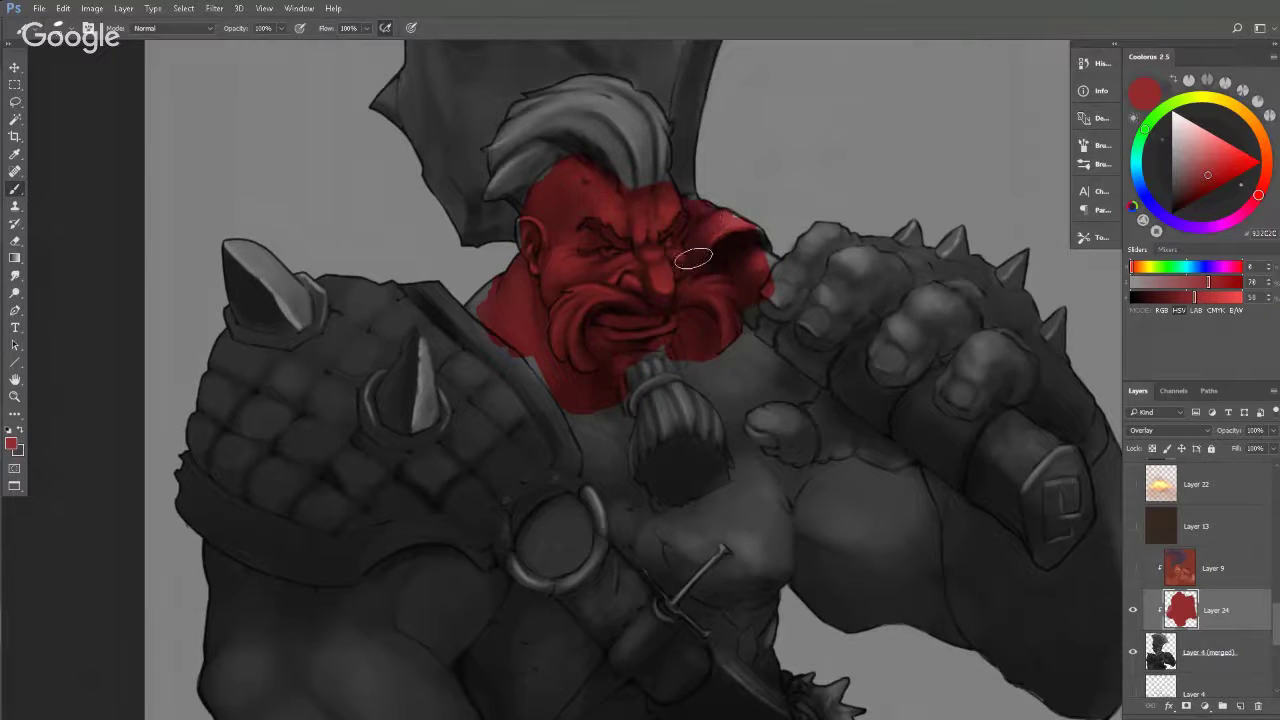
Choose a light orange, hue 27, saturation 58, brightness 82, and brush it over the face, nose and forehead on Layer 24.
drag(1208, 177, 1208, 160)
click(1260, 134)
click(1214, 153)
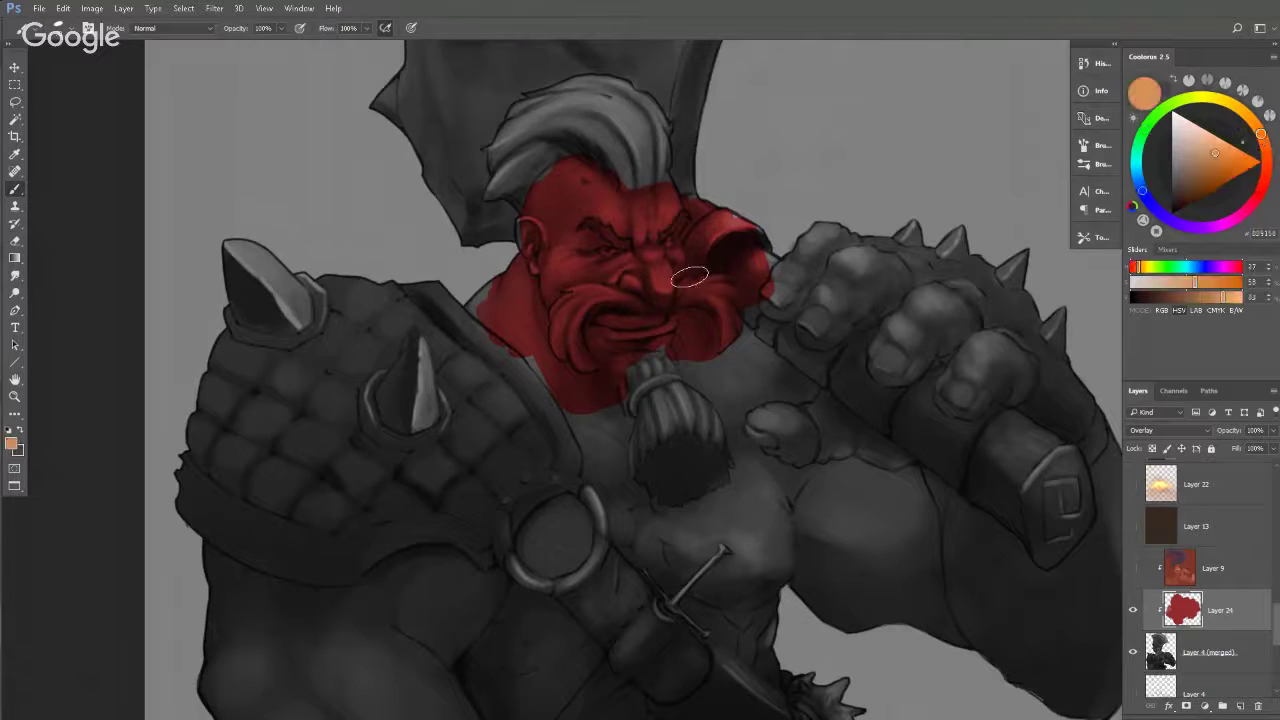
mouse_move(689, 278)
mouse_down()
mouse_move(640, 272)
mouse_move(604, 294)
mouse_move(650, 265)
mouse_move(588, 247)
mouse_move(613, 264)
mouse_move(615, 202)
mouse_move(595, 192)
mouse_move(578, 259)
mouse_up()
right_click(628, 281)
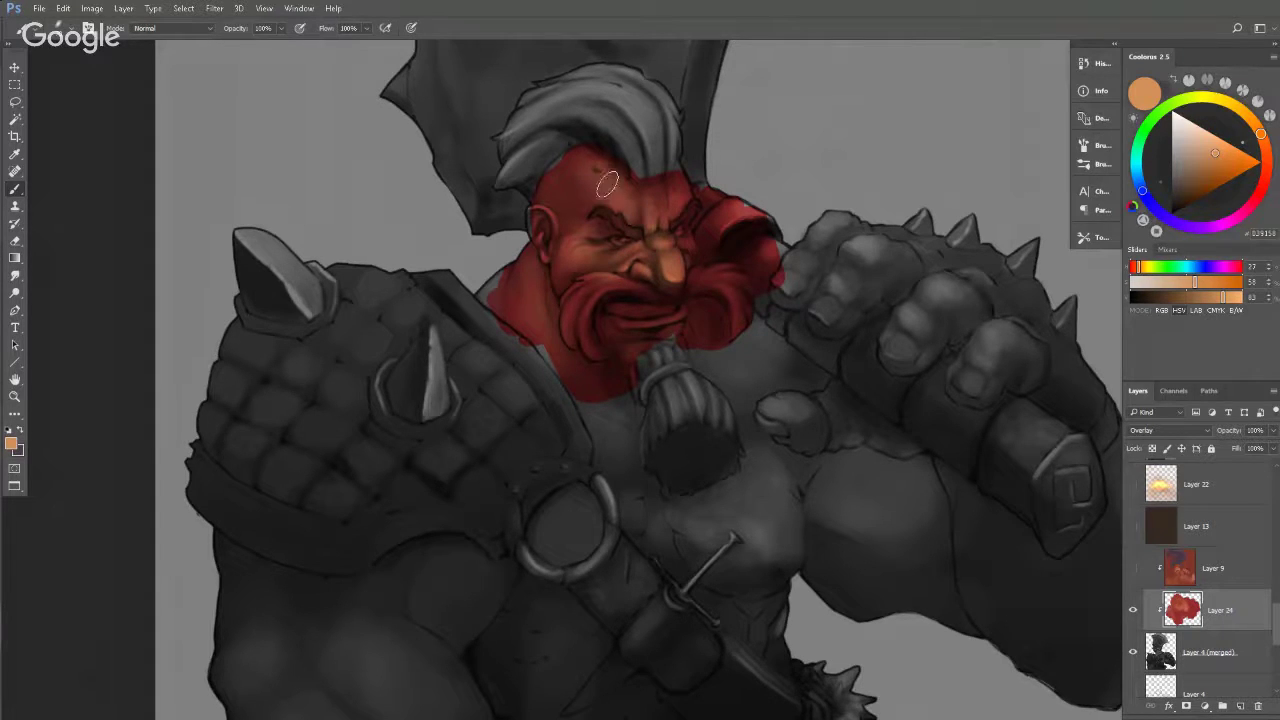
drag(560, 180, 572, 163)
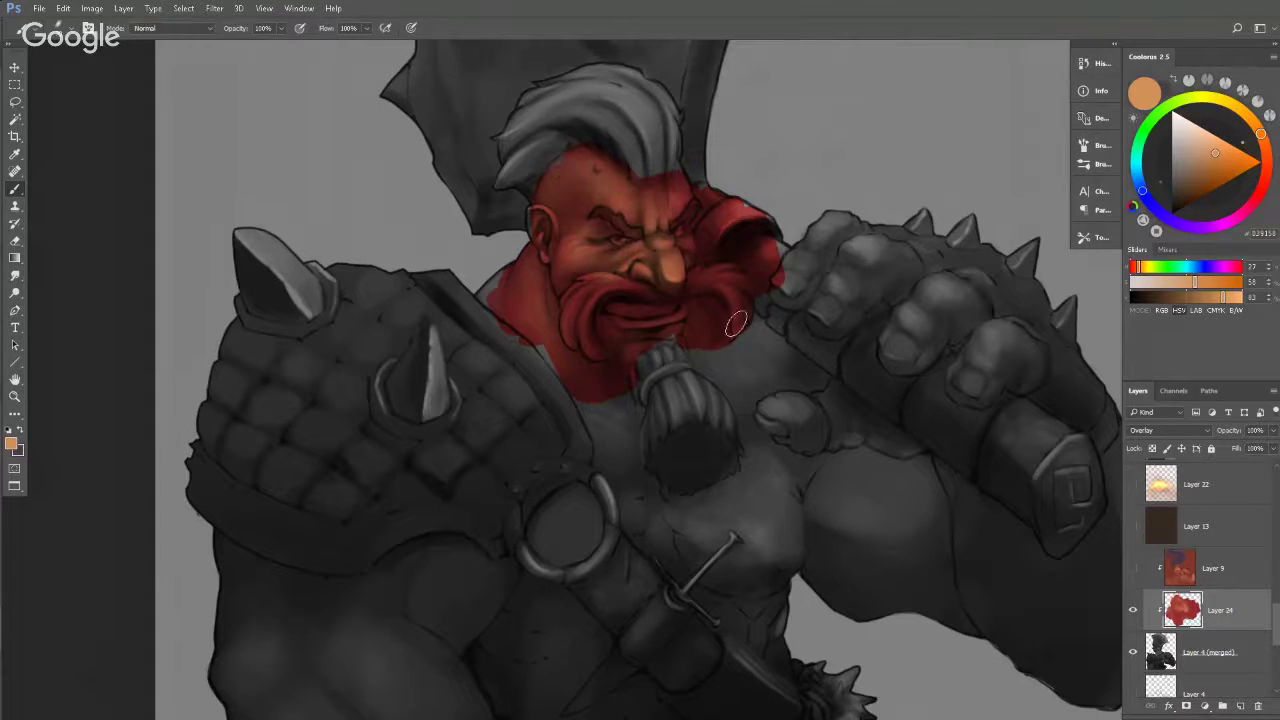
drag(735, 323, 750, 283)
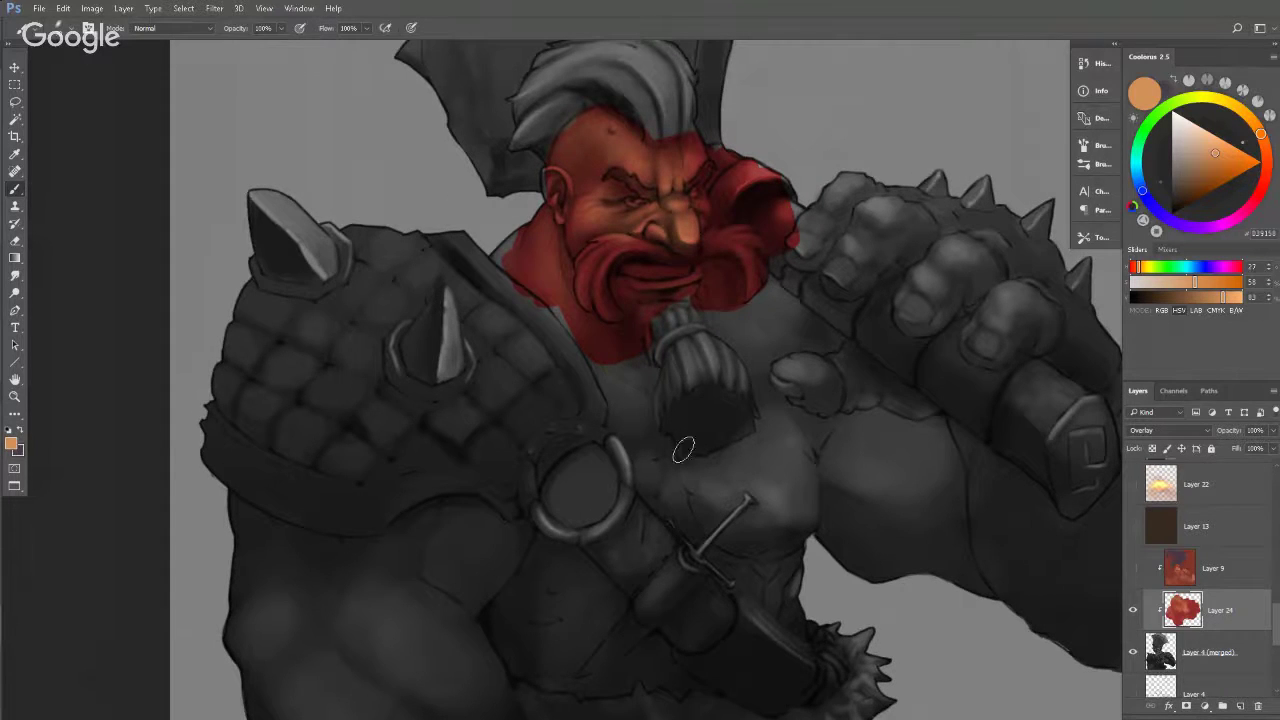
Switch to the YouTube live stream page in Chrome to check the chat, and return to the painting in Photoshop.
key(alt+Tab)
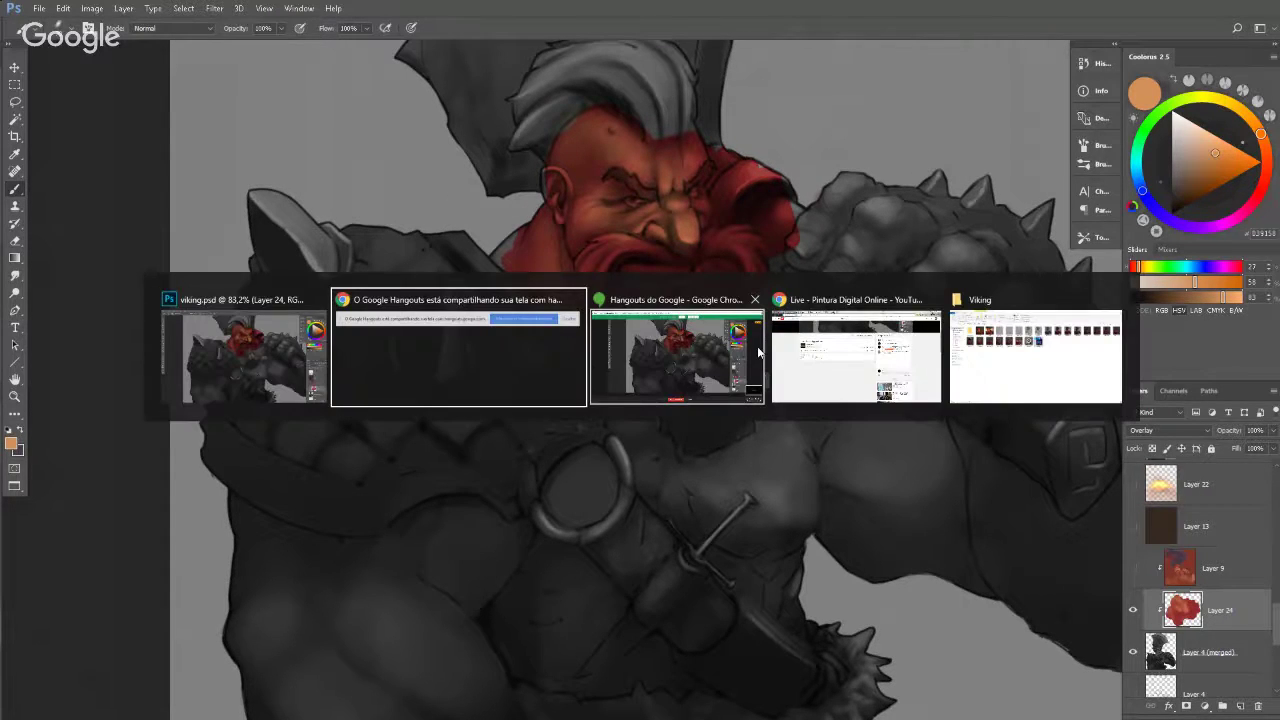
click(797, 395)
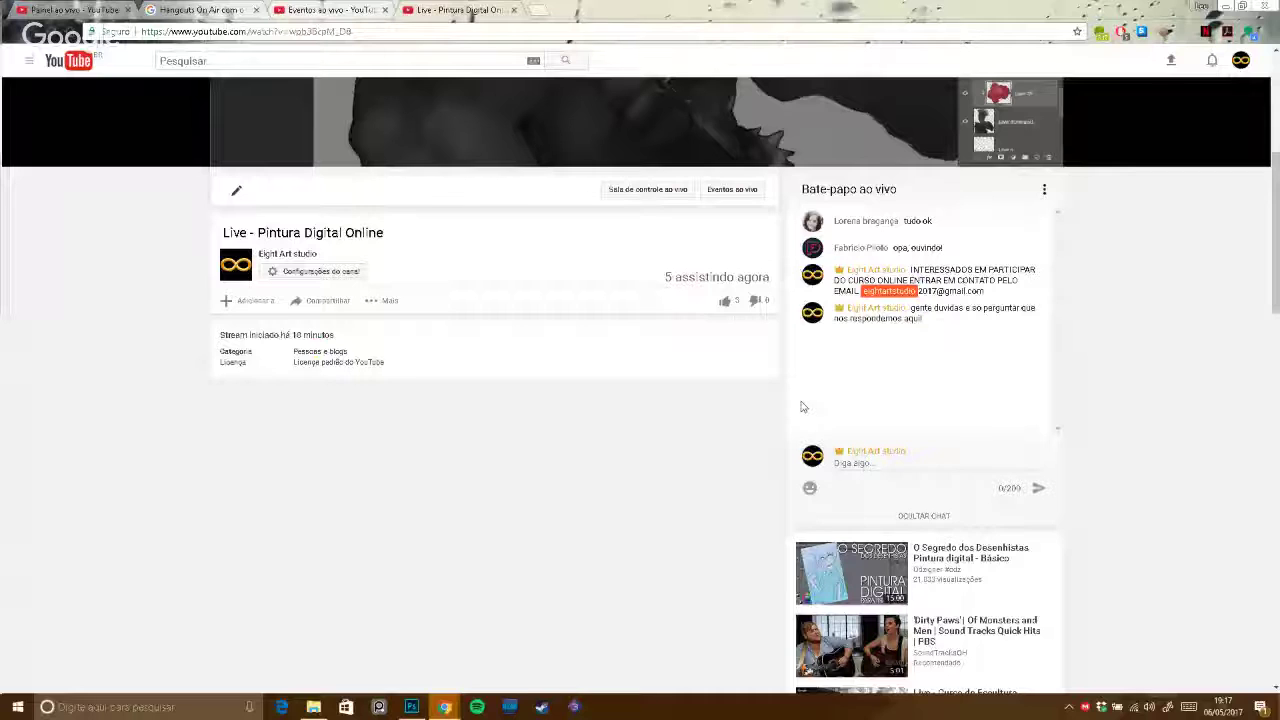
key(alt+Tab)
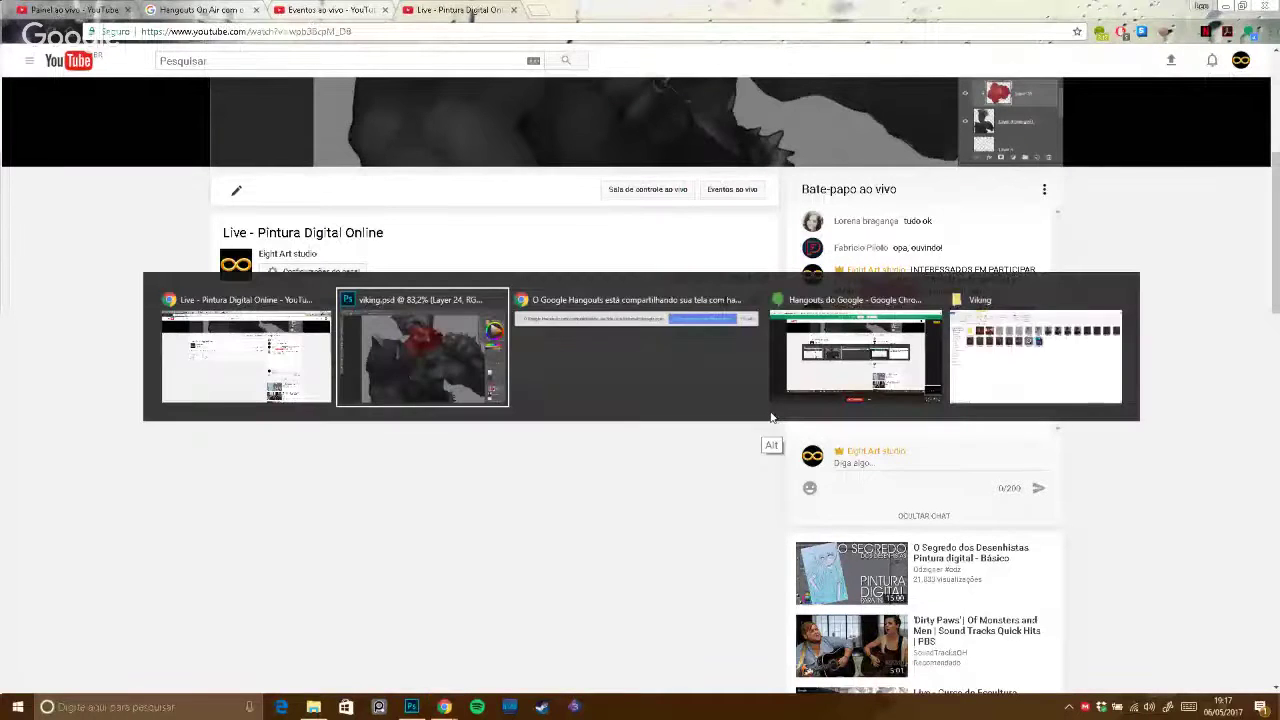
scroll(778, 337, up, 2)
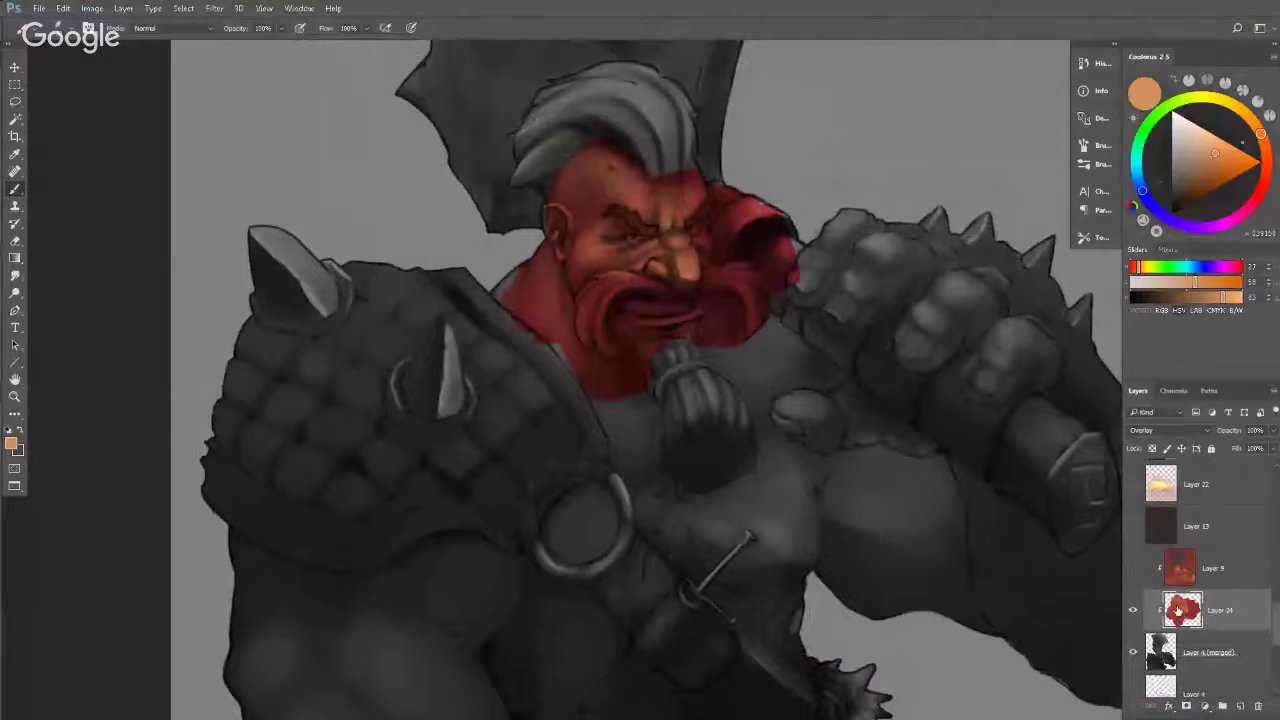
Toggle Layer 24 off and on for comparison, and brush more light orange over the forehead and side of the head.
click(1134, 612)
click(1134, 612)
drag(770, 305, 806, 363)
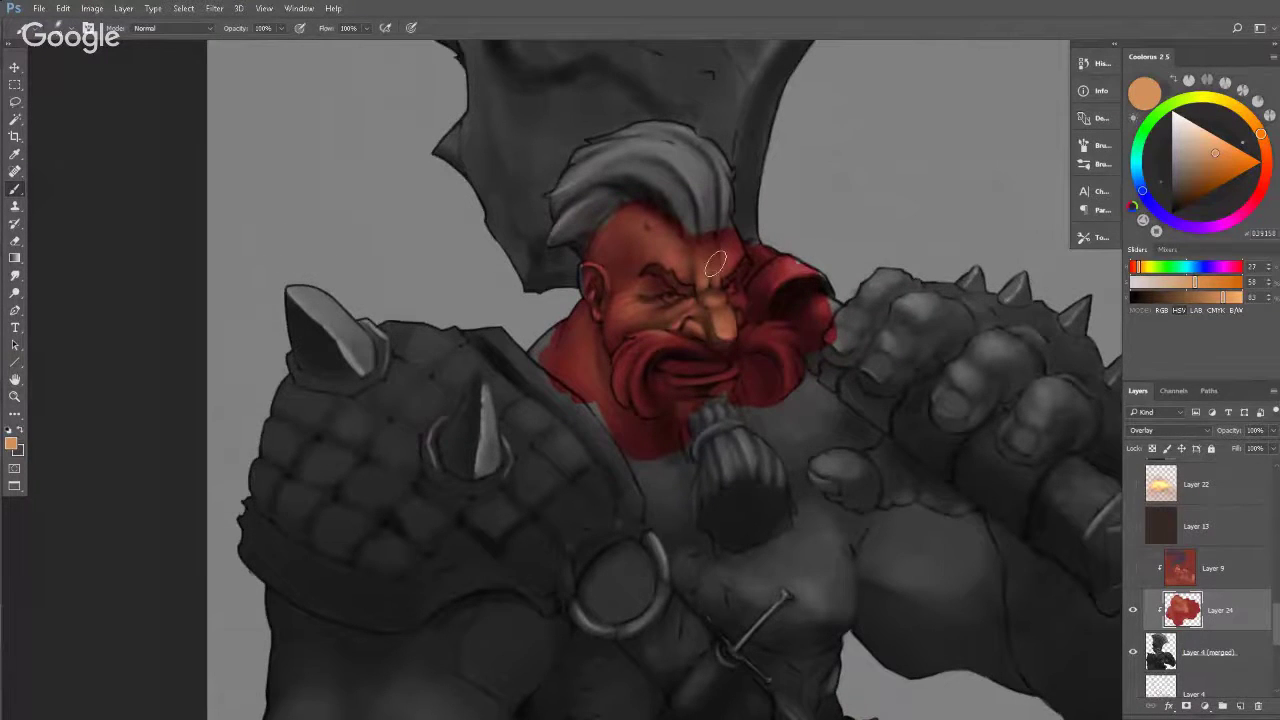
mouse_move(638, 217)
mouse_down()
mouse_move(607, 242)
mouse_move(607, 226)
mouse_move(640, 245)
mouse_move(640, 233)
mouse_move(596, 272)
mouse_up()
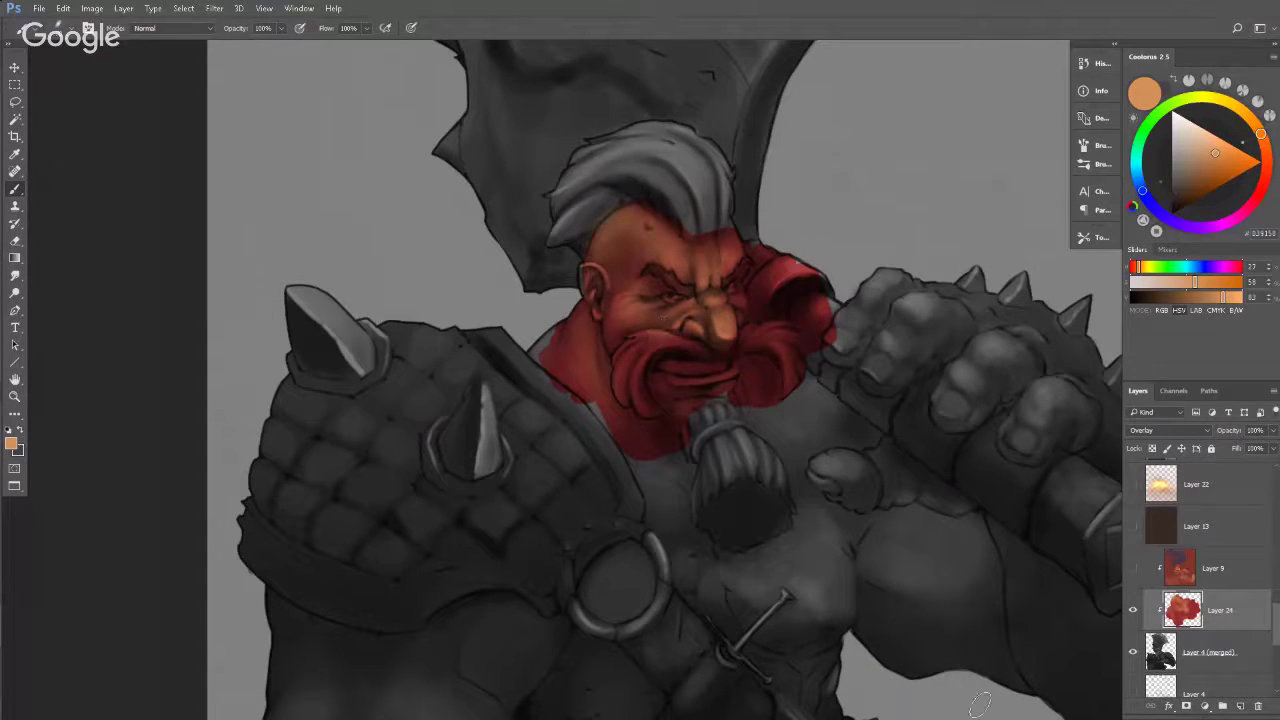
Delete the test colour Layer 24 and show the finished Overlay colouring on Layer 9.
key(Delete)
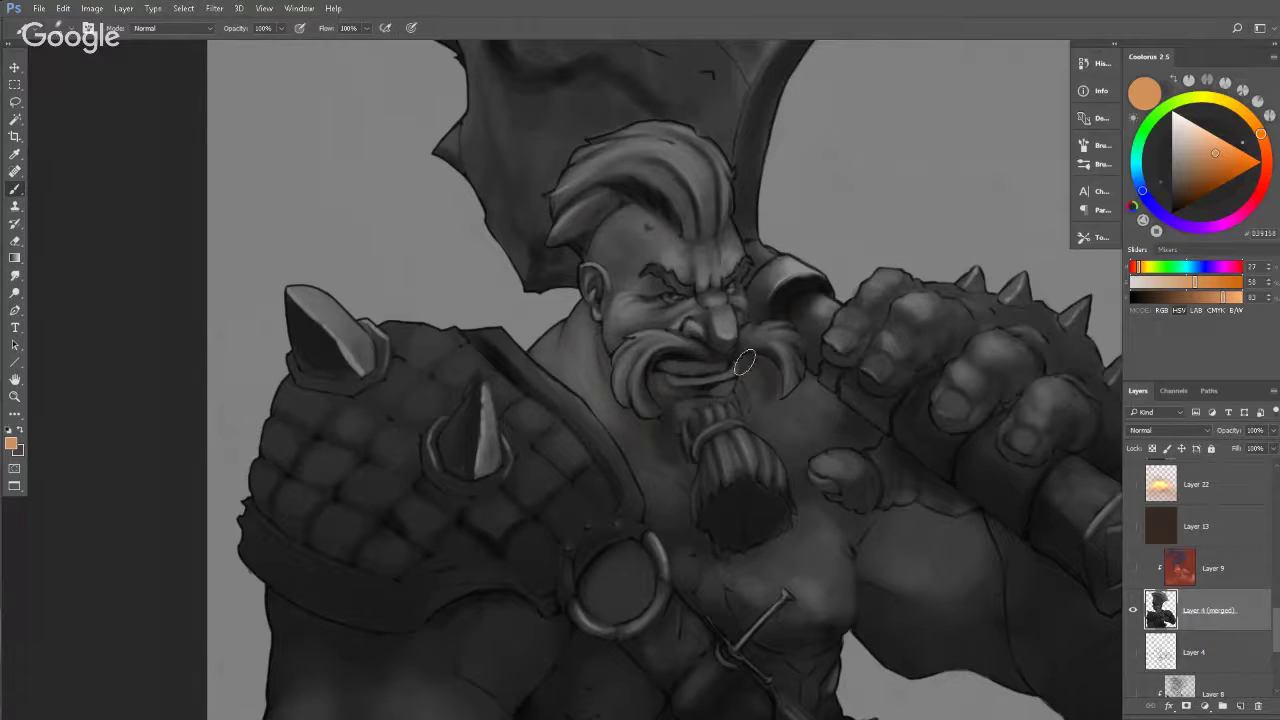
click(1133, 568)
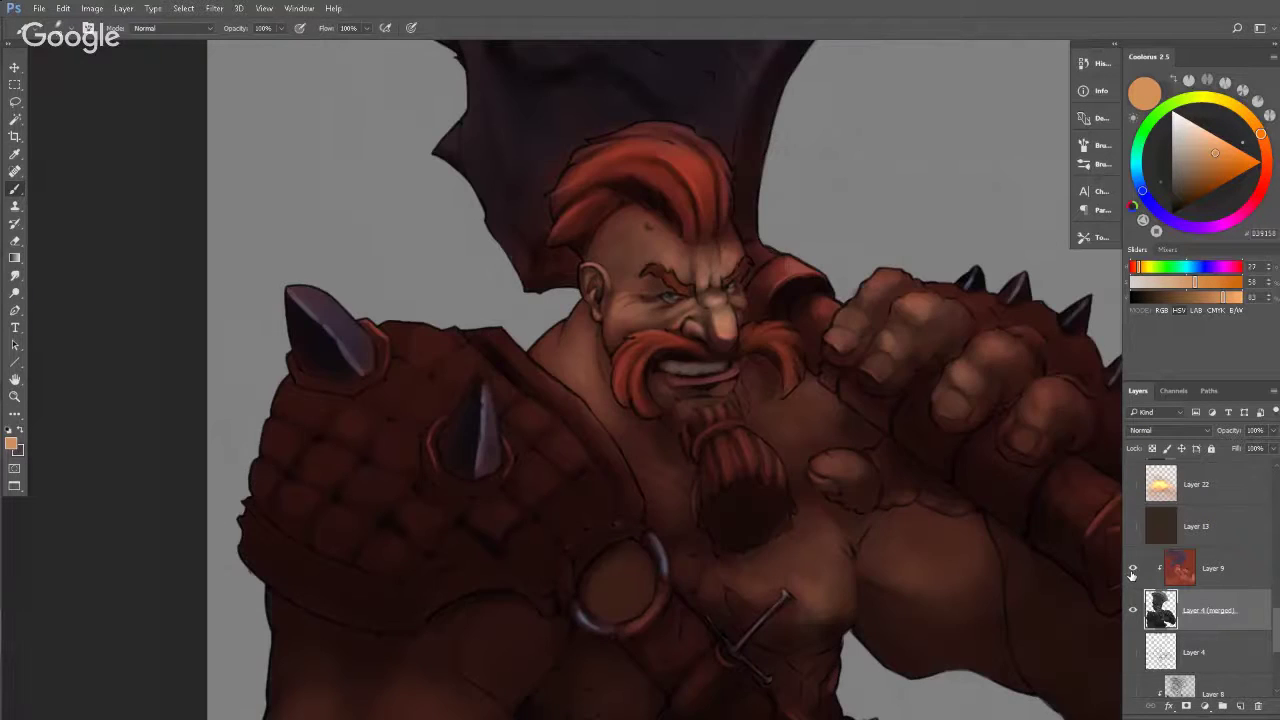
Toggle the clipped Layer 9 off and on to compare the greyscale shading with the Overlay colouring.
key(z)
mouse_move(900, 290)
mouse_down()
mouse_move(846, 277)
mouse_move(870, 285)
mouse_up()
click(1133, 568)
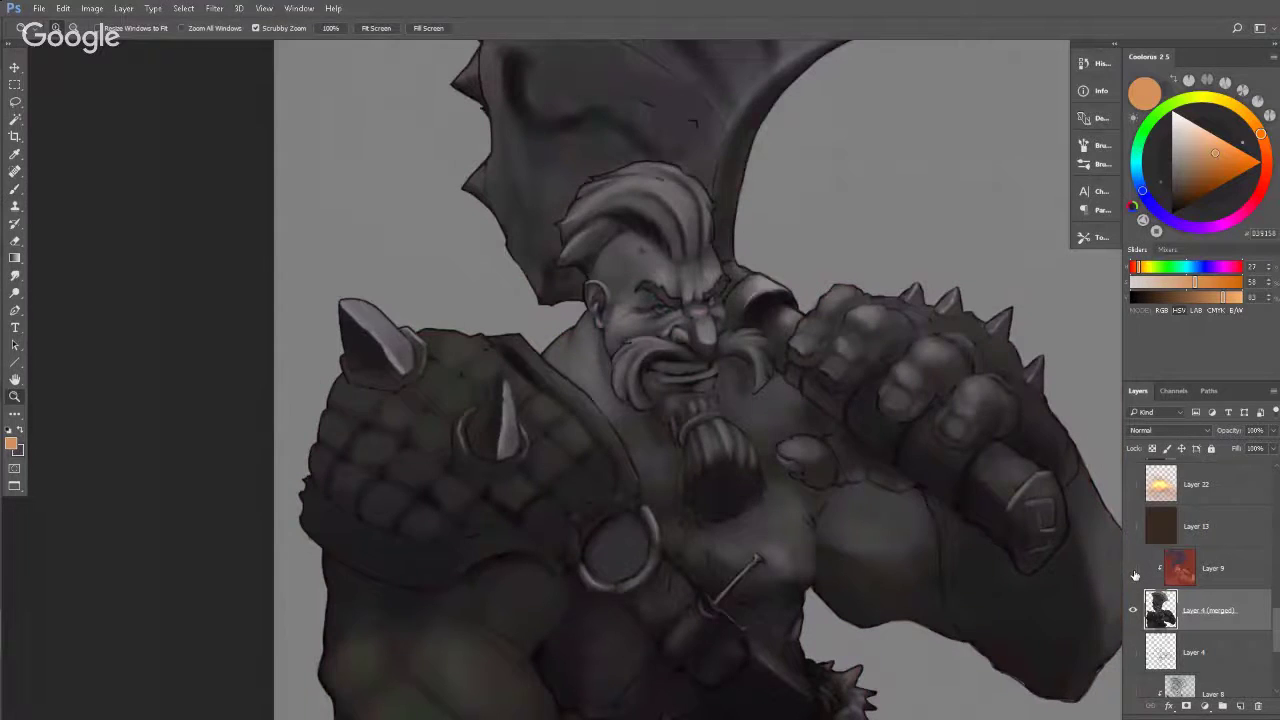
click(1134, 568)
click(1134, 569)
click(1134, 569)
drag(890, 350, 818, 350)
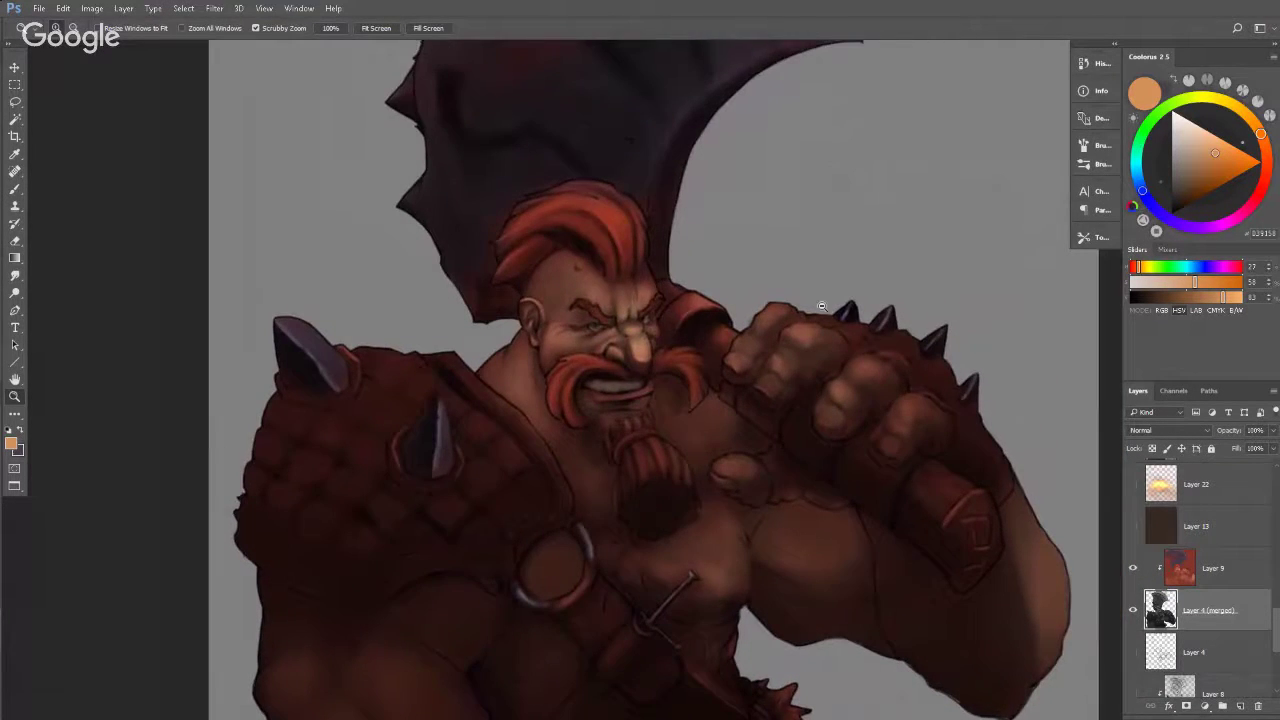
Examine the coloured axe, face and body across the whole painting.
drag(823, 304, 799, 298)
drag(667, 275, 702, 268)
mouse_move(655, 177)
mouse_down()
mouse_move(677, 166)
mouse_move(643, 174)
mouse_move(666, 173)
mouse_up()
drag(668, 324, 689, 269)
drag(670, 368, 728, 343)
scroll(727, 343, down, 3)
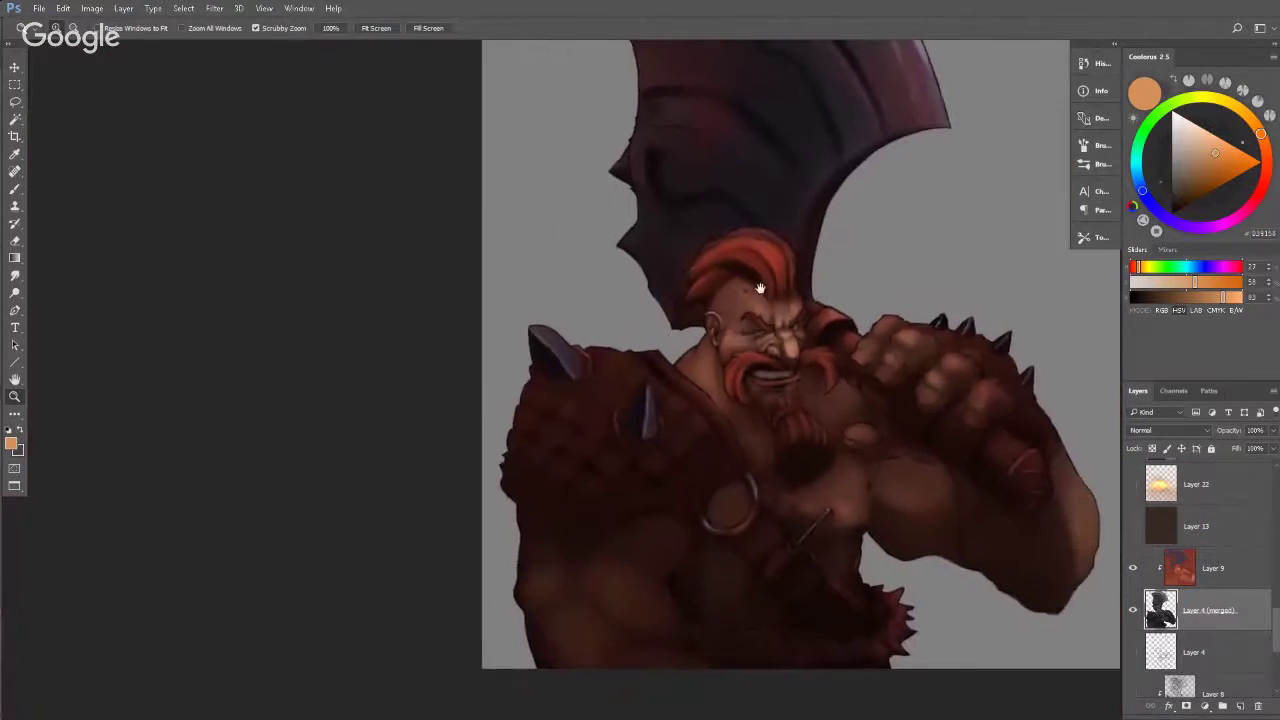
scroll(745, 335, up, 1)
scroll(753, 332, down, 1)
scroll(753, 332, up, 2)
key(v)
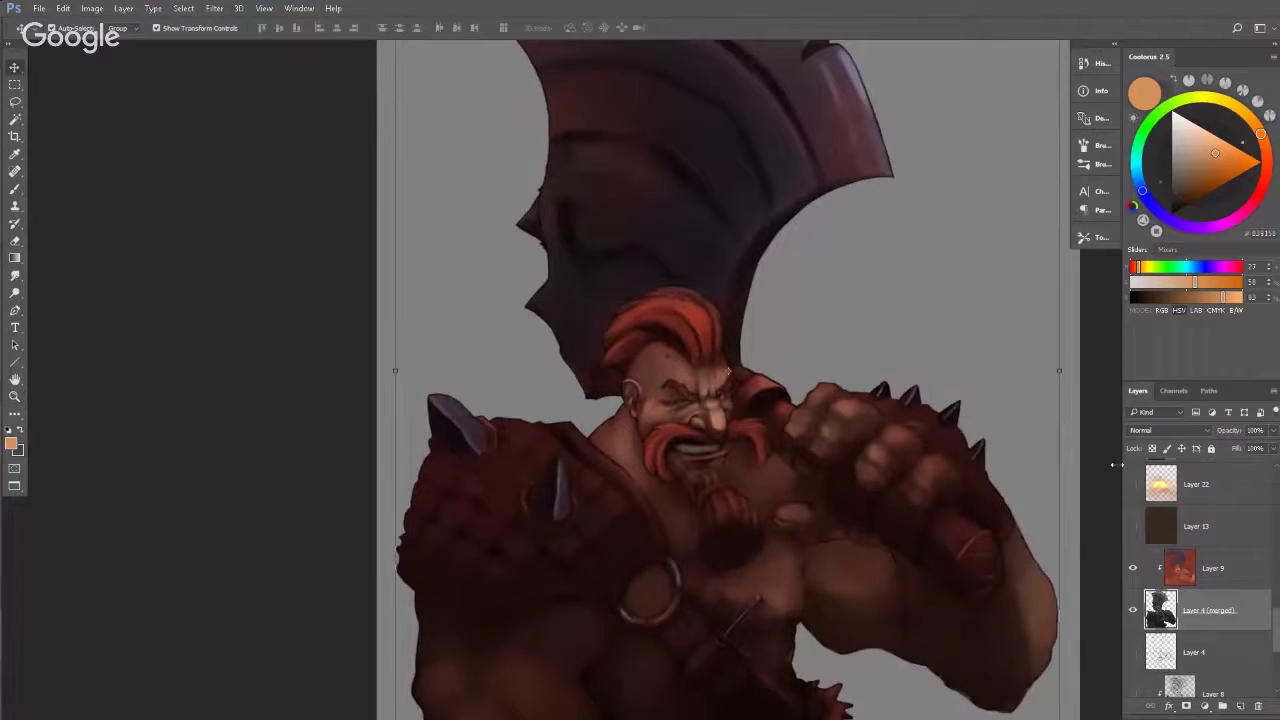
drag(921, 338, 898, 284)
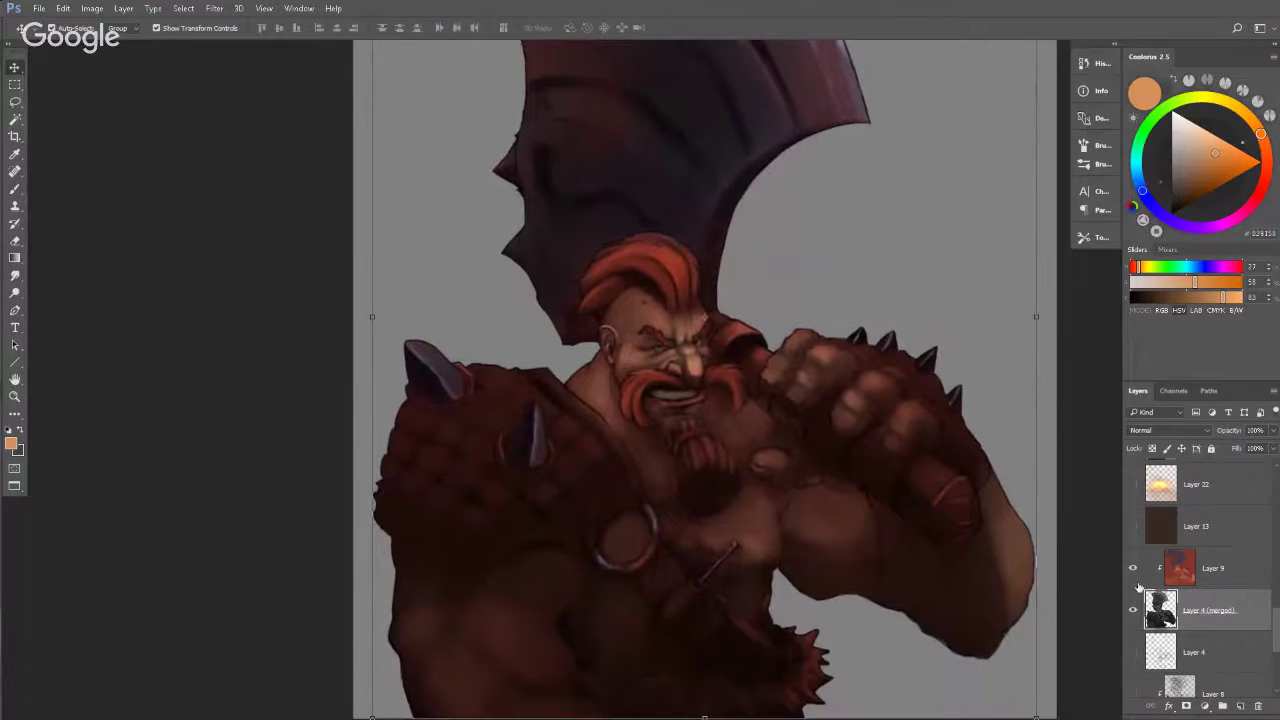
Select Layer 9 together with Layer 4 (merged) to point out the pair, and finish with only Layer 9 selected.
mouse_move(1277, 628)
mouse_down()
mouse_move(1277, 609)
mouse_move(1275, 630)
mouse_up()
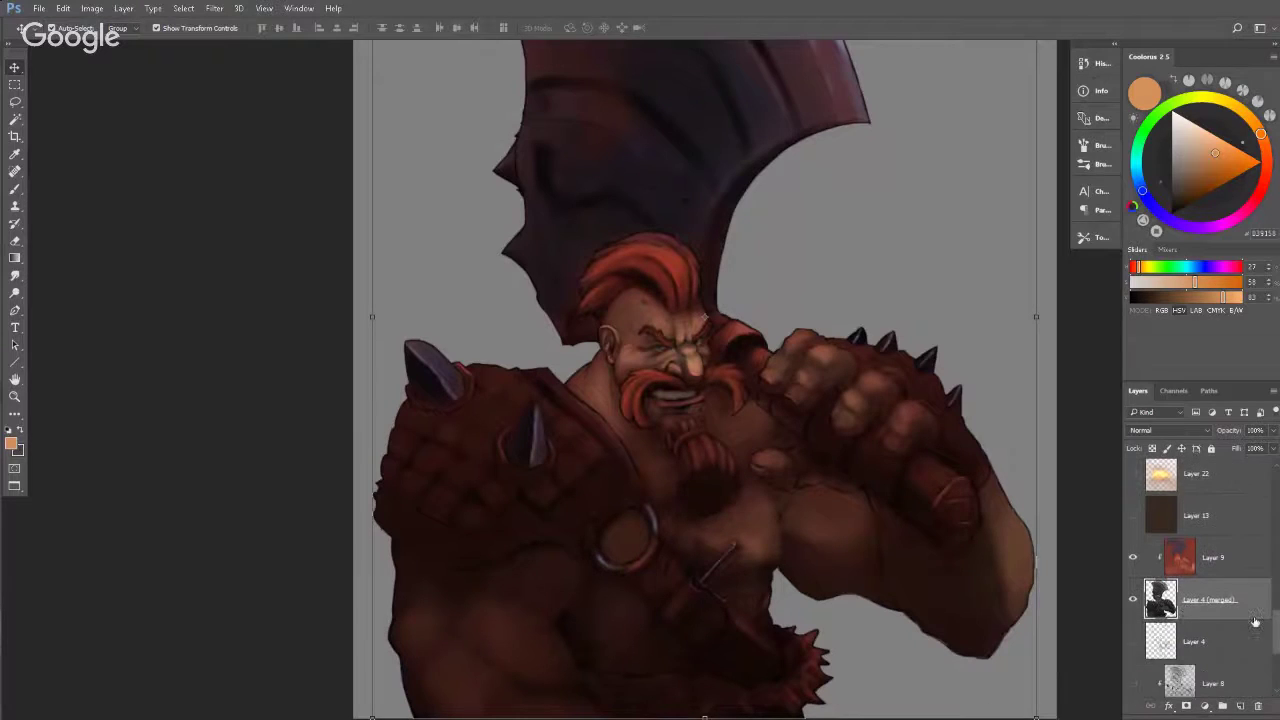
click(1188, 558)
click(1183, 602)
click(1186, 563)
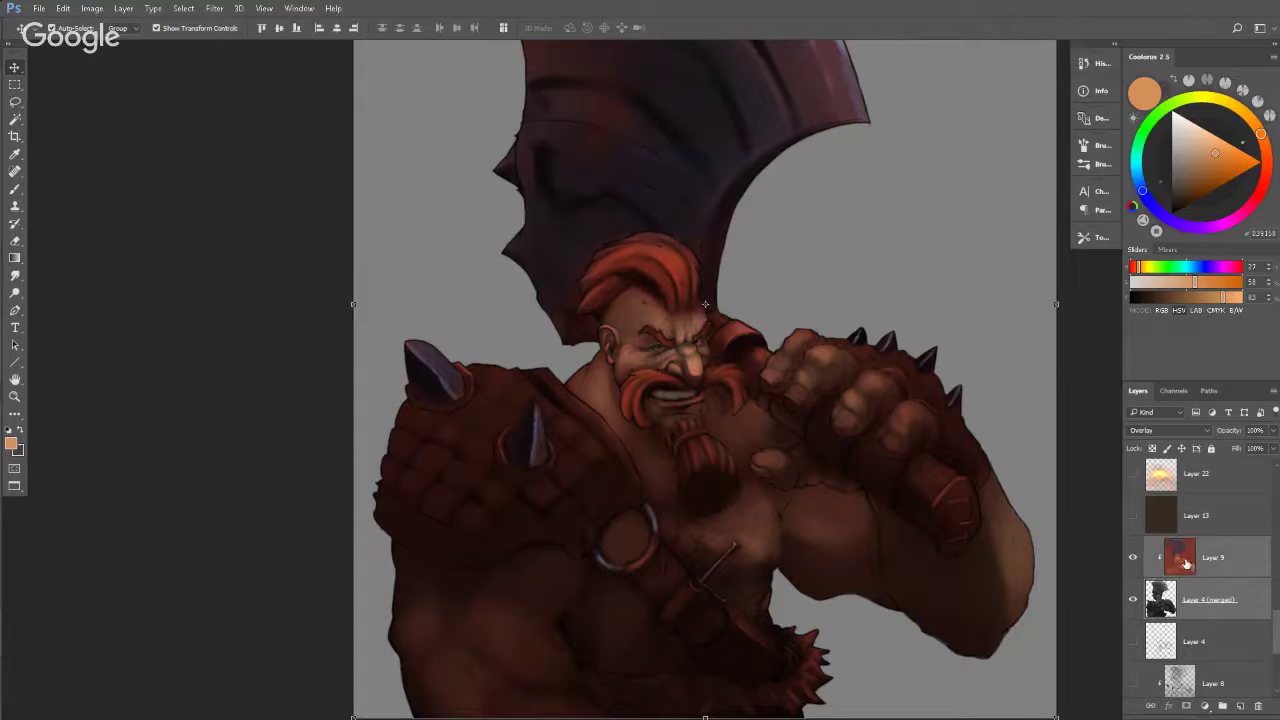
click(1213, 598)
click(1205, 561)
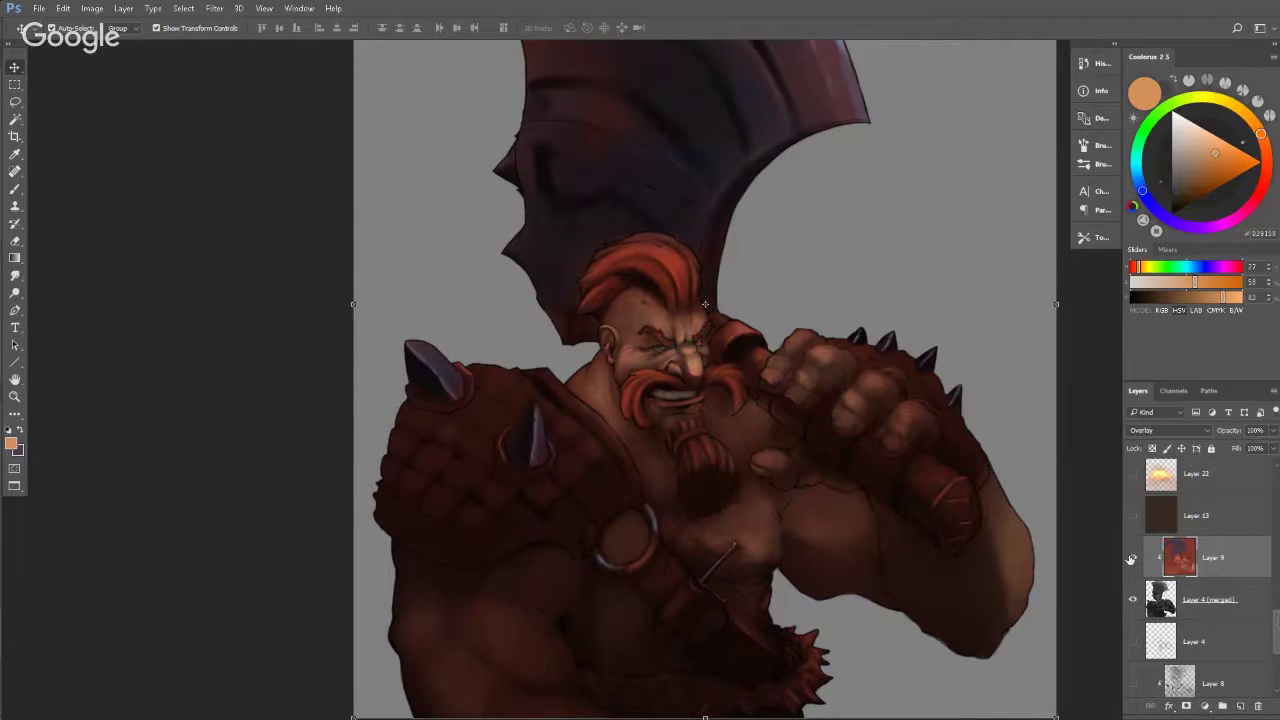
Hide Layer 9 and Layer 4 (merged), and show Layer 9 (merged) in their place.
drag(1131, 558, 1133, 600)
scroll(1277, 624, up, 4)
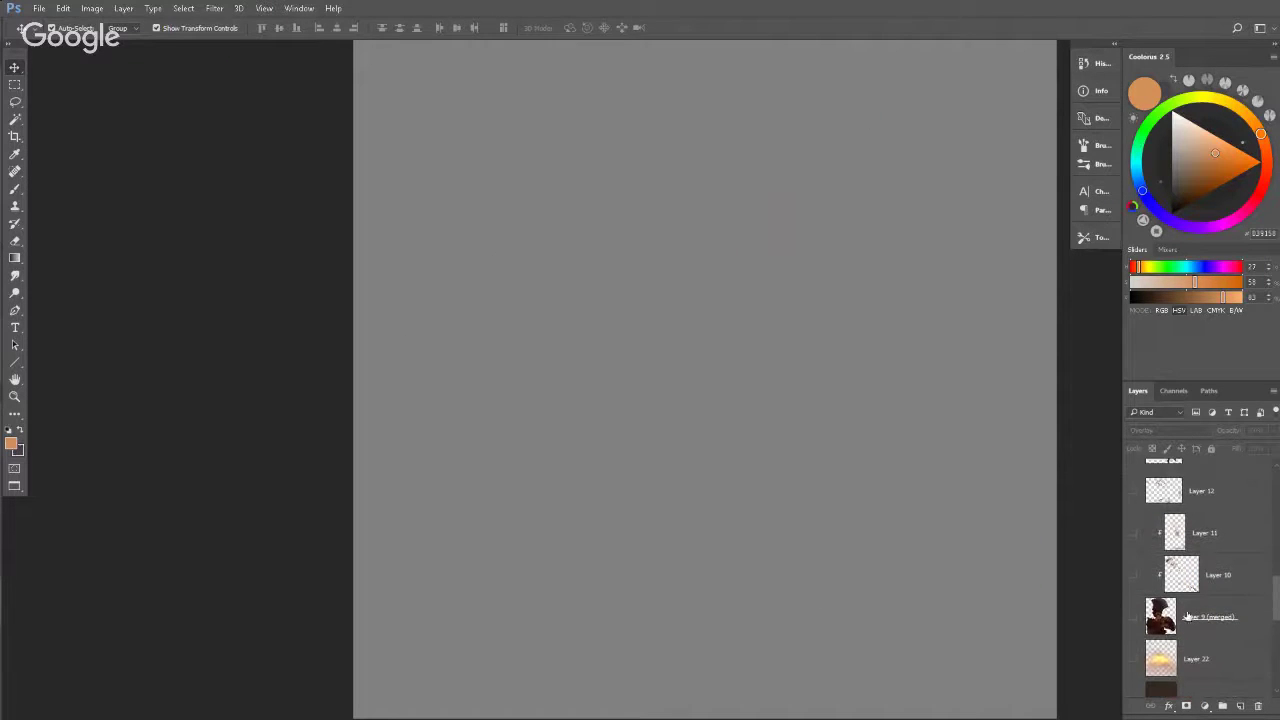
click(1132, 617)
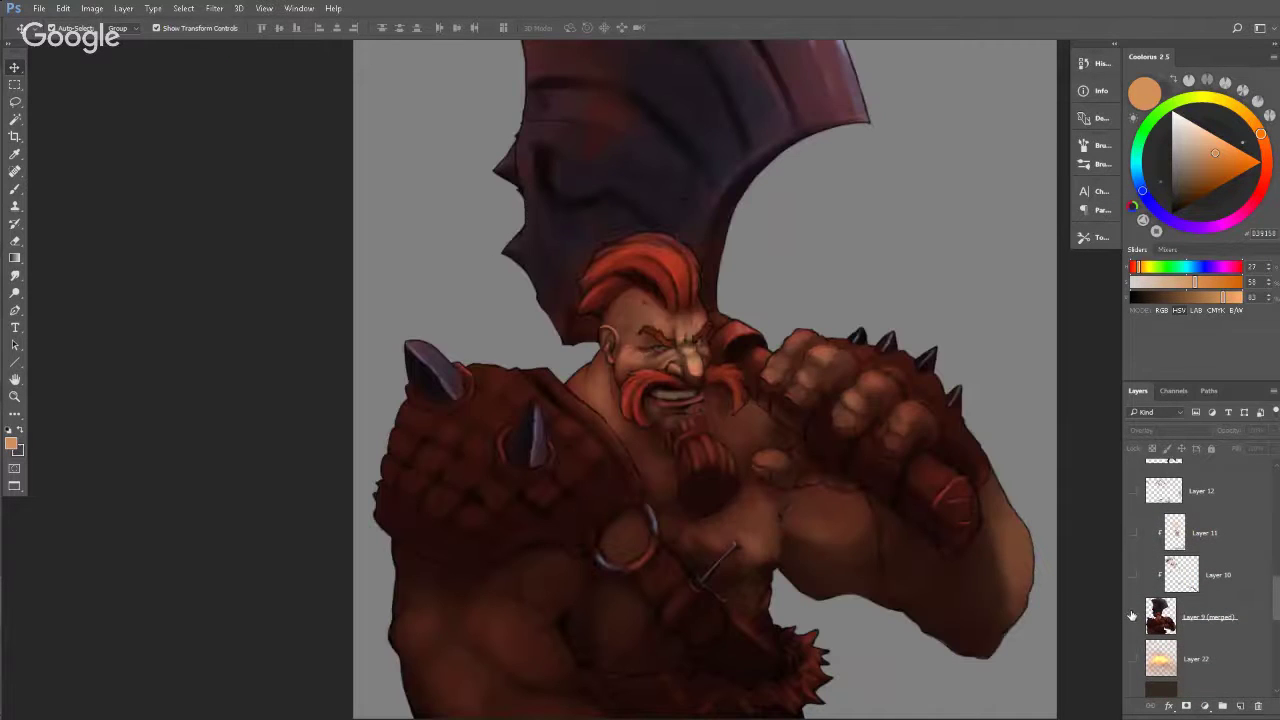
Select Layer 9 (merged) and raise its brightness to 13 with a Brightness/Contrast adjustment.
drag(821, 449, 791, 462)
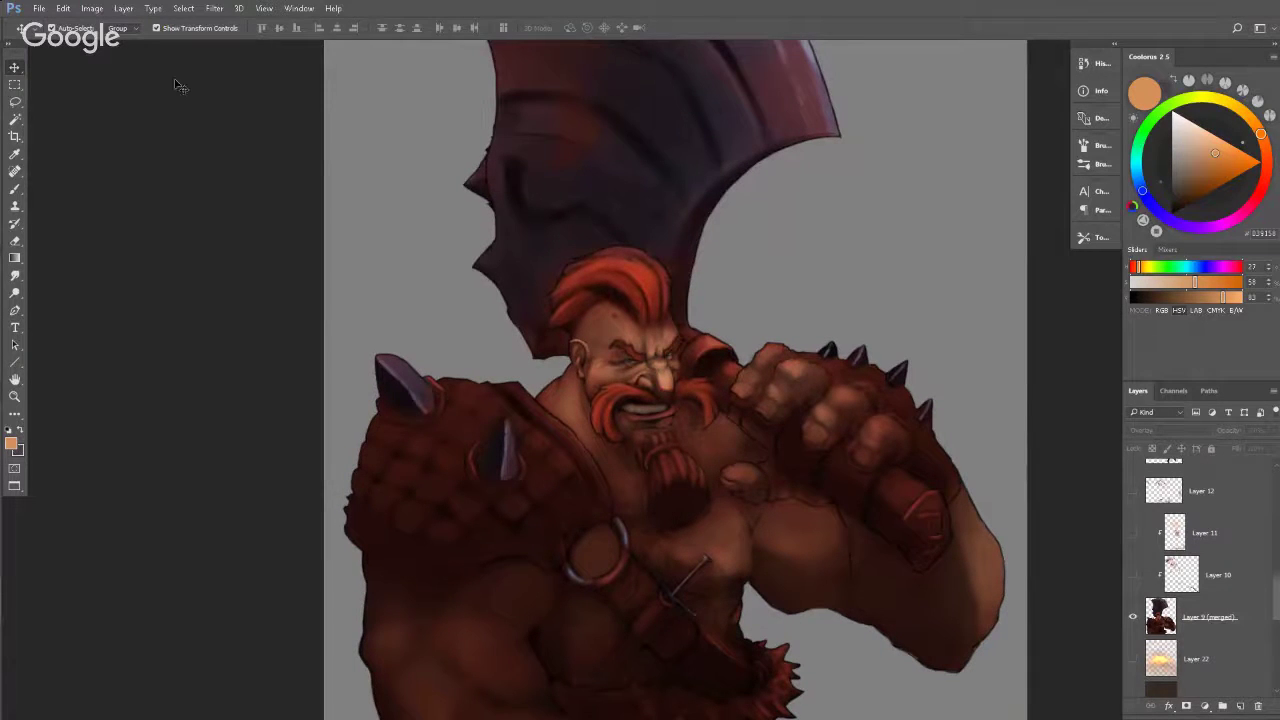
click(660, 381)
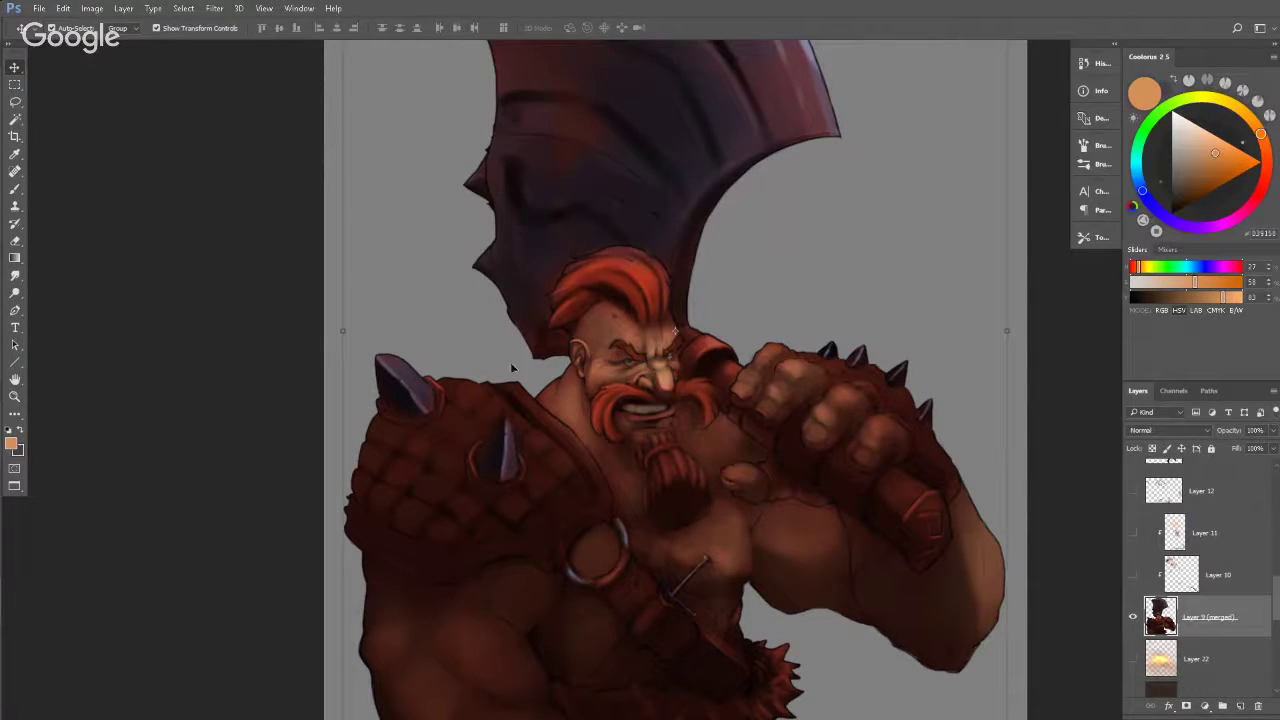
click(91, 8)
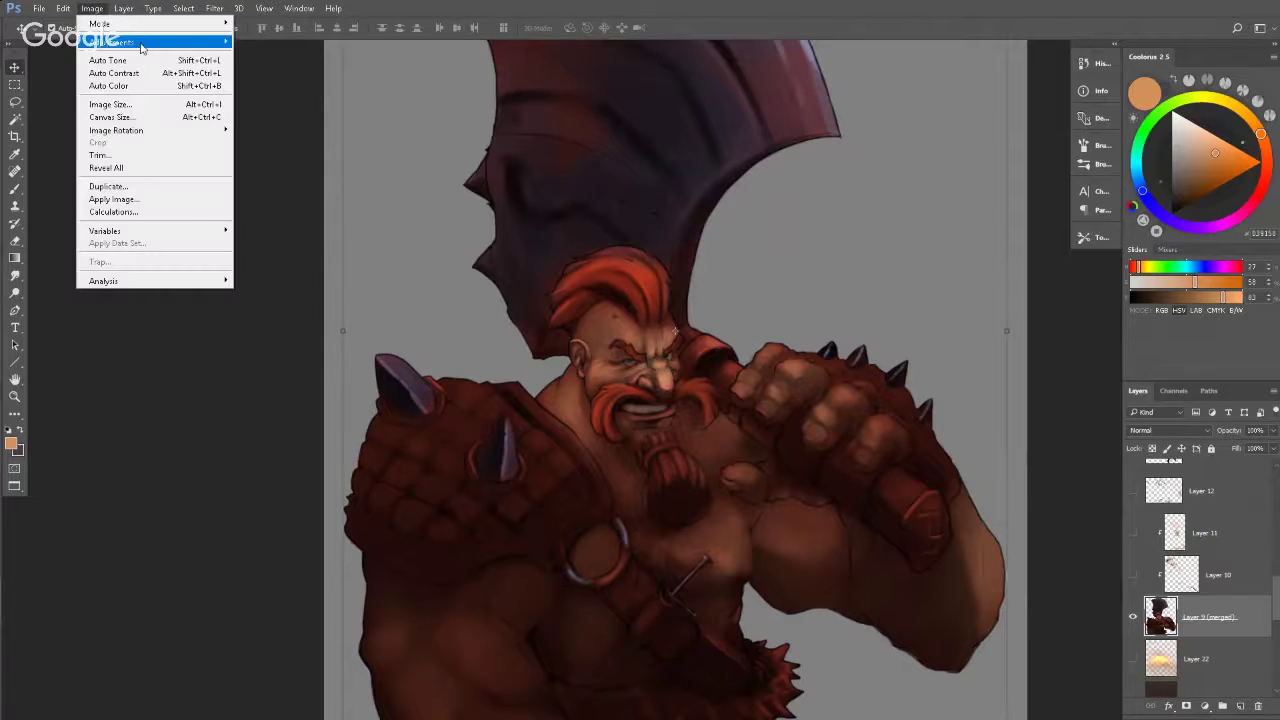
mouse_move(142, 45)
click(256, 43)
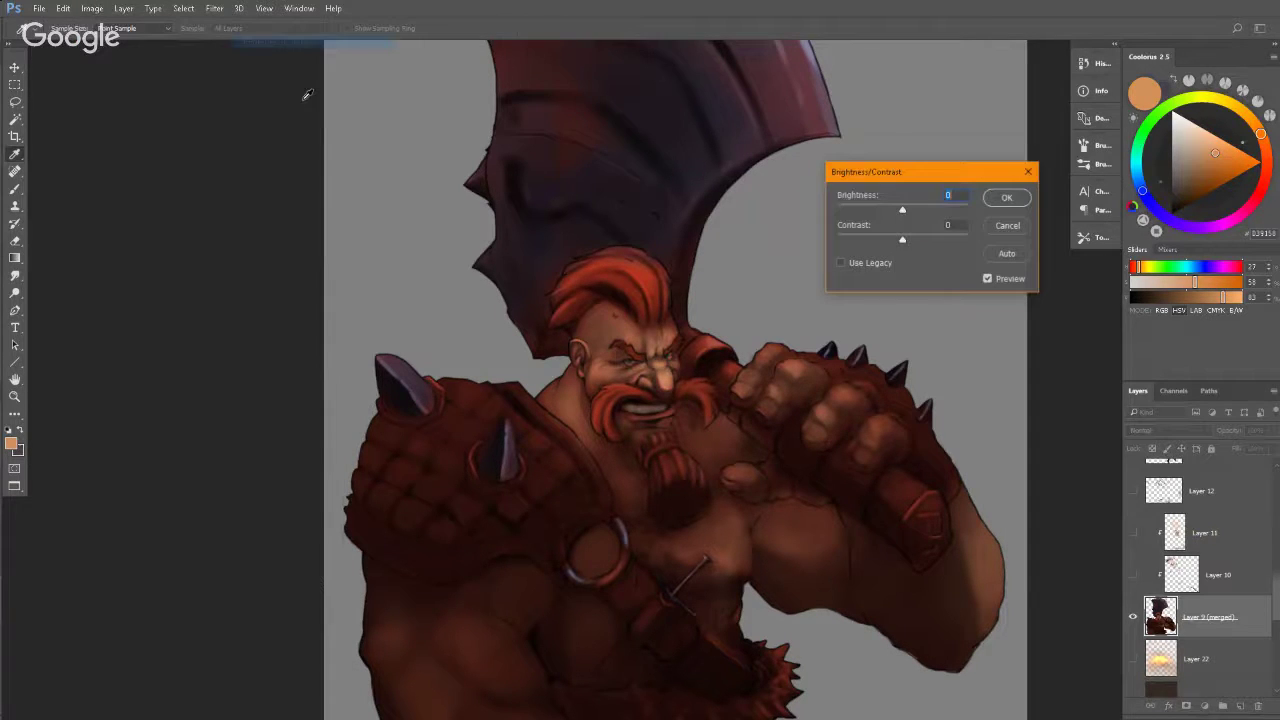
drag(860, 196, 868, 197)
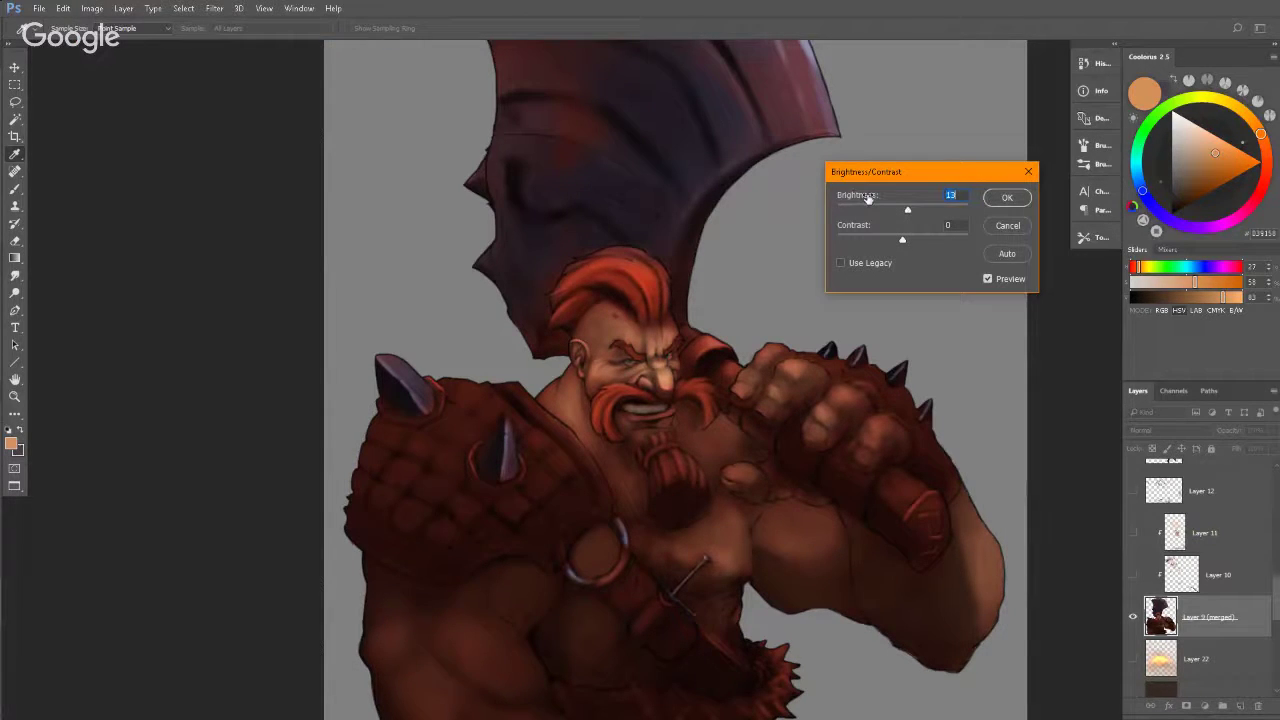
key(Return)
key(v)
Show Layer 9 and Layer 4 (merged) again, and toggle Layer 9 (merged) off and on to compare the brightness.
drag(845, 423, 801, 313)
scroll(1195, 616, down, 3)
click(1133, 594)
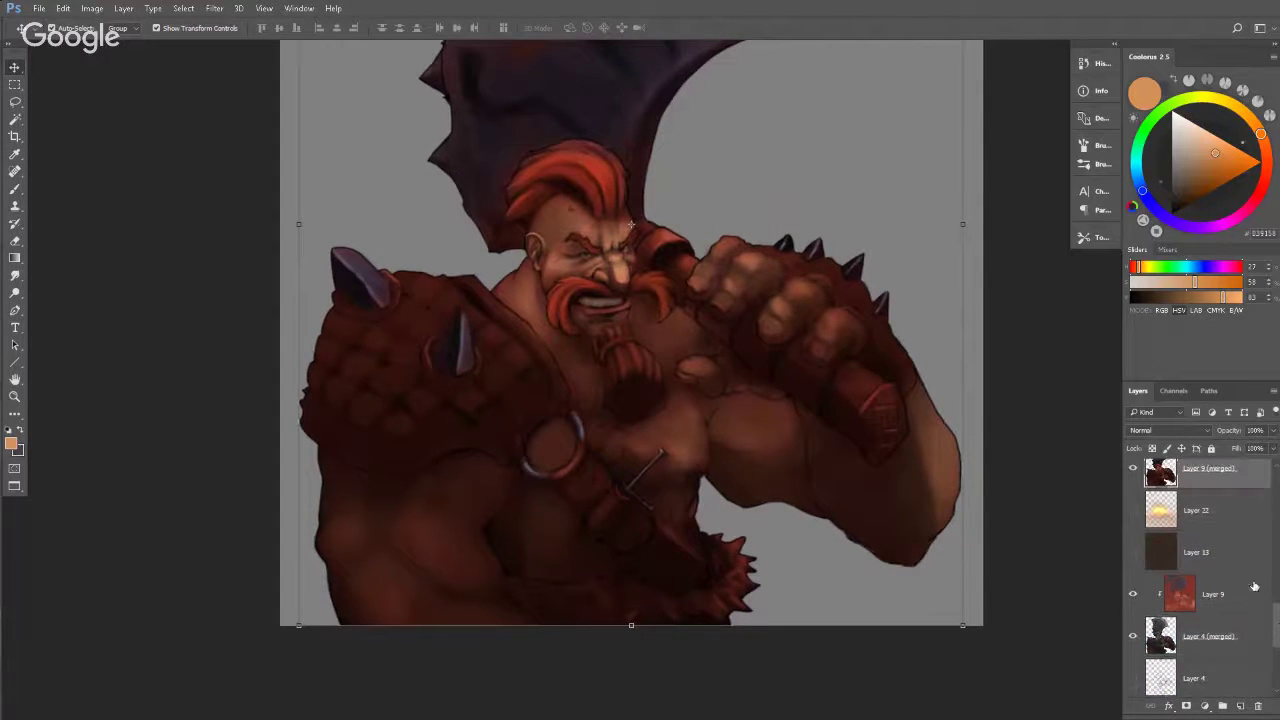
scroll(1276, 620, up, 2)
click(1133, 540)
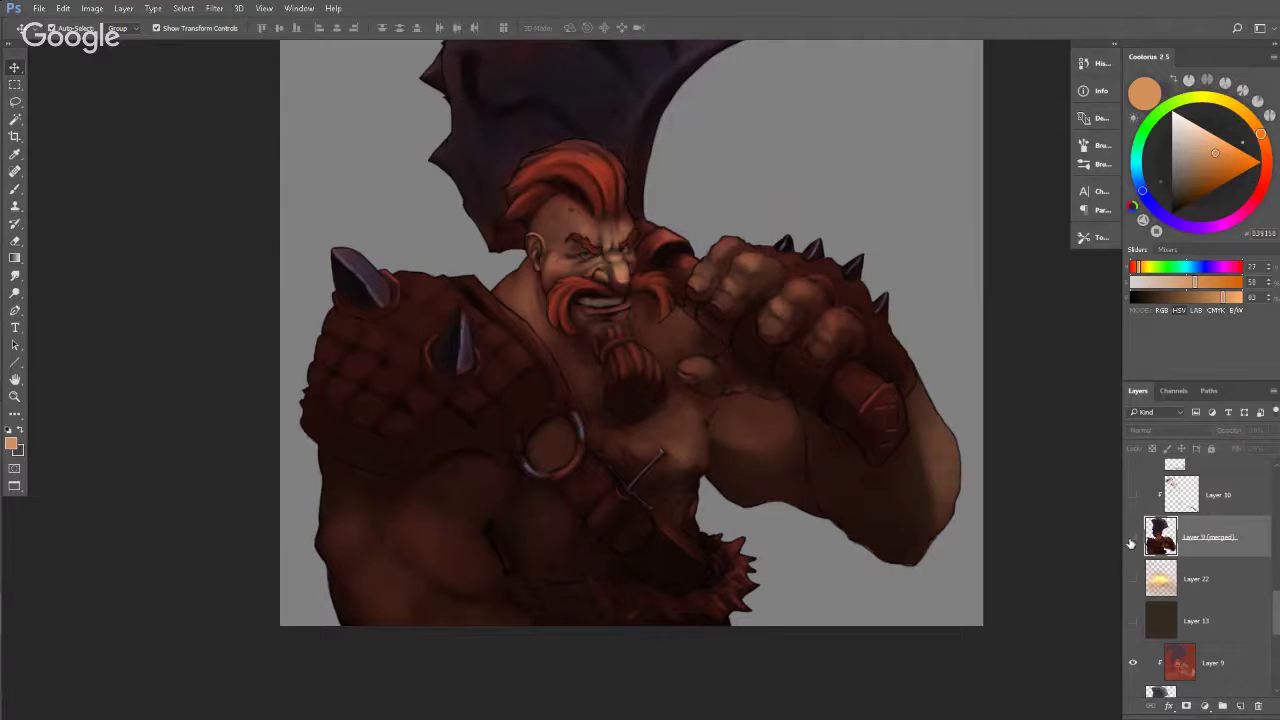
click(1133, 538)
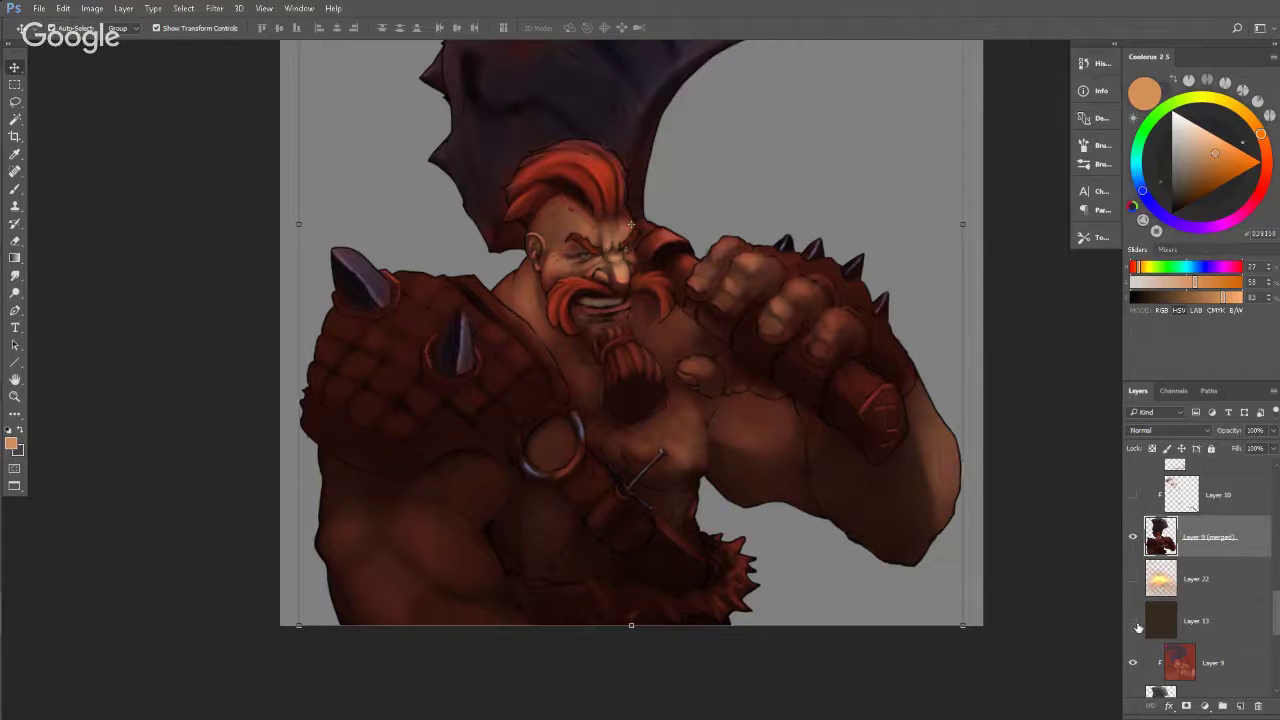
Select Layer 13 and show its dark brown fill as the background behind the character.
click(1140, 628)
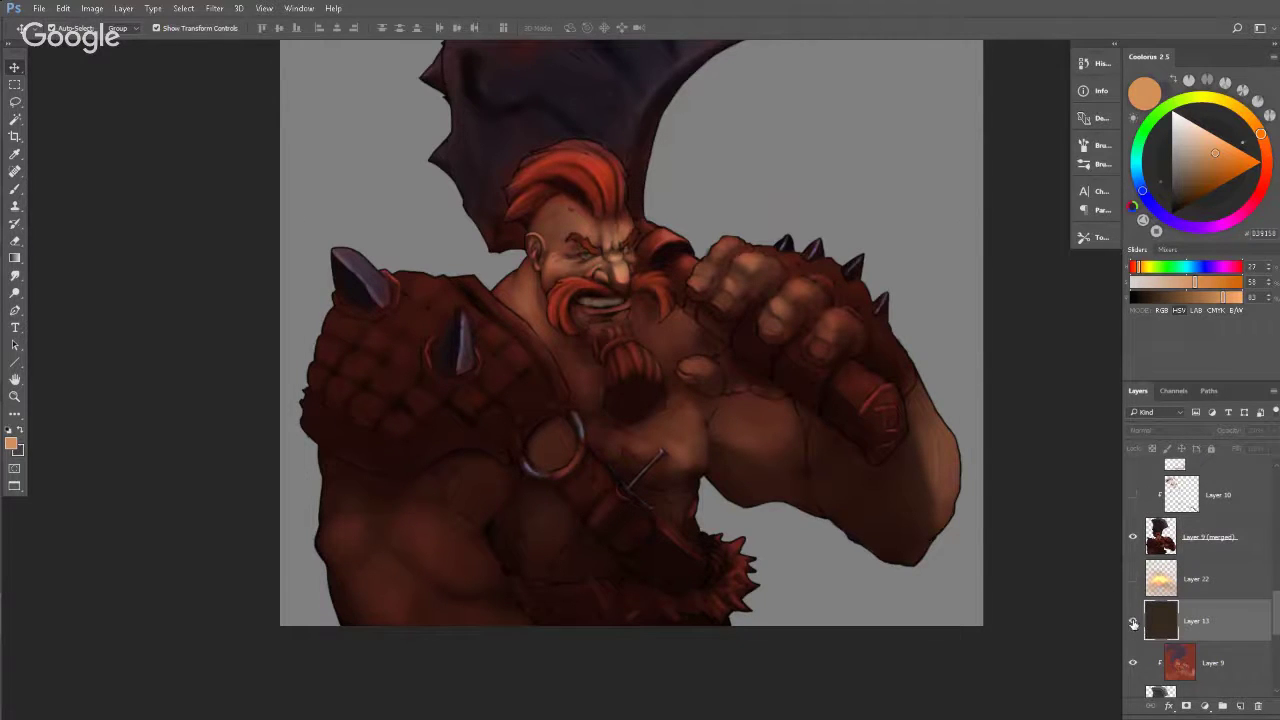
click(1133, 621)
drag(927, 413, 929, 461)
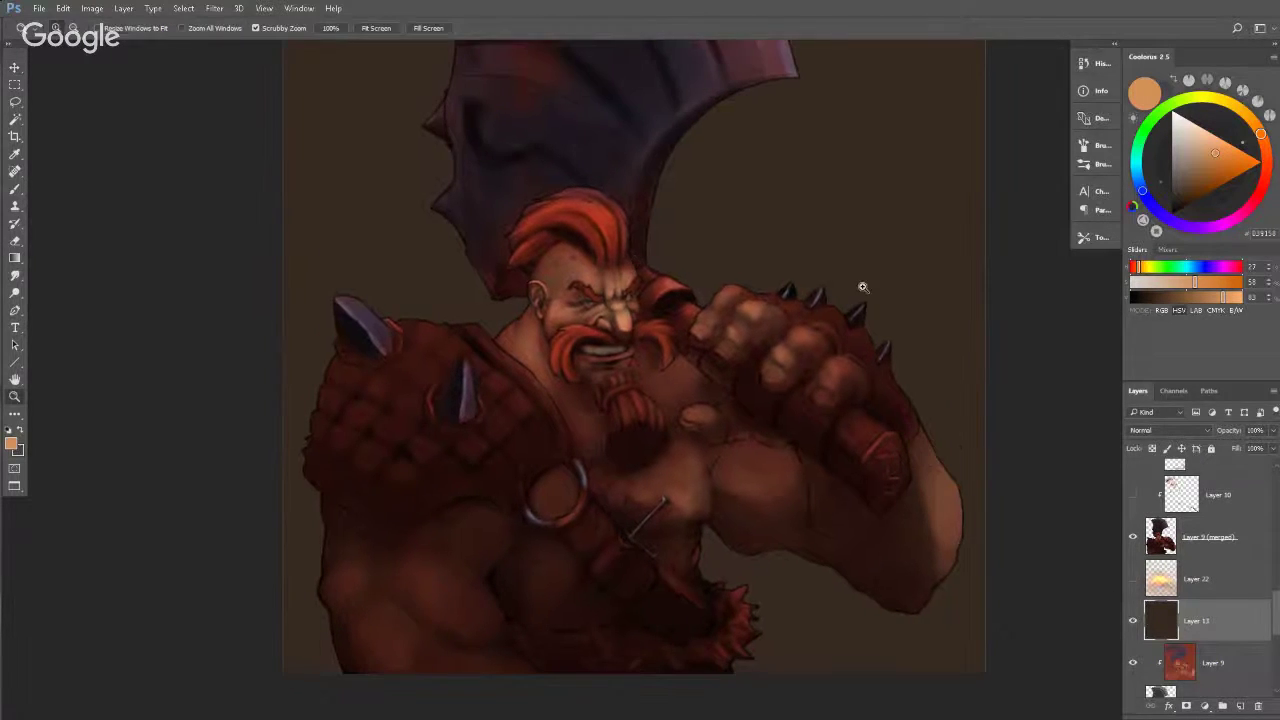
drag(862, 287, 829, 283)
drag(870, 249, 874, 330)
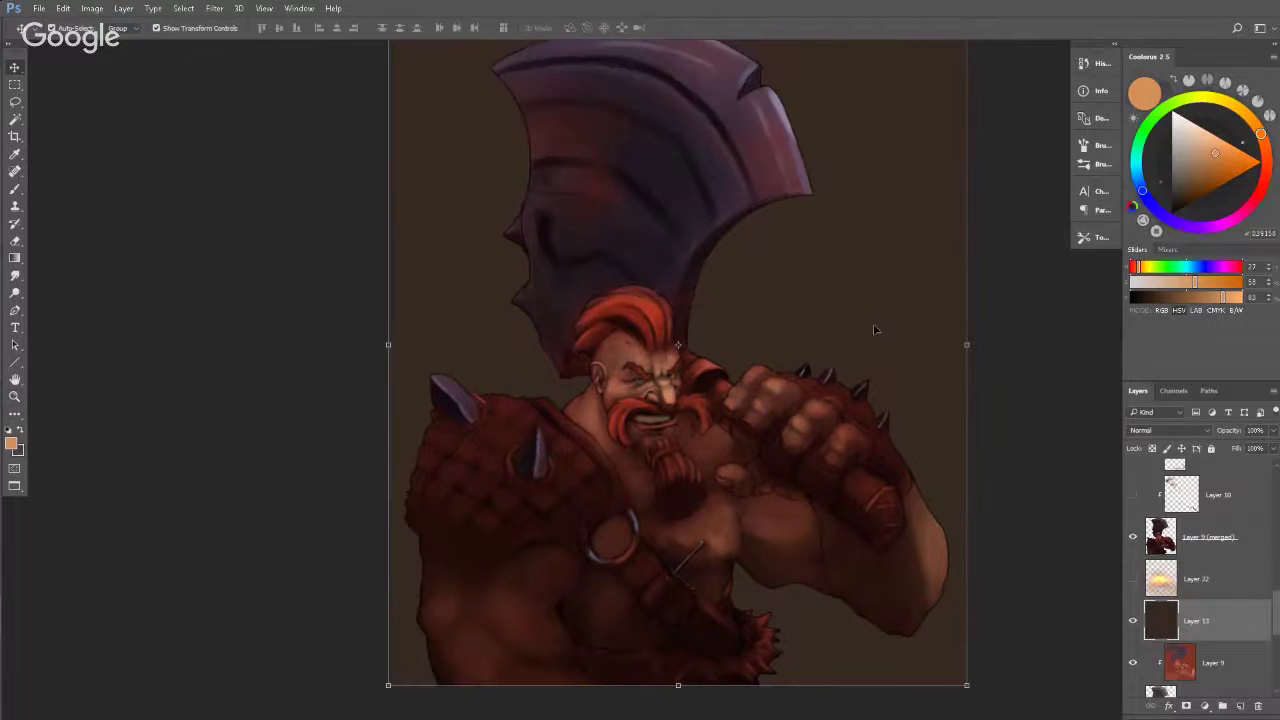
Examine the brightened character against the dark brown background.
scroll(874, 330, up, 1)
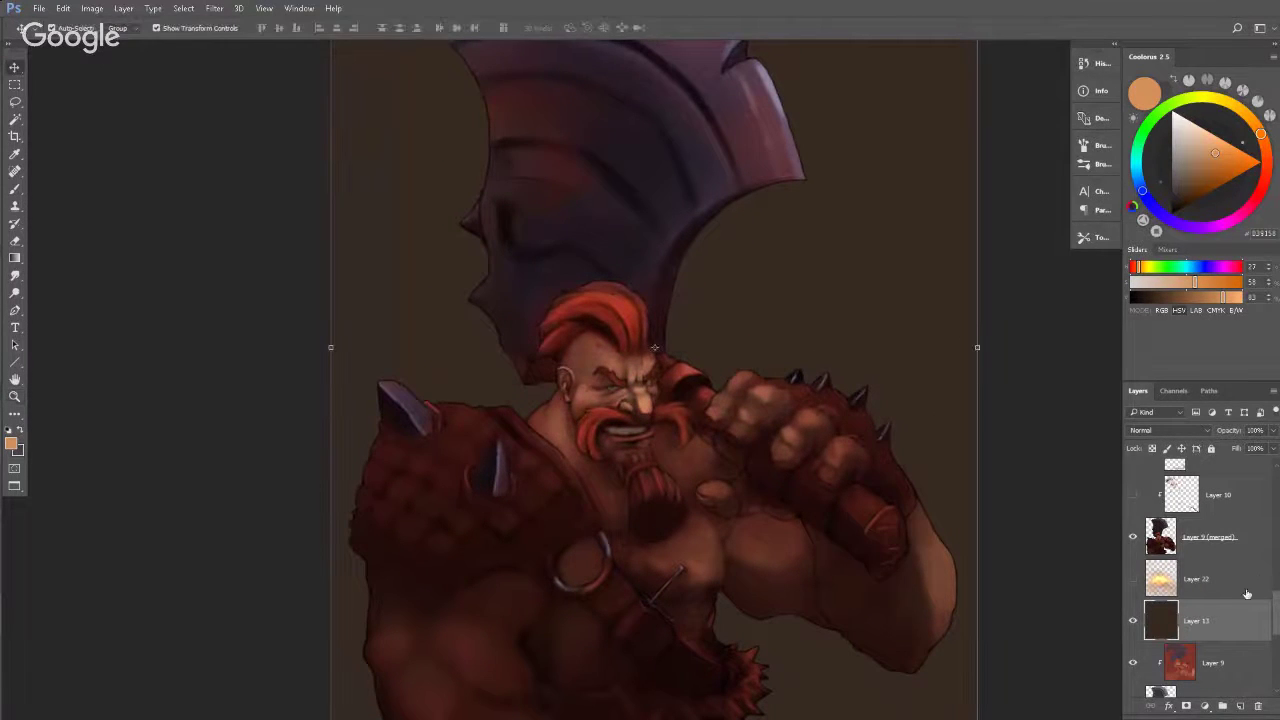
drag(1274, 616, 1274, 598)
key(z)
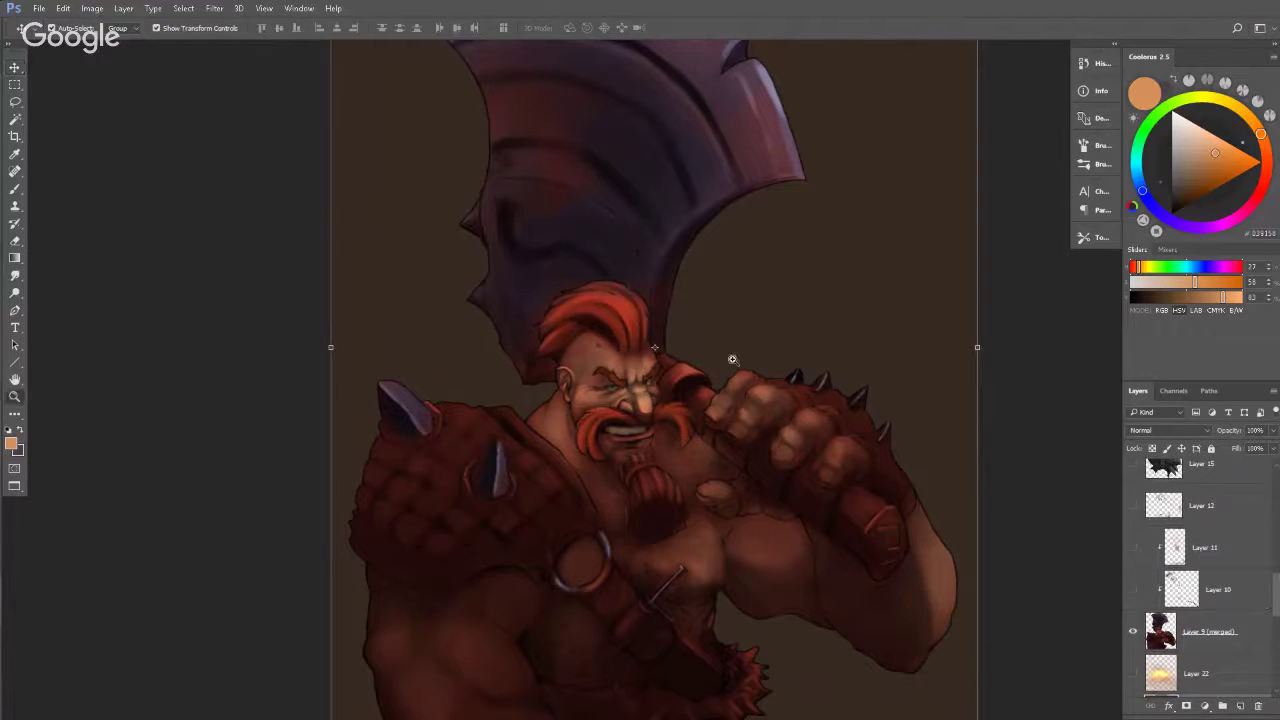
scroll(670, 400, up, 1)
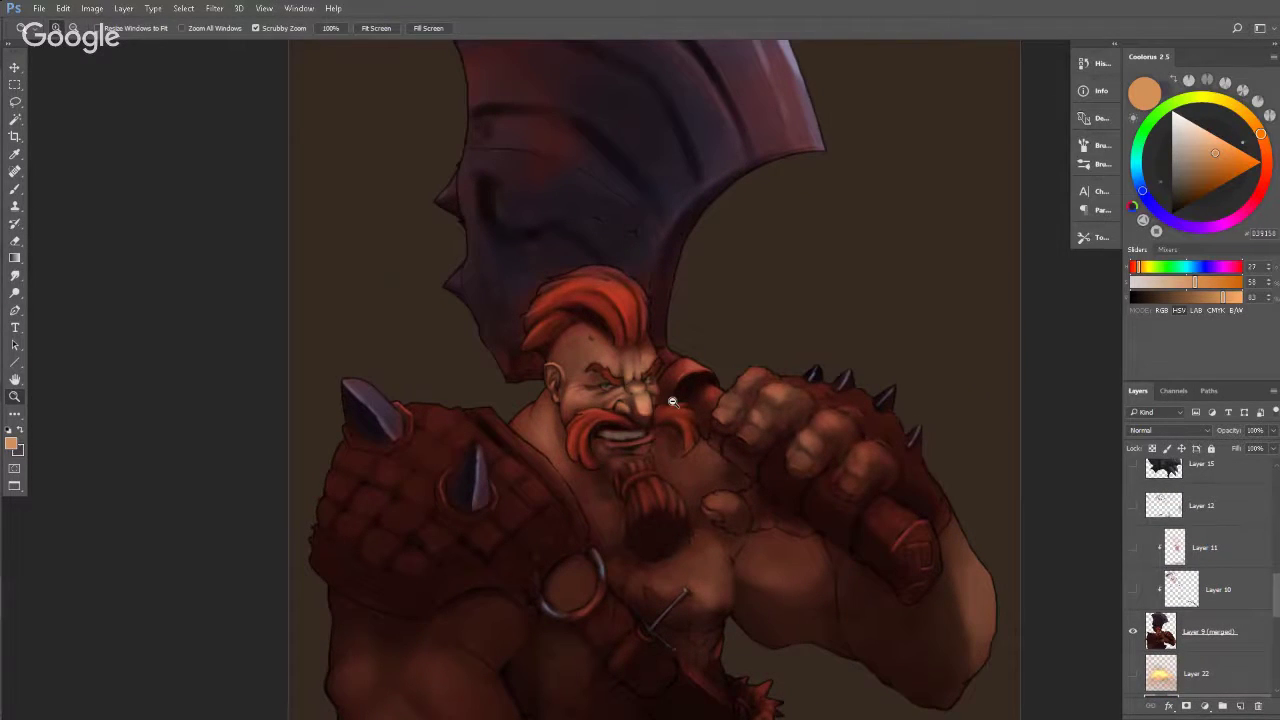
drag(673, 402, 719, 342)
scroll(750, 338, down, 1)
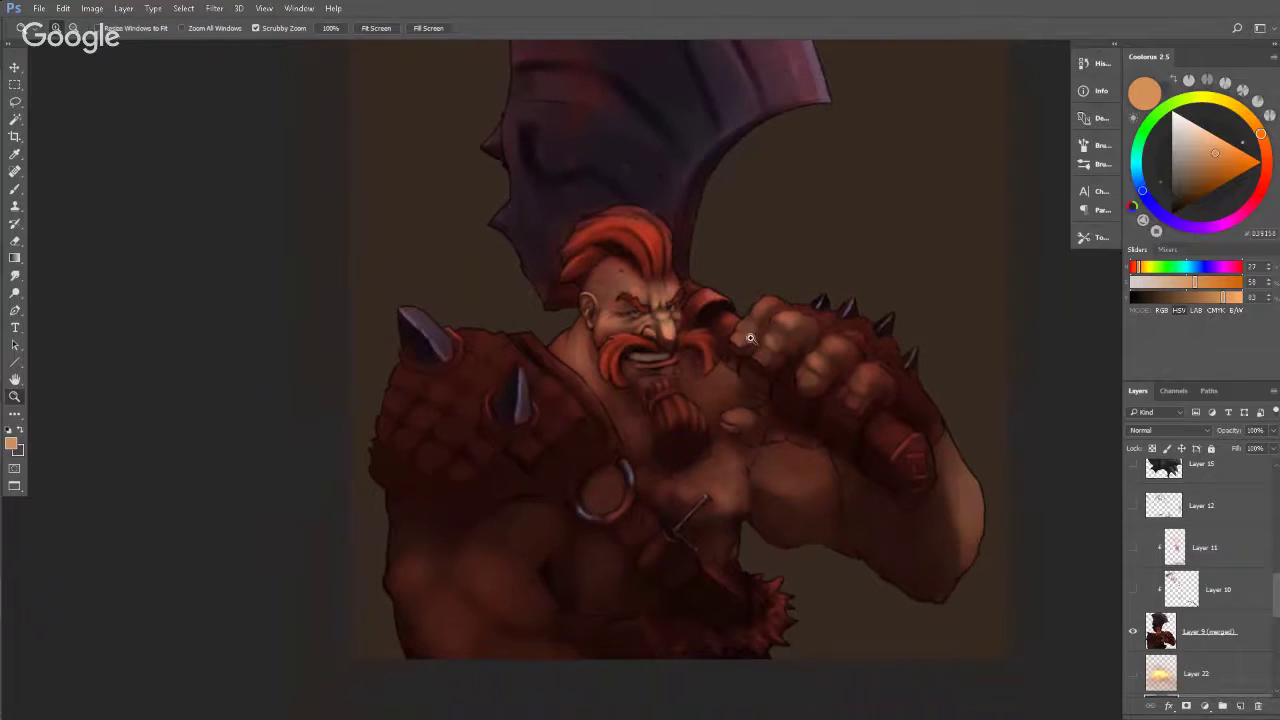
scroll(750, 338, down, 1)
scroll(755, 325, up, 3)
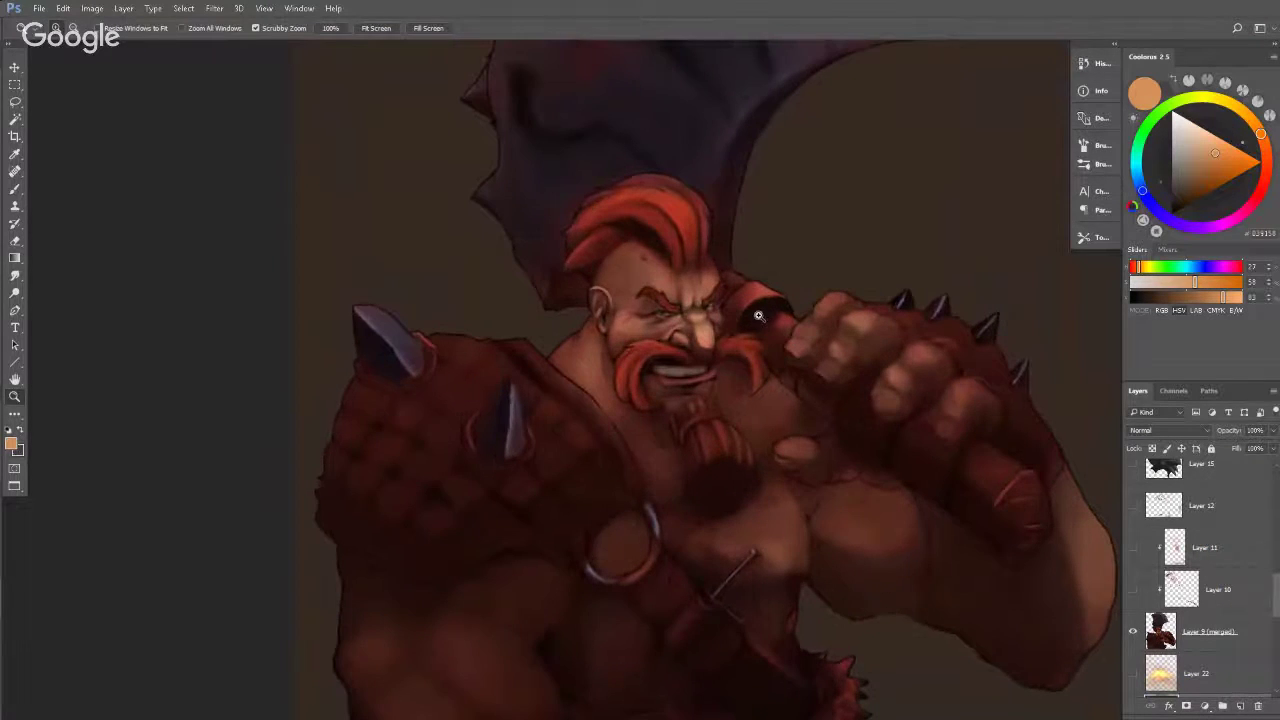
scroll(758, 316, down, 1)
Select the clipped Layer 10, compare the face with and without it close up, and leave the layer visible.
key(v)
click(1180, 592)
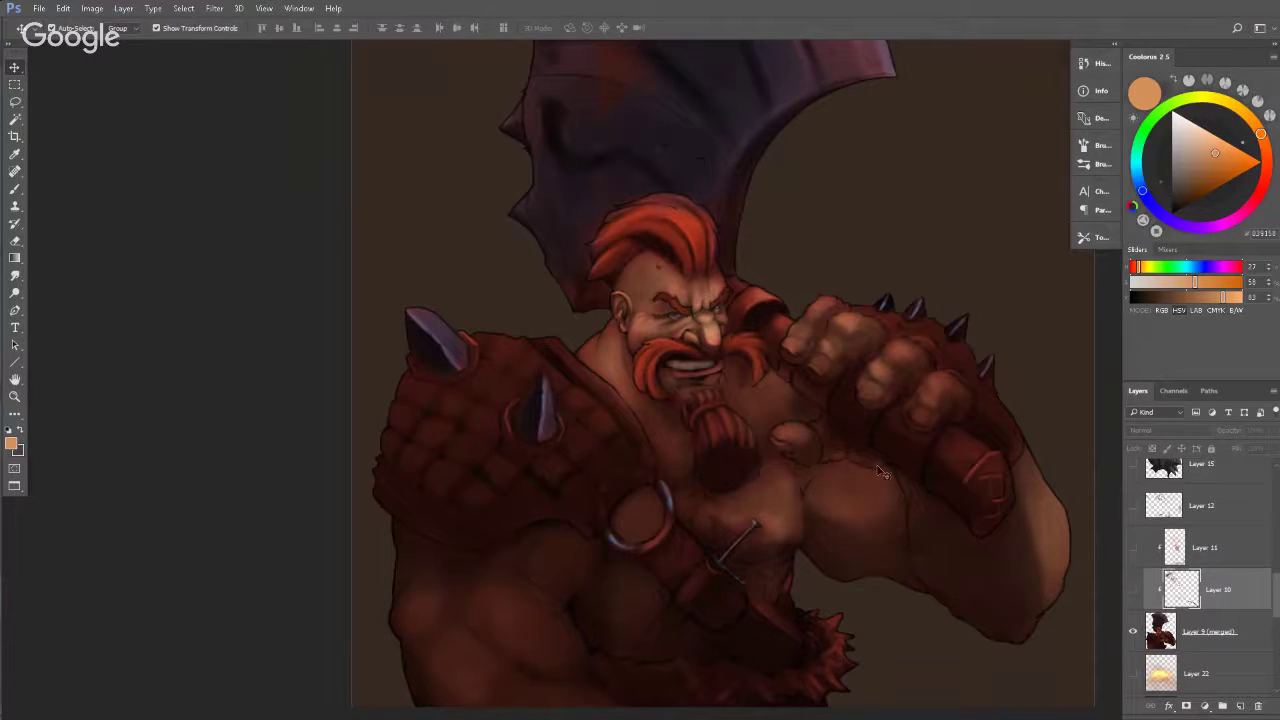
key(z)
drag(708, 316, 729, 337)
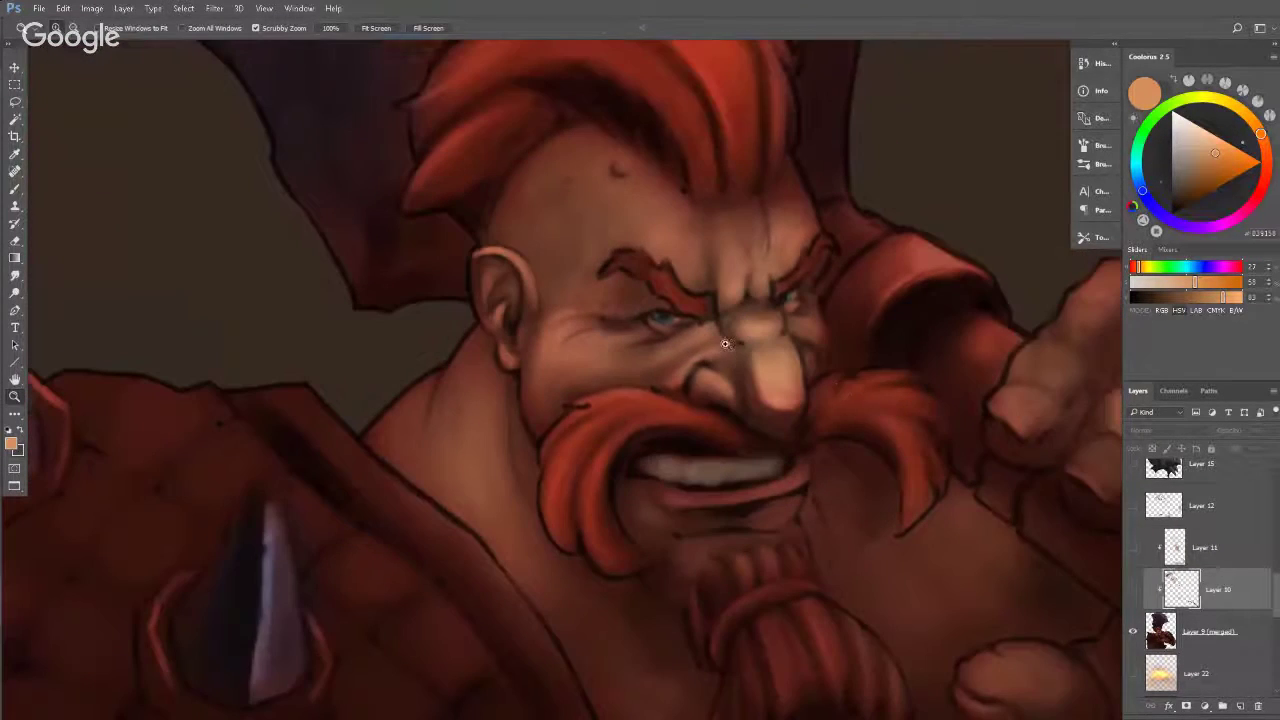
key(v)
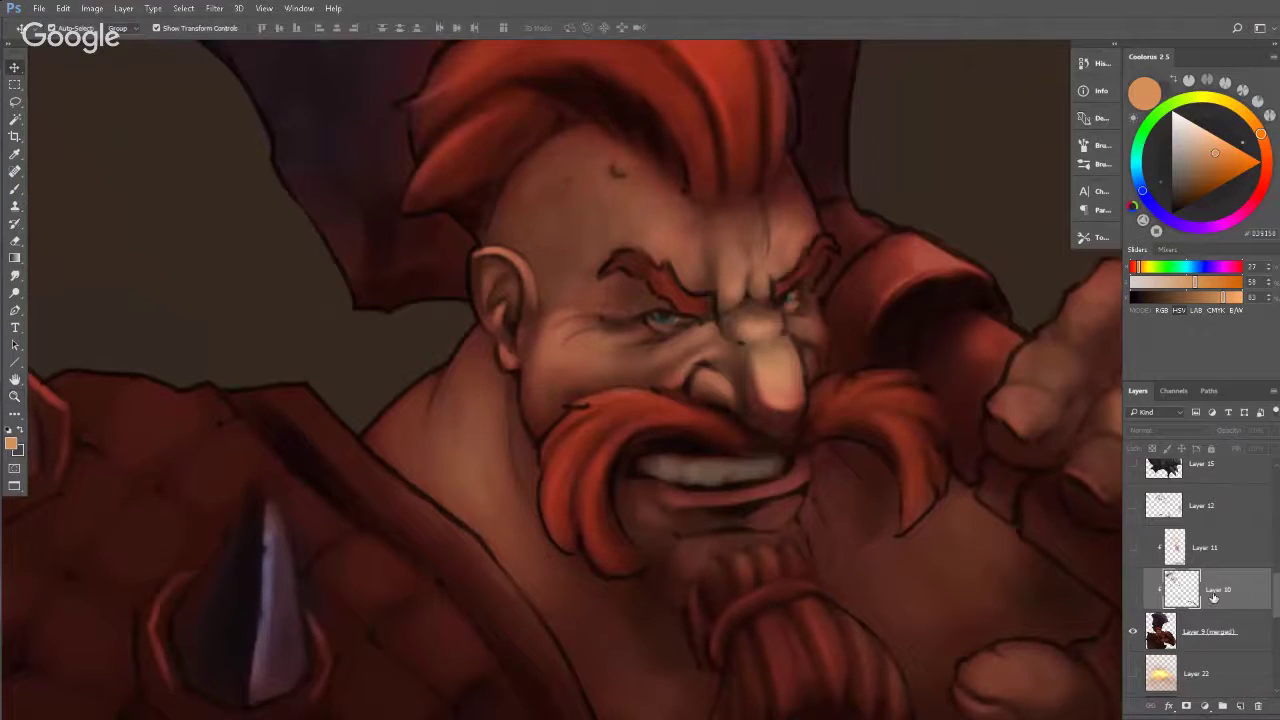
click(1133, 594)
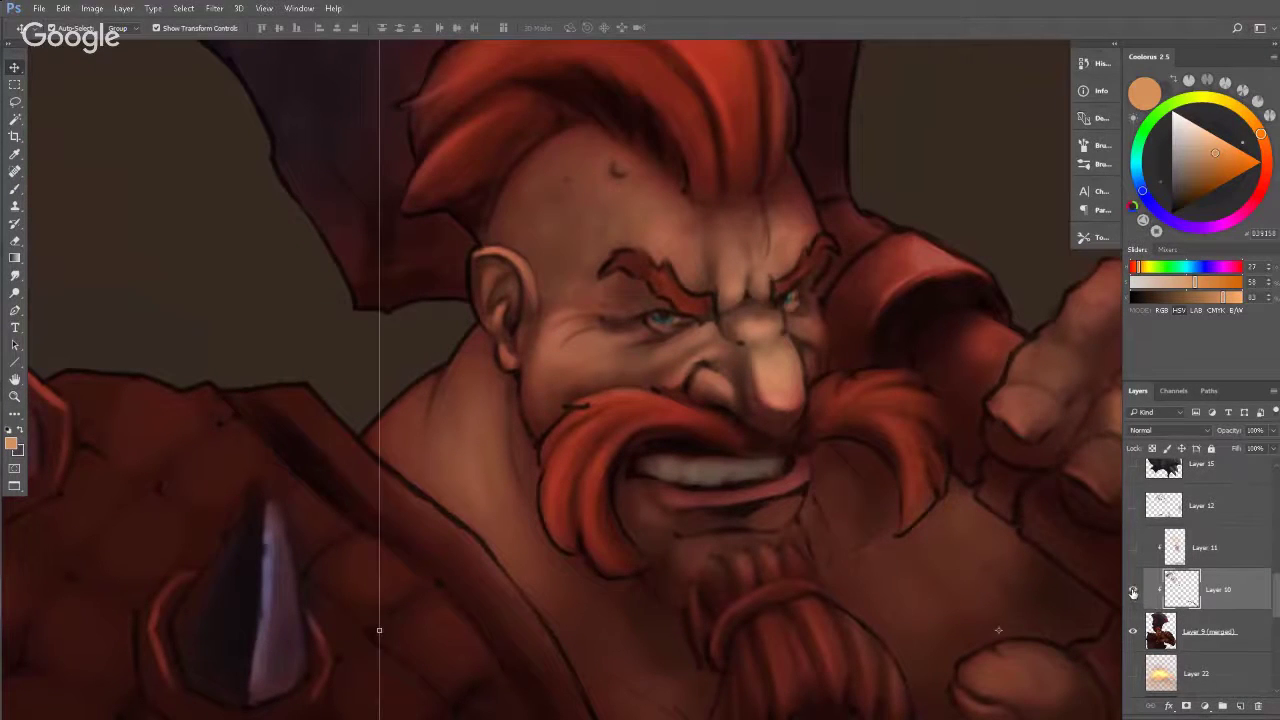
click(1133, 590)
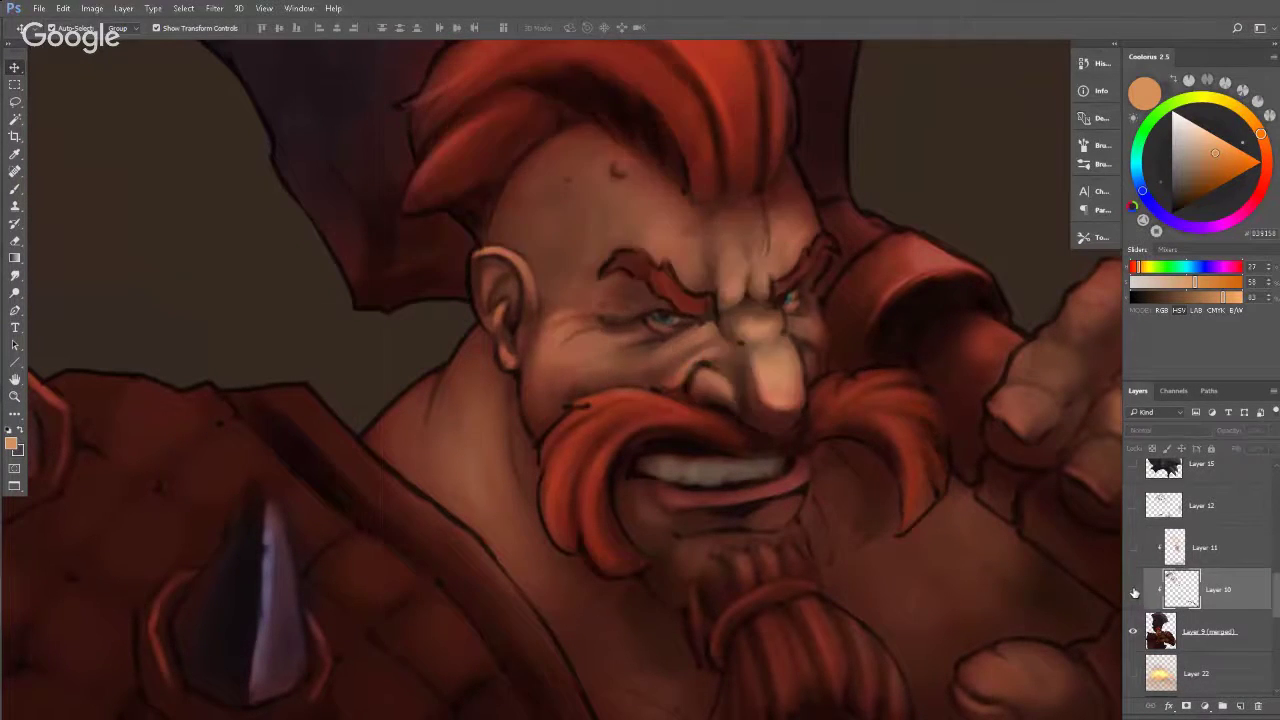
click(1133, 590)
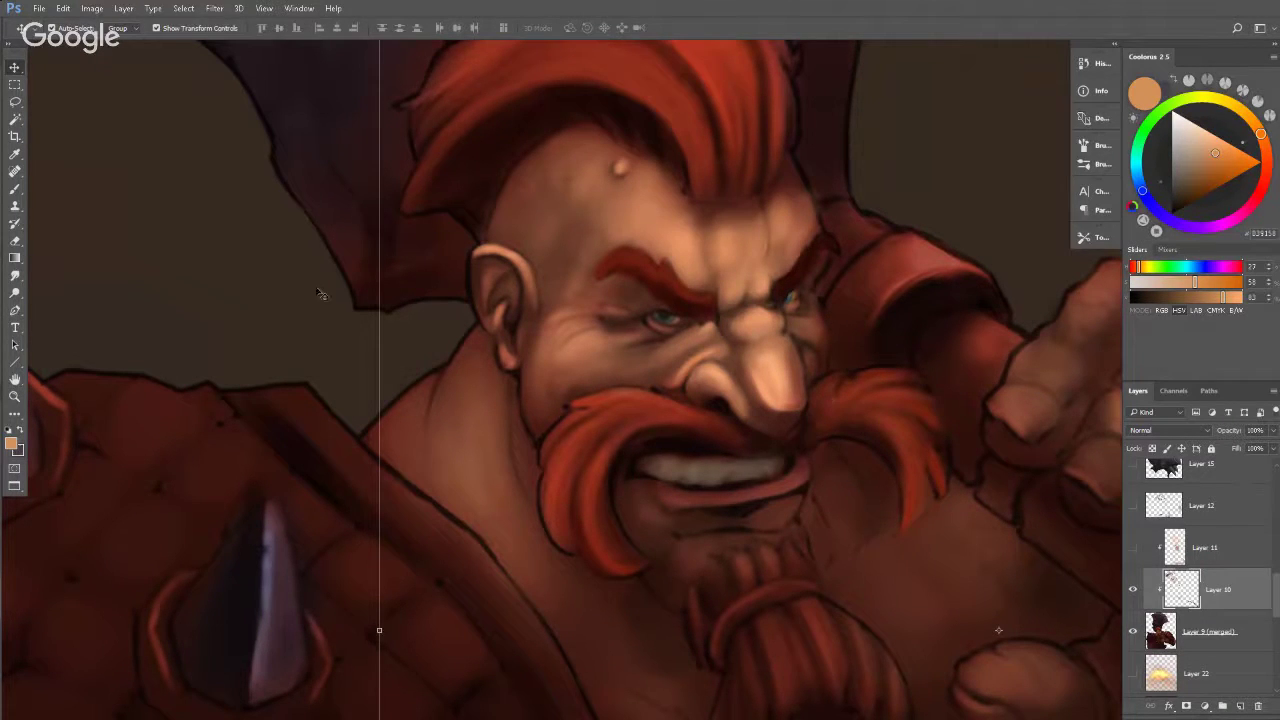
click(284, 284)
Show the clipped Layer 11 and toggle it off and on to compare its painting on the beard.
click(1133, 510)
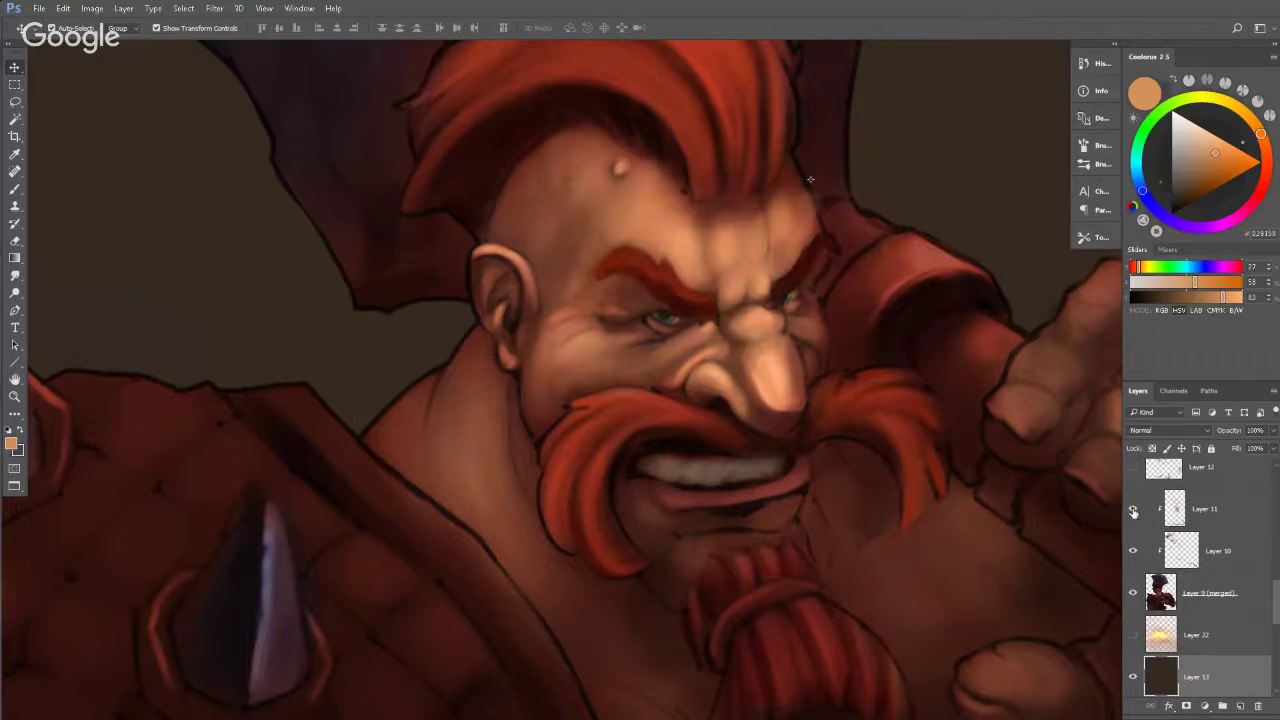
click(1133, 511)
click(1134, 511)
Show Layer 12 and toggle it off and on to compare its painting, including the pale fur trim, leaving it visible.
key(b)
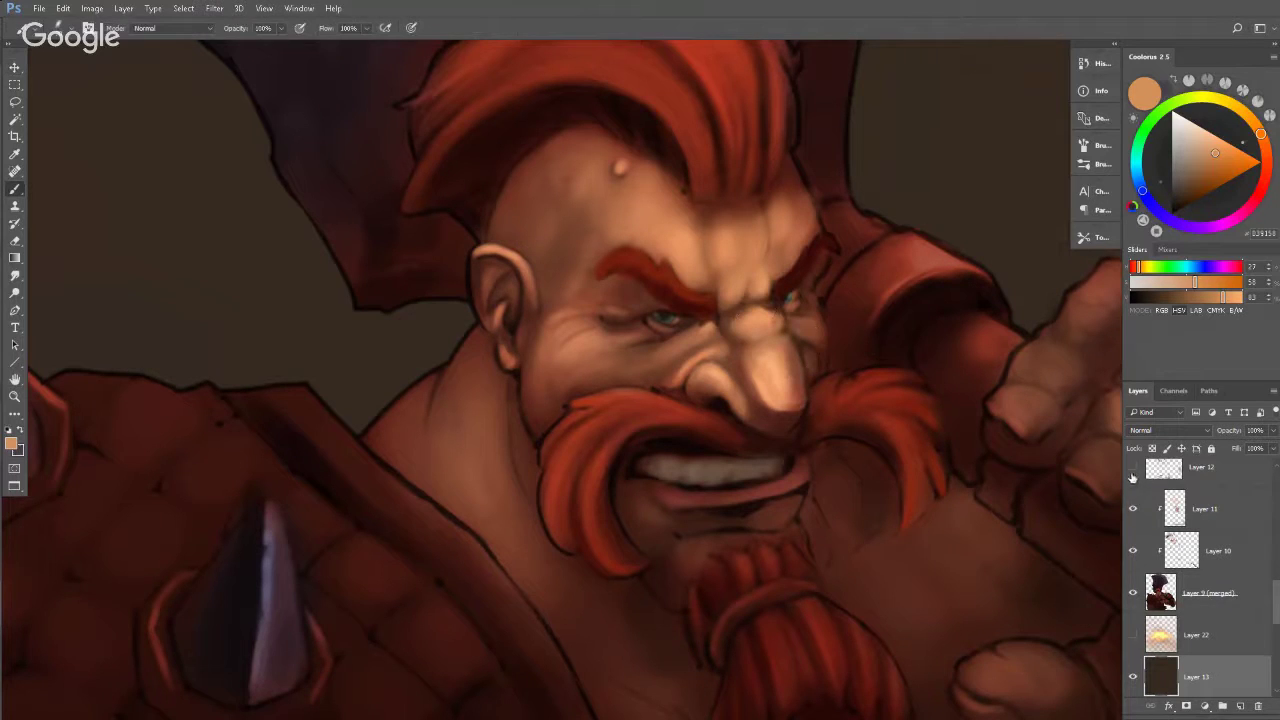
drag(931, 400, 838, 430)
drag(1274, 597, 1275, 578)
click(1135, 584)
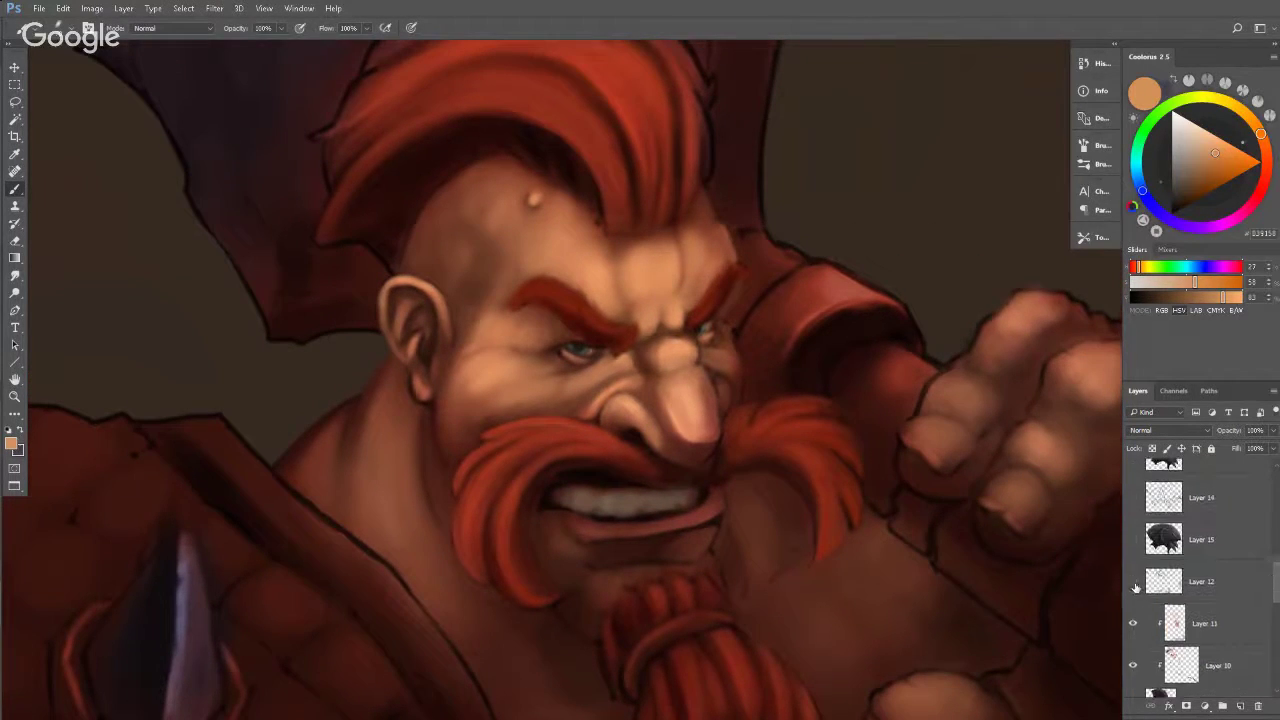
drag(792, 305, 744, 338)
click(1133, 584)
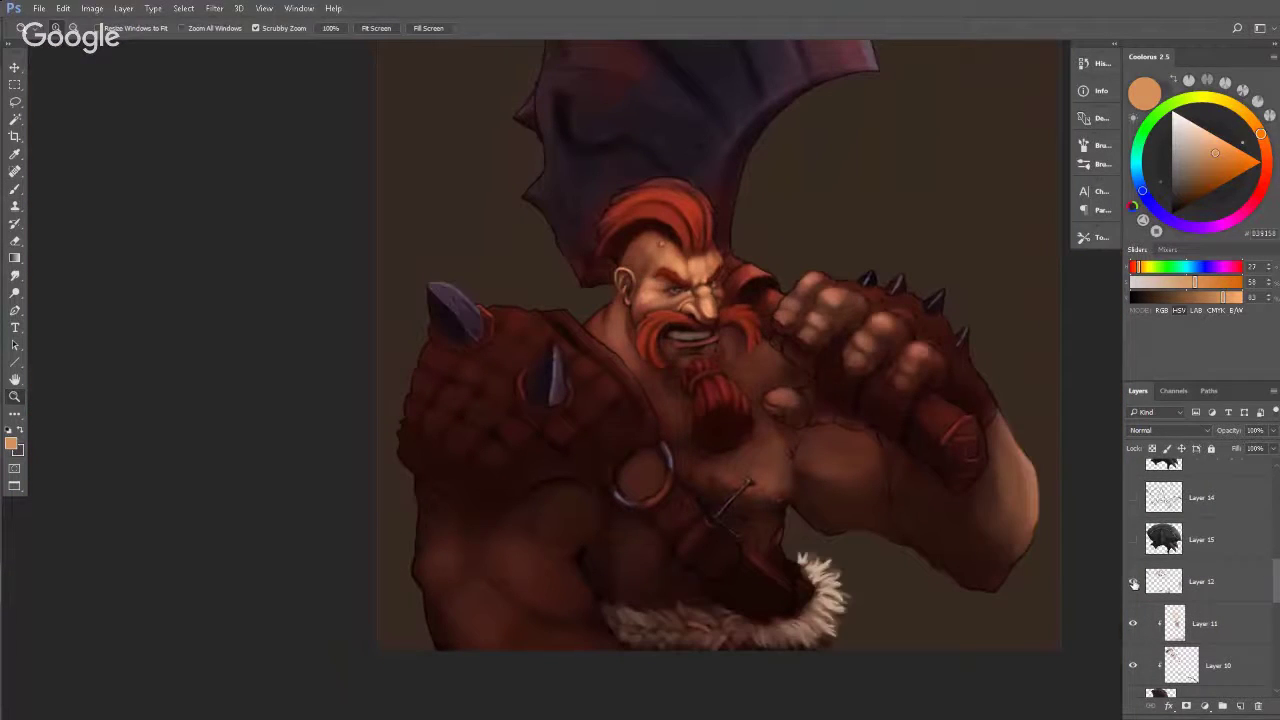
click(1135, 587)
click(1133, 585)
click(1133, 587)
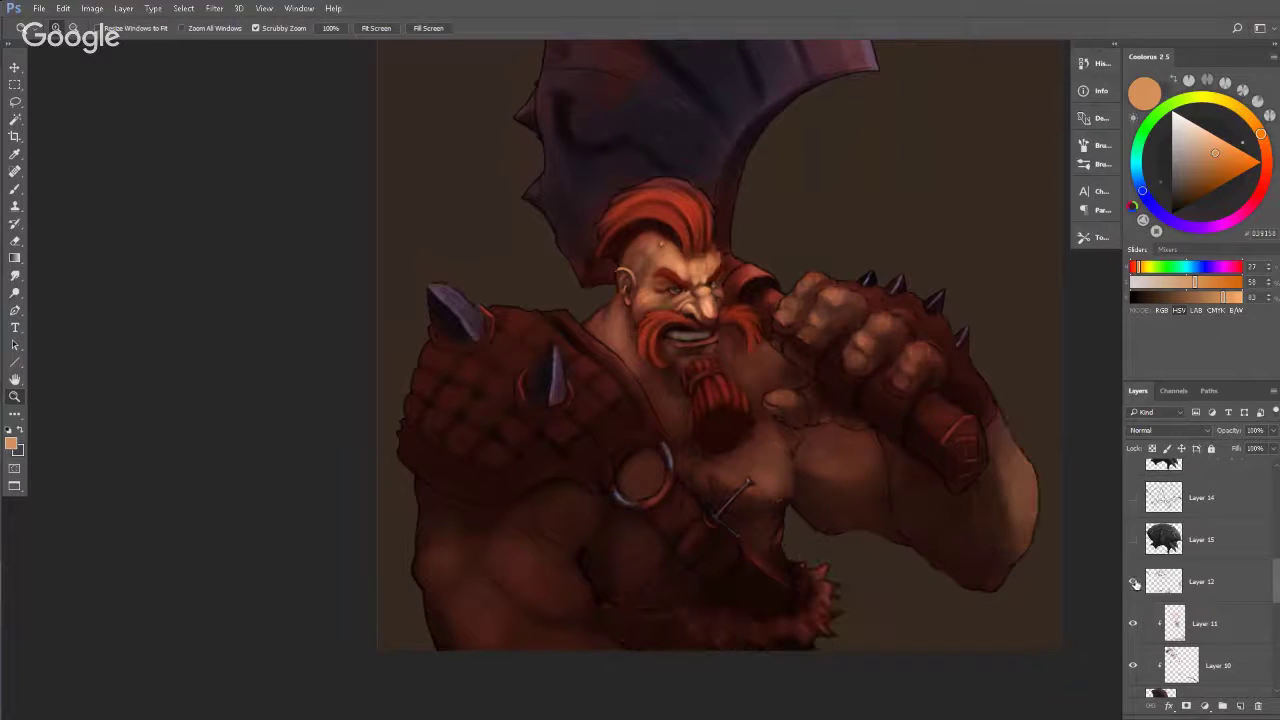
click(1133, 585)
Add a new layer above Layer 12 and set the brush colour to green.
key(b)
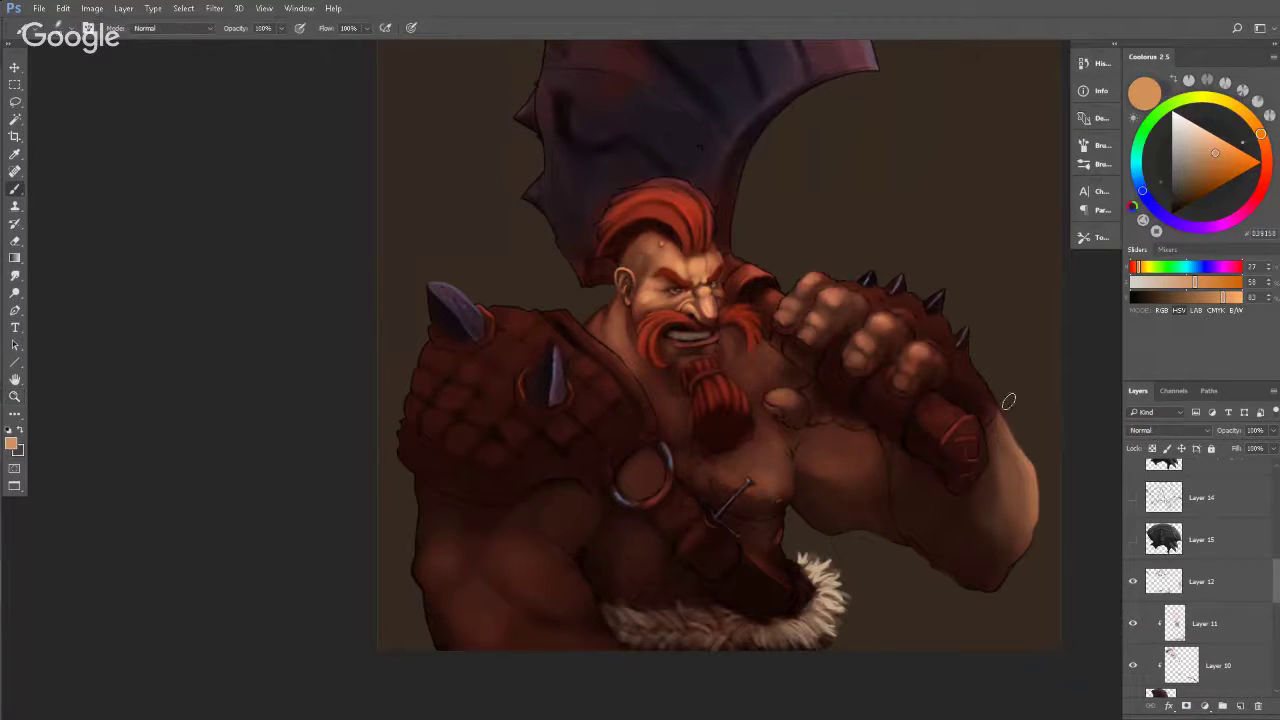
click(1202, 594)
click(1240, 706)
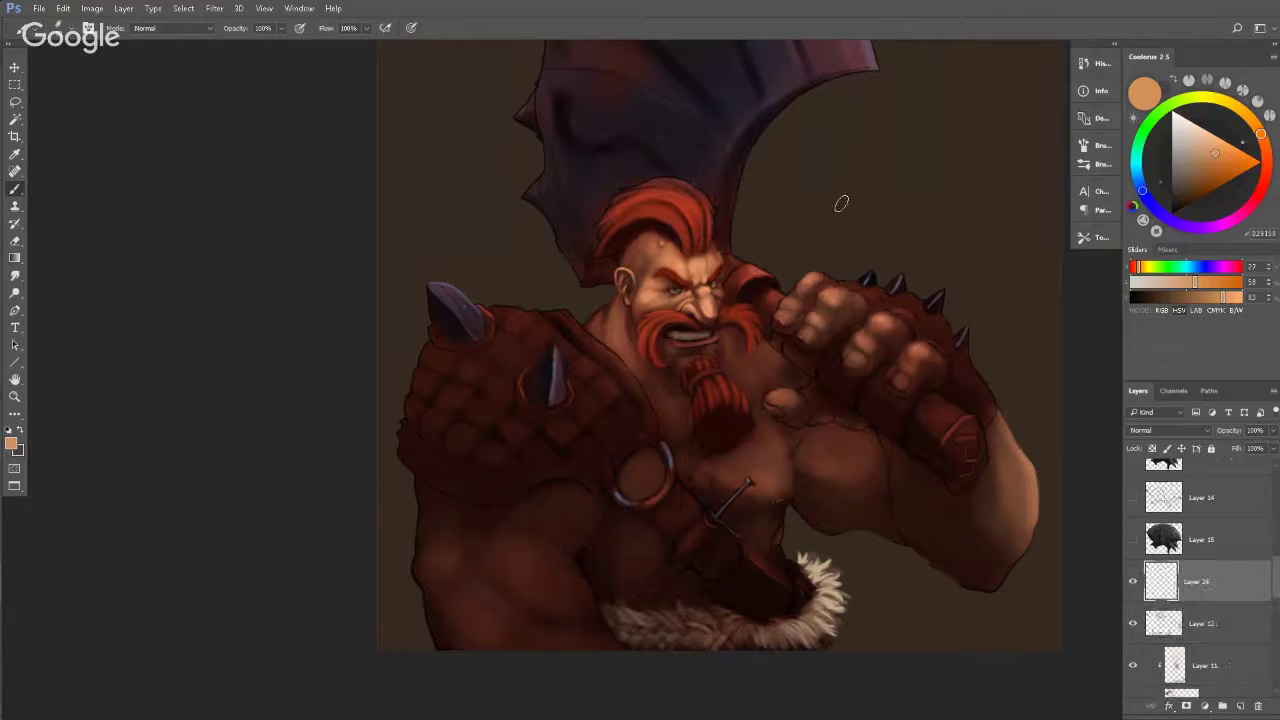
click(1207, 173)
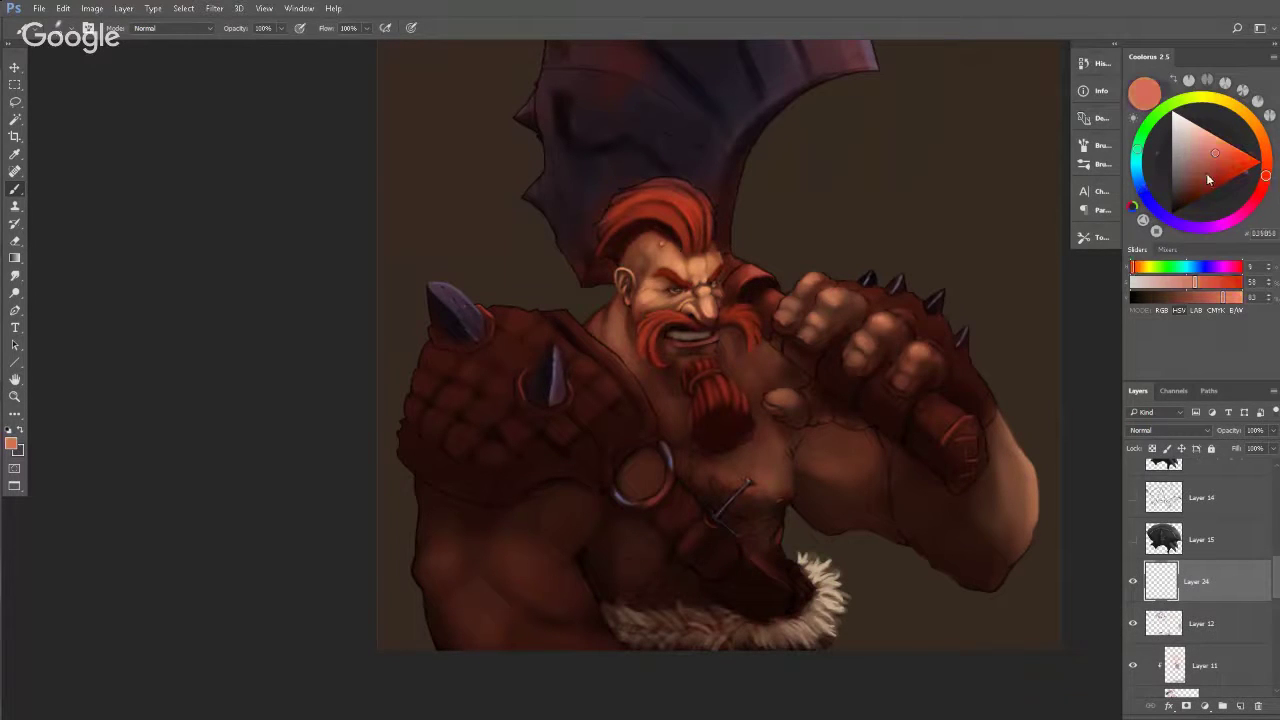
click(1145, 148)
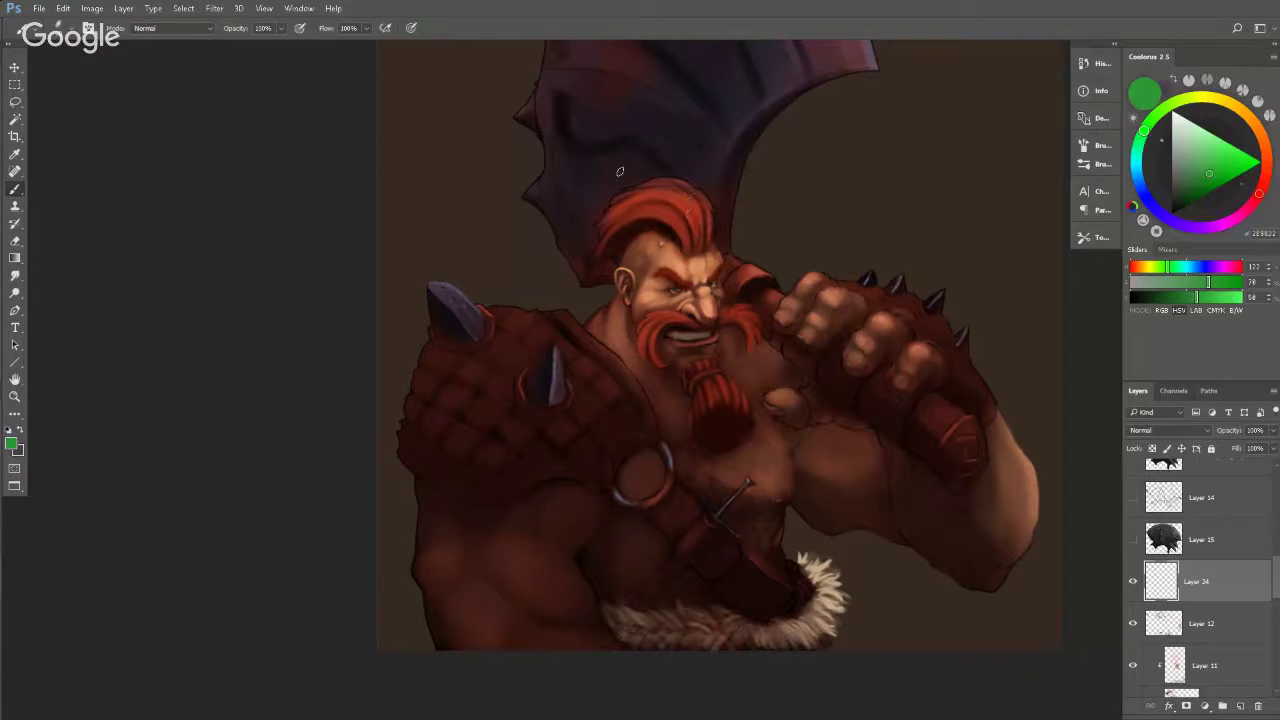
Circle the character's head in green to mark it as the focal area, and undo the annotation strokes.
mouse_move(620, 171)
mouse_down()
mouse_move(568, 296)
mouse_move(645, 410)
mouse_move(784, 433)
mouse_move(607, 208)
mouse_move(577, 214)
mouse_move(625, 375)
mouse_move(737, 365)
mouse_move(754, 246)
mouse_move(630, 148)
mouse_move(600, 184)
mouse_up()
key(ctrl+alt+z)
key(ctrl+alt+z)
key(z)
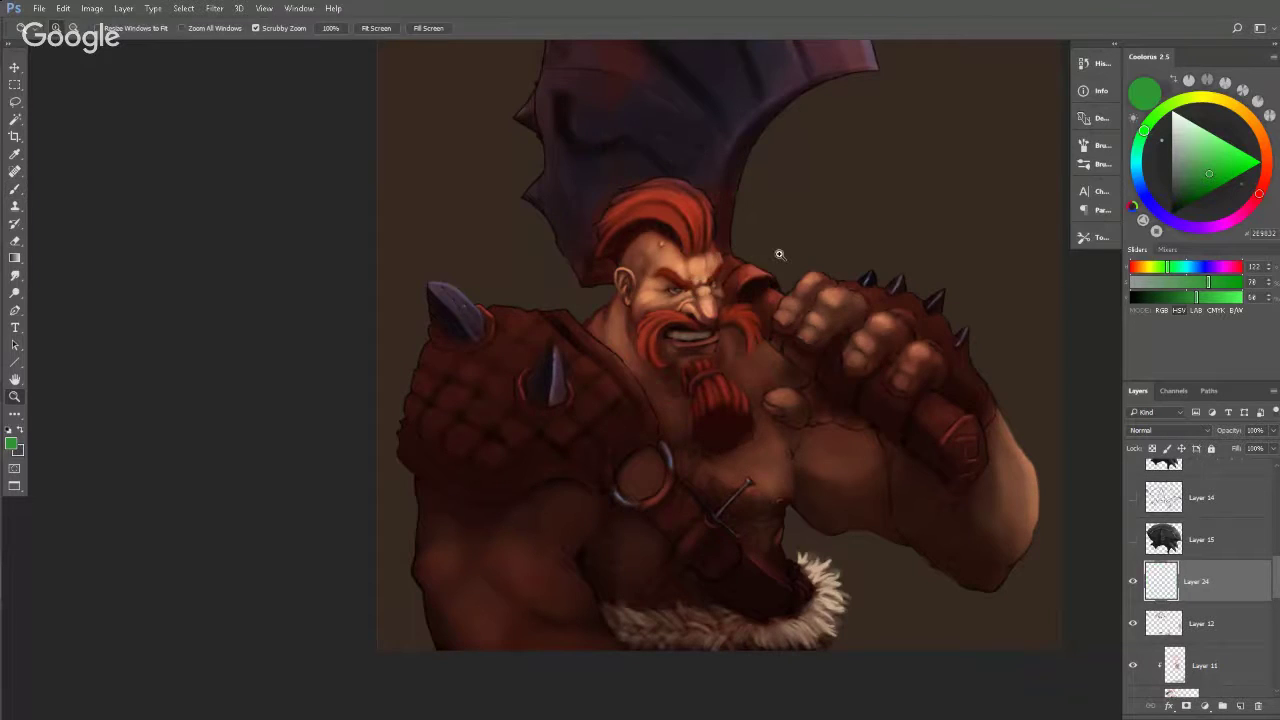
mouse_move(778, 255)
mouse_down()
mouse_move(686, 258)
mouse_move(748, 266)
mouse_up()
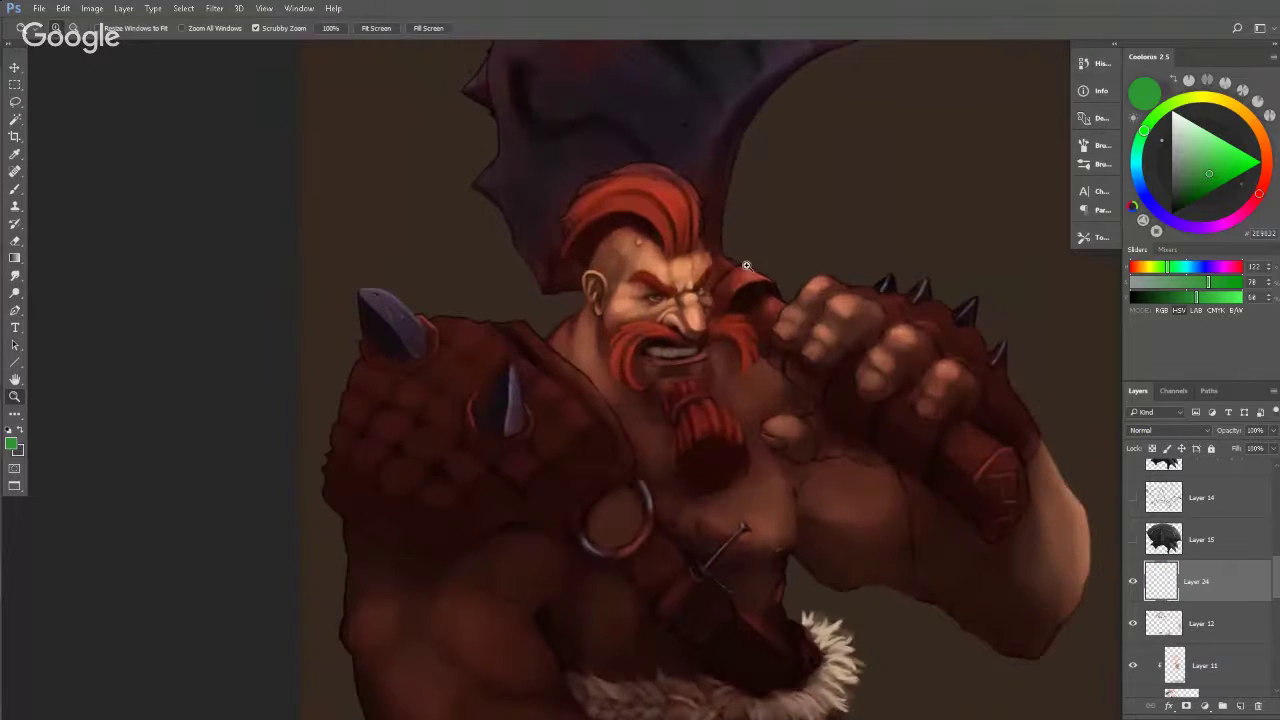
key(b)
mouse_move(593, 135)
mouse_down()
mouse_move(542, 290)
mouse_move(677, 472)
mouse_move(796, 258)
mouse_move(710, 143)
mouse_move(615, 119)
mouse_move(540, 268)
mouse_up()
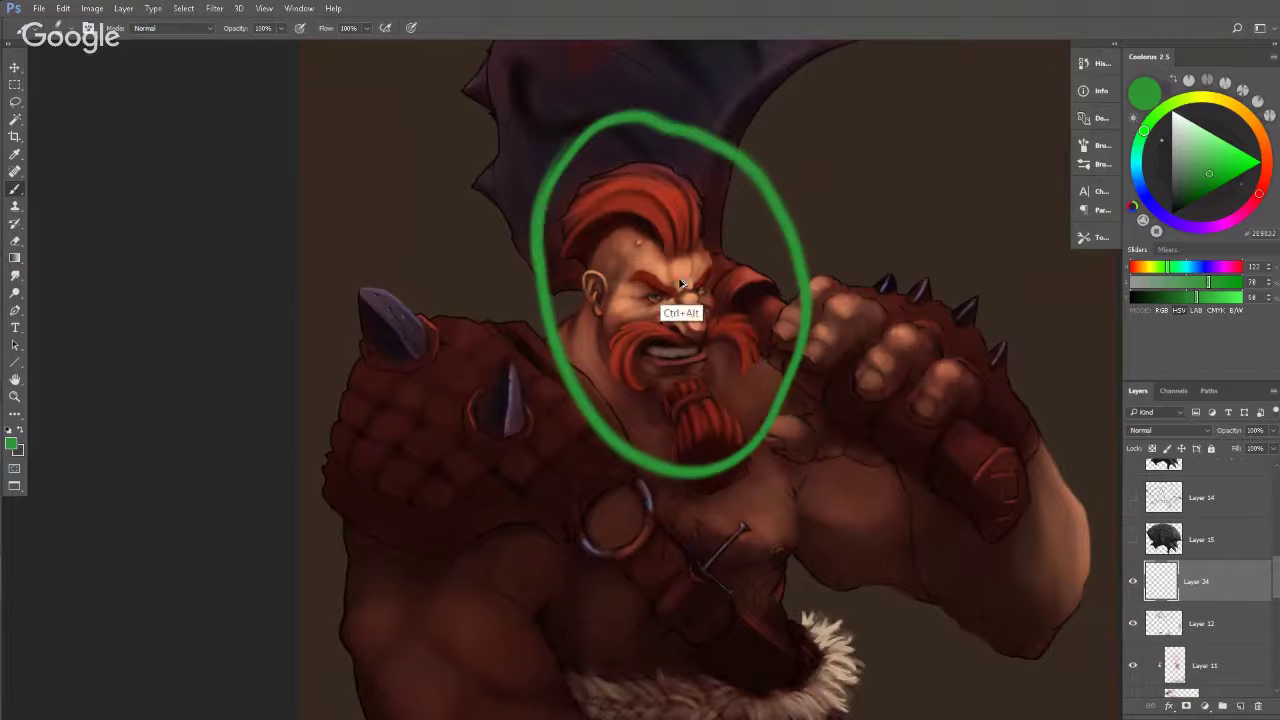
key(ctrl+alt+z)
Examine the chest, straps and shoulder armour, and the painted detail of the face close up.
key(z)
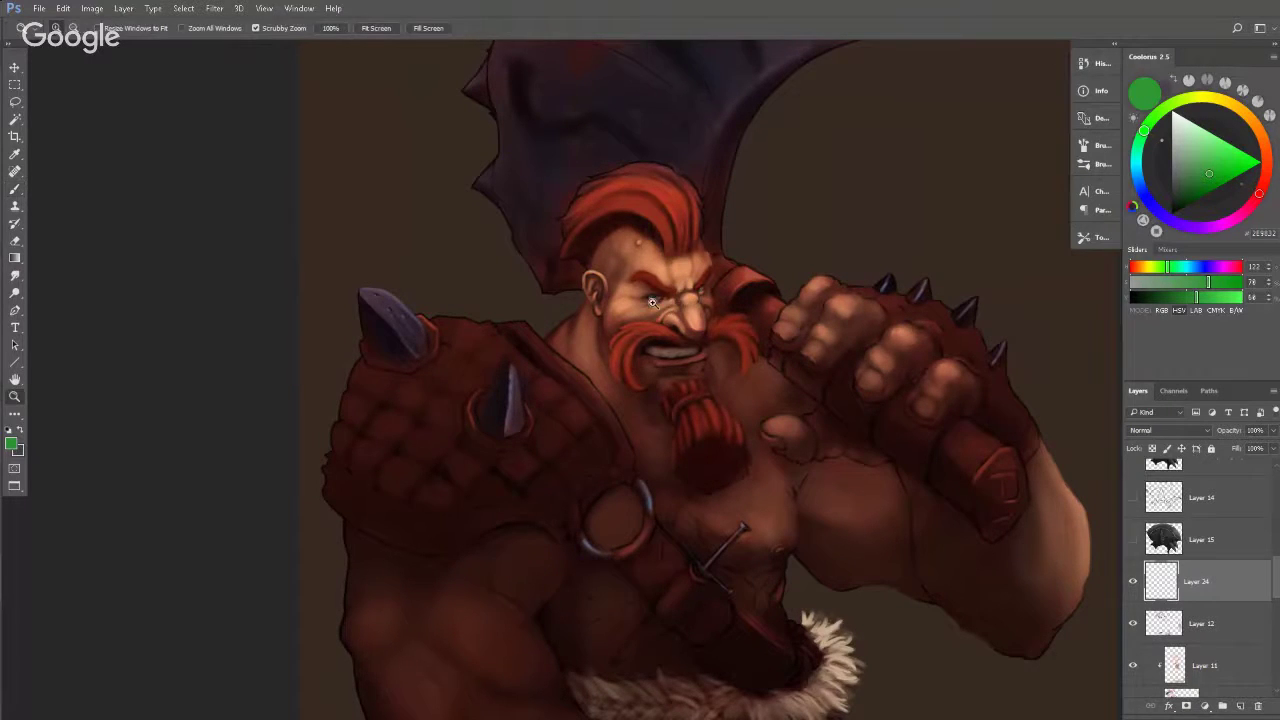
mouse_move(660, 303)
mouse_down()
mouse_move(762, 310)
mouse_move(704, 322)
mouse_up()
drag(720, 387, 747, 184)
drag(732, 361, 740, 329)
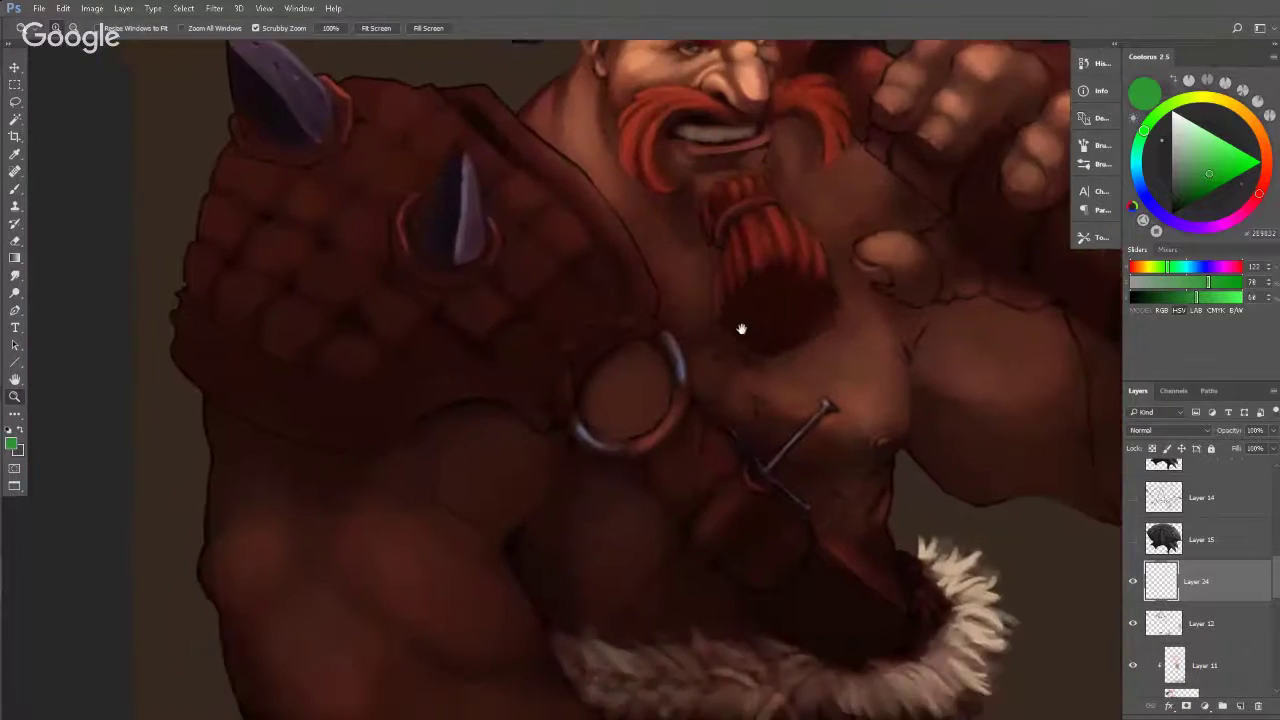
drag(802, 284, 670, 411)
drag(862, 495, 743, 397)
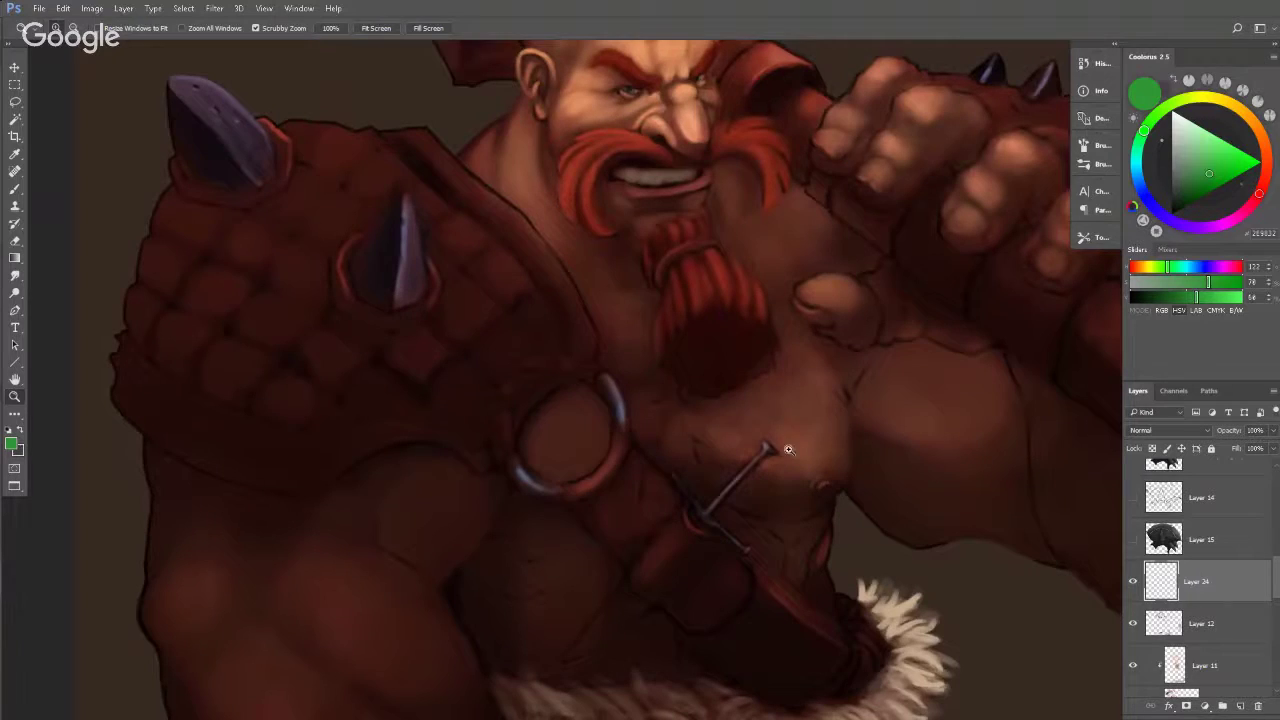
drag(774, 369, 751, 423)
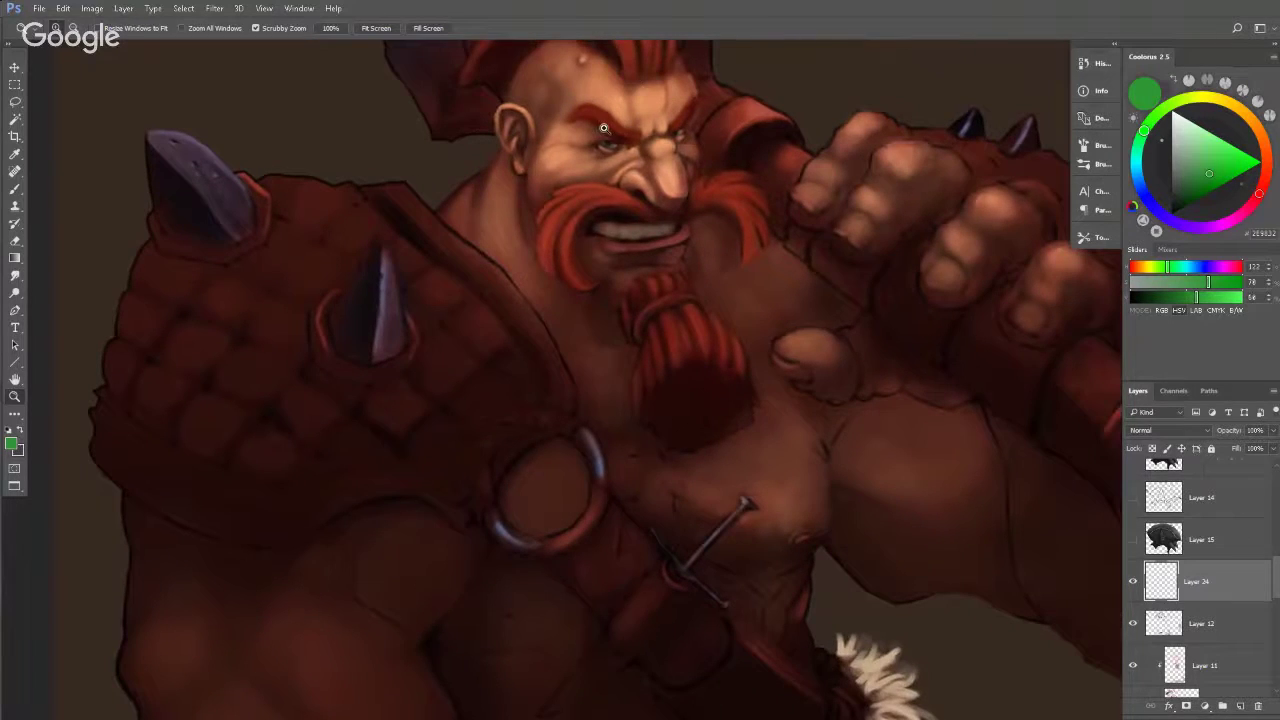
drag(605, 129, 694, 120)
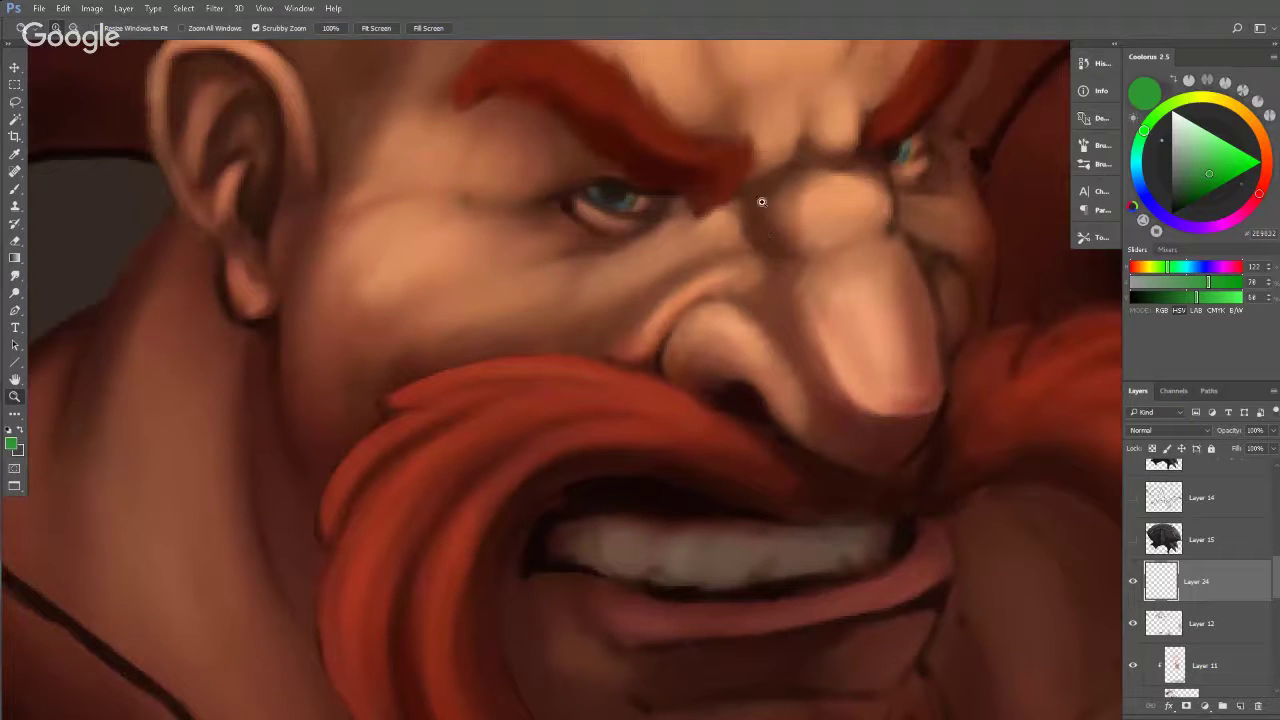
drag(795, 243, 645, 330)
drag(820, 315, 731, 340)
drag(738, 390, 752, 256)
drag(758, 248, 689, 426)
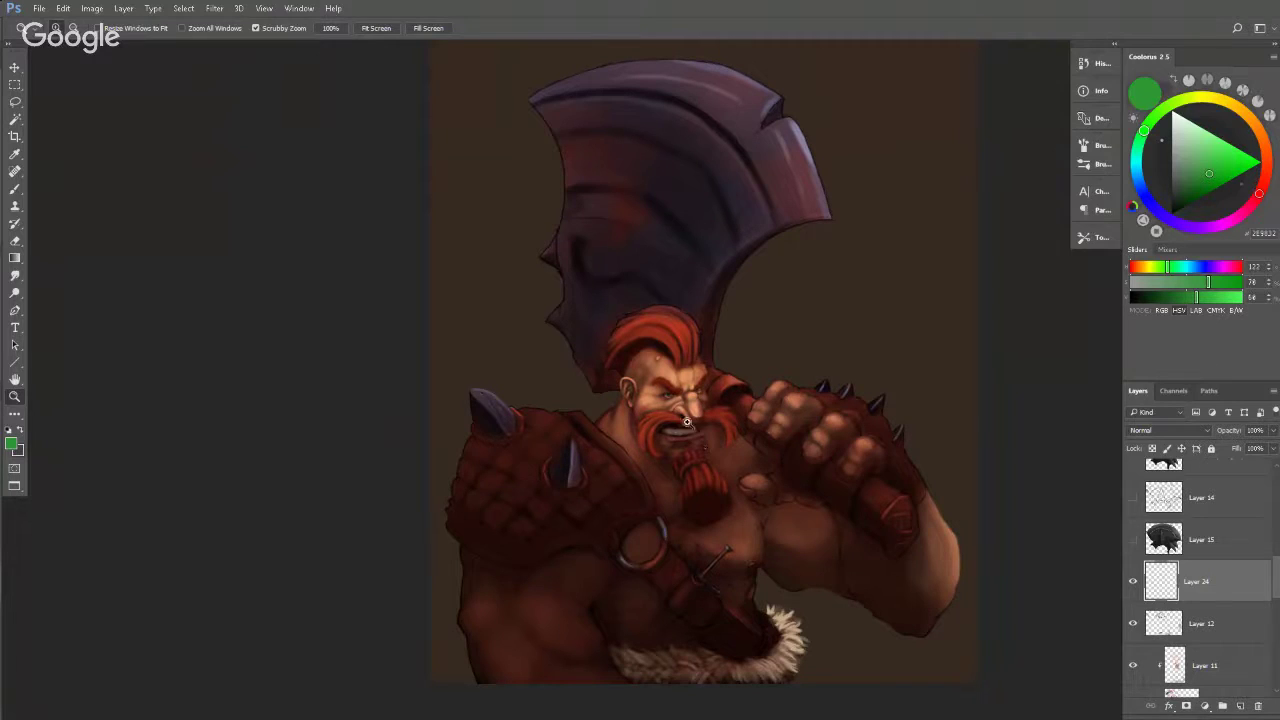
Compare the face's level of detail with the rest of the figure at close and distant zoom levels.
drag(662, 462, 683, 457)
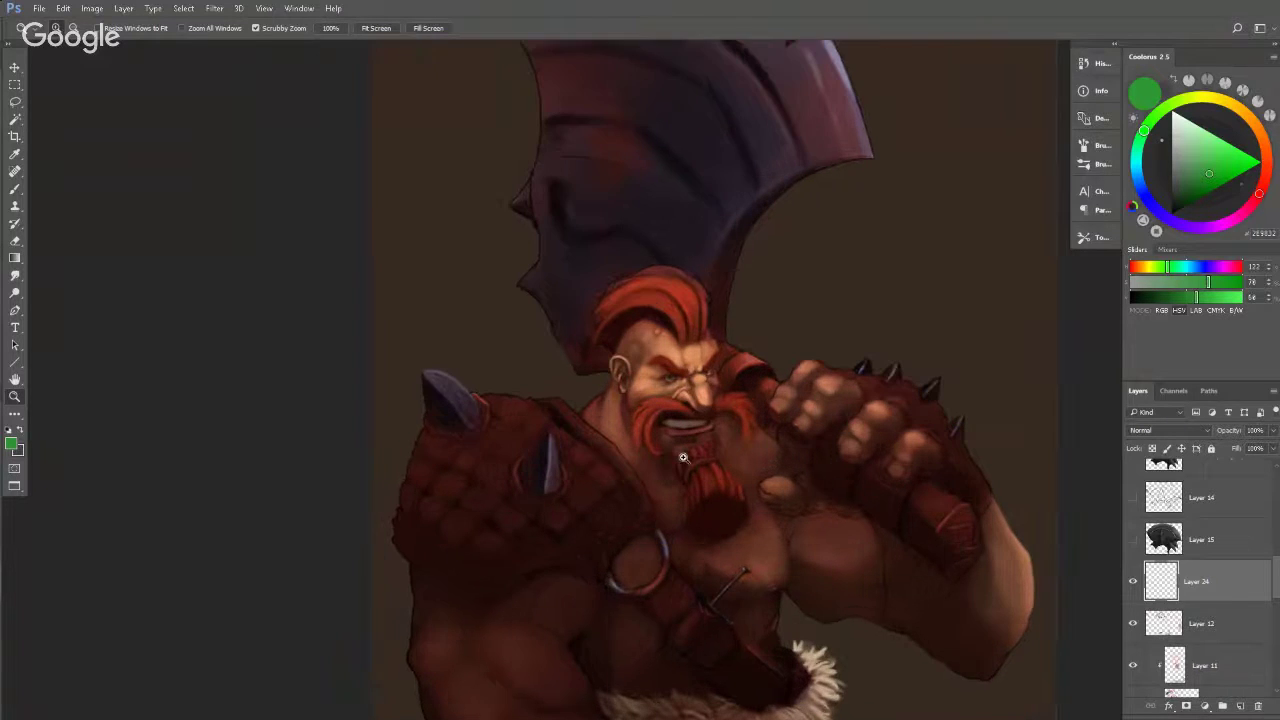
scroll(683, 457, up, 3)
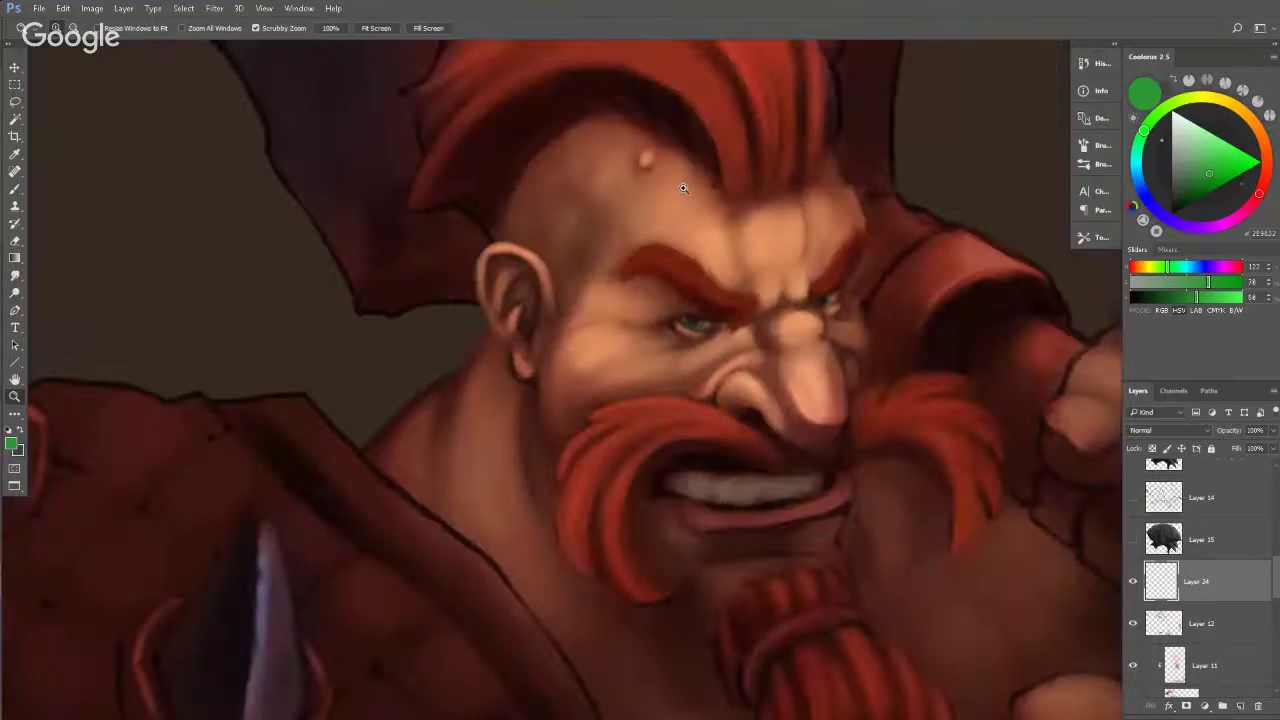
scroll(683, 188, down, 4)
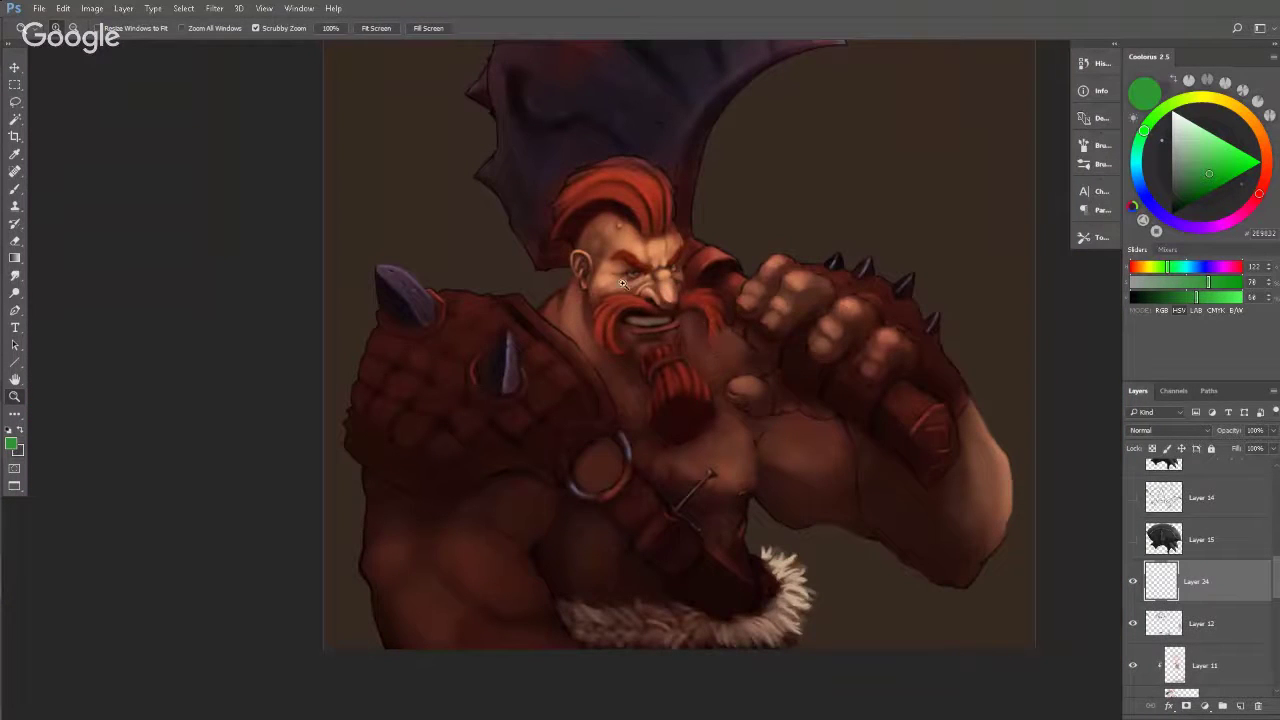
scroll(646, 231, up, 3)
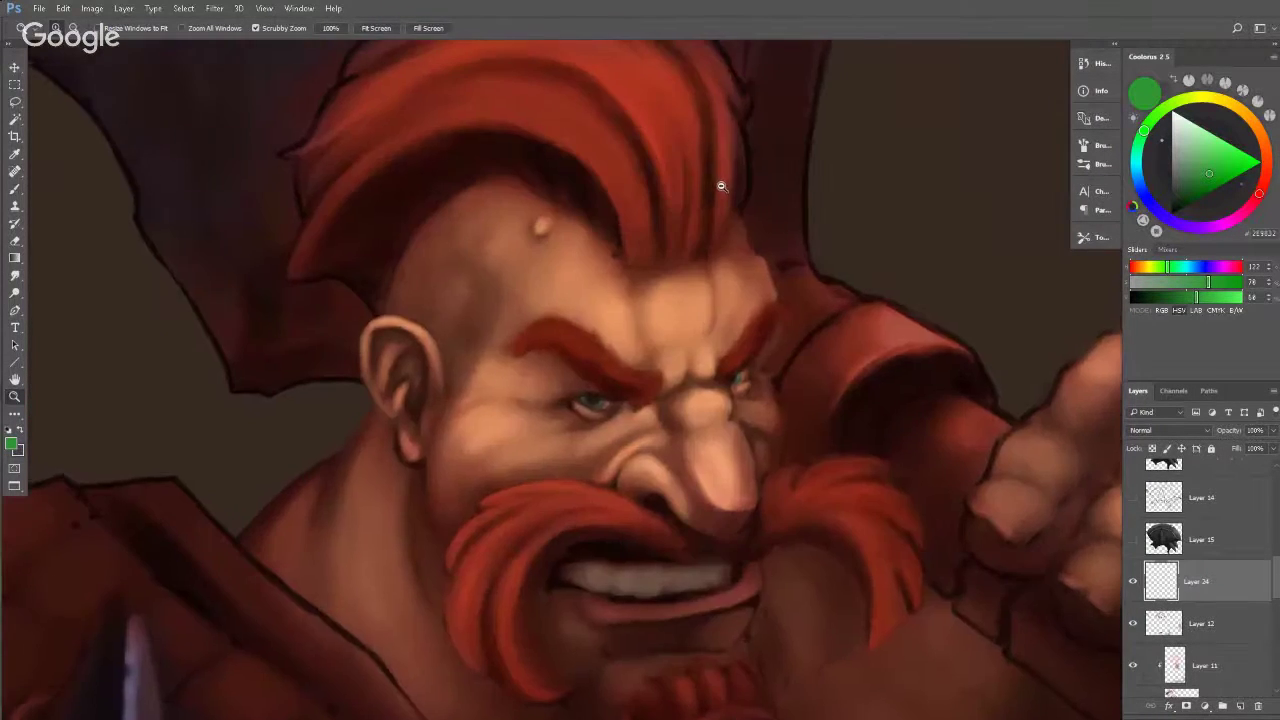
scroll(671, 206, down, 2)
scroll(671, 206, down, 3)
scroll(729, 337, up, 3)
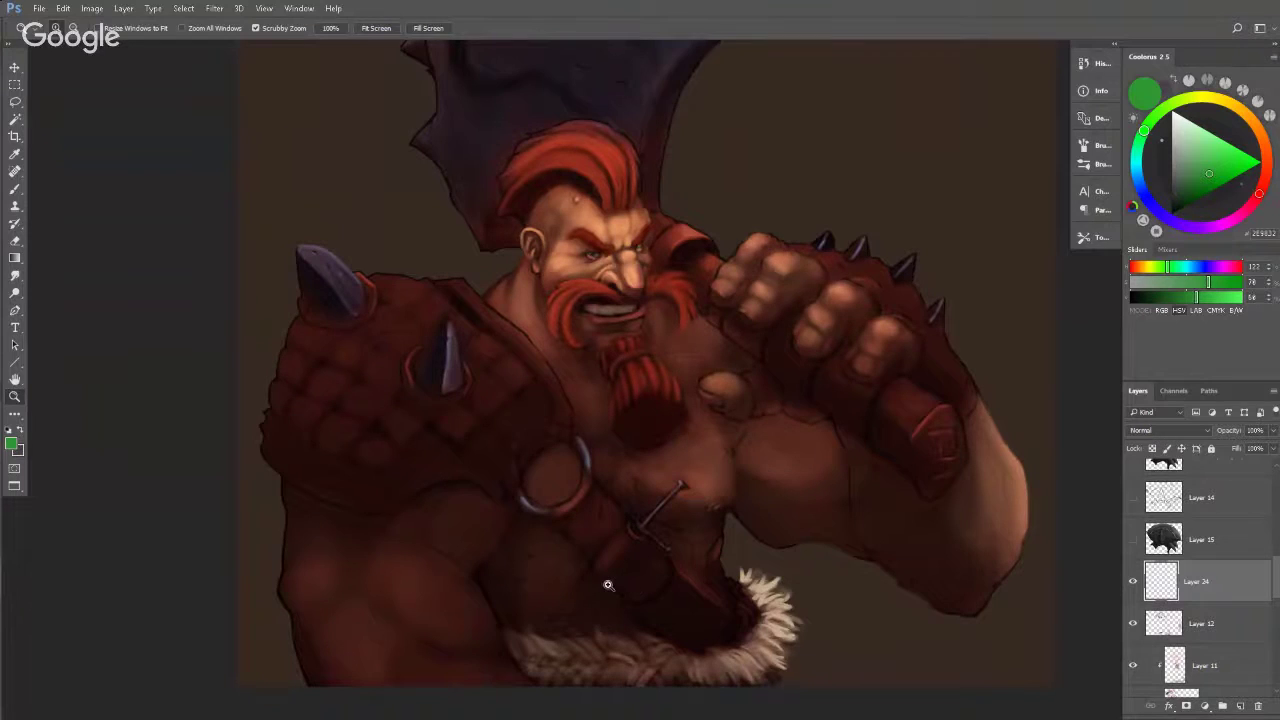
scroll(630, 580, up, 2)
scroll(641, 578, down, 2)
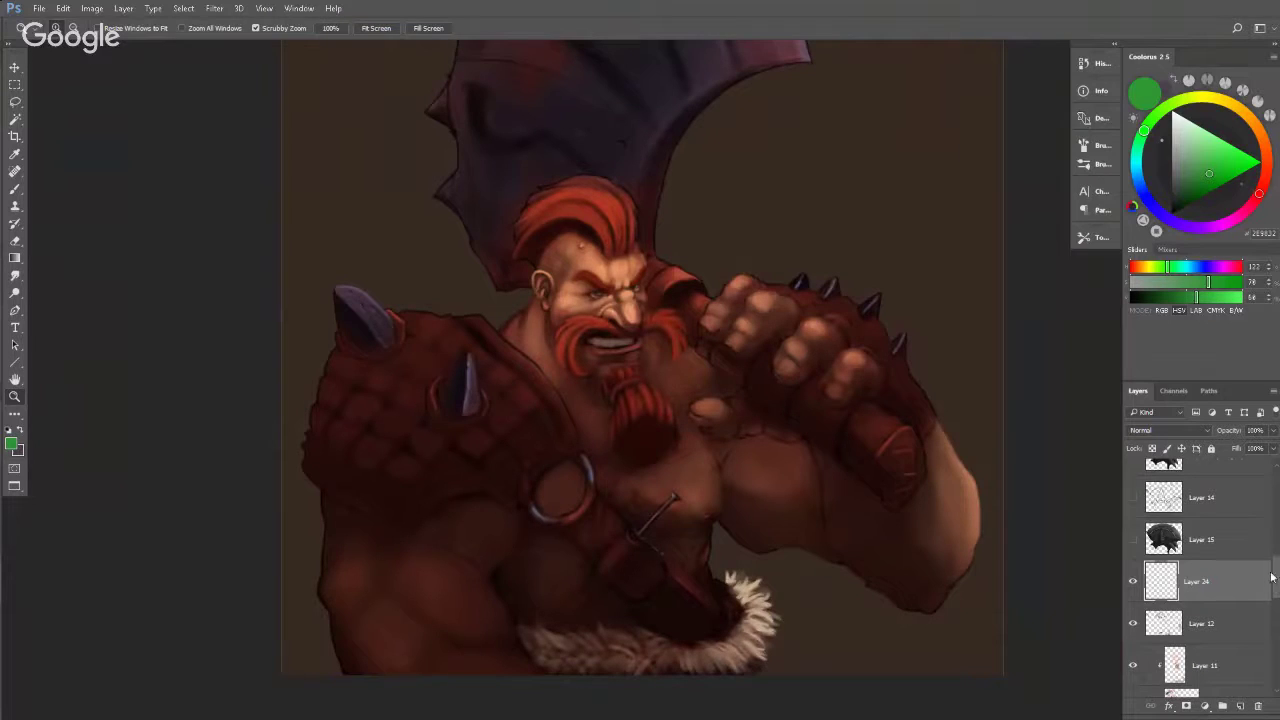
Show Layer 12 (merged), compare the figure with and without it, and select it while it is visible.
mouse_move(1276, 577)
mouse_down()
mouse_move(1273, 560)
mouse_move(1273, 575)
mouse_up()
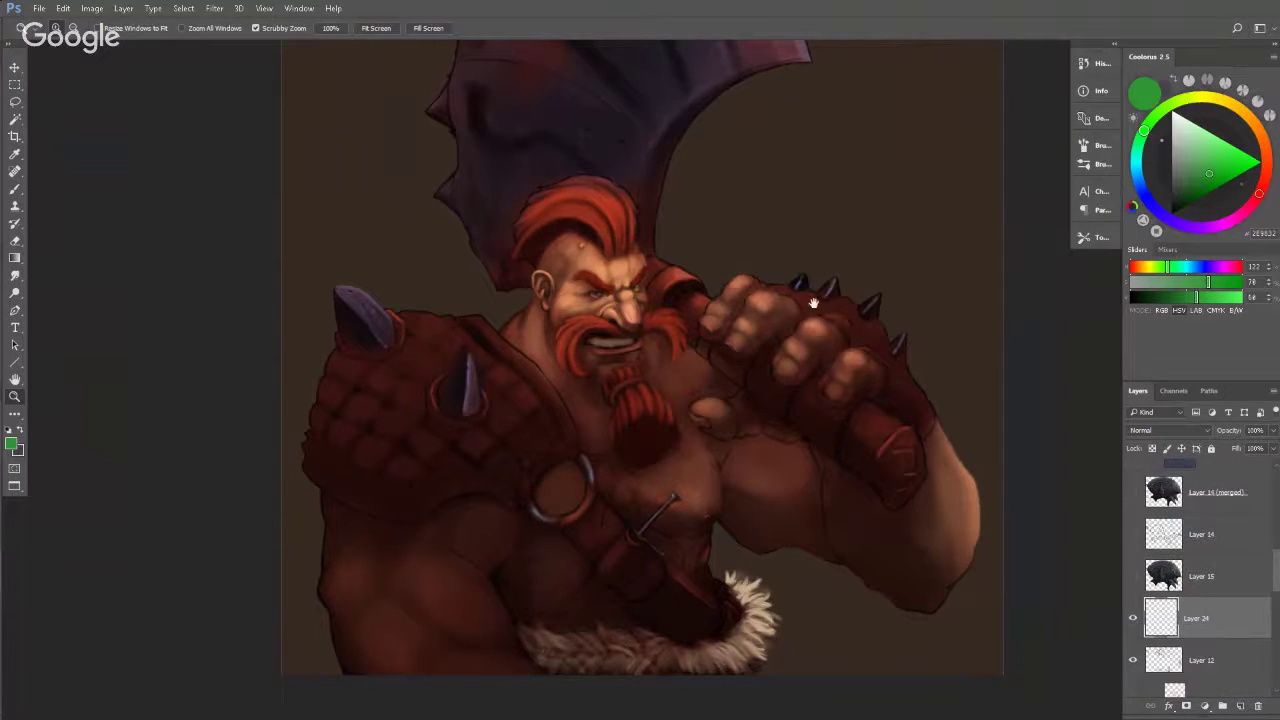
mouse_move(811, 294)
mouse_down()
mouse_move(797, 381)
mouse_move(776, 372)
mouse_up()
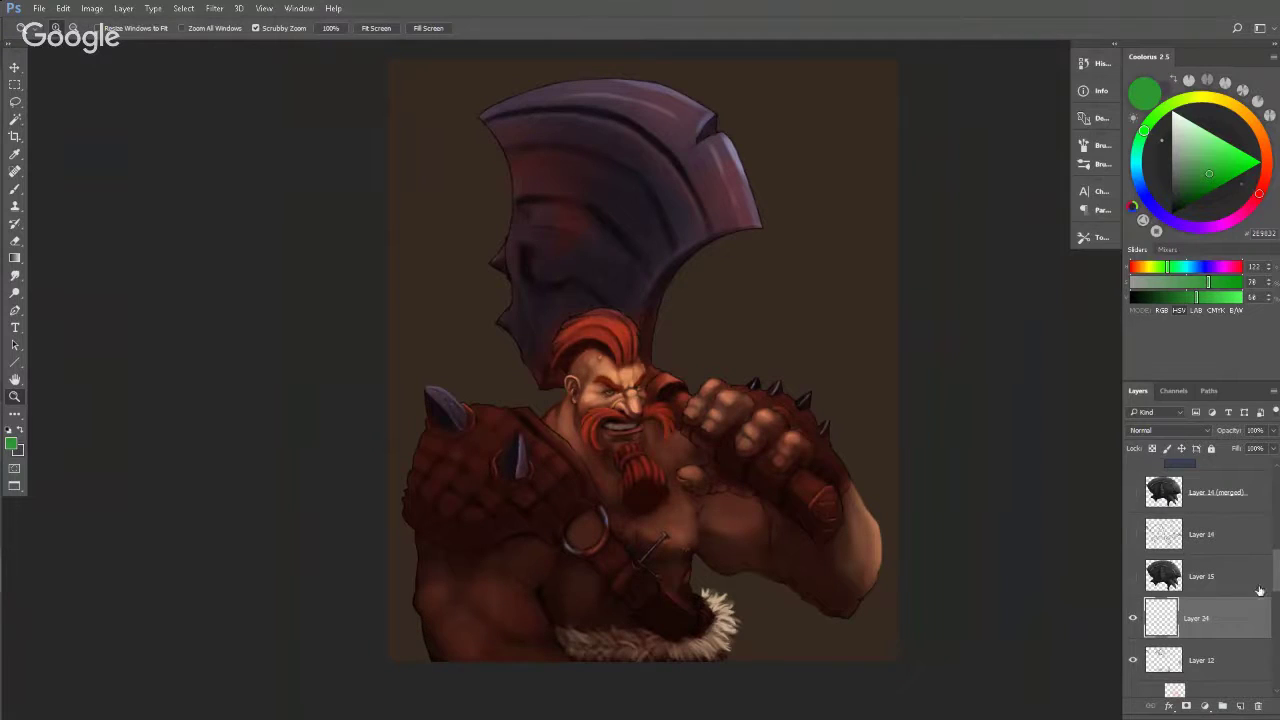
scroll(1274, 567, up, 5)
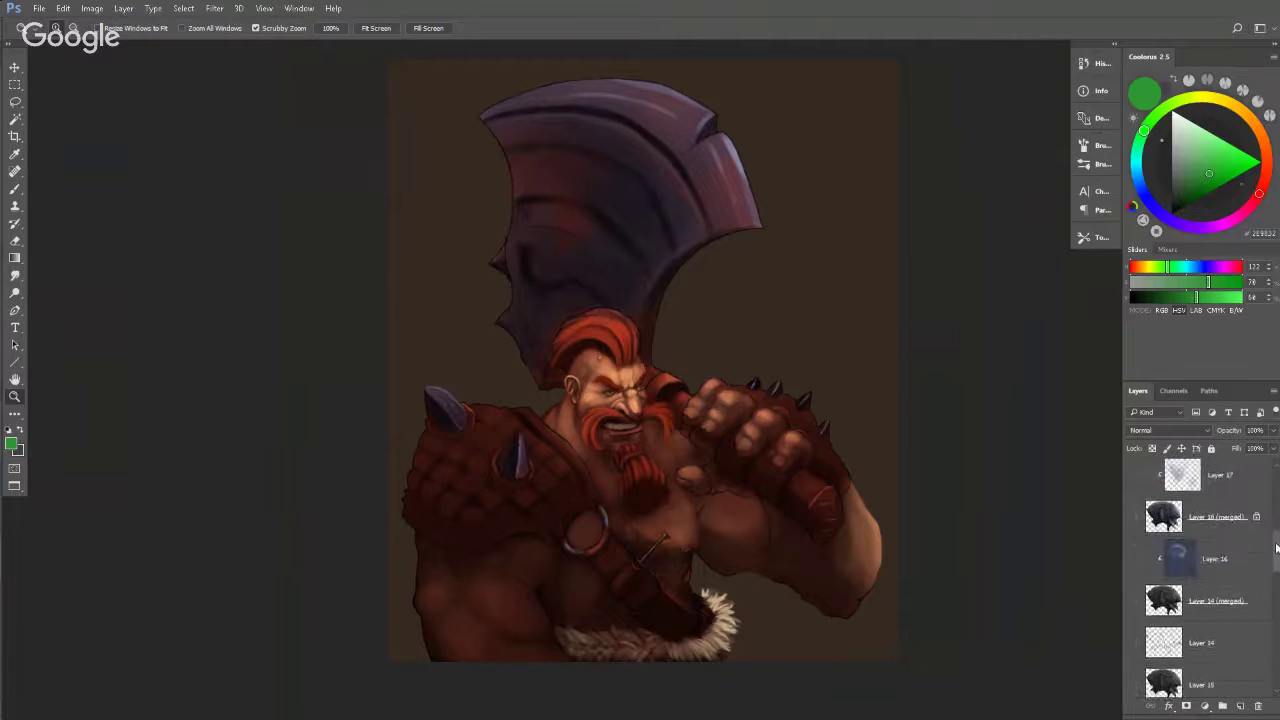
click(1133, 526)
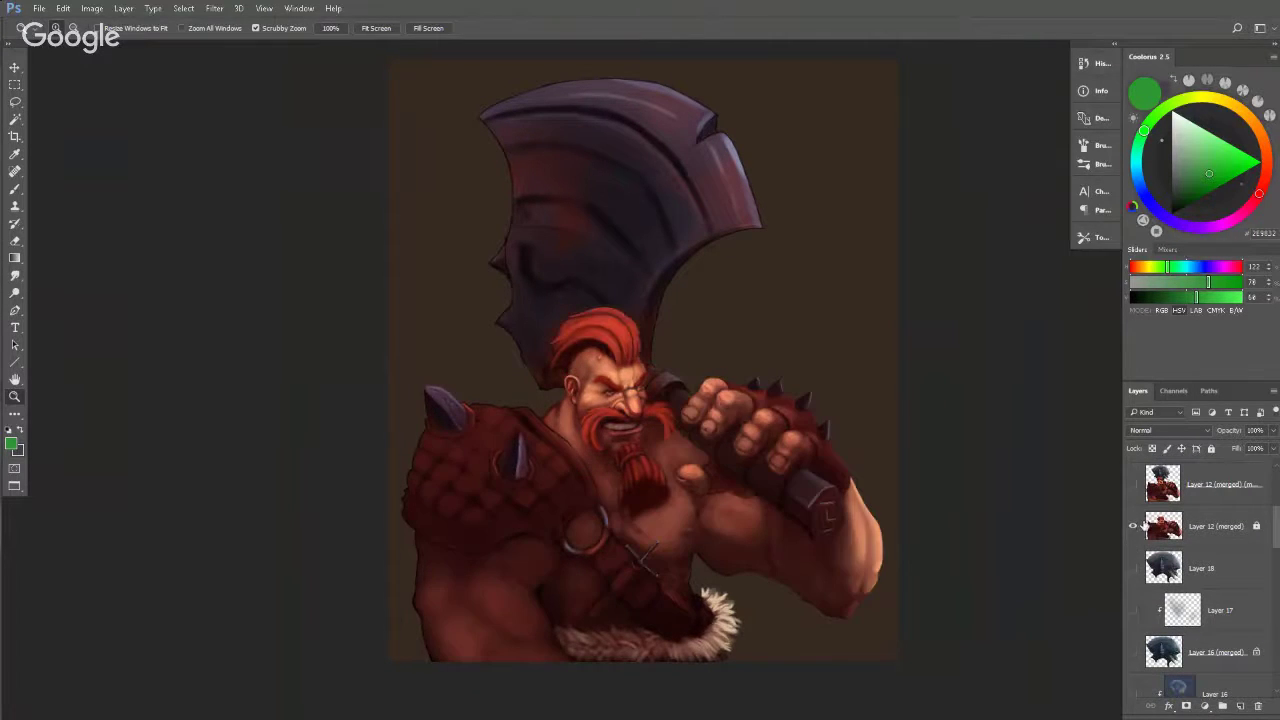
click(1134, 526)
click(1135, 526)
click(1152, 528)
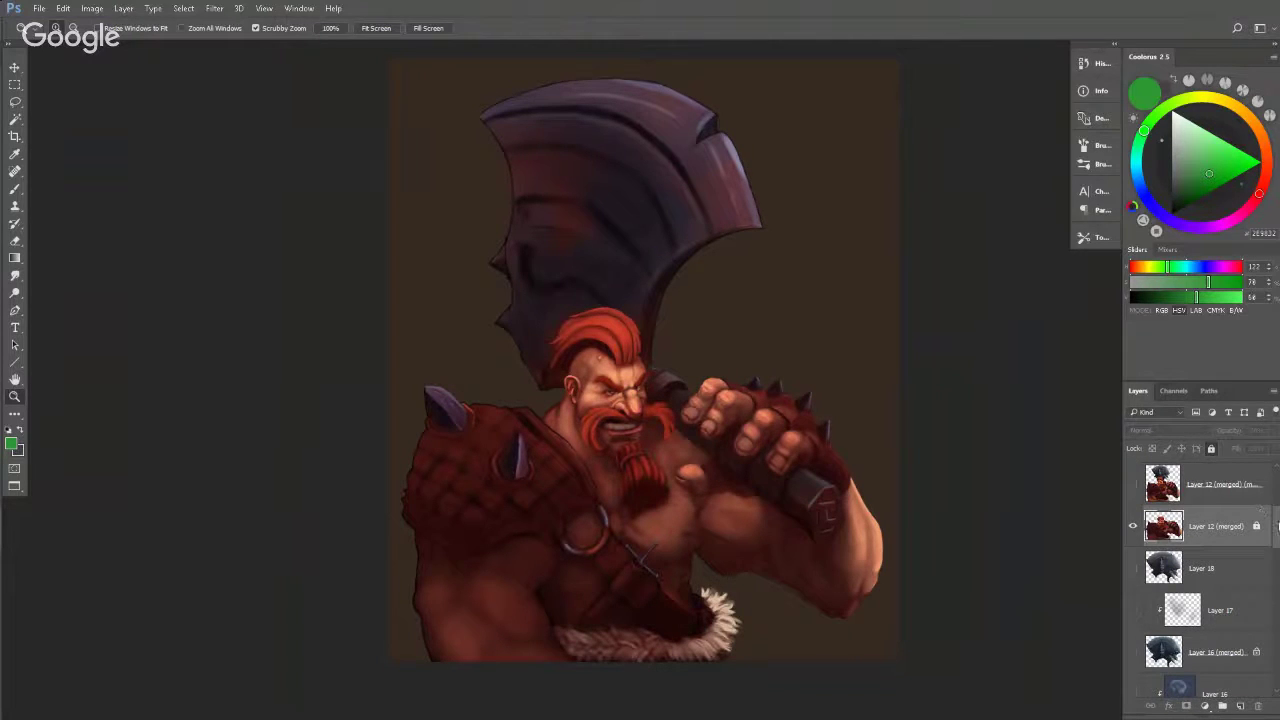
Hide the earlier painting layers from Layer 9 (merged) up to Layer 24, keeping the Layer 13 background visible.
scroll(1196, 585, down, 10)
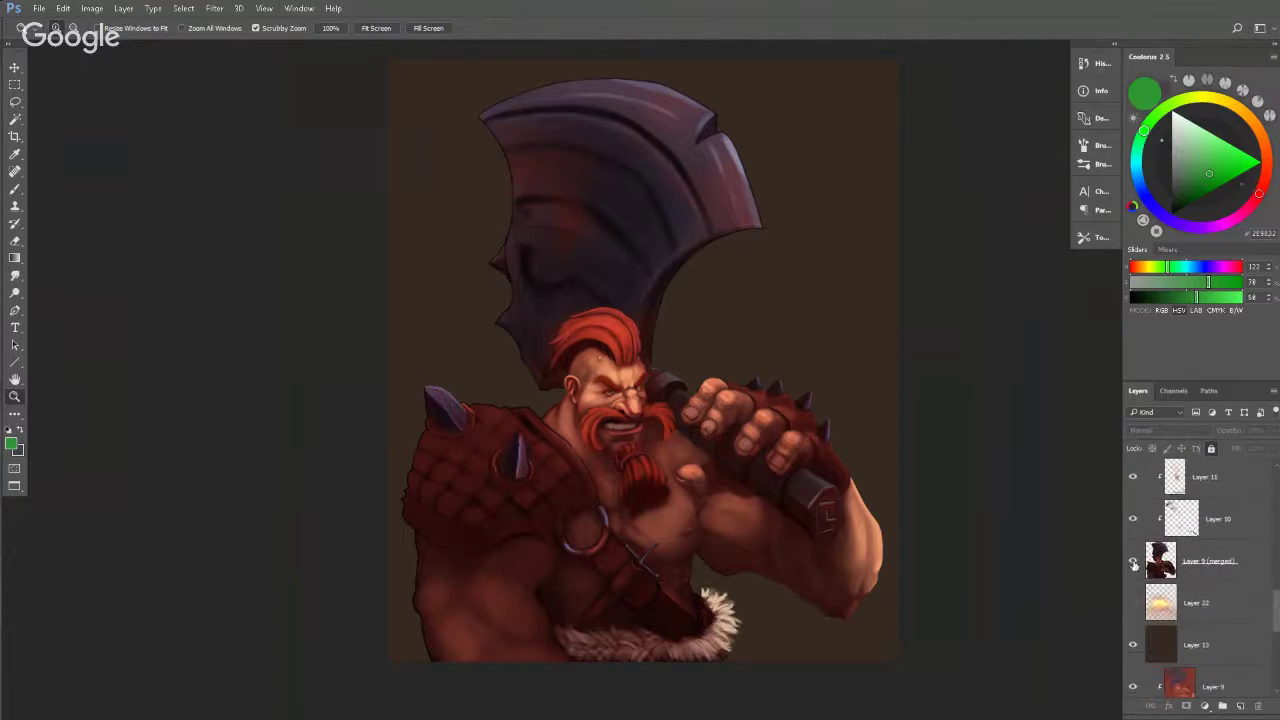
drag(1134, 564, 1134, 478)
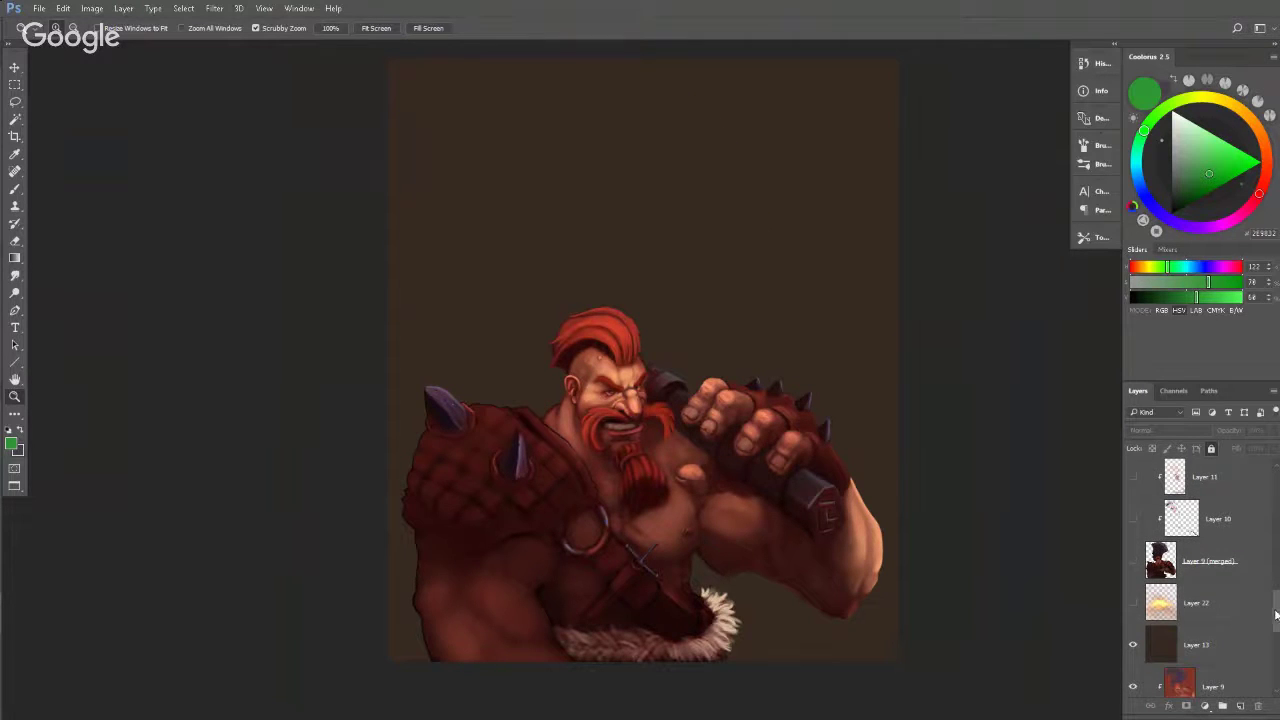
scroll(1276, 614, up, 4)
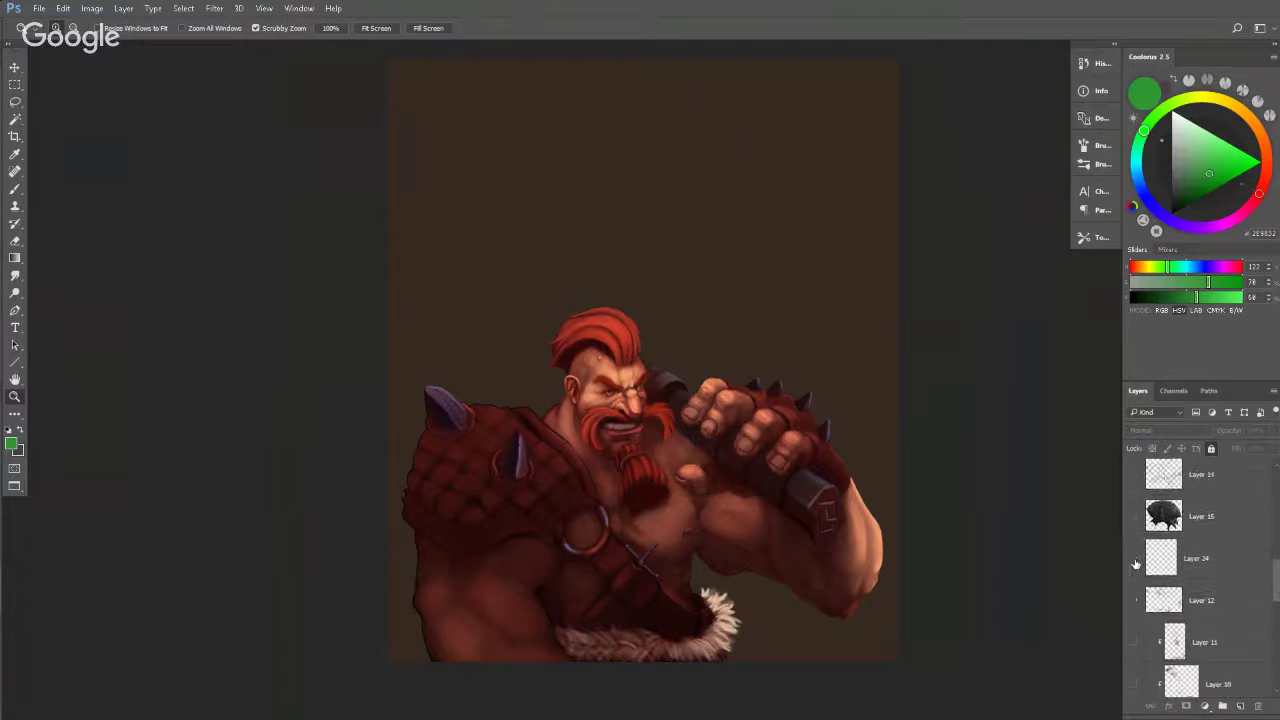
click(1135, 564)
Examine the repainted hair, face and hands of Layer 12 (merged), and look through the layers above it.
drag(1276, 582, 1273, 538)
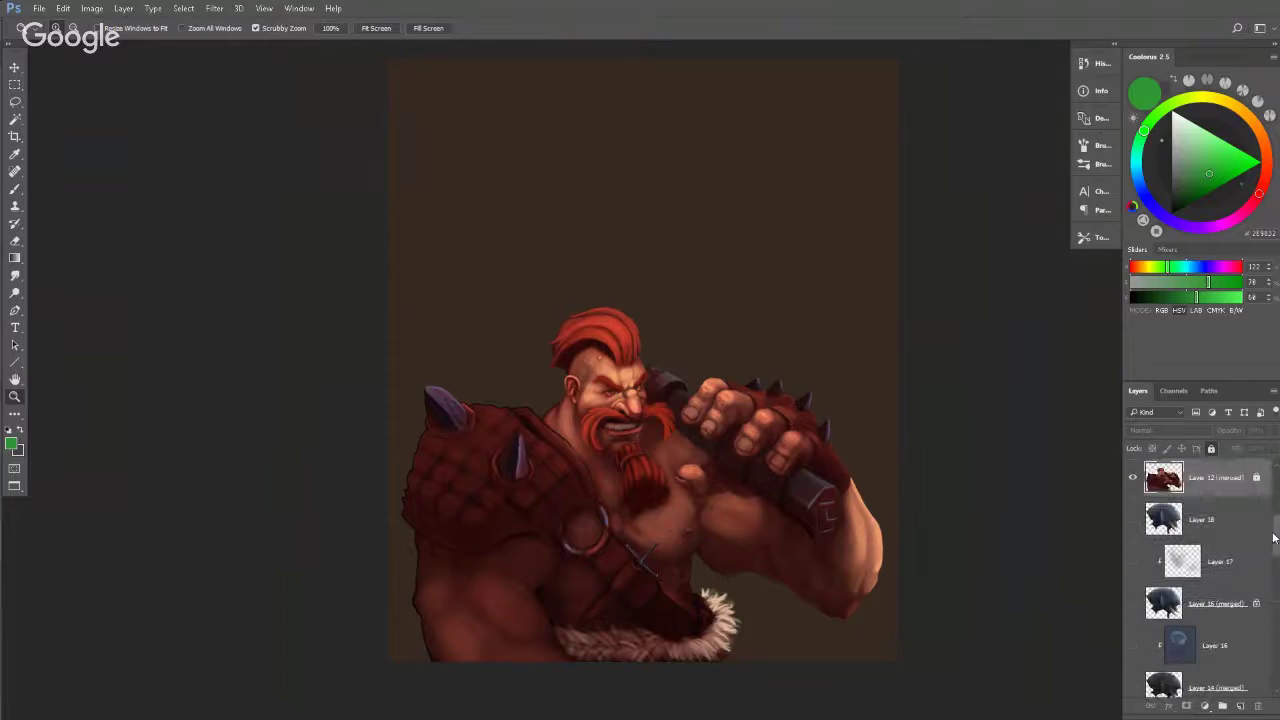
drag(673, 516, 699, 460)
mouse_move(639, 358)
mouse_down()
mouse_move(720, 334)
mouse_move(694, 423)
mouse_up()
key(e)
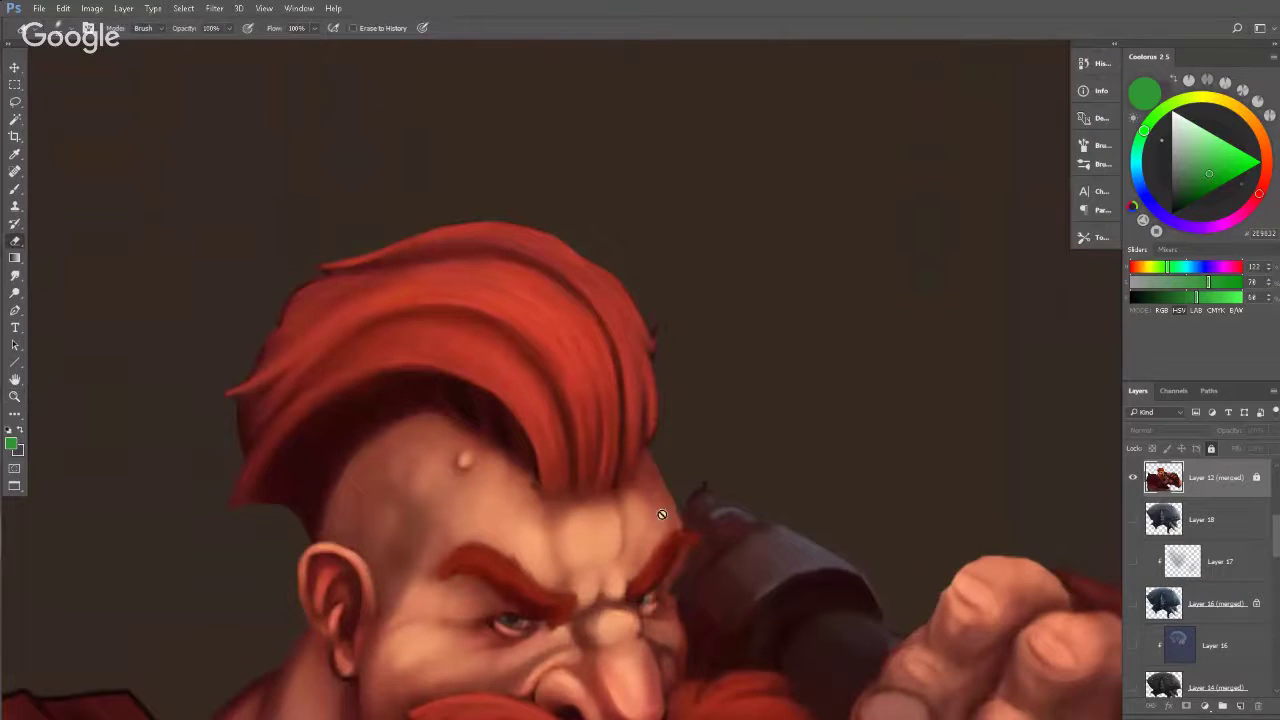
key(z)
mouse_move(808, 266)
mouse_down()
mouse_move(693, 262)
mouse_move(838, 369)
mouse_up()
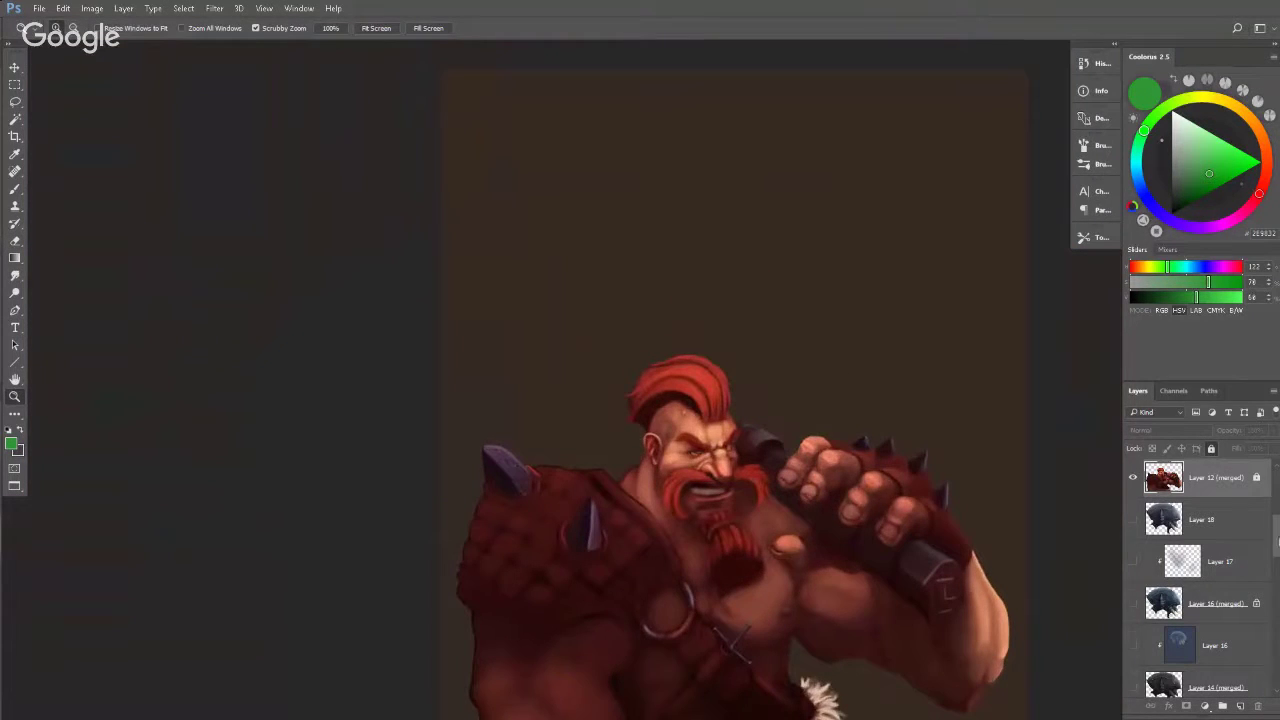
scroll(1200, 580, up, 5)
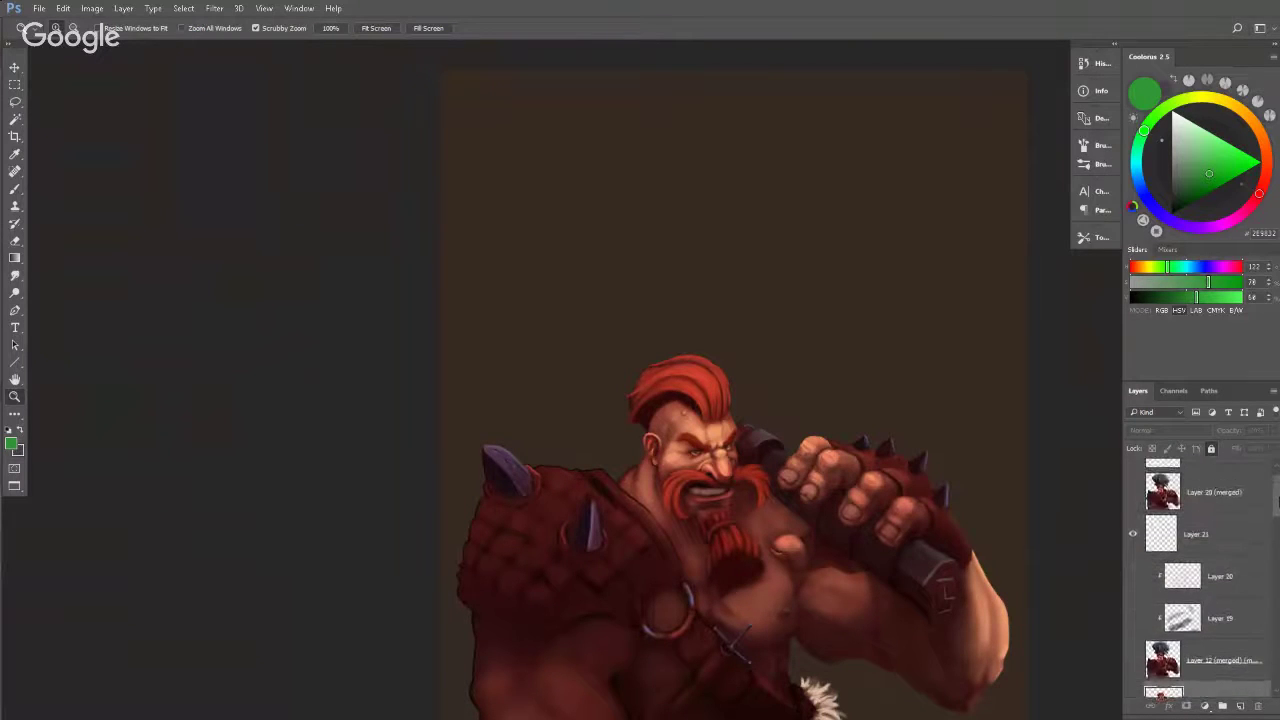
Show the Layer 14 line sketch of the axe head and examine it above the figure.
scroll(1200, 580, up, 6)
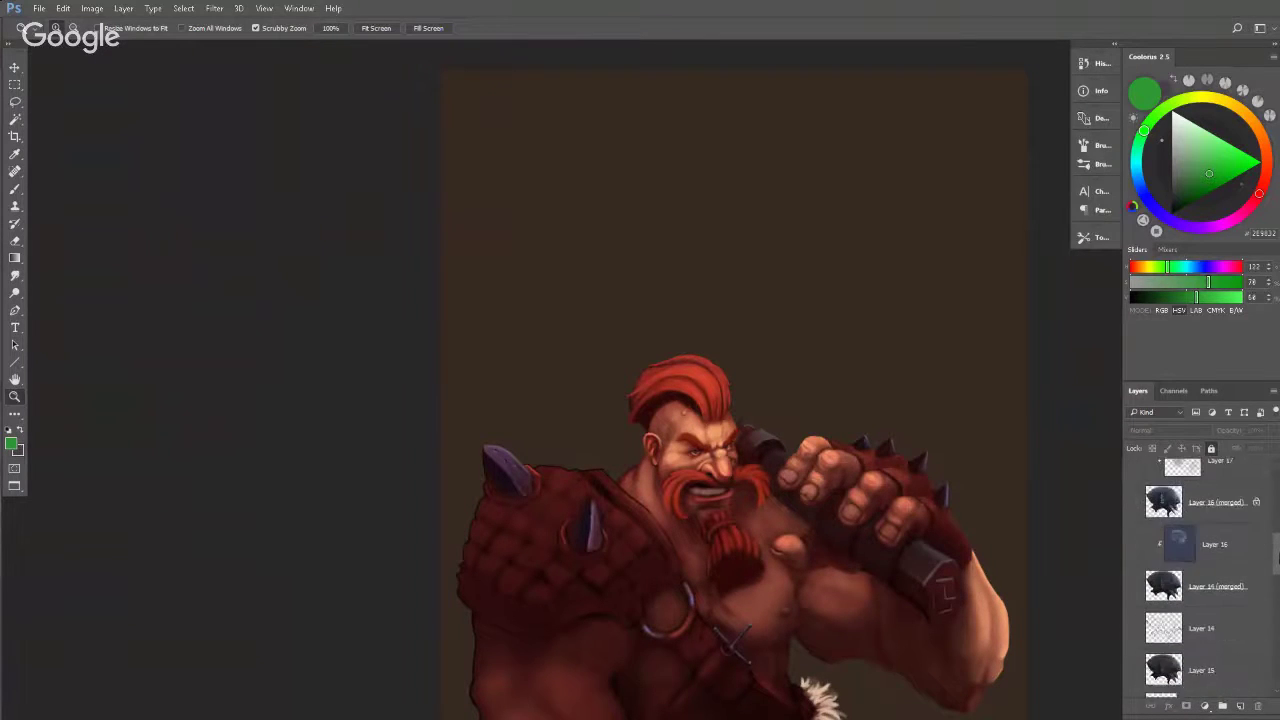
scroll(1200, 580, down, 2)
click(1134, 555)
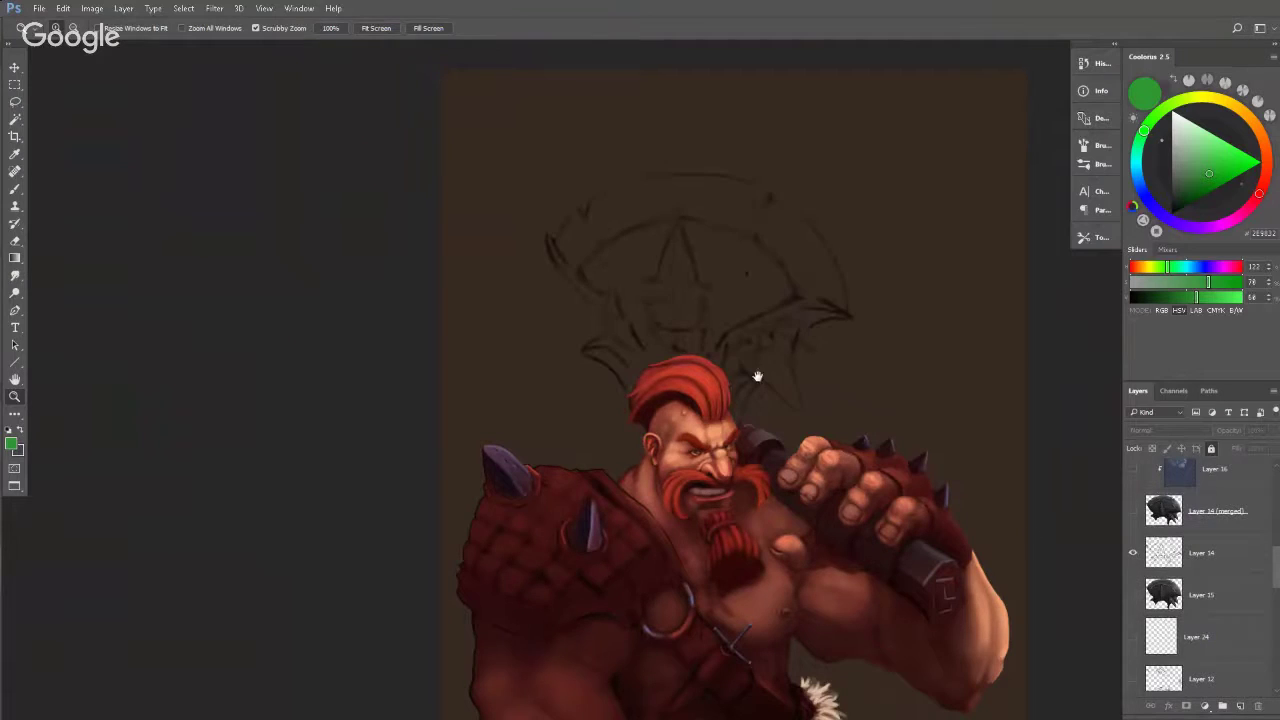
drag(752, 355, 716, 343)
mouse_move(693, 249)
mouse_down()
mouse_move(750, 238)
mouse_move(749, 317)
mouse_up()
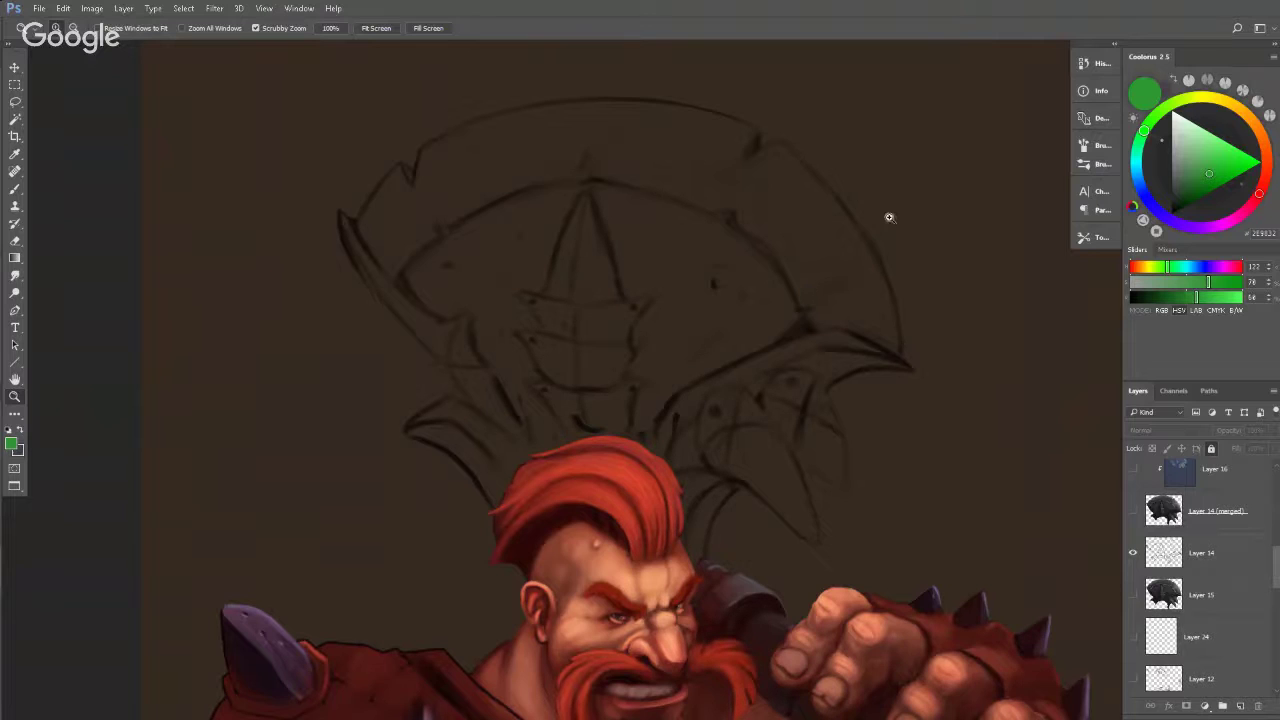
drag(903, 214, 772, 321)
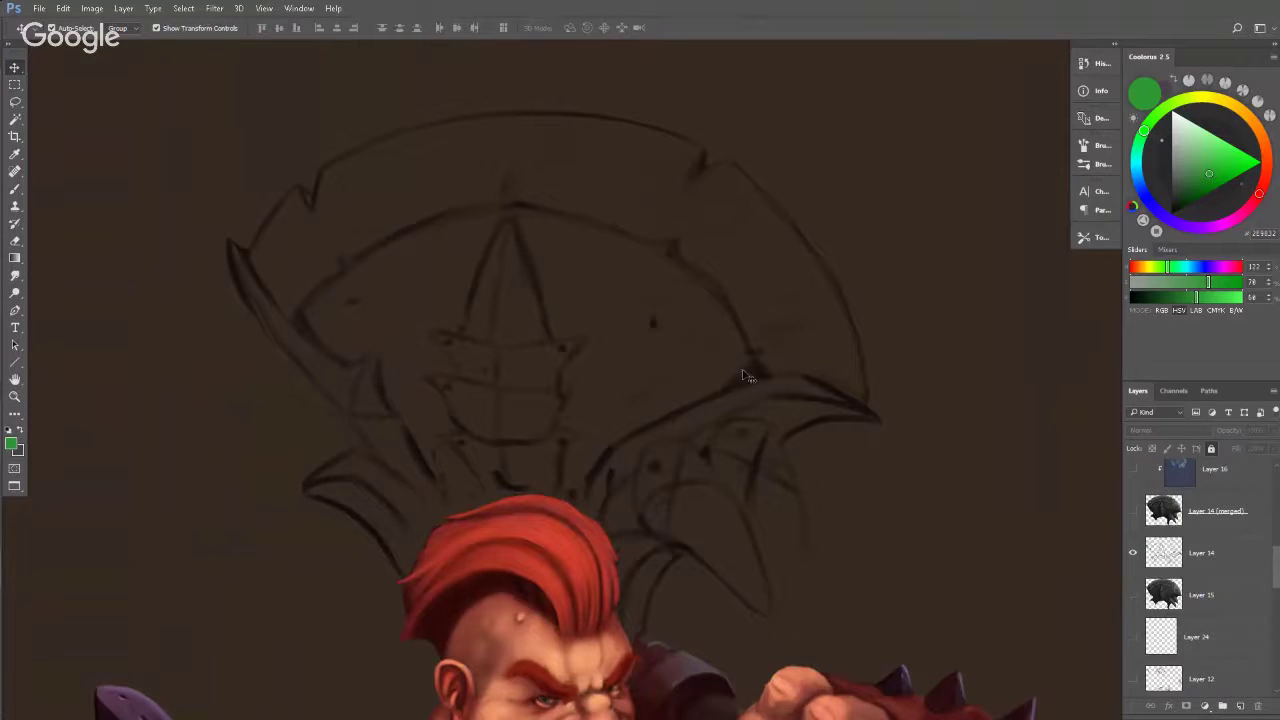
Show the greyscale axe shading on Layer 15 beneath the sketch and examine its form.
click(1133, 595)
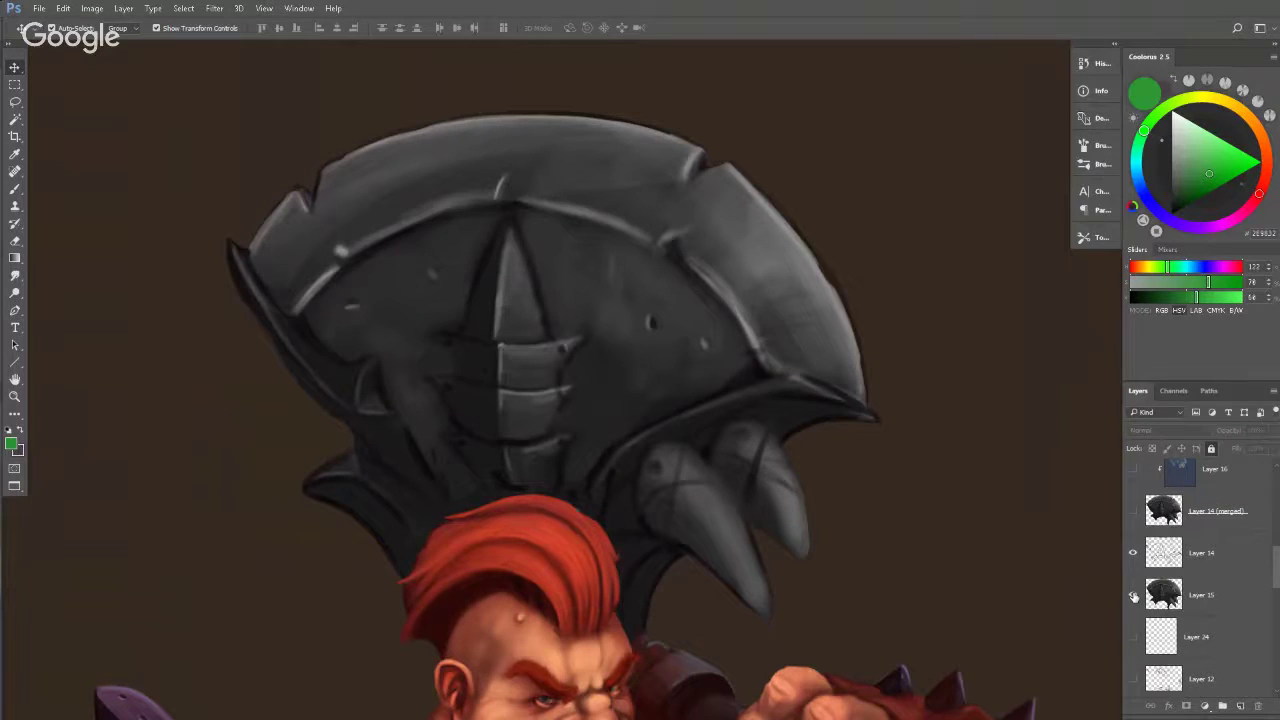
key(z)
drag(764, 287, 698, 287)
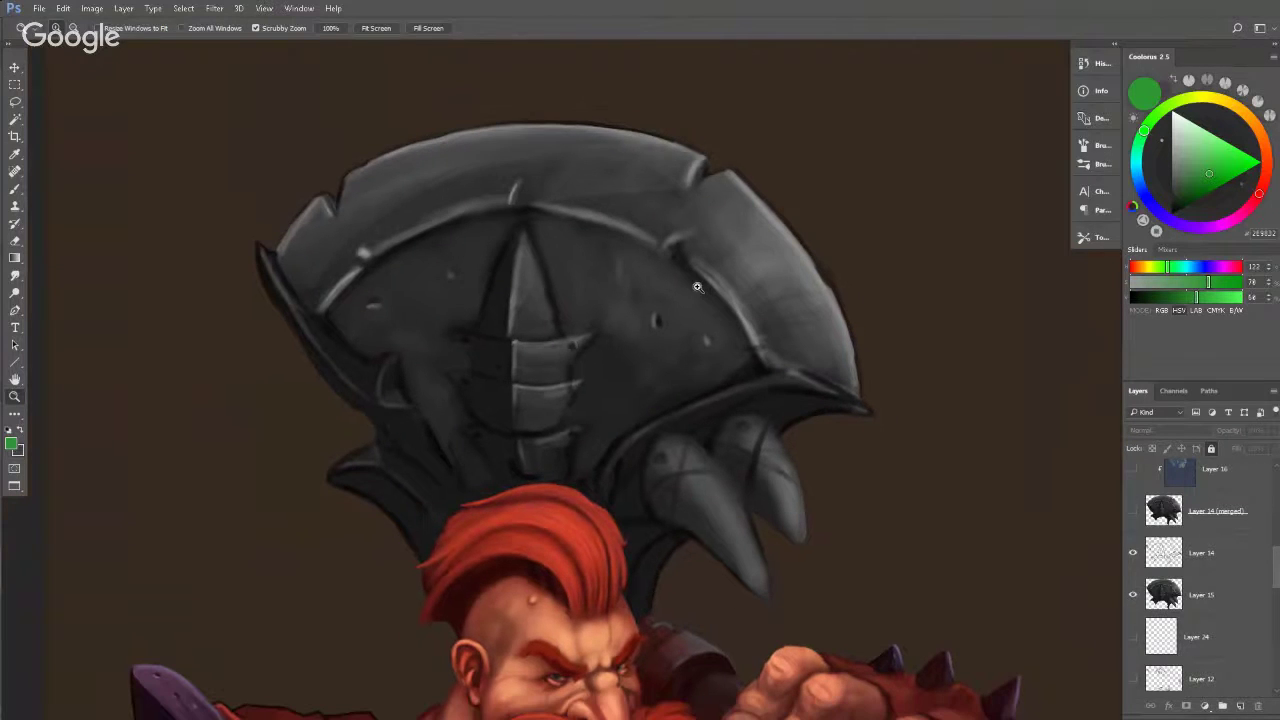
key(v)
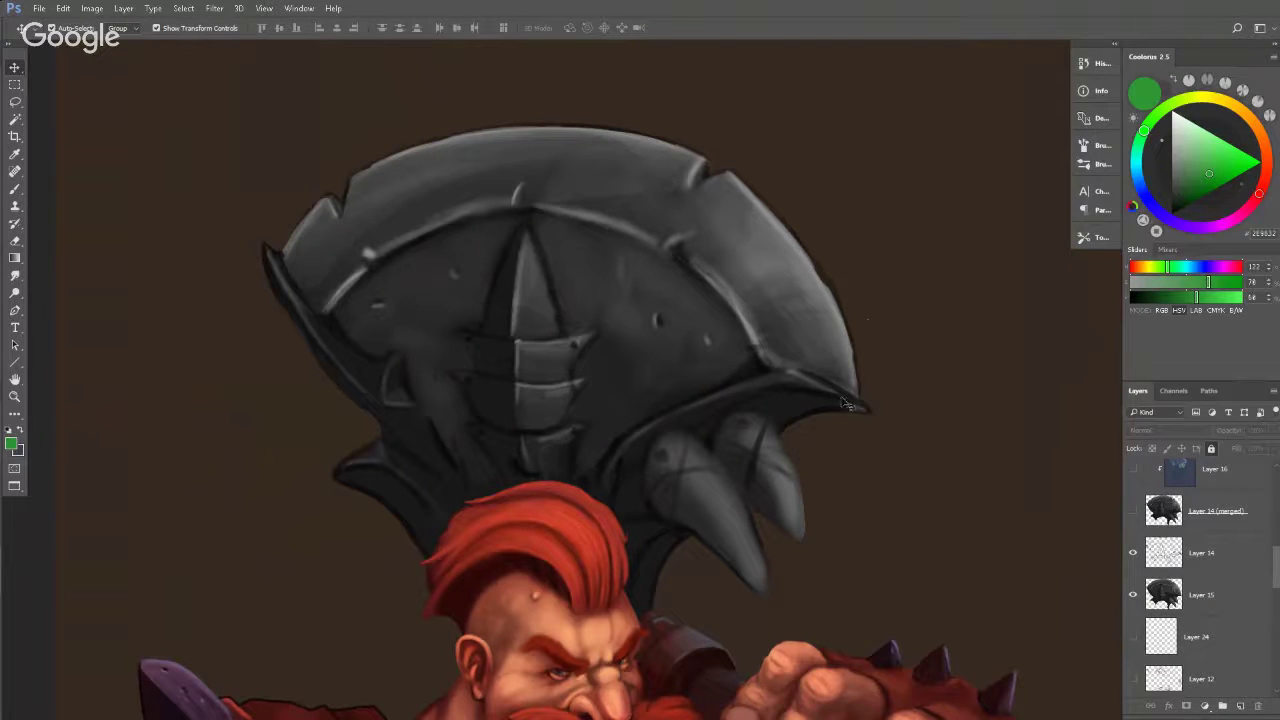
key(z)
drag(808, 308, 791, 278)
key(v)
Replace Layers 15 and 14 with the visible Layer 14 (merged), and compare the greyscale axe with the painted figure.
drag(1134, 596, 1130, 560)
click(1132, 511)
scroll(1236, 547, down, 1)
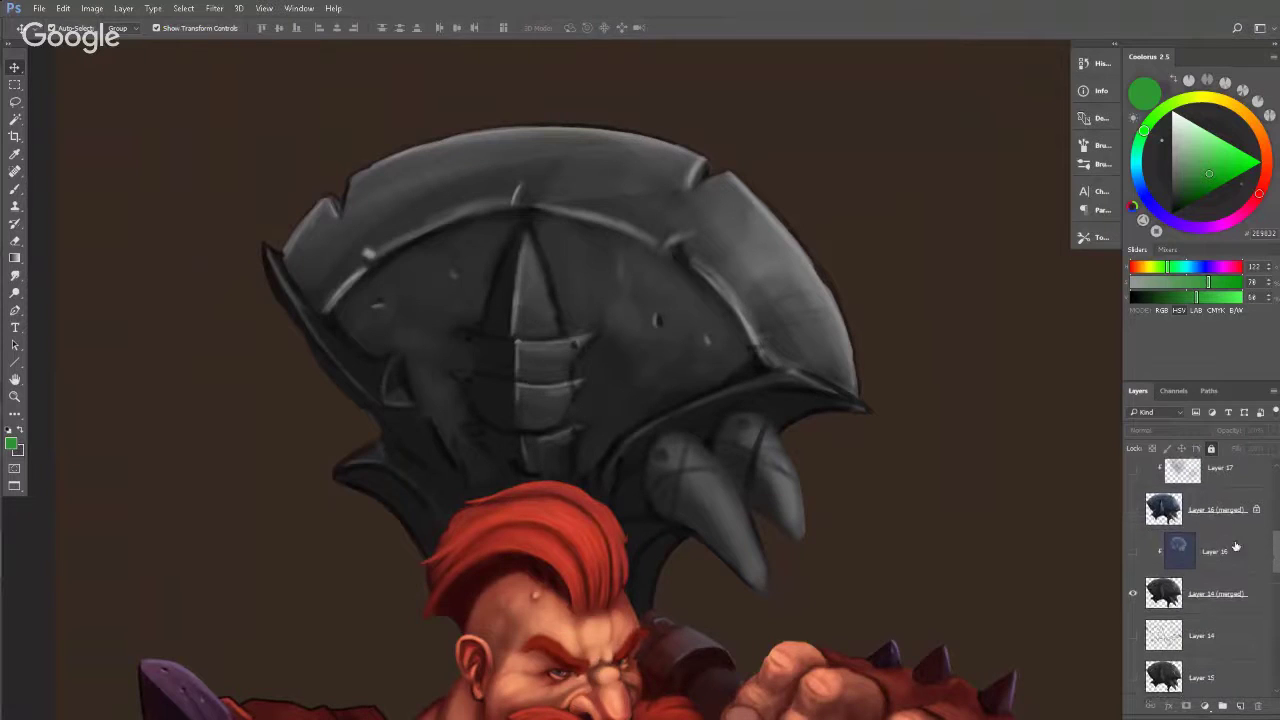
scroll(919, 524, down, 5)
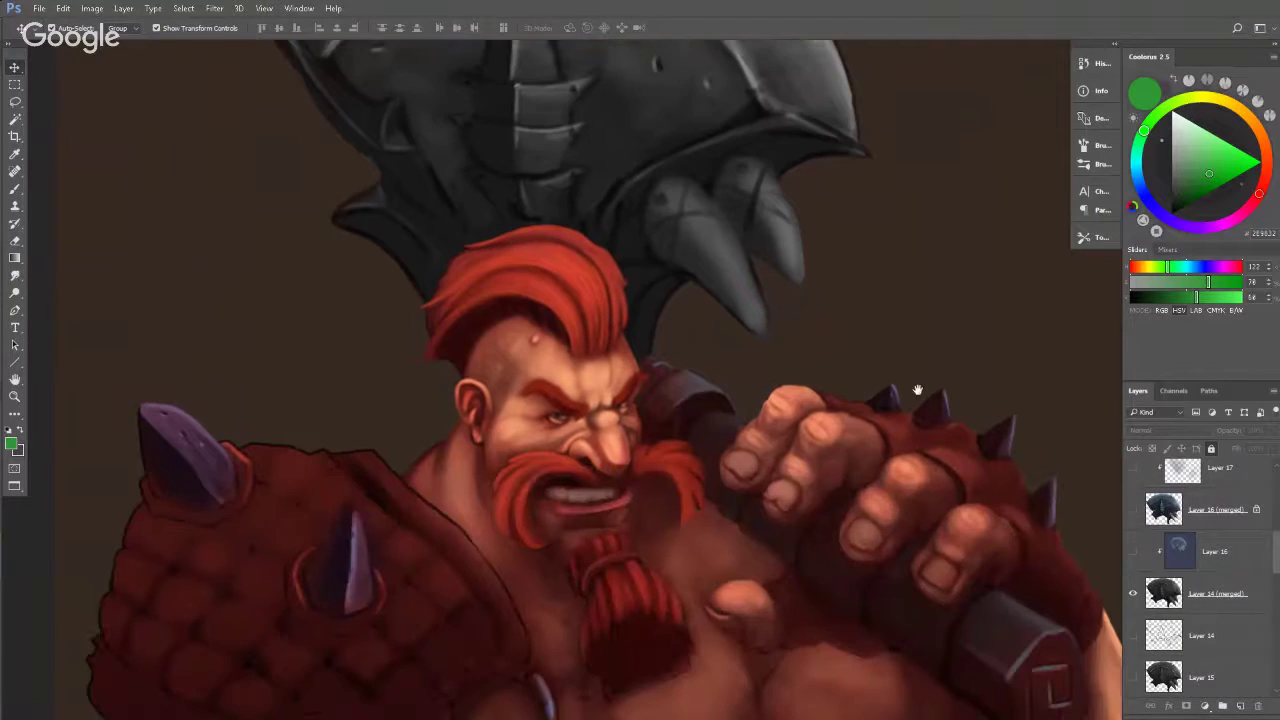
drag(917, 390, 889, 305)
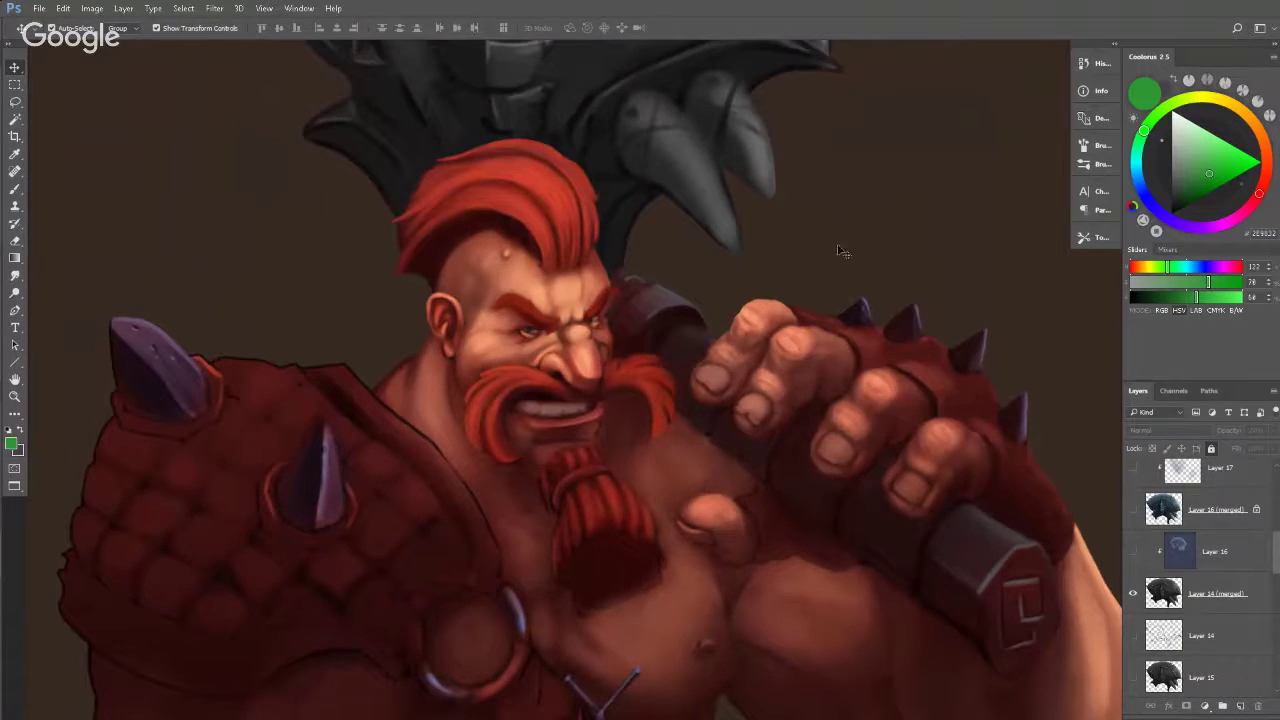
drag(832, 249, 778, 494)
drag(848, 287, 810, 287)
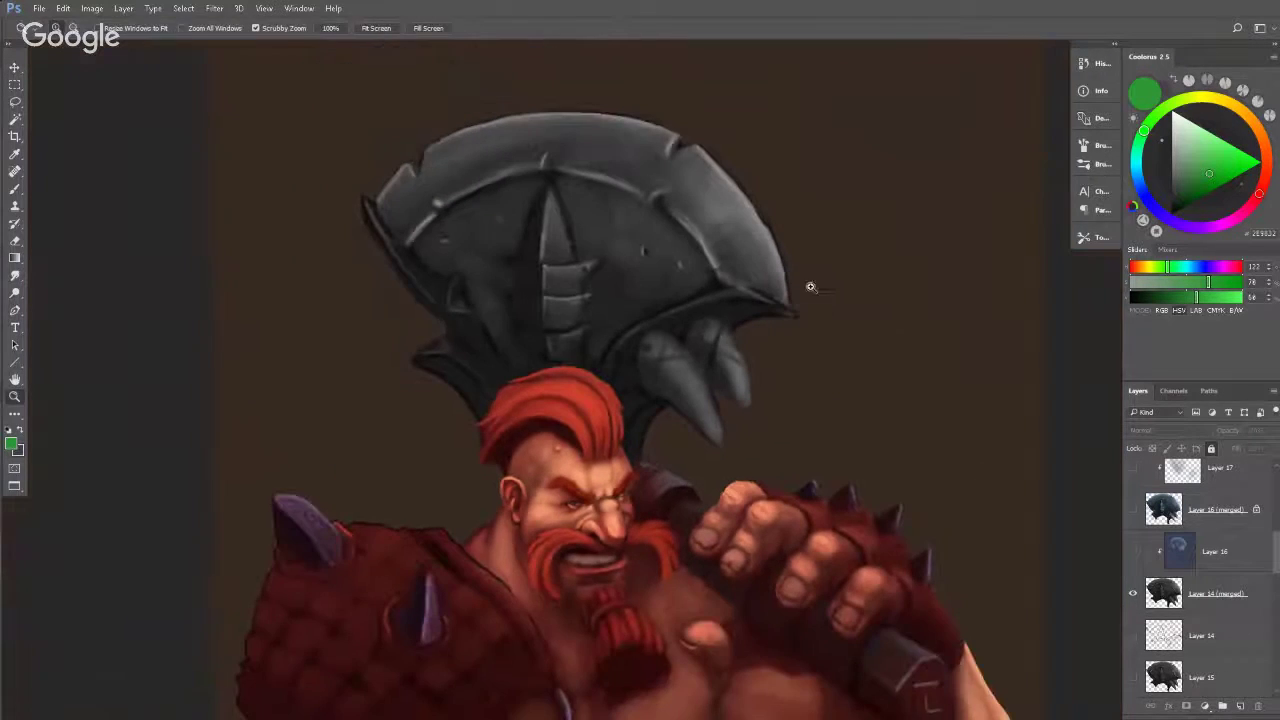
Show and select the clipped Overlay colour Layer 16, and inspect the blue tint on the axe.
click(1133, 553)
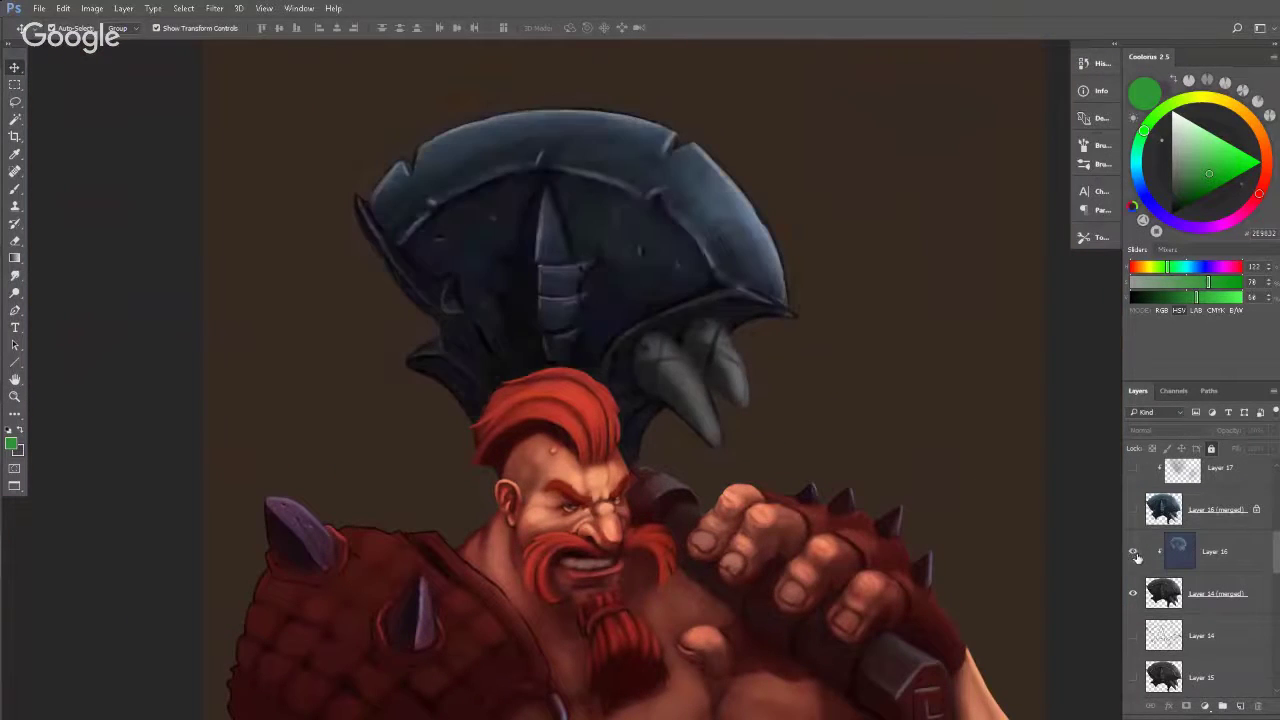
click(1184, 557)
key(ctrl+space)
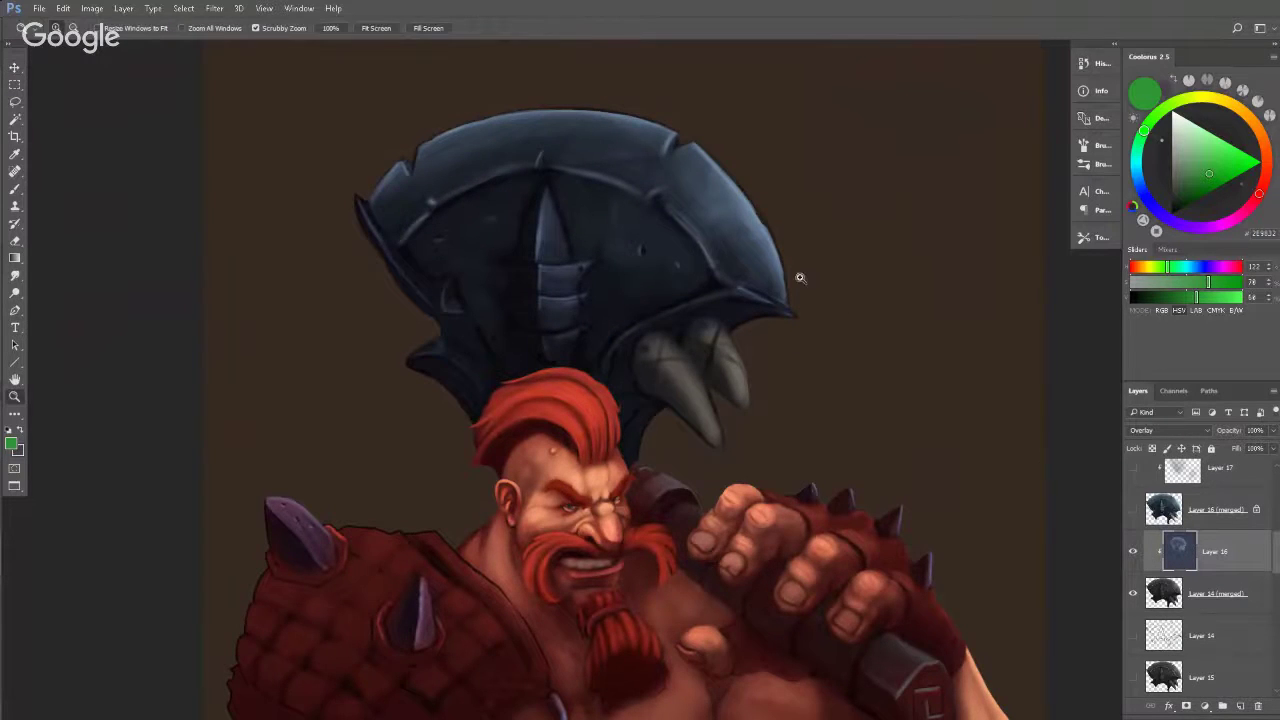
drag(800, 277, 775, 261)
key(v)
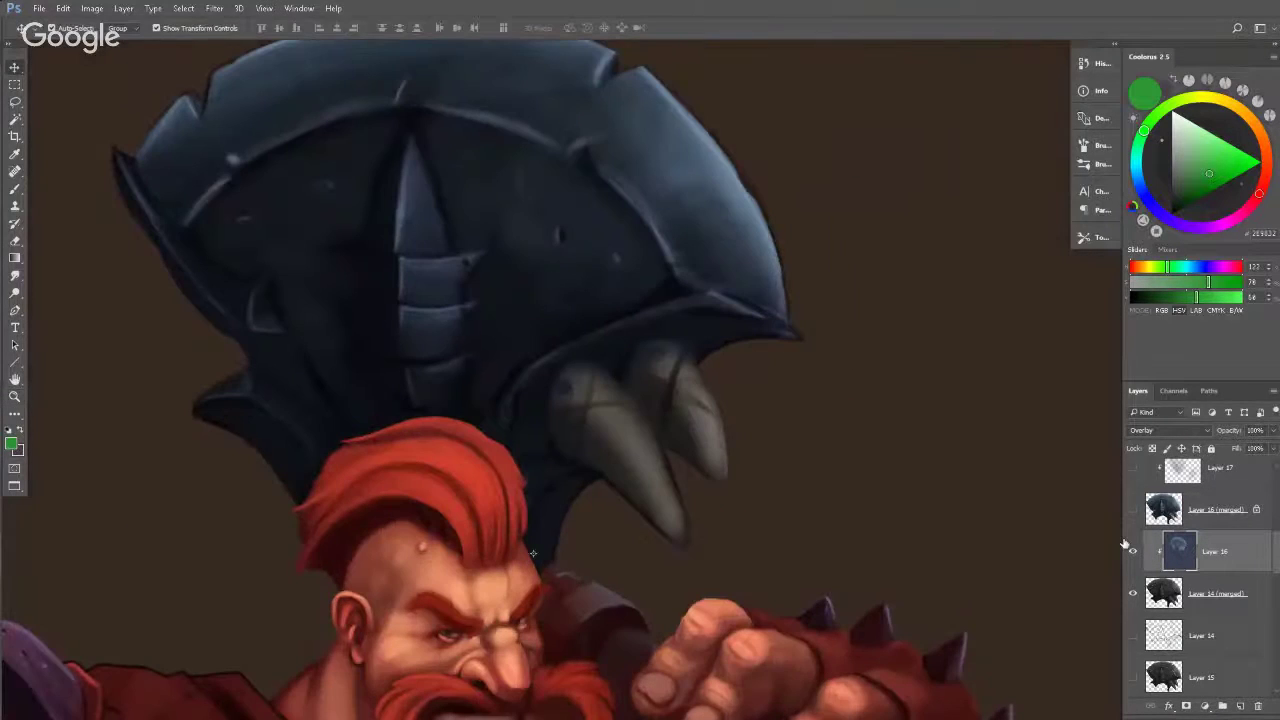
Compare the axe with and without Layer 16 (merged), select and show it, and hide Layer 16 and Layer 14 (merged).
click(1133, 511)
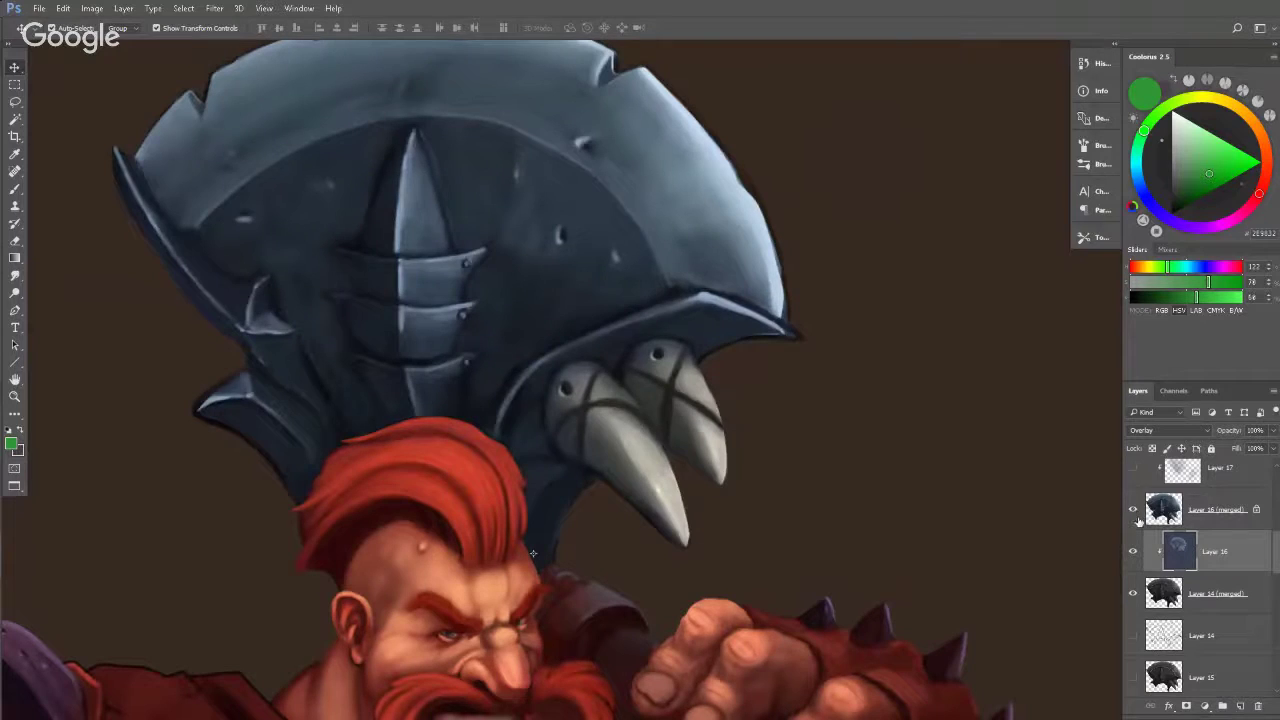
click(1133, 513)
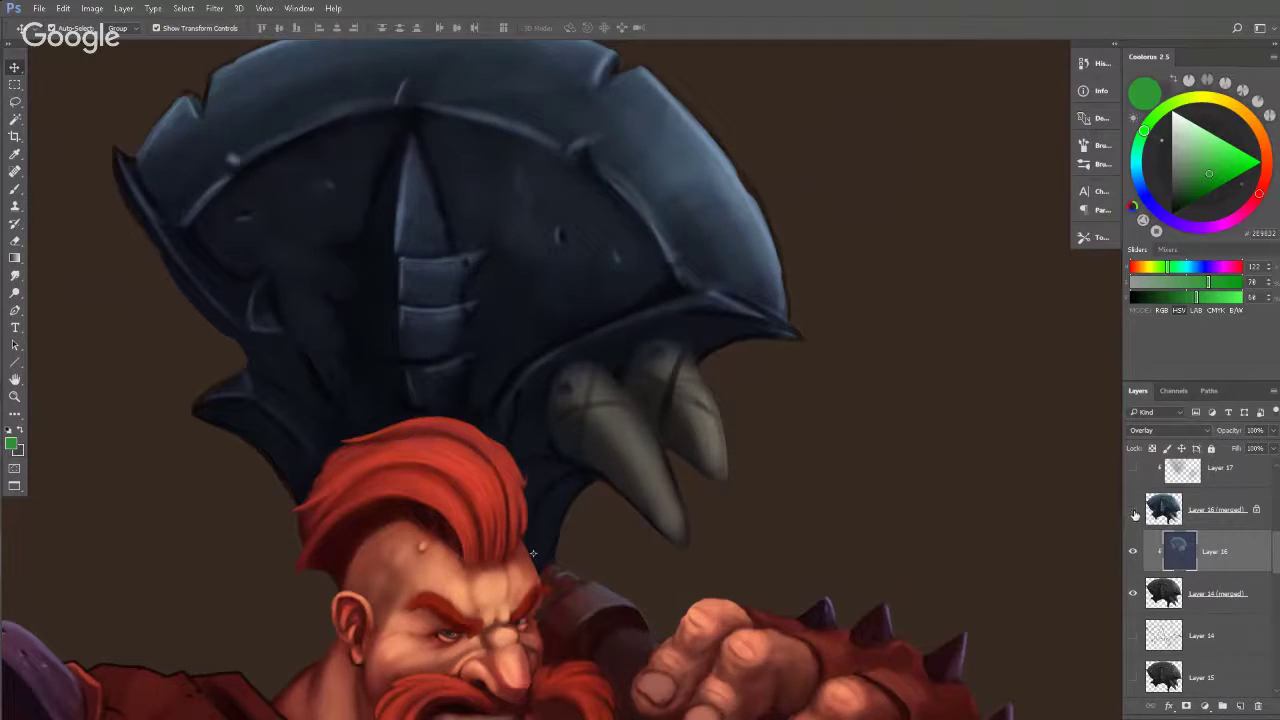
click(1163, 509)
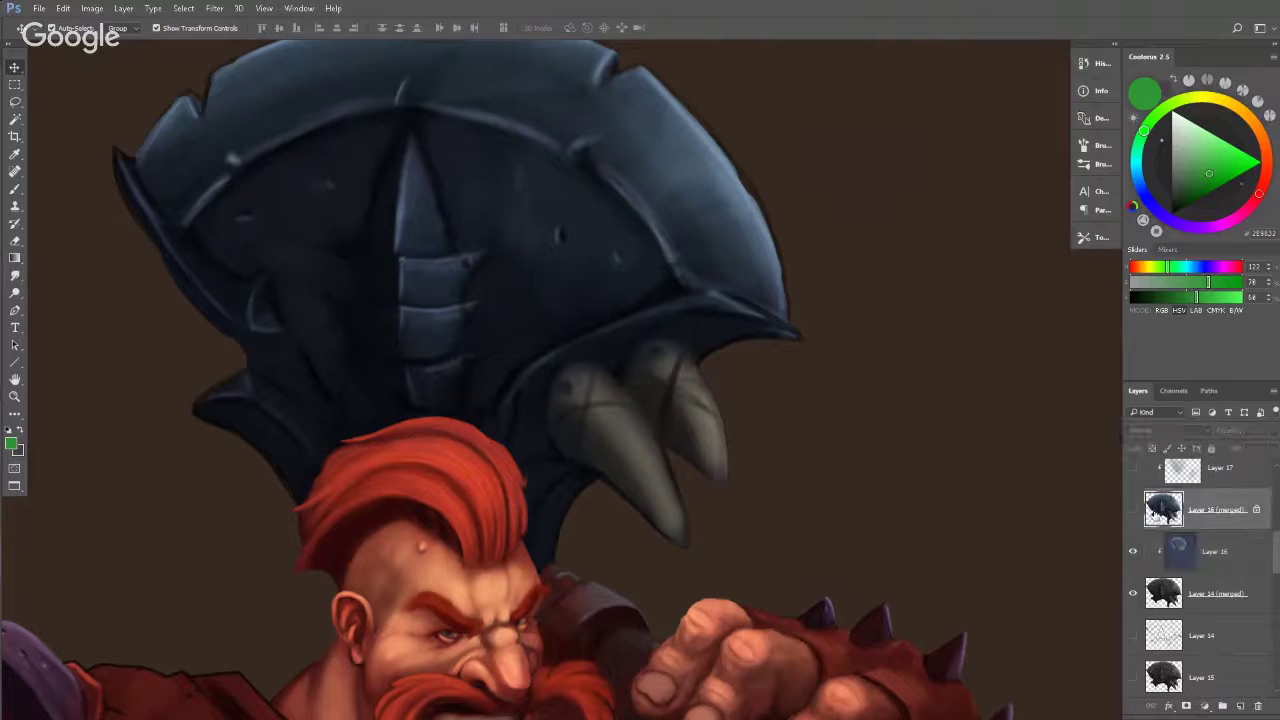
click(1134, 511)
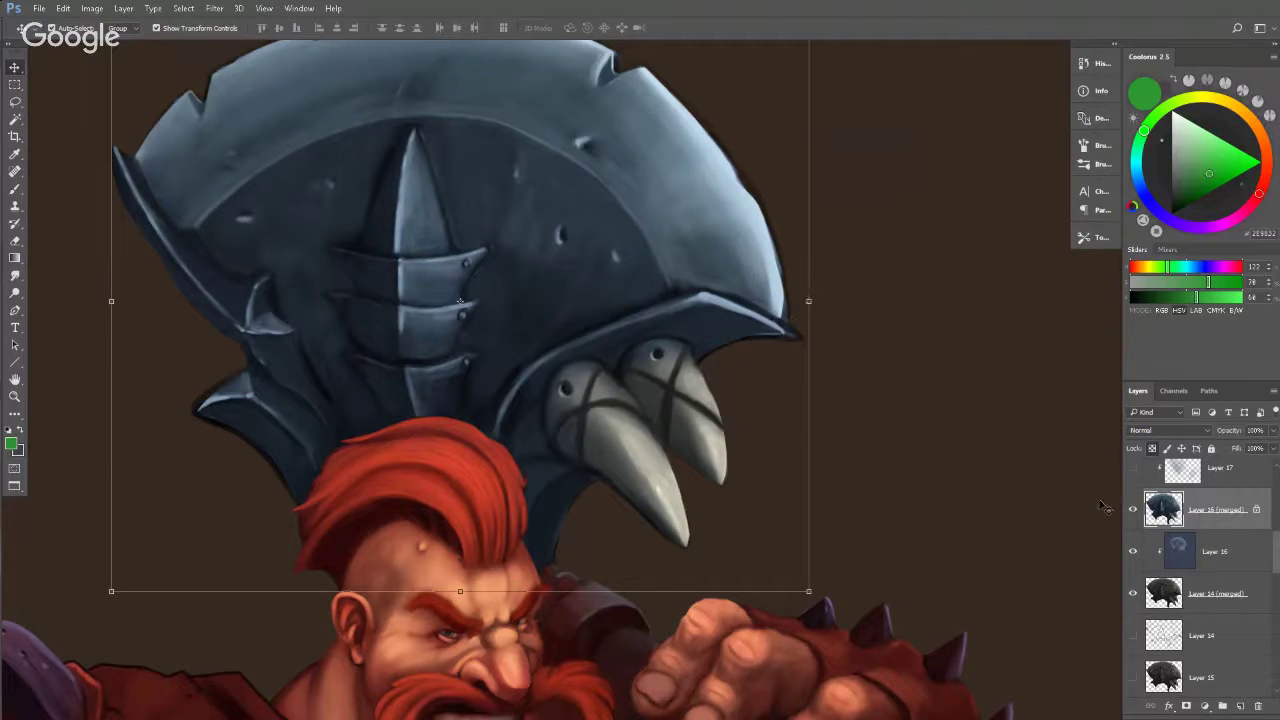
click(1134, 597)
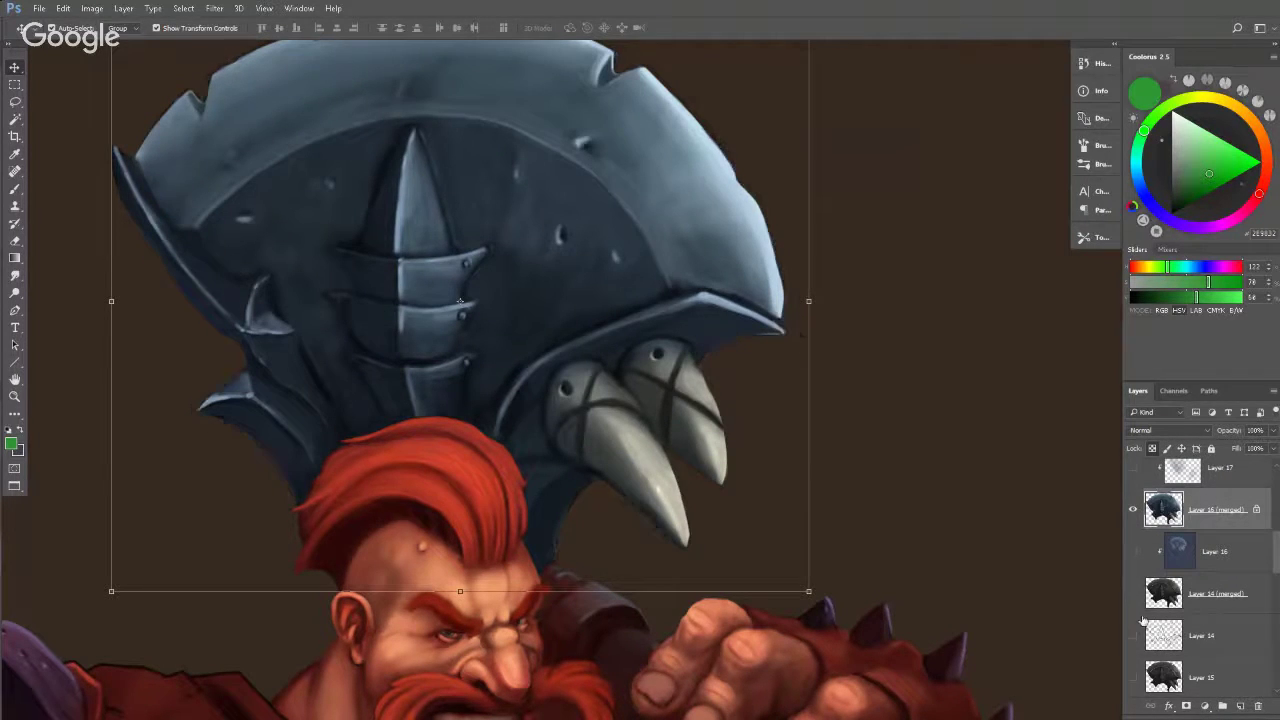
Examine the repainted metal bands, rivets and claws of the Layer 16 (merged) axe up close and from a distance.
drag(822, 367, 808, 328)
key(z)
drag(630, 298, 843, 258)
drag(929, 380, 788, 293)
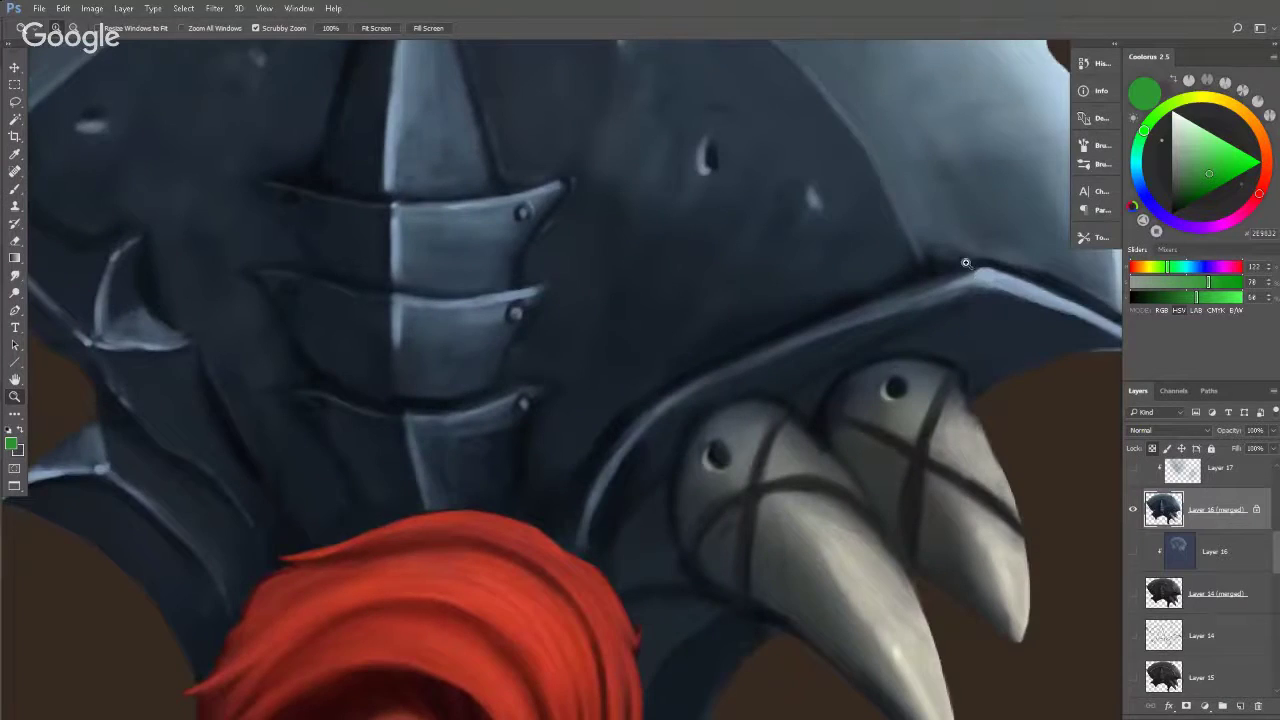
drag(968, 262, 907, 277)
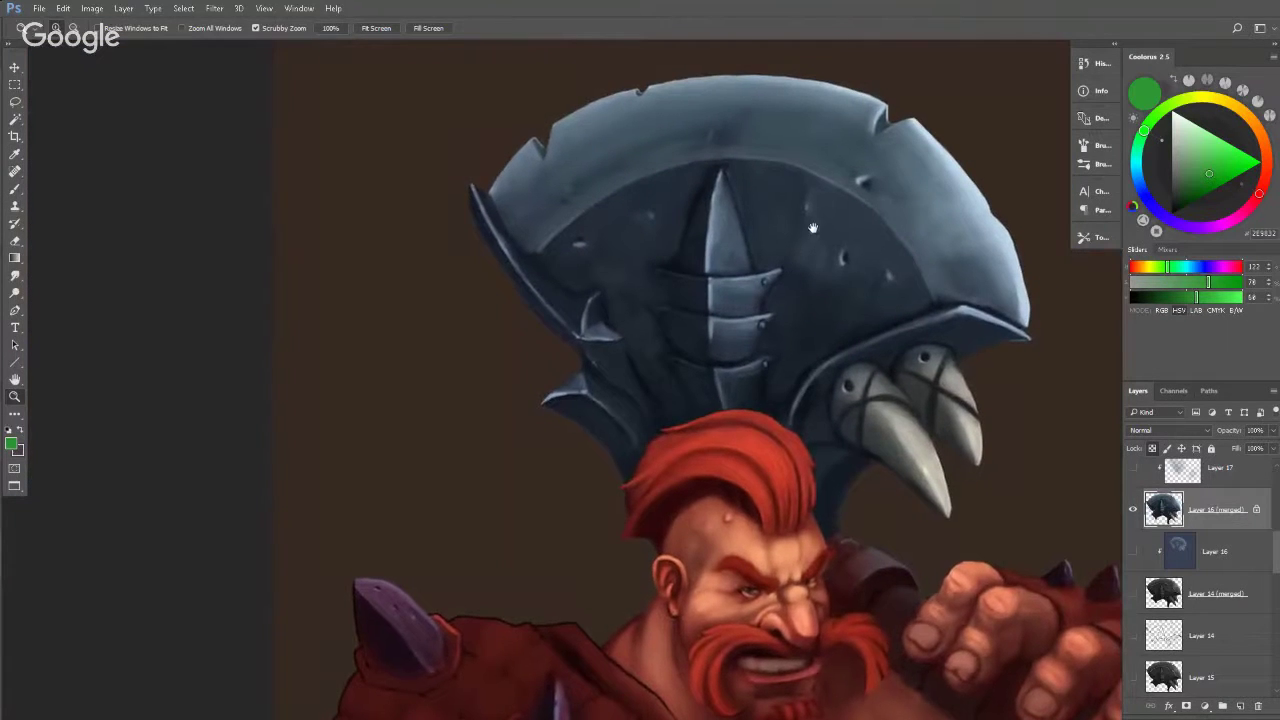
drag(813, 216, 780, 248)
key(v)
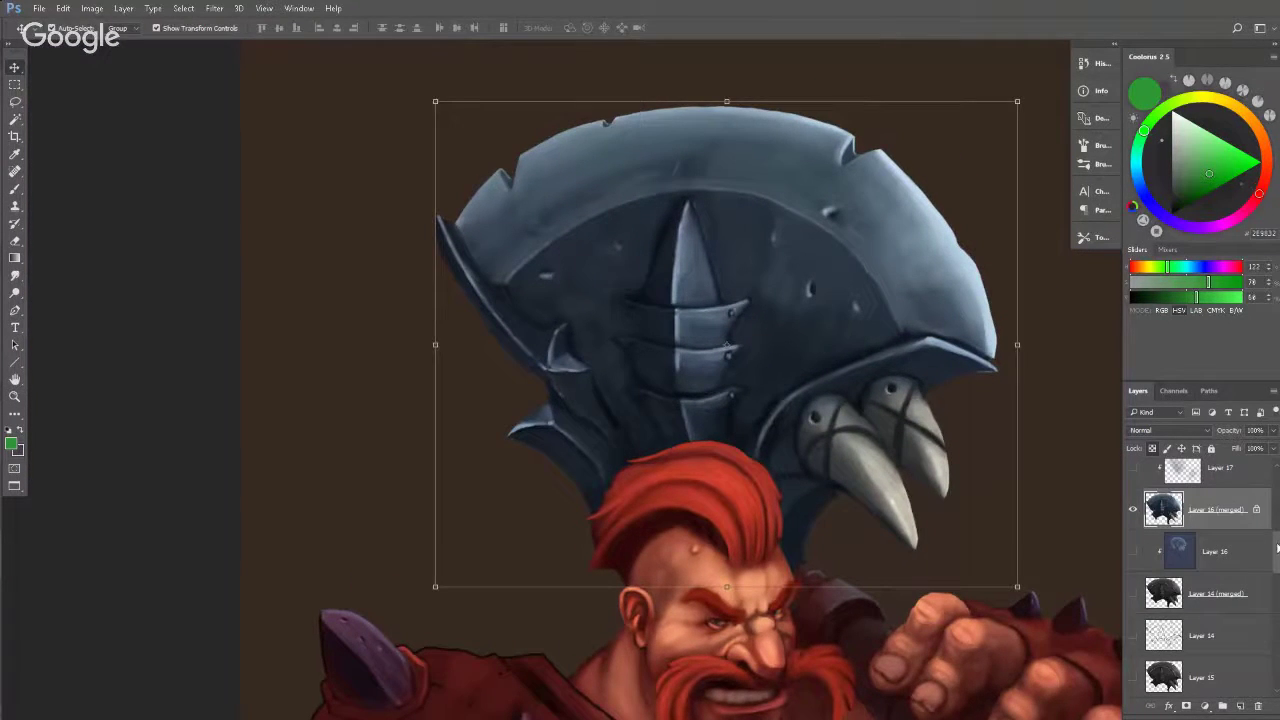
Select the clipped Multiply Layer 17, compare the axe with and without it, and leave it visible.
drag(1277, 548, 1277, 538)
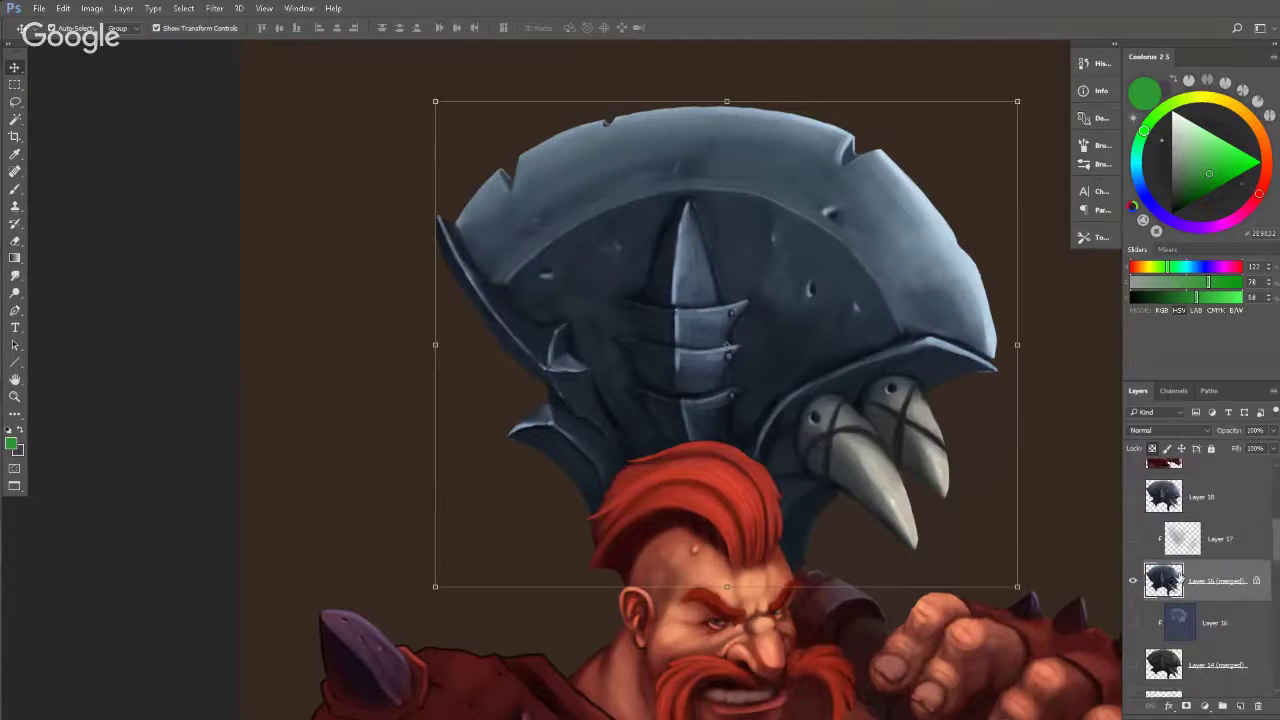
click(1185, 539)
click(1133, 539)
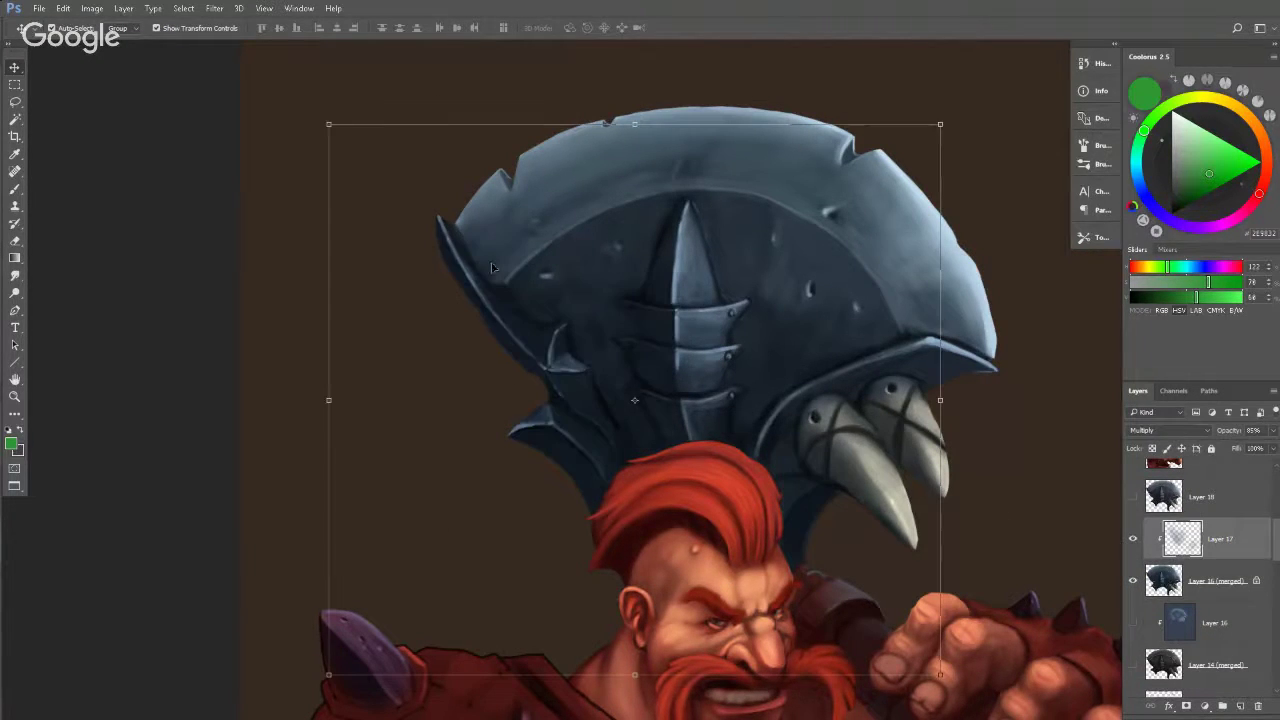
click(1133, 540)
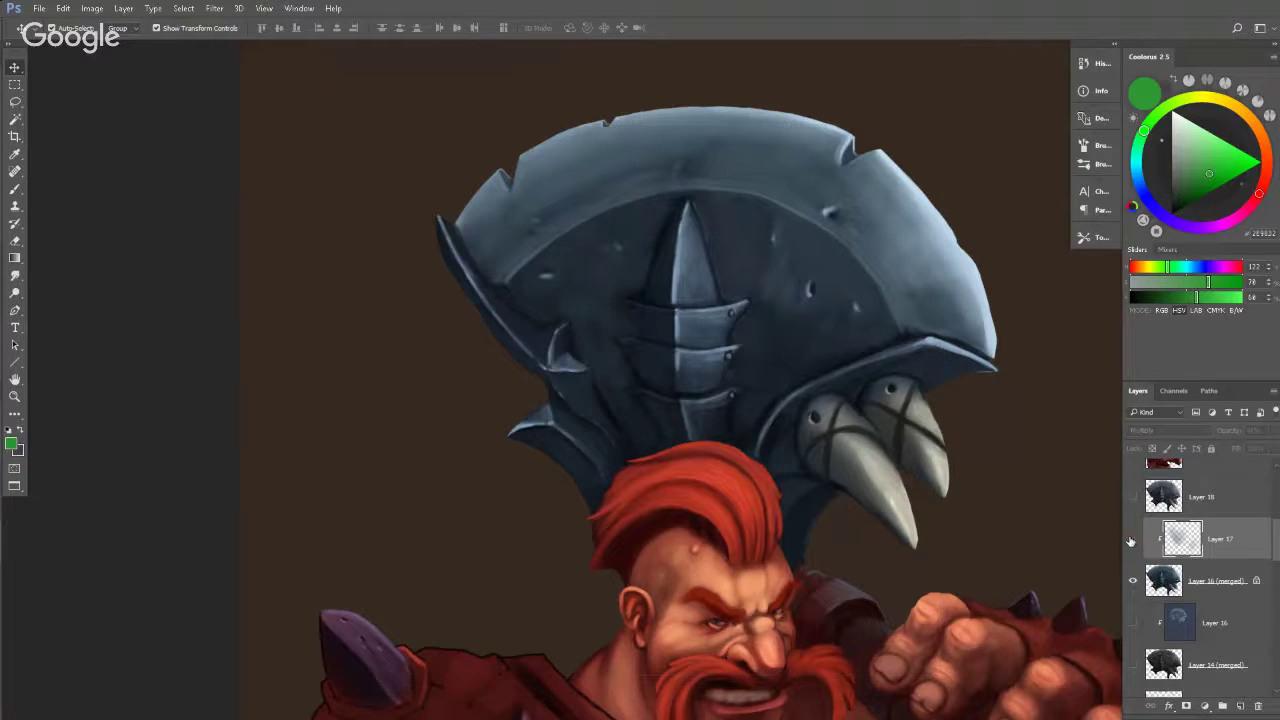
click(1133, 540)
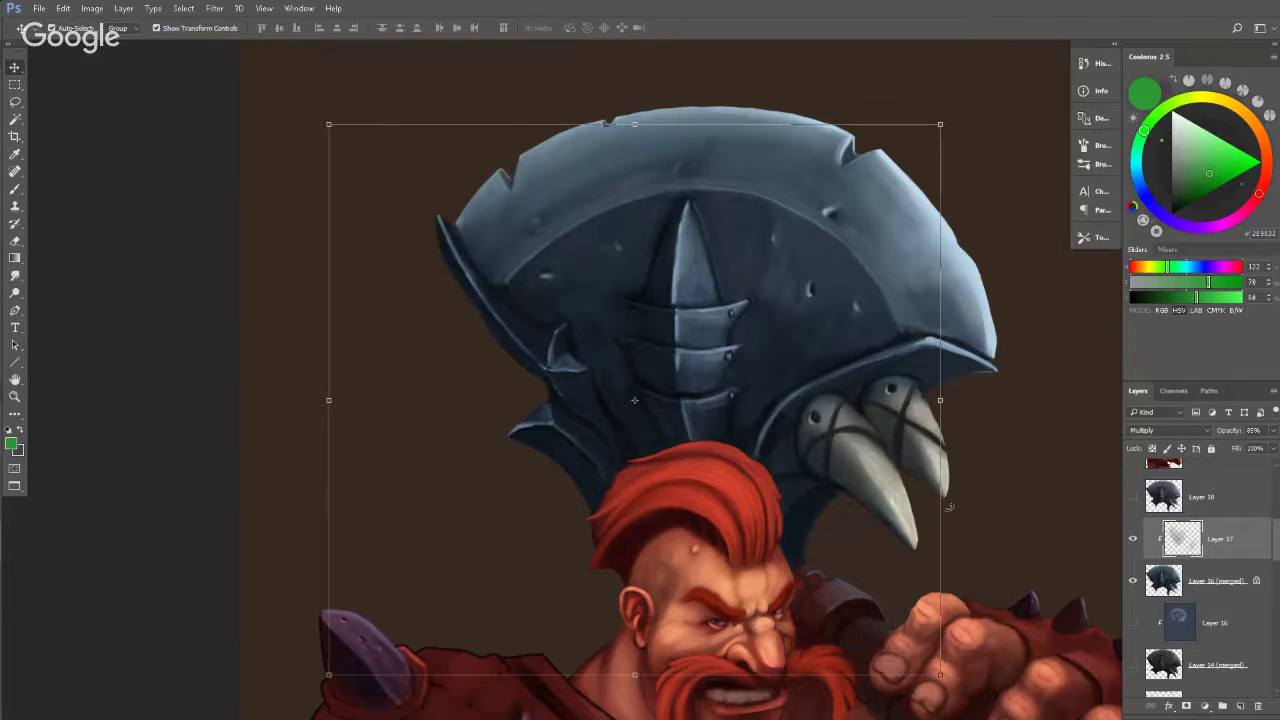
Examine how Layer 17 is clipped to Layer 16 (merged), selecting each in turn and comparing the axe with and without Layer 17.
click(1184, 575)
click(1188, 552)
click(1162, 586)
click(1191, 553)
click(1170, 582)
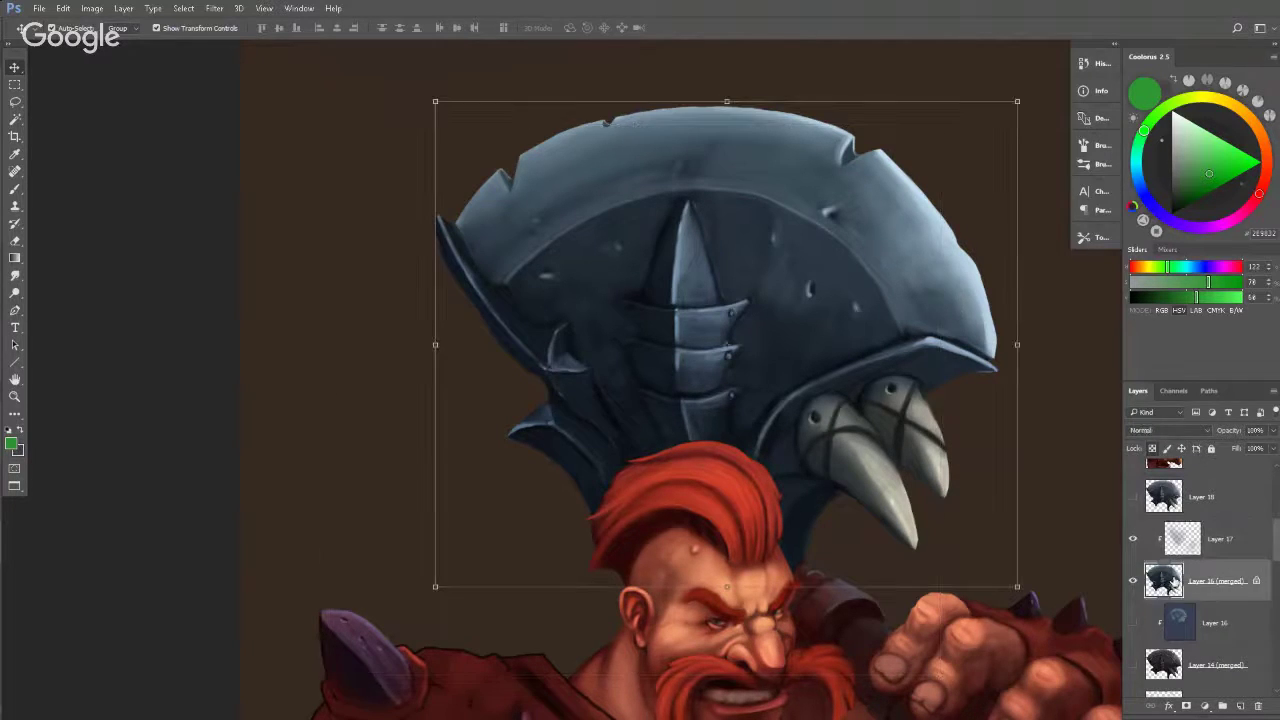
click(1197, 549)
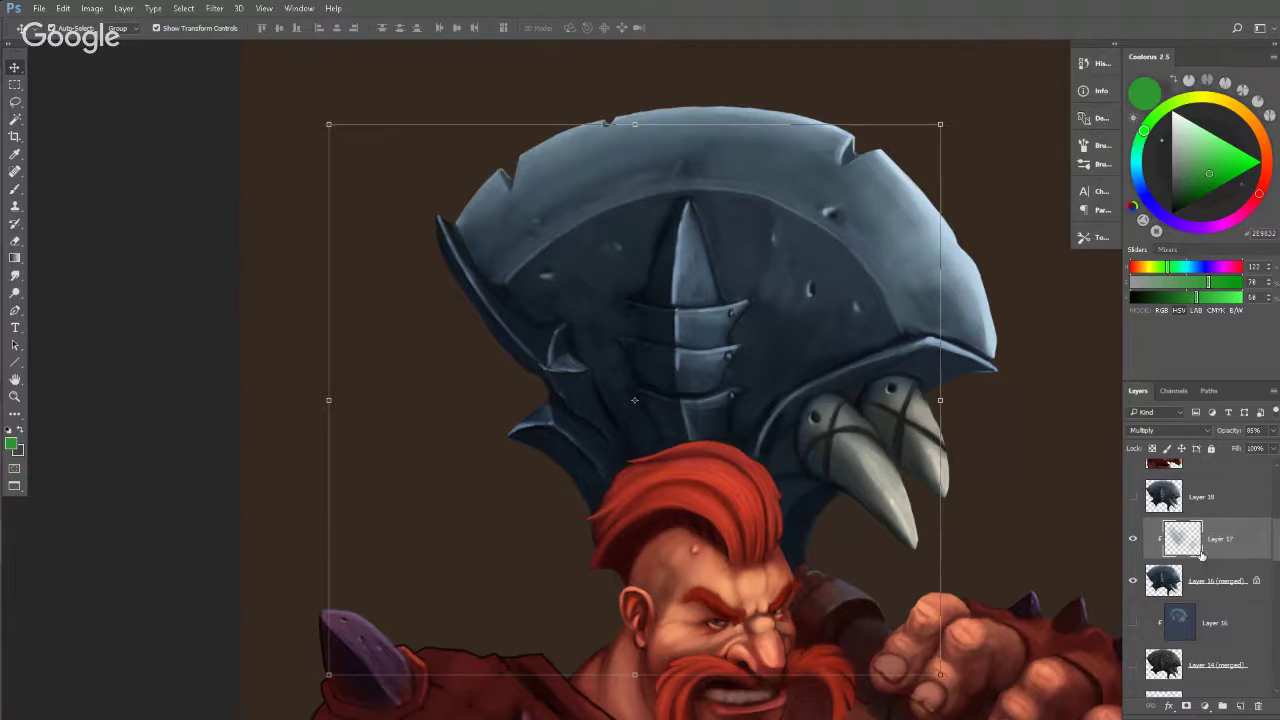
click(1188, 584)
click(1187, 543)
click(1190, 576)
click(1160, 541)
click(1133, 540)
click(1133, 540)
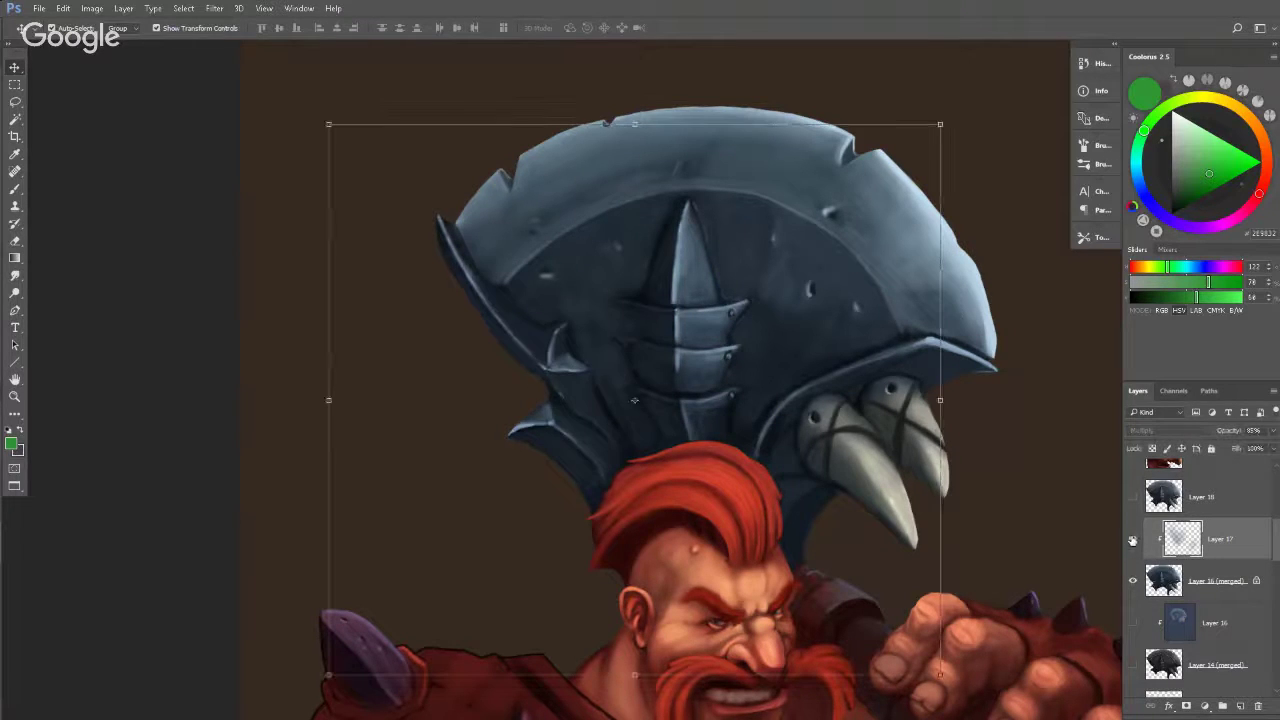
click(1133, 540)
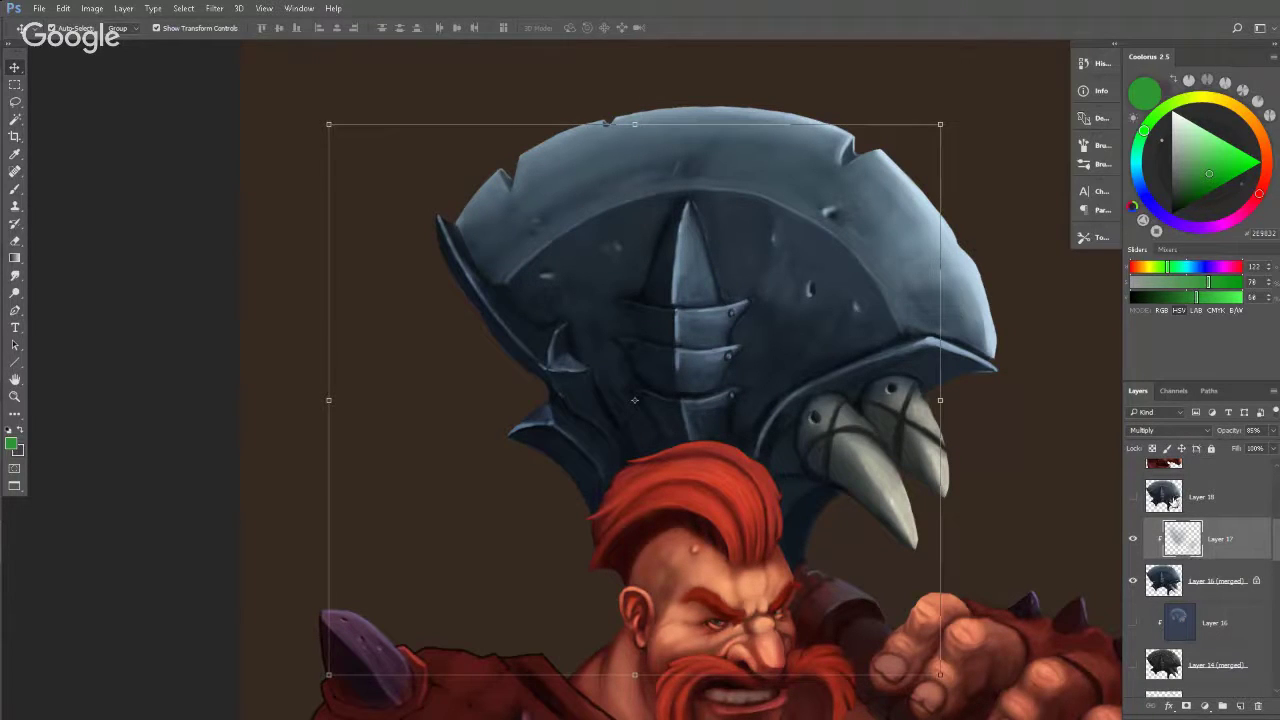
Compare the axe with and without Layer 18, select it while visible, and hide Layer 17 and Layer 16 (merged).
scroll(1270, 536, up, 2)
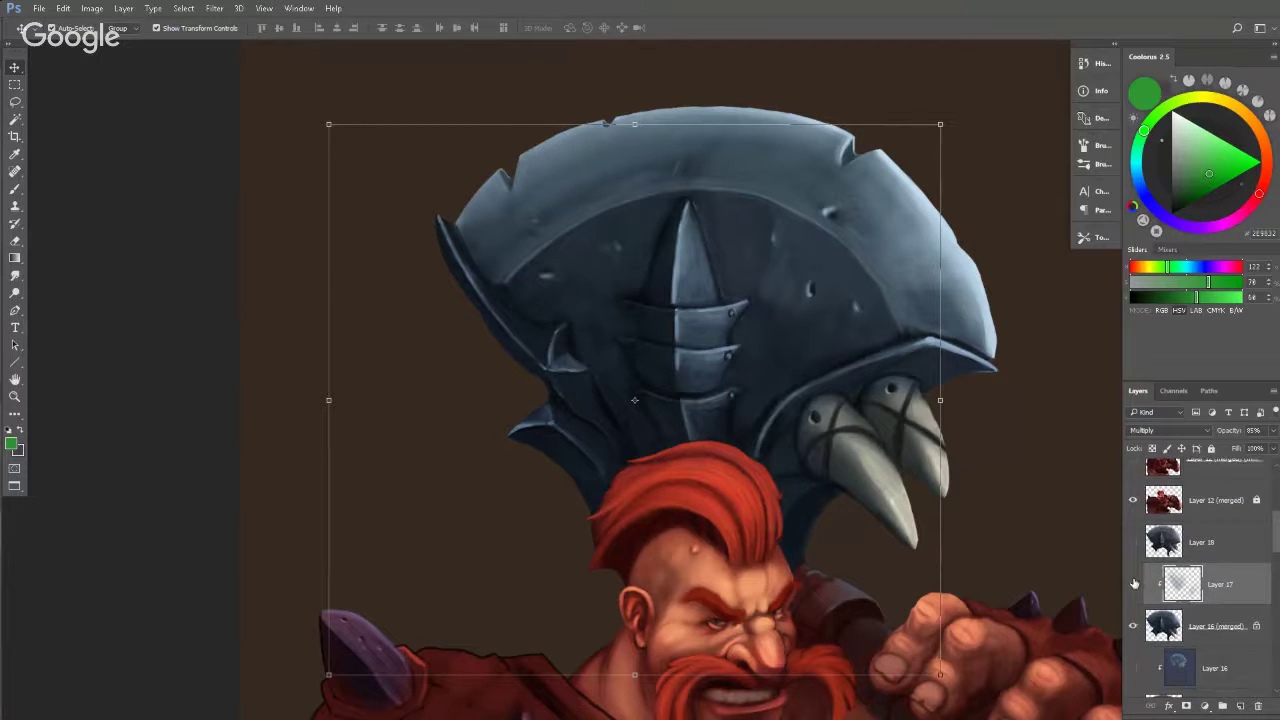
mouse_move(1134, 583)
mouse_down()
mouse_move(1133, 626)
mouse_move(1137, 567)
mouse_up()
click(1133, 543)
click(1133, 543)
click(1133, 543)
drag(1135, 588, 1133, 626)
click(1170, 545)
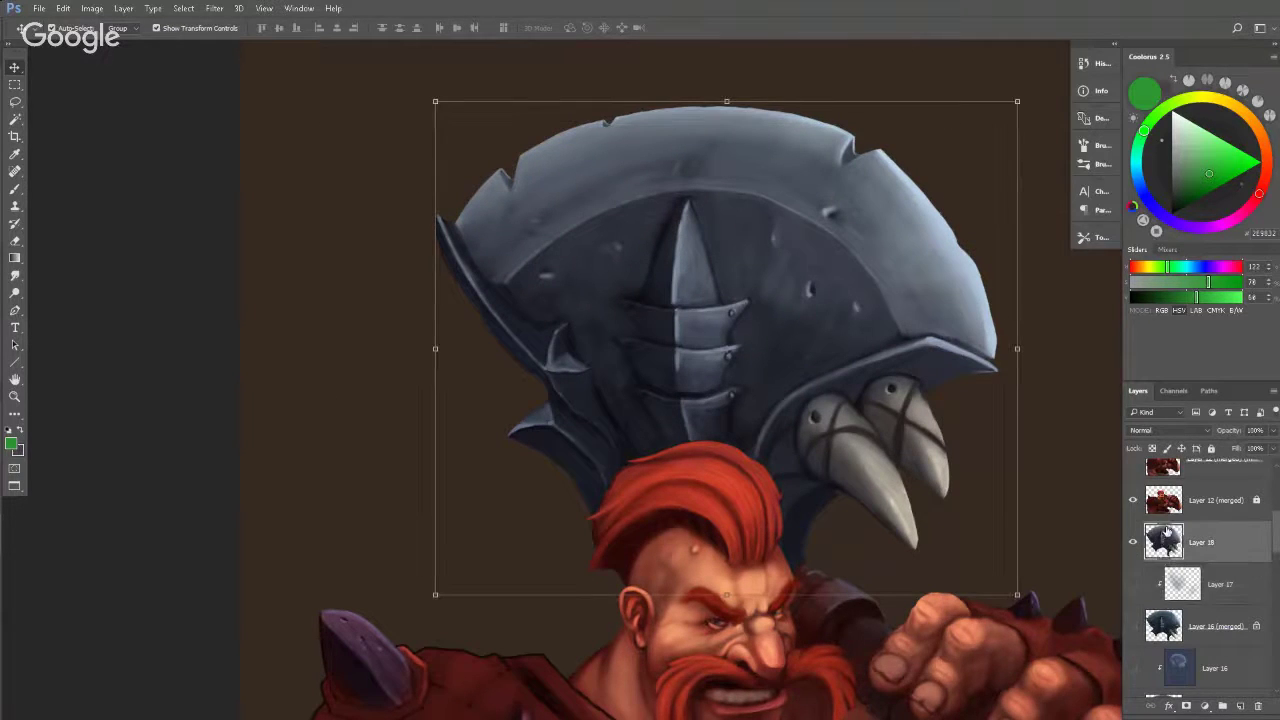
Examine the Layer 18 axe together with the whole upper figure, and look through the layers above it.
drag(864, 383, 790, 353)
drag(850, 289, 795, 309)
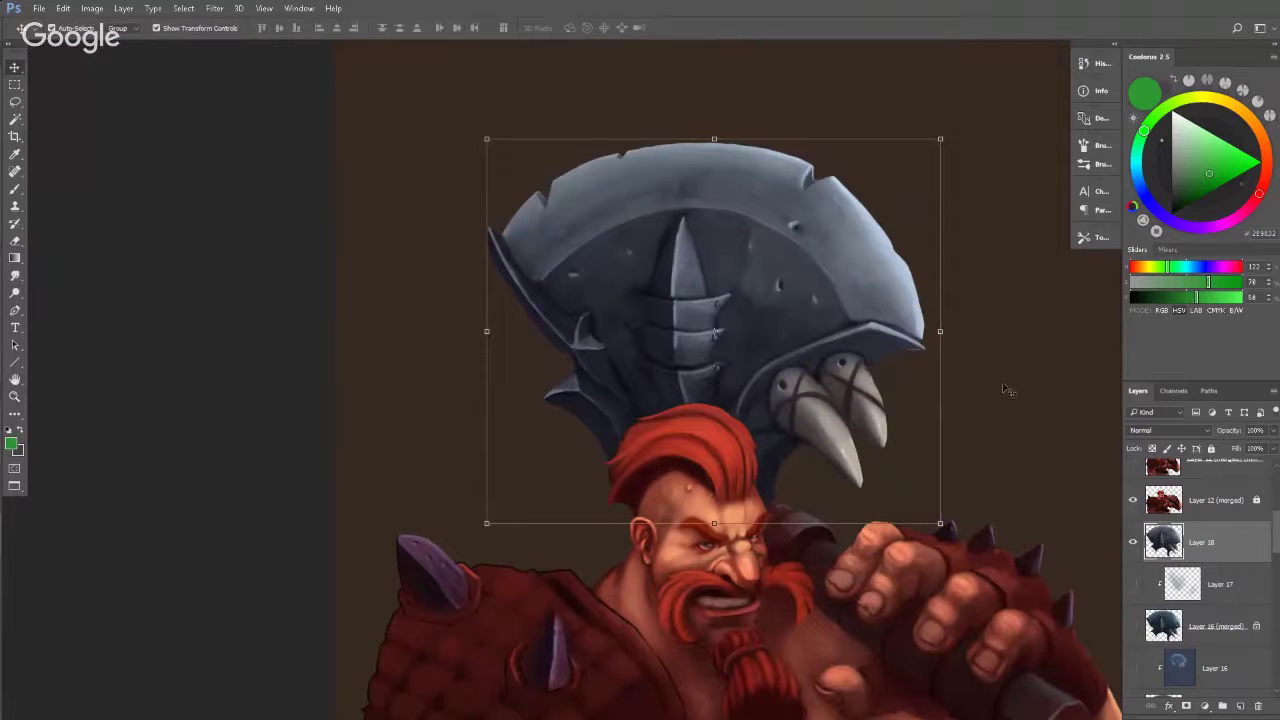
drag(1275, 533, 1277, 518)
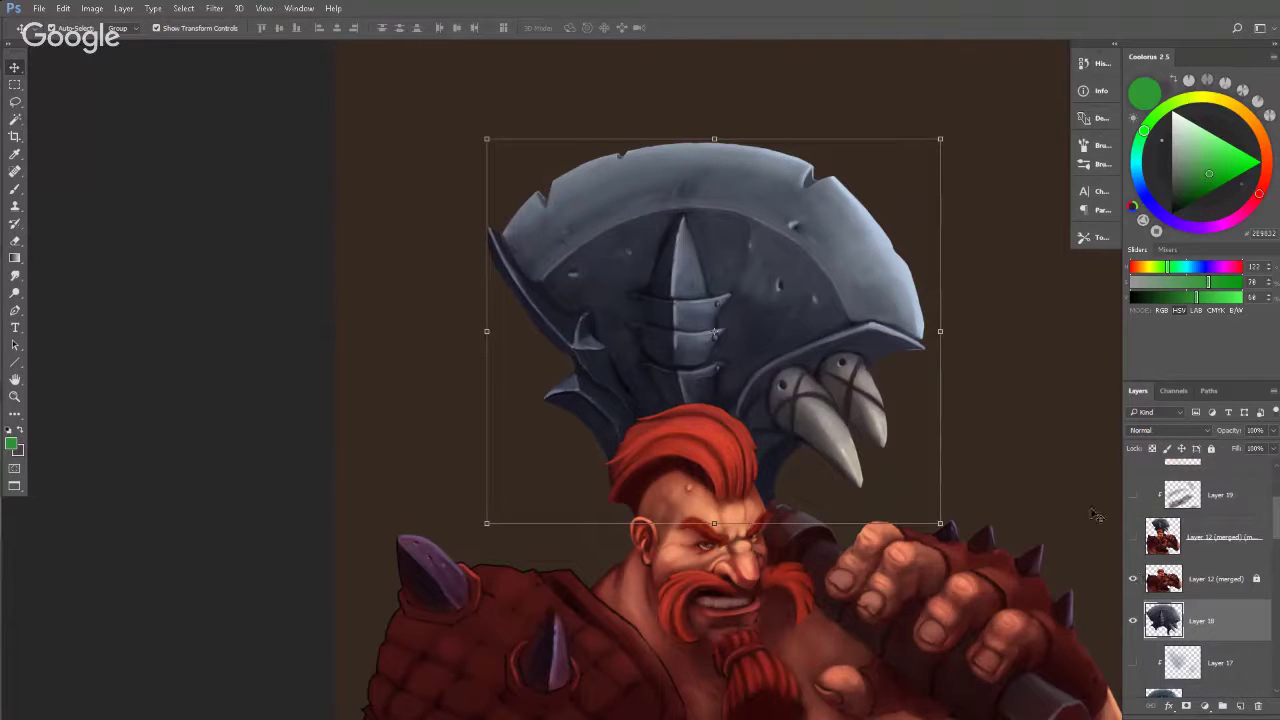
drag(968, 391, 980, 371)
mouse_move(840, 263)
mouse_down()
mouse_move(864, 262)
mouse_move(838, 257)
mouse_move(853, 259)
mouse_up()
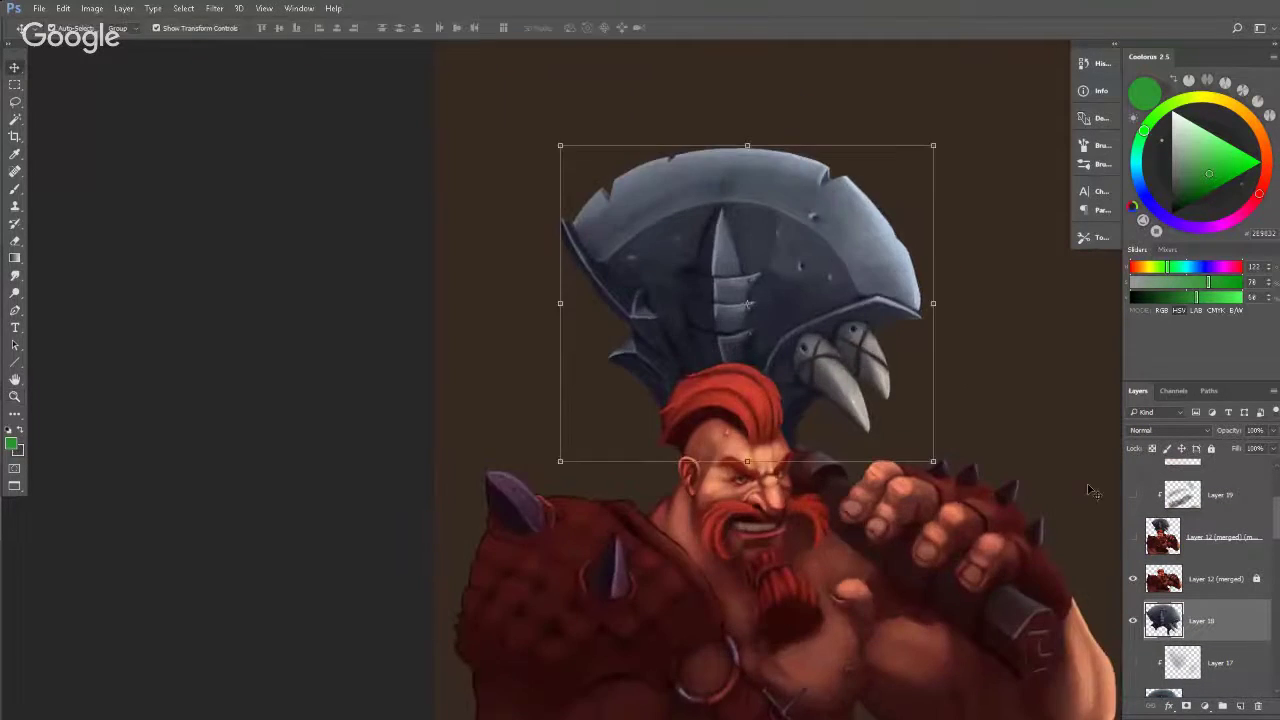
Show the full-figure merged layer above Layer 12 (merged), and hide Layer 12 (merged) and Layer 18.
click(1133, 538)
drag(1134, 580, 1135, 622)
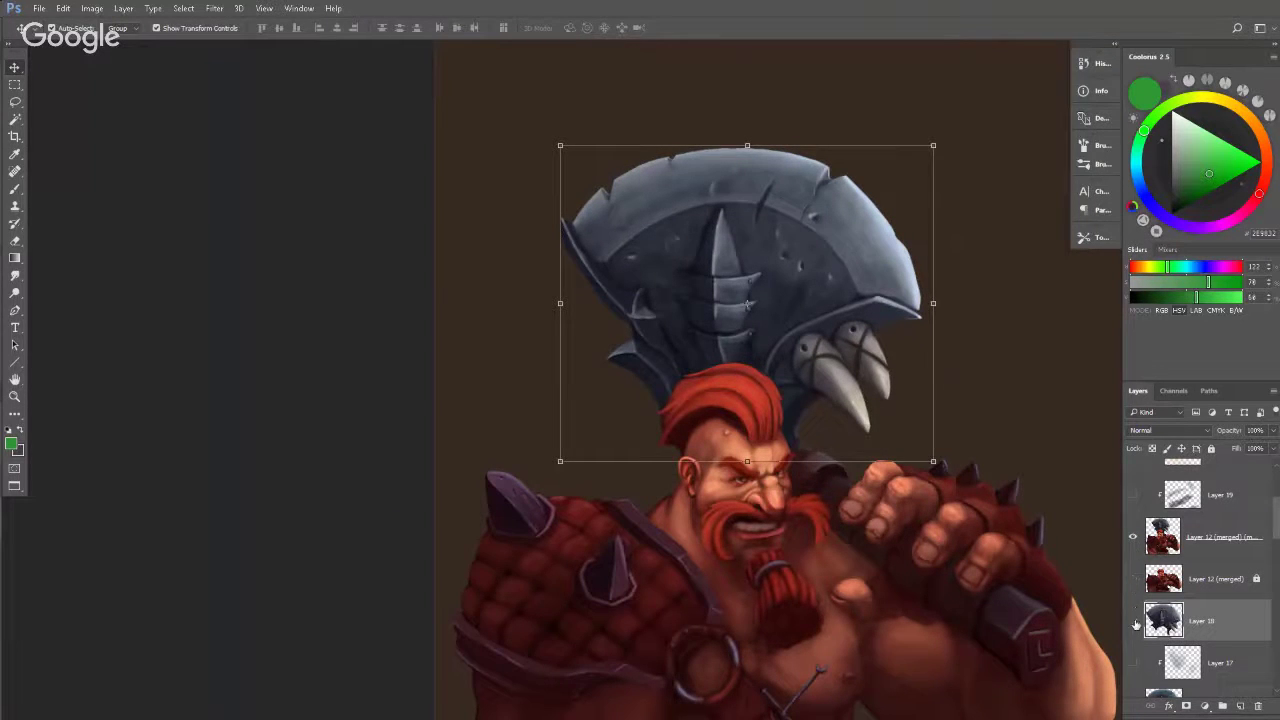
drag(923, 524, 873, 394)
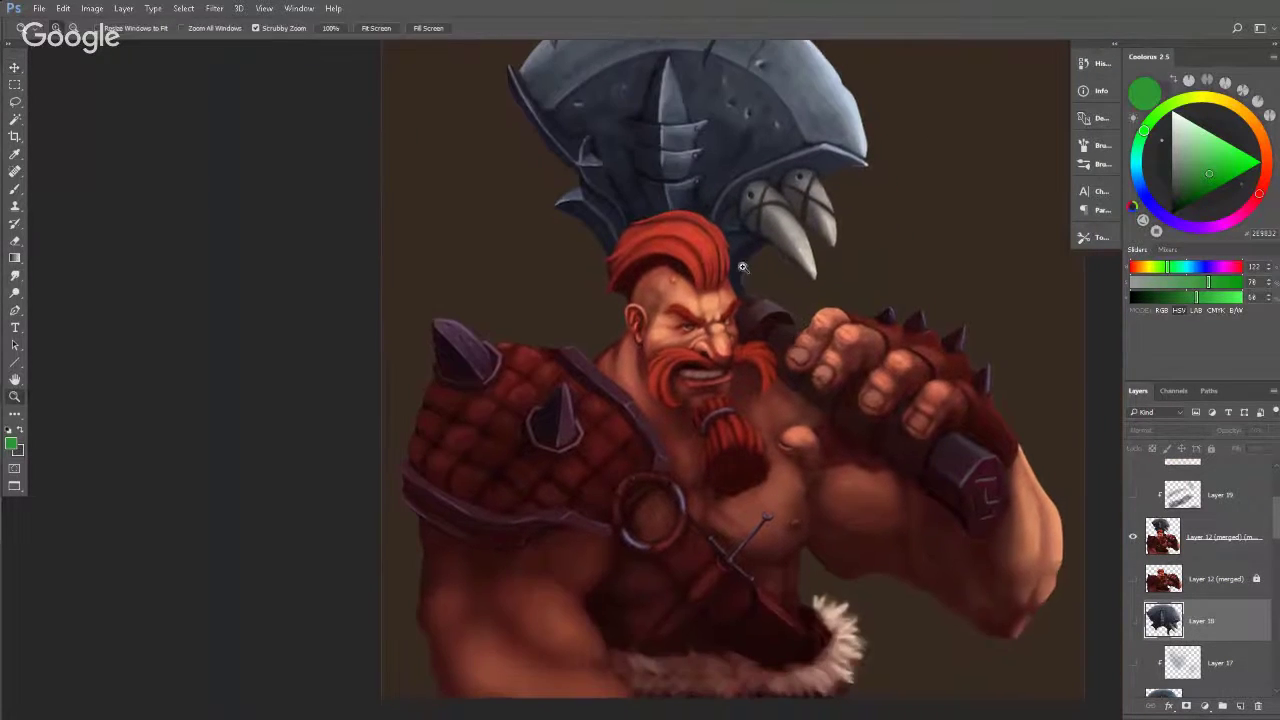
mouse_move(744, 264)
mouse_down()
mouse_move(780, 249)
mouse_move(756, 247)
mouse_up()
click(756, 246)
key(v)
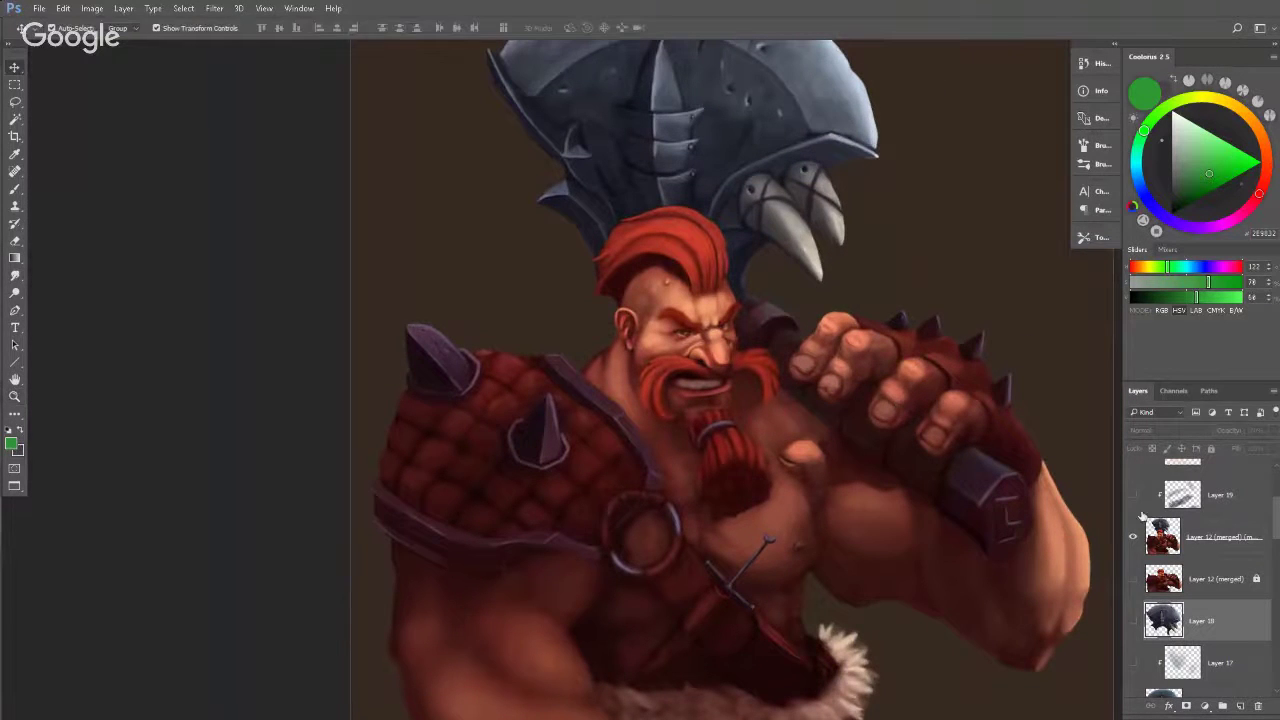
Compare the full-figure merged layer with the earlier Layer 12 (merged), leaving only the full-figure version visible.
click(1133, 578)
click(1133, 537)
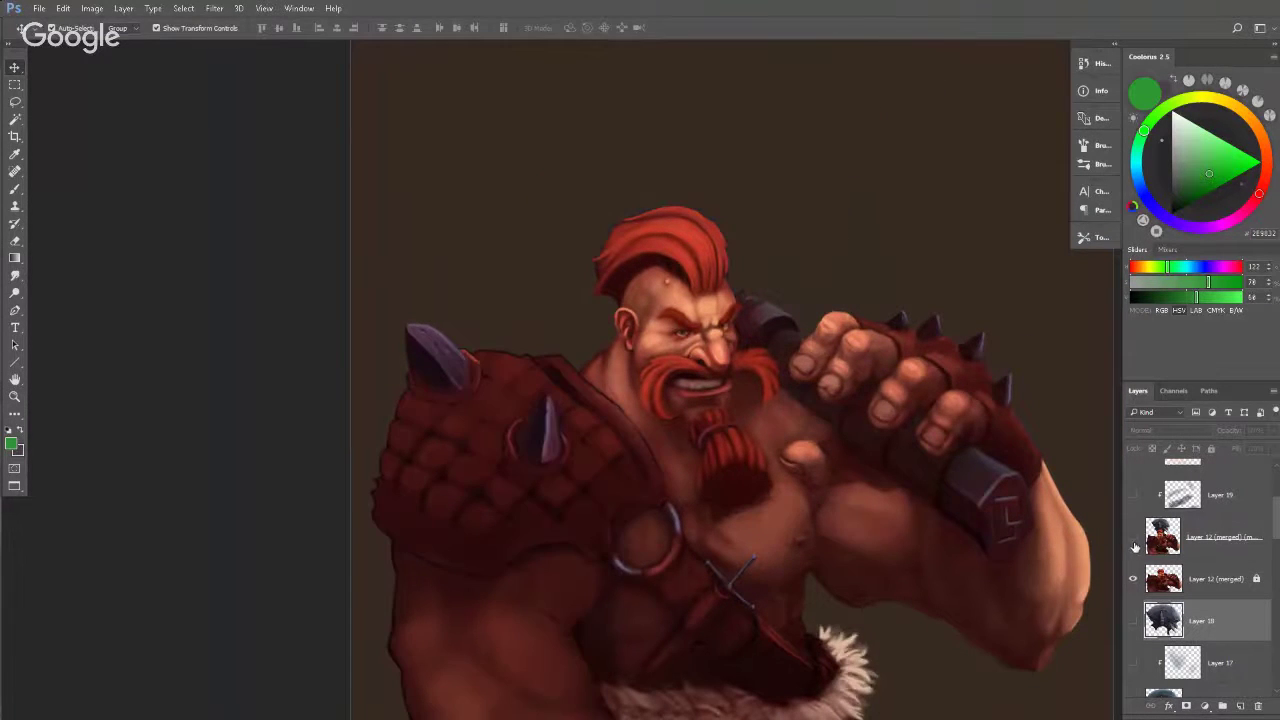
click(1134, 540)
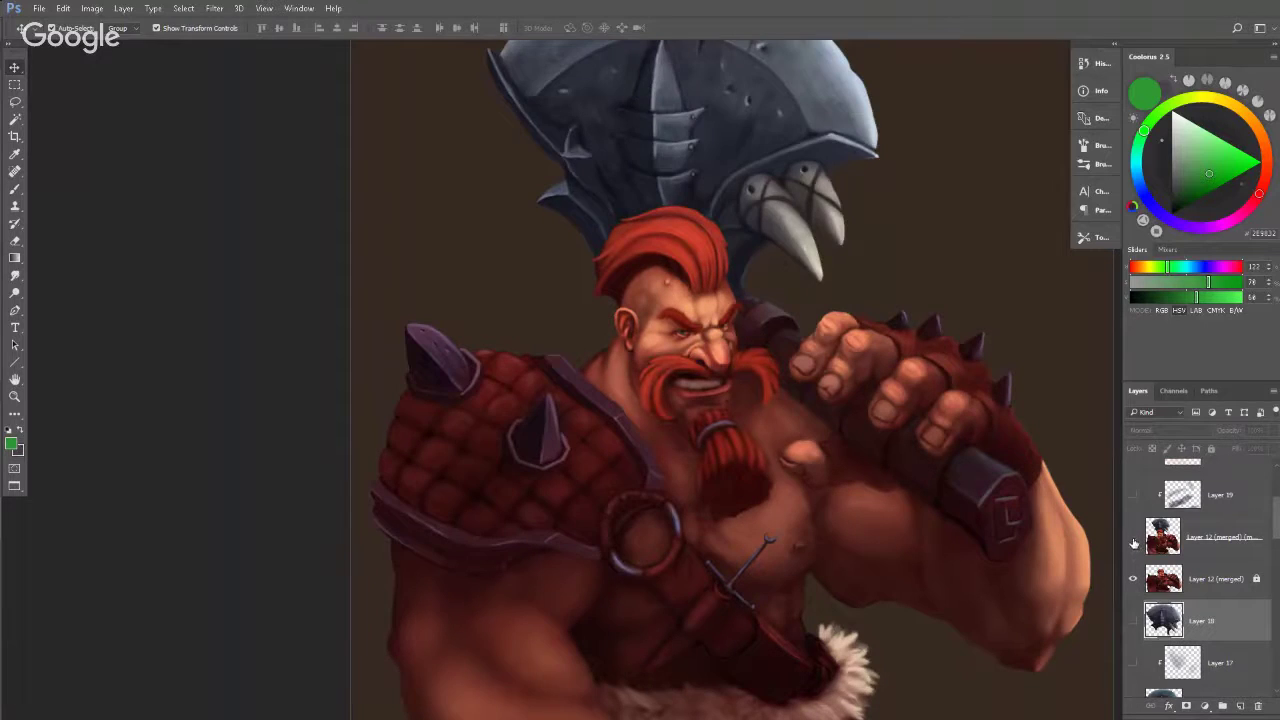
click(1133, 540)
click(1133, 540)
click(1133, 578)
Examine the merged figure as a whole and up close around the face, shoulder armour, axe blade and fangs.
key(z)
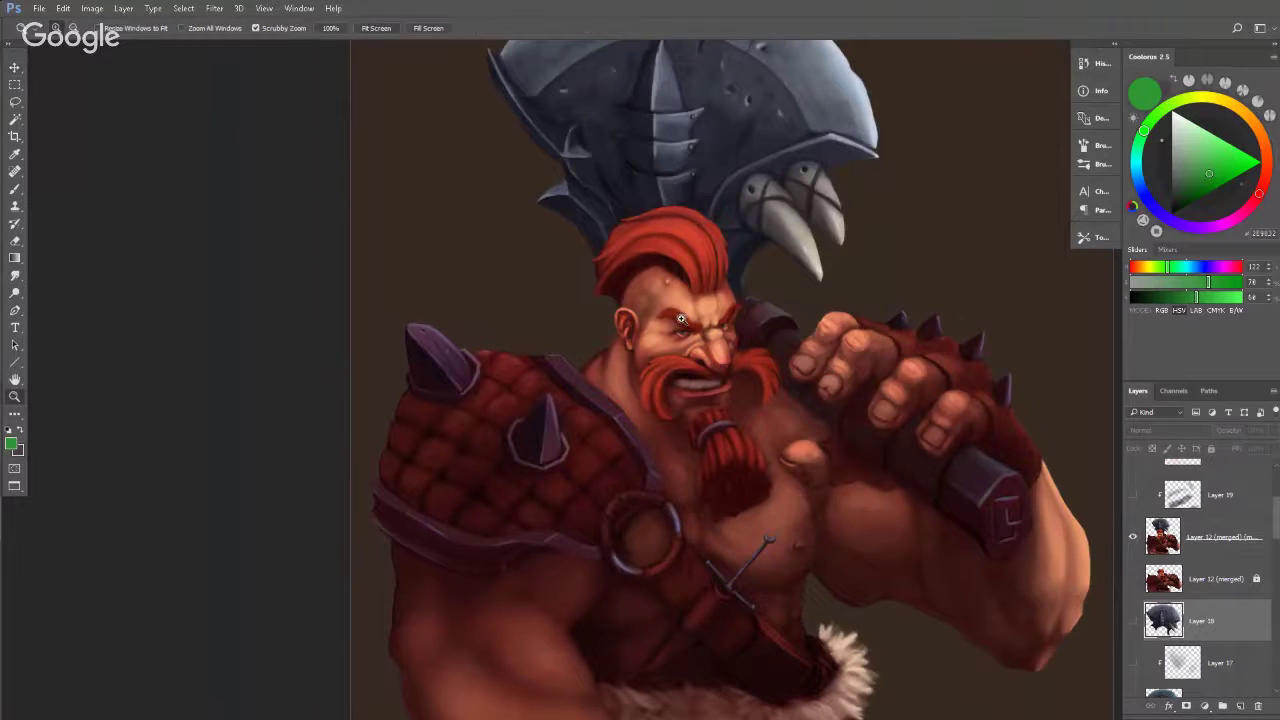
drag(681, 318, 642, 316)
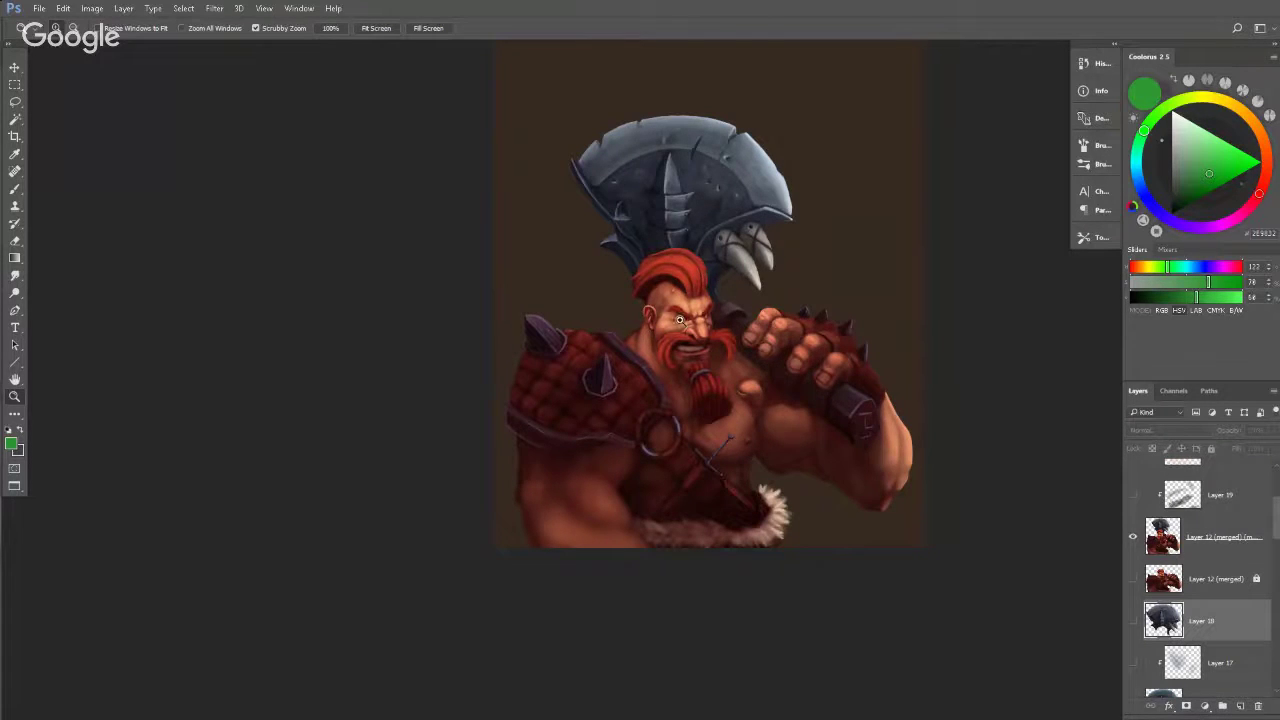
drag(679, 320, 741, 311)
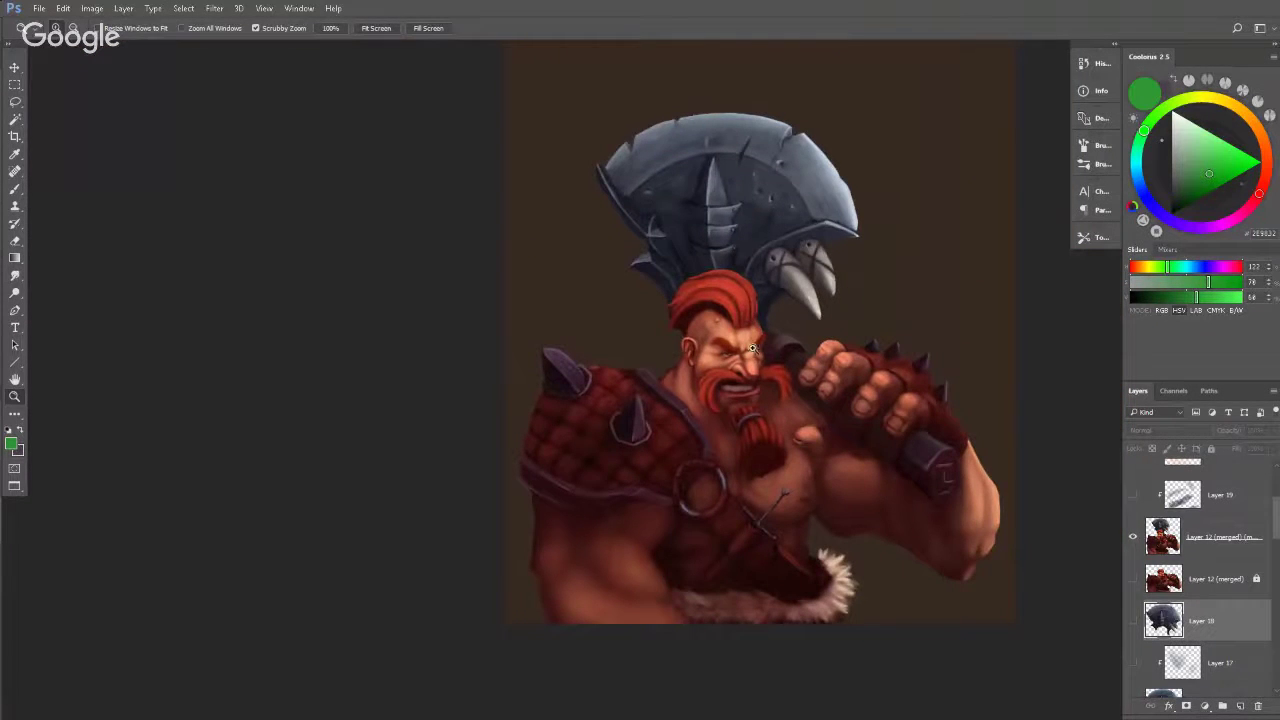
drag(741, 348, 776, 364)
mouse_move(776, 364)
mouse_down()
mouse_move(680, 368)
mouse_move(765, 369)
mouse_up()
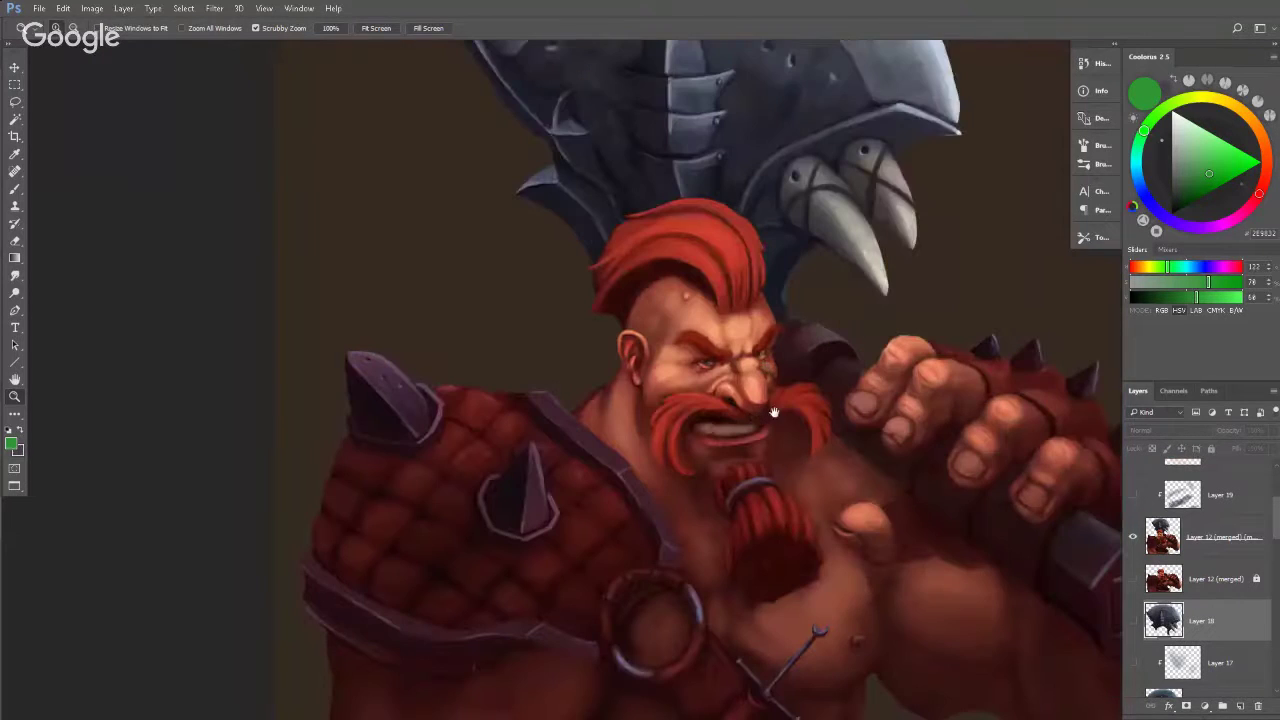
drag(774, 412, 779, 370)
drag(797, 290, 752, 402)
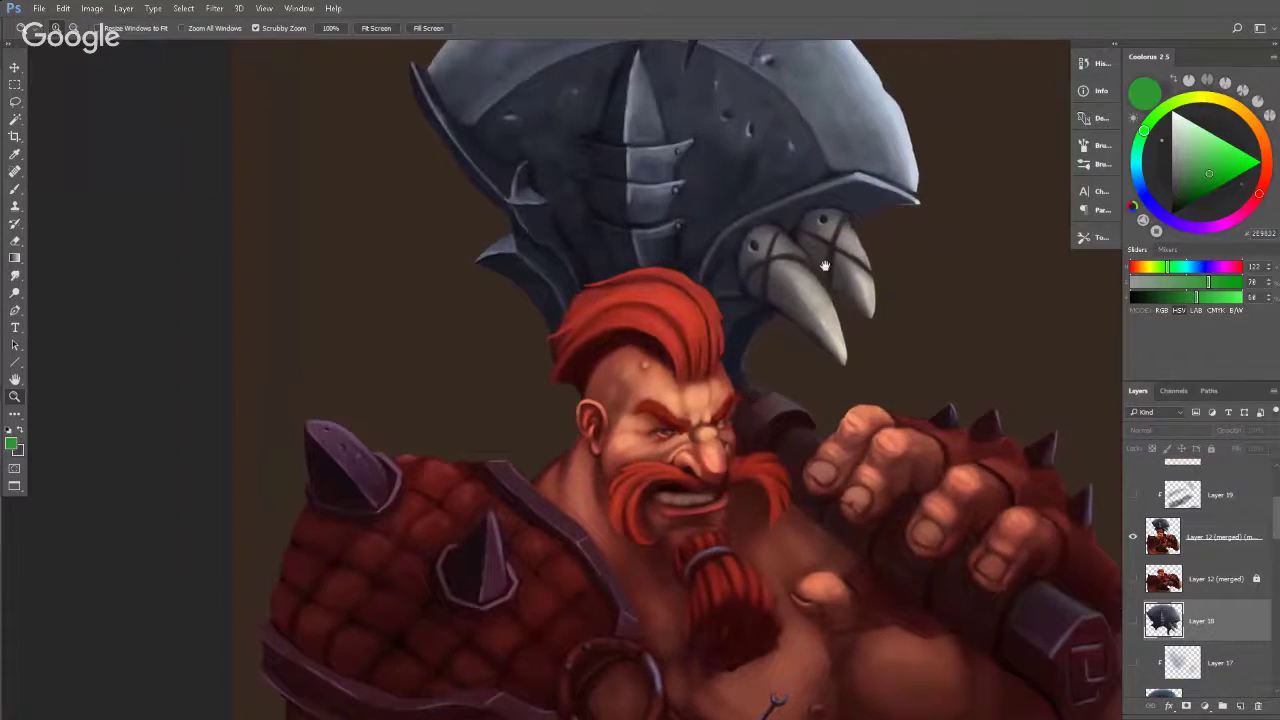
mouse_move(825, 266)
mouse_down()
mouse_move(794, 437)
mouse_move(803, 271)
mouse_up()
mouse_move(750, 364)
mouse_down()
mouse_move(698, 358)
mouse_move(742, 347)
mouse_move(765, 293)
mouse_move(703, 290)
mouse_move(774, 284)
mouse_move(768, 352)
mouse_up()
drag(815, 360, 750, 339)
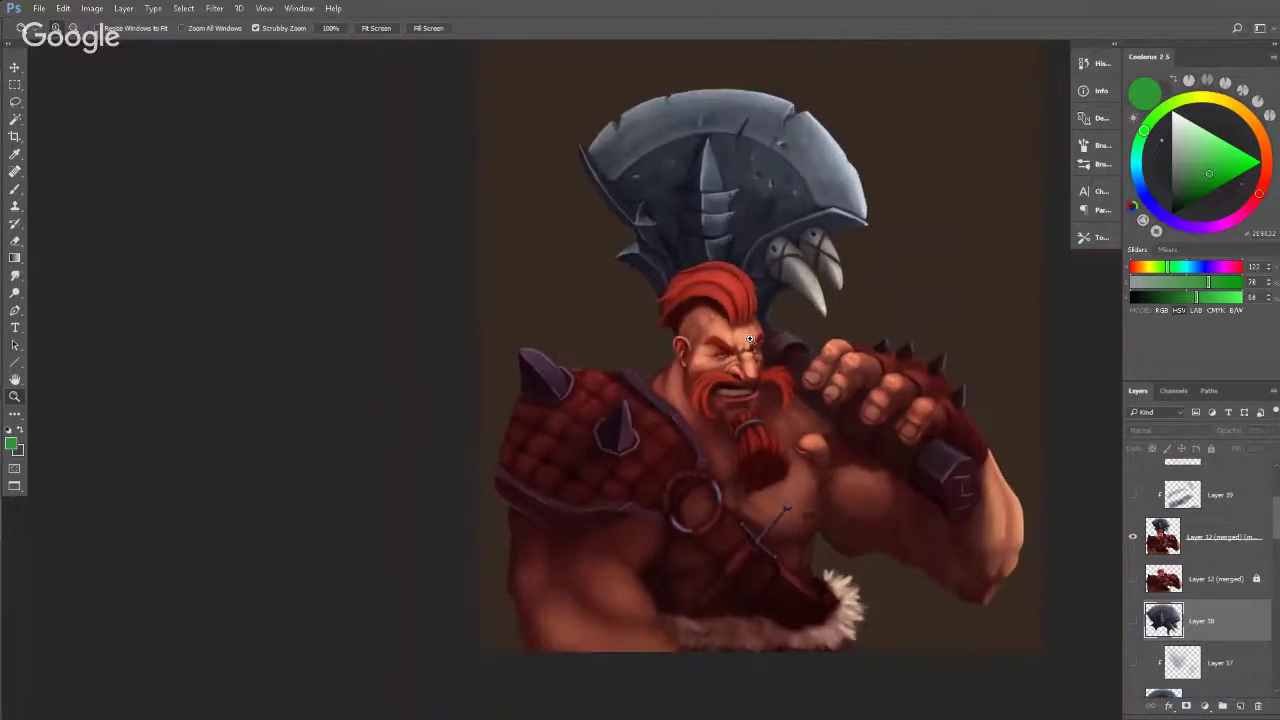
Show and select the clipped Overlay Layer 19, and examine its textured band on the upper arm up close.
scroll(760, 340, up, 1)
scroll(1277, 528, up, 2)
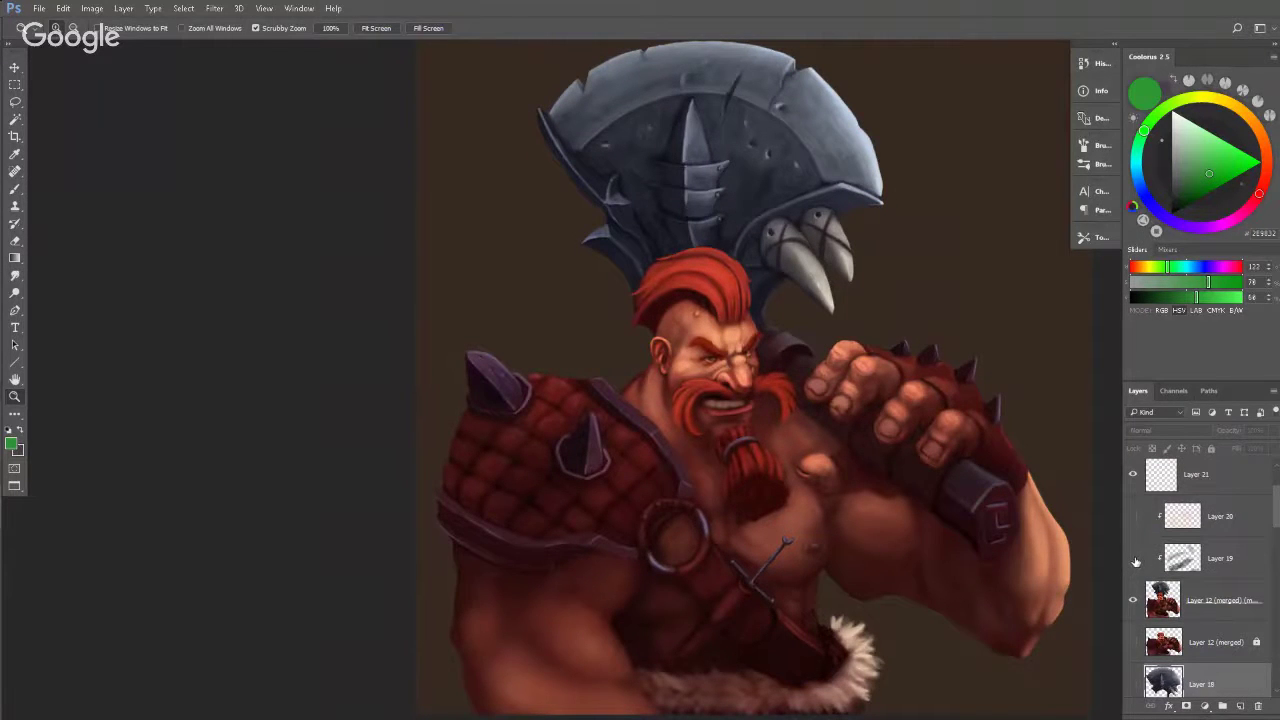
scroll(903, 503, up, 8)
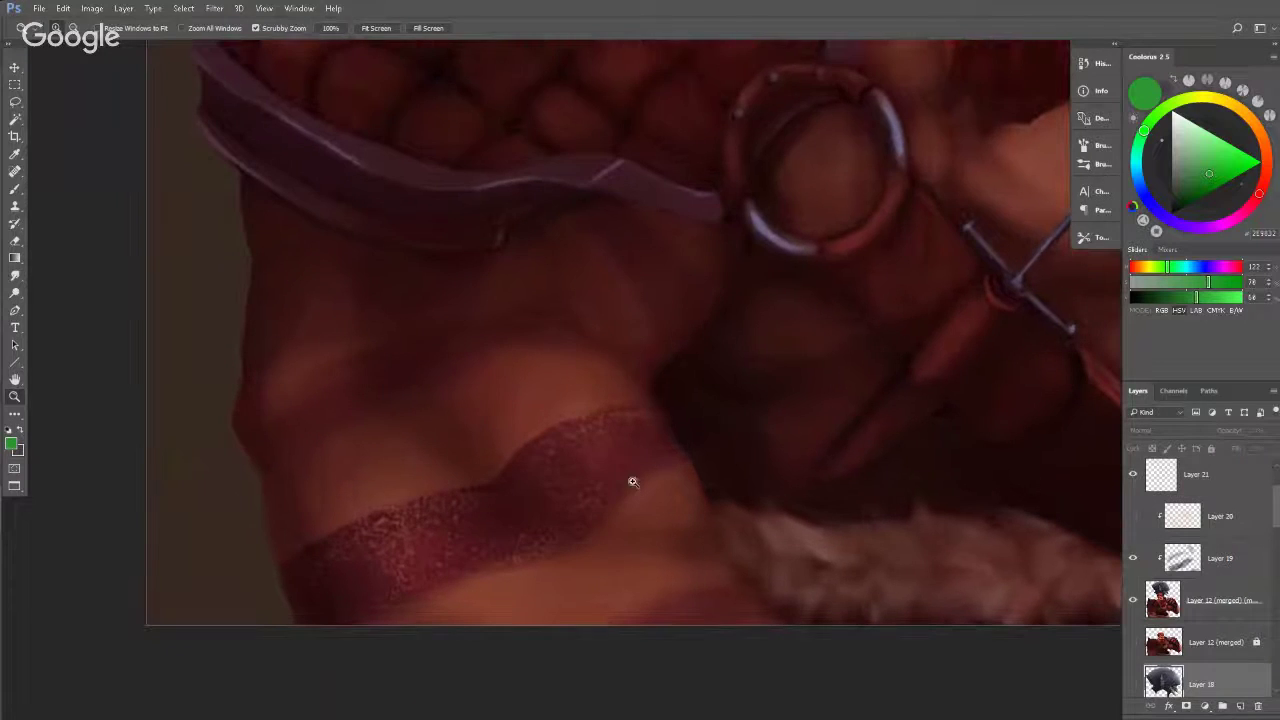
click(1182, 561)
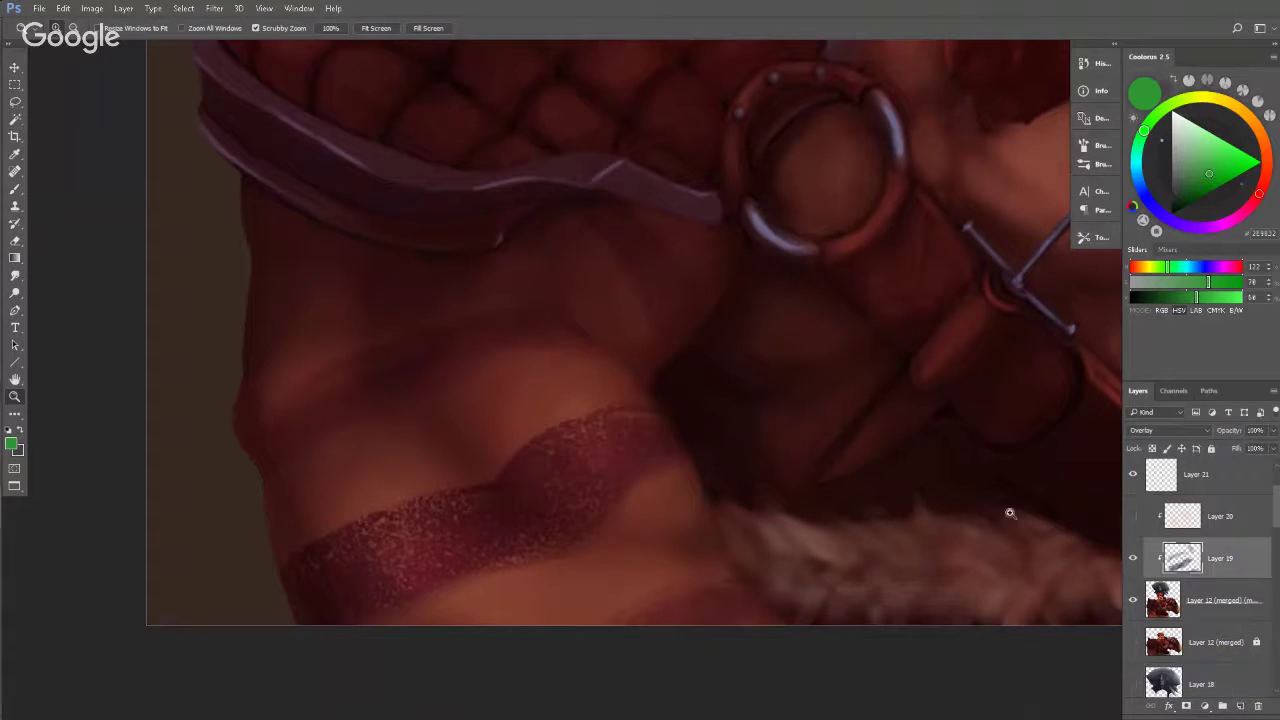
drag(854, 421, 752, 435)
drag(522, 541, 526, 541)
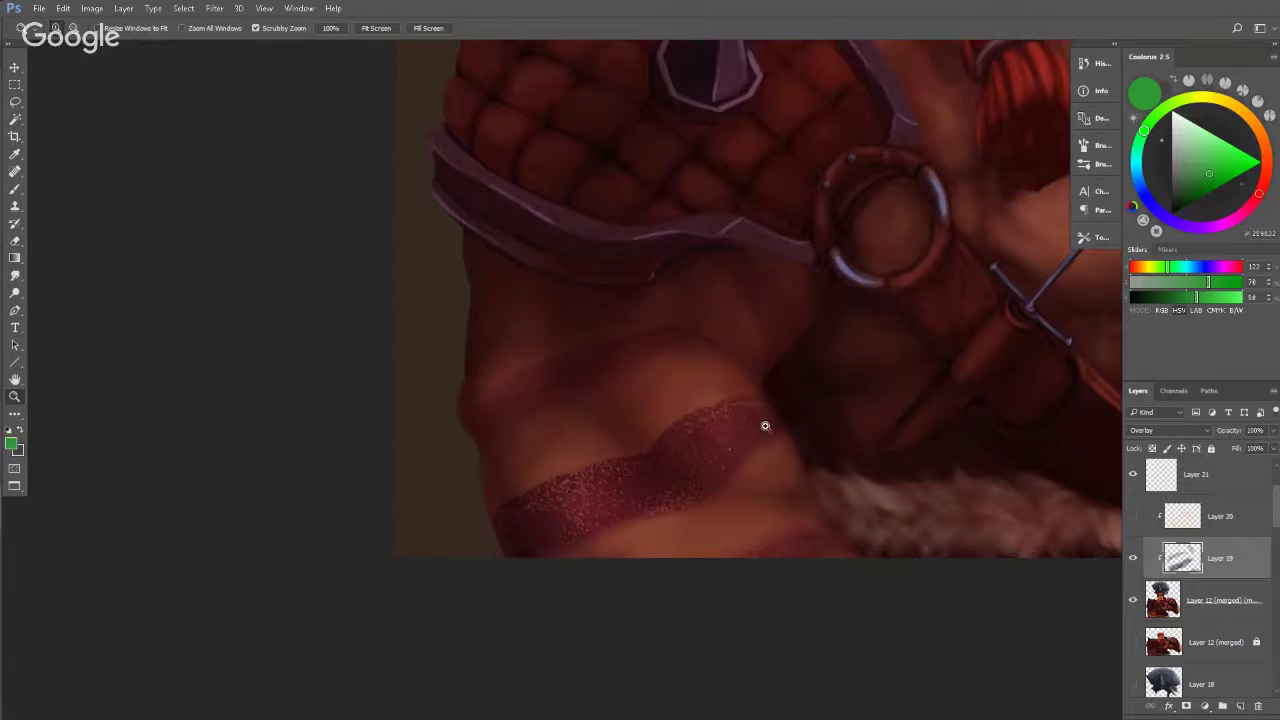
drag(811, 368, 860, 378)
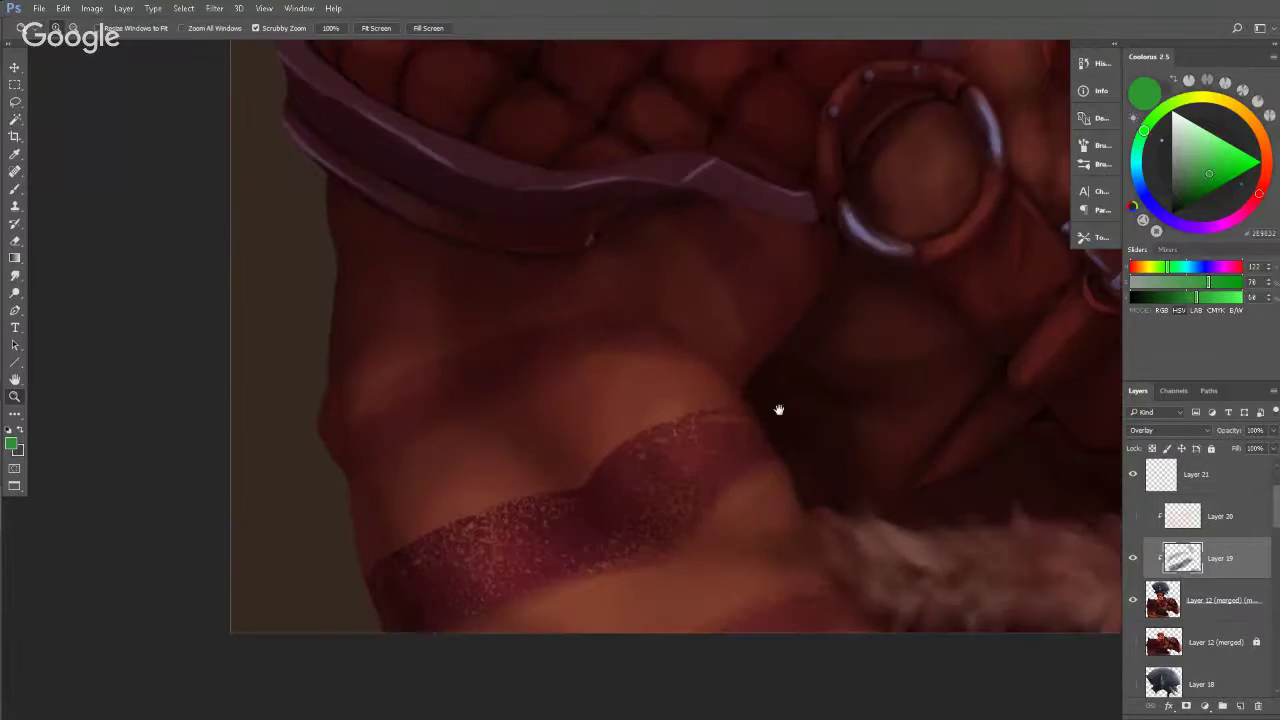
drag(777, 409, 608, 392)
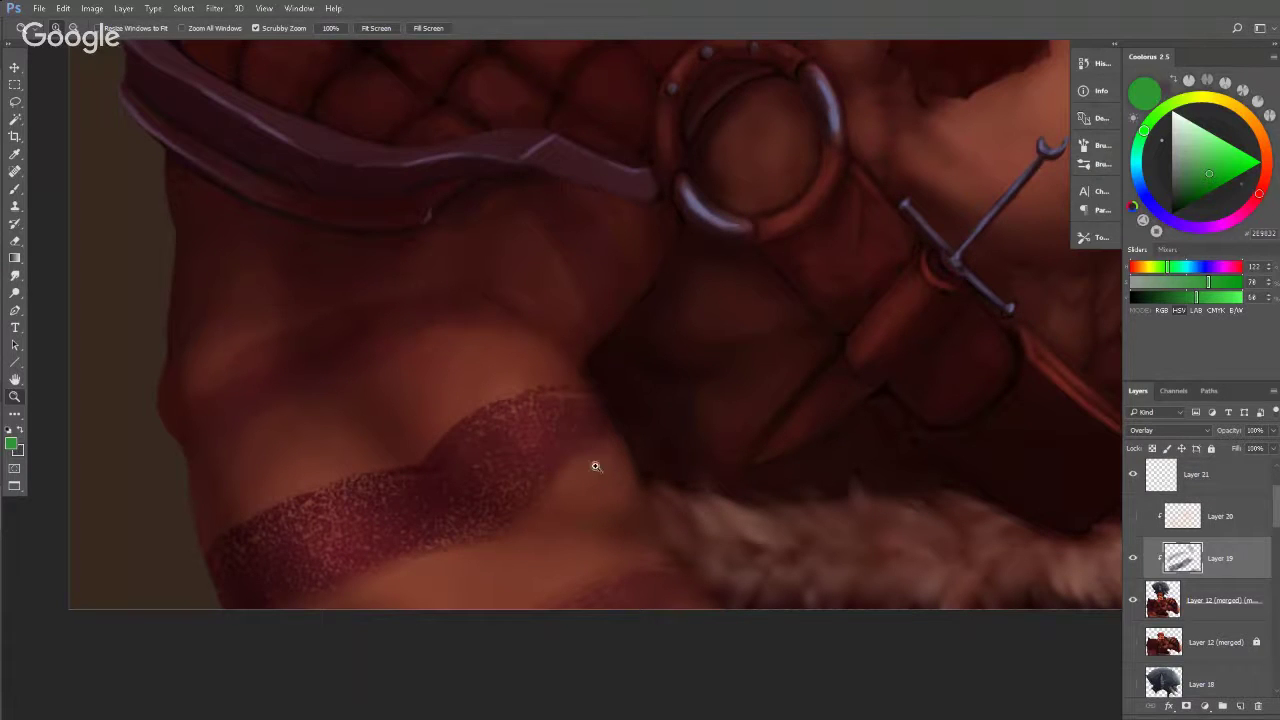
drag(726, 323, 684, 336)
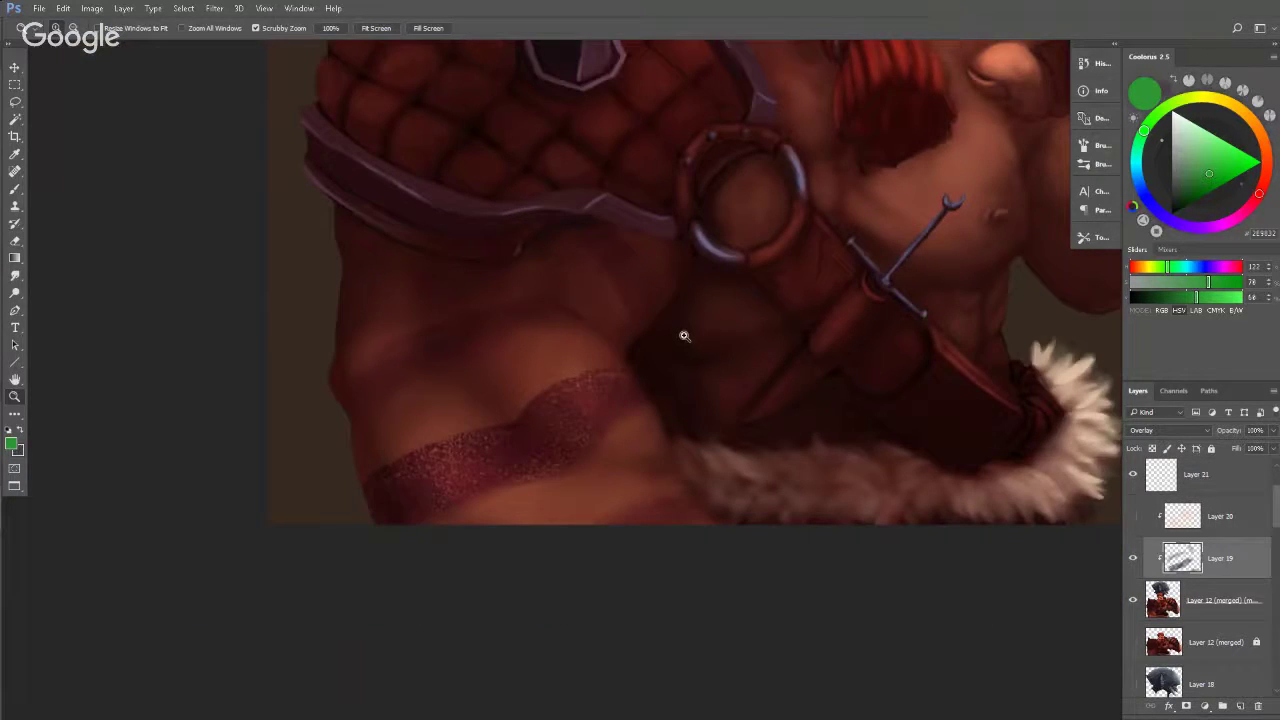
Show the clipped Layer 20, compare the figure with and without it, and leave it visible.
mouse_move(763, 396)
mouse_down()
mouse_move(755, 370)
mouse_move(797, 364)
mouse_up()
click(1132, 516)
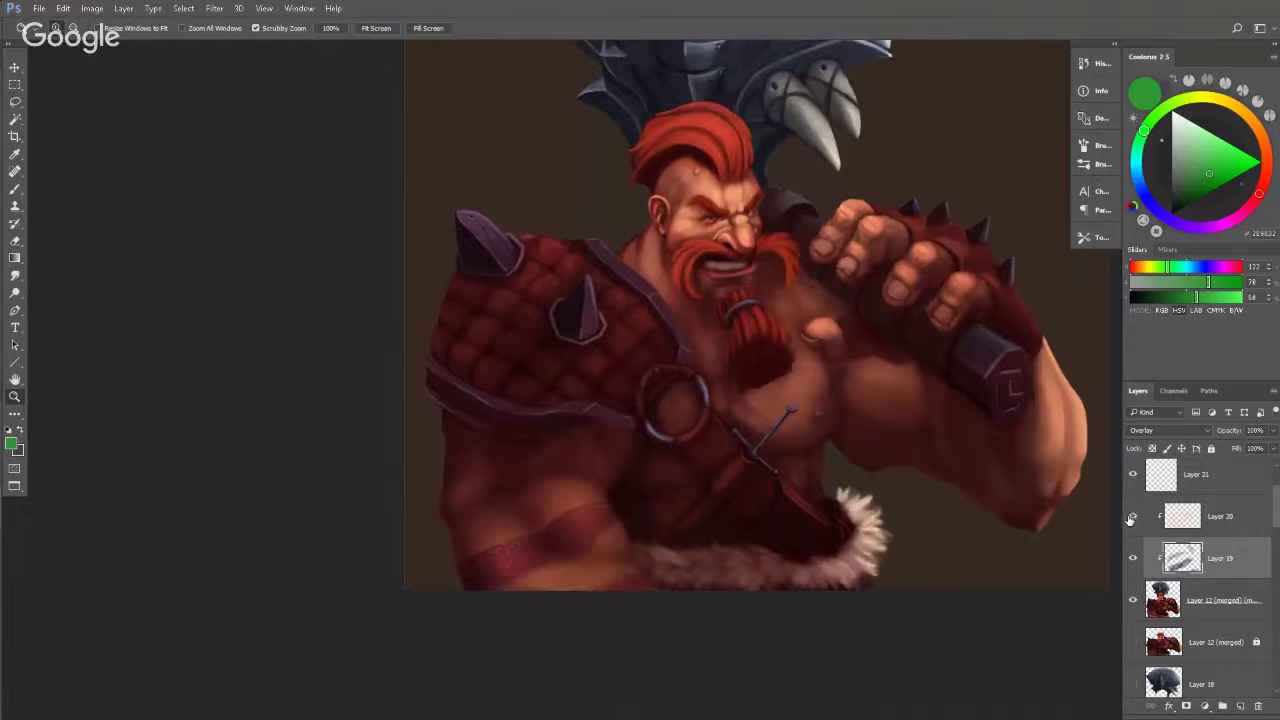
click(1133, 517)
click(1133, 517)
mouse_move(985, 486)
mouse_down()
mouse_move(977, 449)
mouse_move(1001, 414)
mouse_up()
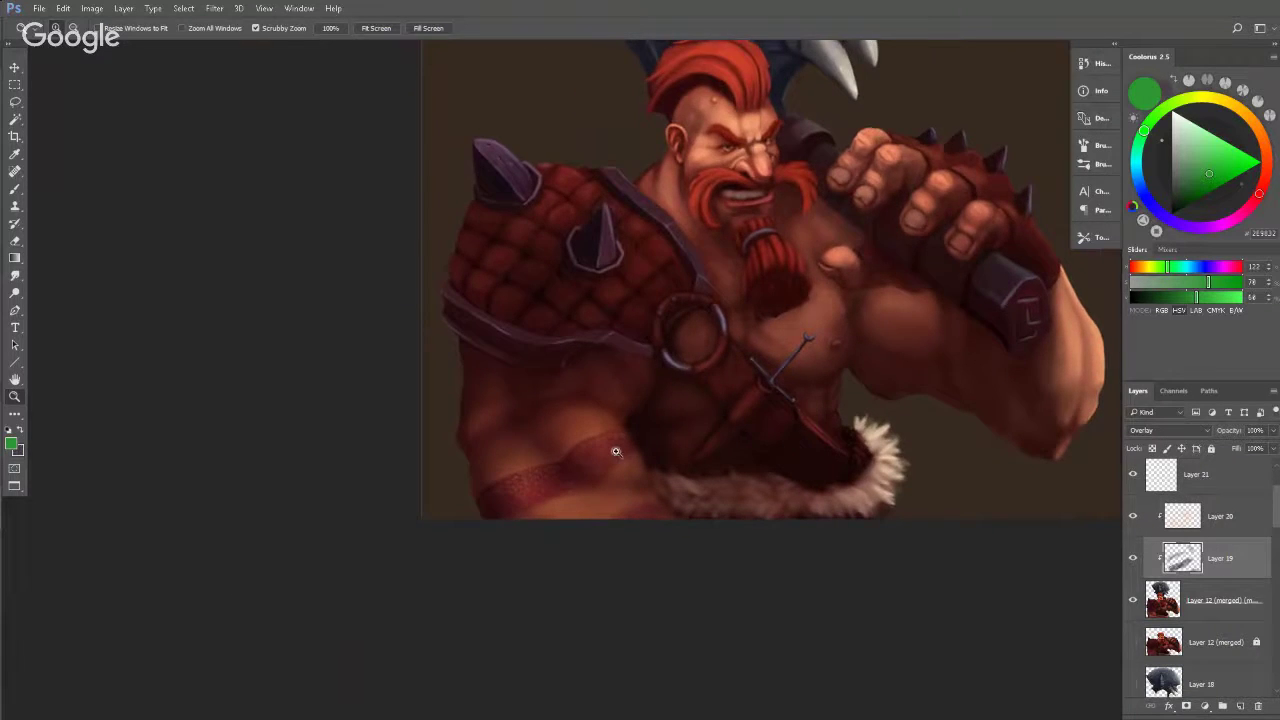
drag(616, 452, 629, 446)
scroll(650, 452, down, 4)
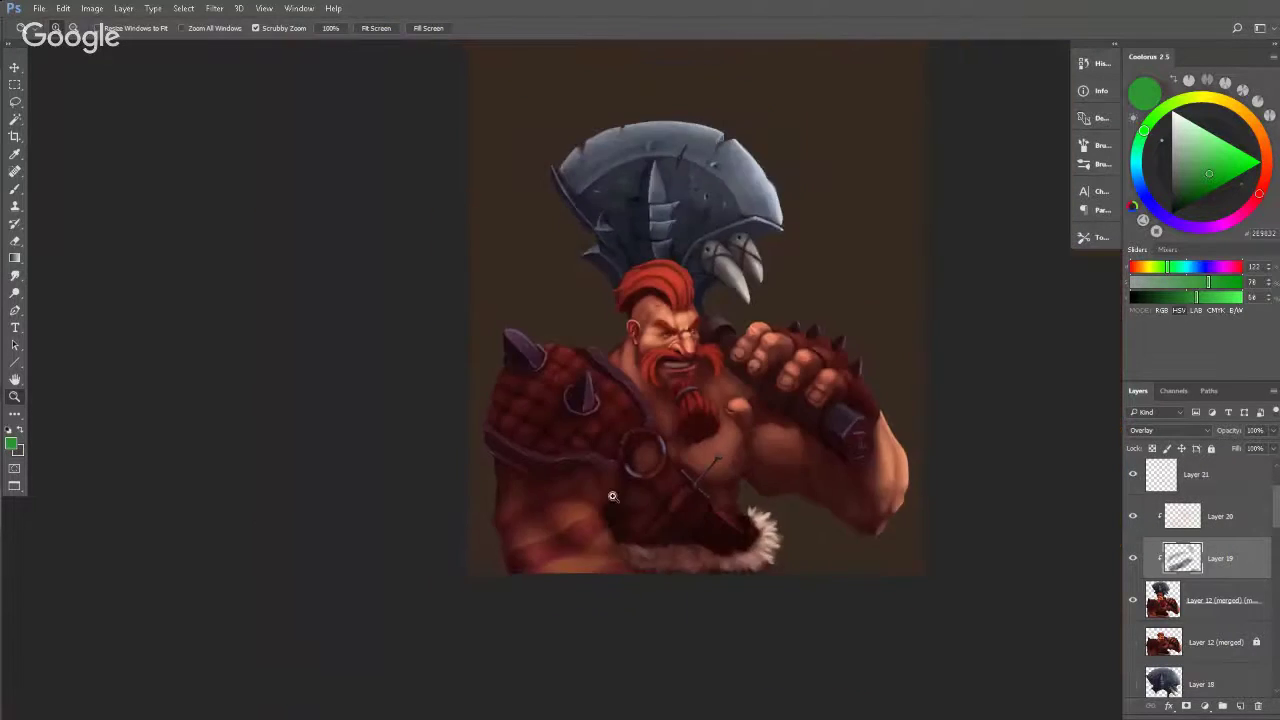
scroll(681, 447, up, 2)
scroll(745, 452, down, 3)
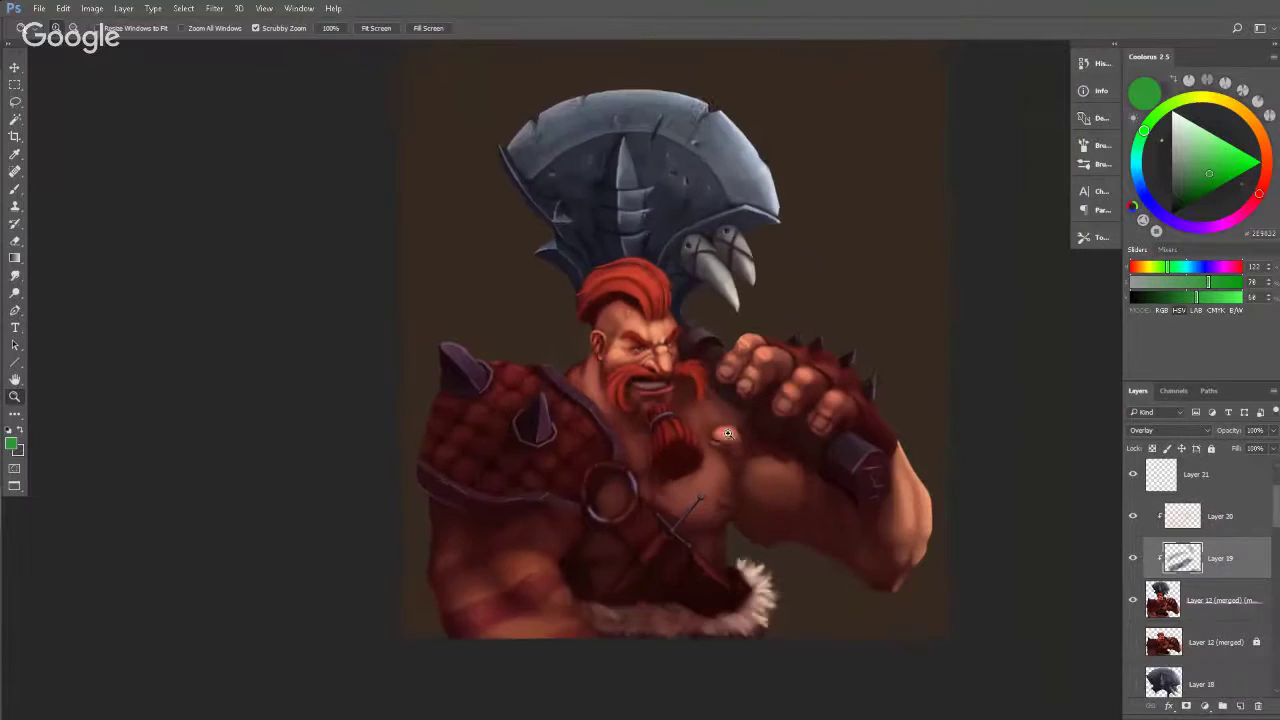
scroll(740, 442, up, 1)
Show Layer 20 (merged) and compare the whole painting with and without it.
drag(972, 509, 1049, 469)
drag(1276, 520, 1277, 503)
click(1133, 523)
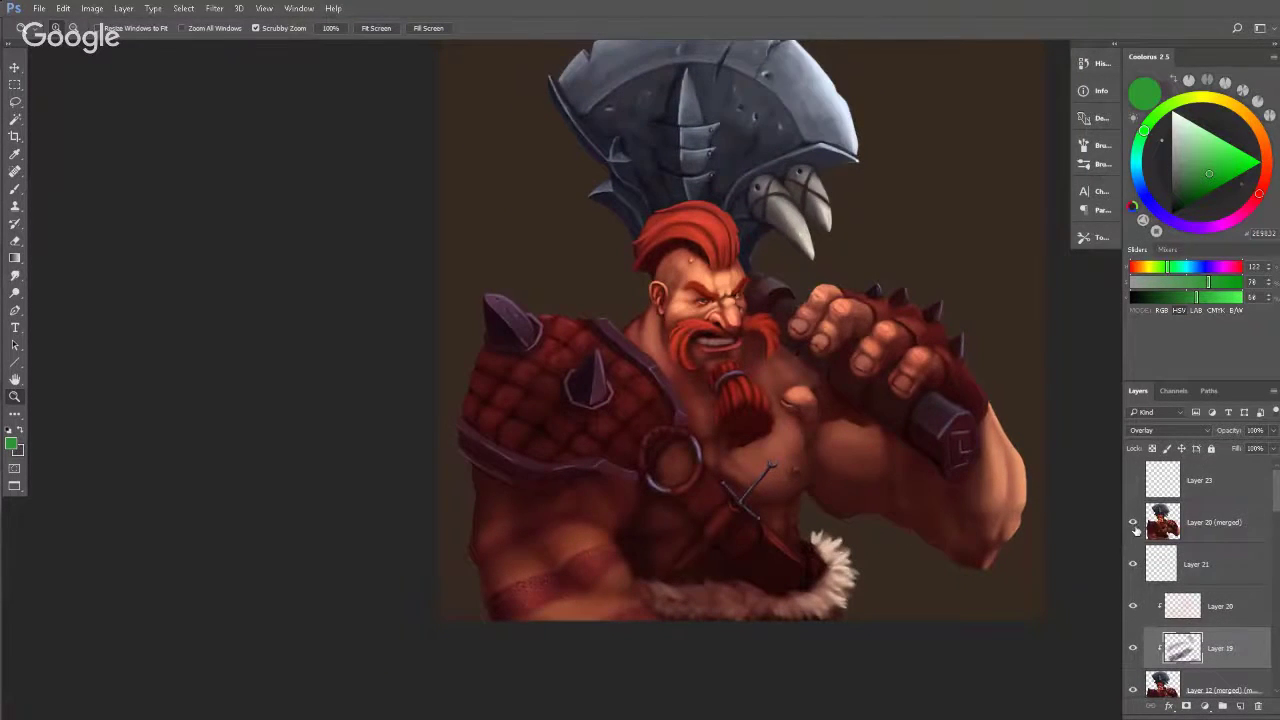
click(1134, 524)
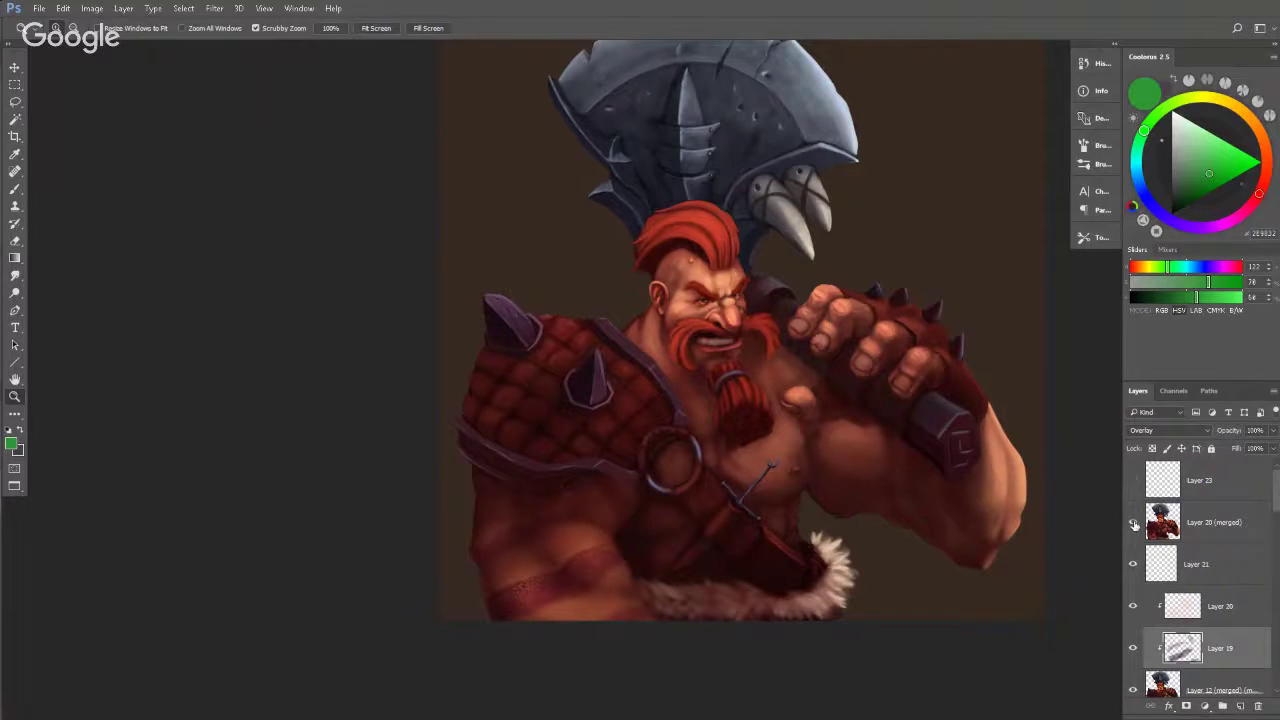
click(1134, 524)
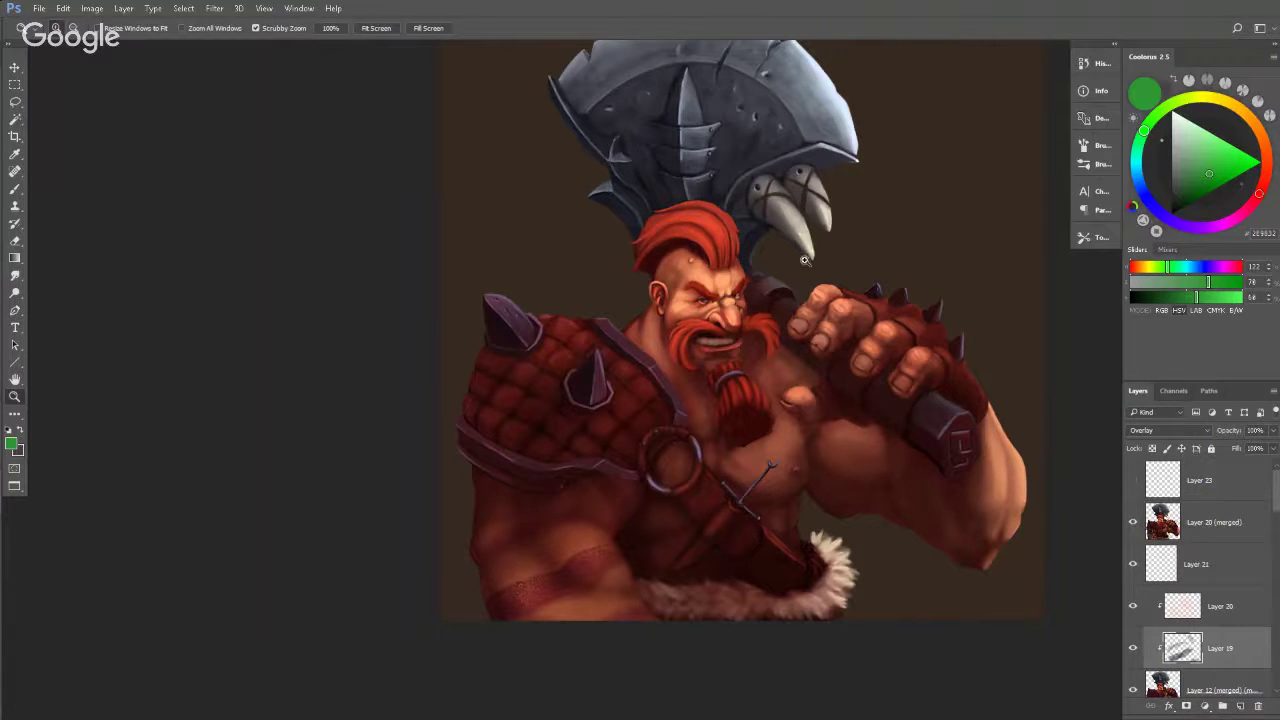
mouse_move(844, 263)
mouse_down()
mouse_move(809, 266)
mouse_move(804, 302)
mouse_up()
mouse_move(760, 356)
mouse_down()
mouse_move(843, 312)
mouse_move(808, 345)
mouse_up()
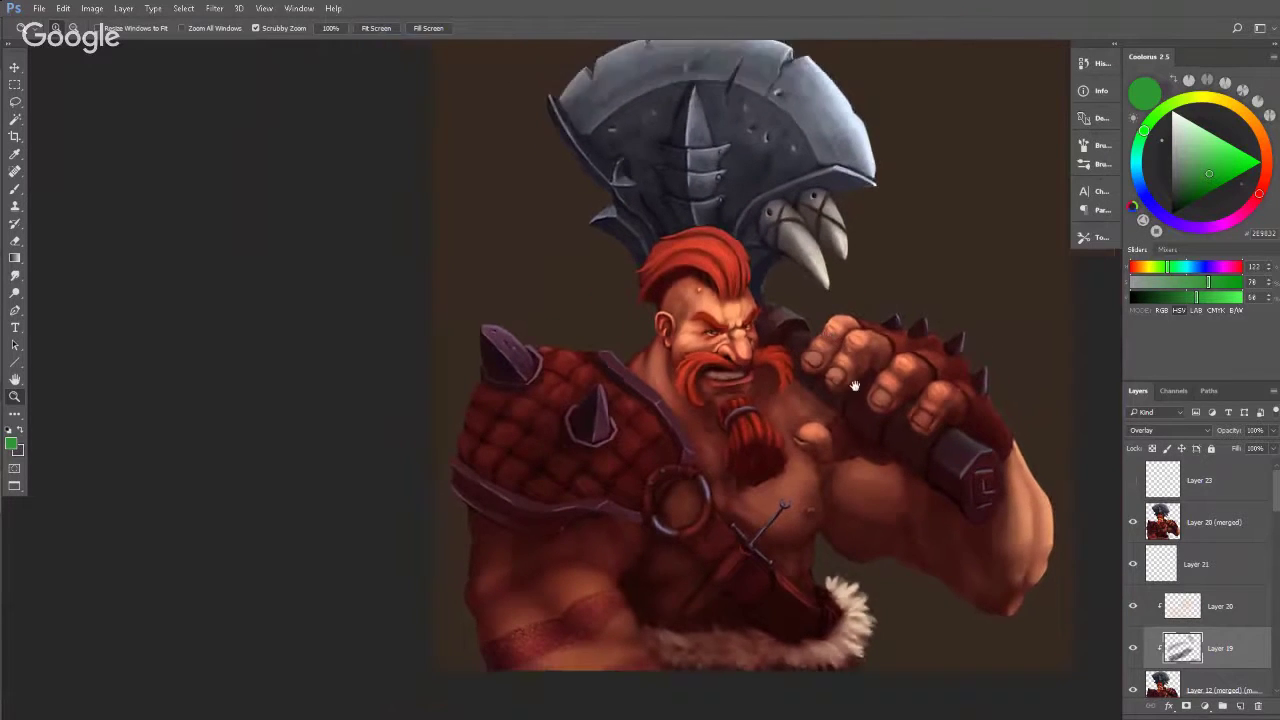
Hide Layer 20 (merged) and the full-figure merged layer, show Layer 12 (merged), and examine its fur trim up close.
drag(854, 386, 814, 300)
drag(762, 511, 796, 547)
alt+click(795, 546)
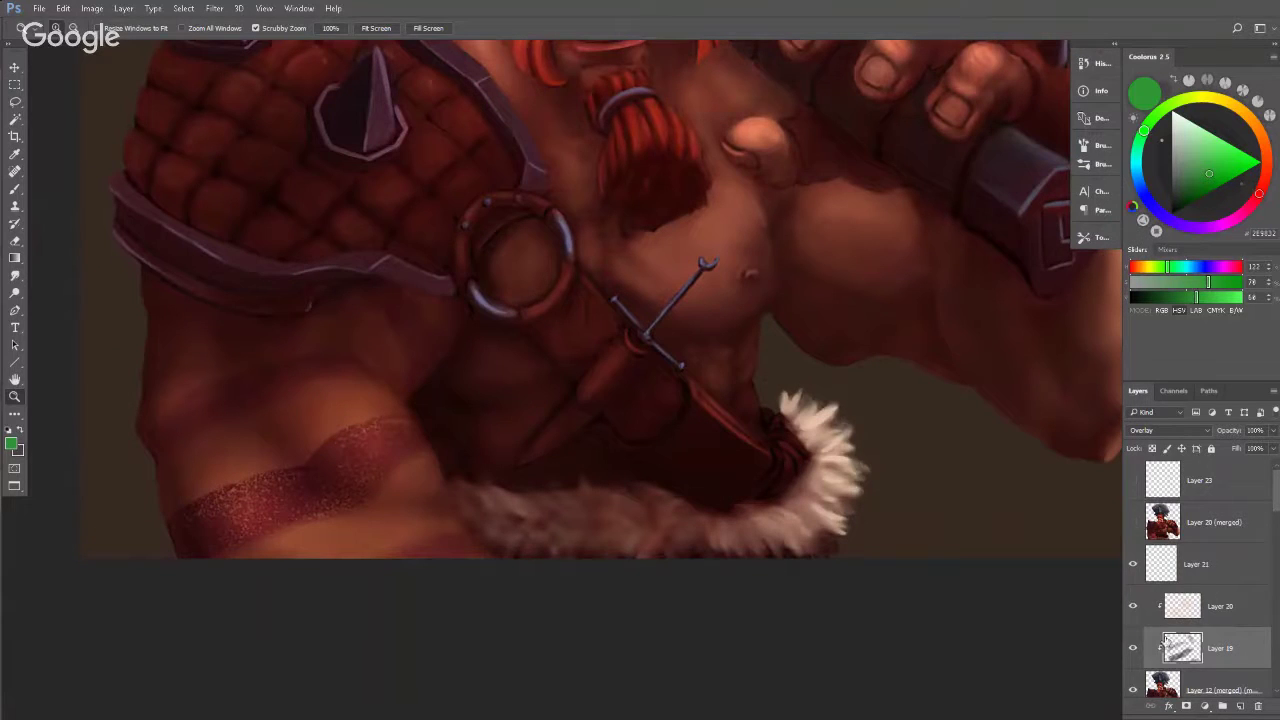
drag(1274, 507, 1274, 522)
click(1133, 535)
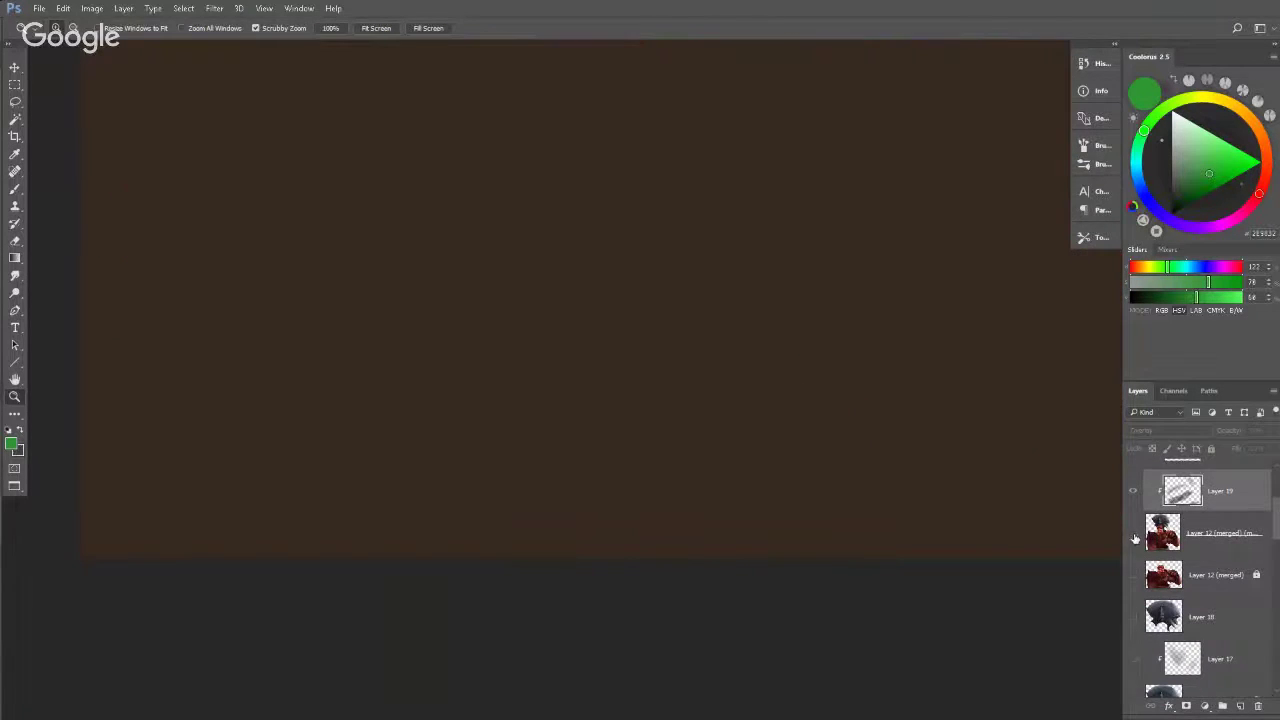
click(1133, 575)
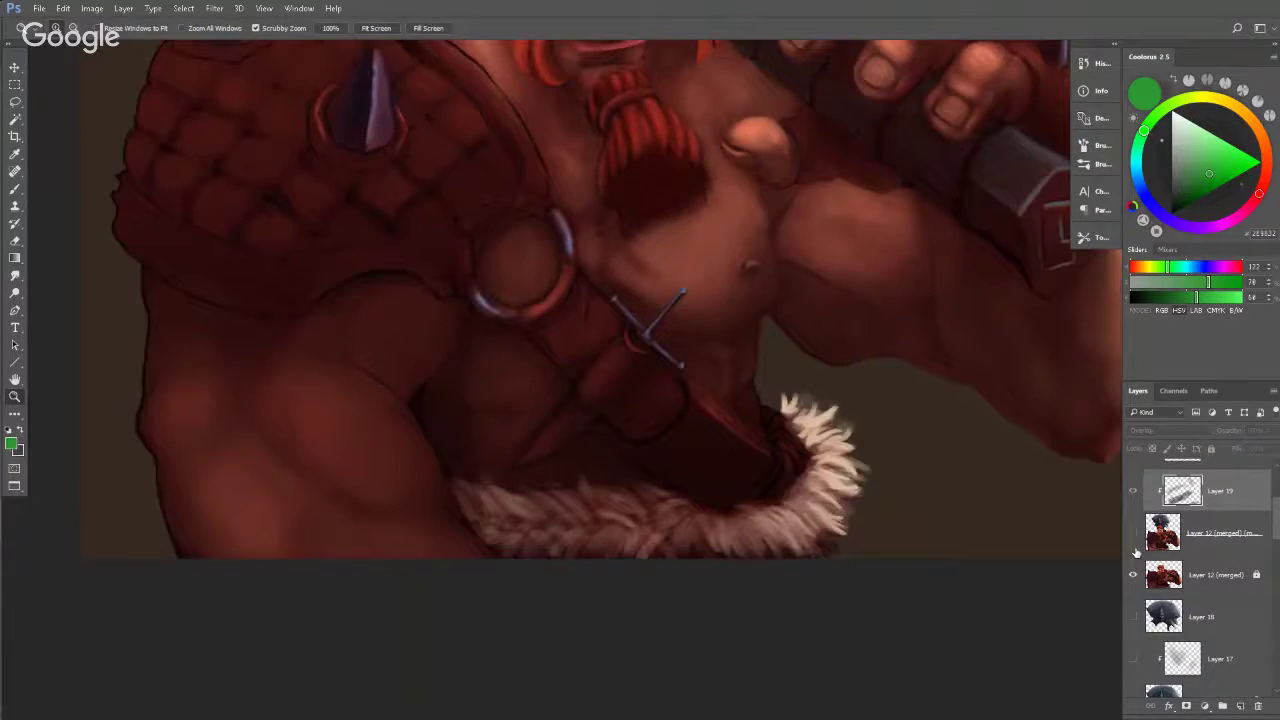
click(830, 492)
click(1133, 533)
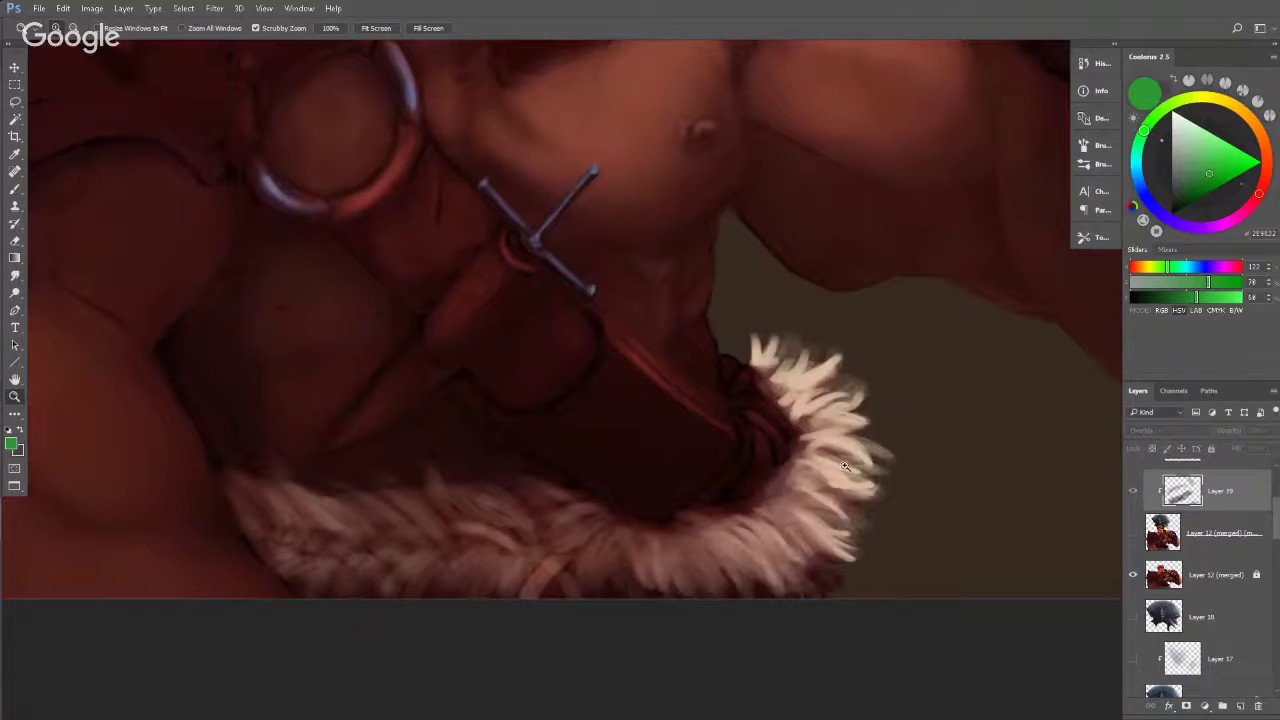
drag(824, 496, 865, 406)
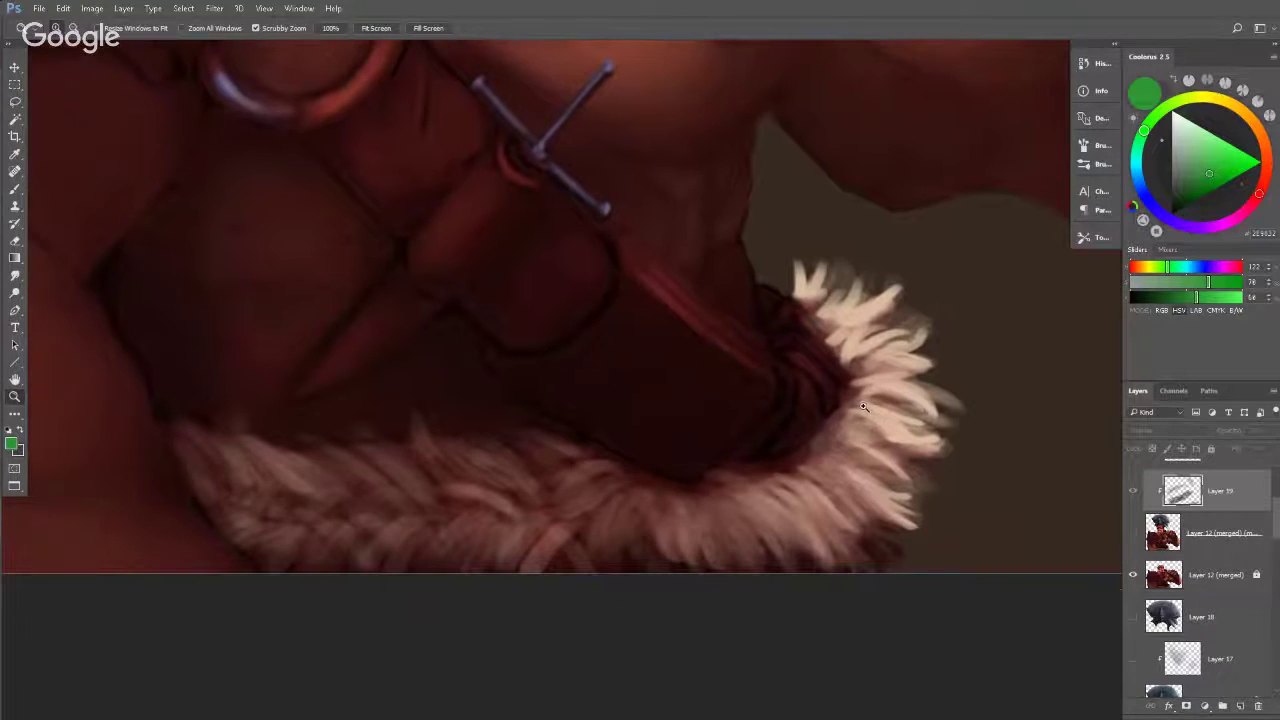
Select Layer 12 (merged), show the full-figure merged layer above it, and compare the fur trim before viewing the whole figure.
click(1166, 576)
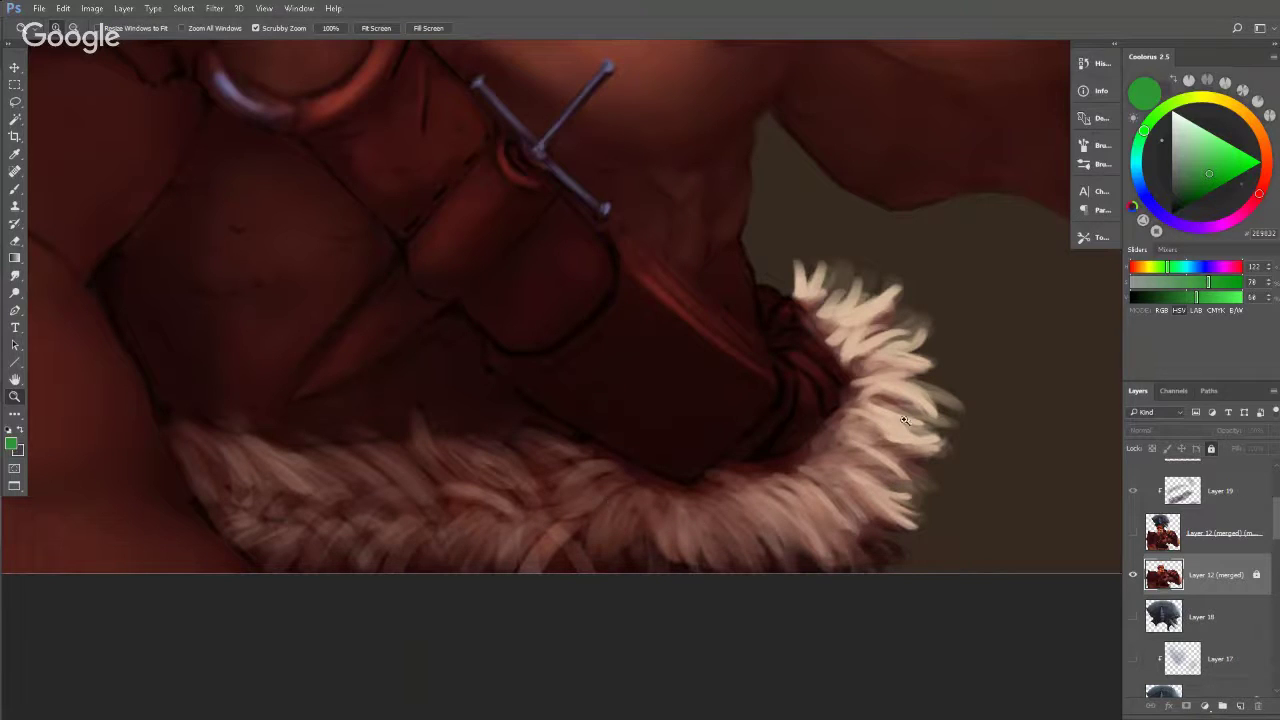
click(1133, 533)
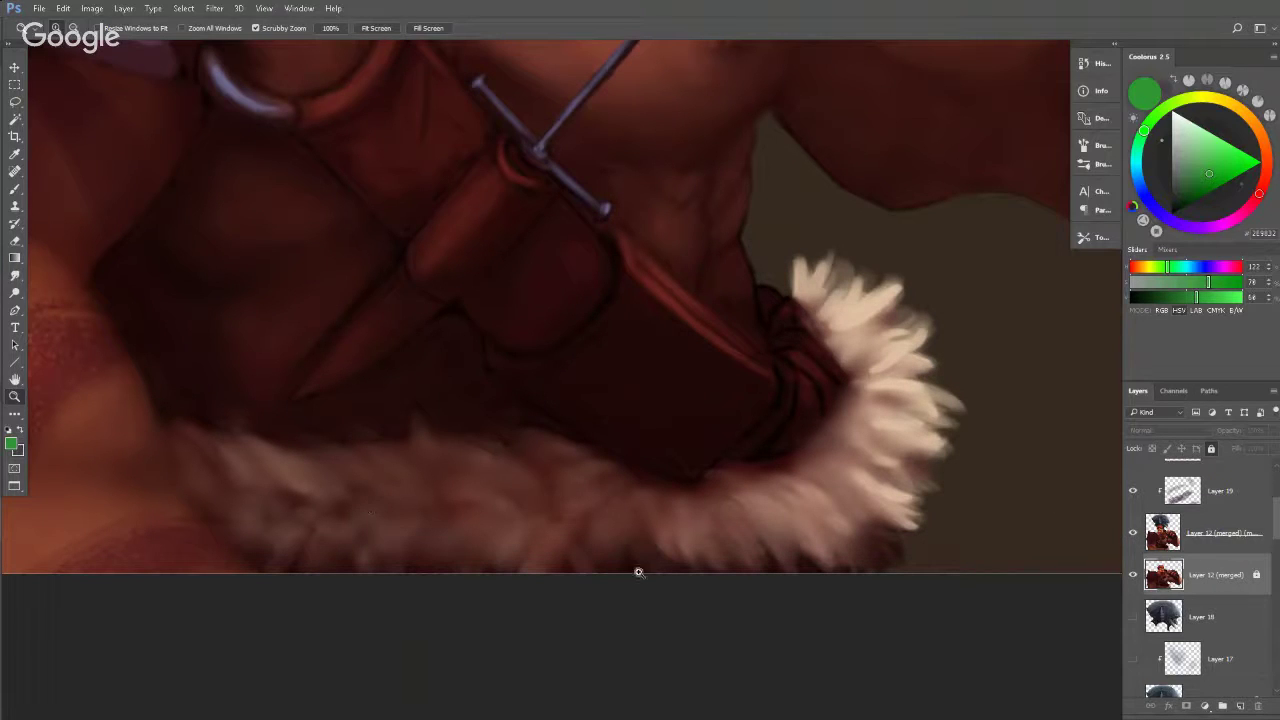
drag(769, 488, 790, 465)
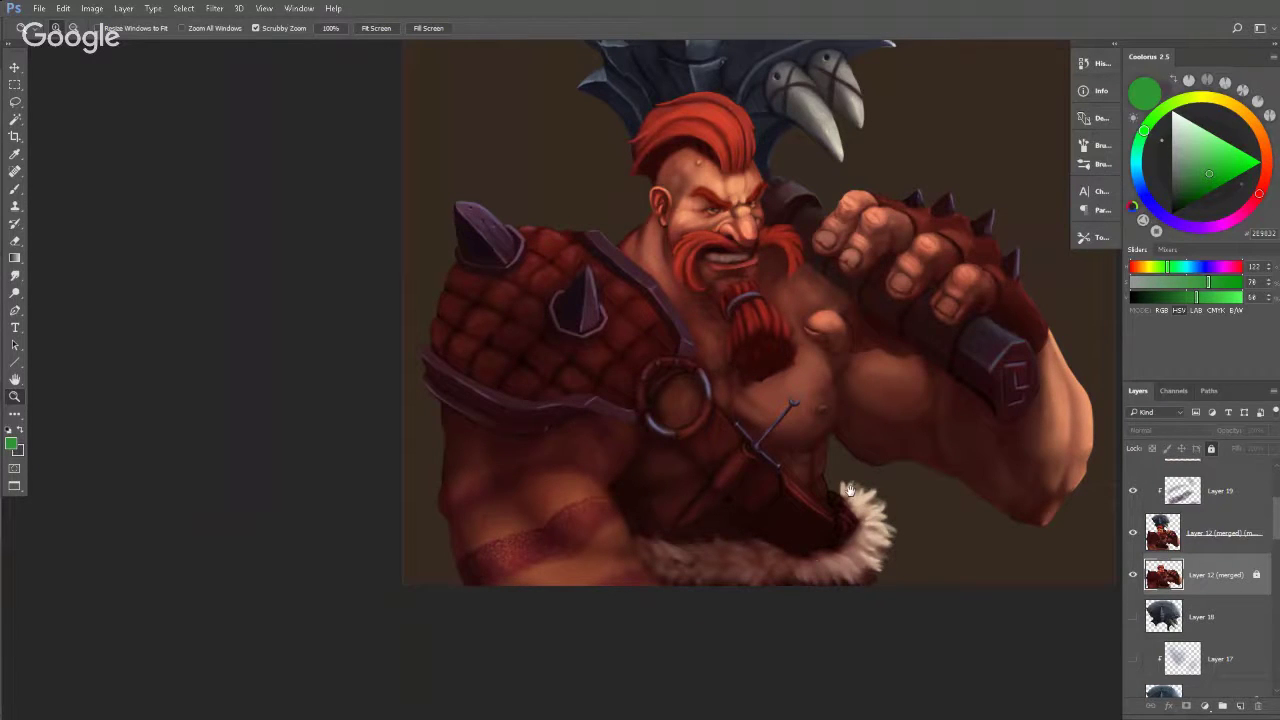
drag(840, 501, 817, 514)
alt+click(816, 513)
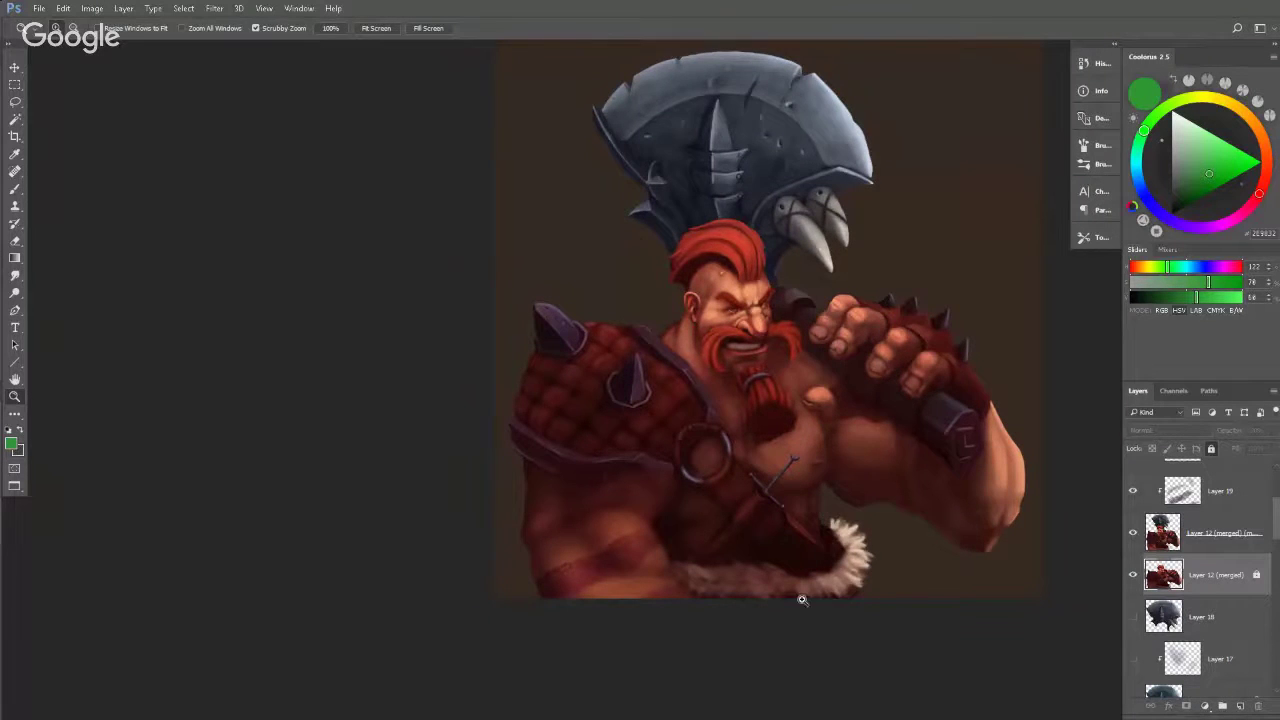
Examine the chest straps and fur trim up close, and view the whole figure with the axe.
drag(803, 601, 826, 435)
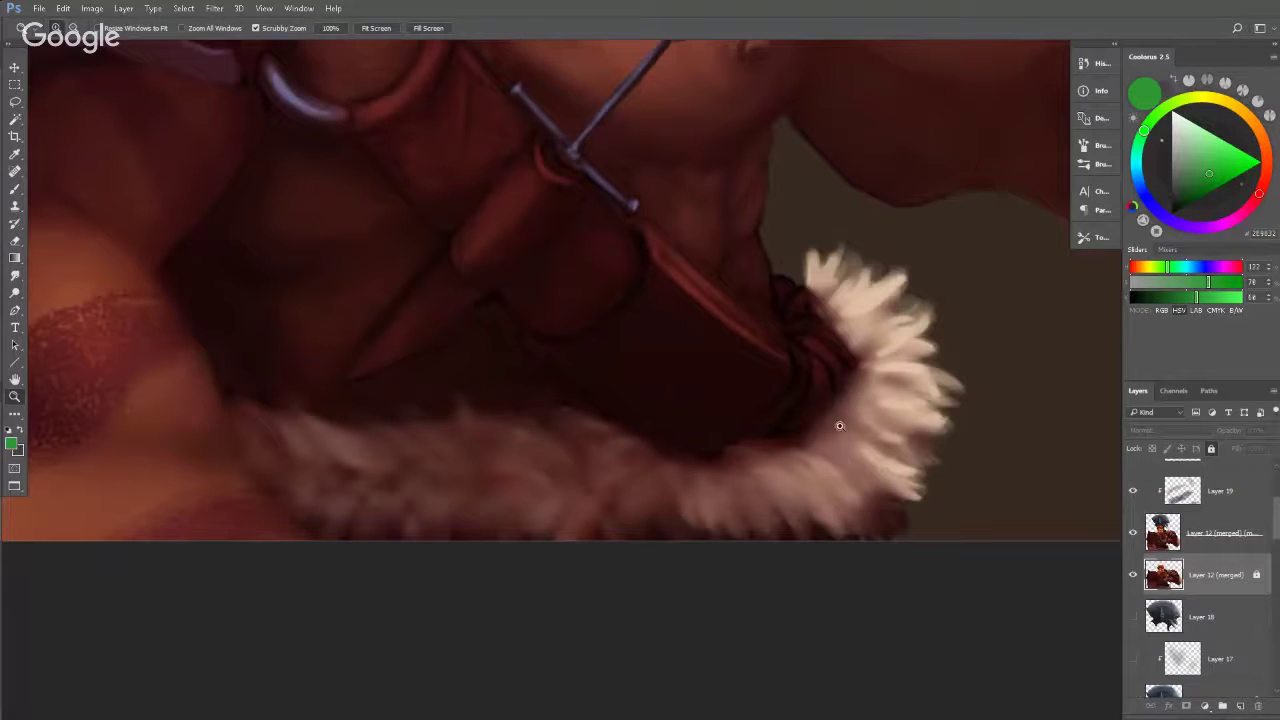
drag(796, 222, 843, 312)
drag(848, 306, 821, 371)
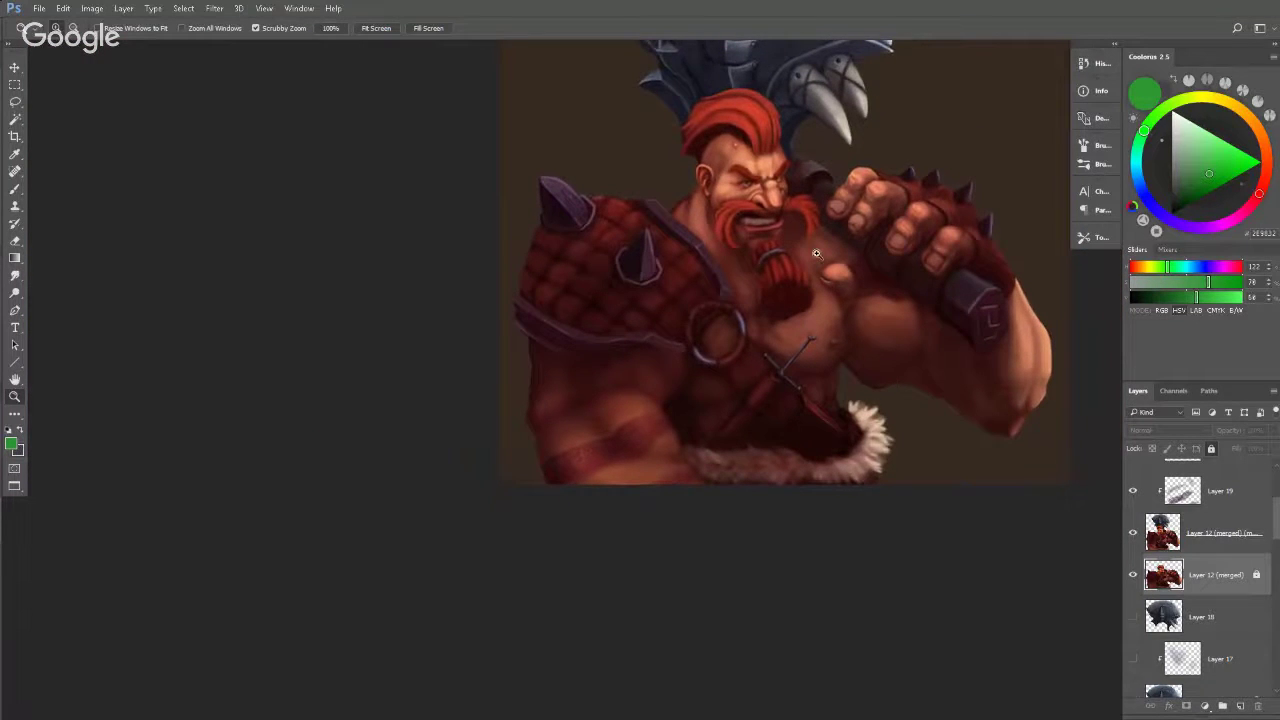
drag(853, 265, 800, 408)
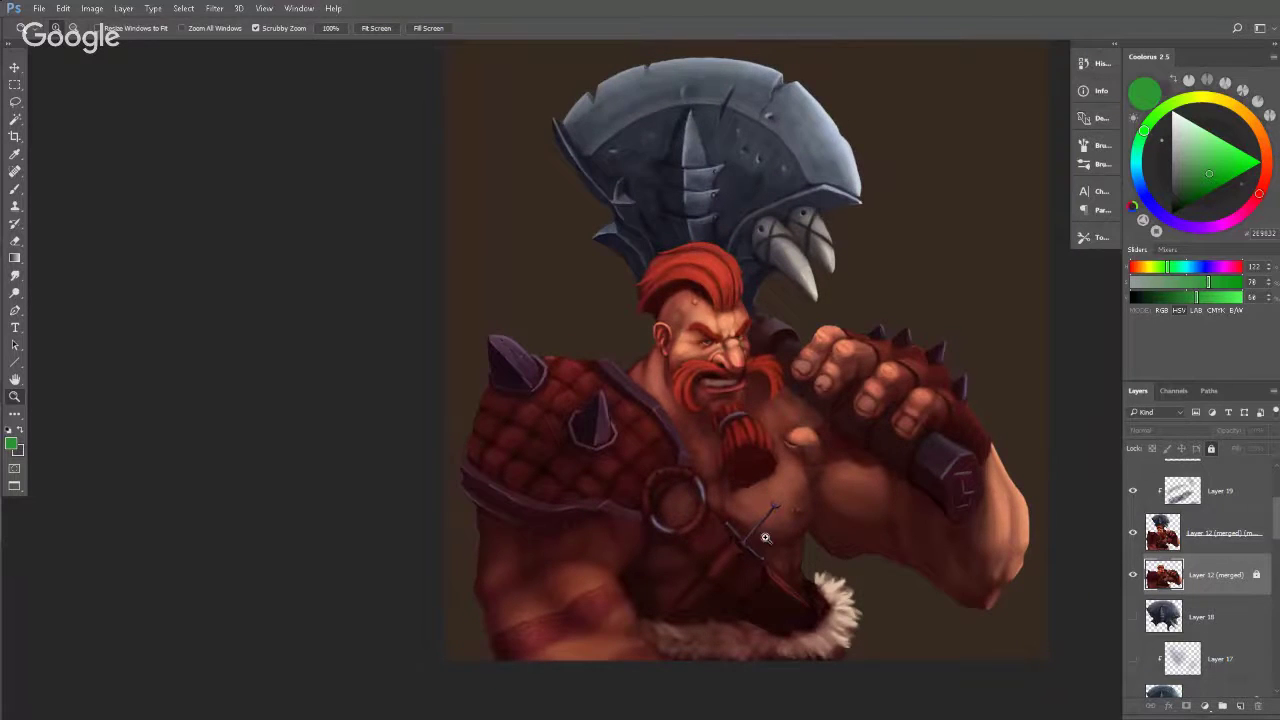
drag(768, 538, 815, 527)
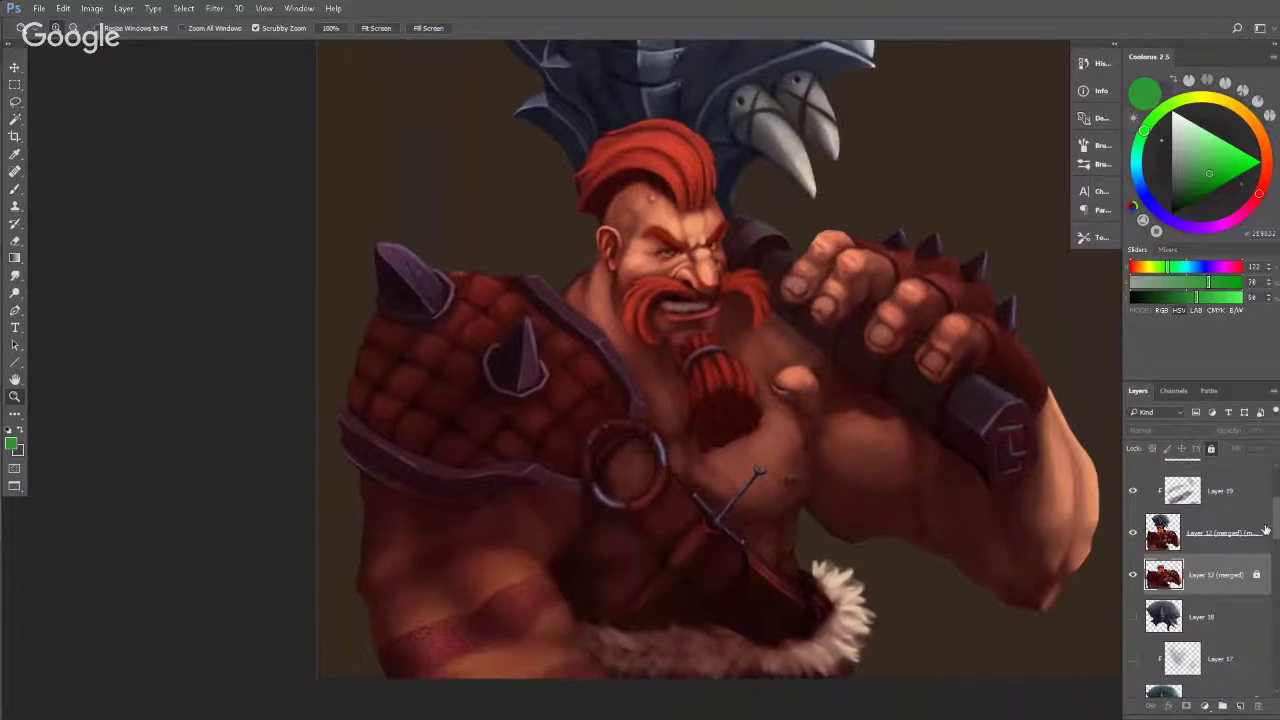
Show and select Layer 20 (merged), and view the refined figure.
drag(1276, 523, 1277, 514)
scroll(1277, 515, up, 3)
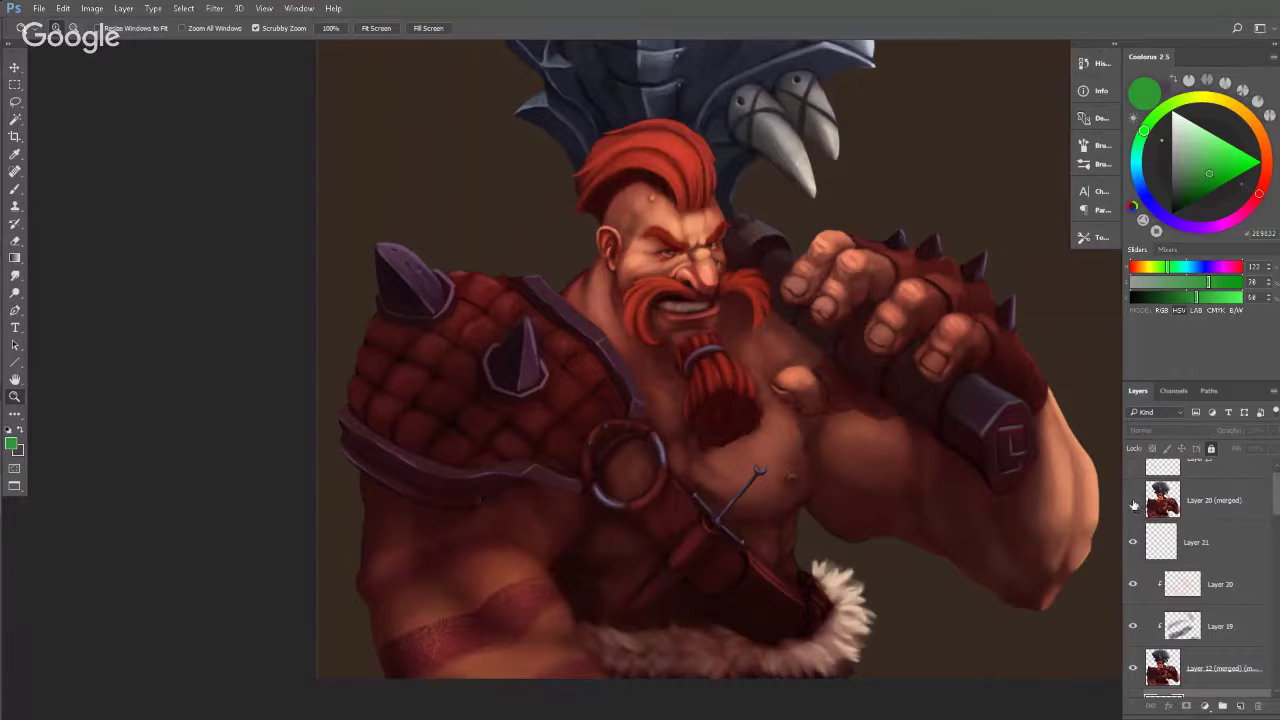
click(1133, 501)
drag(894, 451, 845, 420)
click(1151, 514)
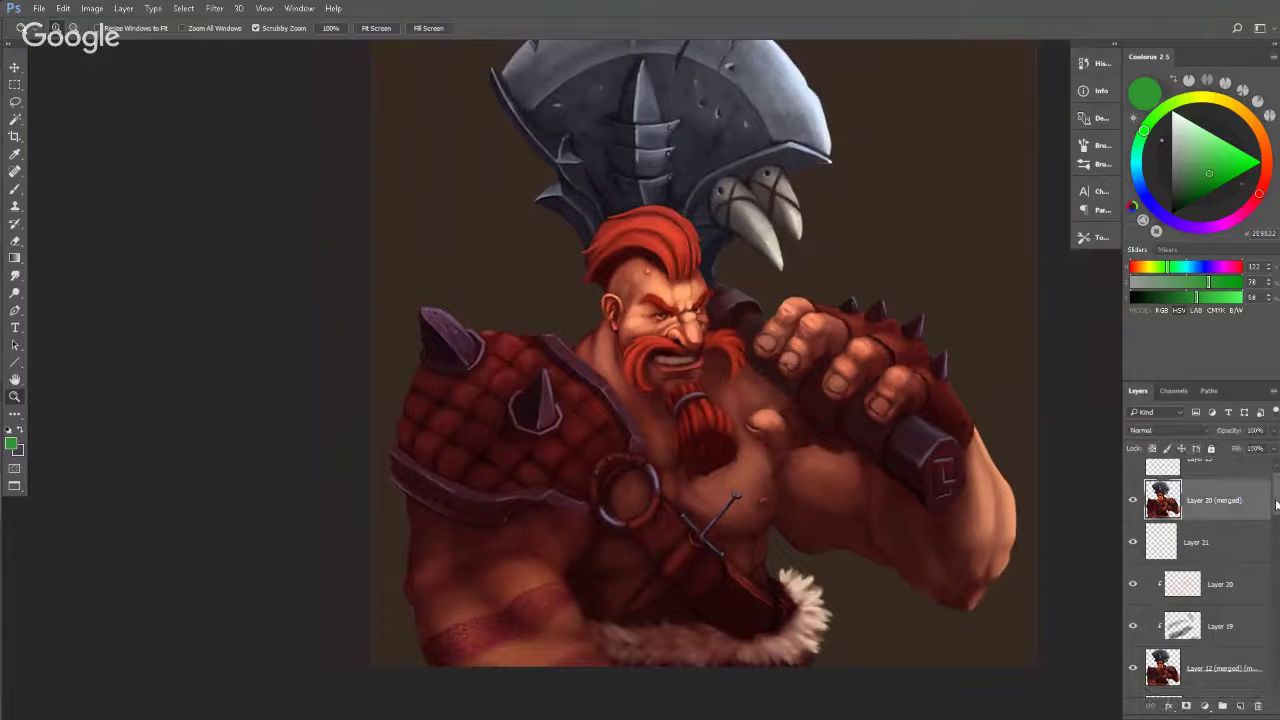
scroll(1145, 500, up, 1)
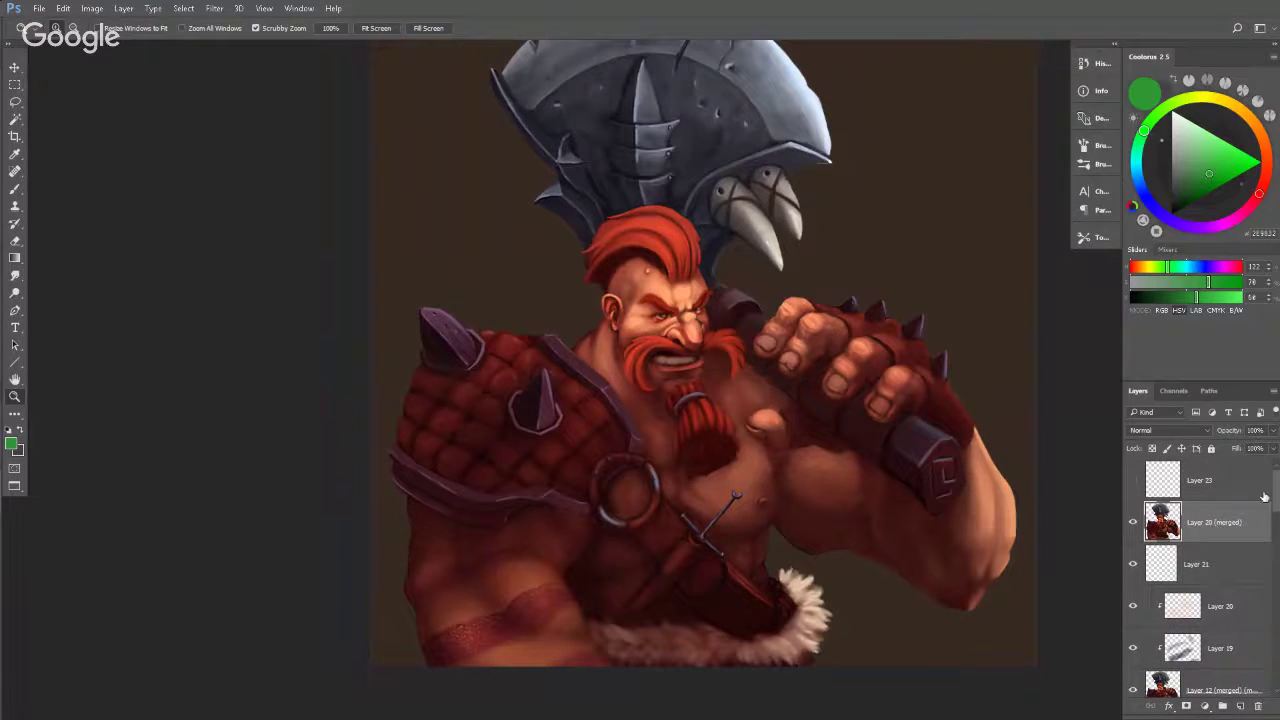
mouse_move(852, 341)
mouse_down()
mouse_move(829, 346)
mouse_move(838, 373)
mouse_move(822, 362)
mouse_up()
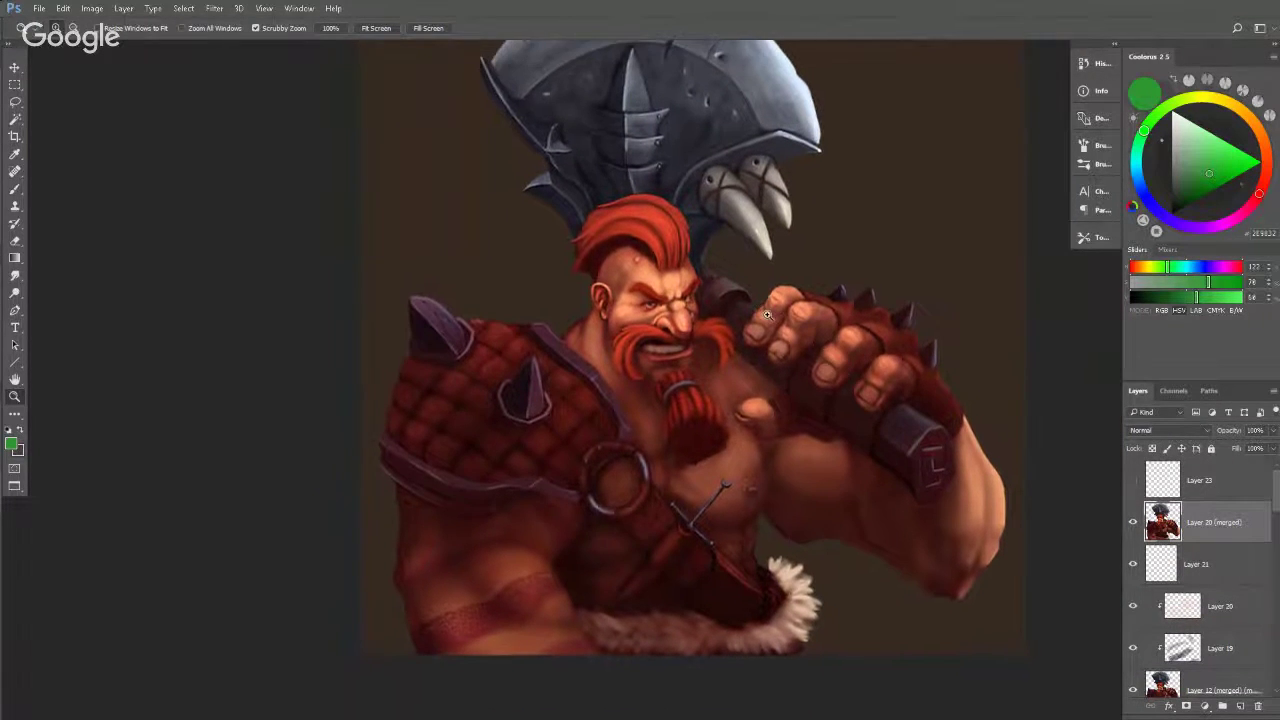
mouse_move(770, 314)
mouse_down()
mouse_move(810, 326)
mouse_move(815, 347)
mouse_up()
scroll(816, 347, down, 1)
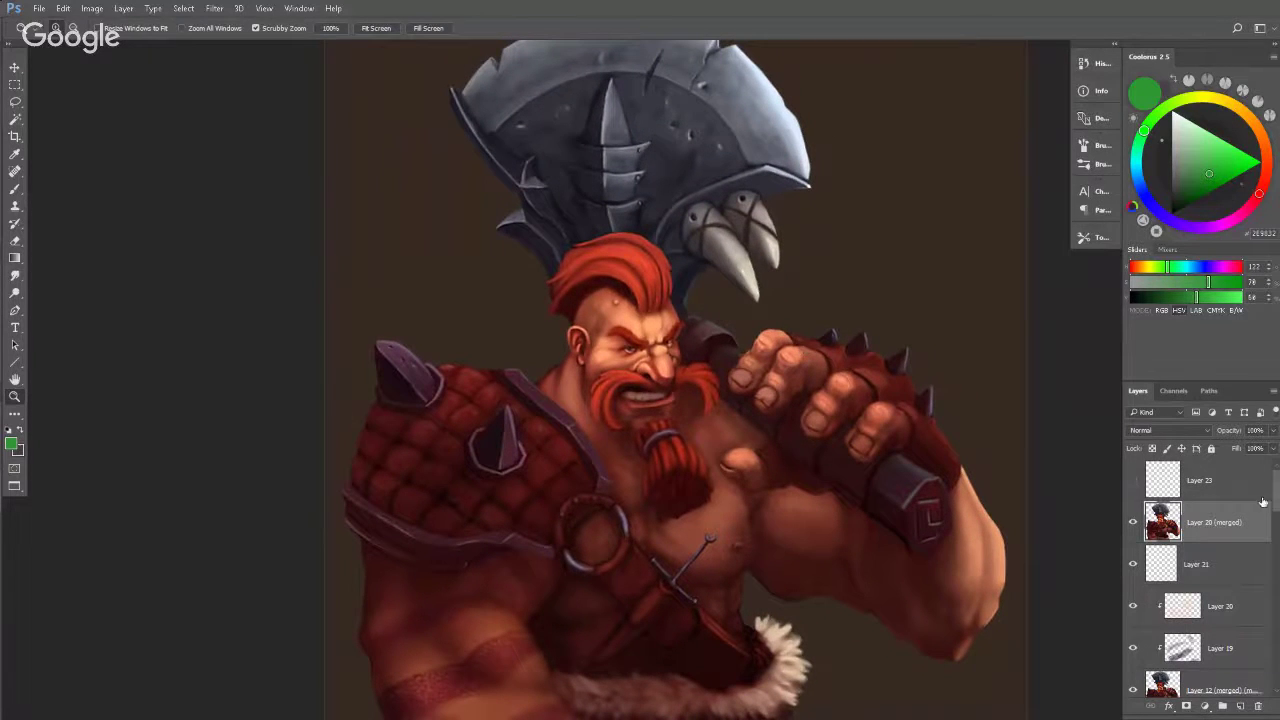
Select and show Layer 22, compare the painting with and without its glowing cloudy background, and leave it visible.
drag(1274, 505, 1275, 540)
scroll(1190, 600, down, 5)
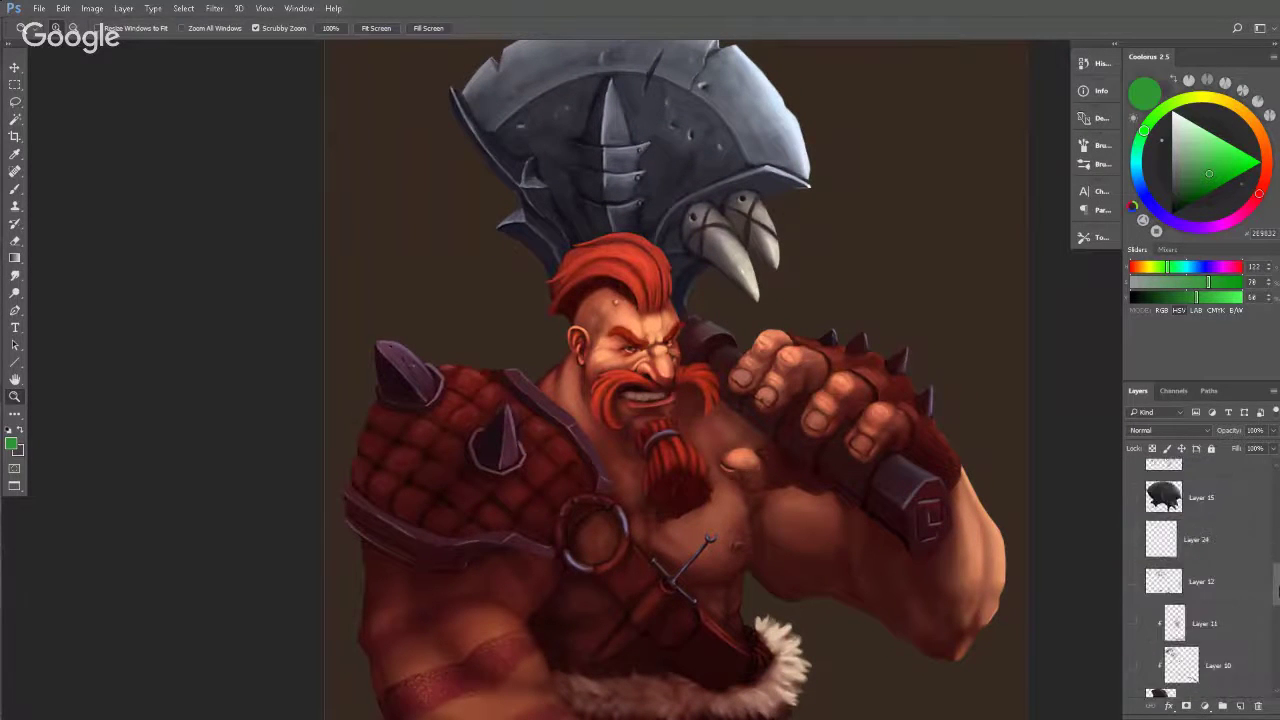
click(1186, 600)
click(1133, 596)
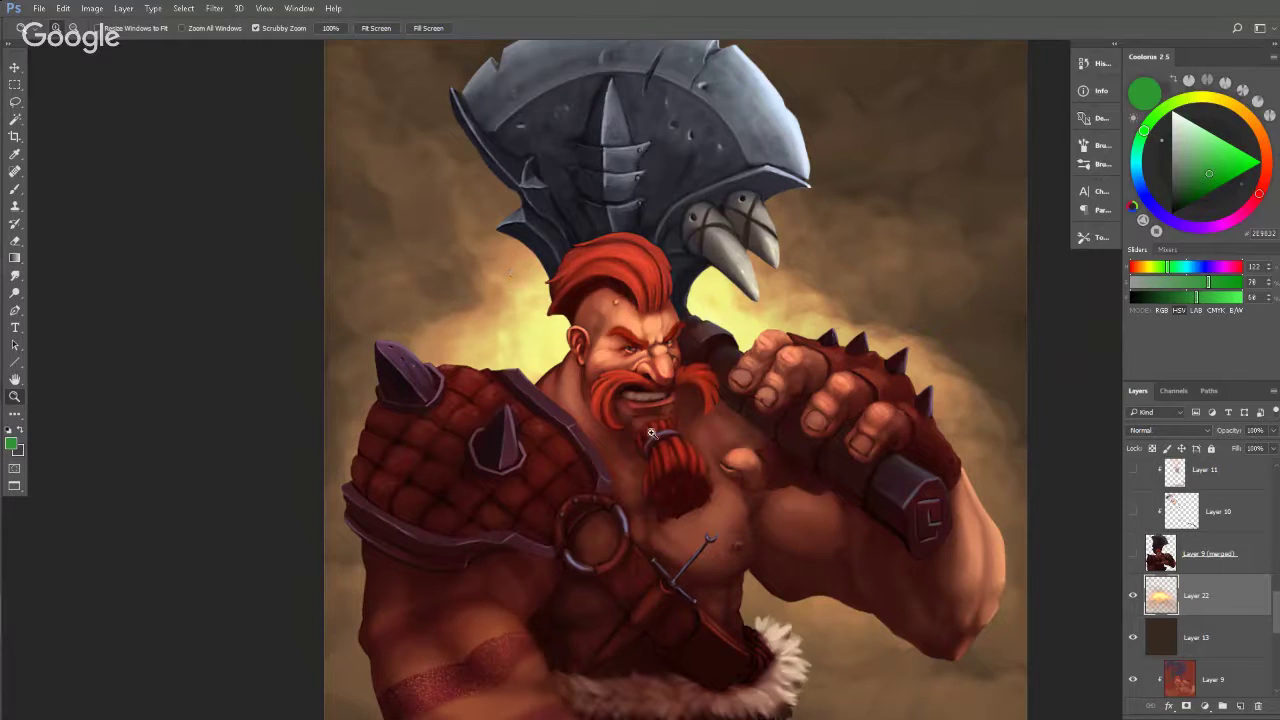
scroll(738, 428, down, 2)
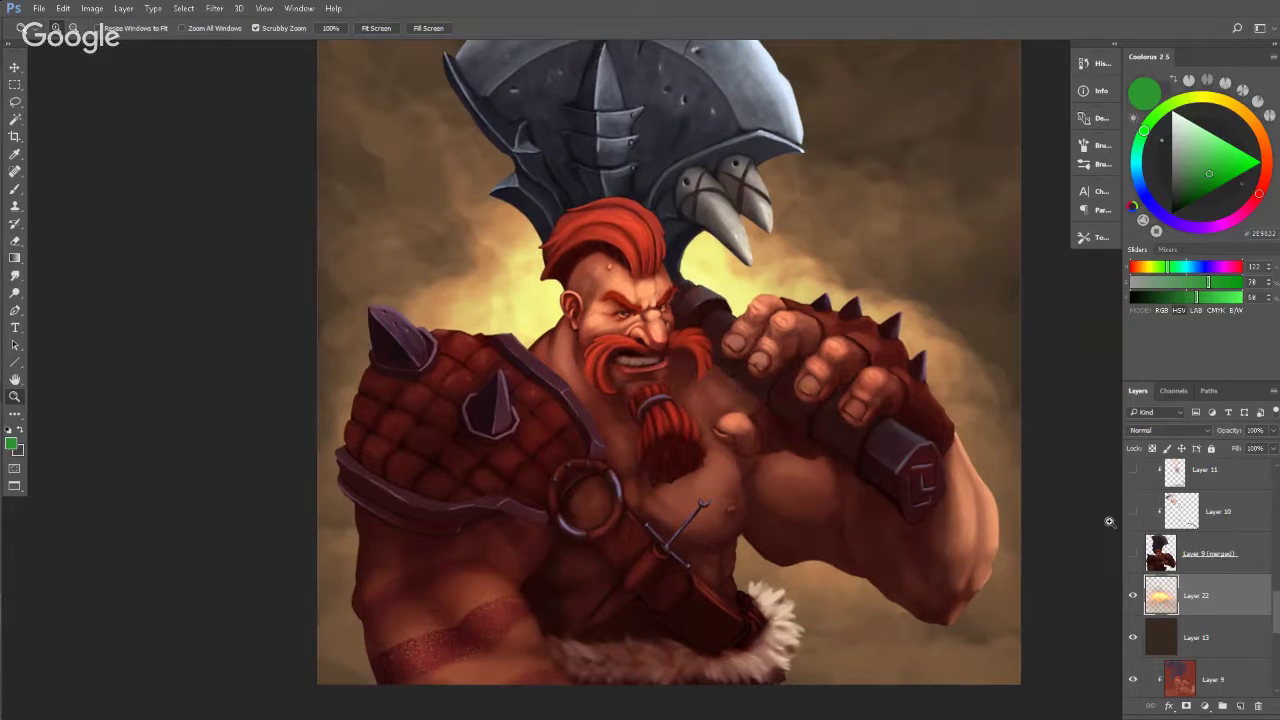
click(1133, 596)
click(1135, 599)
mouse_move(584, 302)
mouse_down()
mouse_move(618, 288)
mouse_move(584, 298)
mouse_up()
drag(672, 271, 654, 306)
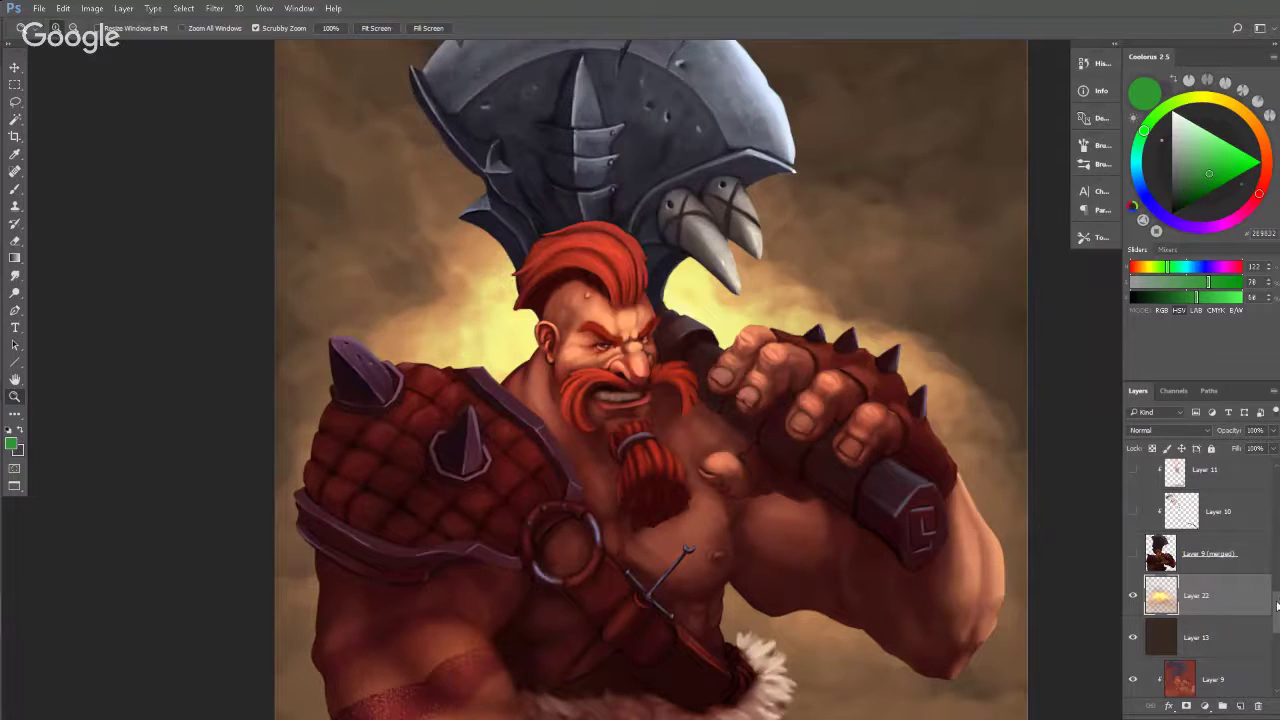
Preview the finished viking painting full screen and return to the standard window view.
drag(1277, 605, 1278, 515)
drag(761, 409, 771, 415)
mouse_move(641, 348)
mouse_down()
mouse_move(670, 343)
mouse_move(647, 348)
mouse_up()
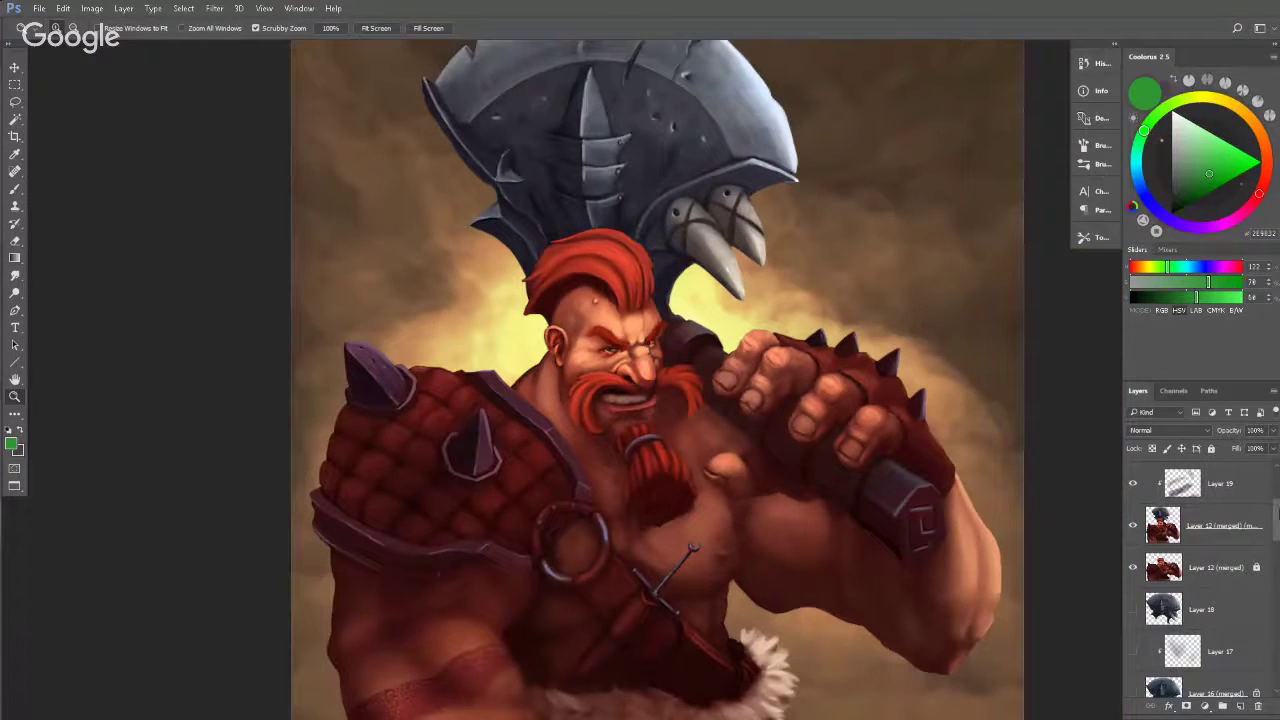
drag(1277, 528, 1277, 534)
key(f)
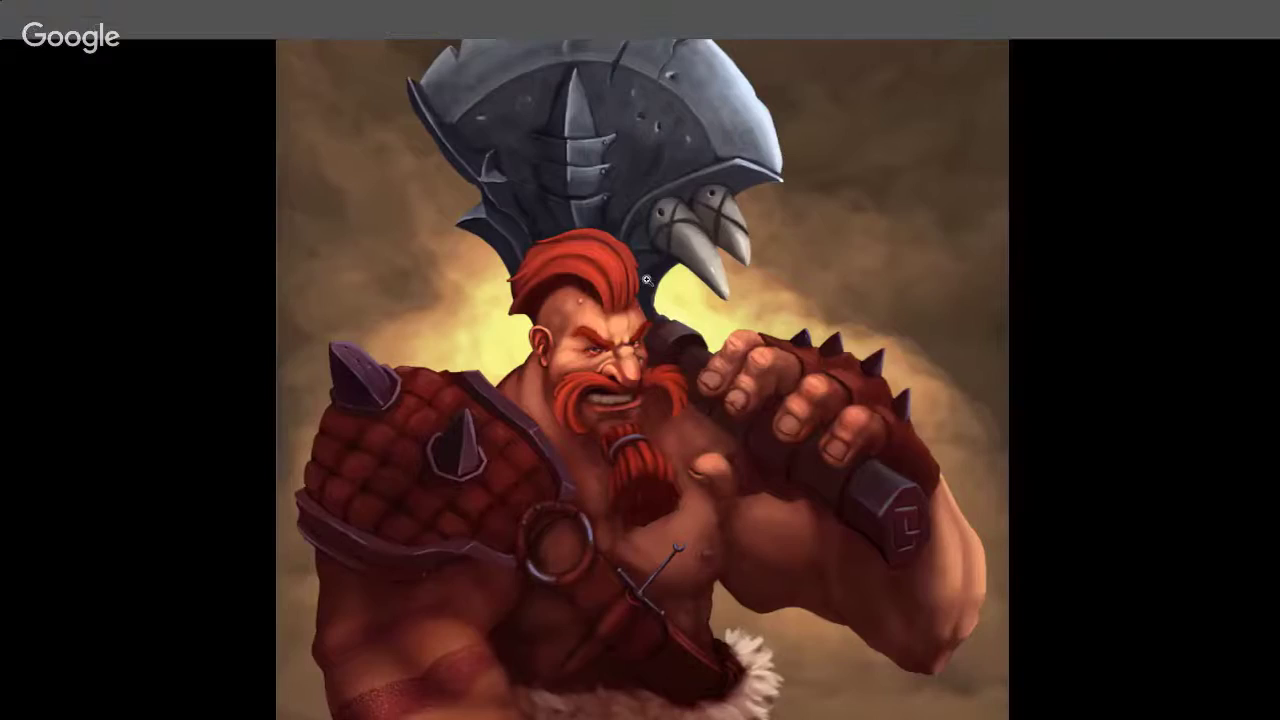
key(f)
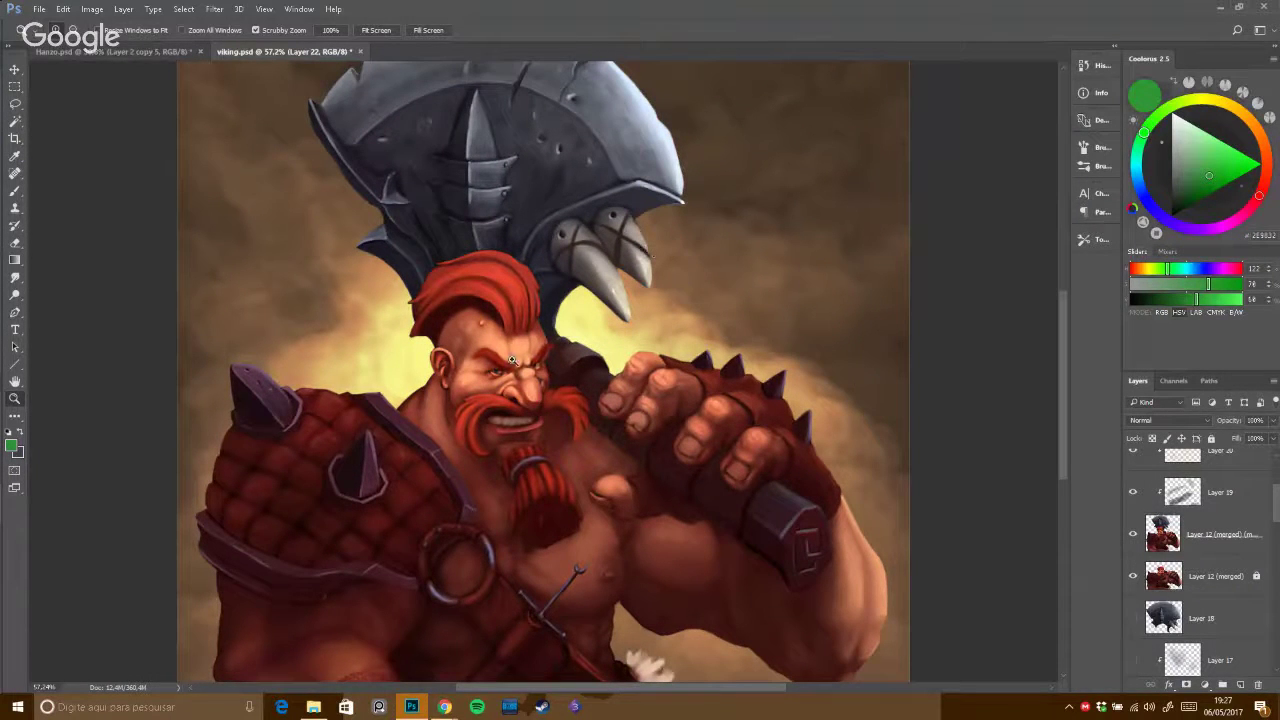
Switch to the Hanzo.psd document, deselect Layer 2 copy 5, and activate the Brush tool.
key(v)
click(141, 50)
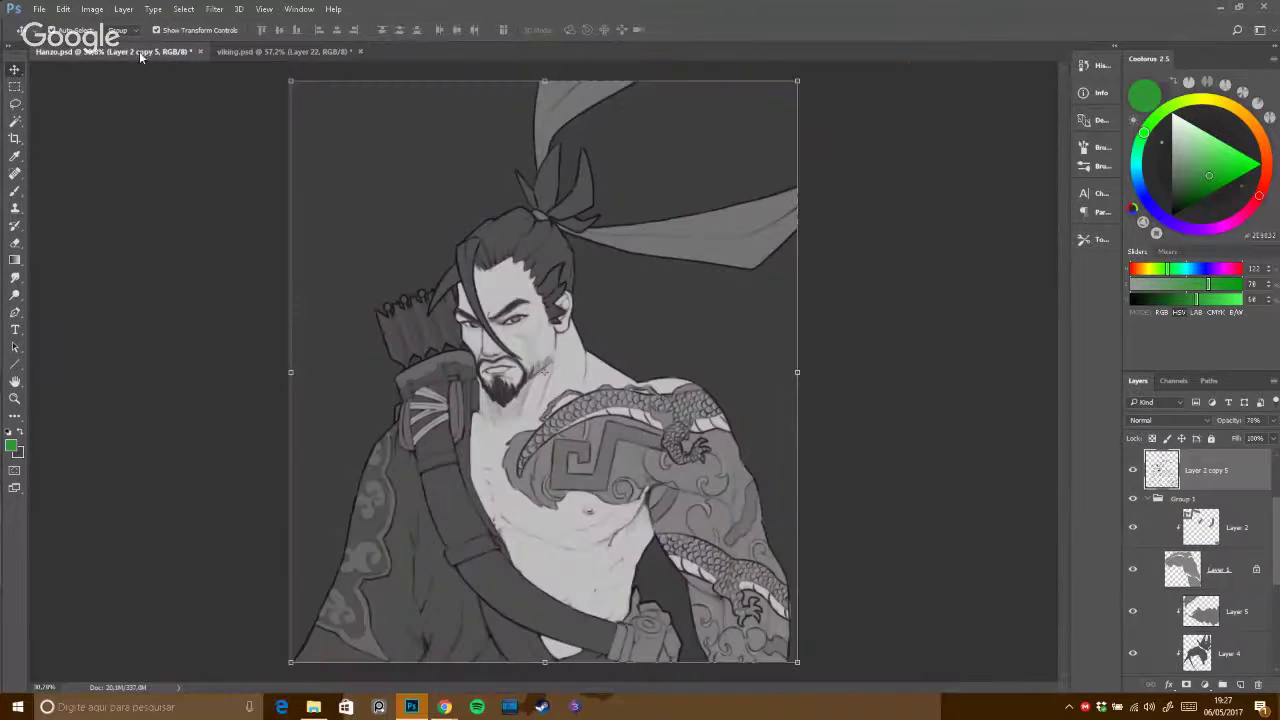
click(206, 127)
key(z)
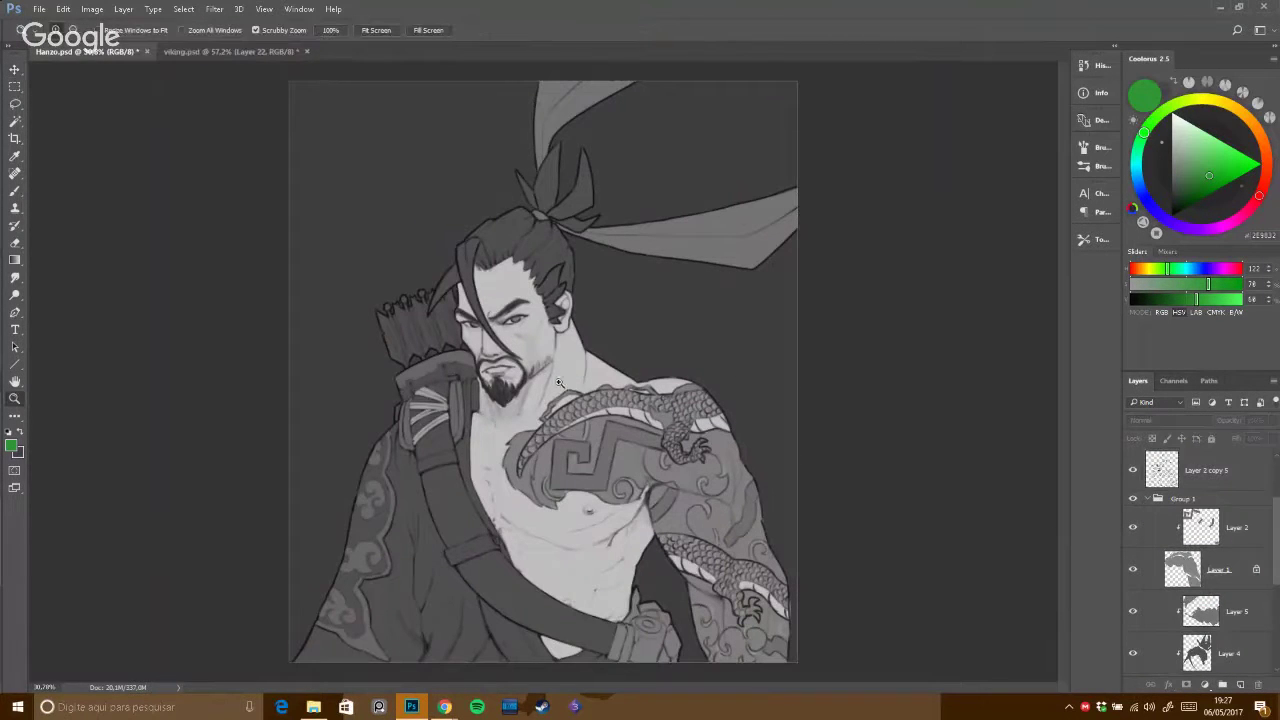
mouse_move(545, 370)
mouse_down()
mouse_move(713, 308)
mouse_move(648, 377)
mouse_up()
key(b)
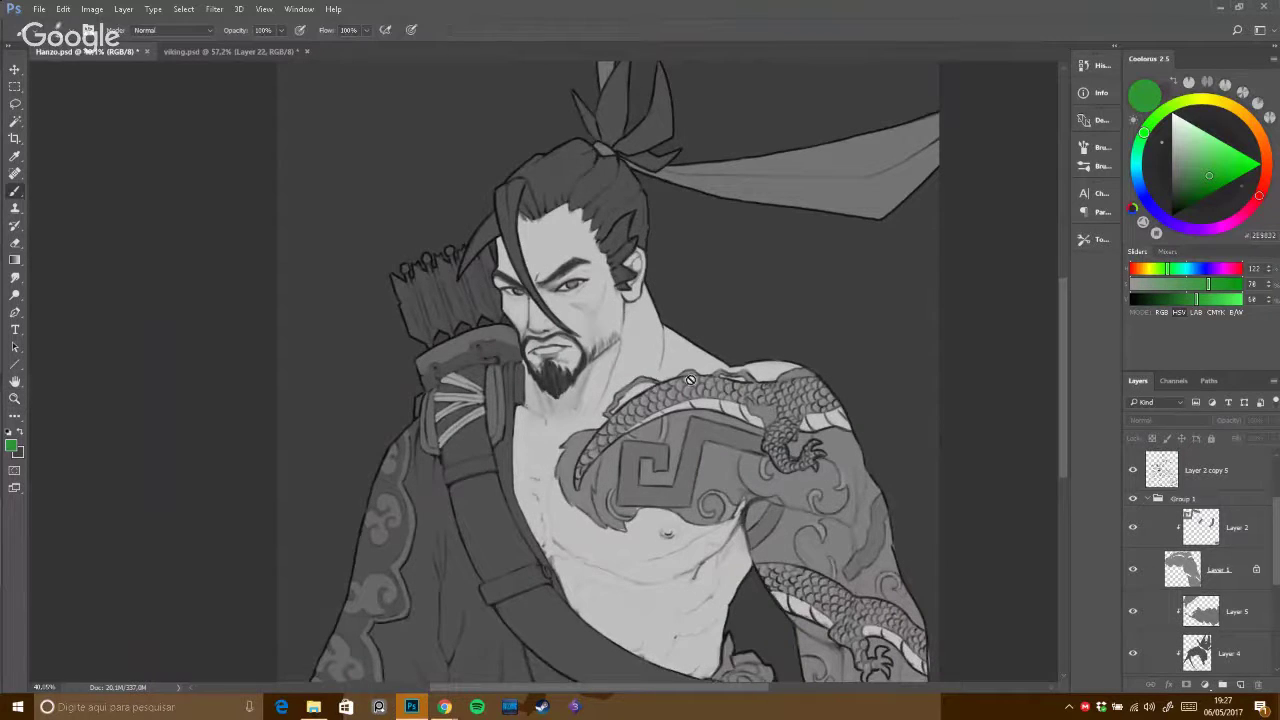
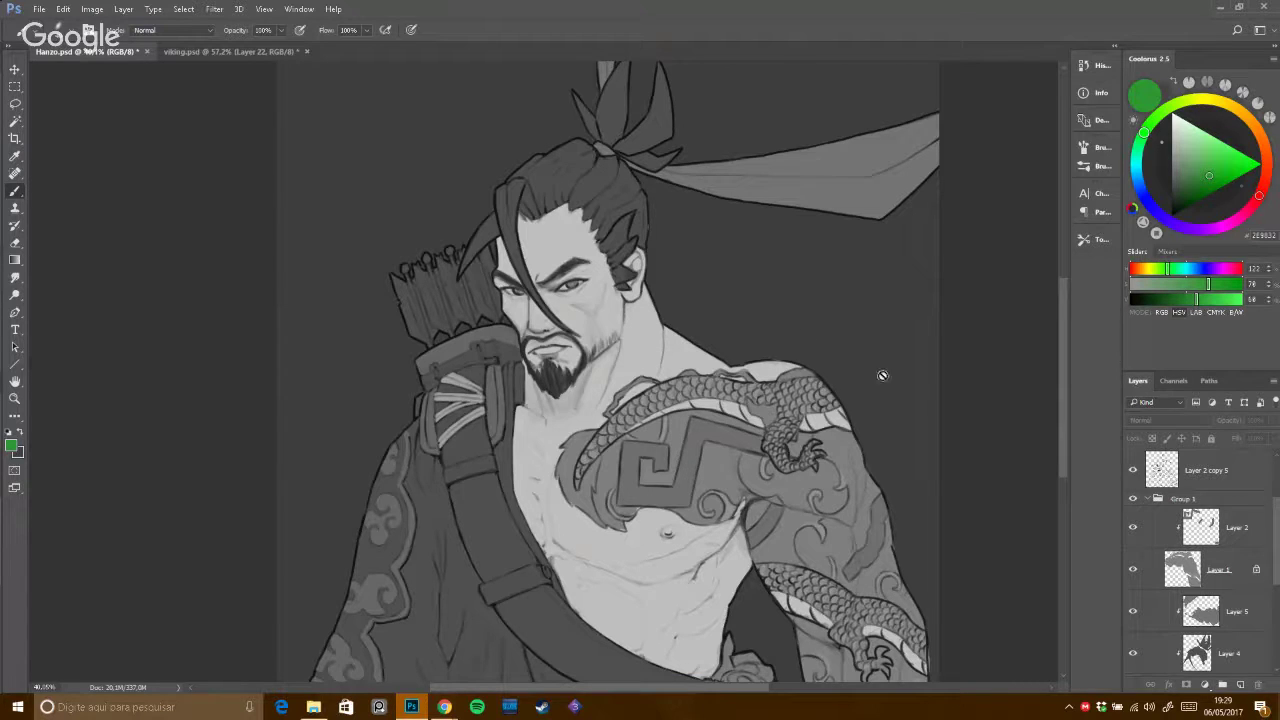
Preview the grey Hanzo line art full screen and return to the standard window view.
click(830, 345)
click(655, 268)
key(f)
key(f)
key(f)
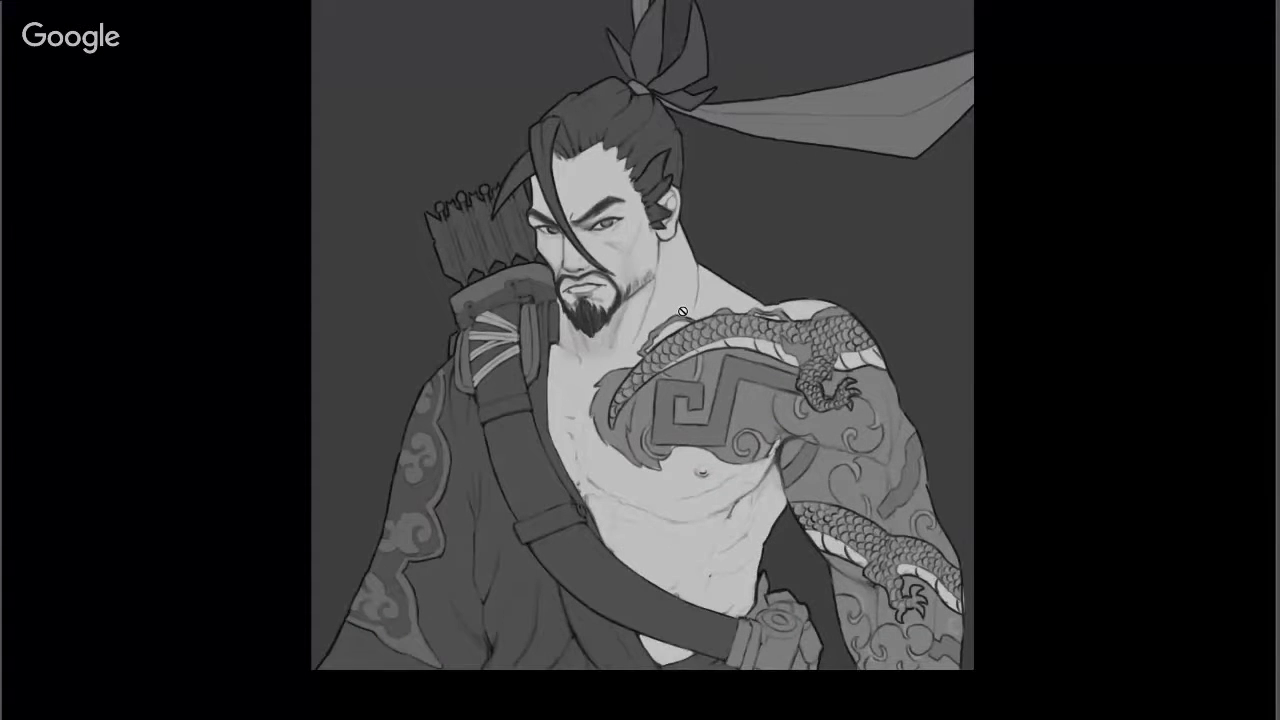
key(f)
drag(757, 311, 737, 344)
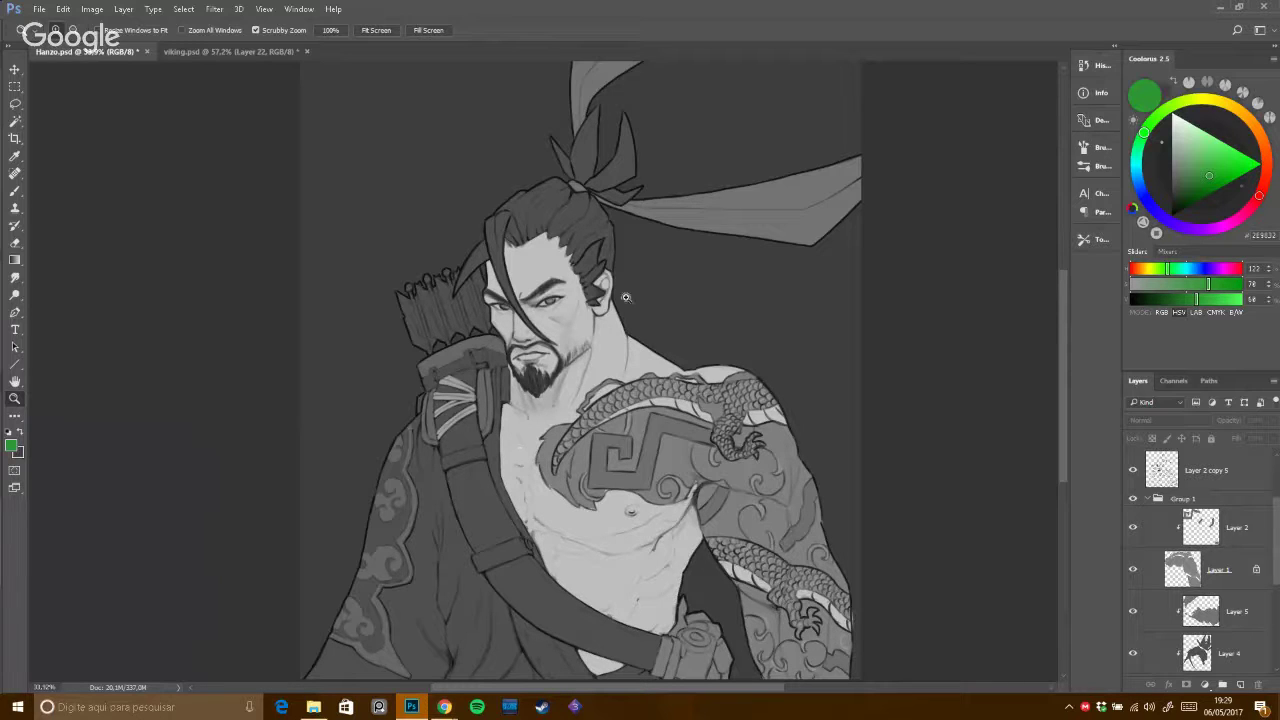
Switch to PureRef and decline the upgrade to the new version.
click(382, 706)
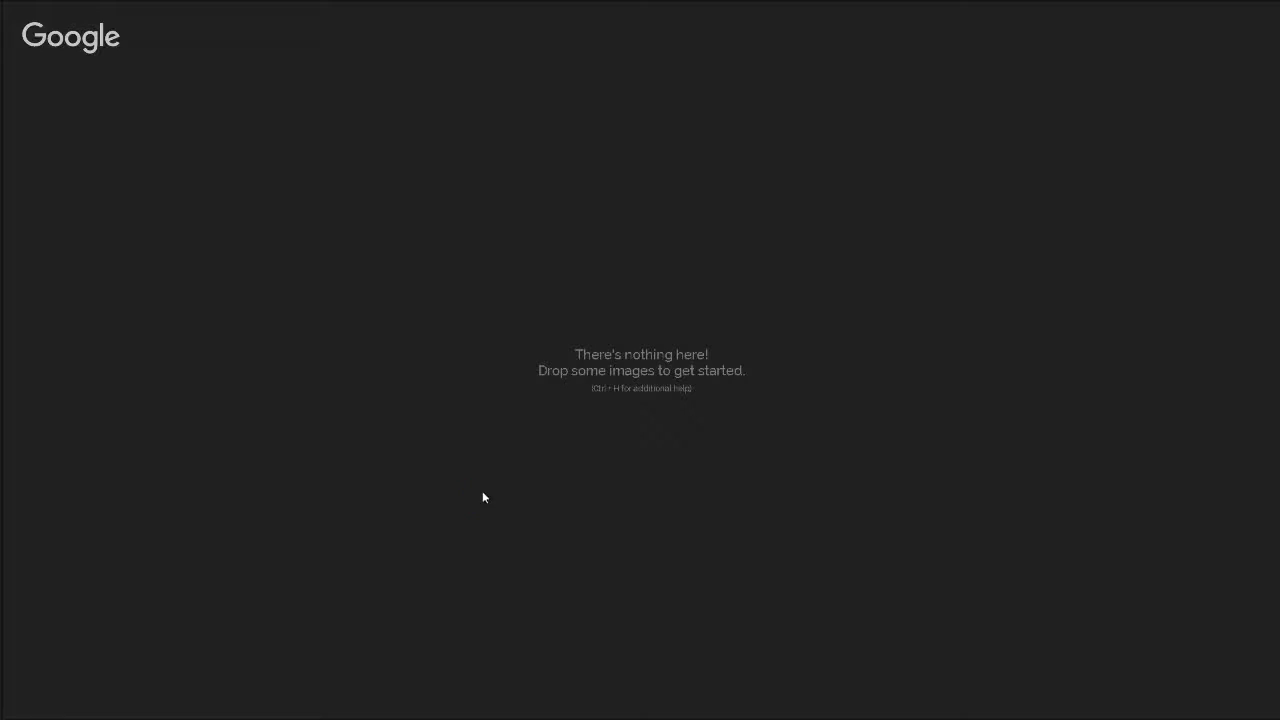
right_click(620, 336)
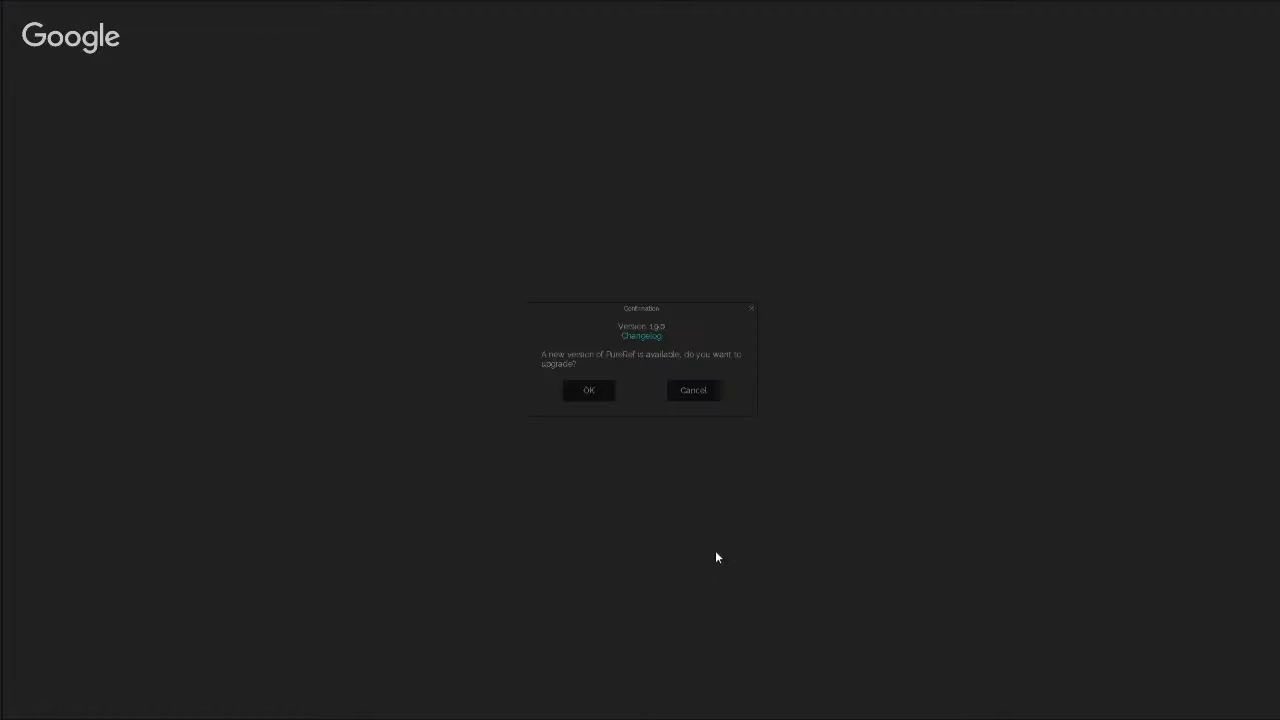
click(696, 392)
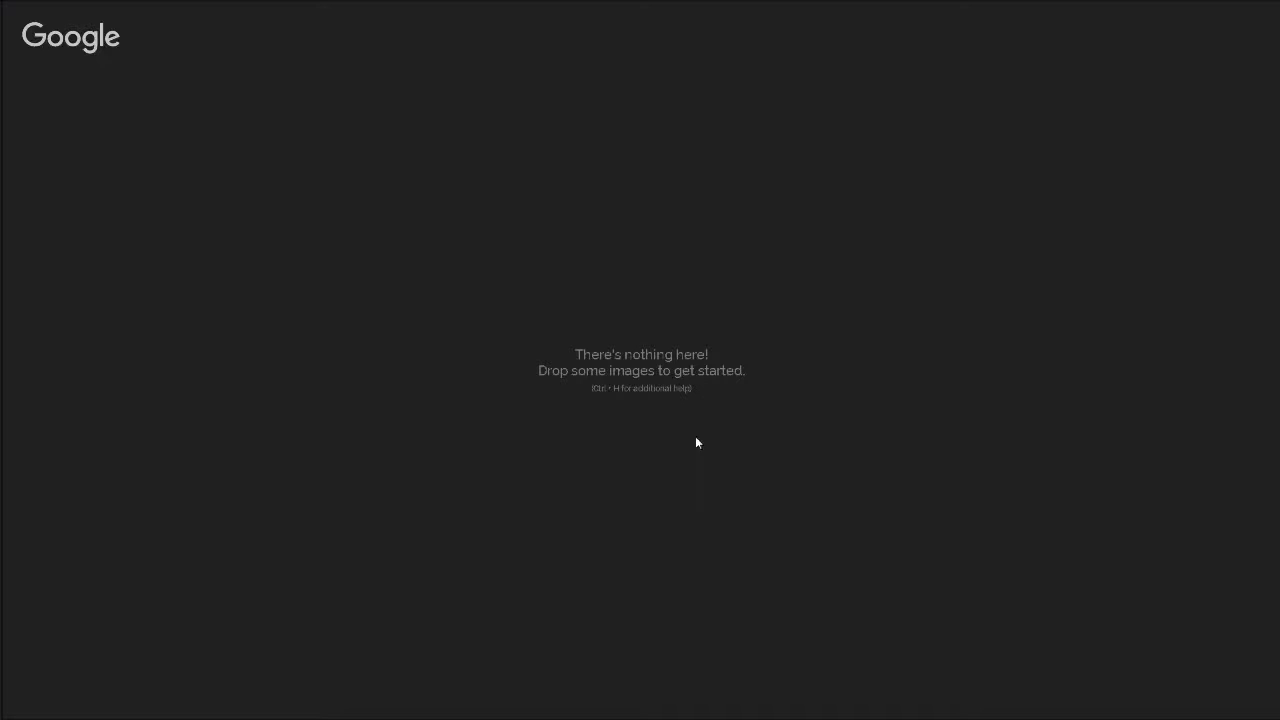
Load the recent reference board NewScene.pur from the Hanzo folder.
right_click(645, 332)
mouse_move(751, 555)
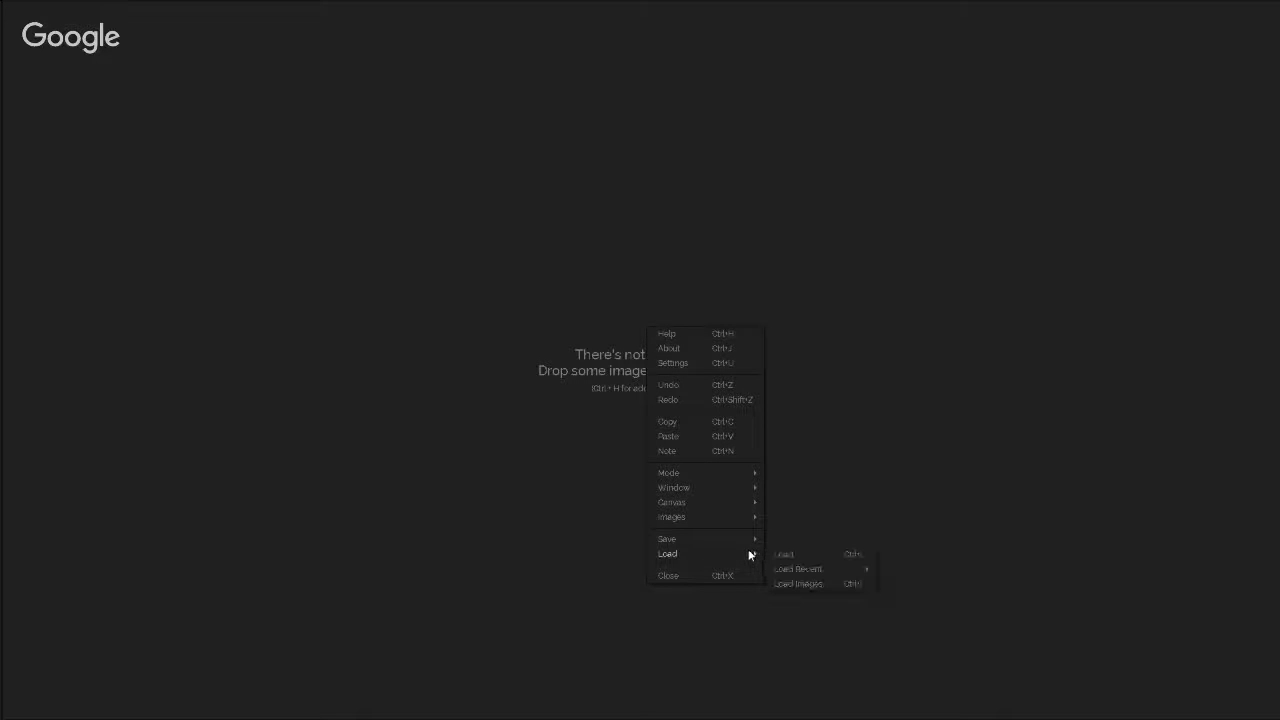
mouse_move(806, 570)
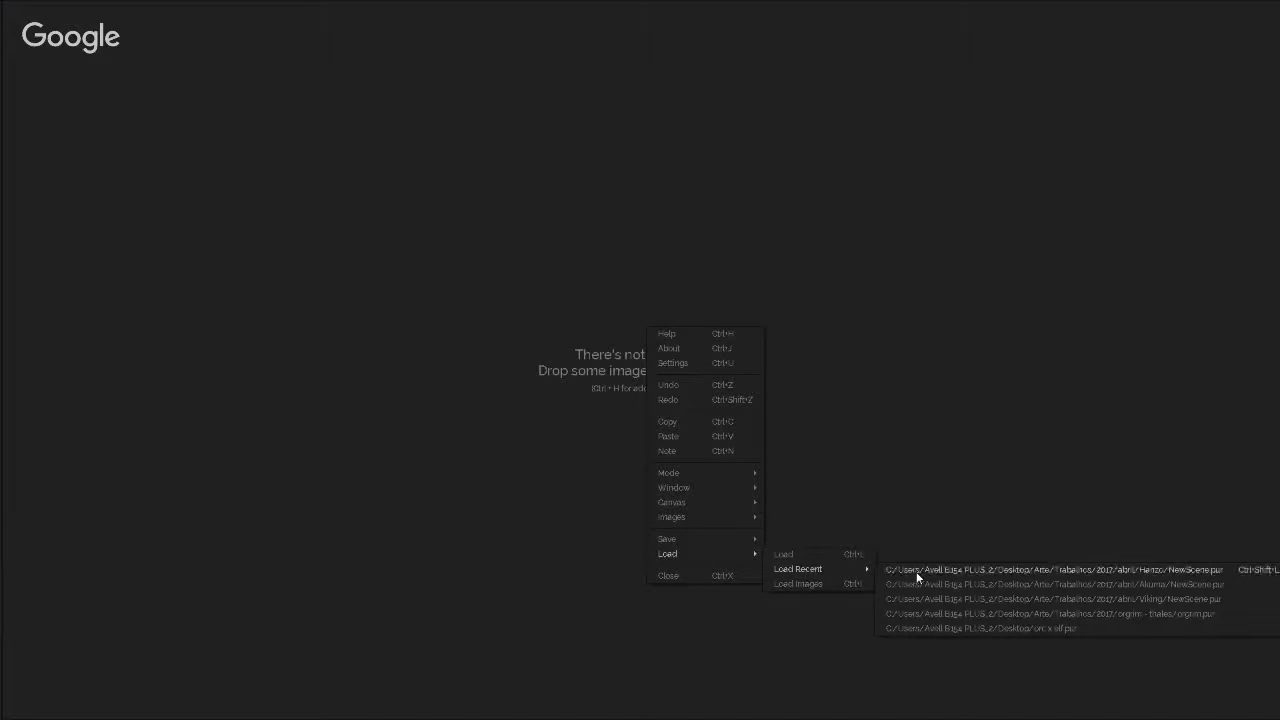
click(1040, 569)
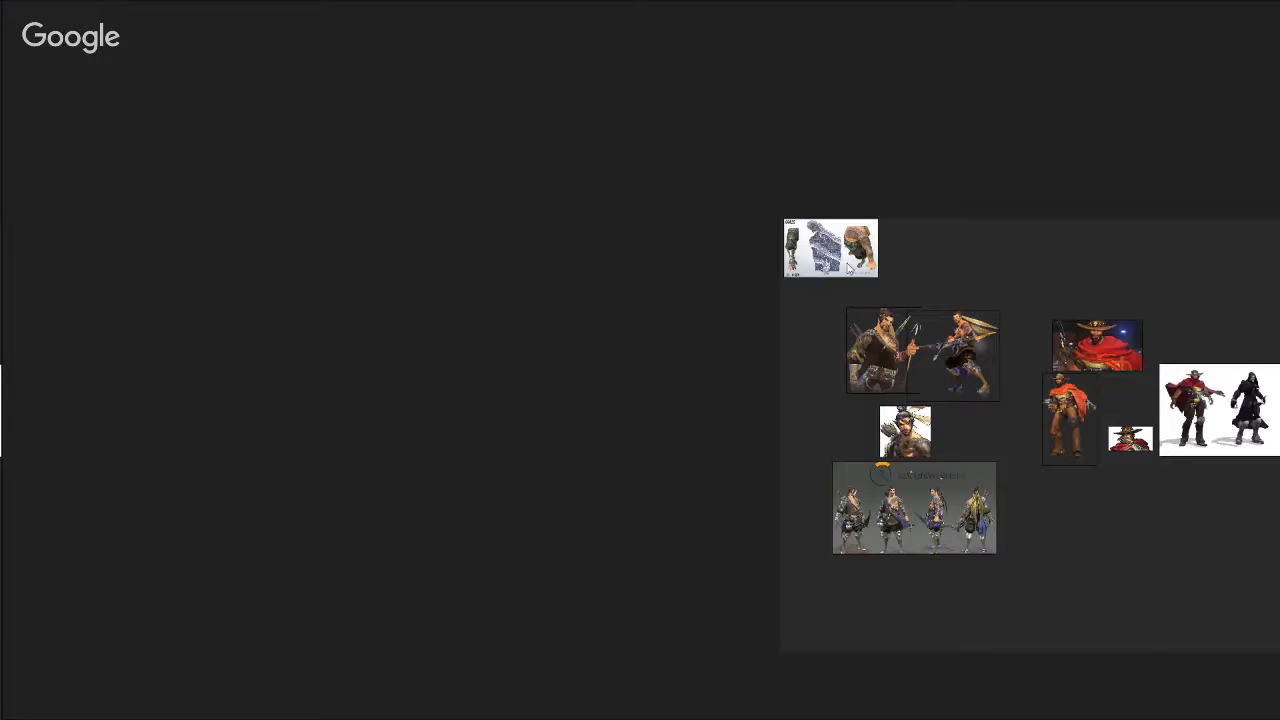
Move the crouching Hanzo bow image beside the portrait holding an arrow so the two no longer overlap.
scroll(848, 268, up, 2)
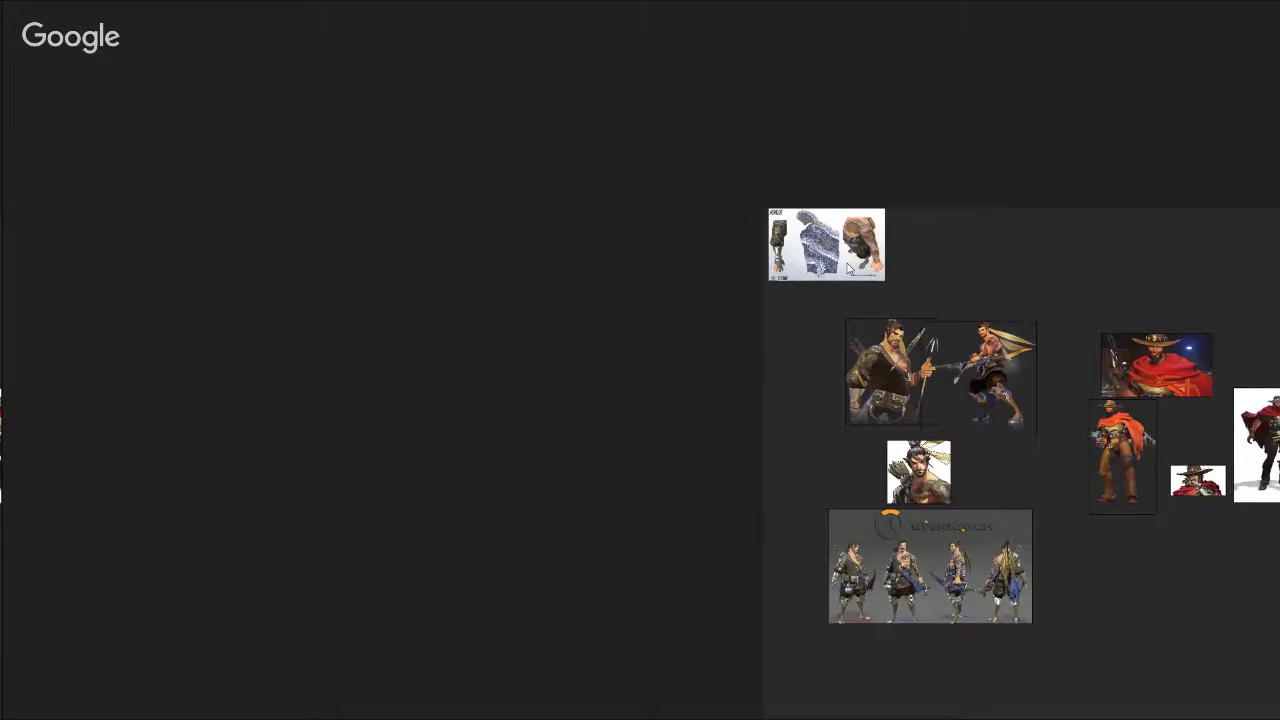
scroll(848, 268, up, 3)
drag(848, 268, 678, 140)
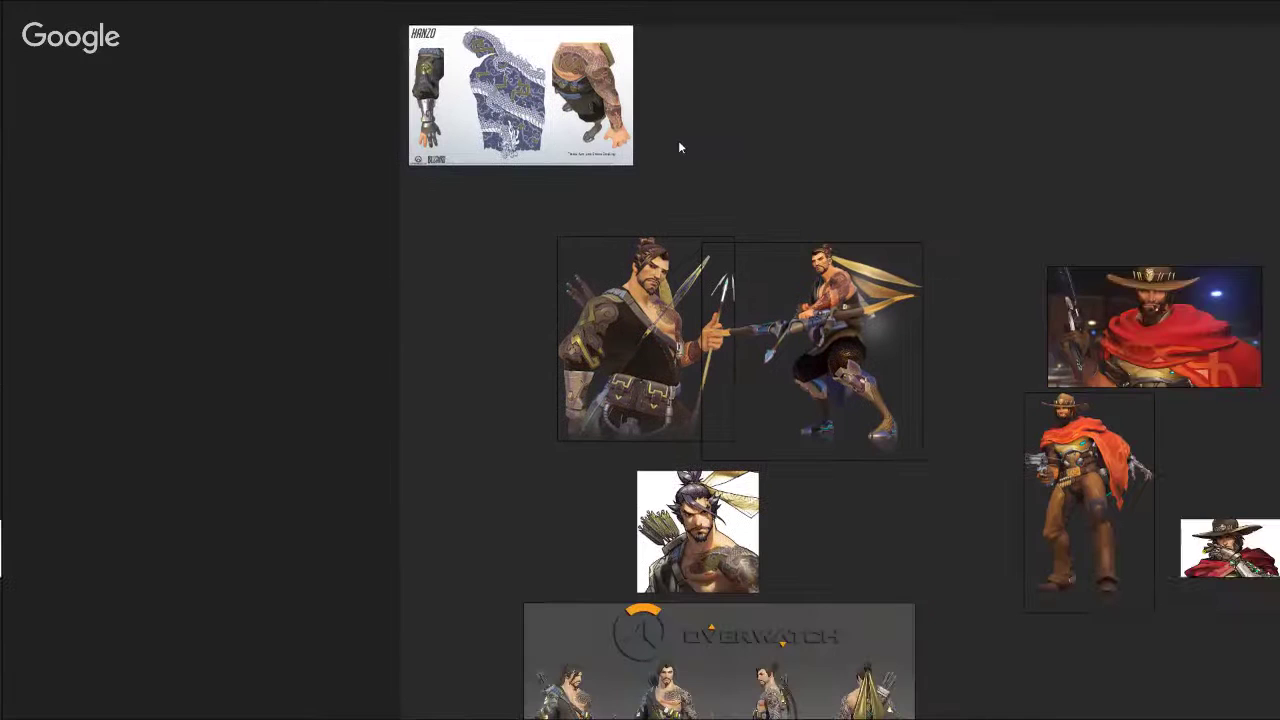
drag(830, 243, 450, 234)
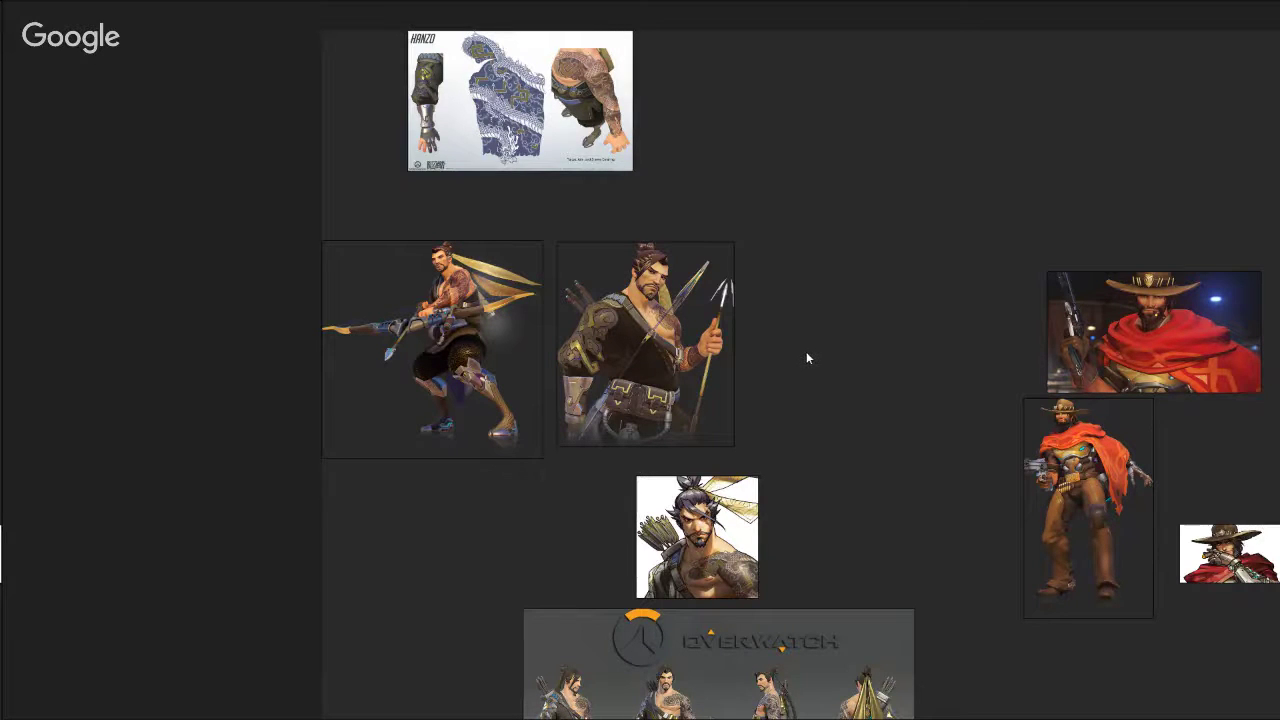
Examine the Hanzo portraits, the Overwatch character turnaround, and the red-caped cowboy references on the board.
scroll(806, 337, down, 1)
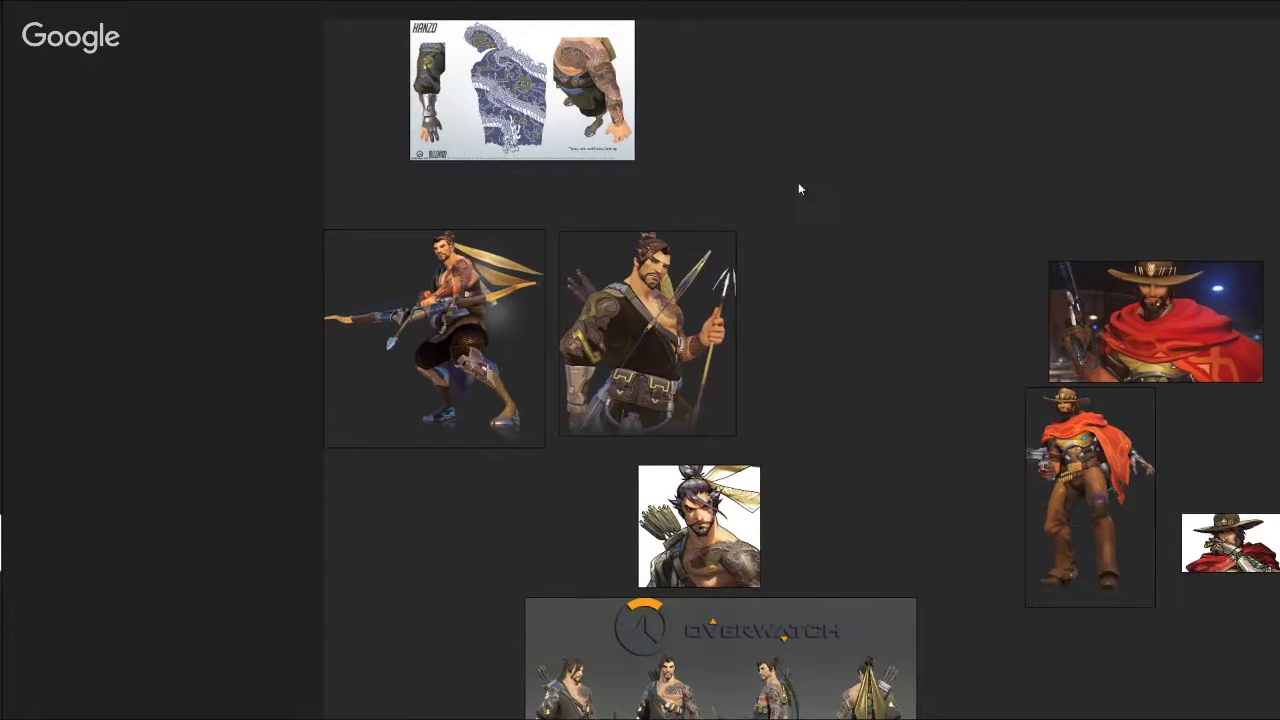
scroll(798, 188, up, 1)
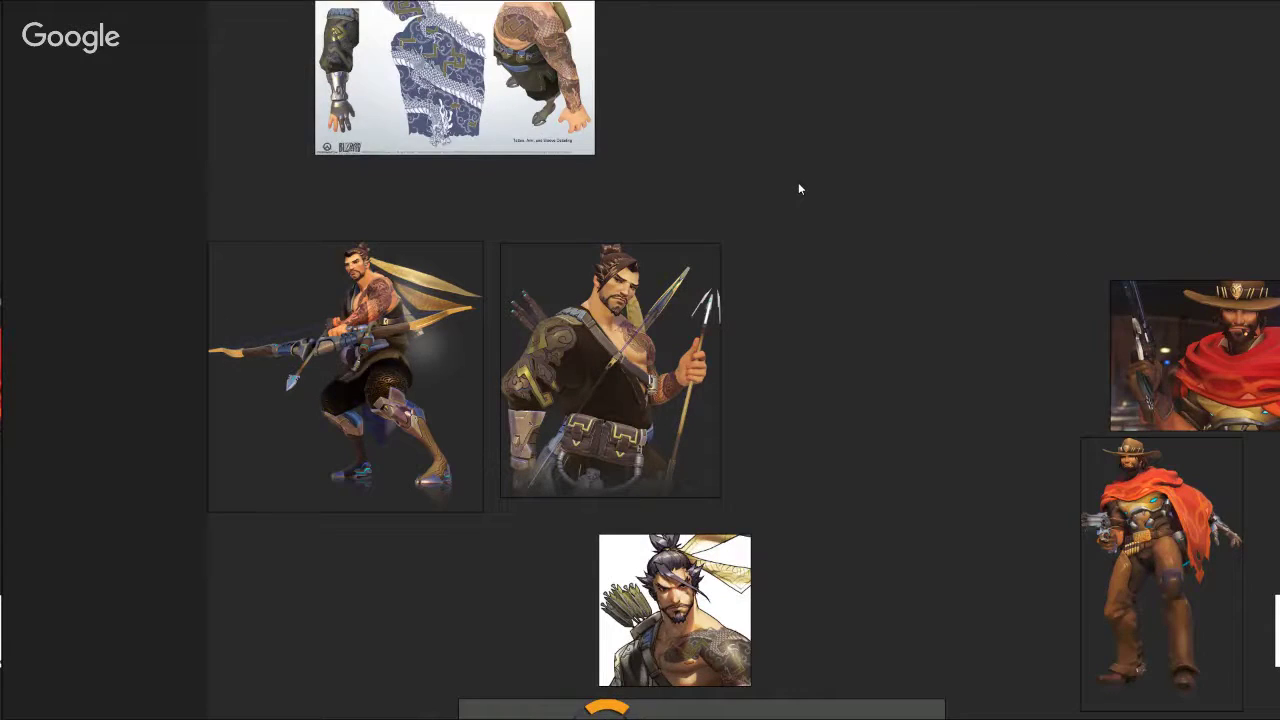
scroll(798, 188, up, 1)
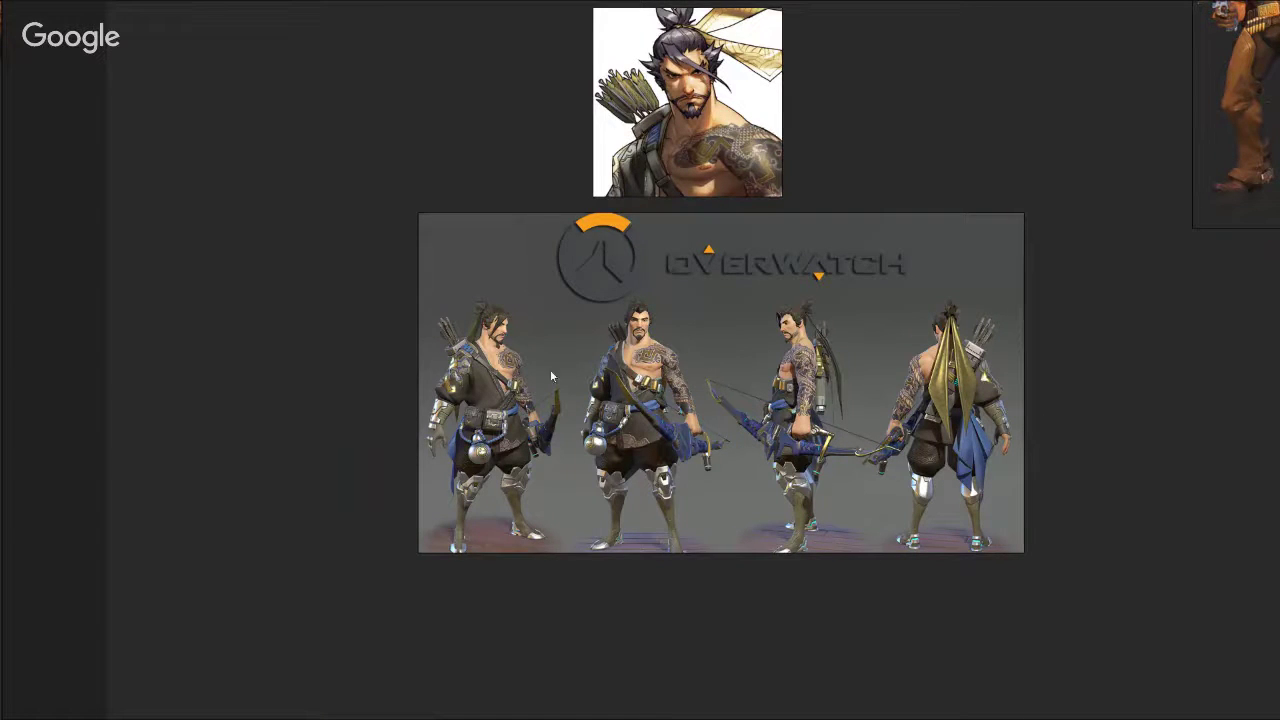
drag(877, 118, 846, 6)
drag(870, 94, 678, 521)
drag(1270, 280, 690, 346)
drag(717, 277, 586, 277)
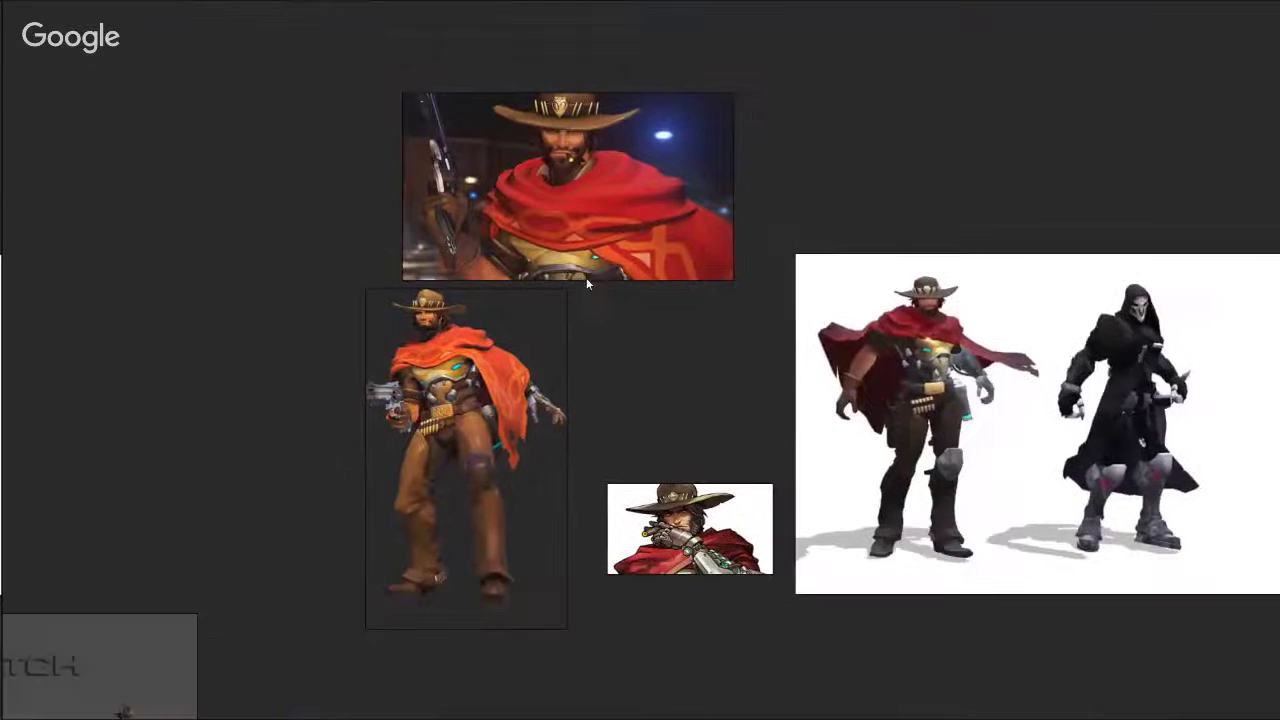
Close the PureRef reference board without saving its changes and return to the Hanzo.psd painting.
drag(588, 324, 877, 358)
drag(597, 363, 894, 279)
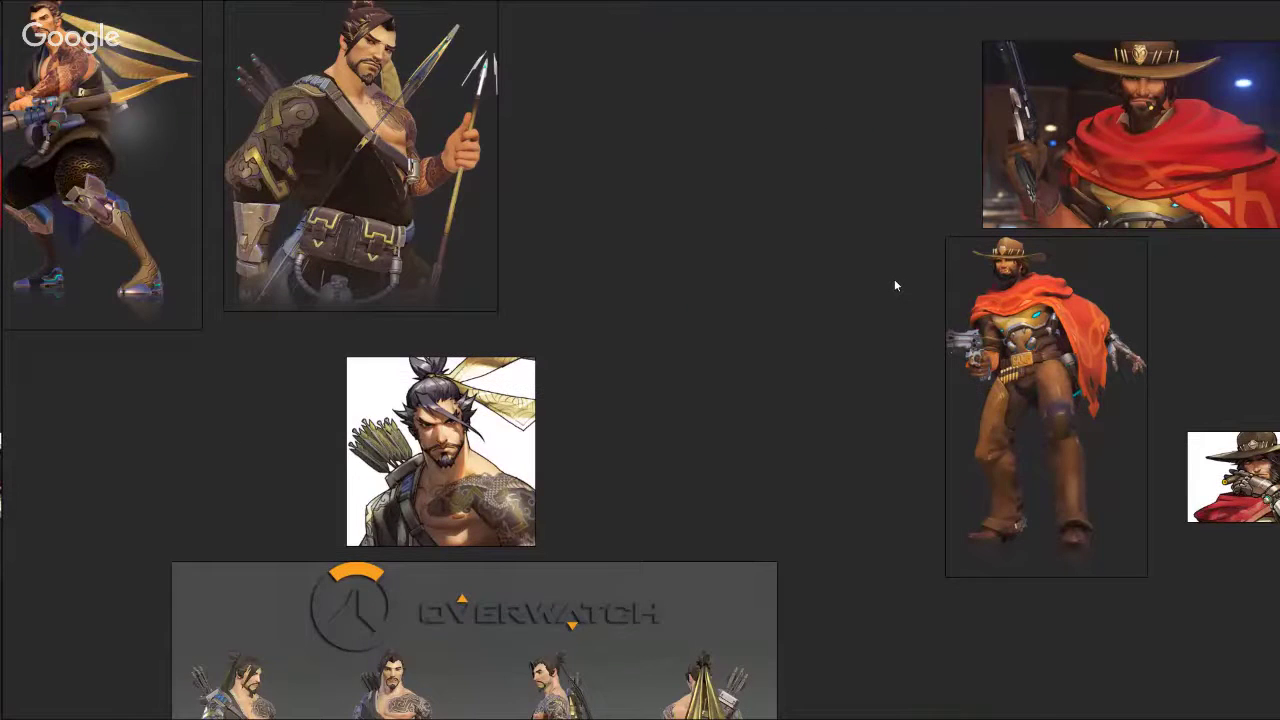
drag(537, 114, 823, 279)
drag(780, 87, 860, 268)
right_click(864, 278)
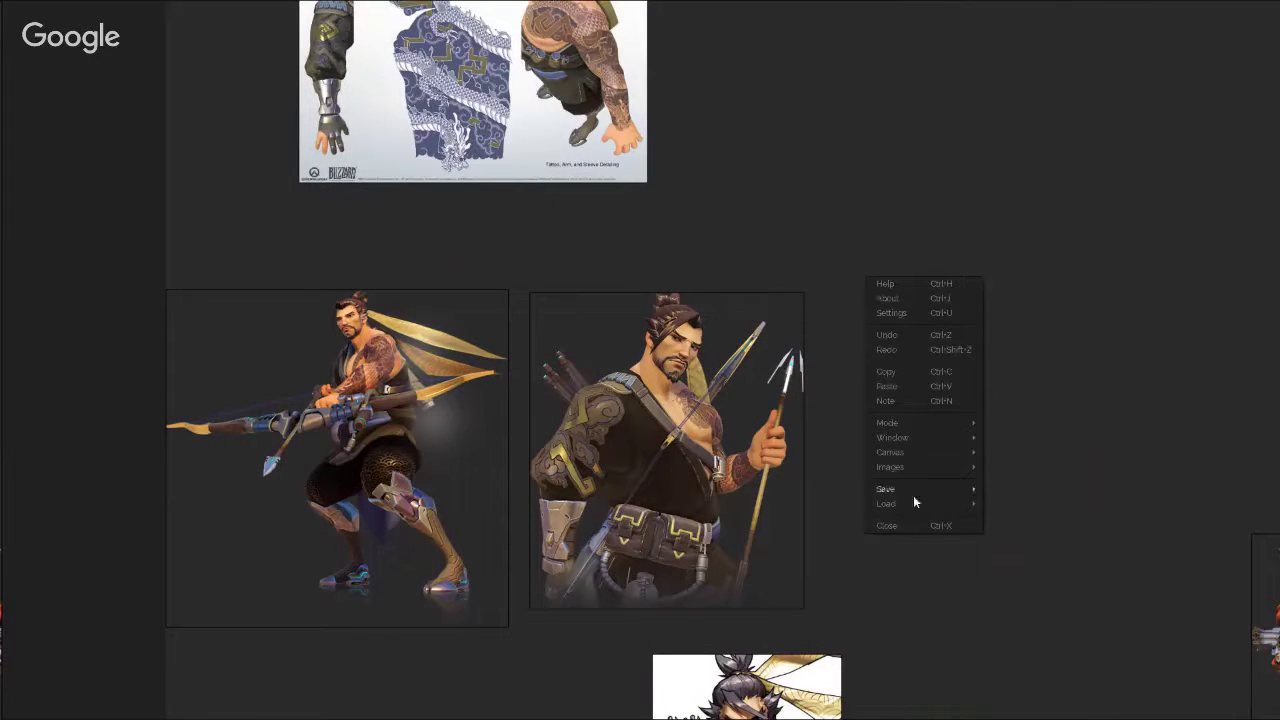
click(917, 527)
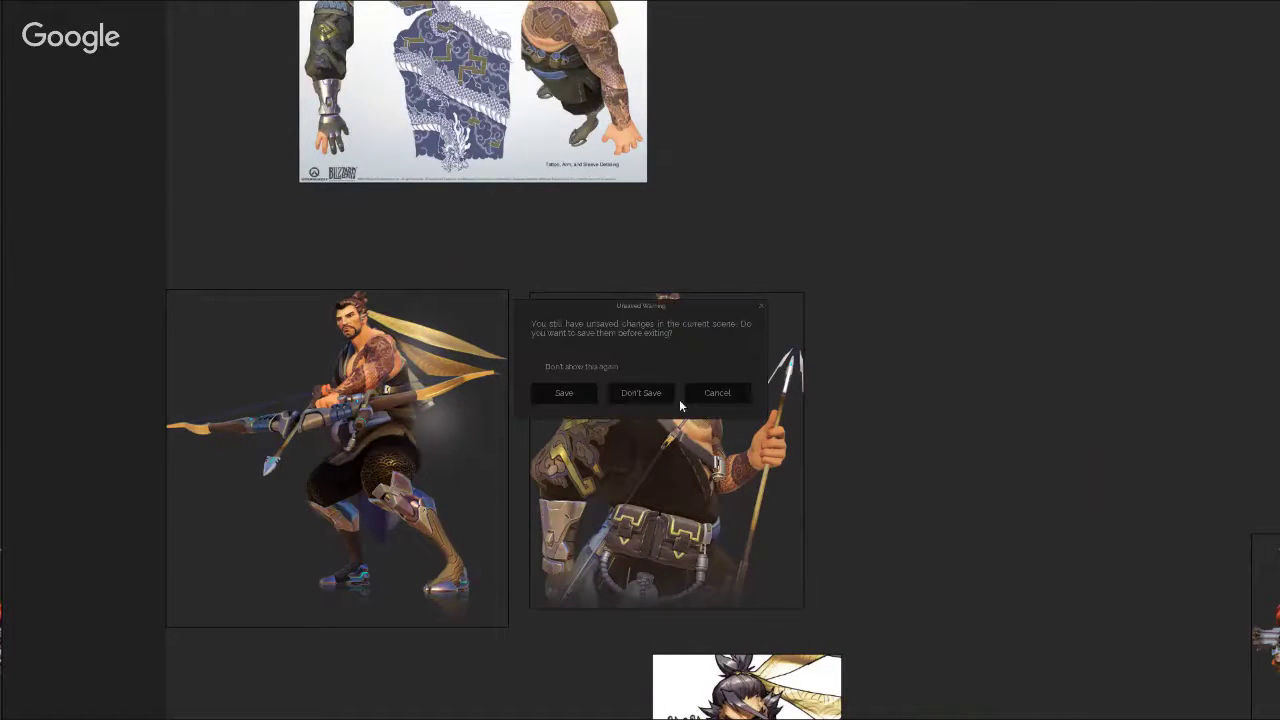
click(641, 393)
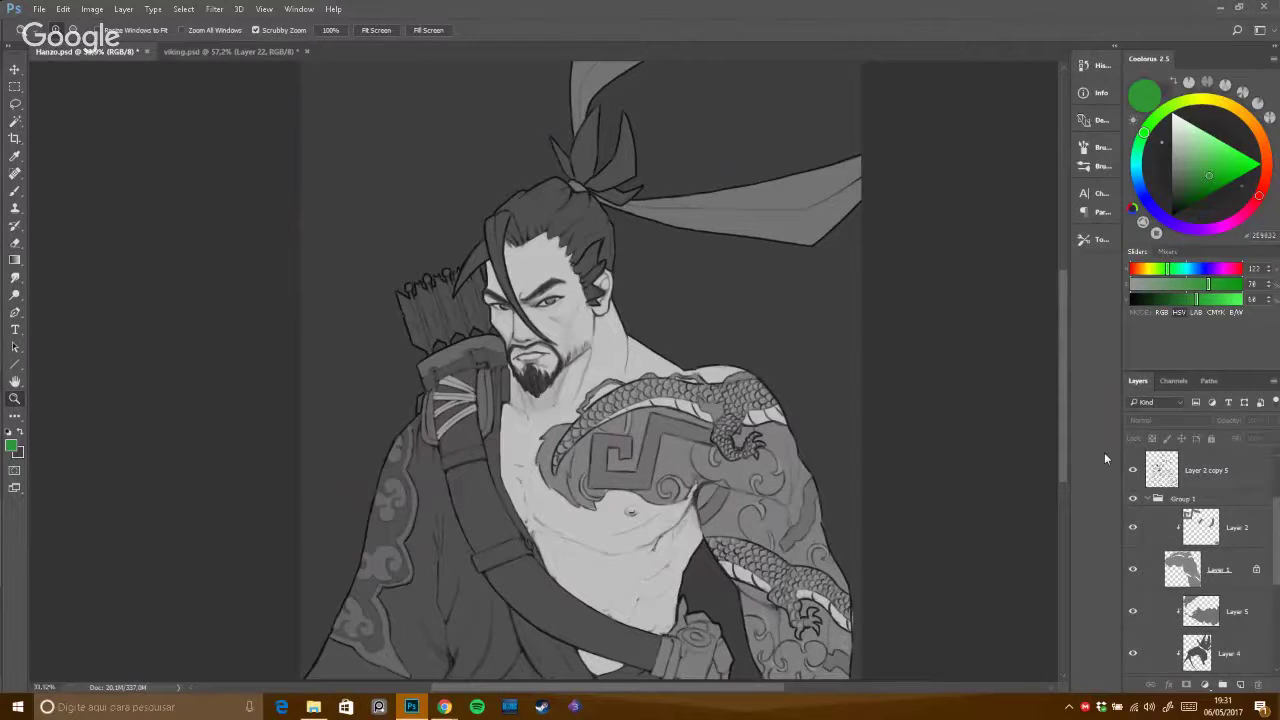
Hide the line art on Layer 2 copy 5 and the grey fills in Group 1, and collapse that group.
click(1133, 473)
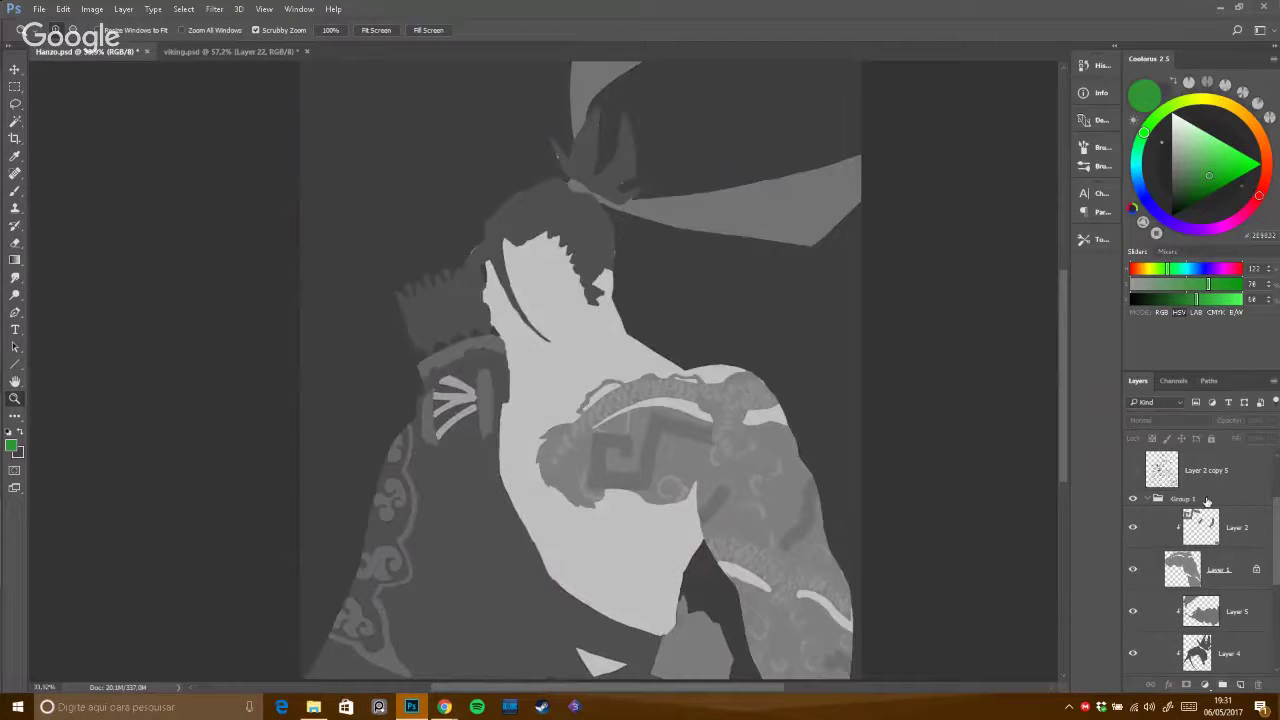
click(1133, 499)
click(1152, 500)
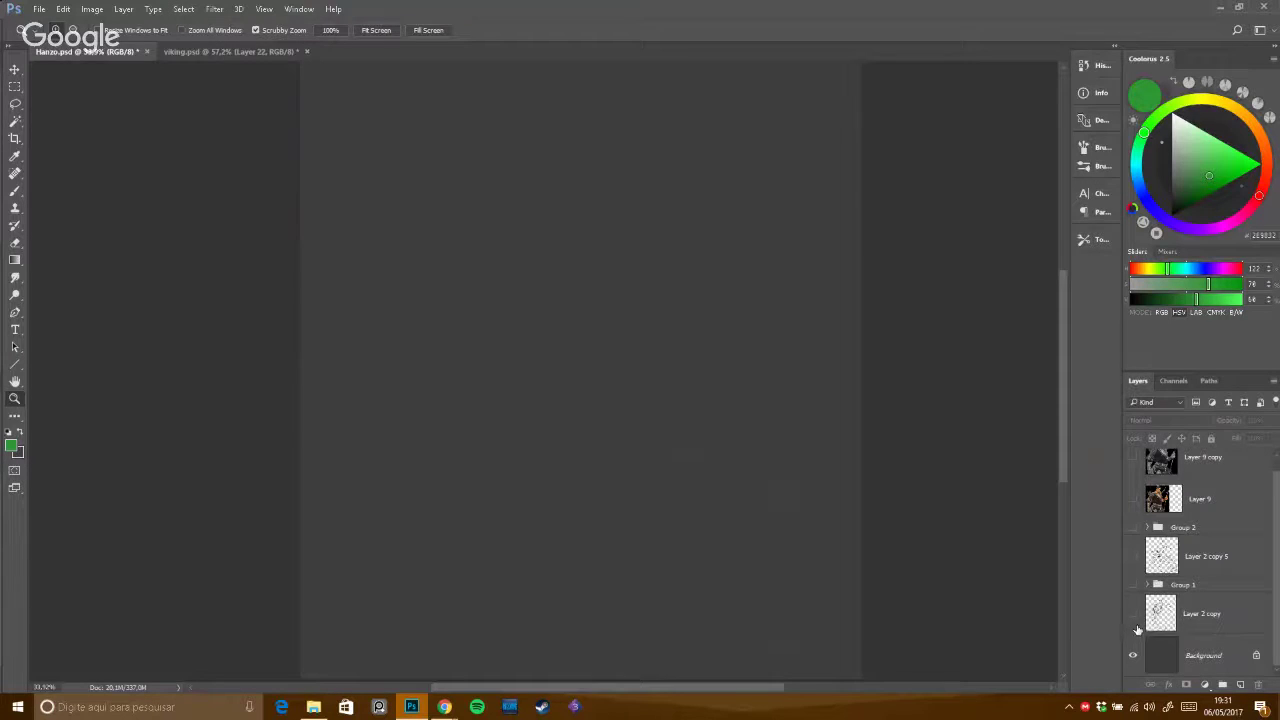
Show the rough sketch on Layer 2 copy and set that layer's opacity to 100%.
click(1133, 614)
click(1165, 617)
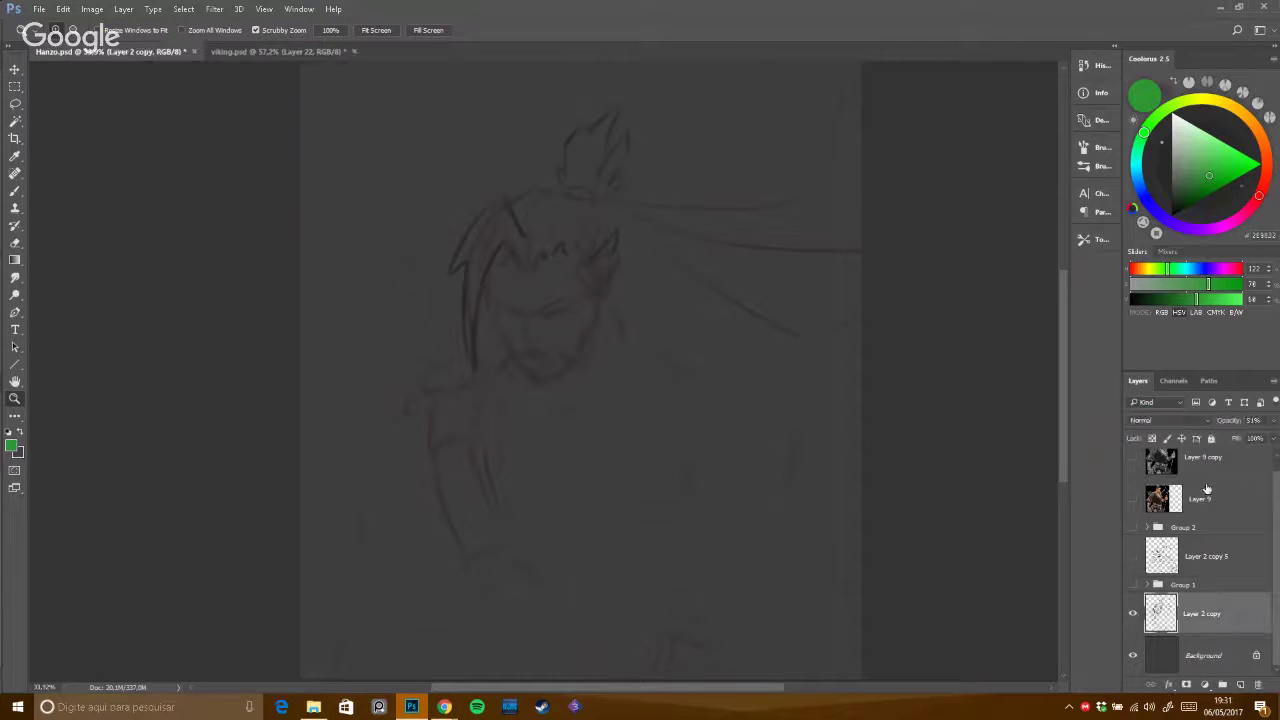
drag(1230, 425, 1227, 424)
key(0)
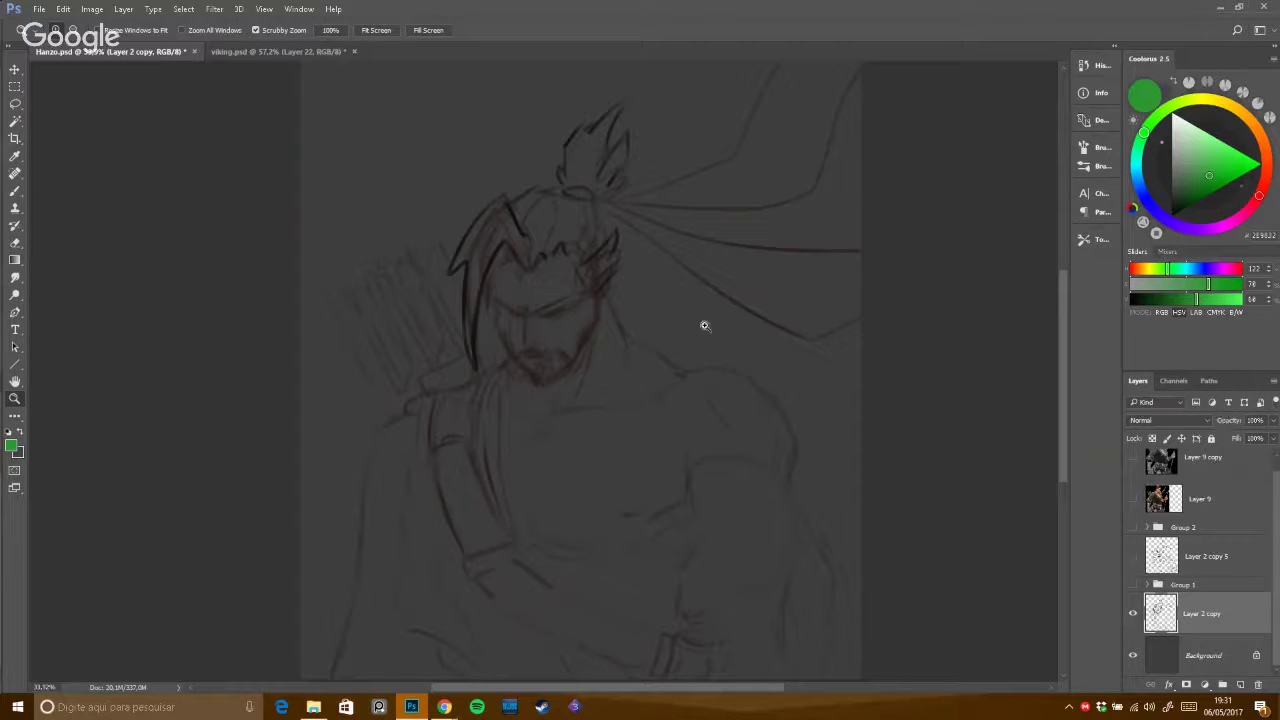
Switch to full-screen view with the menu bar and examine the rough Hanzo sketch's pose, face and headband.
mouse_move(730, 362)
mouse_down()
mouse_move(746, 349)
mouse_move(737, 370)
mouse_up()
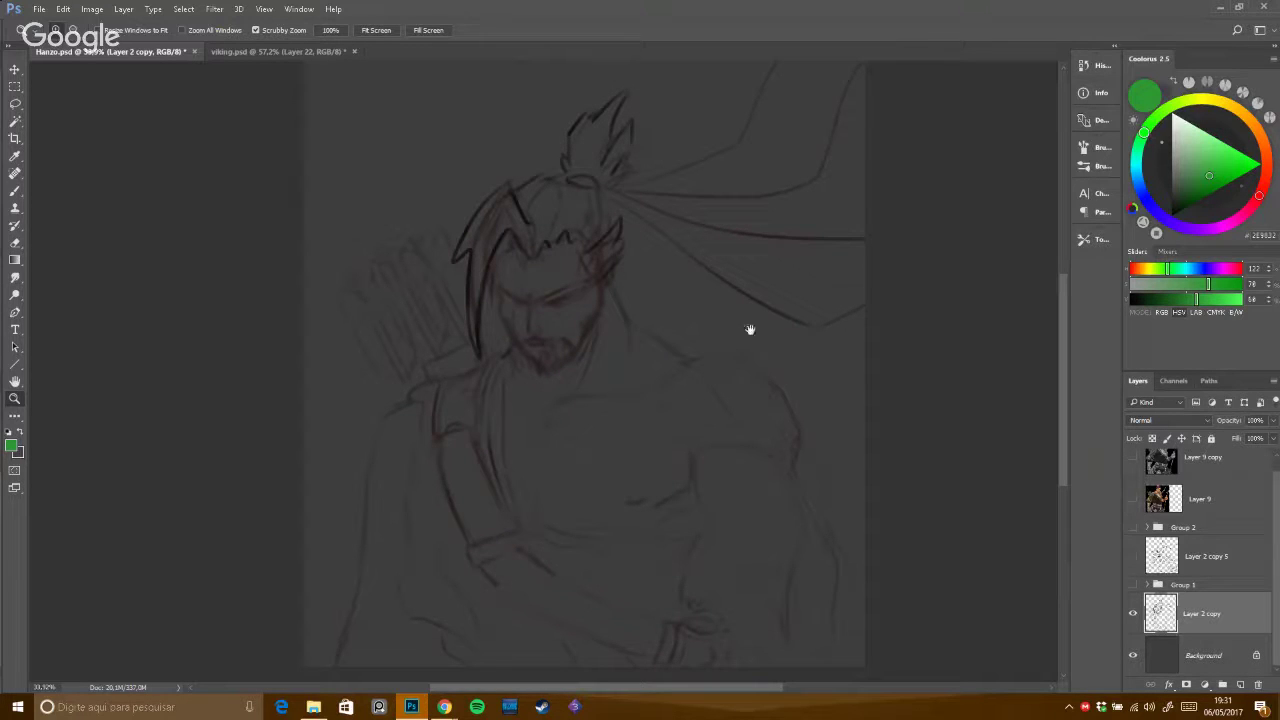
drag(749, 329, 737, 346)
mouse_move(719, 411)
mouse_down()
mouse_move(714, 374)
mouse_move(754, 383)
mouse_move(760, 357)
mouse_up()
key(f)
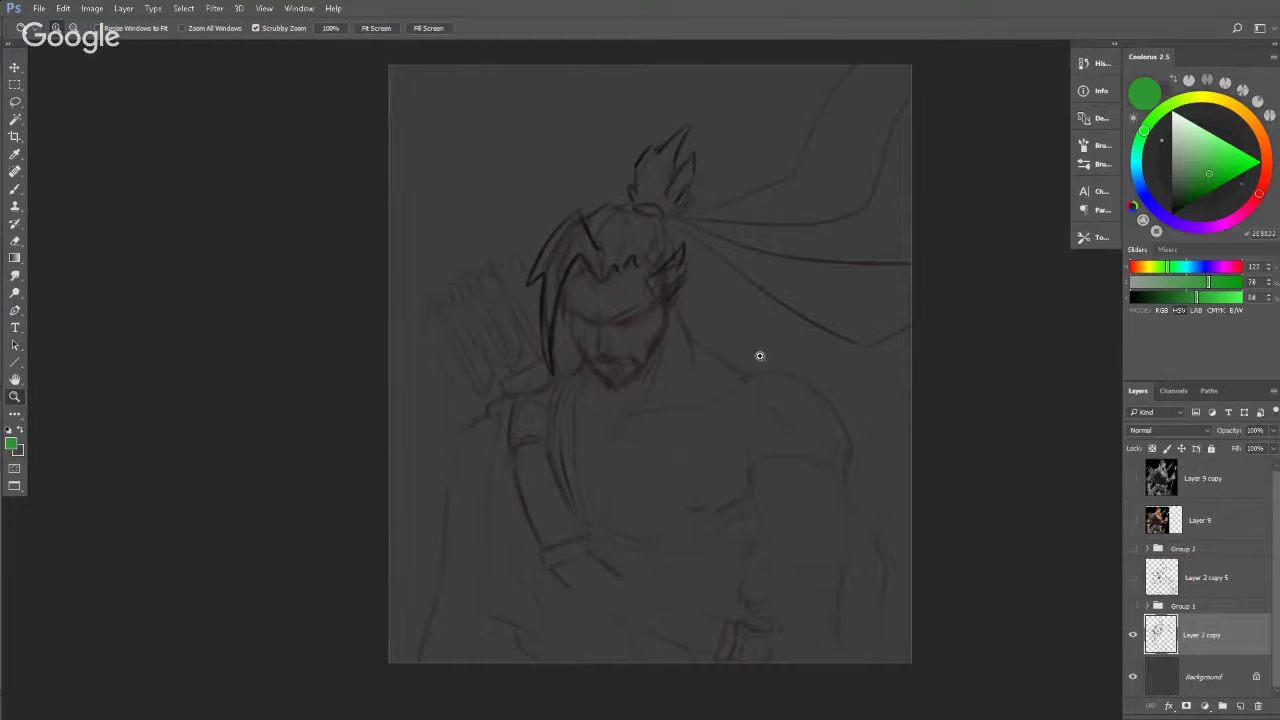
mouse_move(651, 360)
mouse_down()
mouse_move(672, 349)
mouse_move(658, 350)
mouse_up()
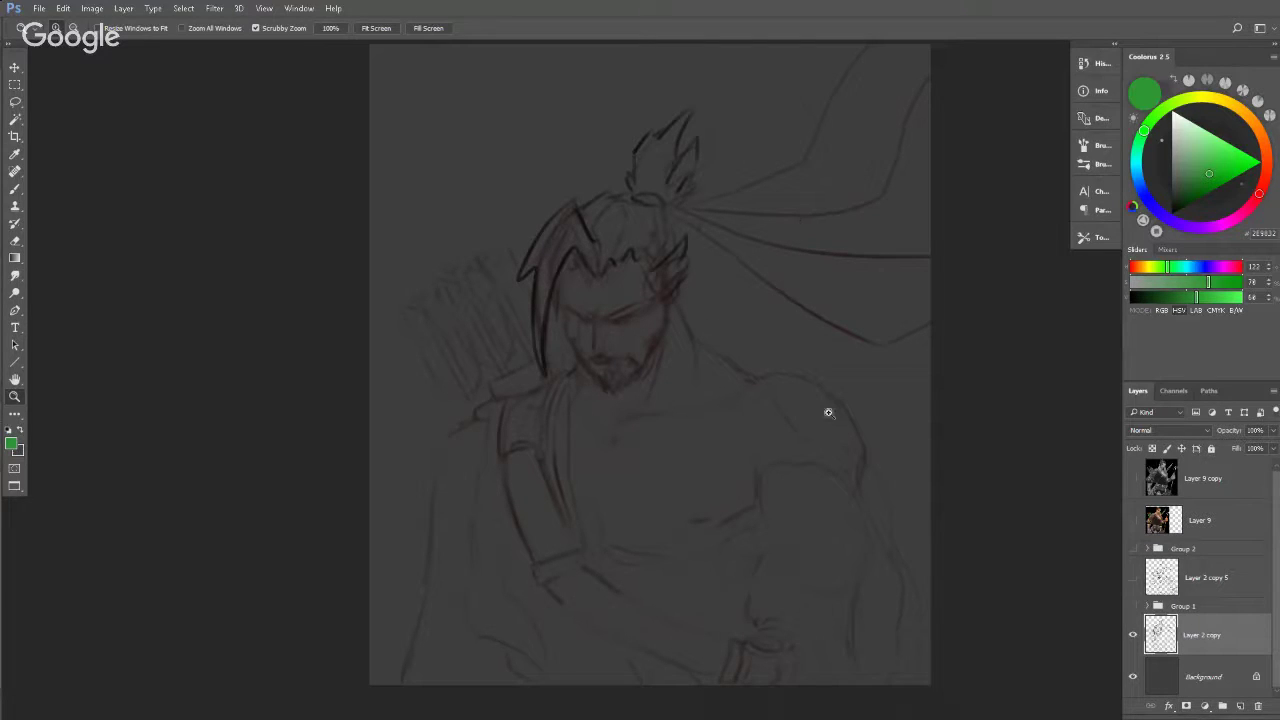
mouse_move(692, 341)
mouse_down()
mouse_move(735, 340)
mouse_move(723, 370)
mouse_move(760, 357)
mouse_move(709, 363)
mouse_move(741, 367)
mouse_move(746, 280)
mouse_move(700, 345)
mouse_up()
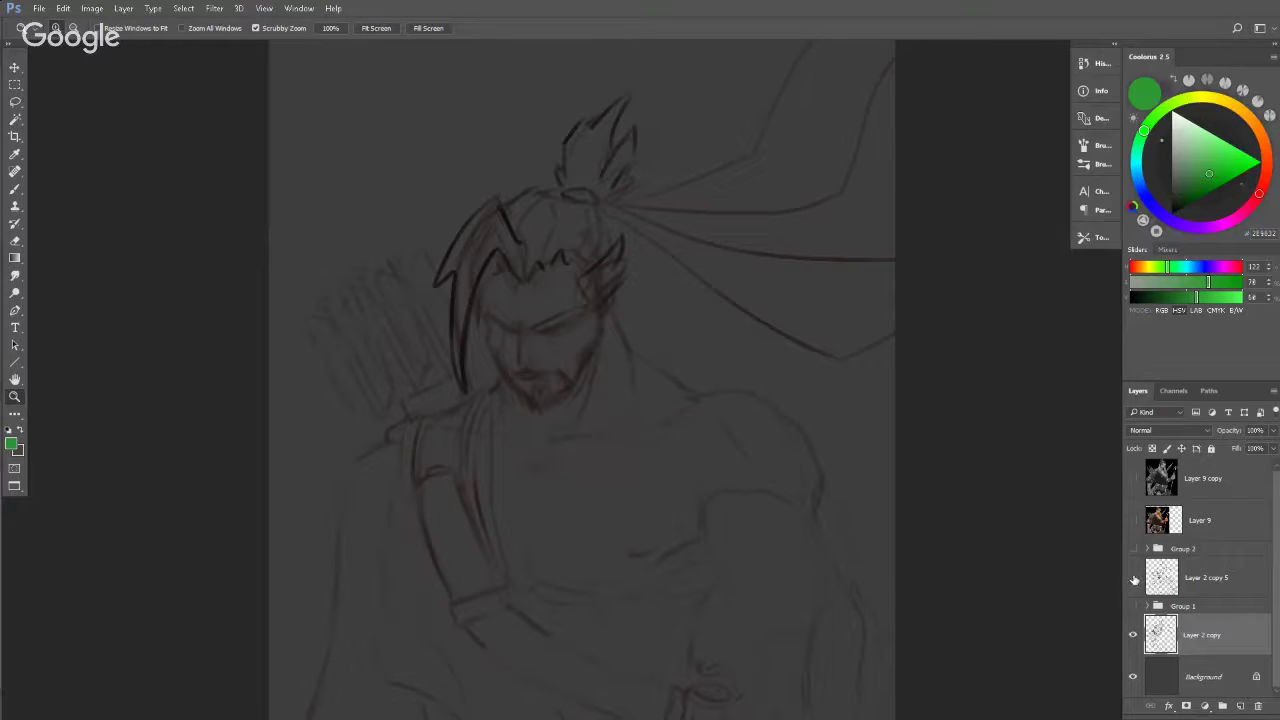
Show the clean line art on Layer 2 copy 5, hide the Layer 2 copy sketch, and inspect the face and dragon tattoo lines.
click(1133, 578)
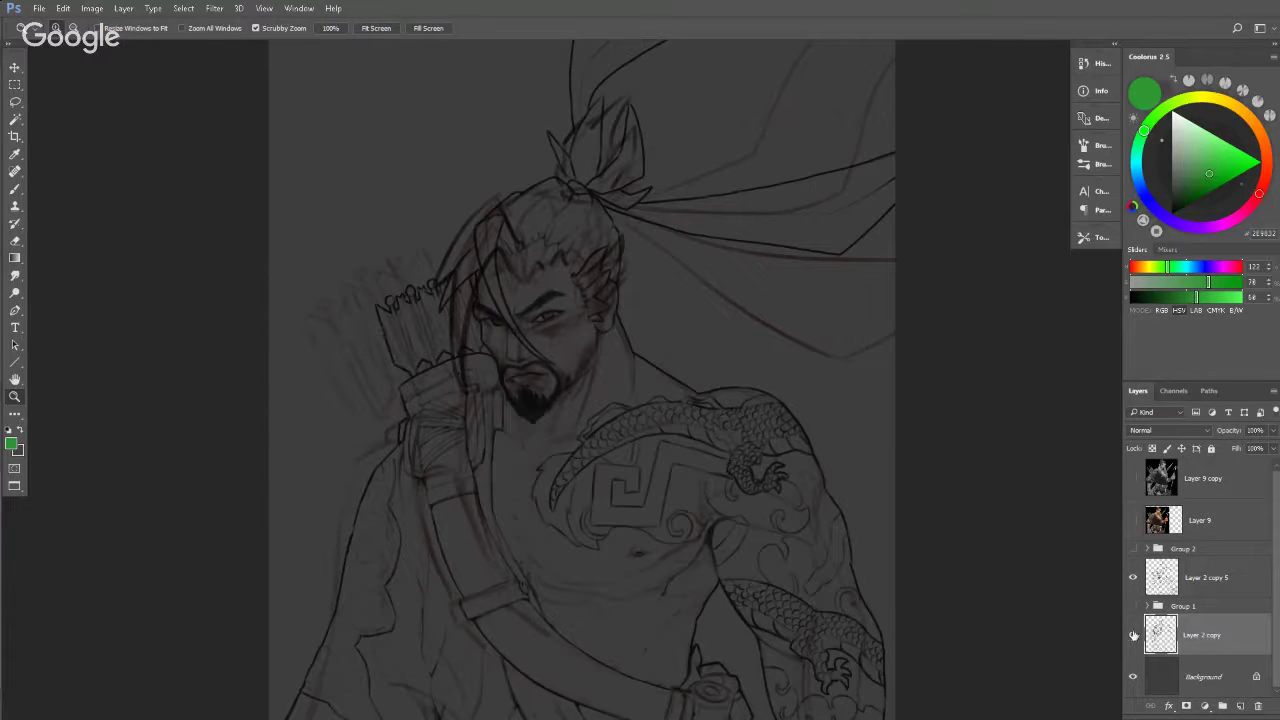
click(1133, 635)
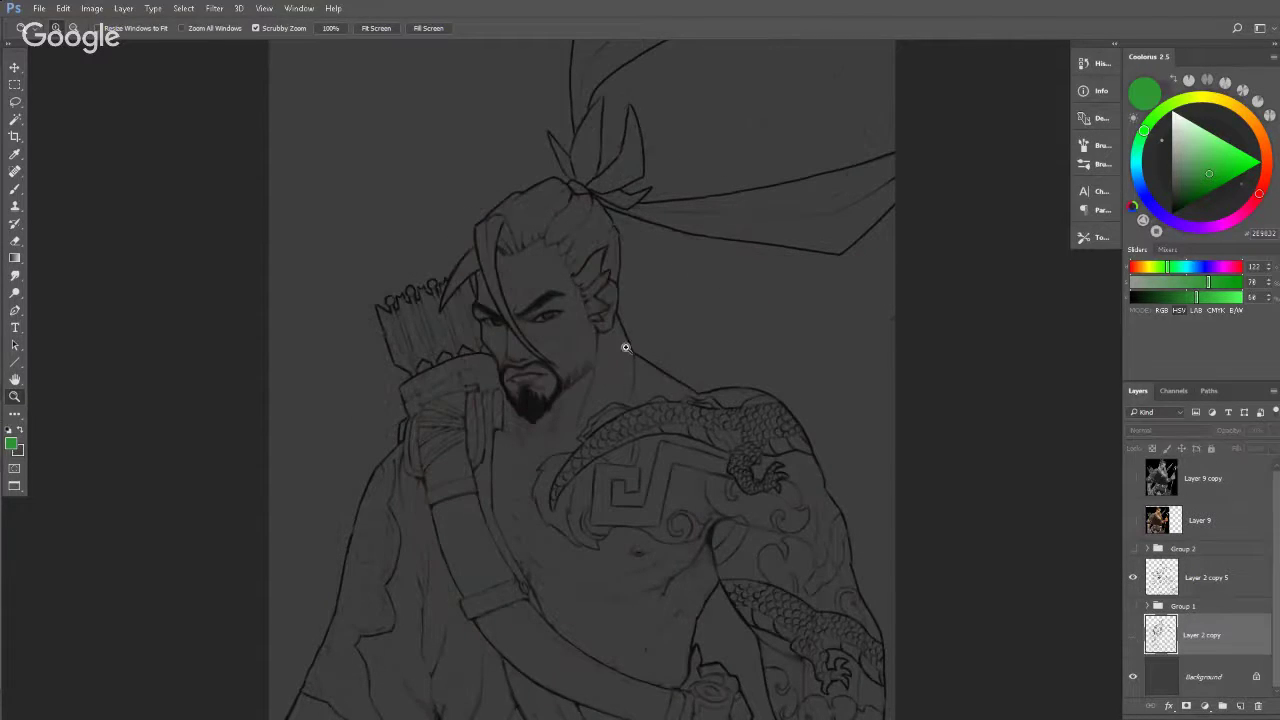
mouse_move(615, 346)
mouse_down()
mouse_move(689, 329)
mouse_move(634, 346)
mouse_move(642, 367)
mouse_move(625, 368)
mouse_up()
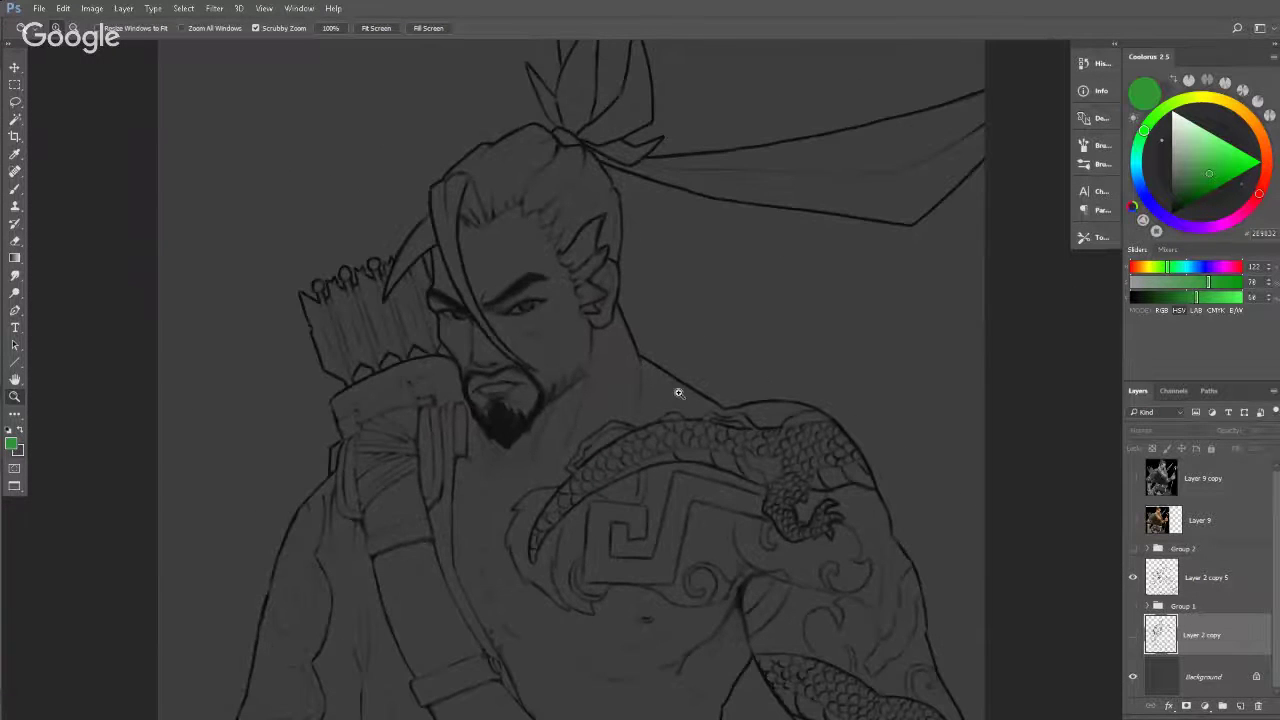
drag(636, 321, 779, 357)
drag(838, 318, 768, 356)
drag(838, 343, 817, 335)
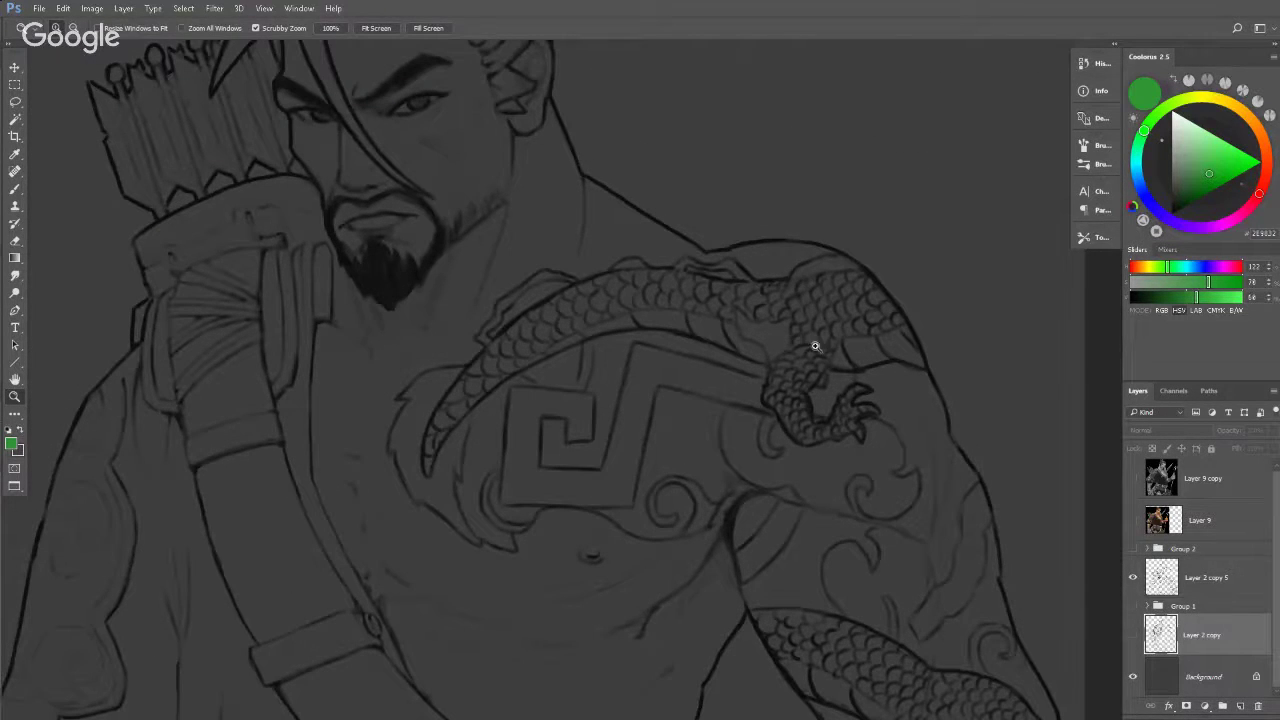
mouse_move(815, 425)
mouse_down()
mouse_move(771, 303)
mouse_move(714, 210)
mouse_up()
mouse_move(854, 467)
mouse_down()
mouse_move(866, 277)
mouse_move(876, 404)
mouse_move(777, 323)
mouse_move(872, 402)
mouse_move(924, 360)
mouse_up()
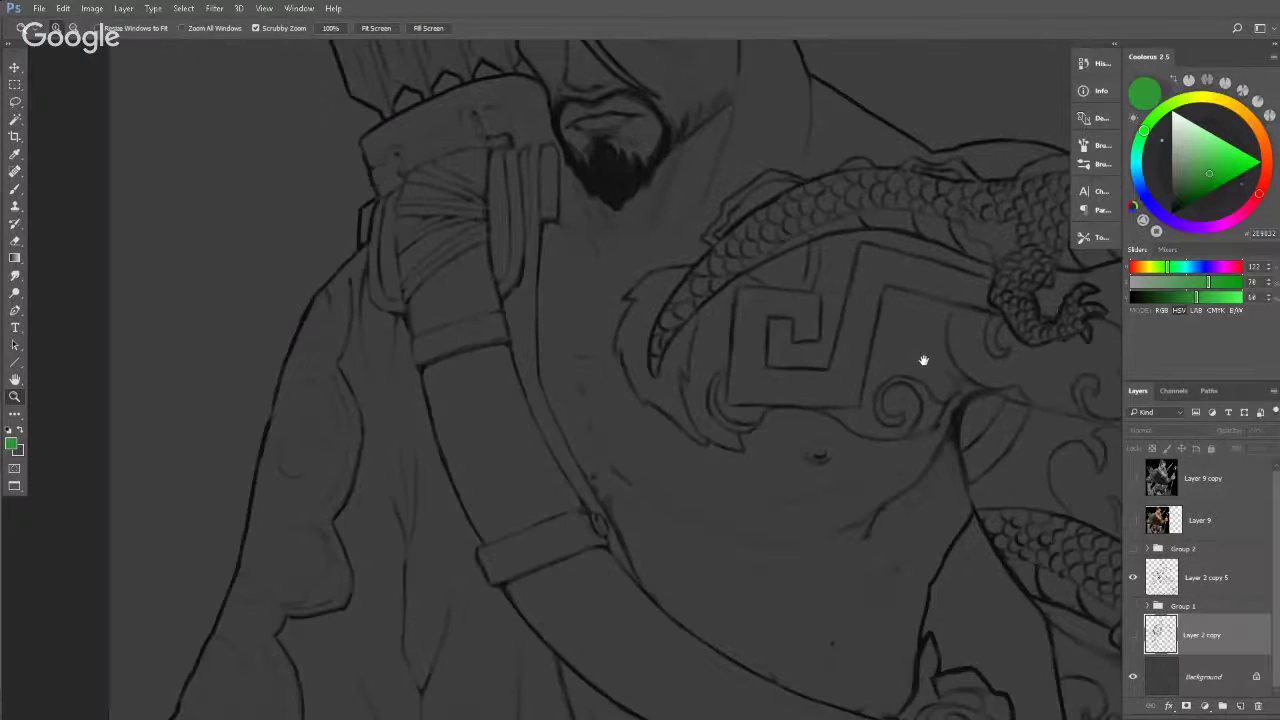
key(ctrl+0)
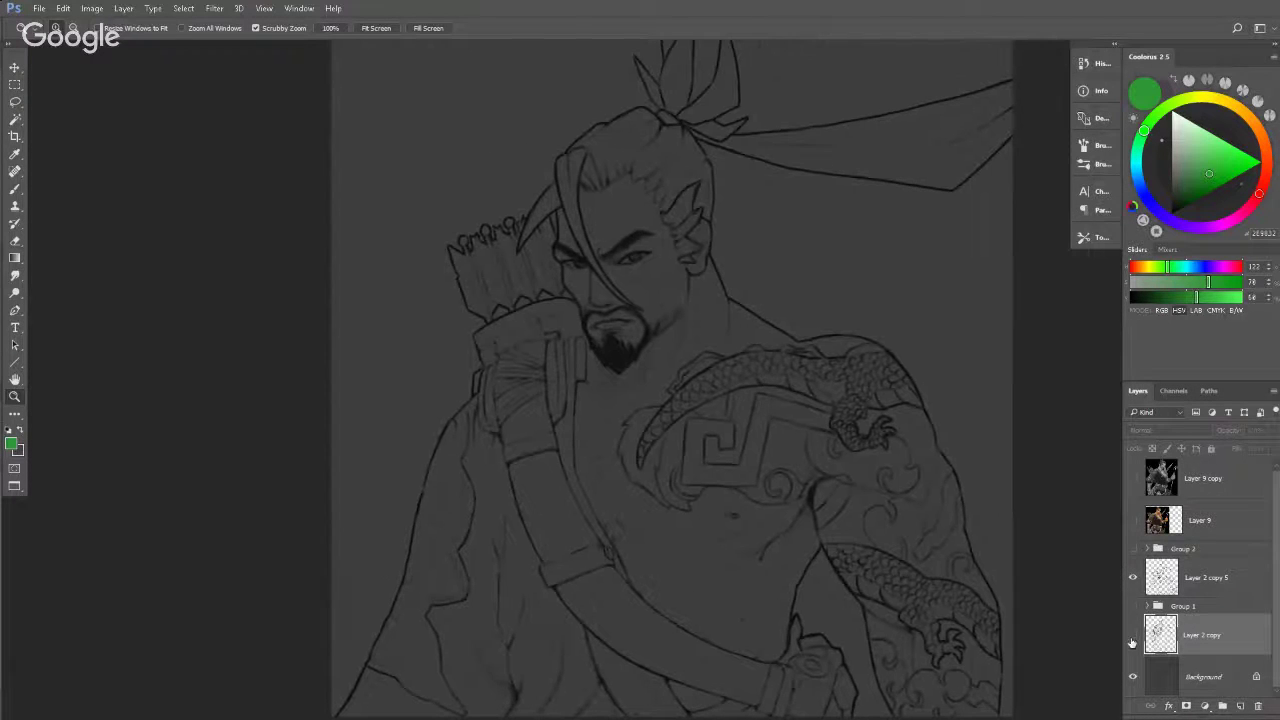
Show Group 1 beneath the line art and examine the flat grey values of skin, tattoo, hair and clothing.
click(1133, 607)
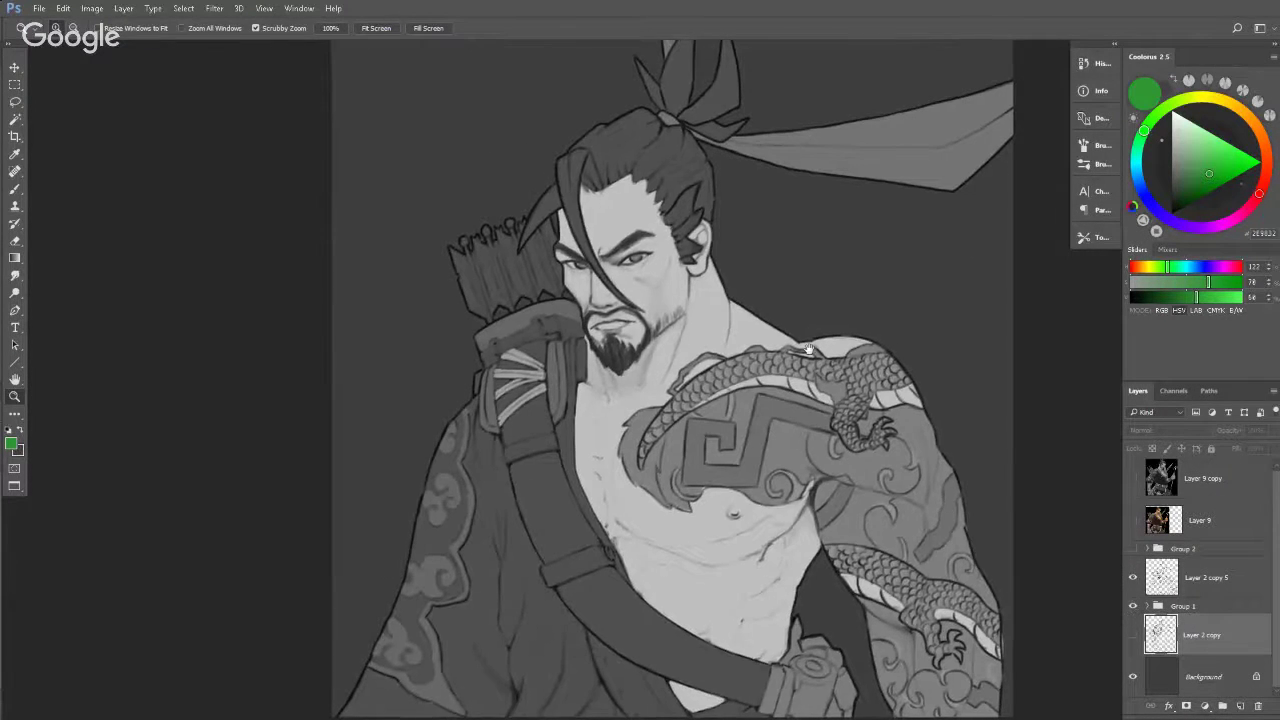
mouse_move(900, 387)
mouse_down()
mouse_move(842, 349)
mouse_move(815, 352)
mouse_move(830, 343)
mouse_up()
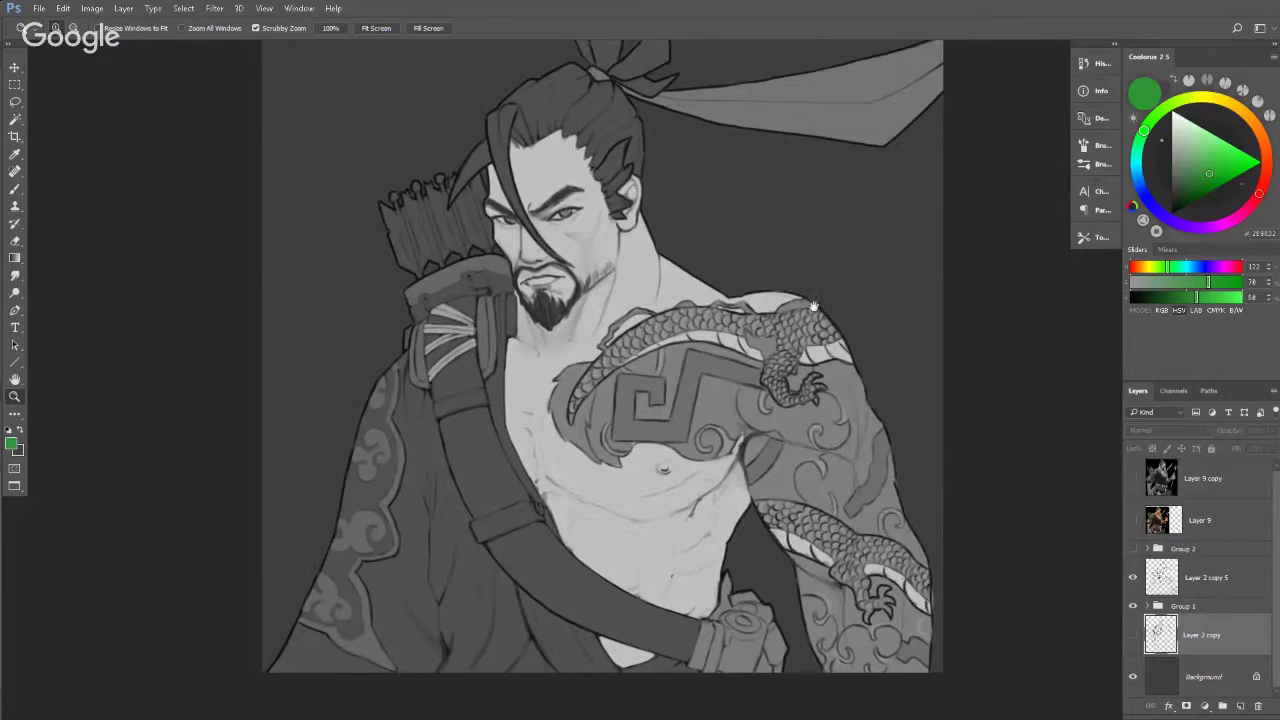
drag(808, 436, 841, 417)
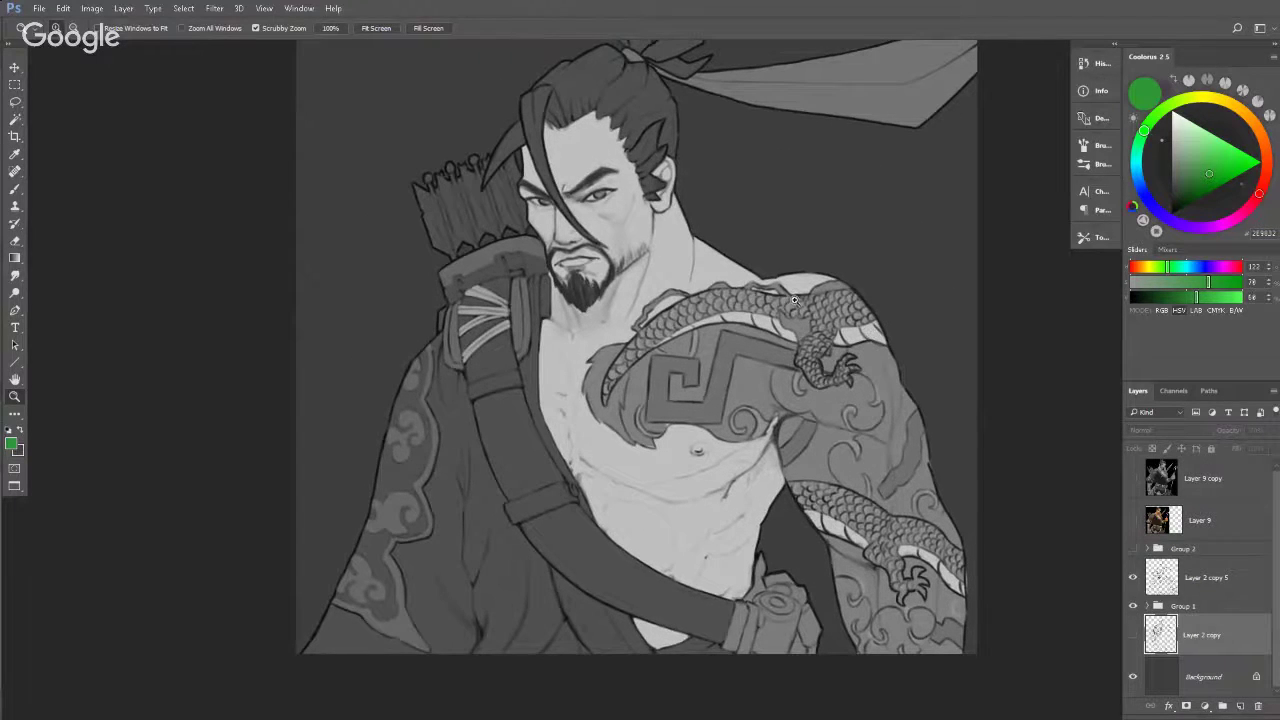
drag(806, 273, 808, 299)
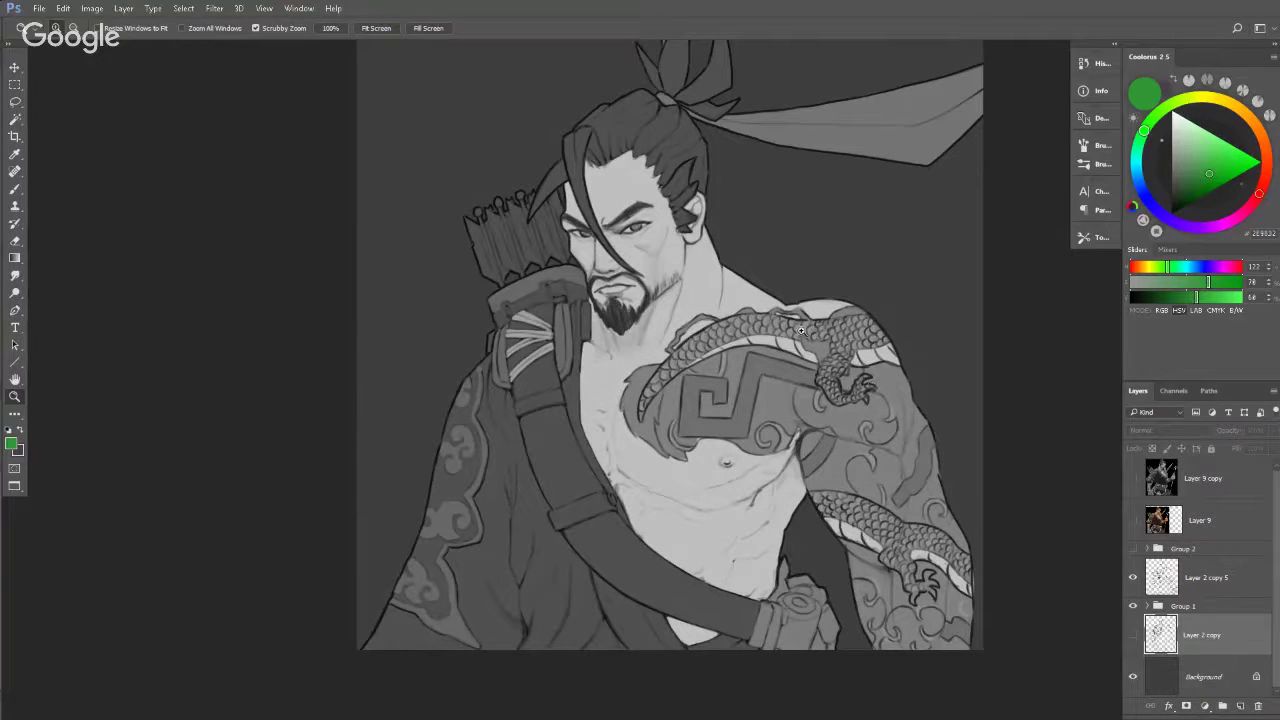
mouse_move(806, 306)
mouse_down()
mouse_move(760, 320)
mouse_move(777, 334)
mouse_move(708, 370)
mouse_up()
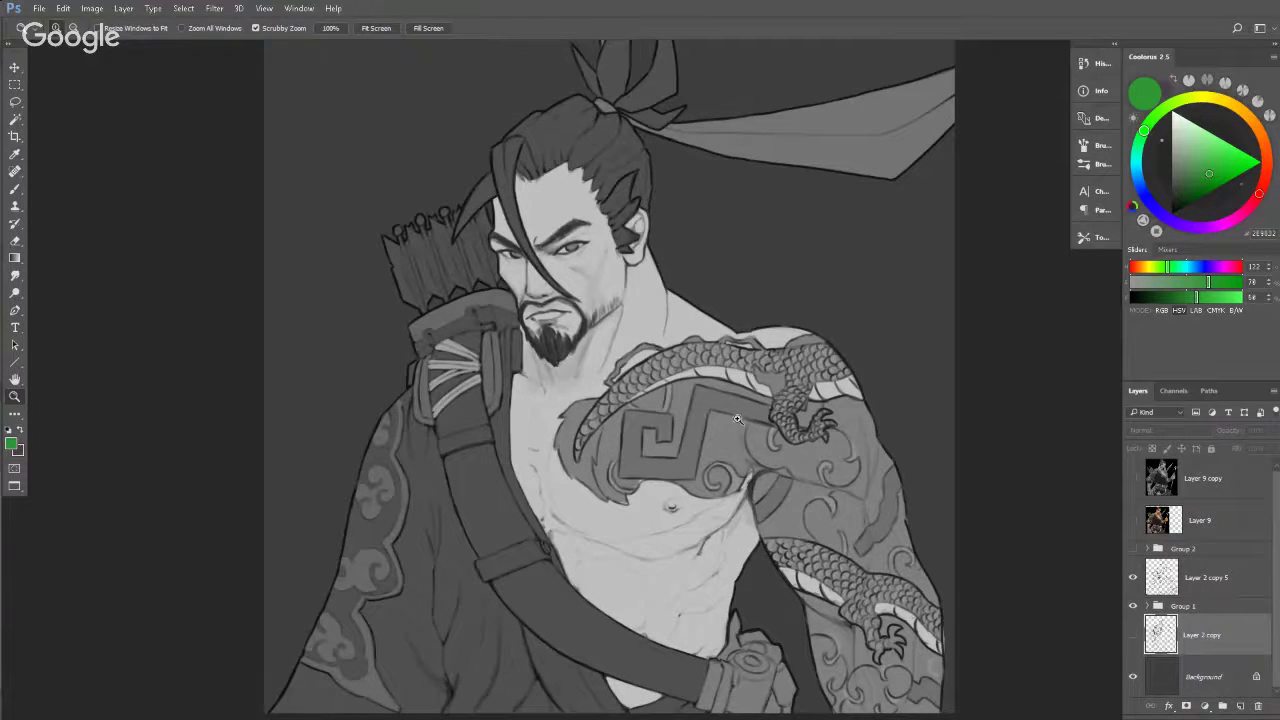
drag(738, 419, 789, 431)
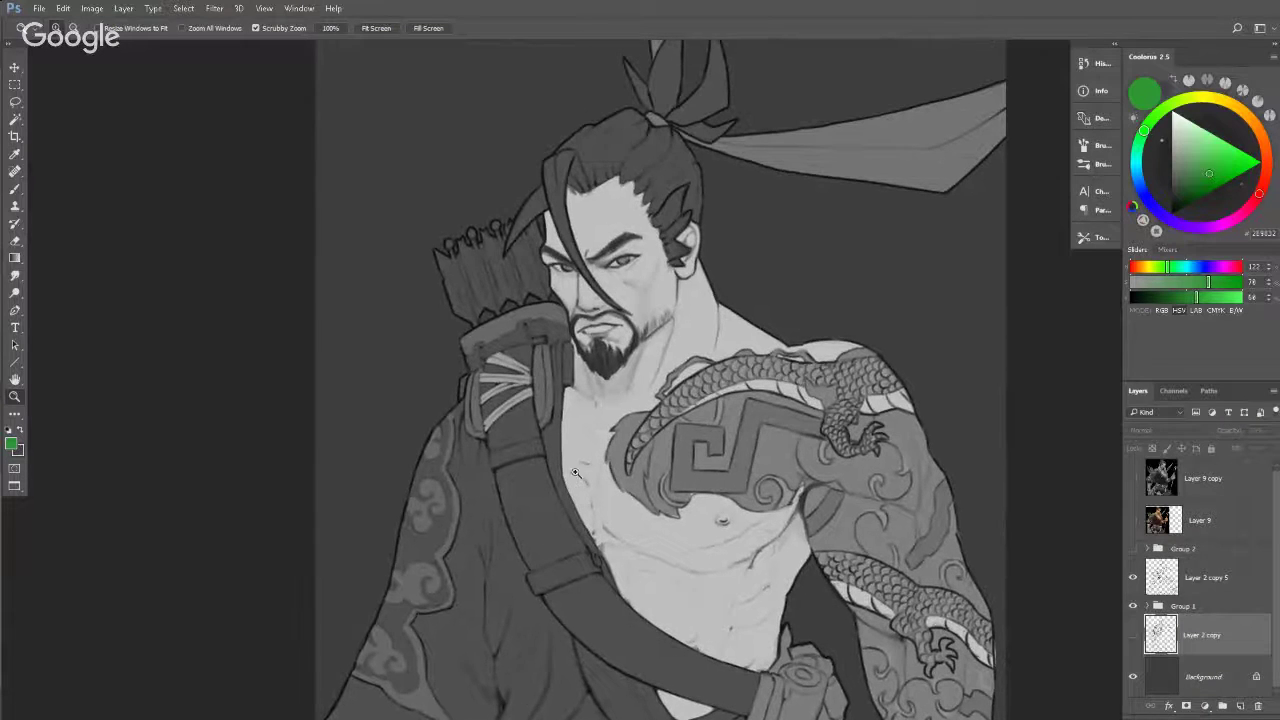
drag(709, 420, 739, 413)
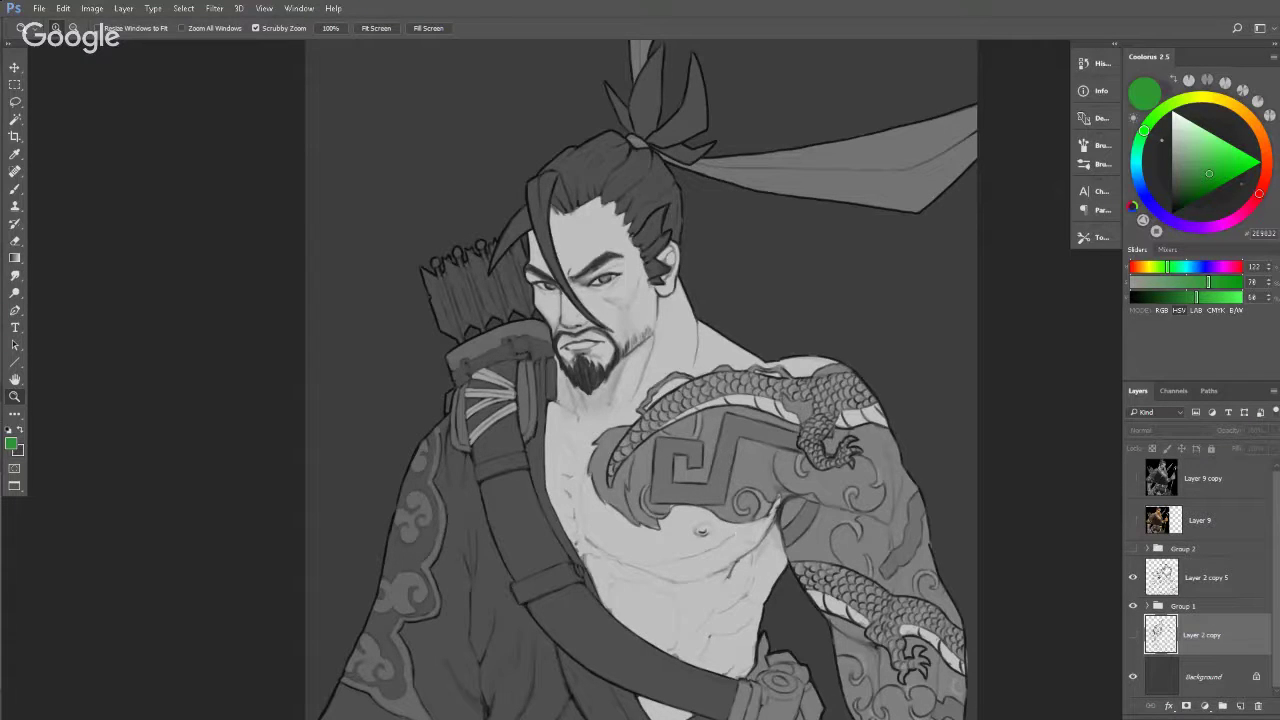
Check the layers inside Group 2, collapse it, and add a new empty layer directly above the group.
click(1147, 550)
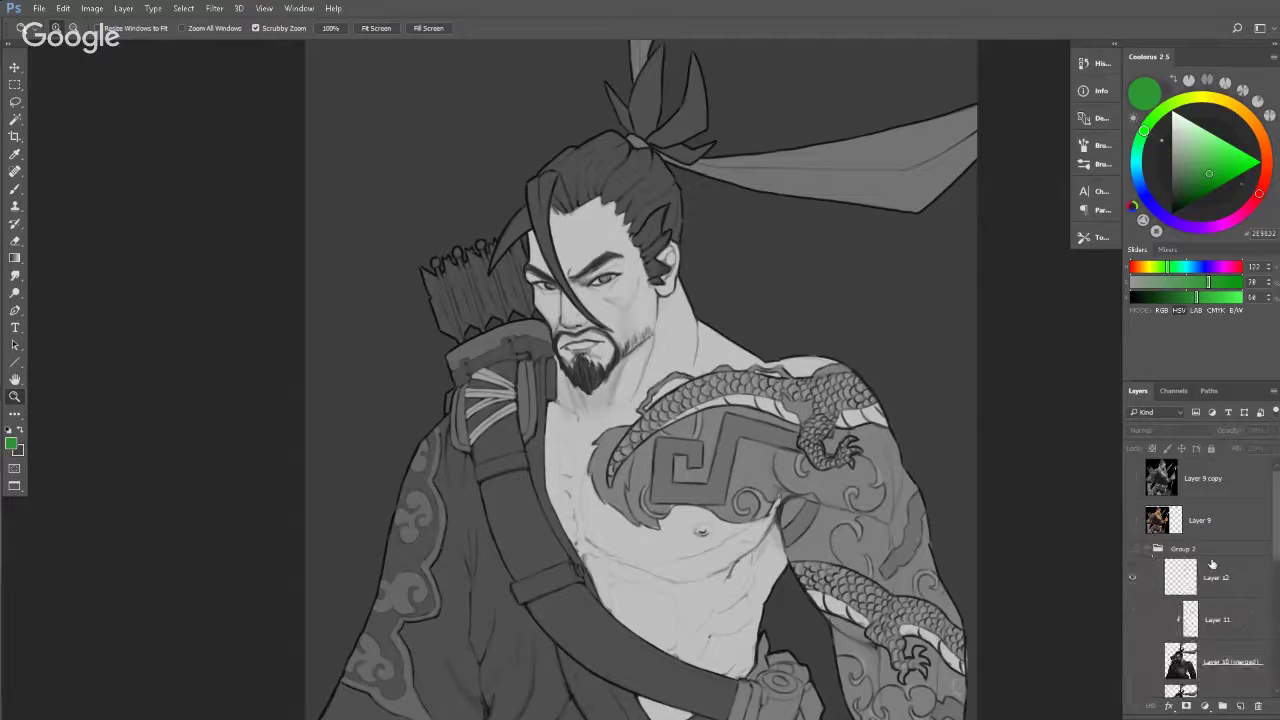
mouse_move(1273, 552)
mouse_down()
mouse_move(1276, 640)
mouse_move(1276, 532)
mouse_up()
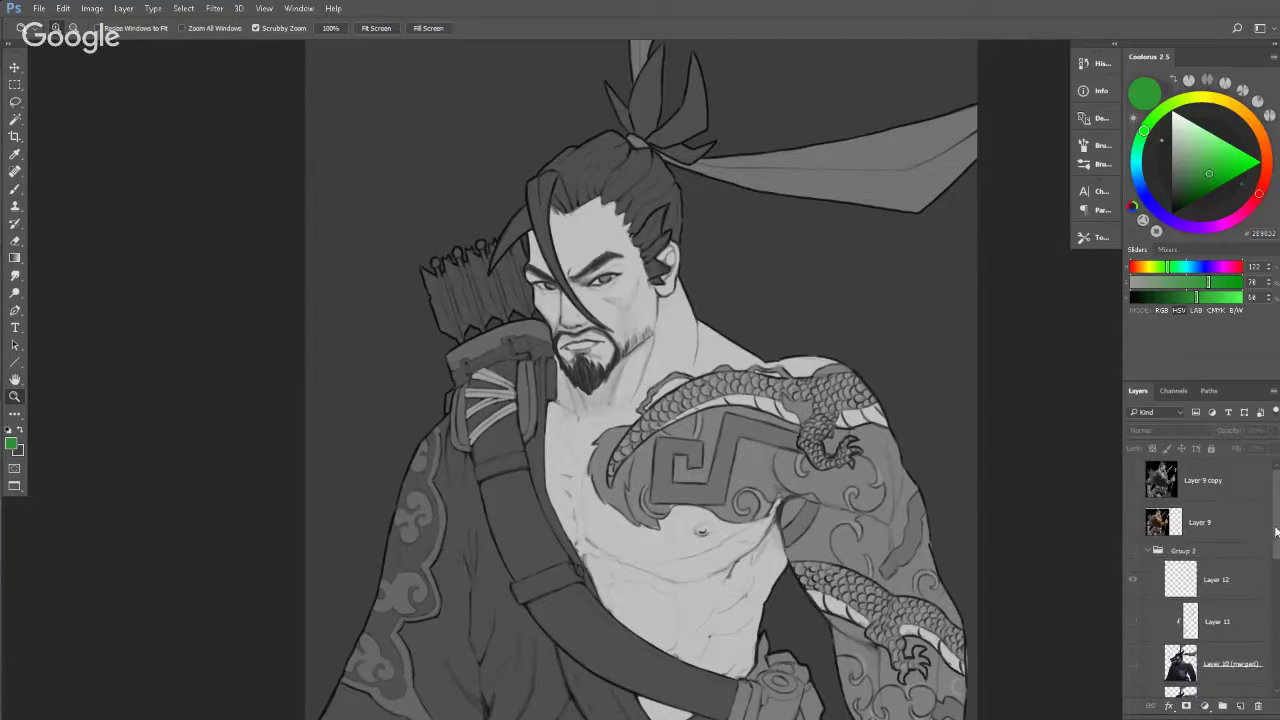
click(1145, 553)
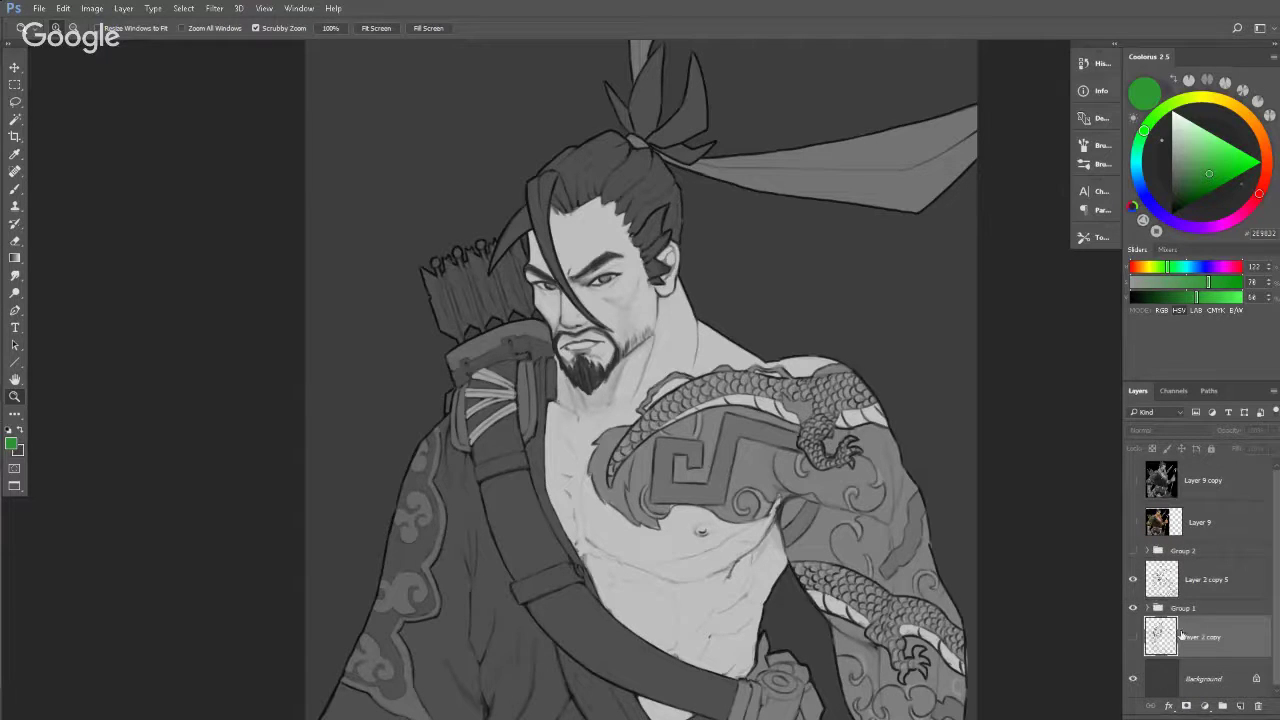
click(1185, 553)
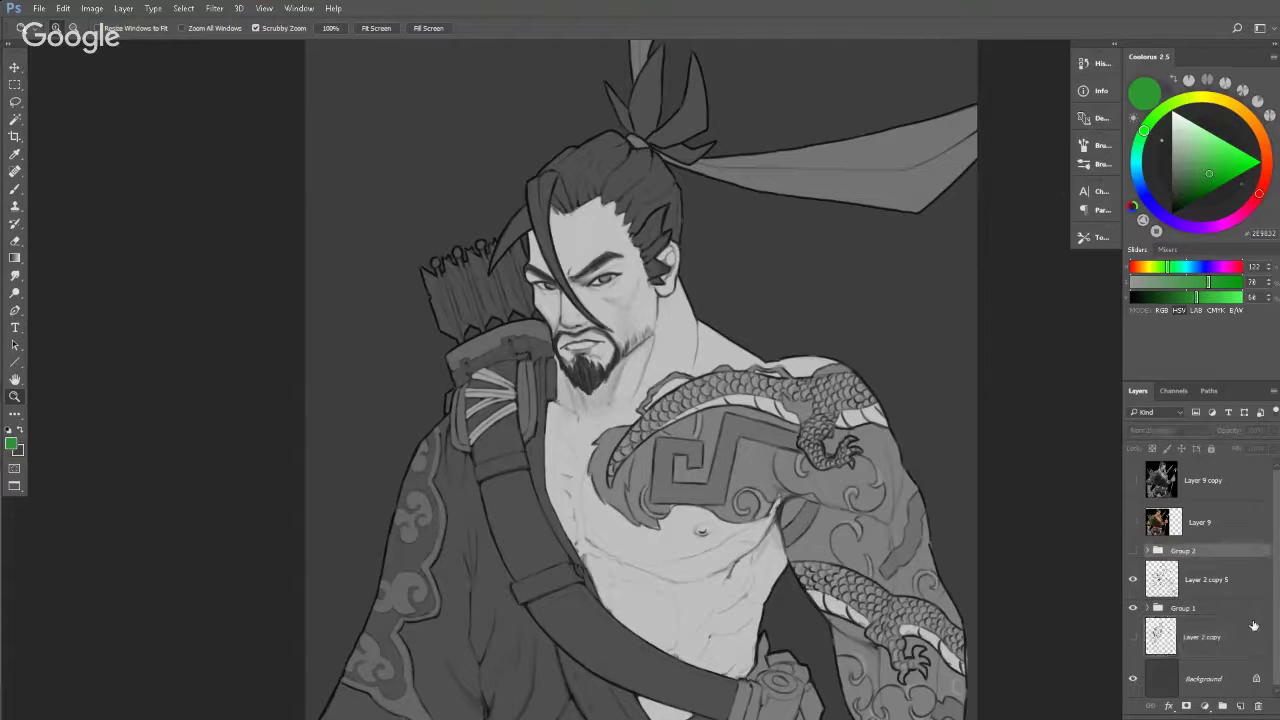
click(1240, 706)
Duplicate Layer 3 copy in Group 1 and move the original out of the group to directly above the Background.
drag(1273, 586, 1277, 613)
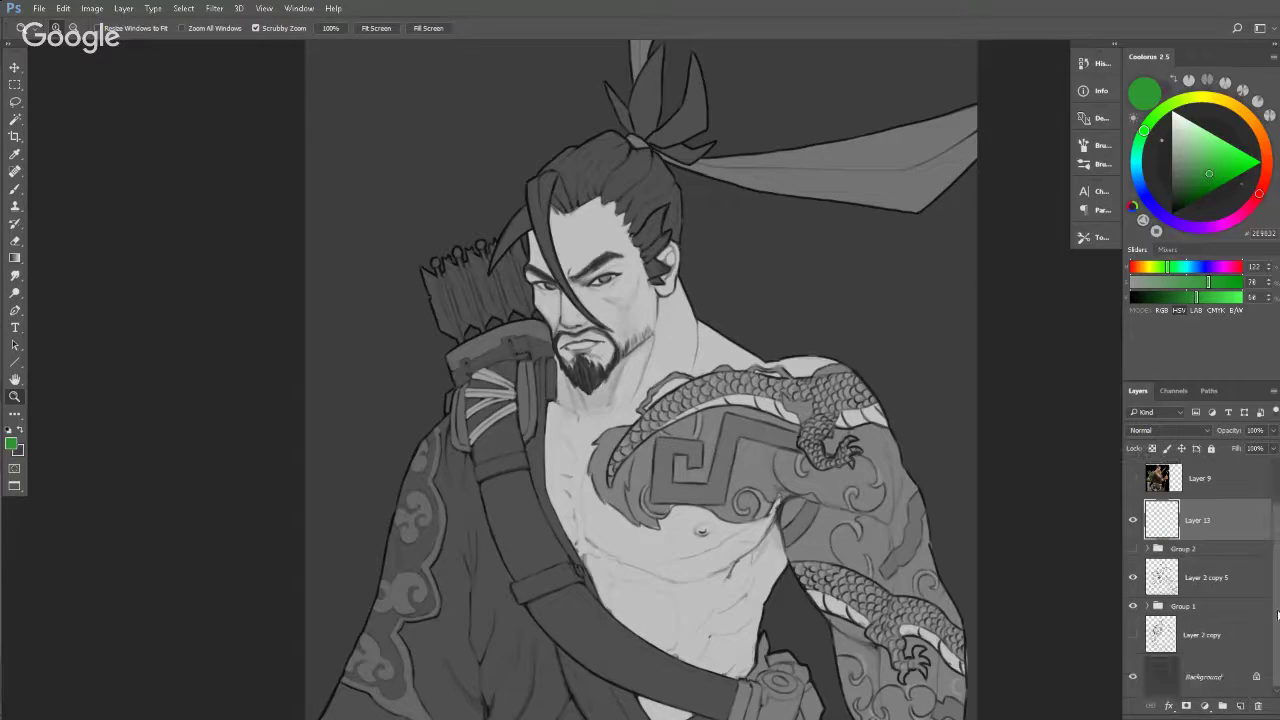
click(1148, 607)
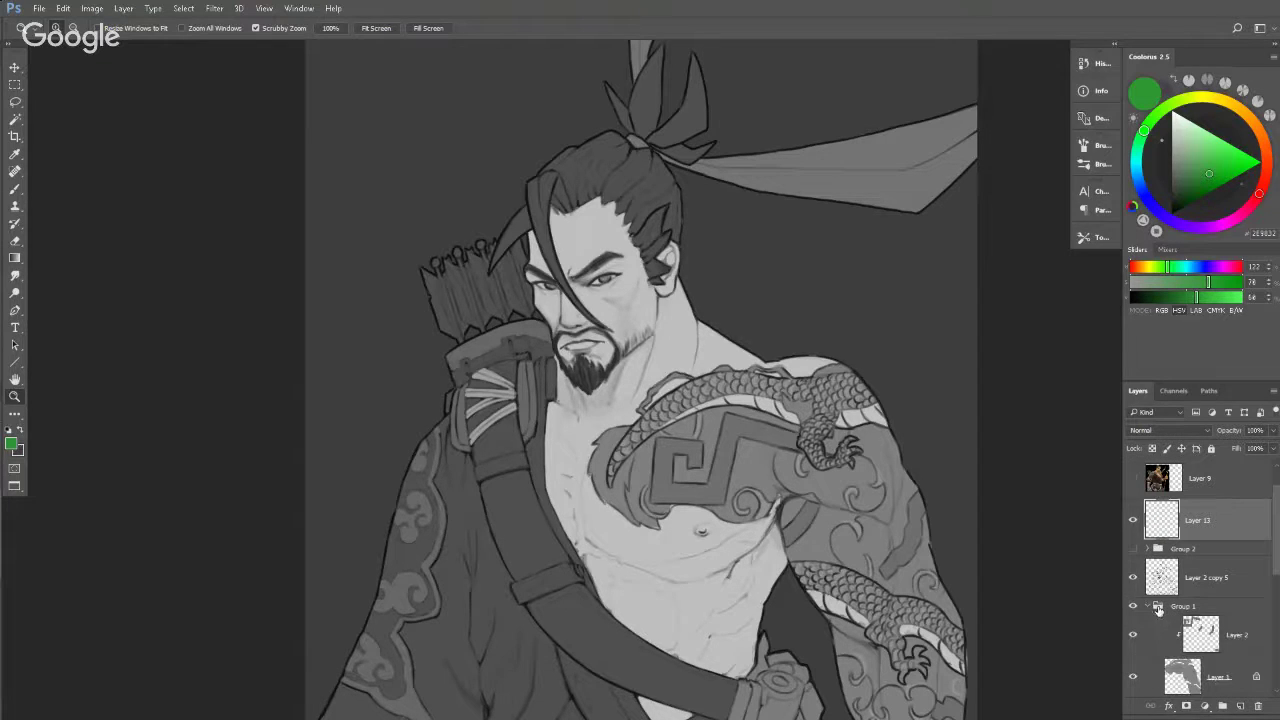
click(1268, 554)
scroll(1220, 580, down, 5)
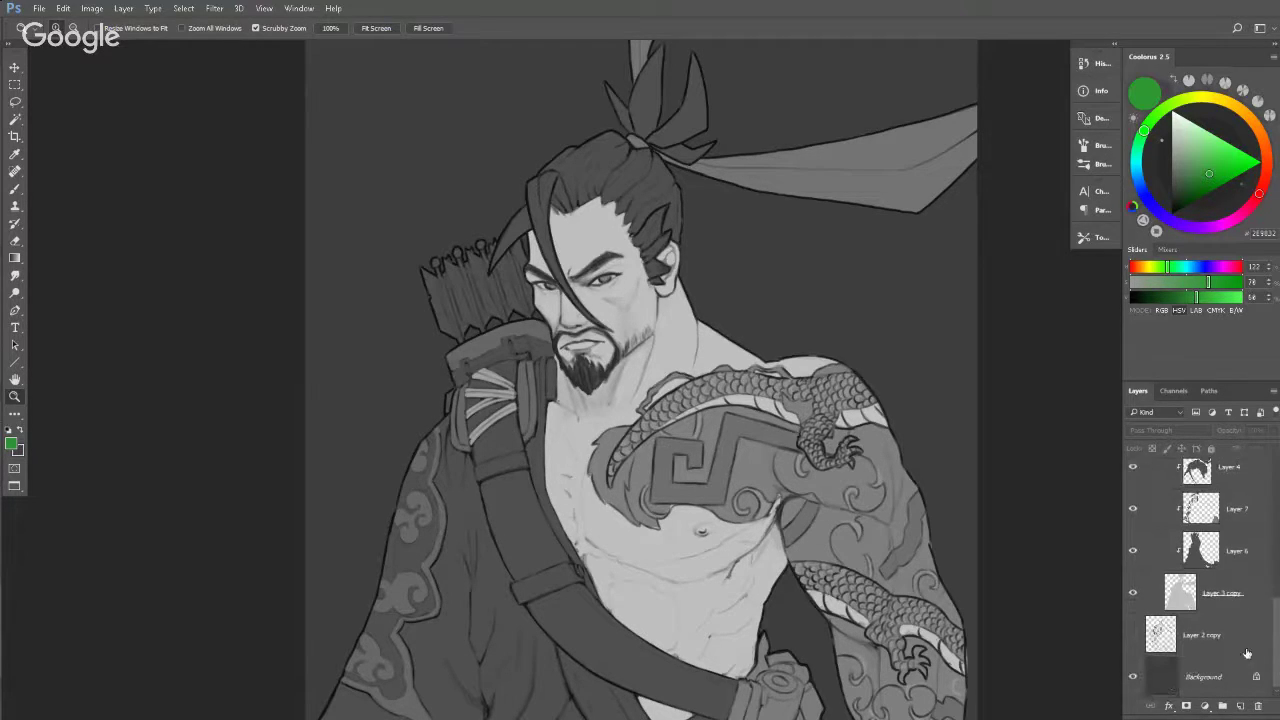
click(1188, 600)
key(ctrl+j)
mouse_move(1195, 600)
mouse_down()
mouse_move(1189, 446)
mouse_move(1221, 566)
mouse_move(1212, 604)
mouse_up()
key(ctrl+alt+z)
key(ctrl+alt+z)
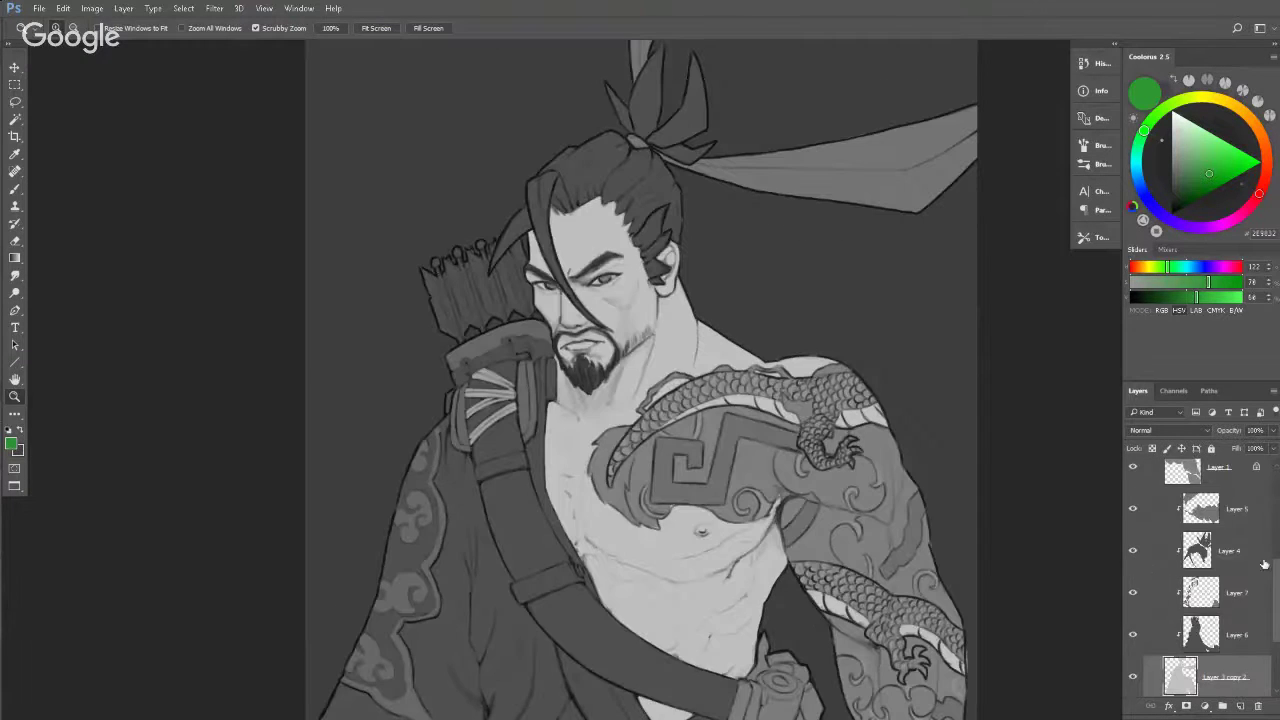
mouse_move(1276, 577)
mouse_down()
mouse_move(1276, 622)
mouse_move(1232, 640)
mouse_up()
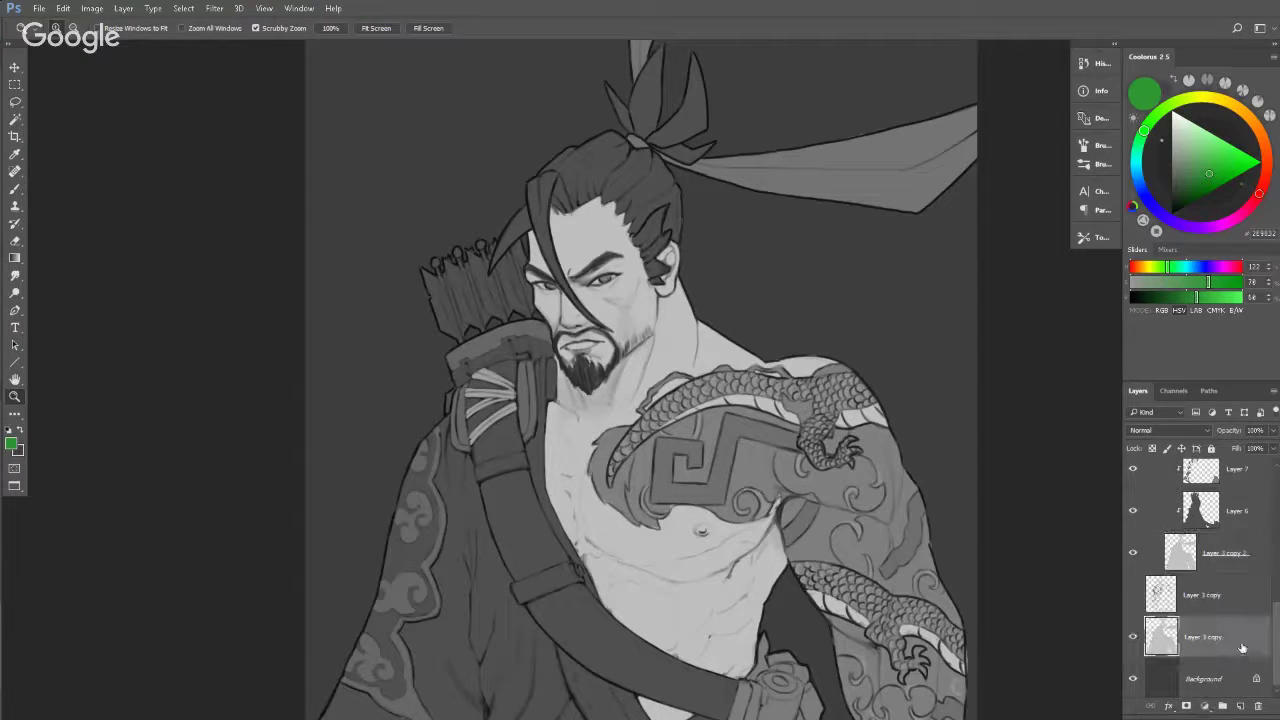
scroll(1147, 549, up, 4)
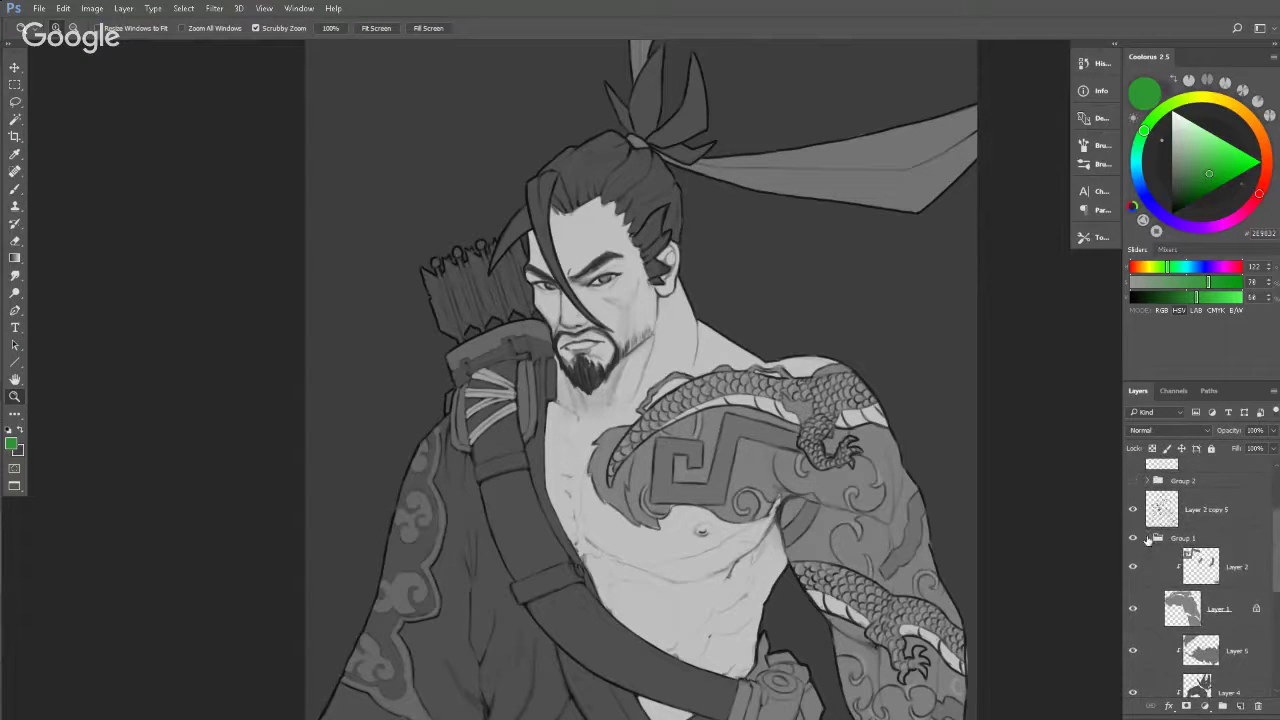
Place Layer 3 copy between Group 1 and Layer 2 copy 5 and check its silhouette with the line art briefly hidden.
click(1148, 540)
drag(1210, 635, 1213, 542)
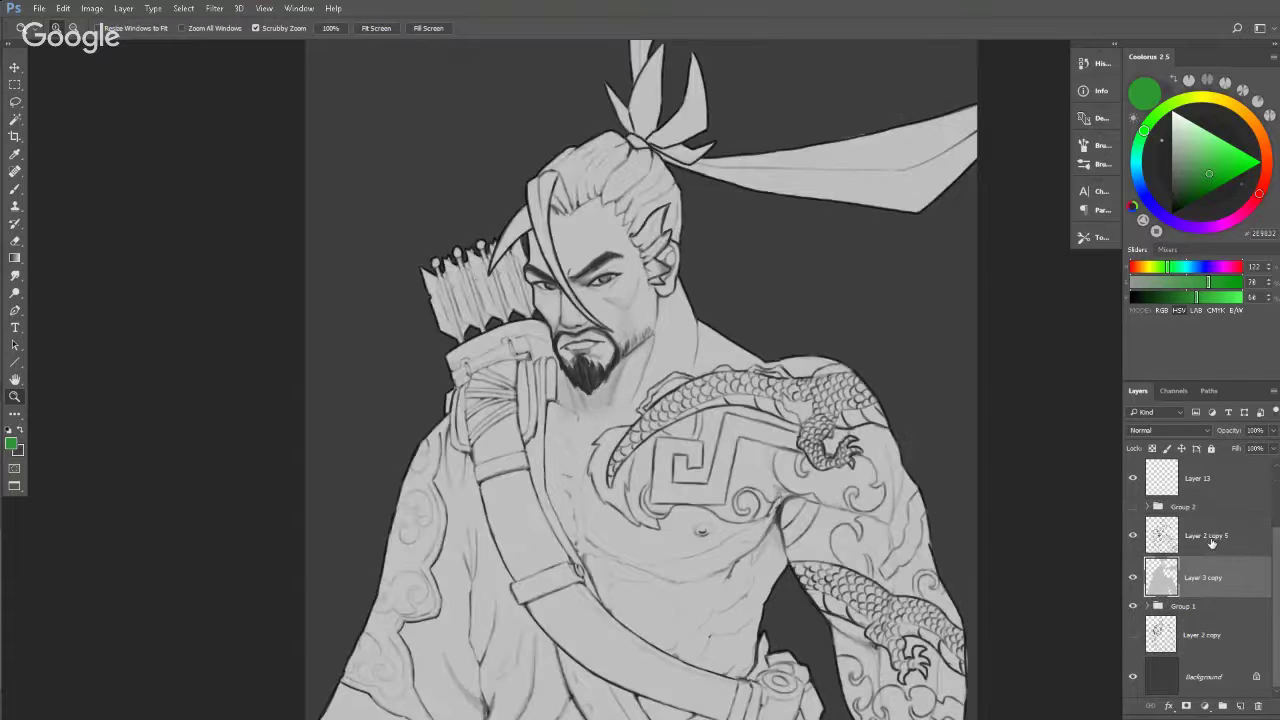
click(1198, 537)
click(1133, 538)
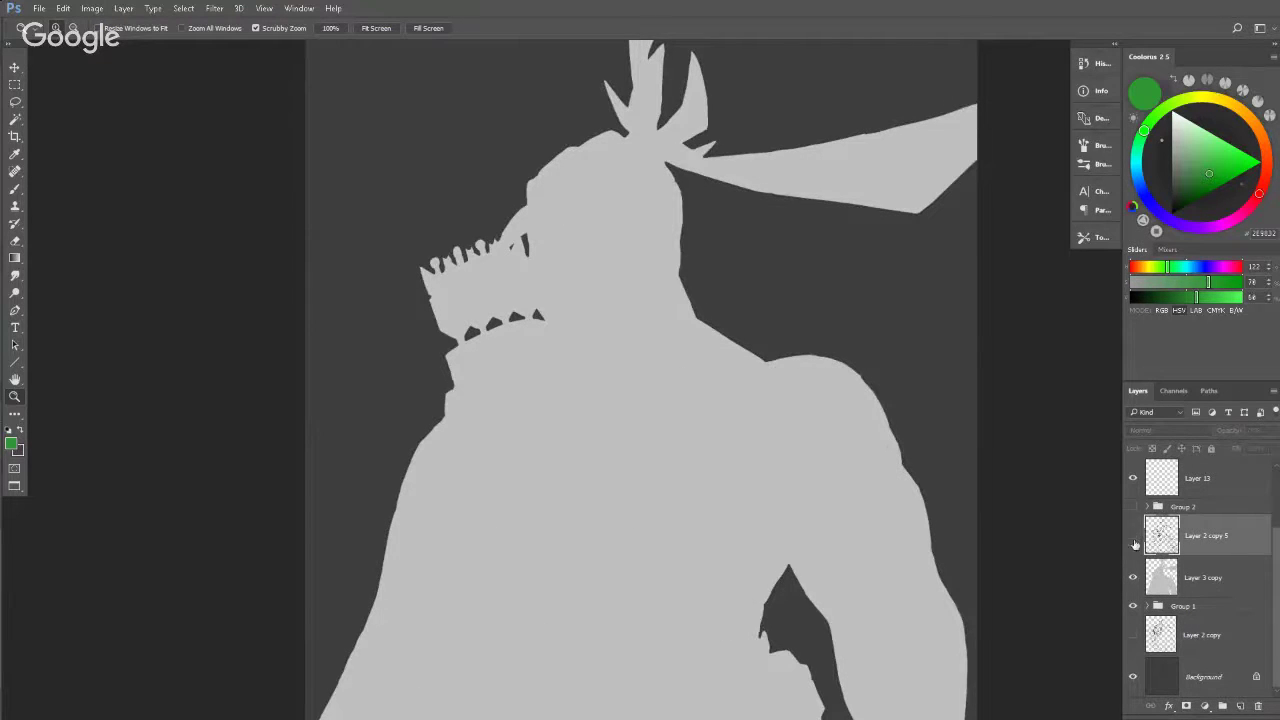
click(1134, 542)
Move Layer 2 copy 5 and Layer 3 copy together to above Layer 13, keeping the line art above the silhouette.
click(1172, 566)
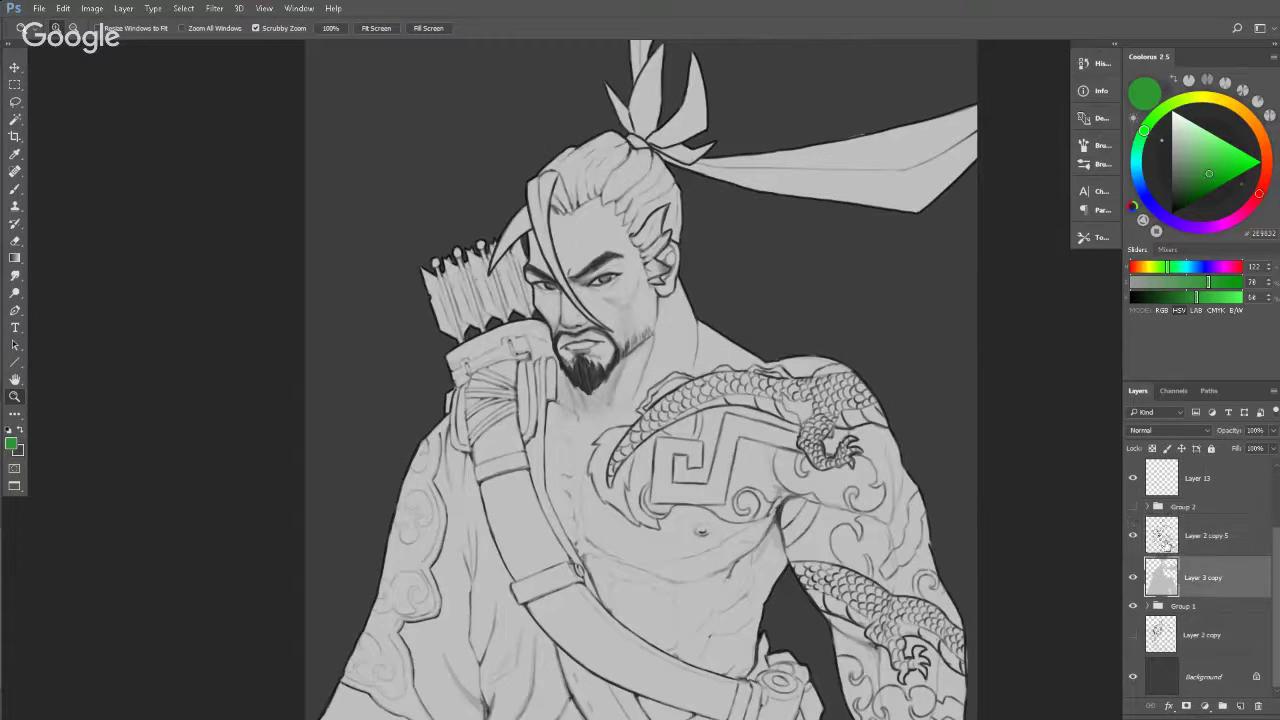
mouse_move(1163, 541)
mouse_down()
mouse_move(1188, 466)
mouse_move(1188, 543)
mouse_up()
click(1186, 600)
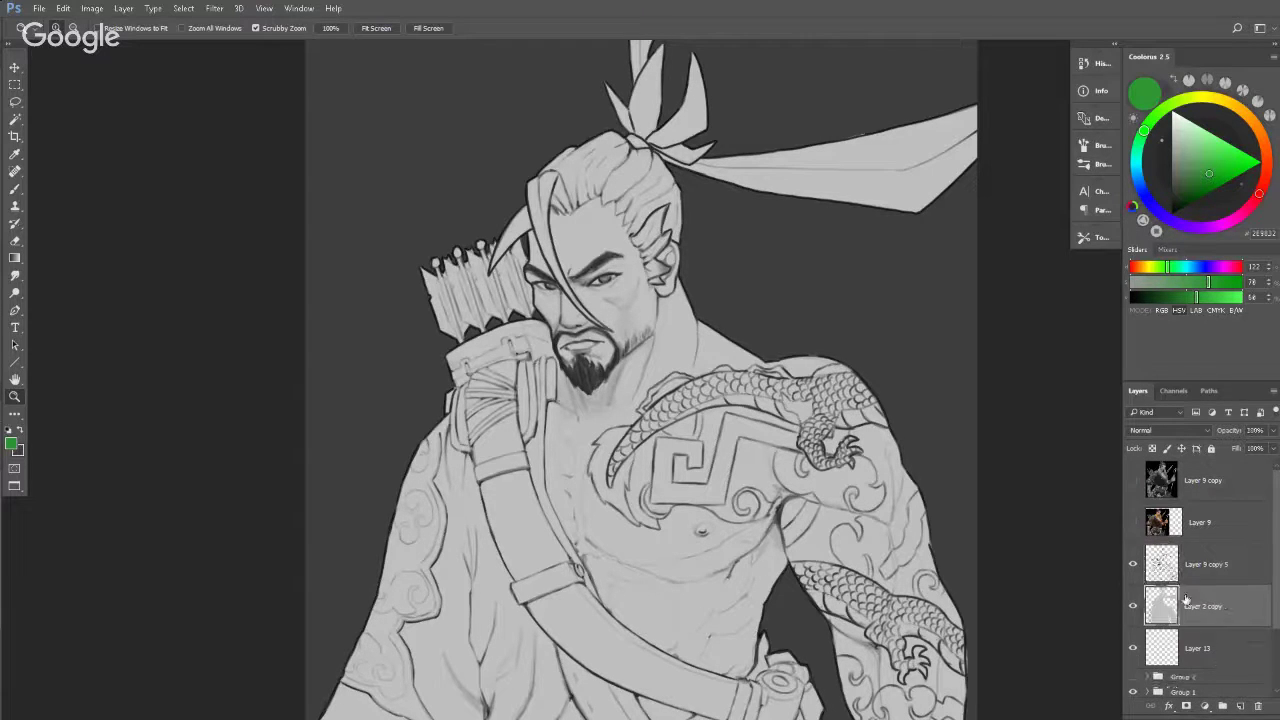
click(1168, 647)
click(1168, 605)
Darken the silhouette on Layer 3 copy with Hue/Saturation, setting Lightness to -74.
drag(819, 443, 767, 372)
drag(737, 280, 733, 313)
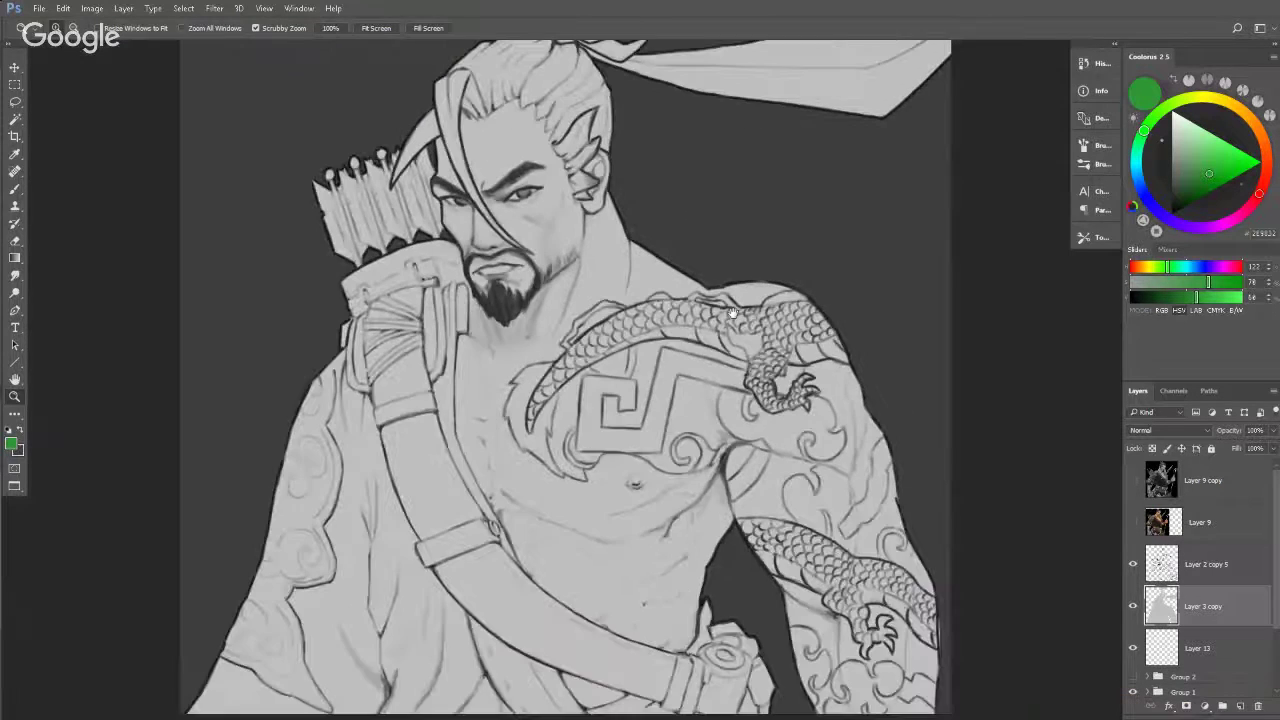
scroll(733, 313, down, 2)
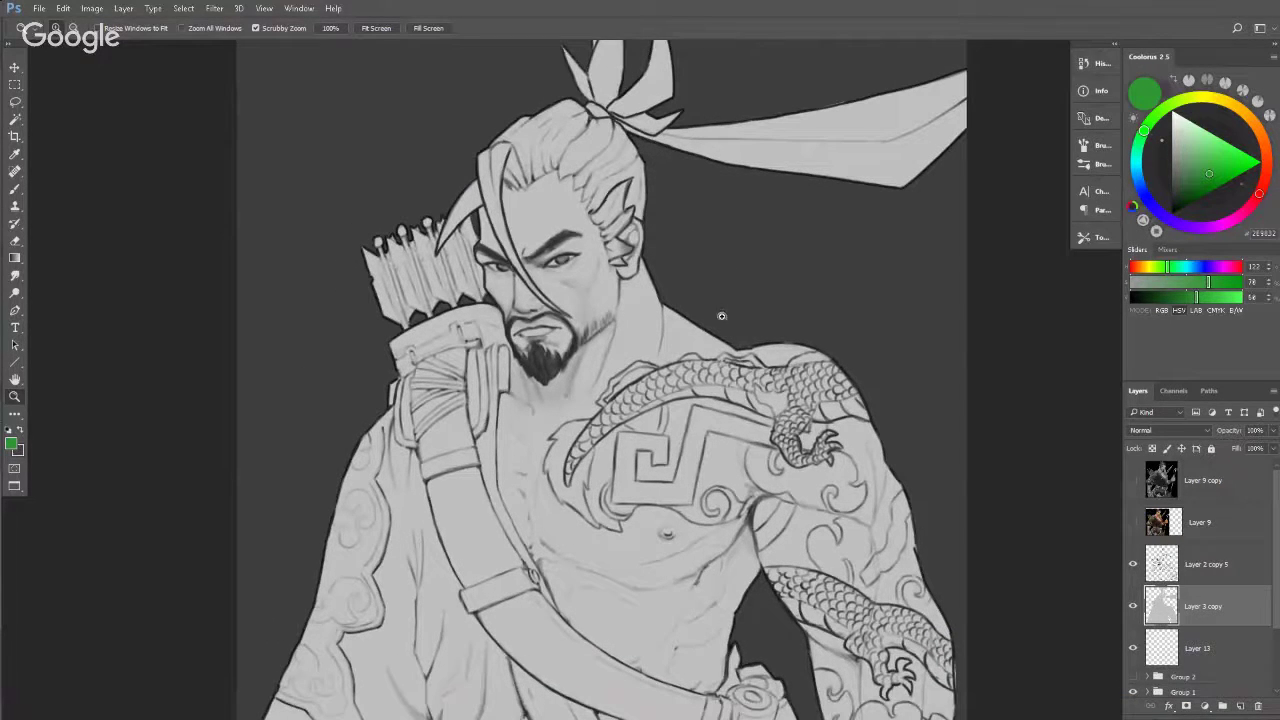
key(v)
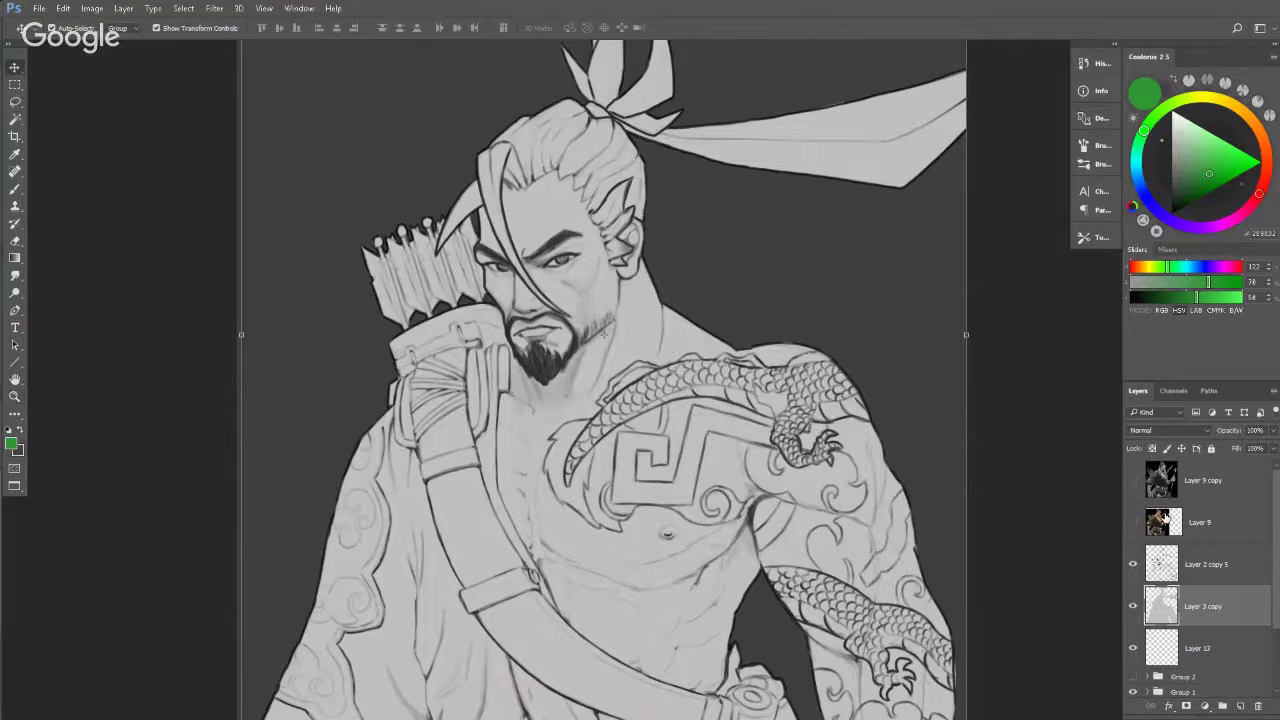
click(1134, 566)
key(ctrl+u)
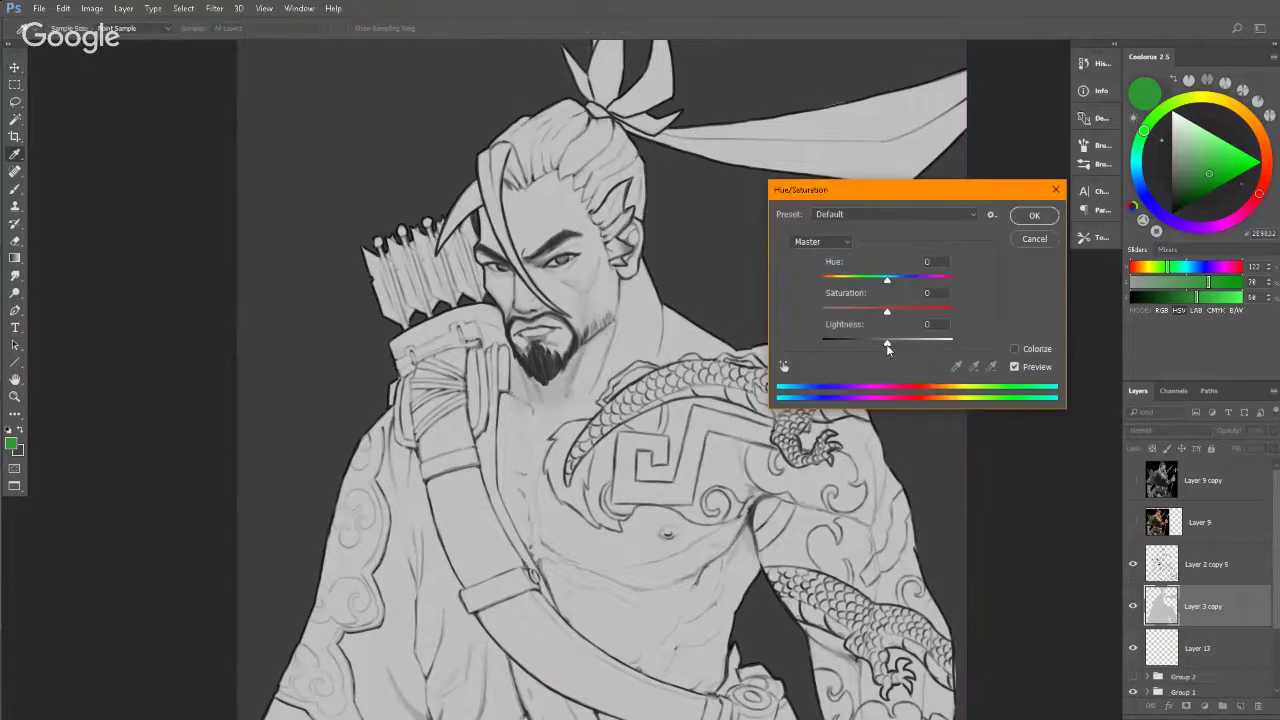
drag(887, 347, 837, 347)
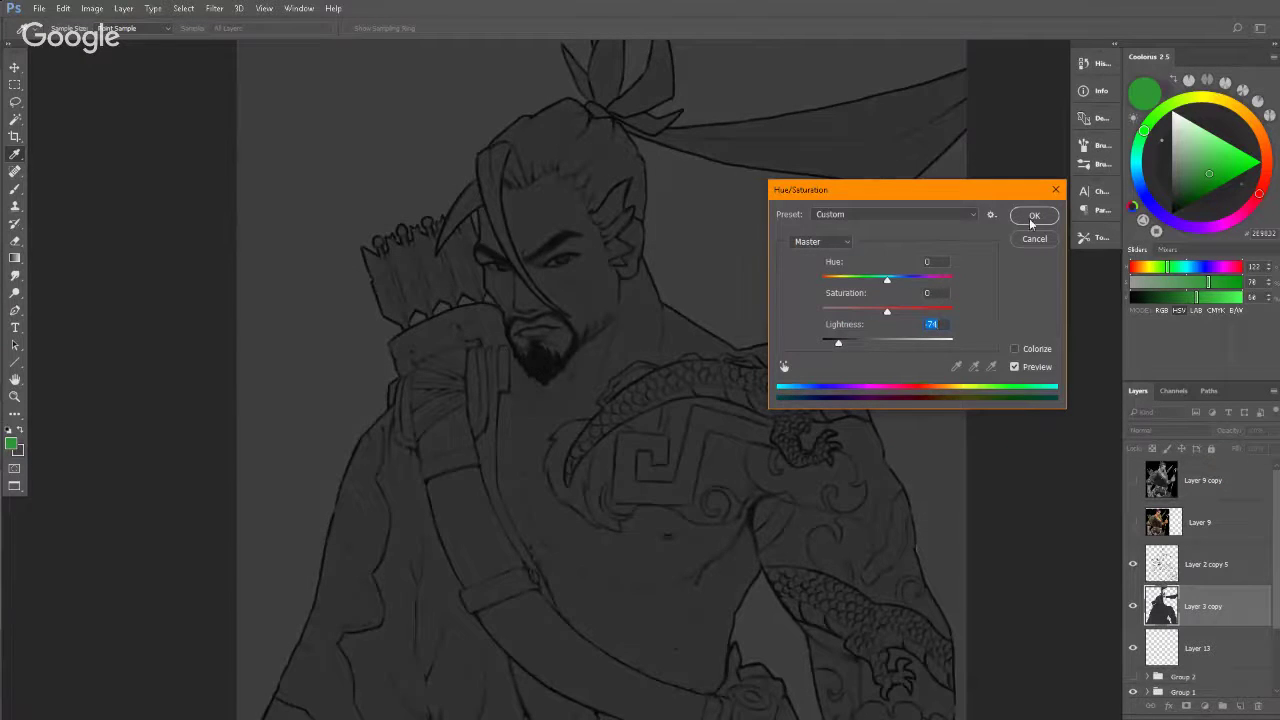
click(1033, 217)
Examine the line art over the darkened silhouette around the face, shoulder and dragon tattoo.
key(z)
drag(793, 277, 760, 303)
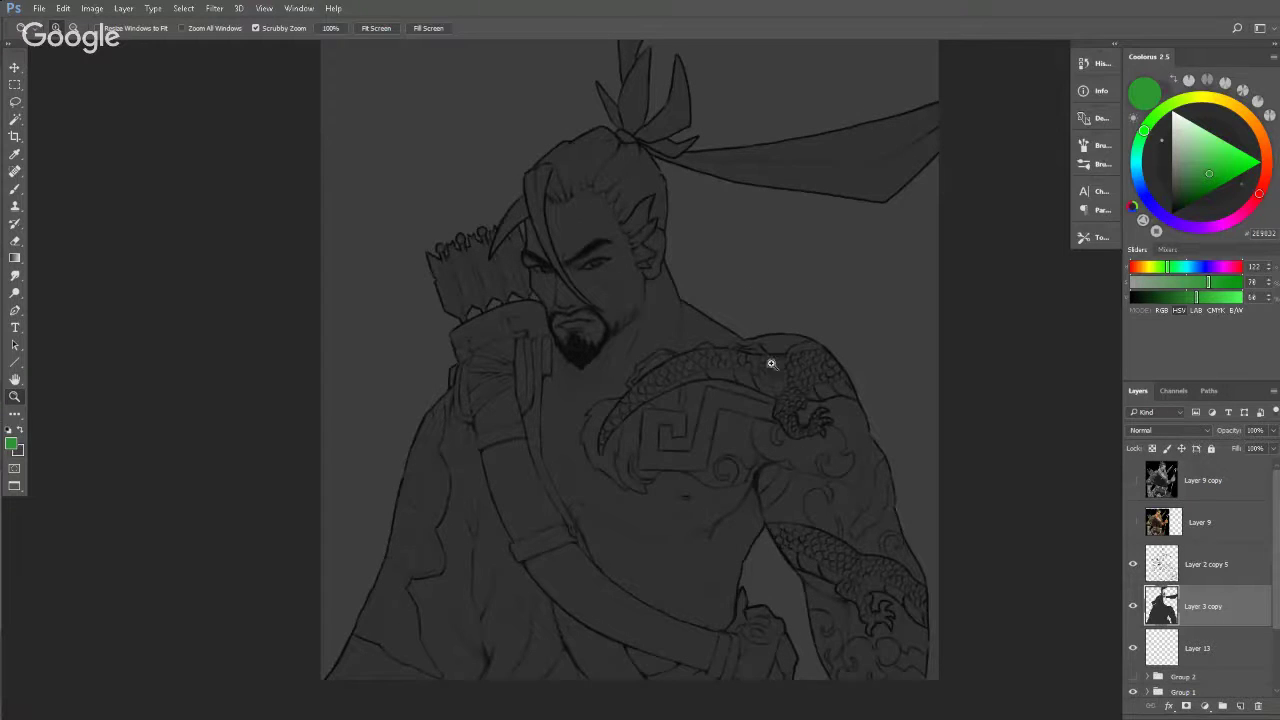
click(775, 446)
key(b)
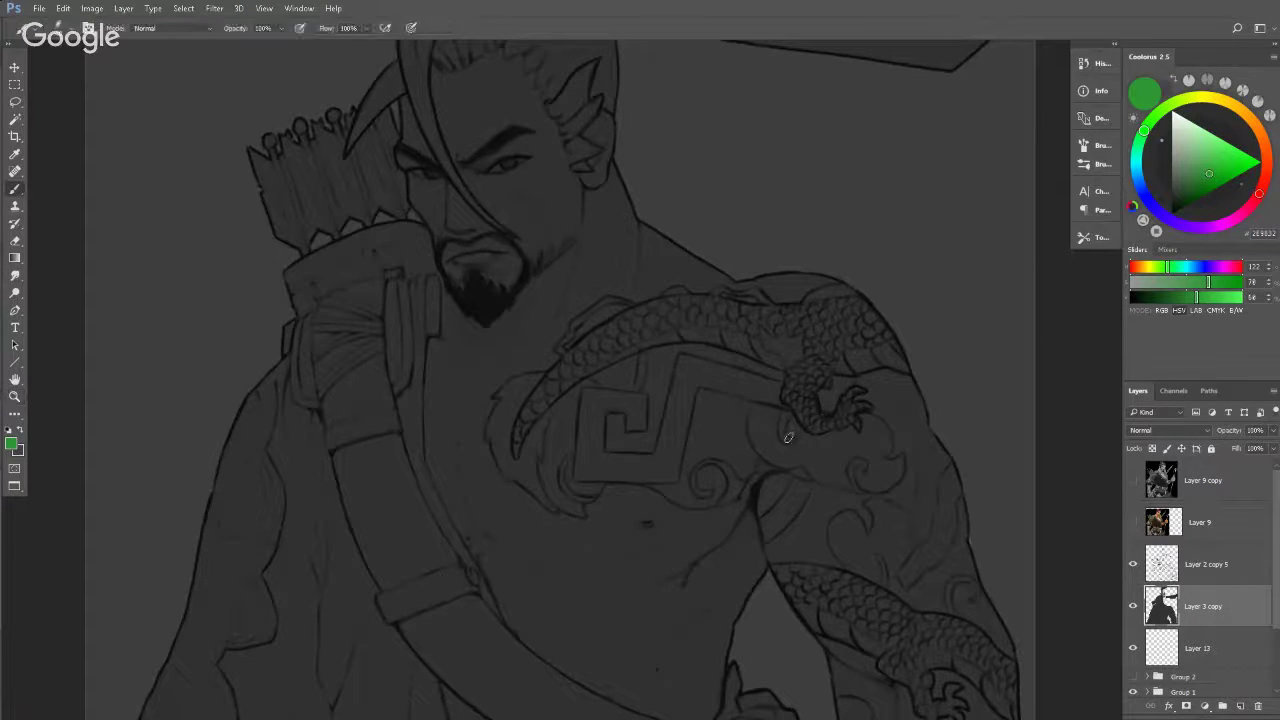
key(z)
drag(826, 389, 855, 408)
key(v)
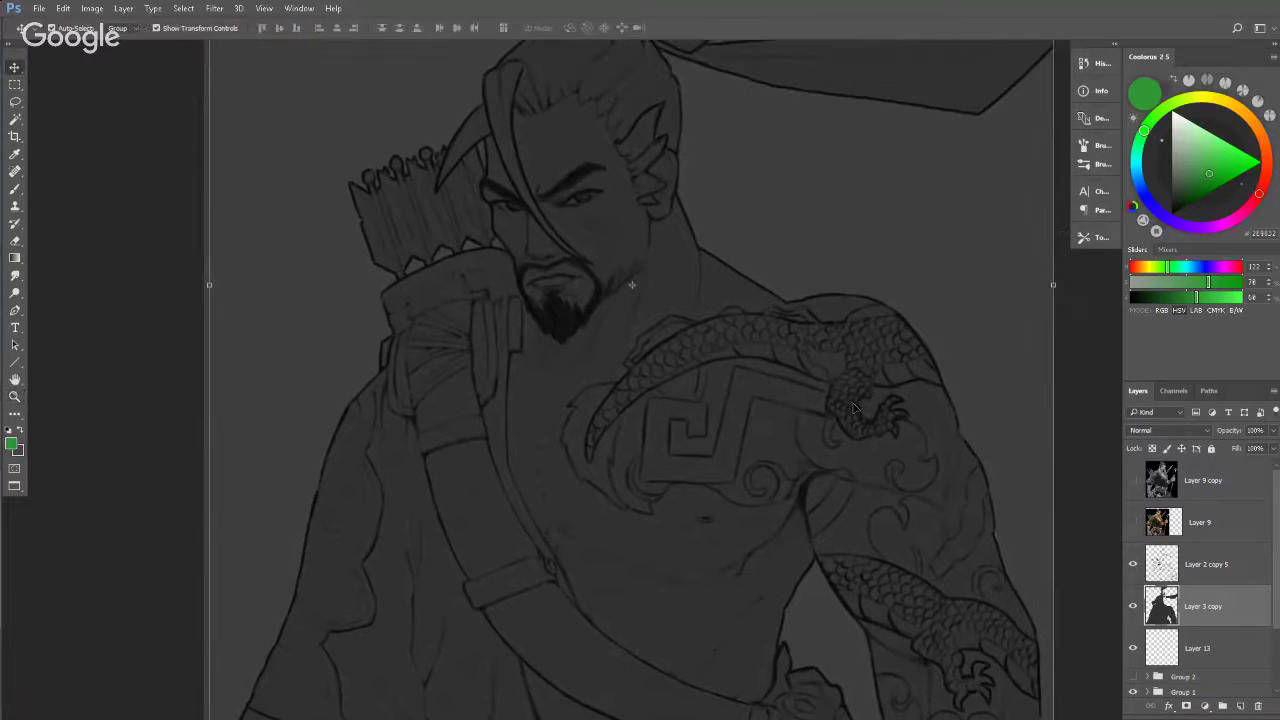
key(z)
mouse_move(751, 334)
mouse_down()
mouse_move(803, 311)
mouse_move(766, 314)
mouse_up()
key(v)
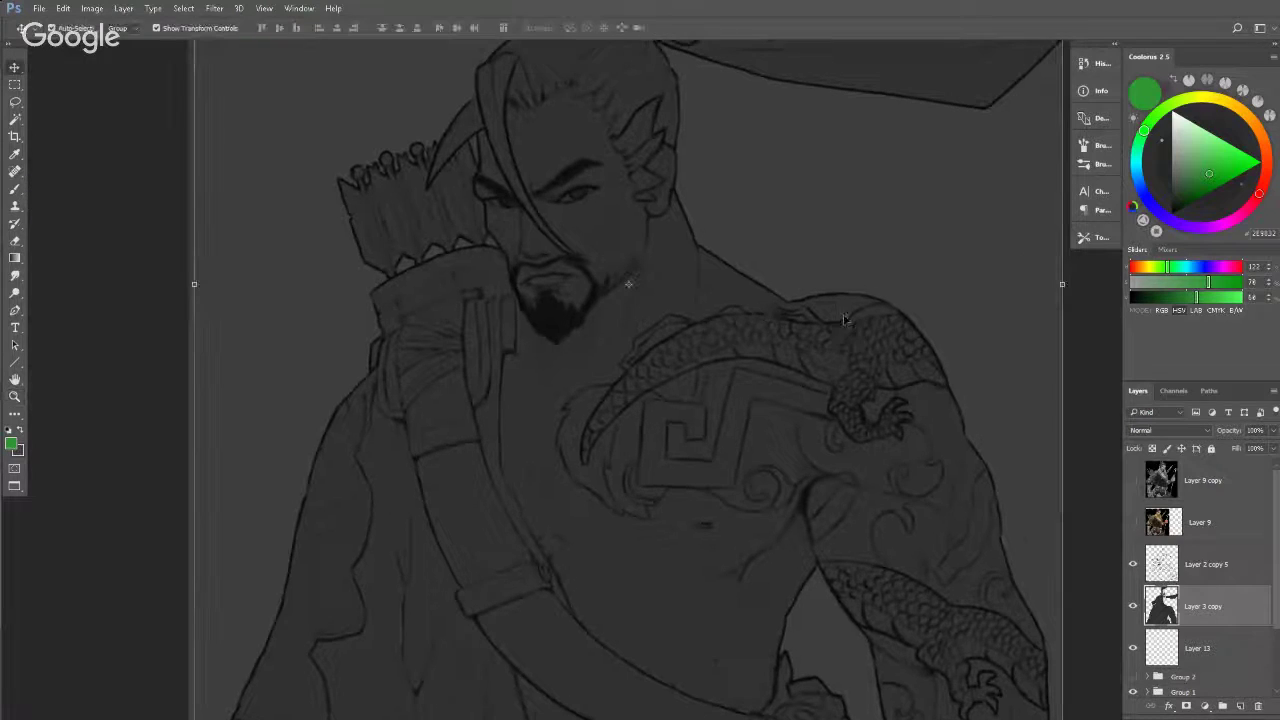
Add a new empty layer directly above Layer 3 copy, clip it to that silhouette, and leave the new layer selected.
click(1240, 707)
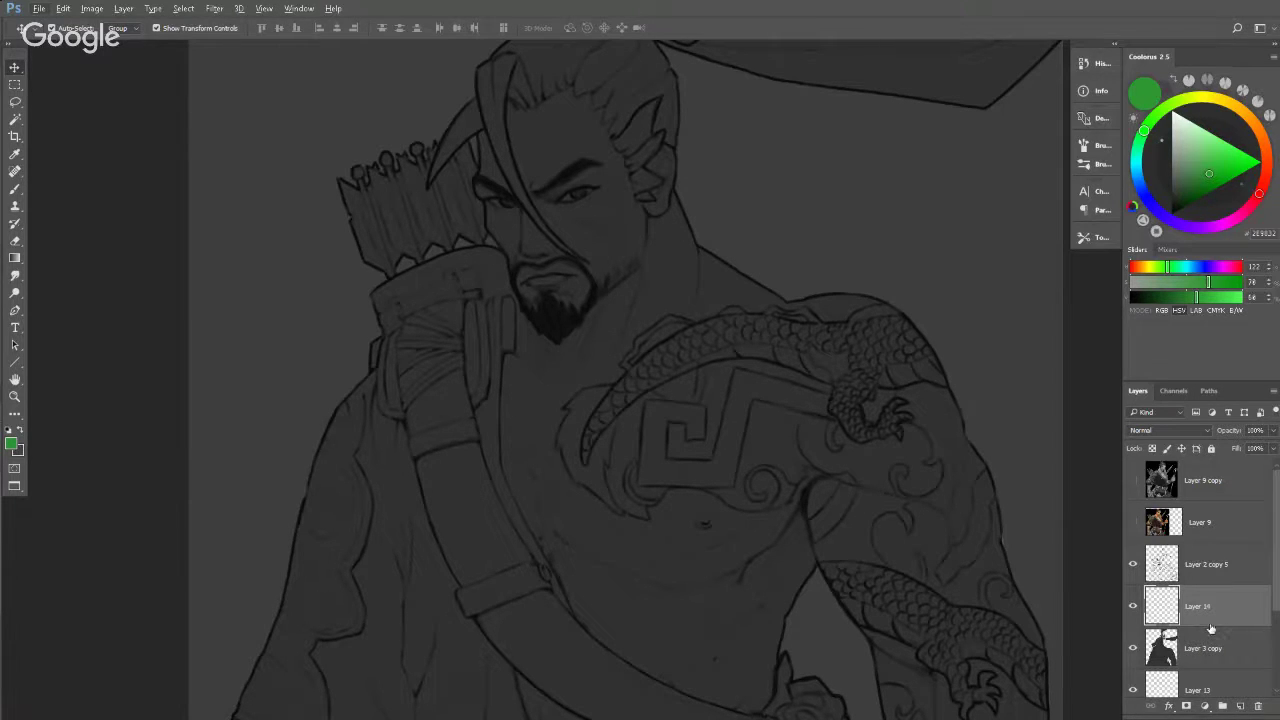
key(alt)
alt+click(1205, 624)
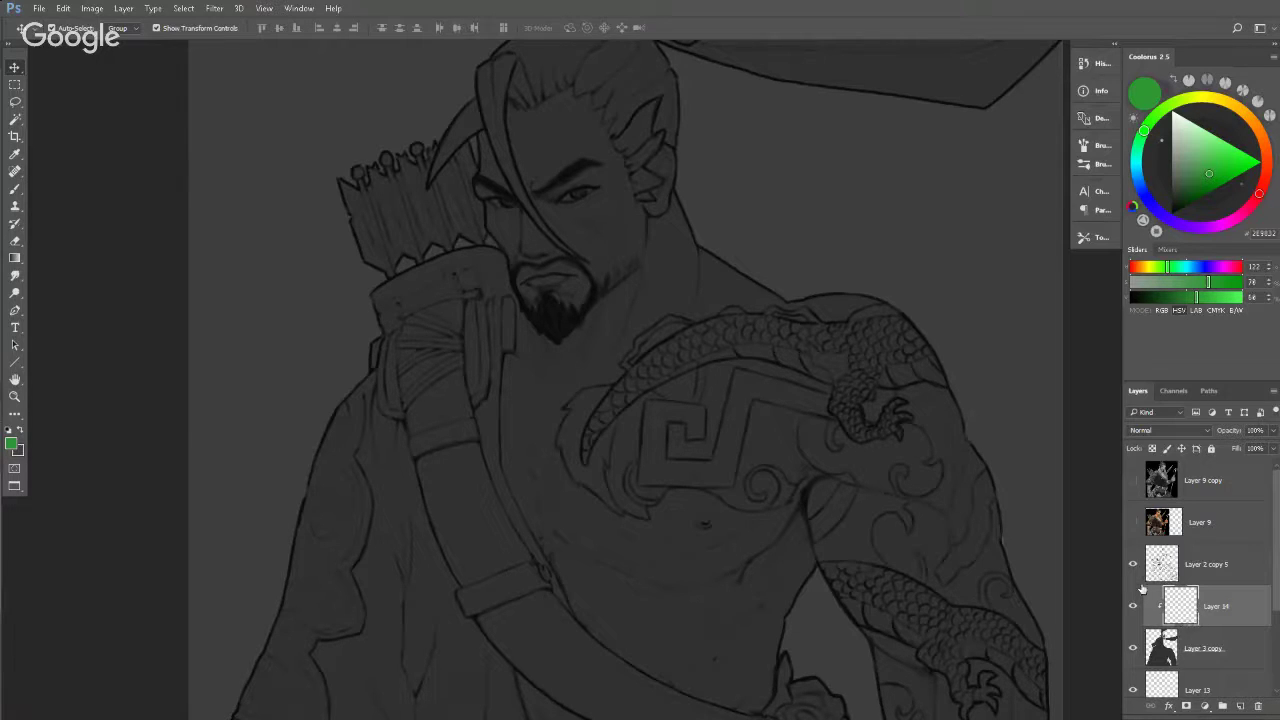
click(1168, 650)
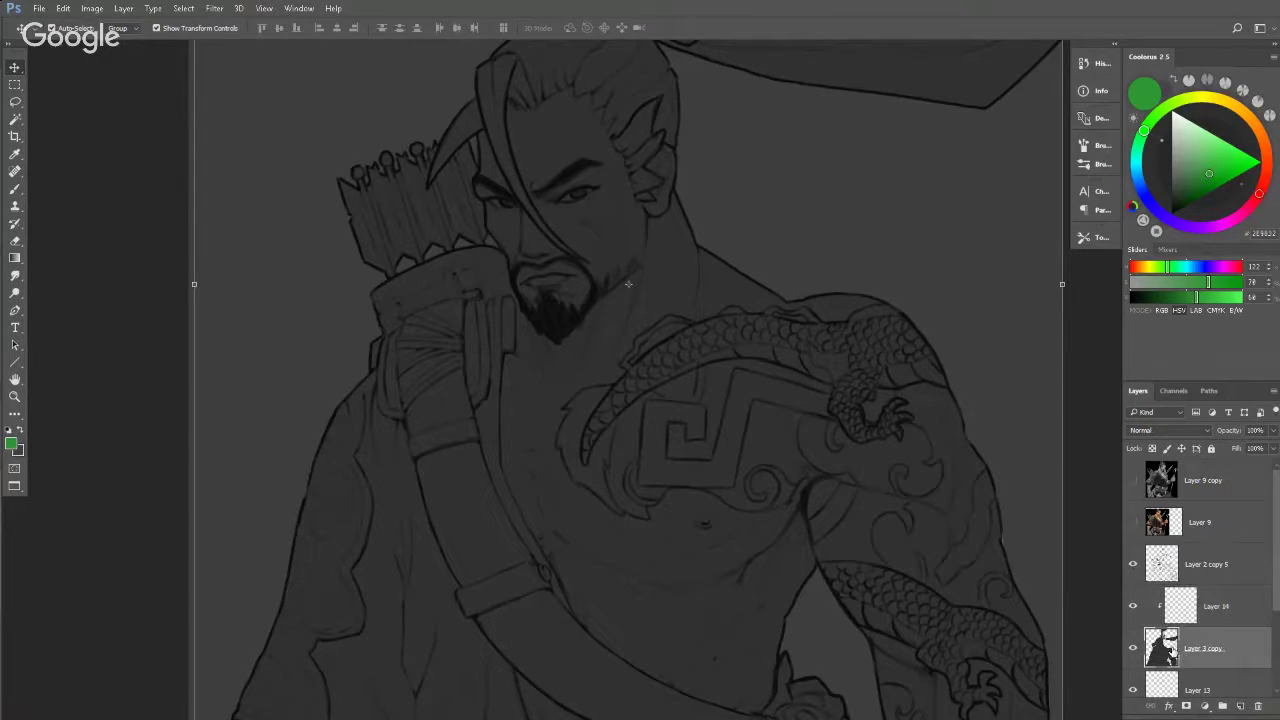
click(1186, 608)
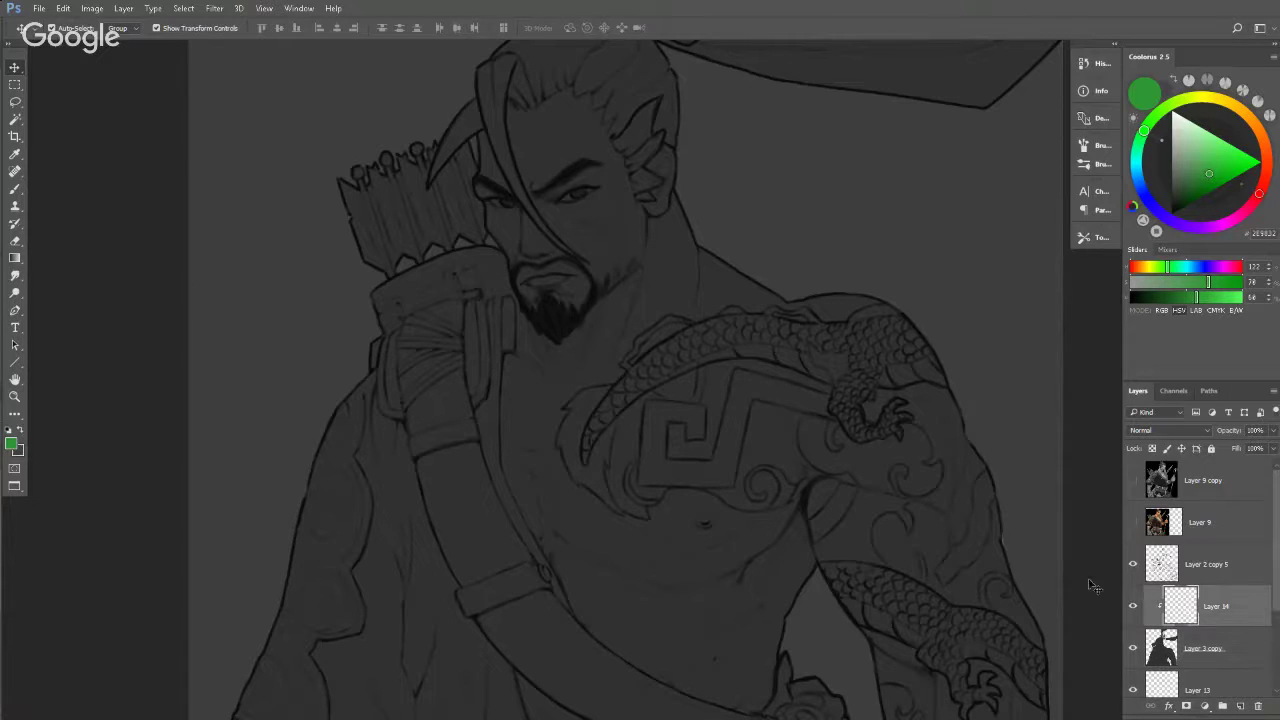
Choose the Brush tool and pick a bright green with hue 122 as the painting colour.
key(b)
click(1178, 194)
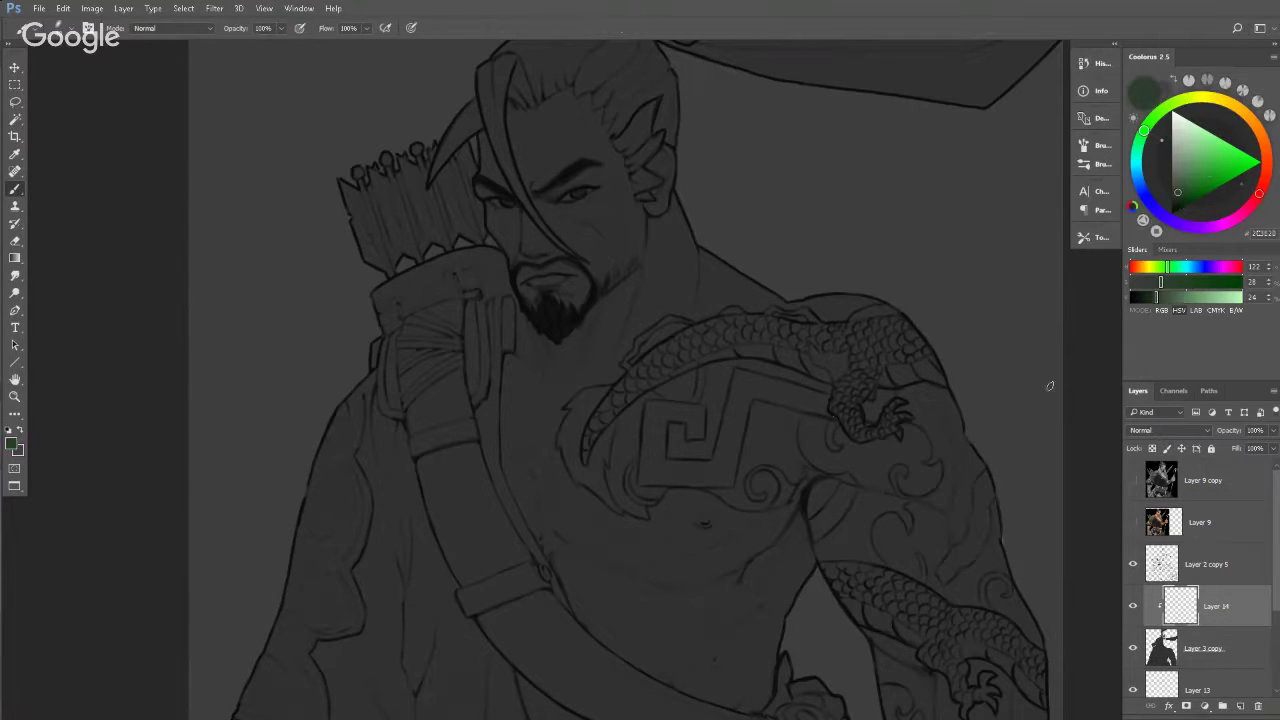
click(1212, 168)
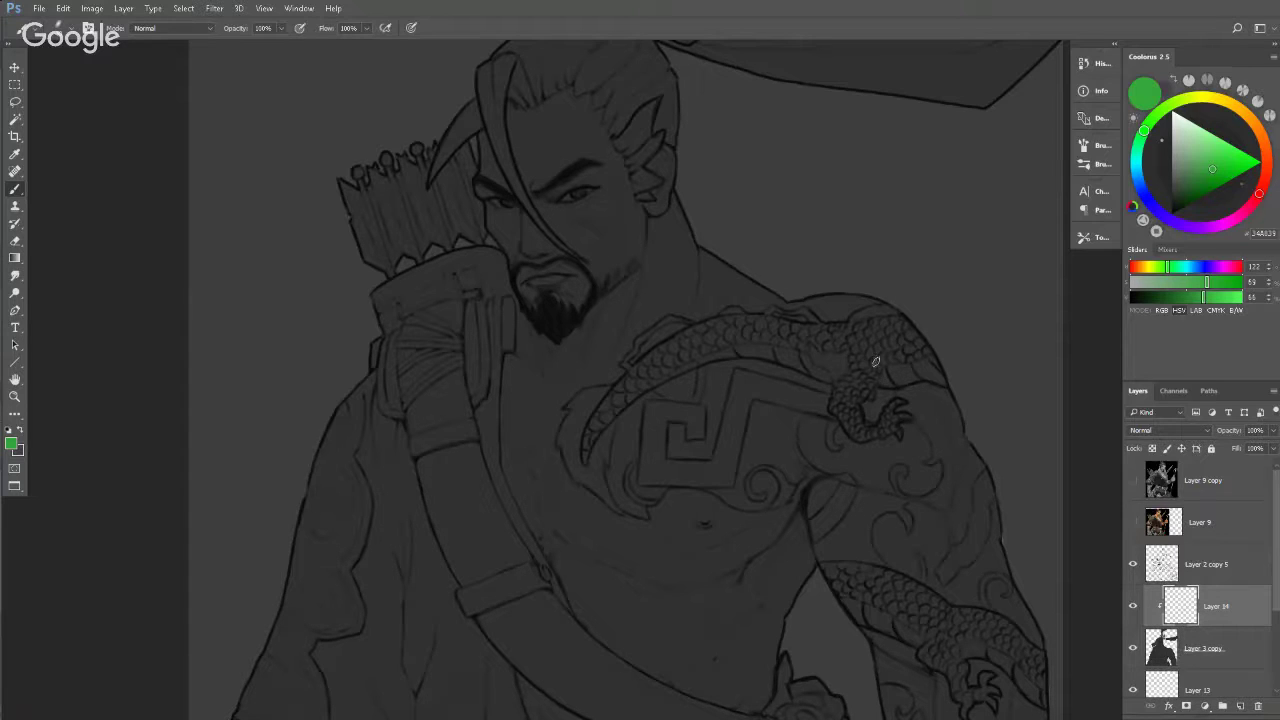
Scribble green test strokes over the shoulder, face and quiver to demonstrate the clipping mask, and undo them.
mouse_move(875, 362)
mouse_down()
mouse_move(890, 291)
mouse_move(863, 292)
mouse_move(832, 162)
mouse_move(810, 290)
mouse_move(857, 377)
mouse_move(693, 189)
mouse_move(685, 344)
mouse_move(652, 338)
mouse_move(496, 206)
mouse_move(437, 109)
mouse_move(462, 249)
mouse_move(409, 276)
mouse_move(359, 252)
mouse_move(358, 356)
mouse_move(422, 455)
mouse_move(410, 352)
mouse_move(426, 248)
mouse_move(806, 325)
mouse_up()
drag(789, 226, 688, 275)
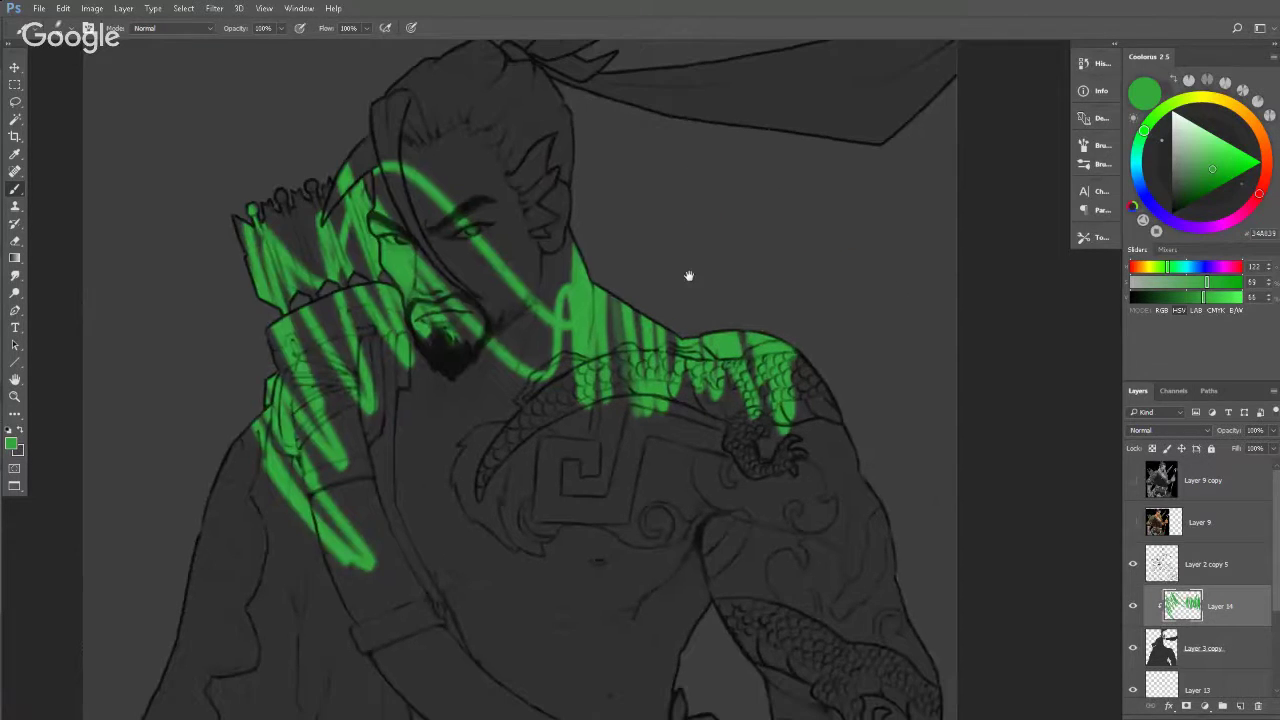
key(ctrl+z)
Bring the whole torso into view and switch to the Gradient tool with the clipped layer active.
drag(790, 406, 787, 308)
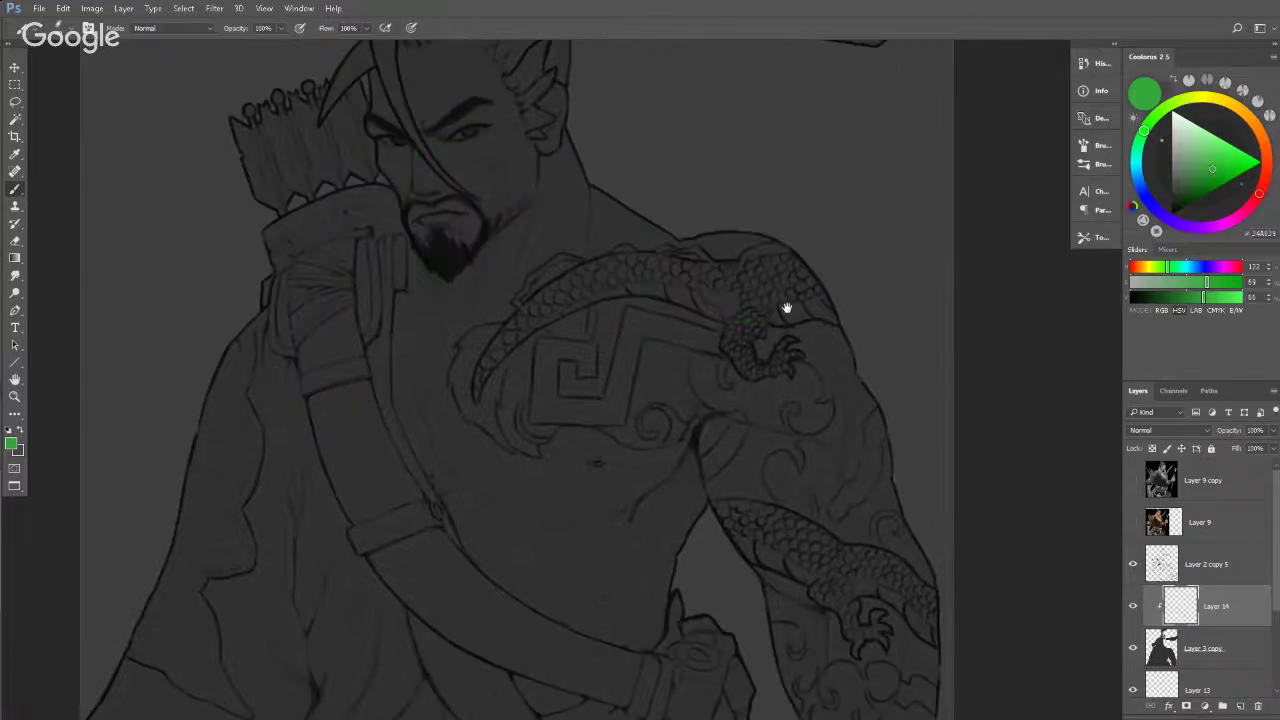
key(ctrl+0)
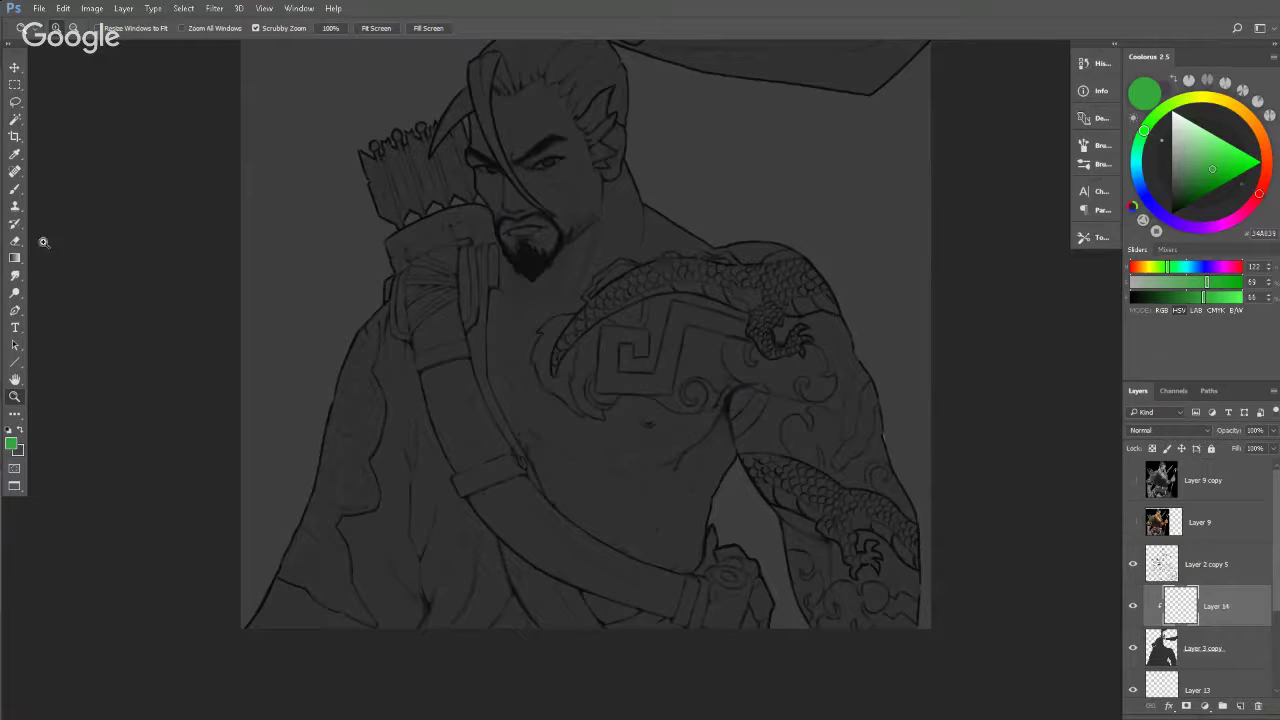
click(14, 259)
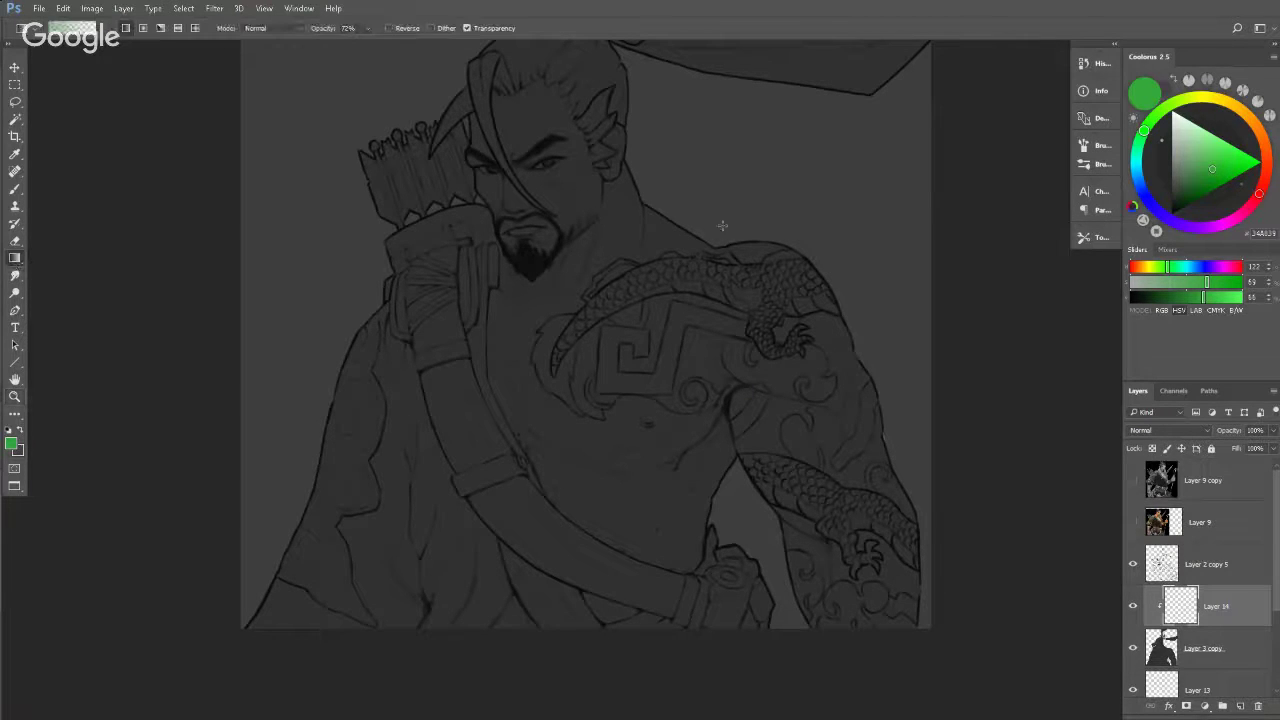
Set the foreground colour to black and ready the Gradient tool with the whole figure in view.
drag(1194, 173, 1162, 224)
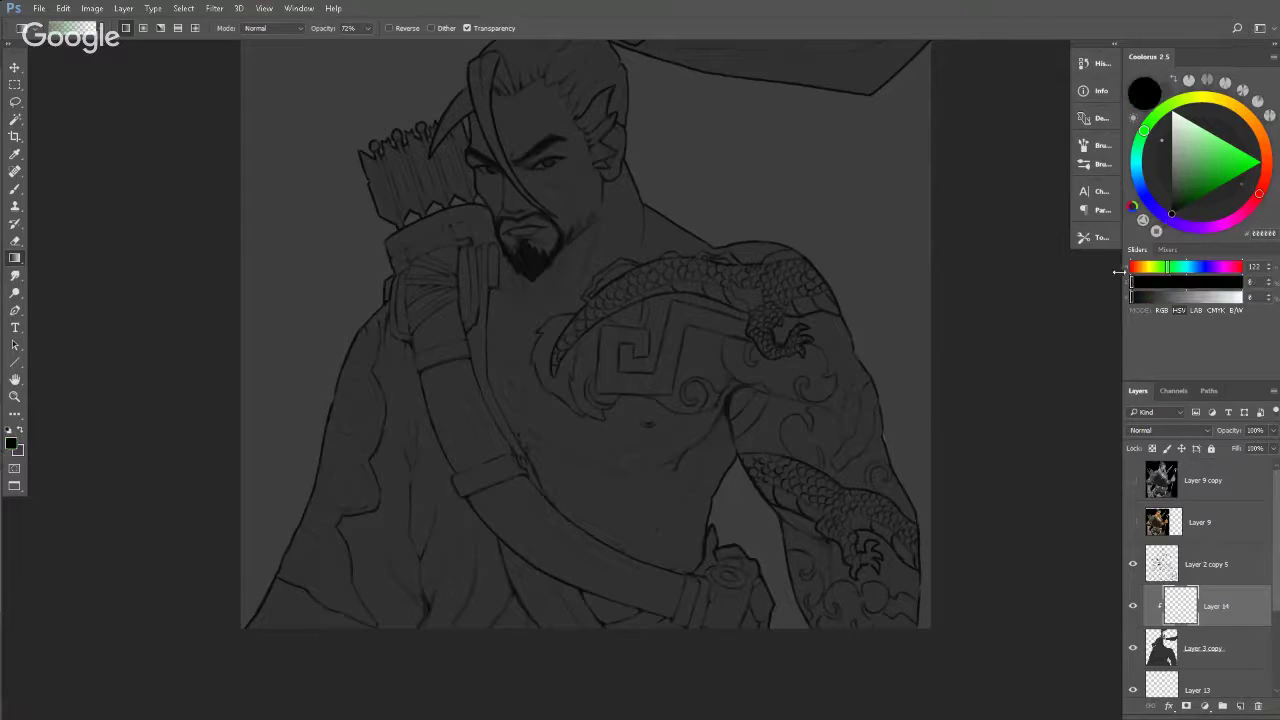
key(z)
drag(726, 349, 685, 448)
key(g)
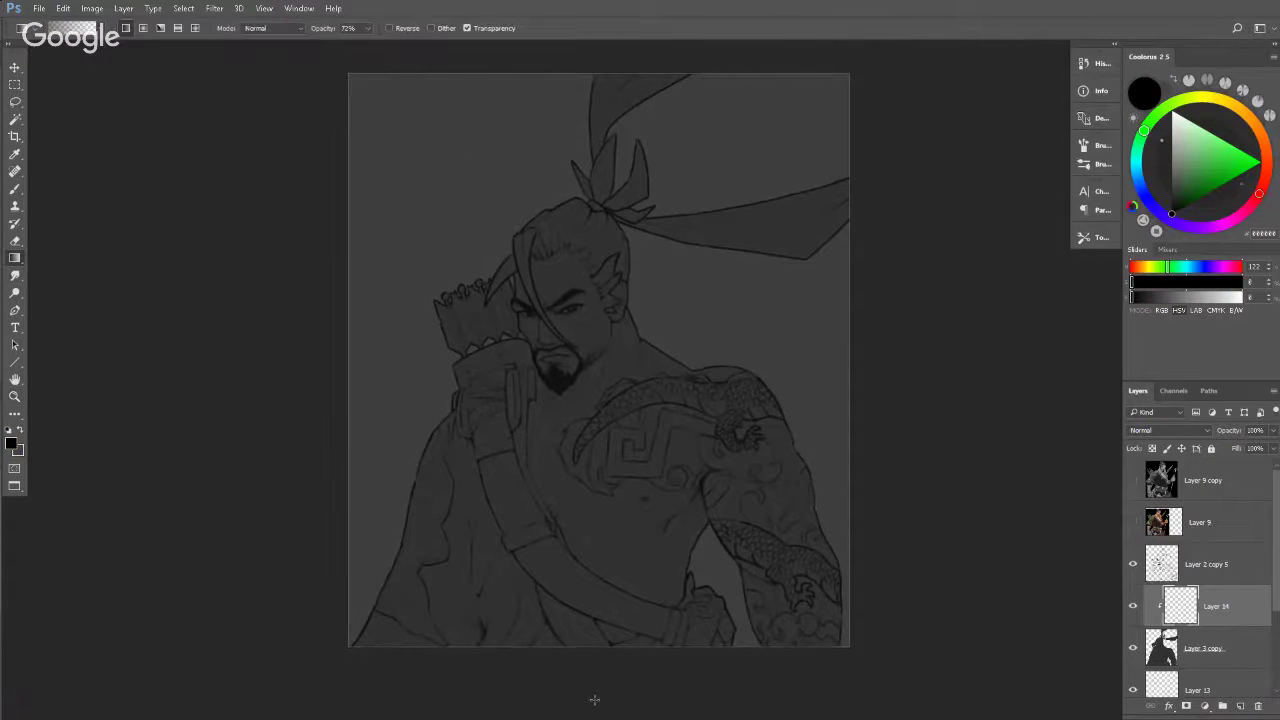
Try black gradients of different lengths rising from the figure's lower edge on Layer 14, undoing each one.
drag(632, 674, 606, 489)
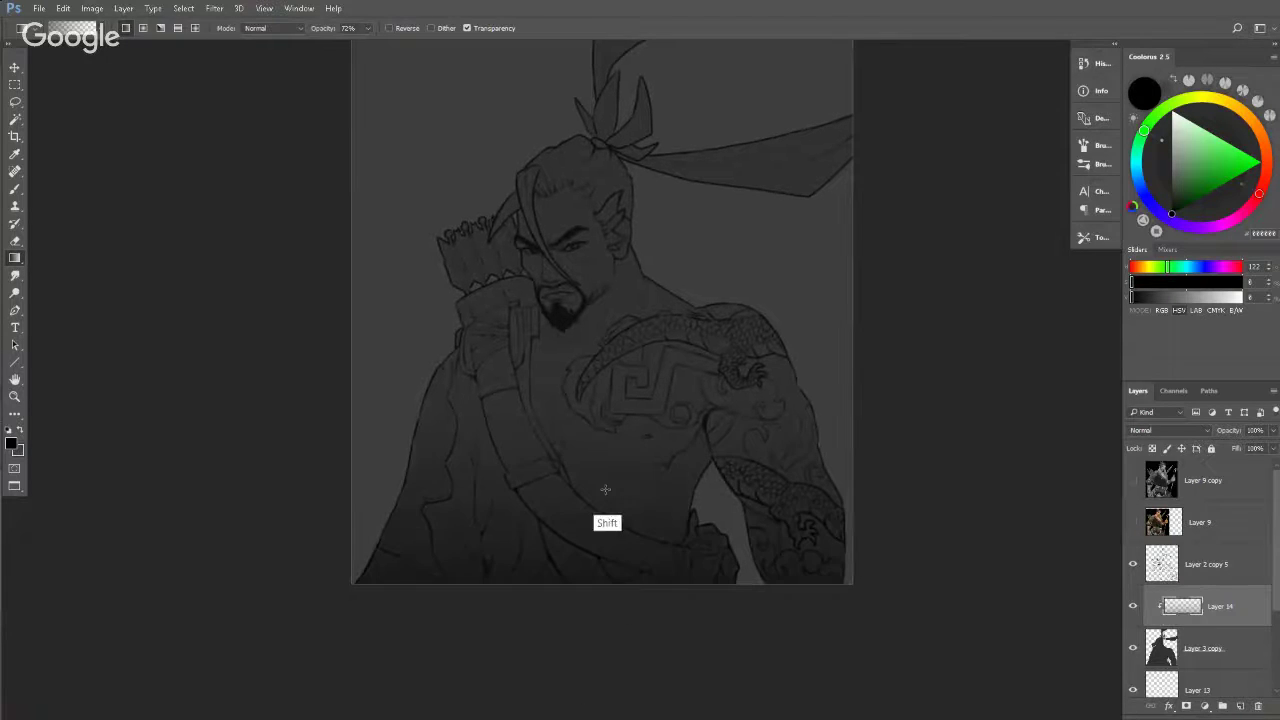
key(ctrl+z)
drag(609, 629, 616, 587)
key(z)
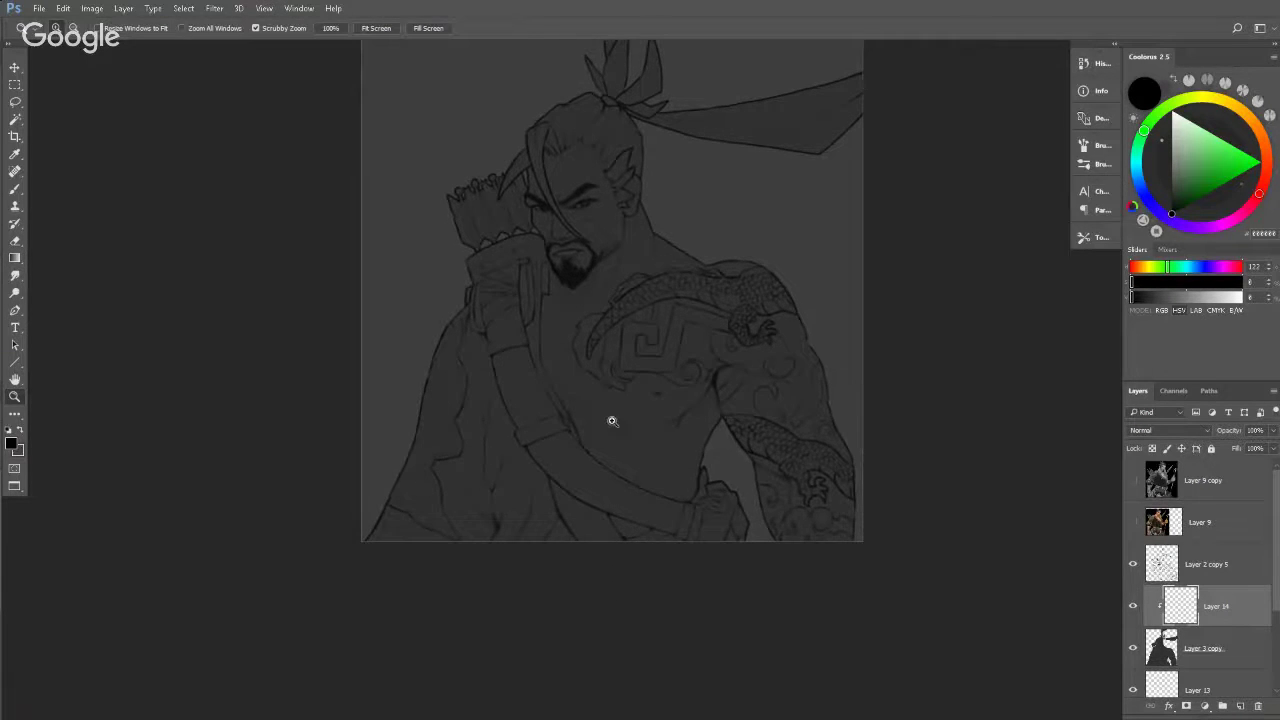
drag(612, 420, 655, 415)
key(g)
drag(588, 702, 589, 659)
drag(589, 659, 614, 130)
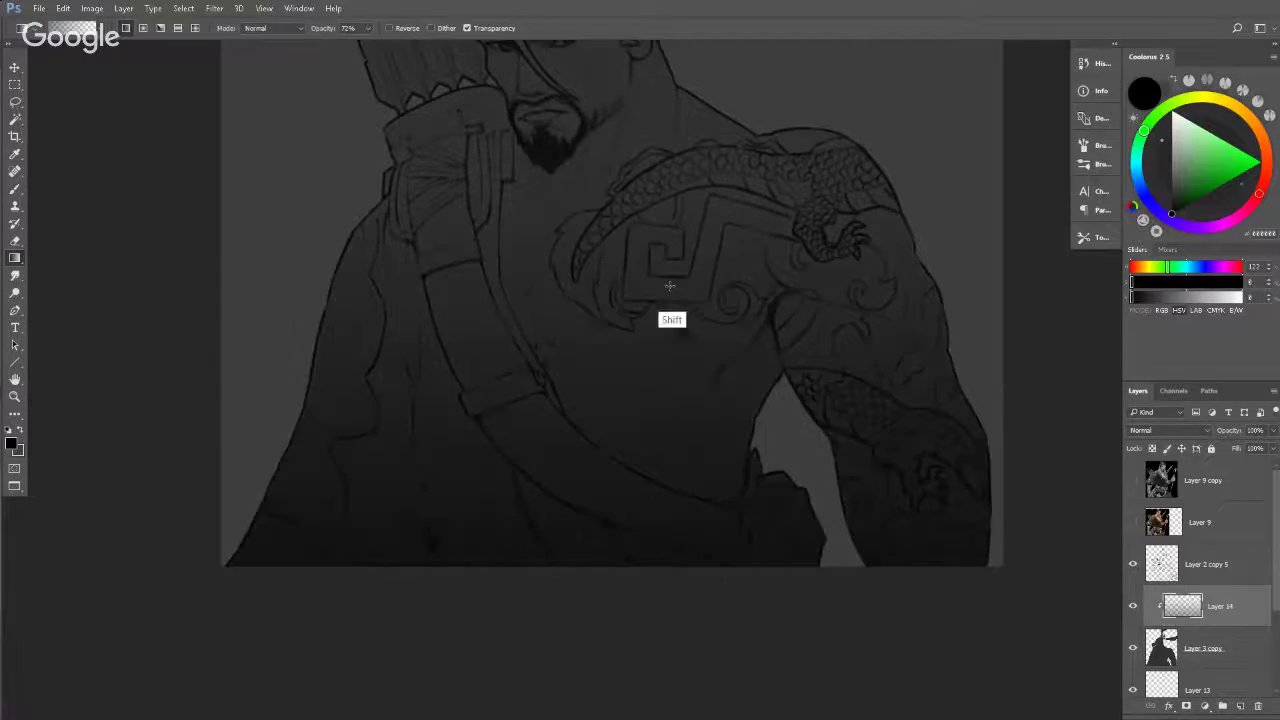
key(ctrl+z)
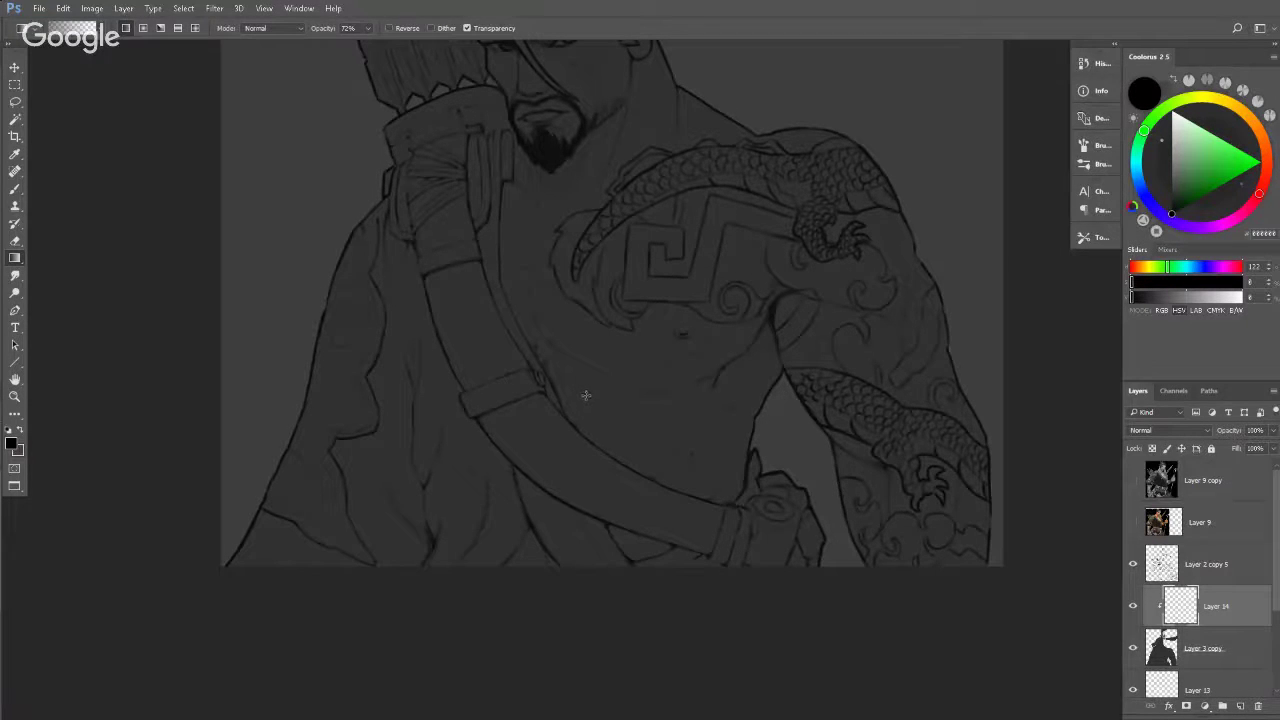
Apply a black-to-transparent gradient on Layer 14 that rises from the figure's lower edge and fades out around the chest.
drag(588, 648, 627, 224)
key(z)
drag(604, 346, 652, 312)
drag(652, 312, 681, 383)
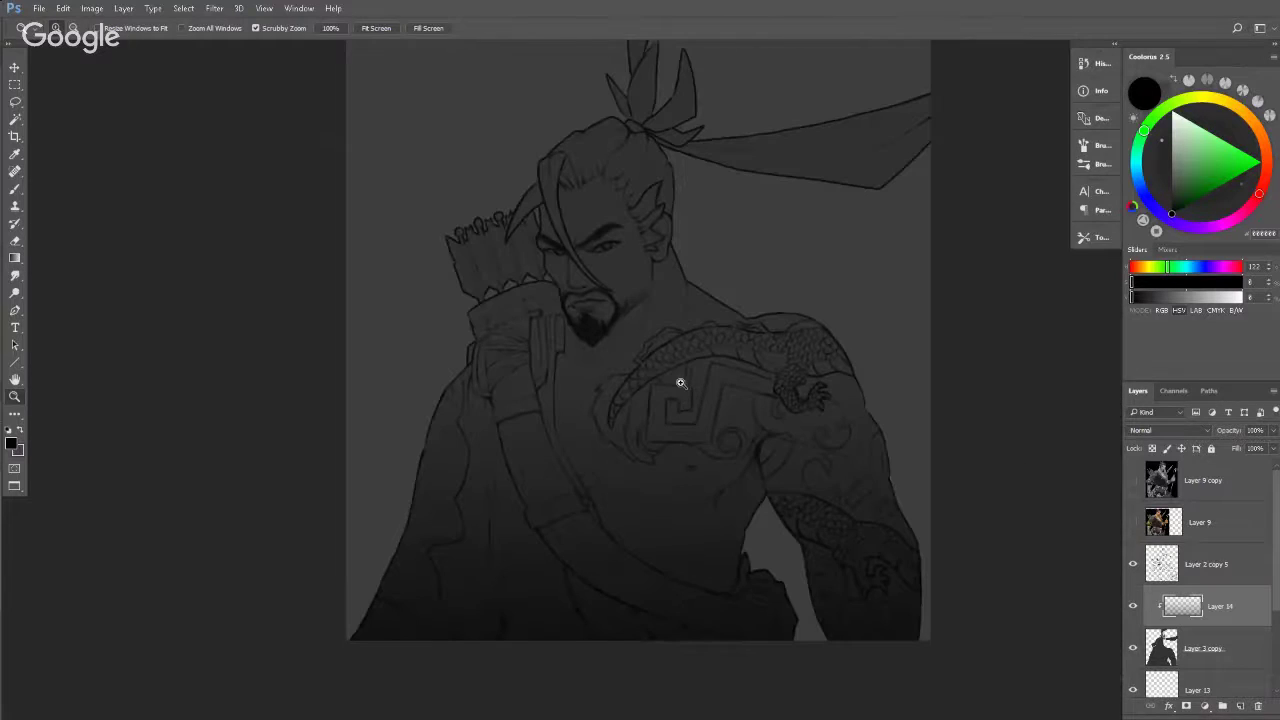
Sample the dark grey of the neck for the Brush tool and lighten it to a brightness of 47.
key(b)
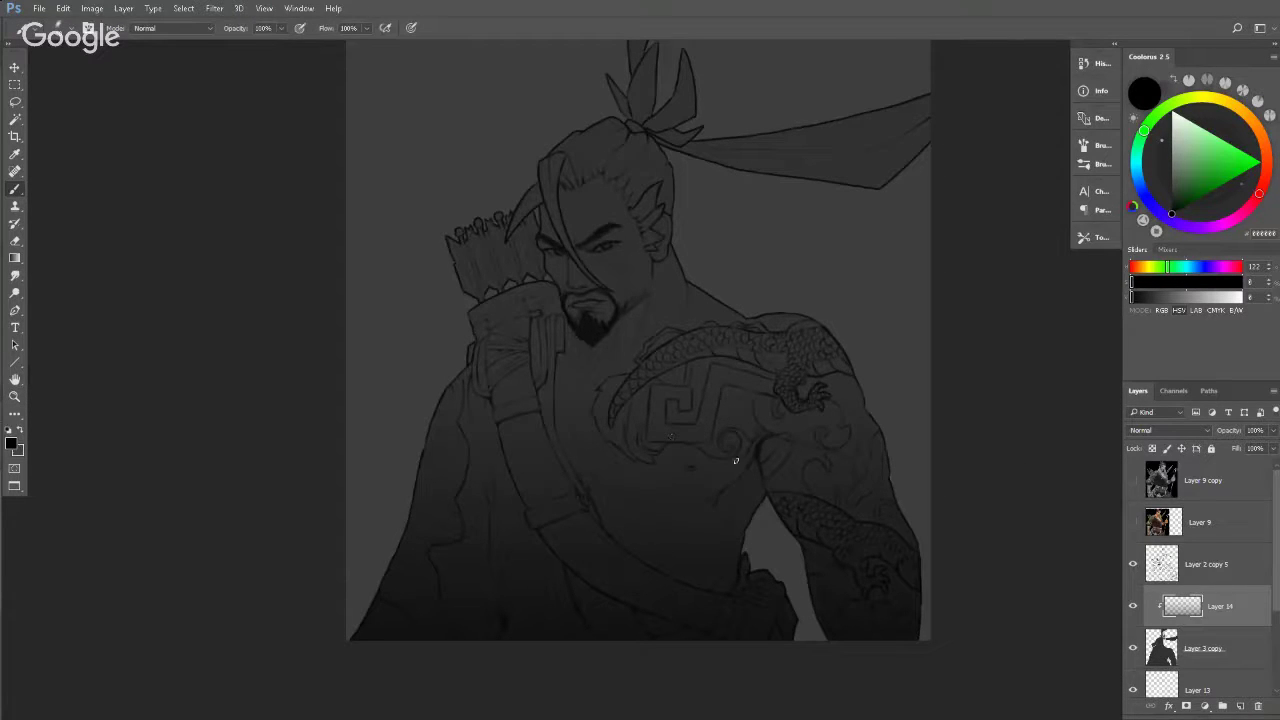
mouse_move(745, 425)
mouse_down()
mouse_move(730, 468)
mouse_move(777, 449)
mouse_move(757, 392)
mouse_up()
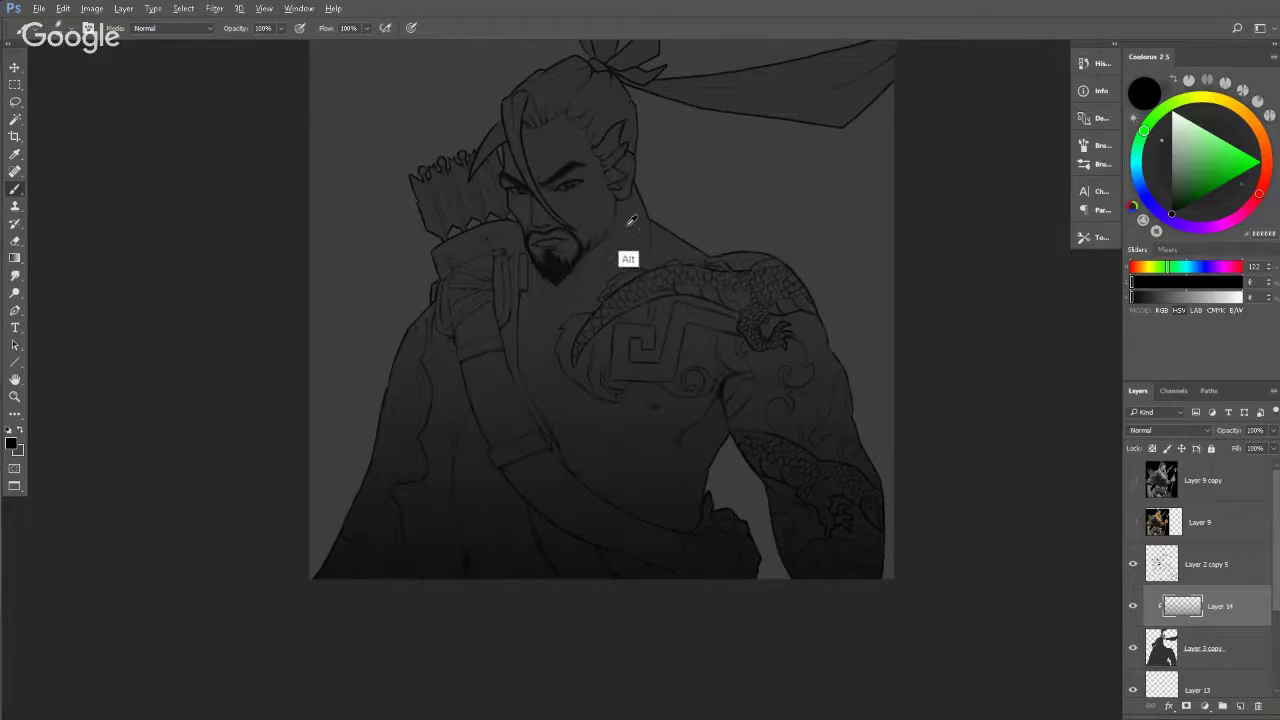
key(alt)
alt+click(630, 215)
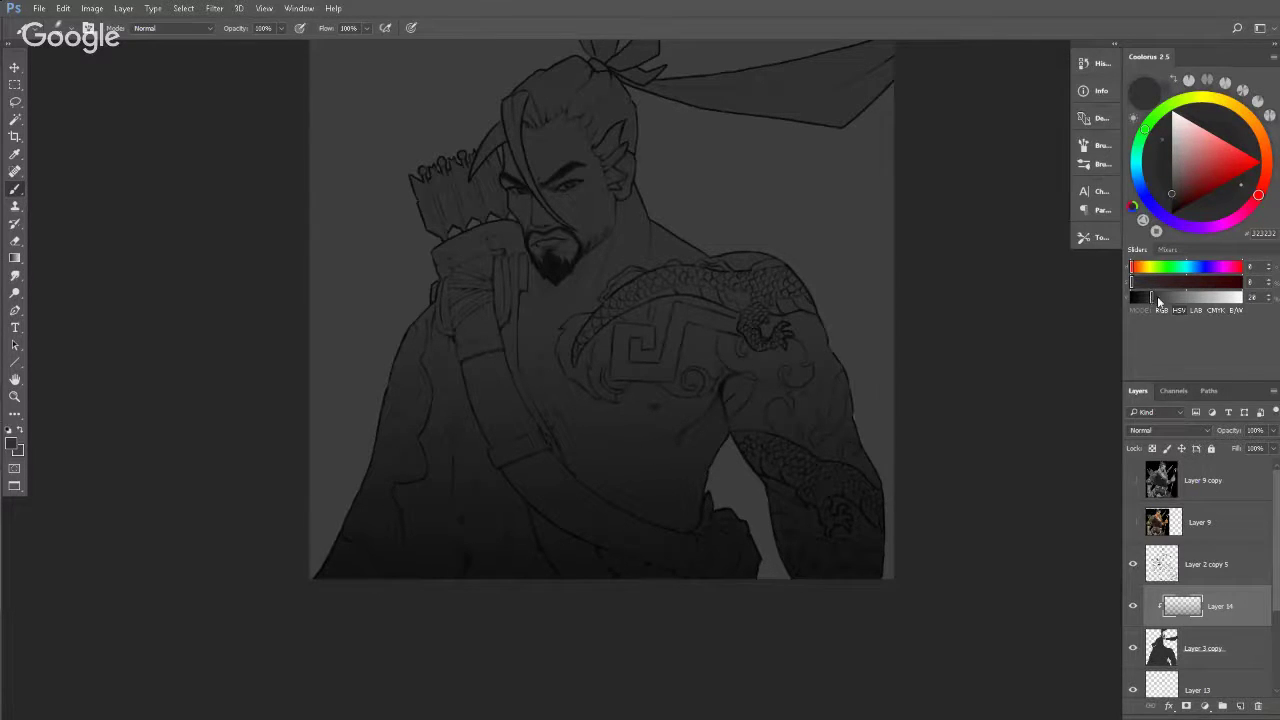
drag(1158, 300, 1183, 298)
key(z)
drag(578, 268, 594, 256)
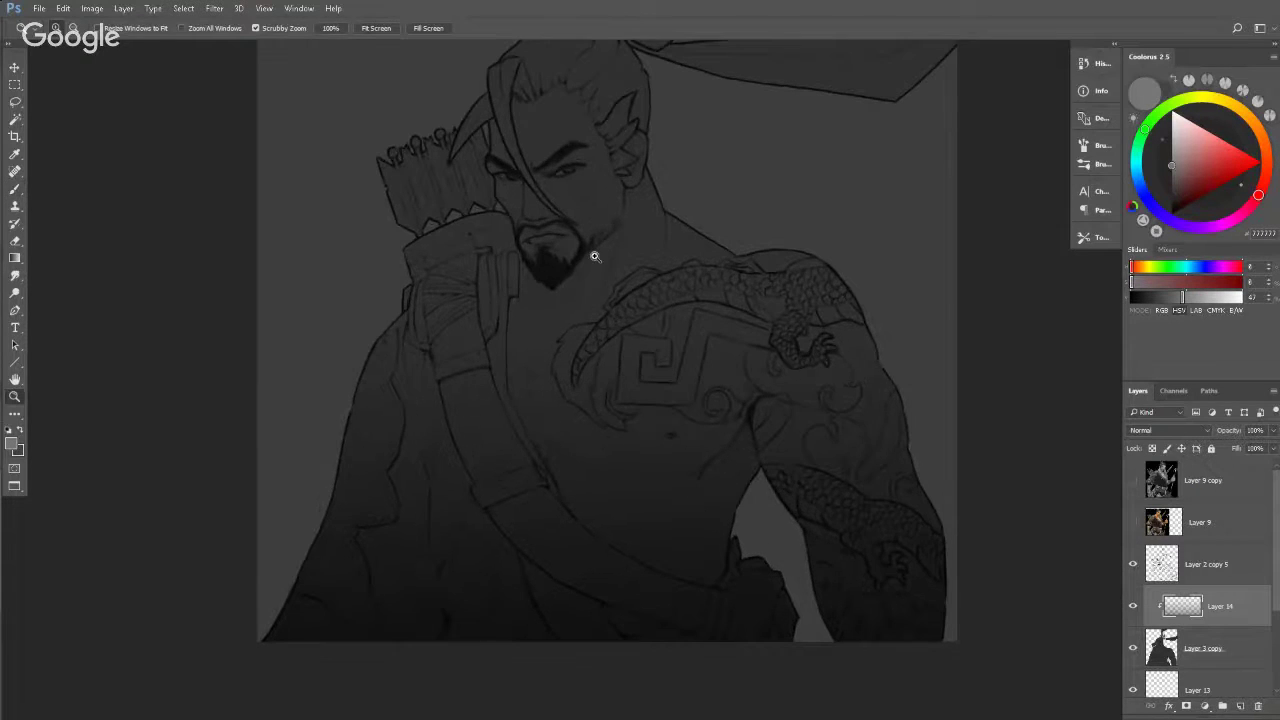
Choose a soft, angled elliptical brush preset and add a new layer above Layer 2 copy 5.
key(b)
right_click(643, 297)
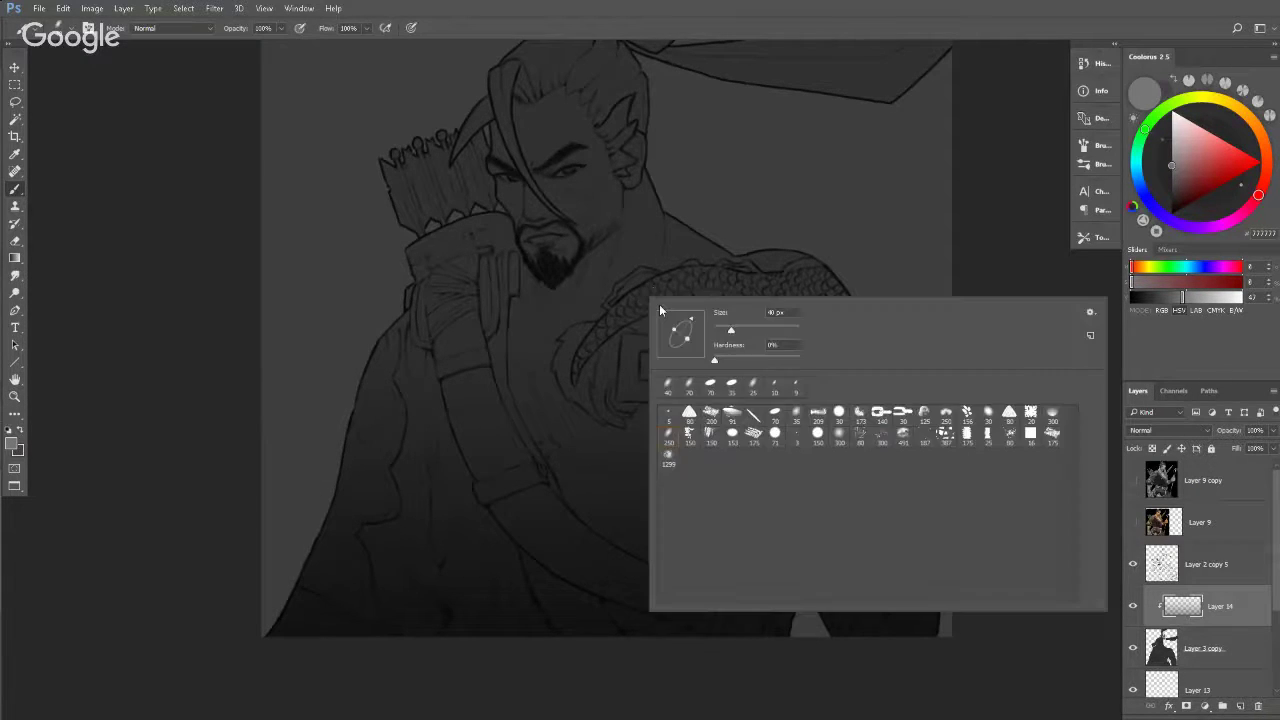
click(665, 437)
drag(728, 211, 703, 245)
click(1209, 568)
click(1240, 706)
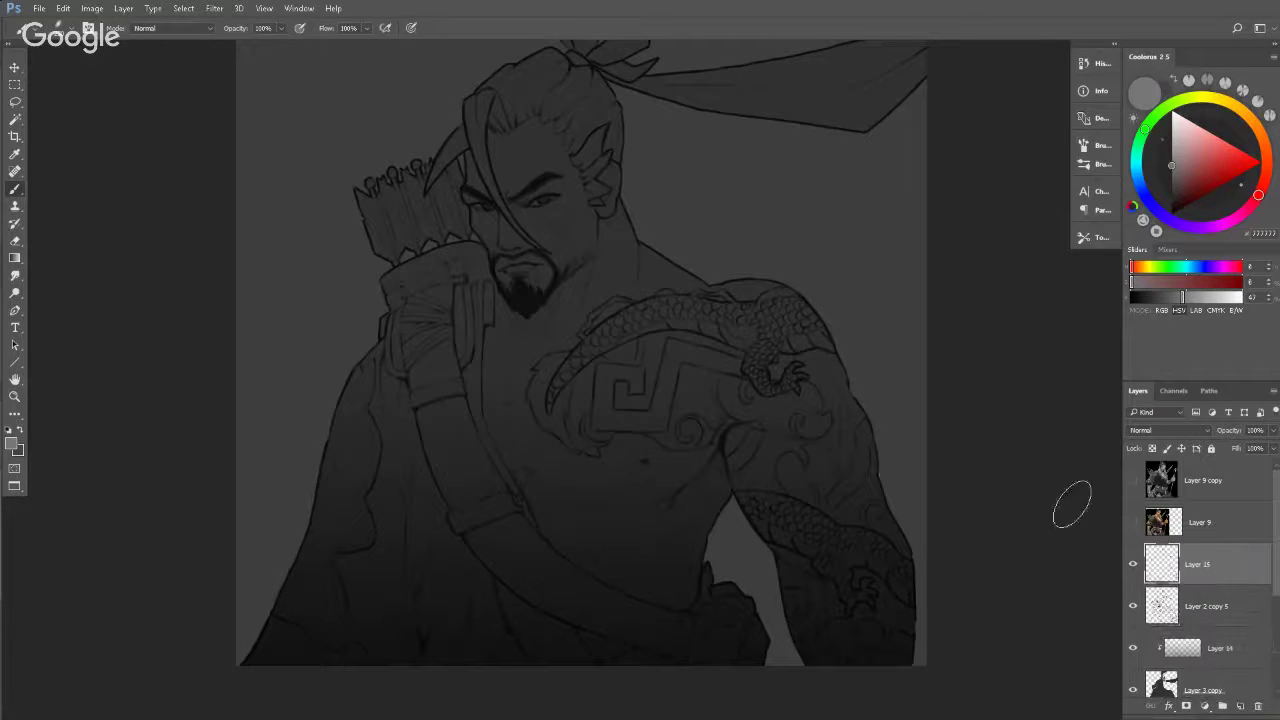
Try a soft grey brush patch on the empty background beside the head and undo it.
key(z)
drag(760, 189, 835, 170)
key(b)
mouse_move(715, 180)
mouse_down()
mouse_move(591, 246)
mouse_move(574, 229)
mouse_move(661, 248)
mouse_move(566, 263)
mouse_move(580, 286)
mouse_move(563, 277)
mouse_move(574, 260)
mouse_move(603, 271)
mouse_up()
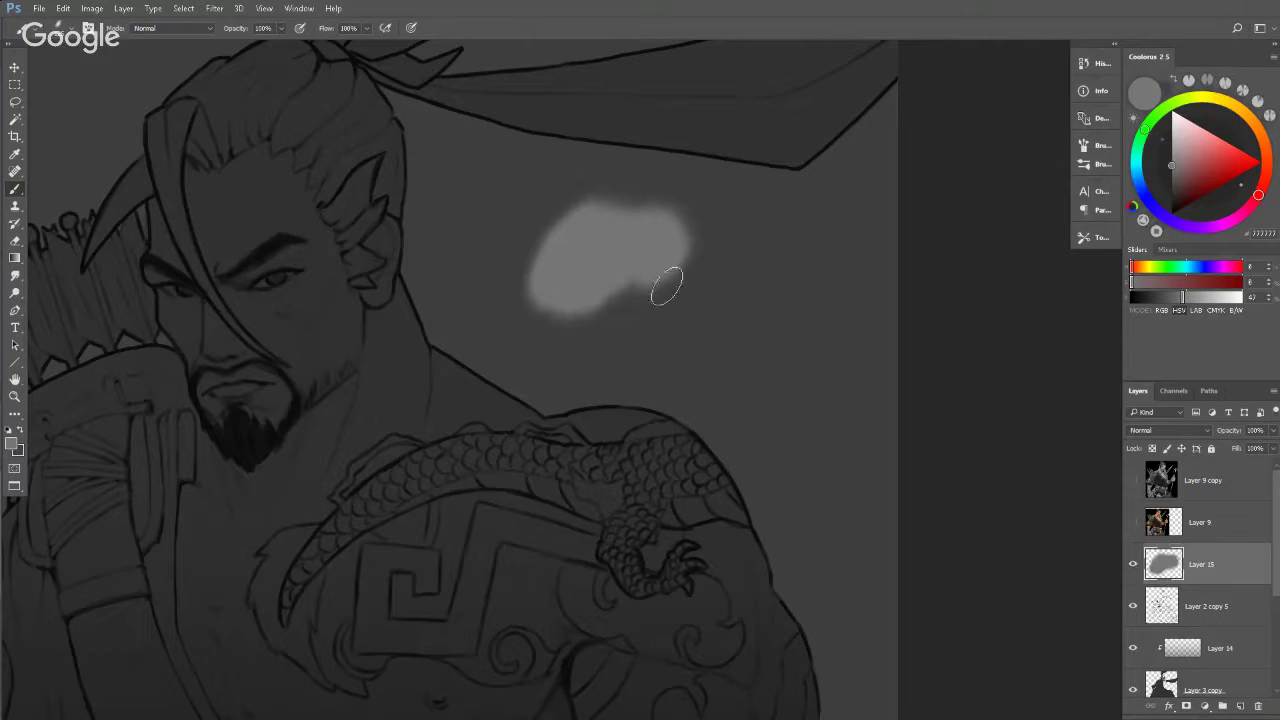
key(ctrl+z)
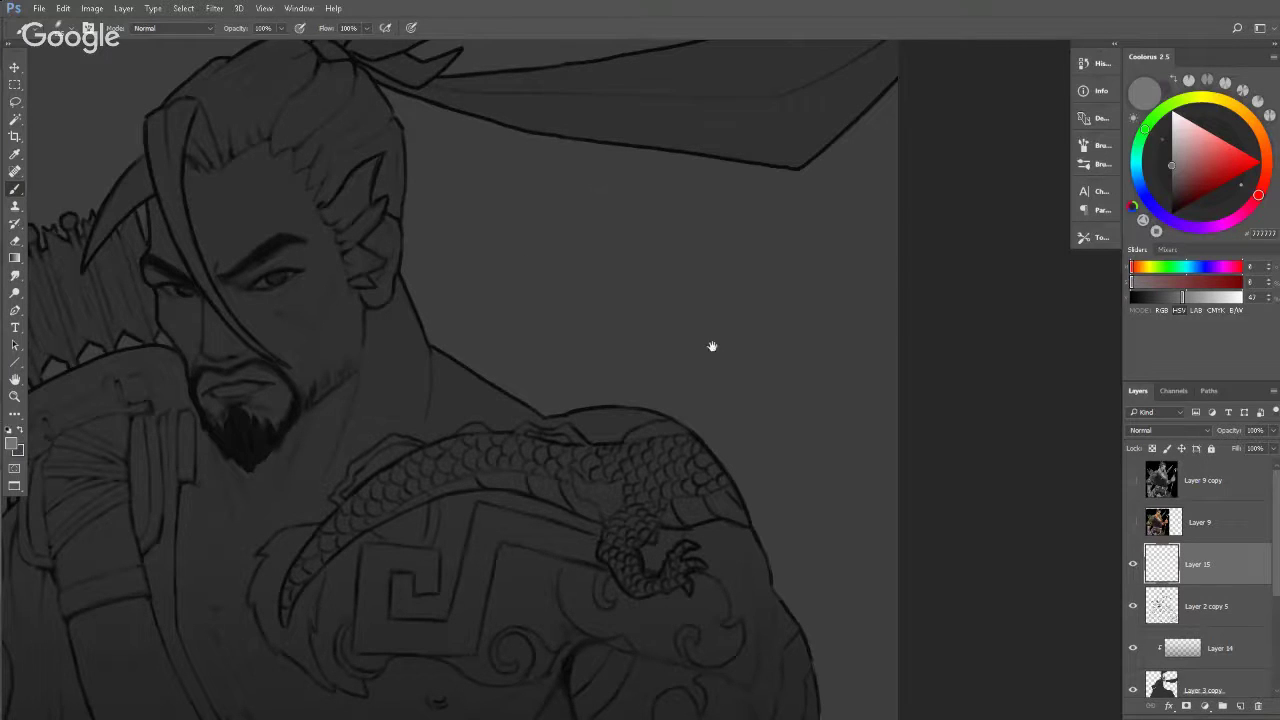
drag(711, 346, 682, 316)
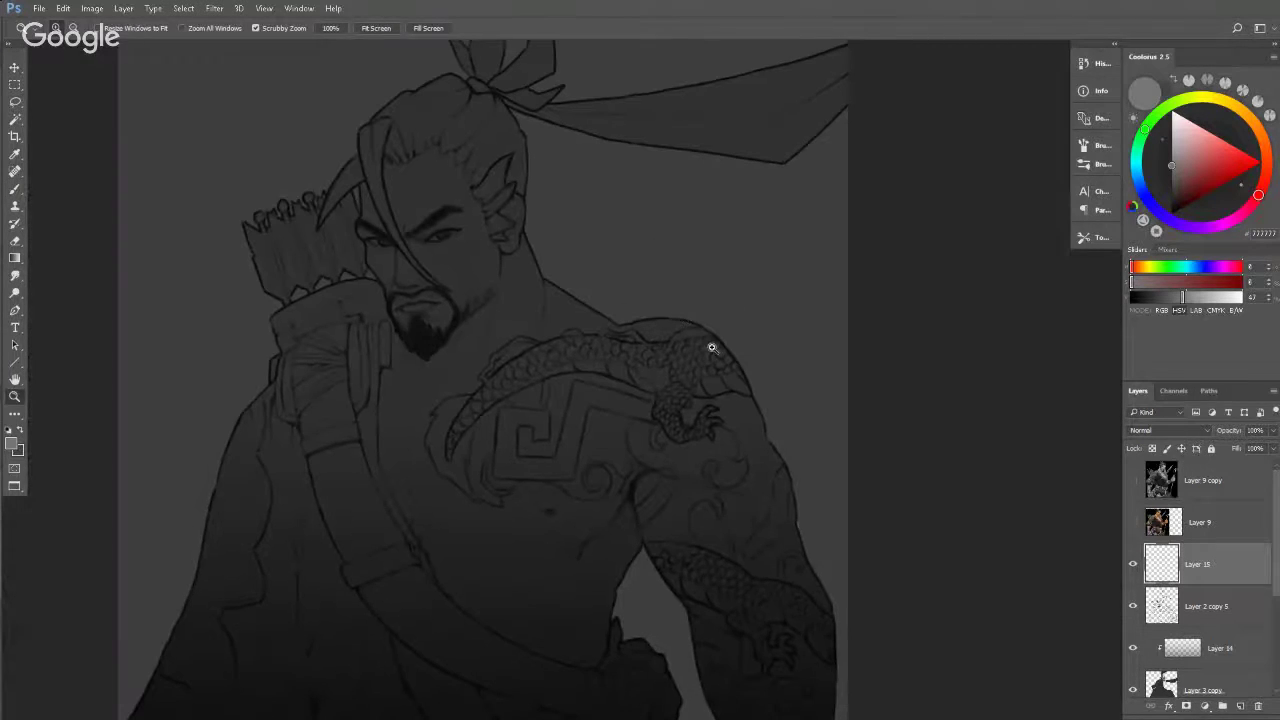
key(v)
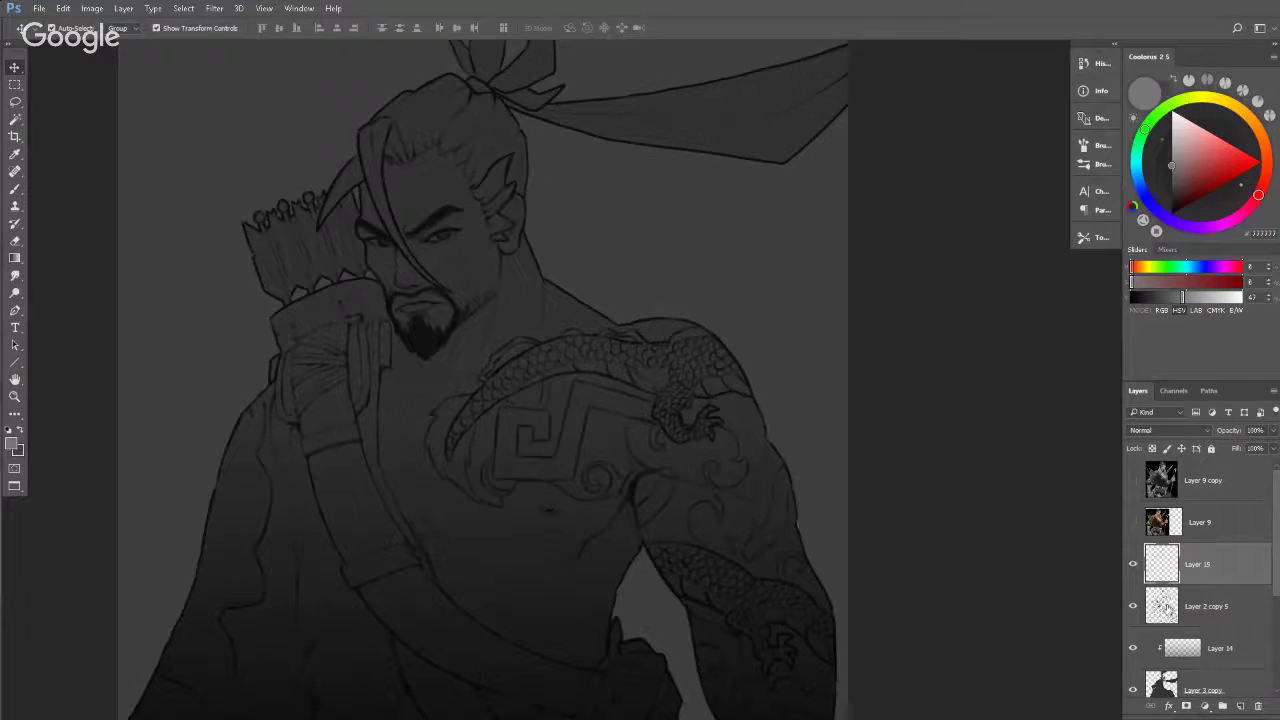
Paint soft light grey highlights over the forehead and face on Layer 14 with a much smaller brush.
click(1178, 652)
key(z)
drag(751, 434, 767, 367)
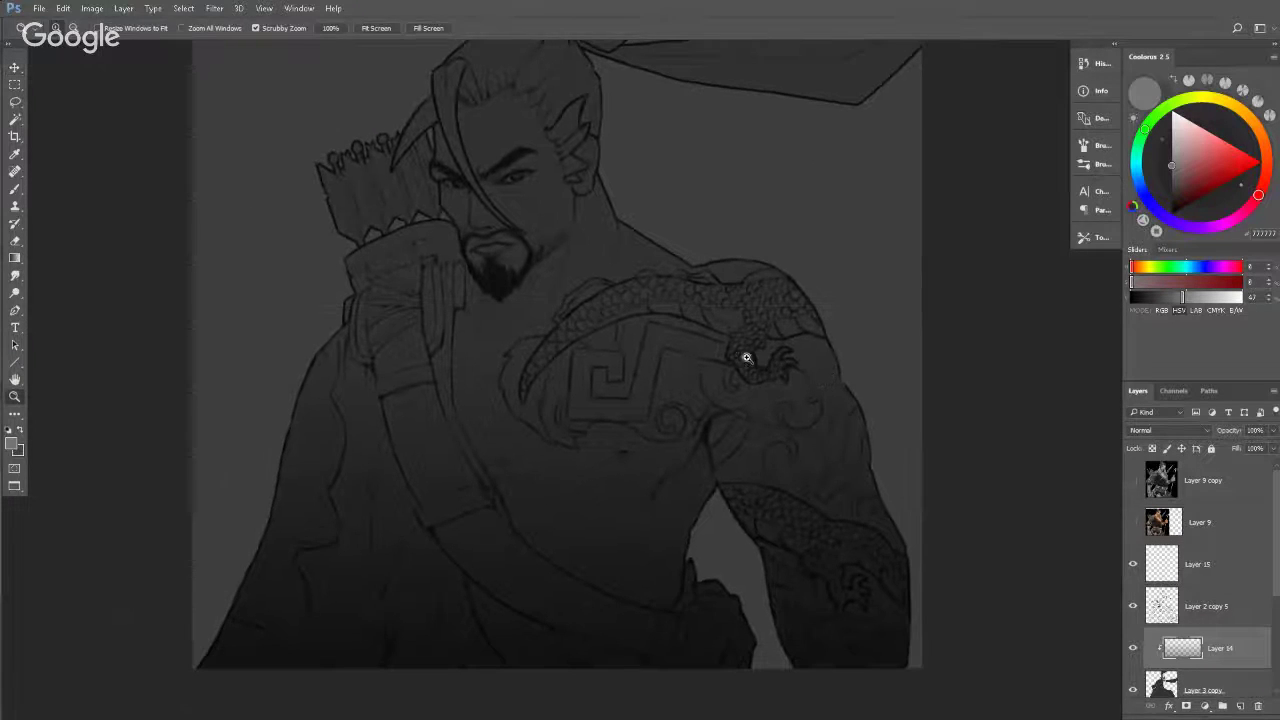
key(b)
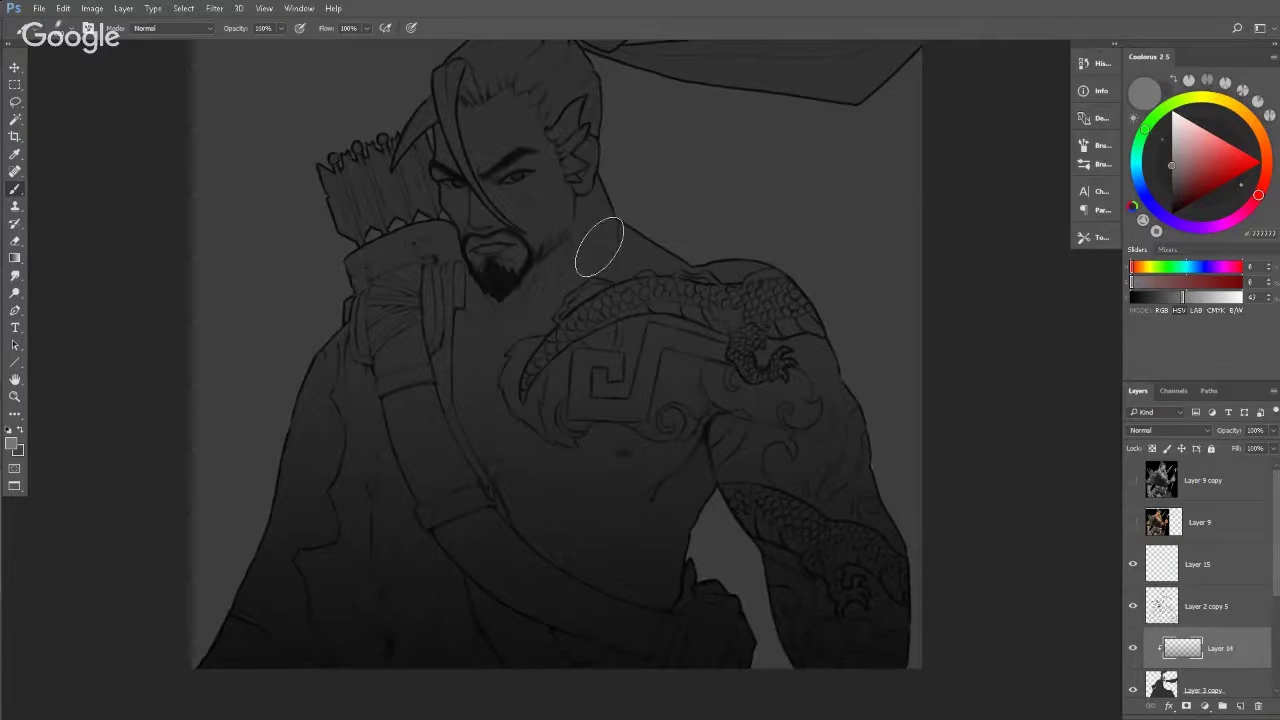
key(bracketleft)
key(bracketleft)
key(bracketleft)
key(bracketleft)
key(bracketleft)
key(bracketleft)
drag(546, 183, 592, 247)
ctrl+click(557, 187)
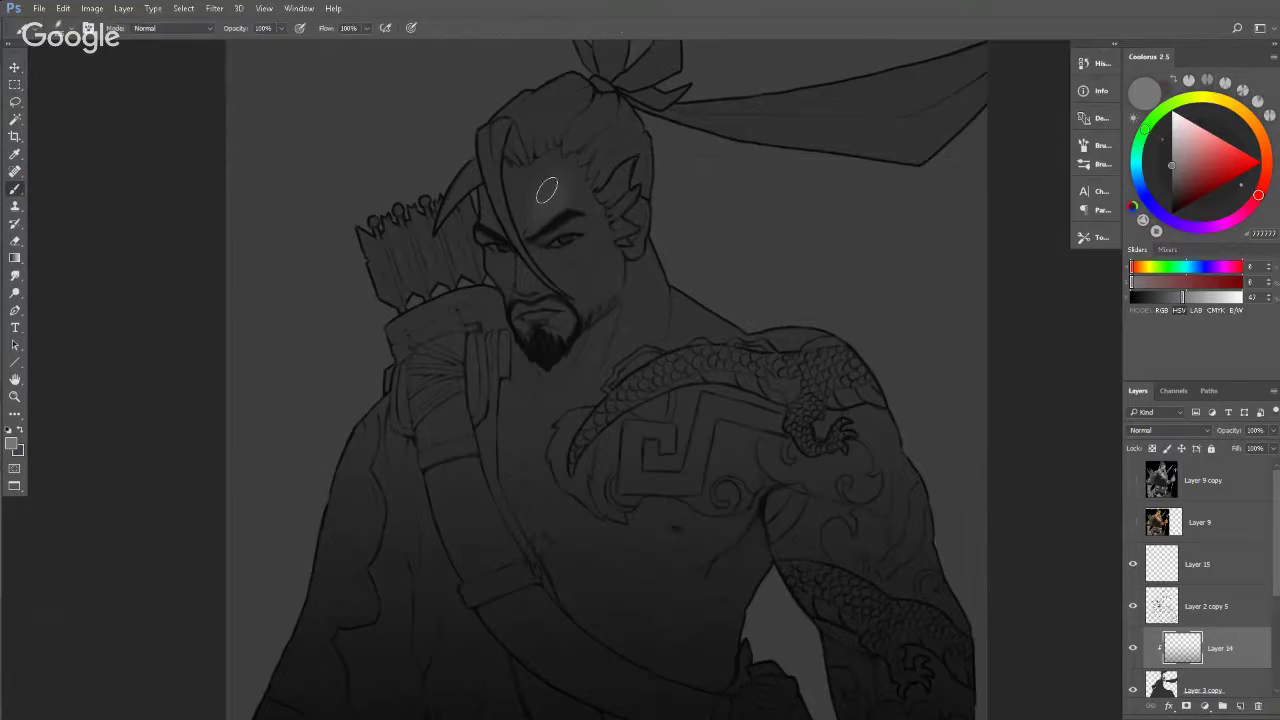
drag(543, 202, 530, 222)
mouse_move(847, 476)
mouse_down()
mouse_move(843, 323)
mouse_move(847, 335)
mouse_up()
drag(622, 301, 645, 460)
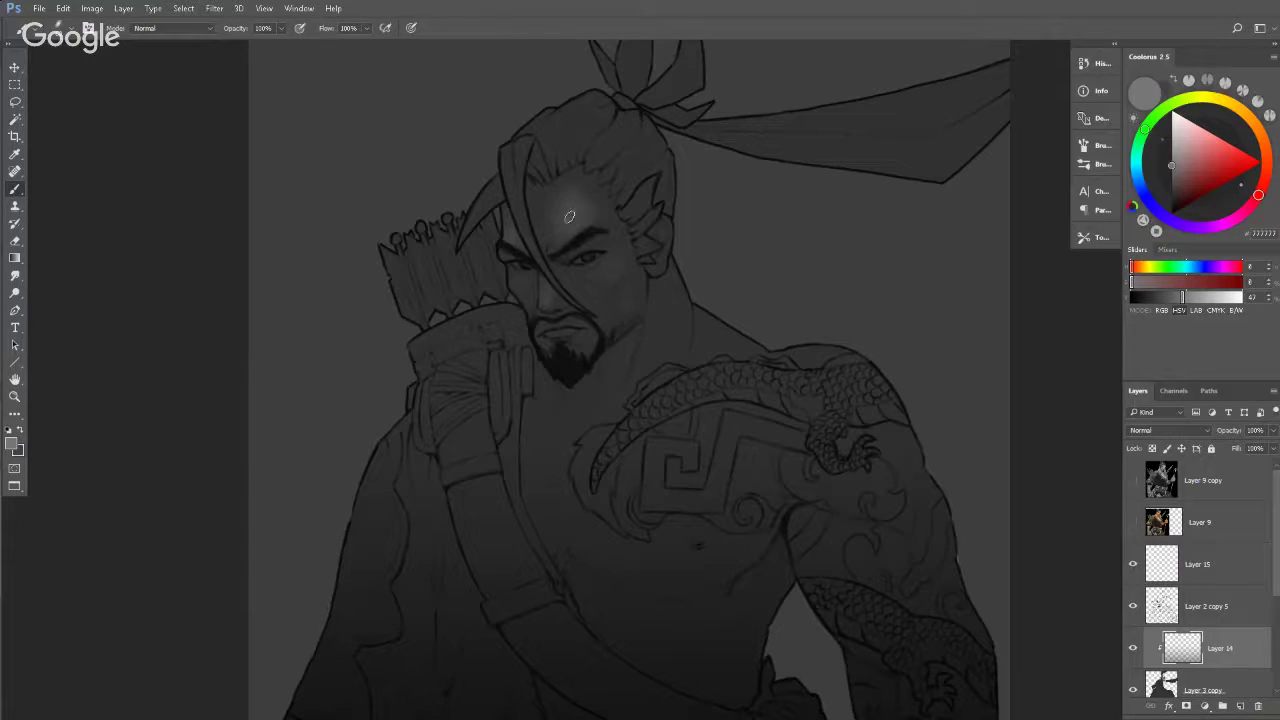
Enlarge the brush and paint soft grey light over the neck and upper chest on Layer 14.
key(])
key(])
key(])
drag(766, 380, 802, 226)
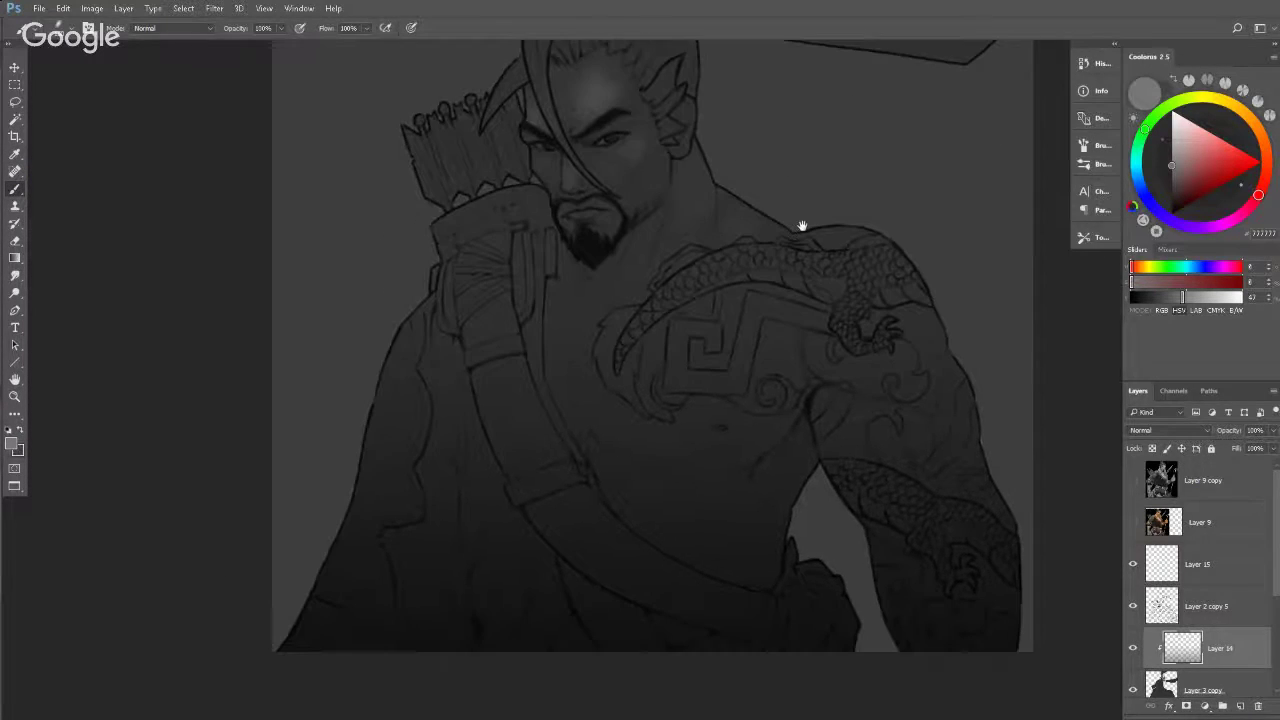
mouse_move(662, 313)
mouse_down()
mouse_move(648, 375)
mouse_move(686, 271)
mouse_move(682, 321)
mouse_up()
key(])
key(])
key(])
key(])
key(])
key(bracketleft)
key(bracketleft)
key(bracketleft)
key(bracketleft)
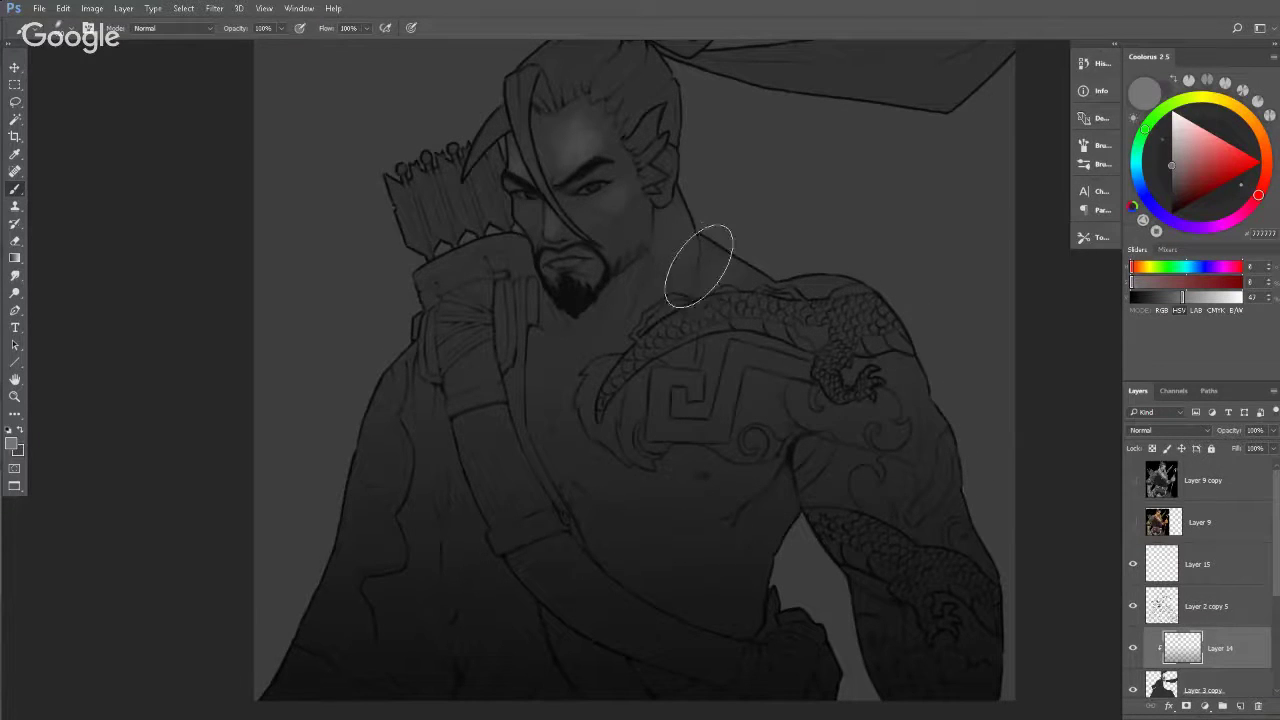
drag(740, 313, 763, 266)
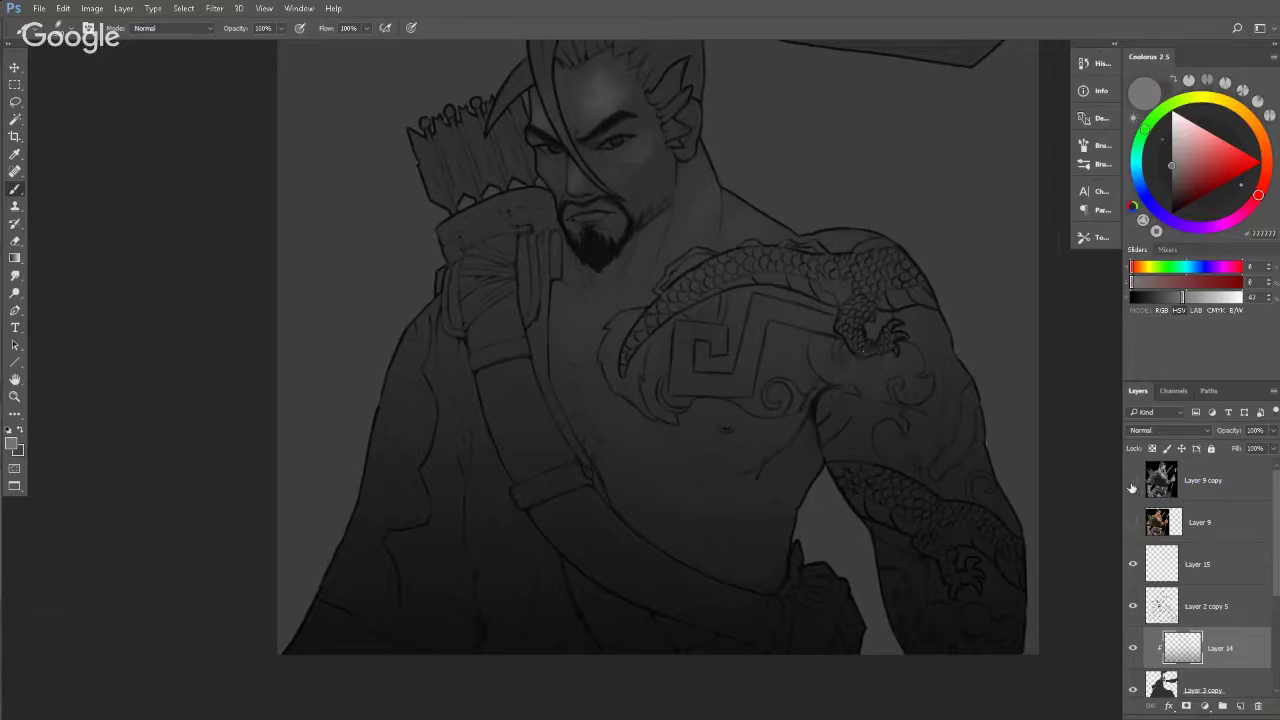
Show the colour character reference on Layer 9 and examine its lighting and values up close.
click(1134, 523)
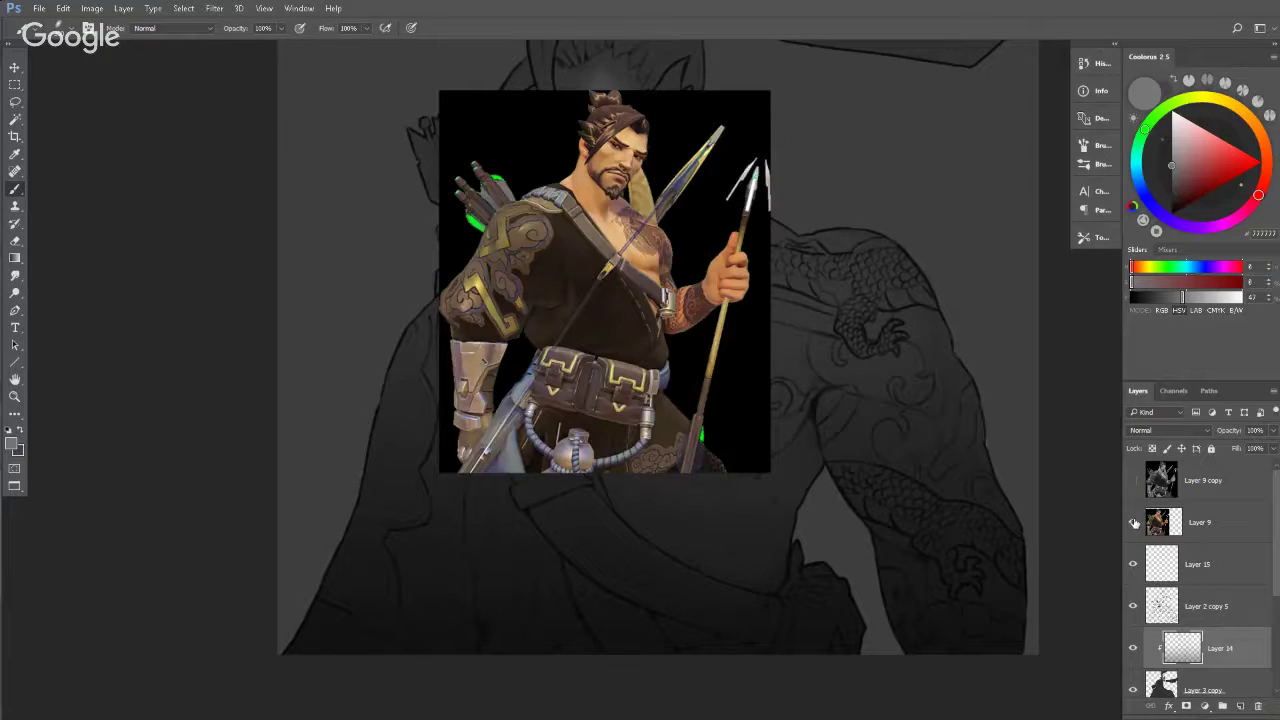
key(z)
drag(580, 128, 632, 238)
key(v)
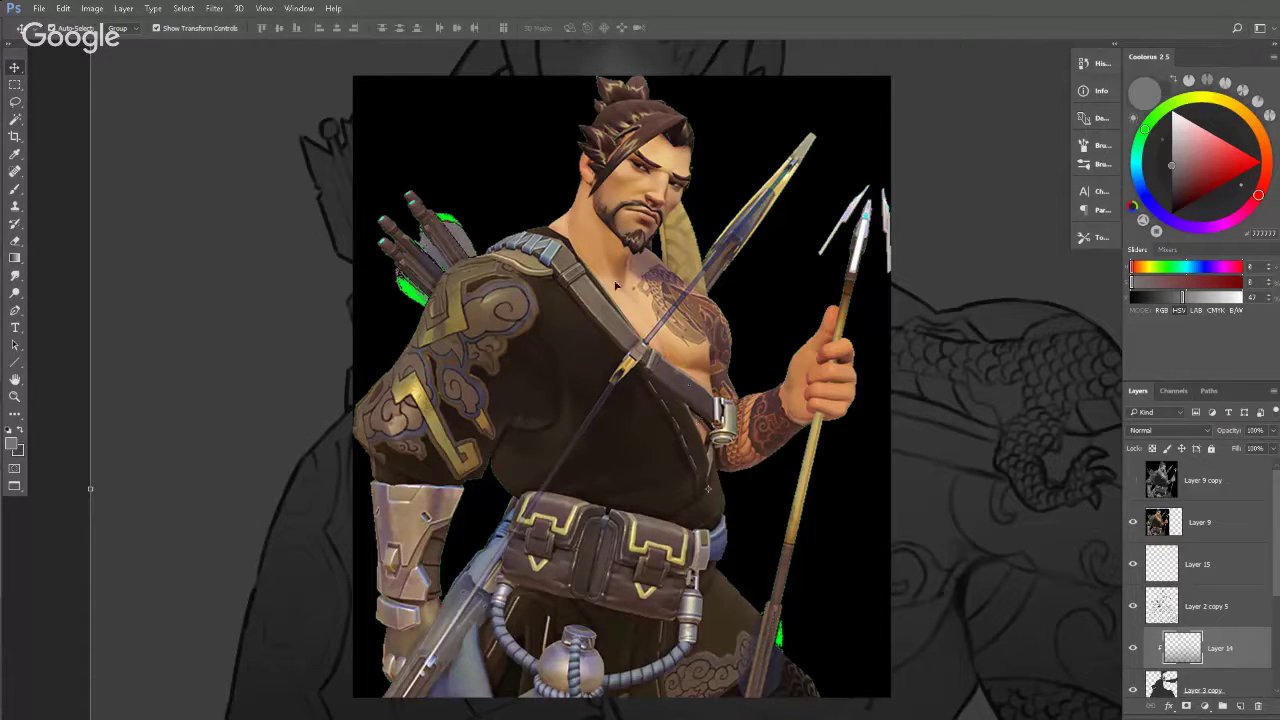
key(b)
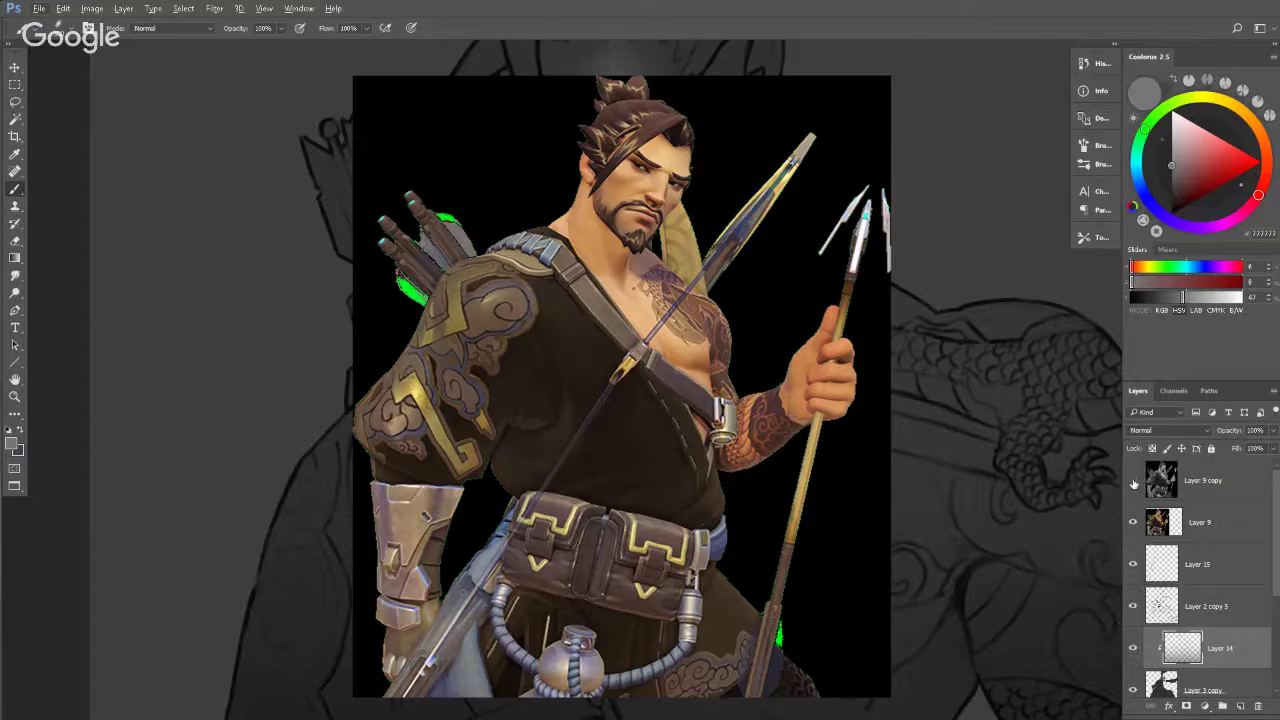
Swap the colour reference for the greyscale Layer 9 copy and move that image up and inward on the canvas.
click(1133, 522)
click(1133, 480)
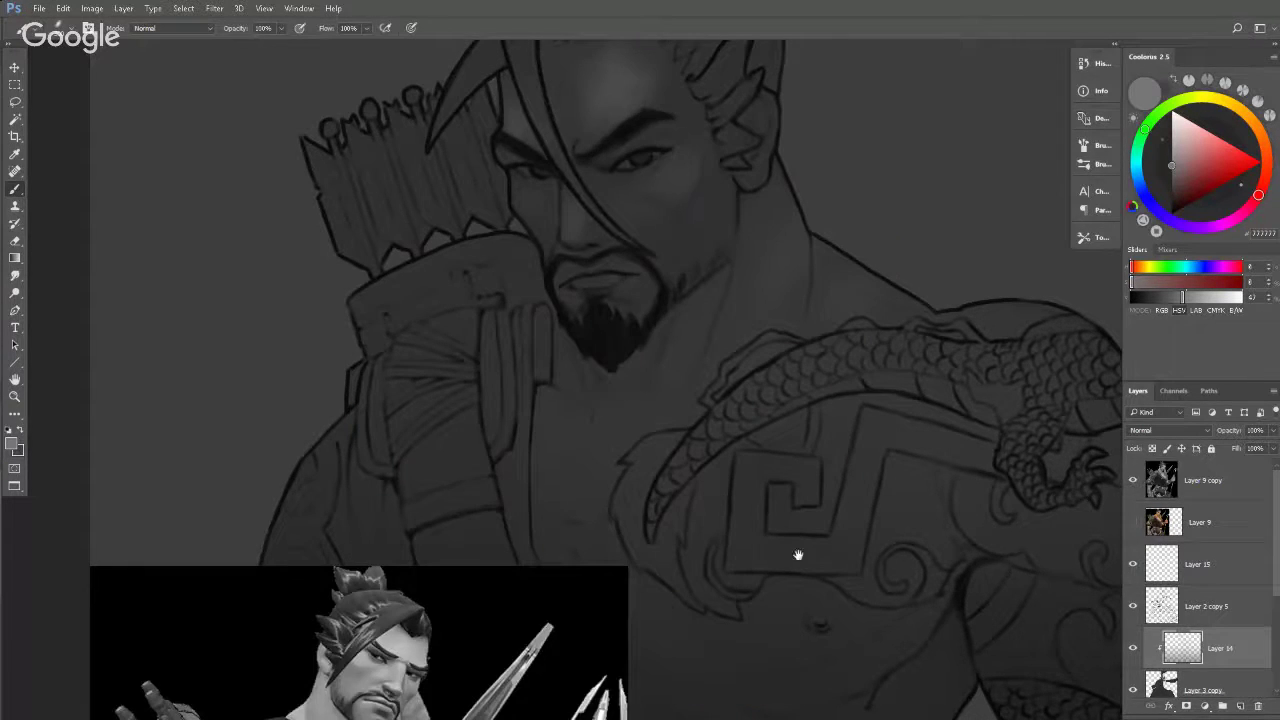
drag(797, 551, 896, 312)
key(v)
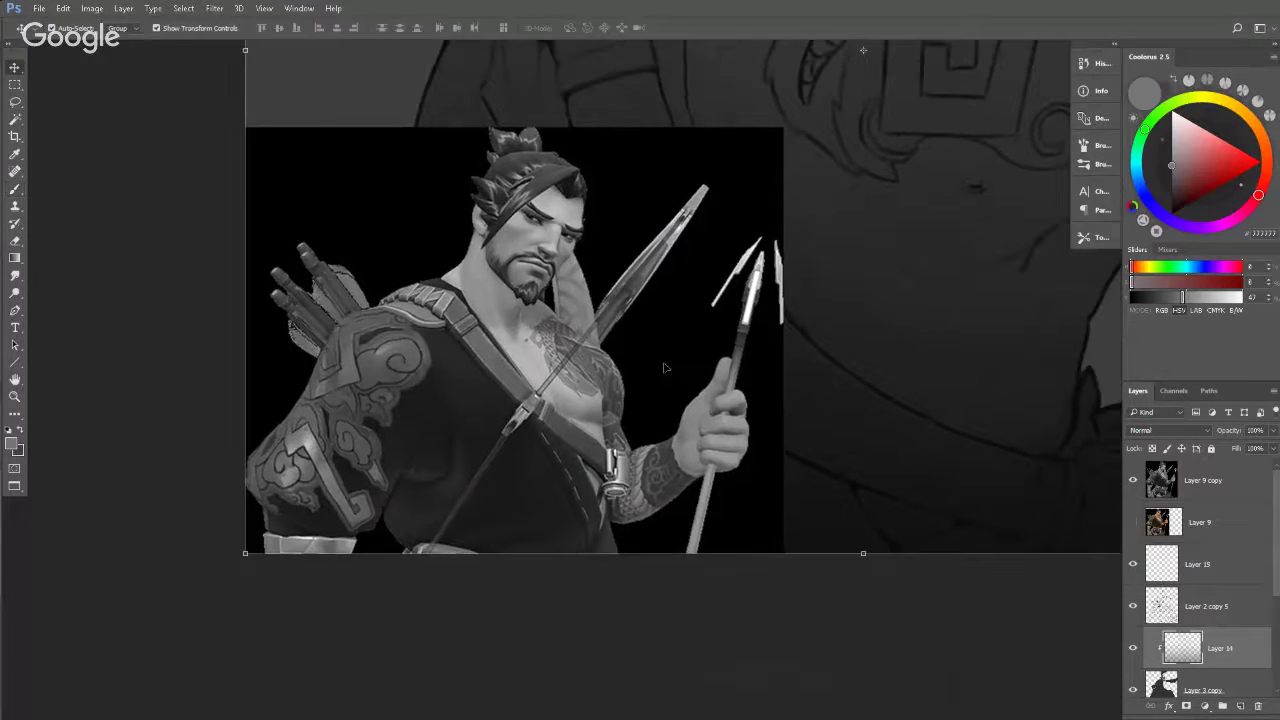
drag(627, 411, 781, 278)
drag(781, 278, 764, 350)
key(b)
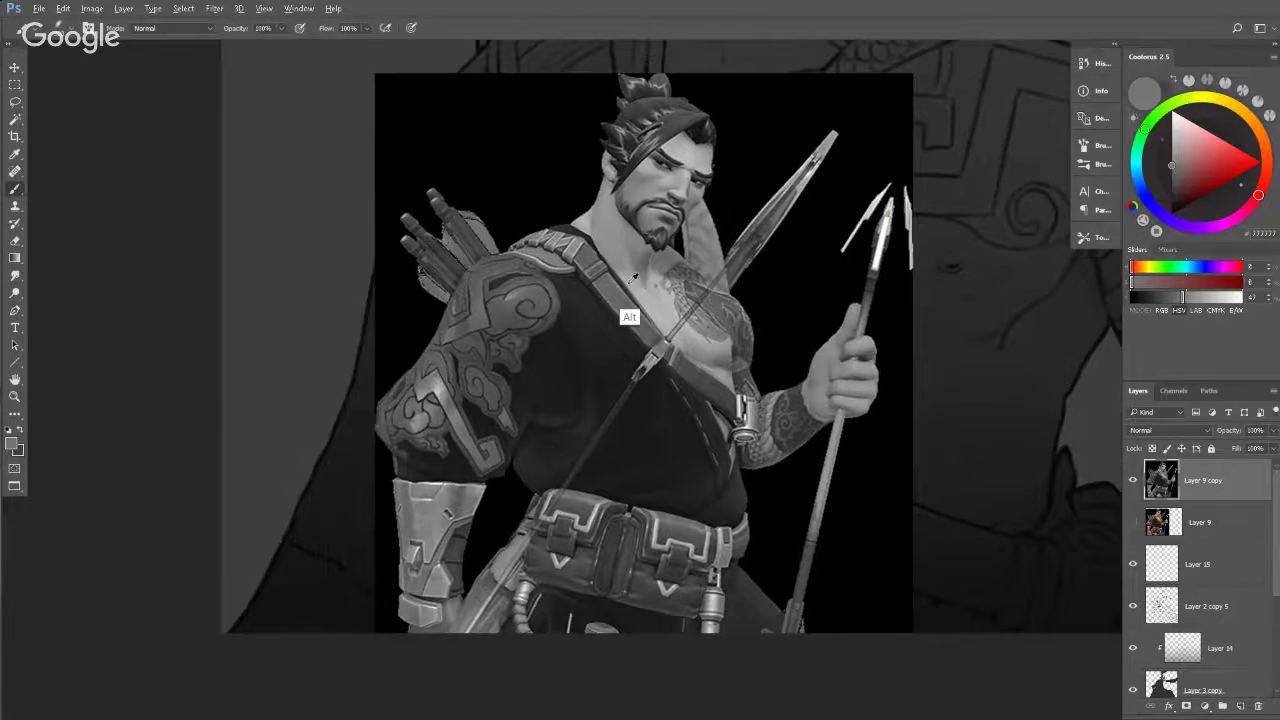
Sample the reference's light skin grey and dark clothing grey, dabbing each side by side on its black background.
alt+click(625, 295)
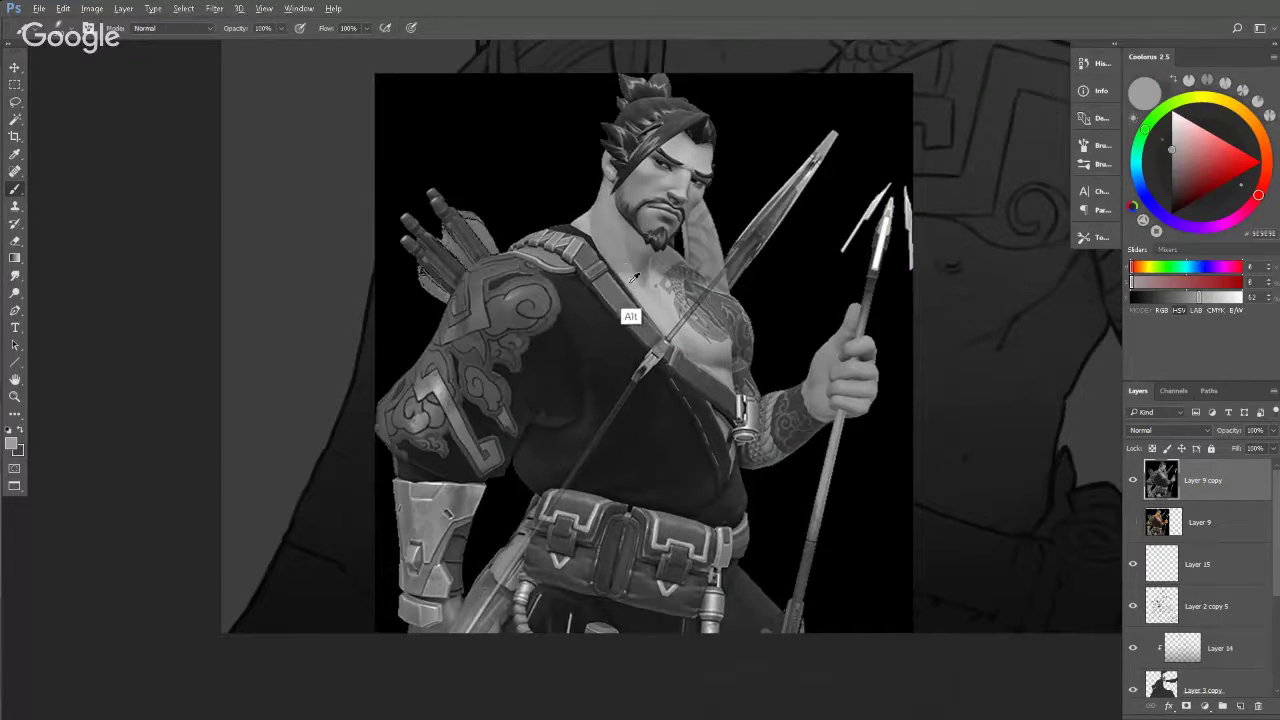
alt+click(623, 276)
drag(664, 299, 656, 365)
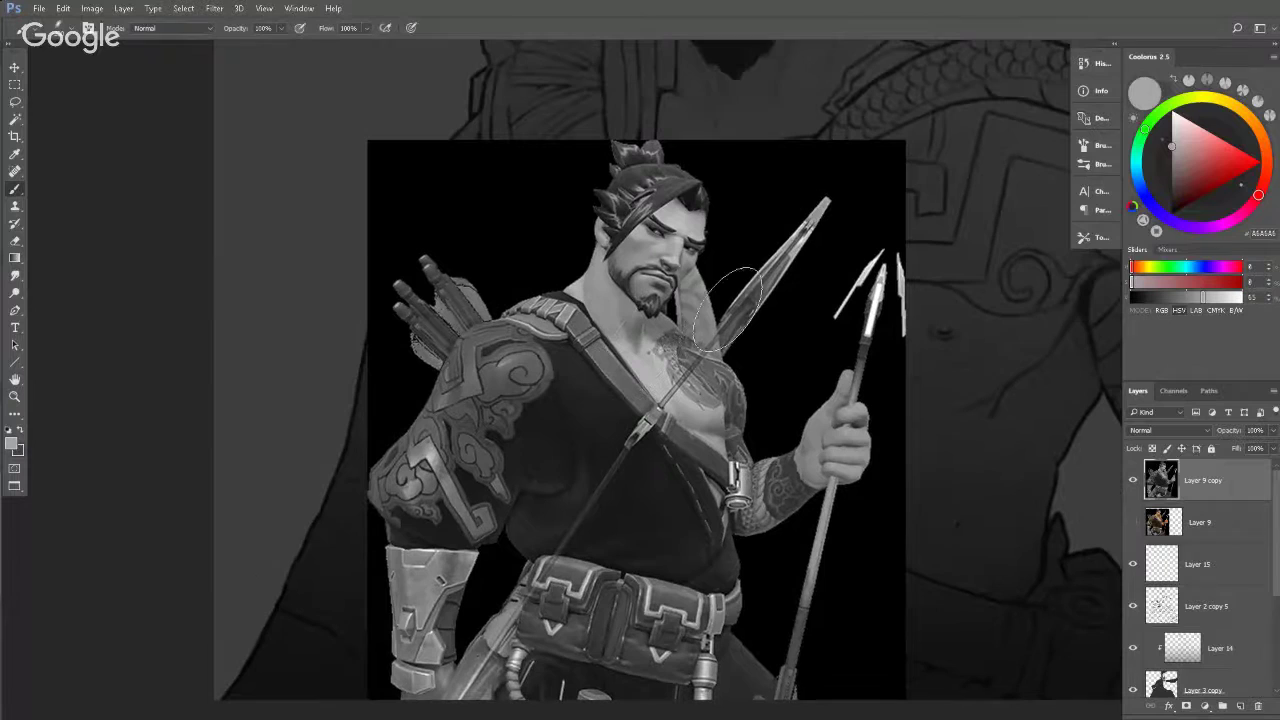
click(548, 240)
alt+click(592, 400)
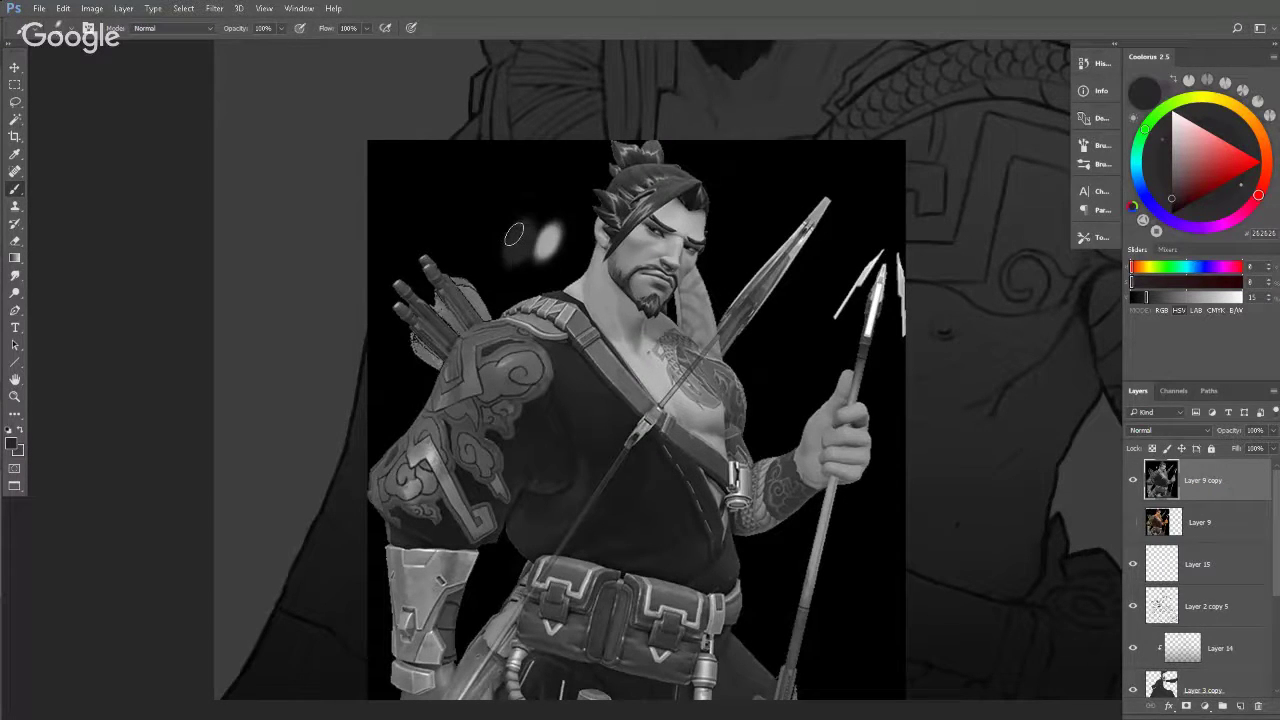
drag(515, 238, 515, 242)
key(alt)
Hide the greyscale reference and select Layer 14 again with the face and chest in view.
click(1133, 480)
mouse_move(895, 346)
mouse_down()
mouse_move(816, 371)
mouse_move(766, 481)
mouse_up()
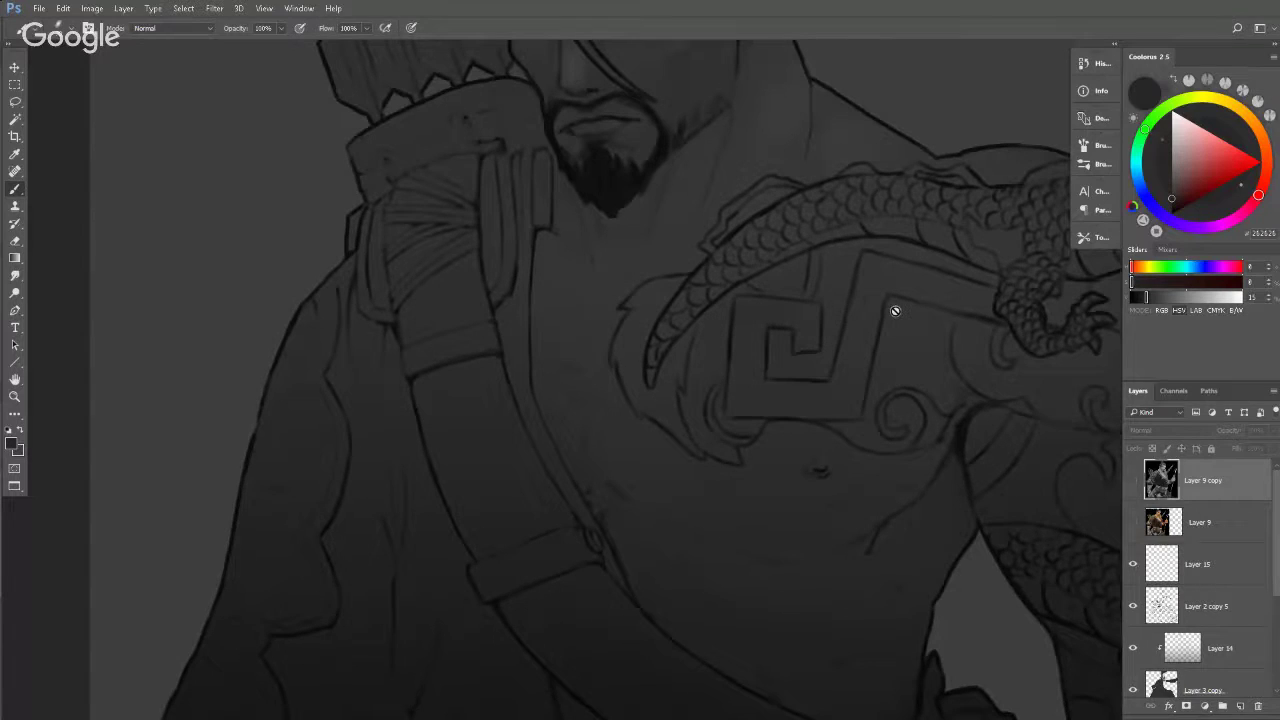
click(1177, 653)
drag(786, 209, 808, 408)
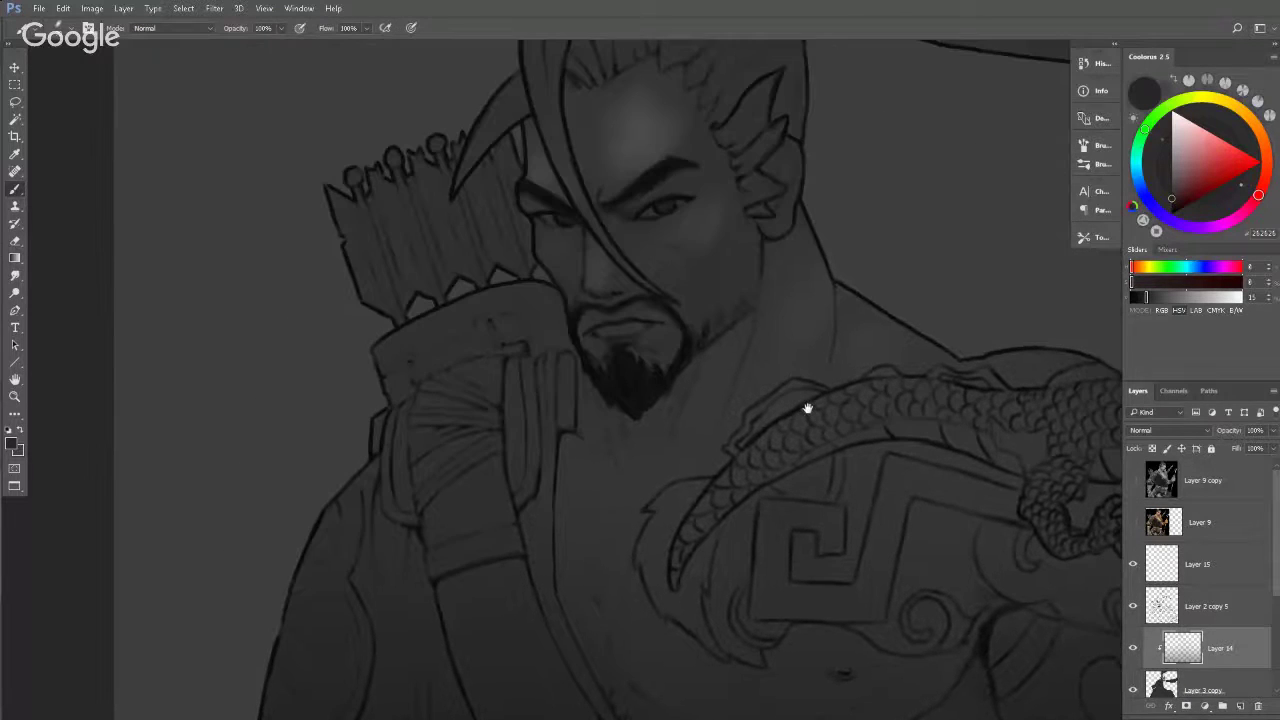
Set the brush colour to a mid grey at 42% brightness and softly lighten the chest and head with a larger brush.
click(1163, 294)
drag(1161, 297, 1176, 297)
mouse_move(943, 380)
mouse_down()
mouse_move(763, 223)
mouse_move(743, 263)
mouse_up()
key(ctrl+z)
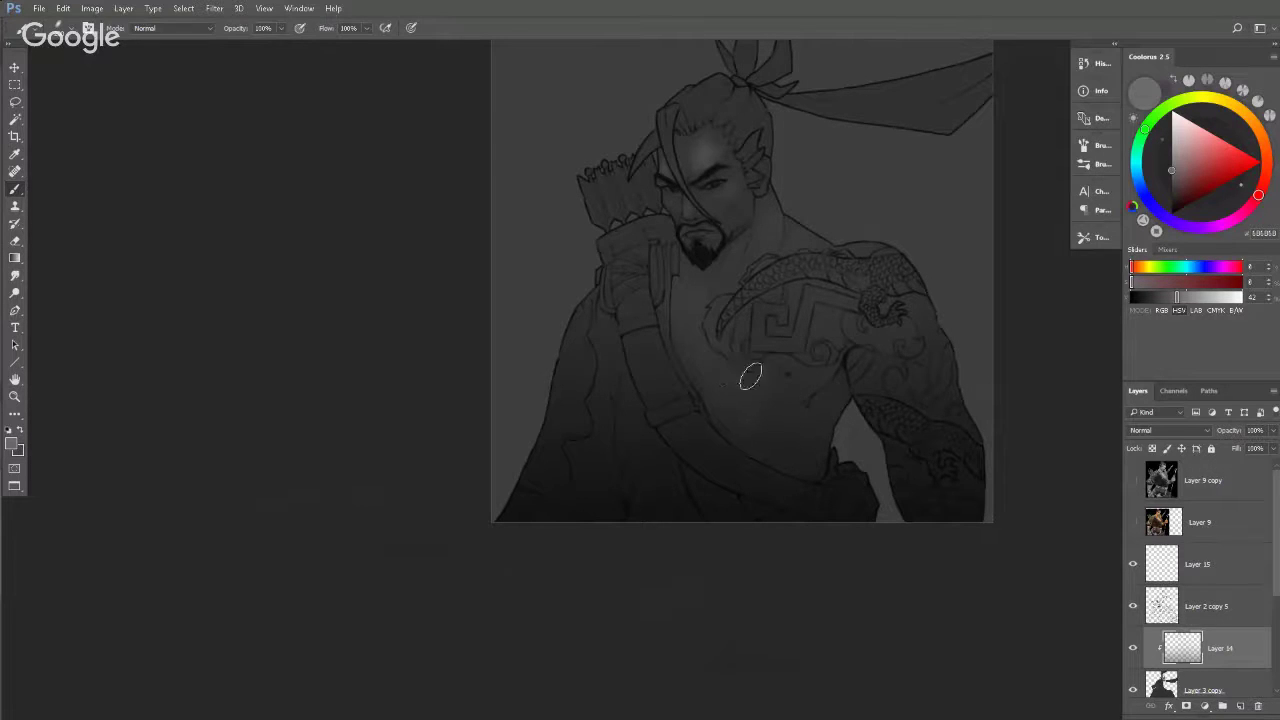
key(bracketright)
key(bracketright)
key(bracketright)
key(bracketright)
mouse_move(725, 186)
mouse_down()
mouse_move(700, 191)
mouse_move(685, 173)
mouse_up()
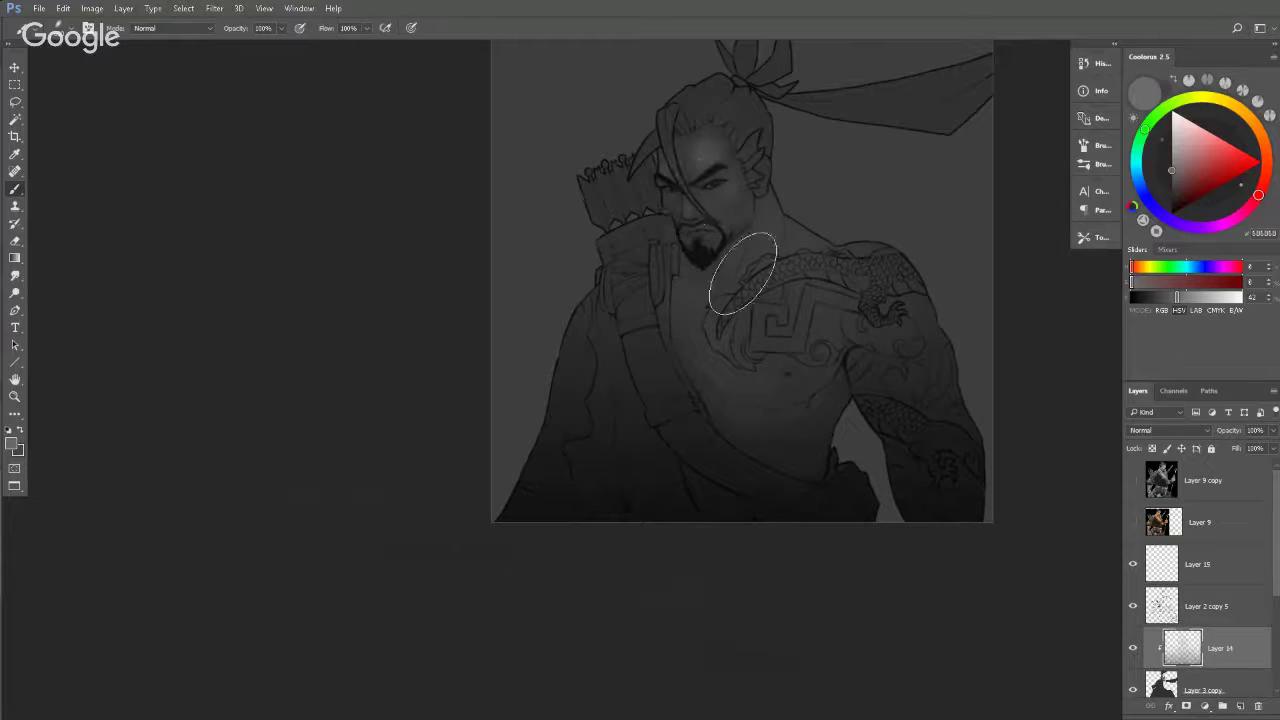
Reduce the brush size and softly lighten the forehead and the side of the face.
key(bracketleft)
key(bracketleft)
key(bracketleft)
key(bracketleft)
drag(698, 158, 732, 170)
Sample the dark clothing grey, keep a near-black at 12% brightness, and view the wrapped arm up close.
drag(1172, 175, 1171, 190)
key(alt)
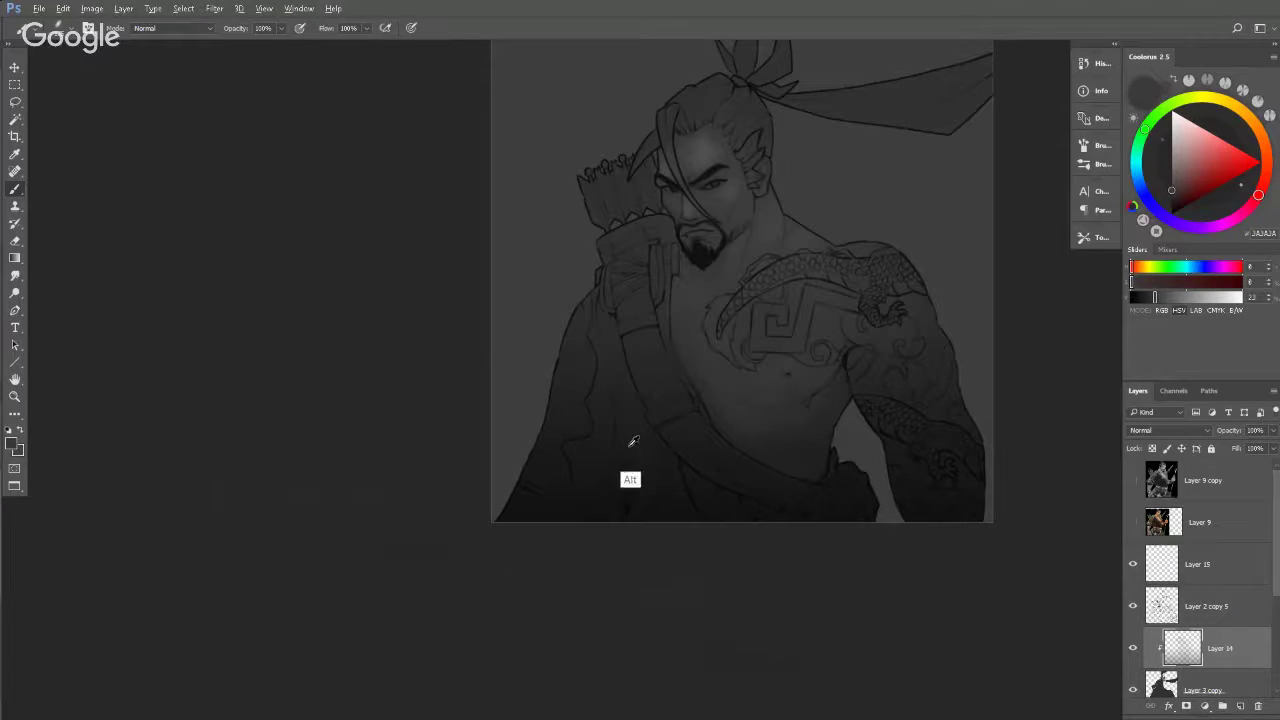
alt+click(634, 441)
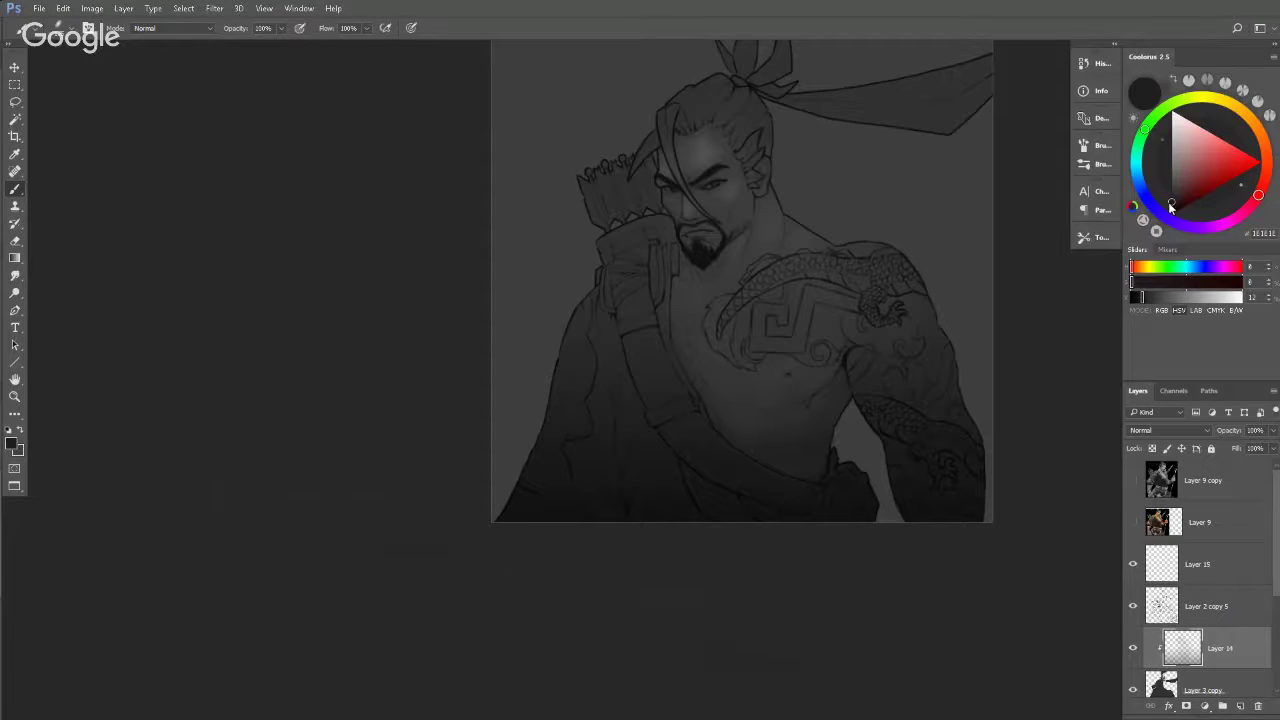
drag(1170, 205, 1162, 204)
key(z)
click(628, 372)
key(b)
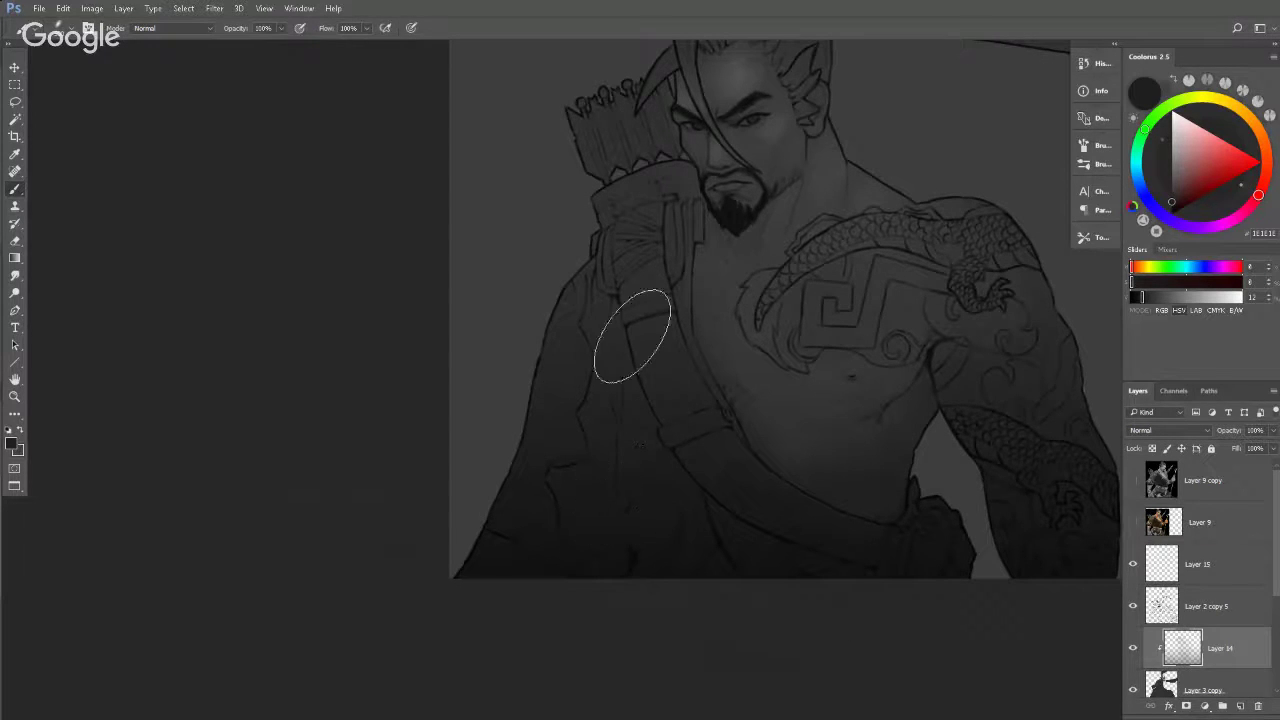
Try to darken the archer's wrapped forearm and glove with a smaller brush.
key(bracketleft)
key(bracketleft)
key(bracketleft)
mouse_move(643, 245)
mouse_down()
mouse_move(646, 220)
mouse_move(656, 338)
mouse_up()
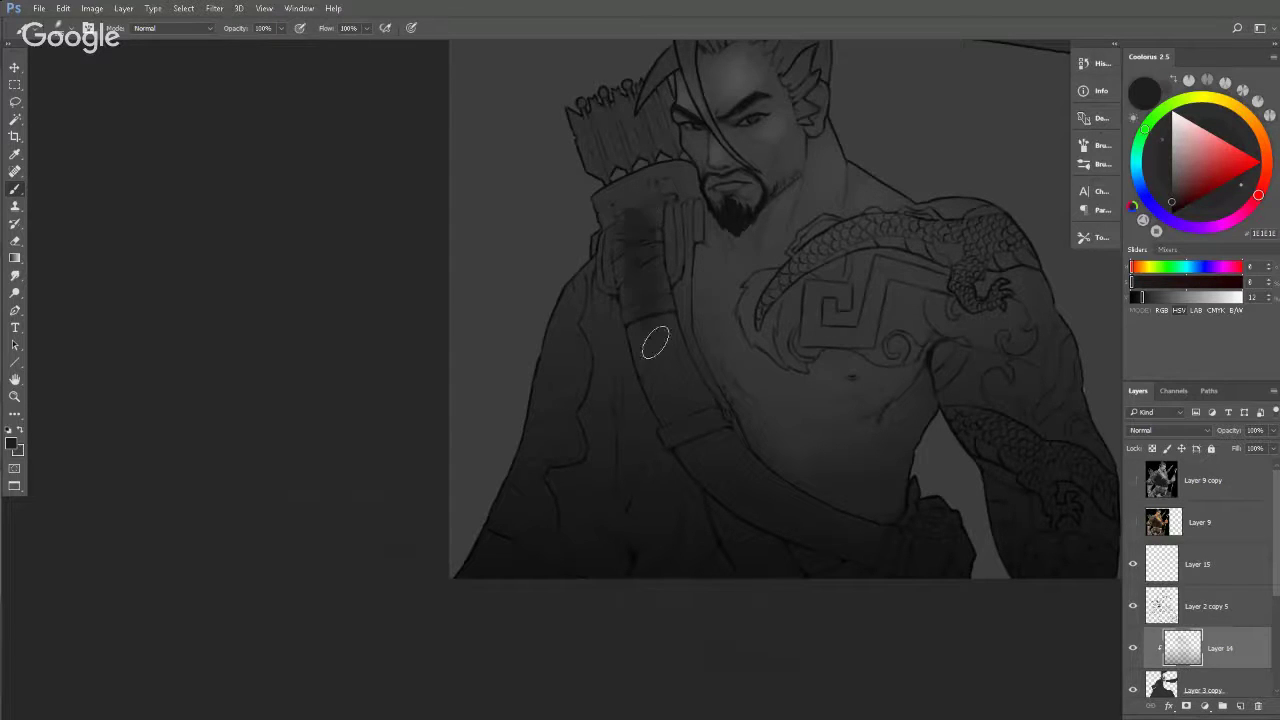
key(ctrl+z)
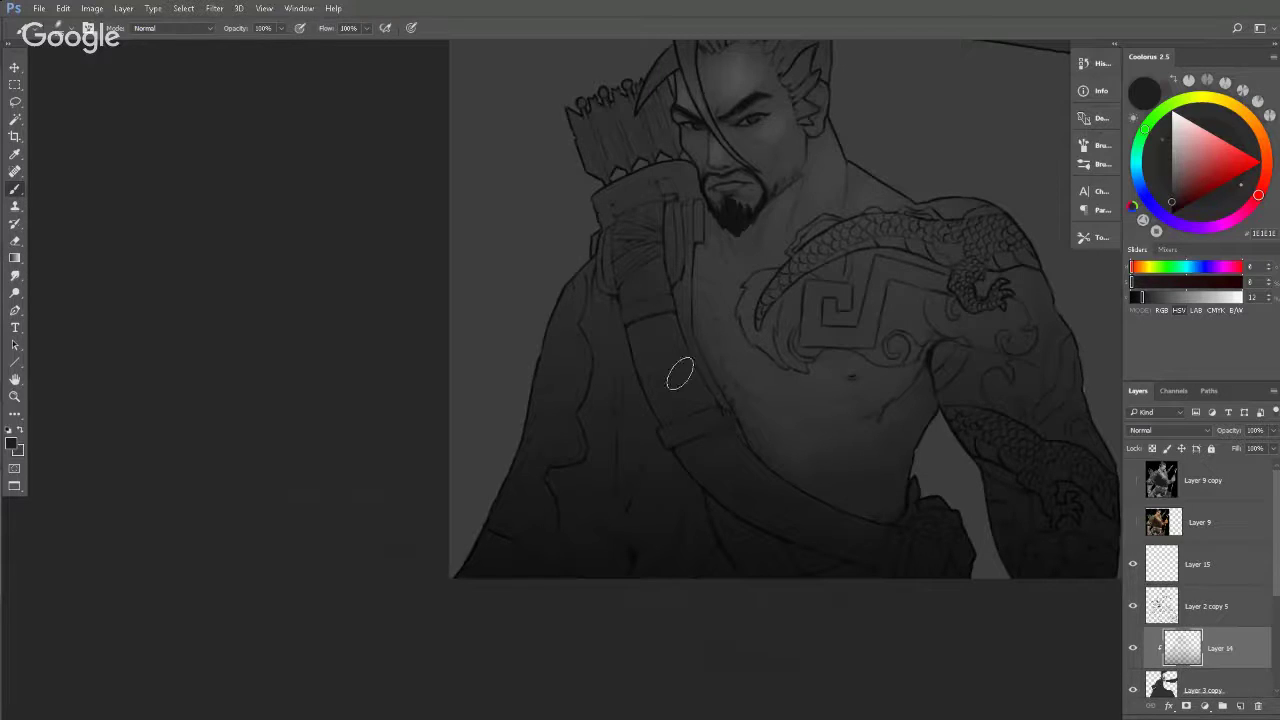
Darken the glove cuff, the wrist wrappings and the gaps between the arrows with a finer dark brush.
key([)
key([)
key([)
key([)
key([)
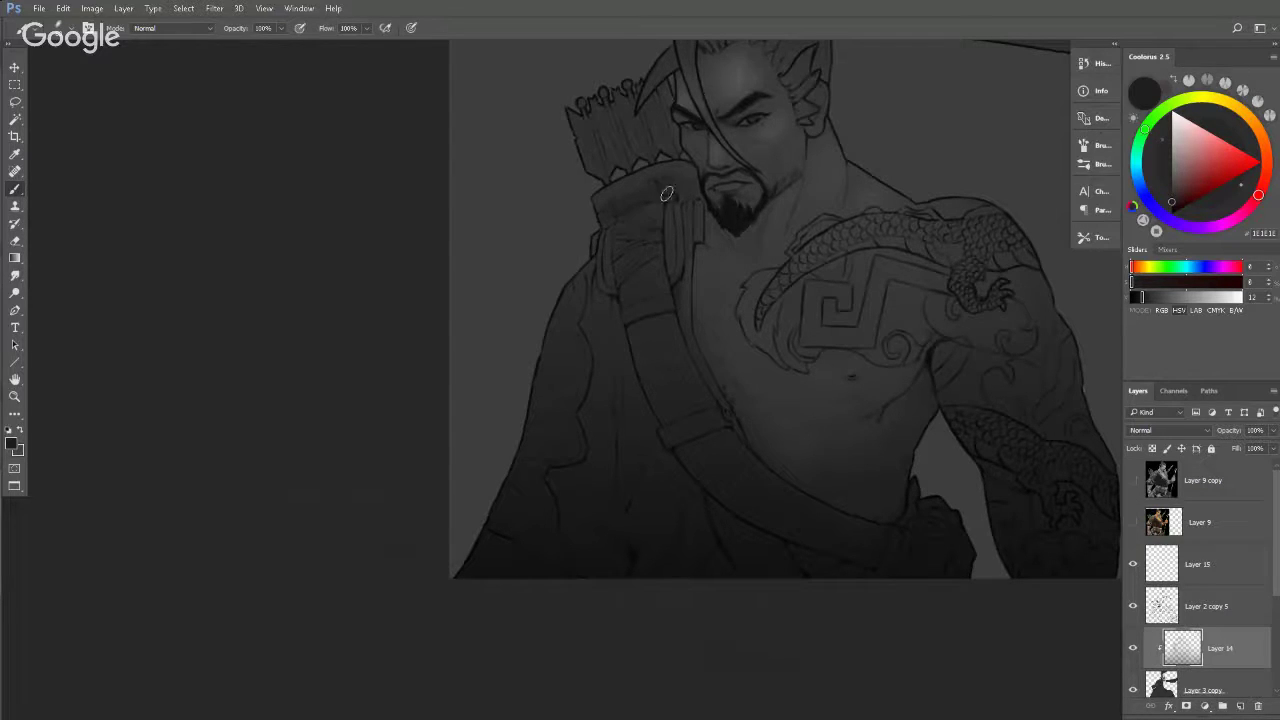
drag(686, 179, 716, 284)
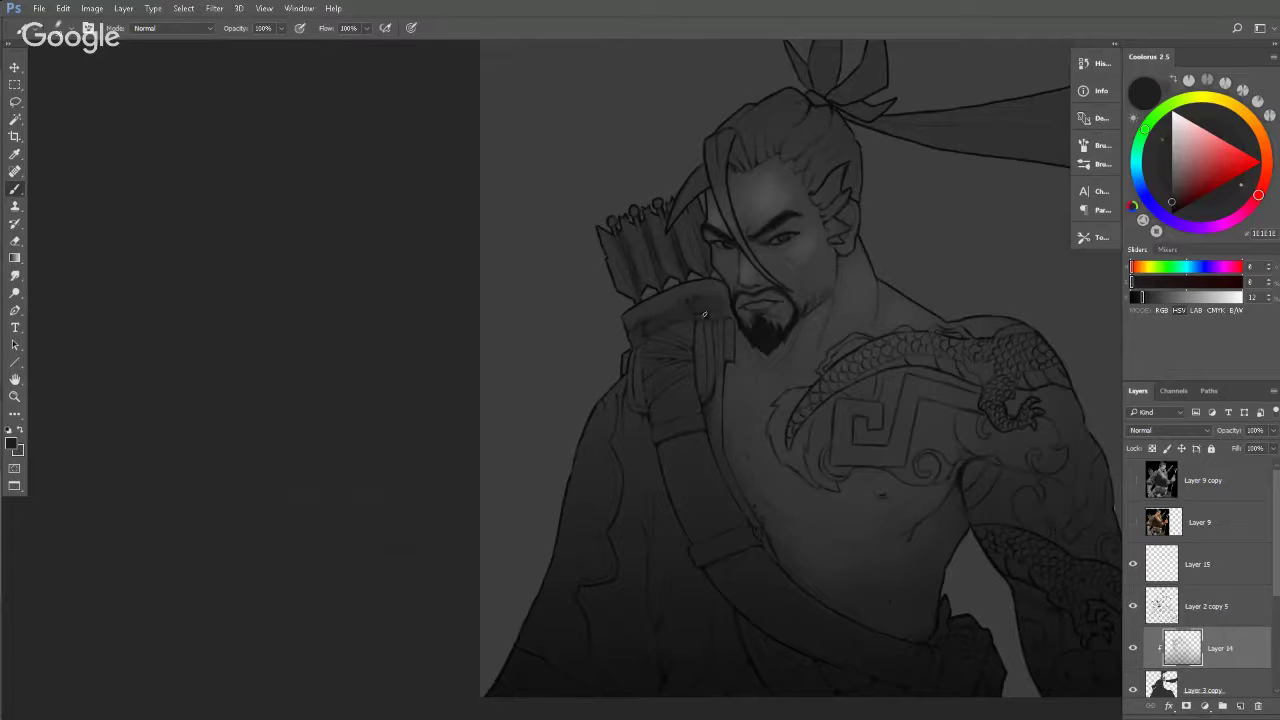
mouse_move(692, 300)
mouse_down()
mouse_move(706, 315)
mouse_move(696, 299)
mouse_move(686, 317)
mouse_move(641, 328)
mouse_move(638, 349)
mouse_move(654, 329)
mouse_up()
Paint the hair dark around the ear, along the hairline and up through the topknot strands.
drag(795, 170, 707, 277)
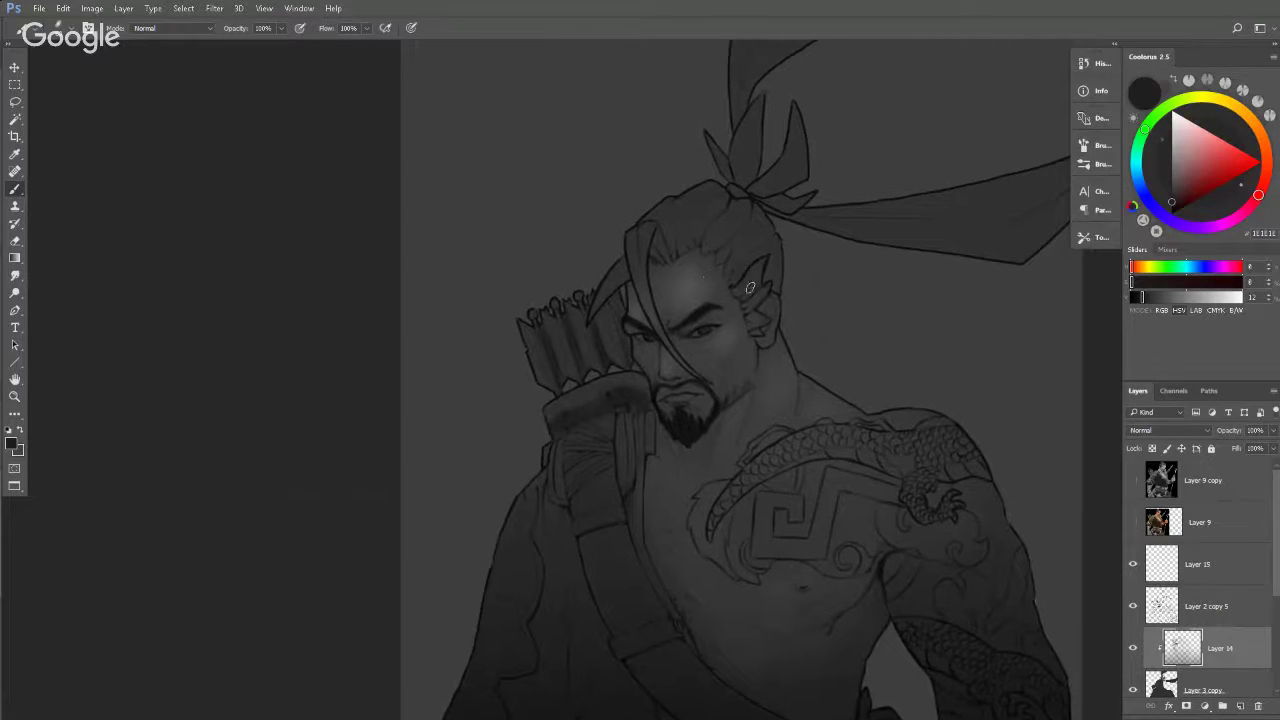
drag(758, 325, 757, 331)
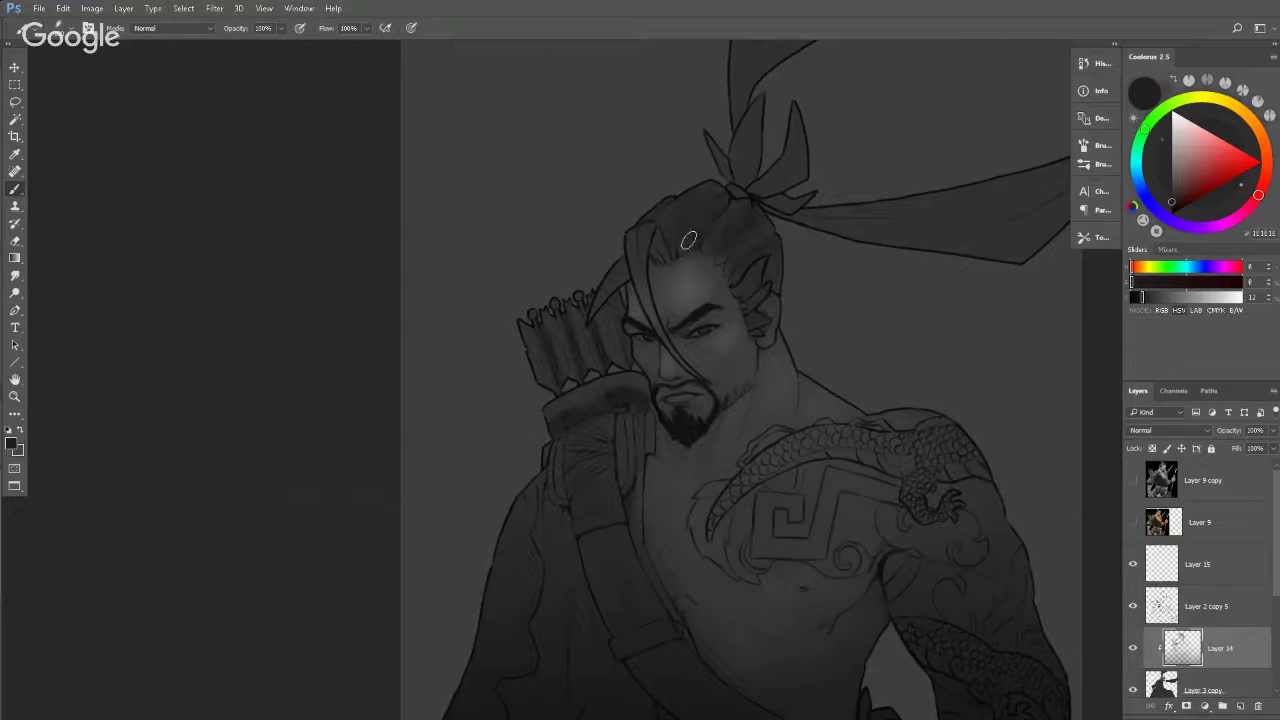
drag(673, 272, 689, 247)
key(bracketleft)
key(bracketleft)
key(bracketleft)
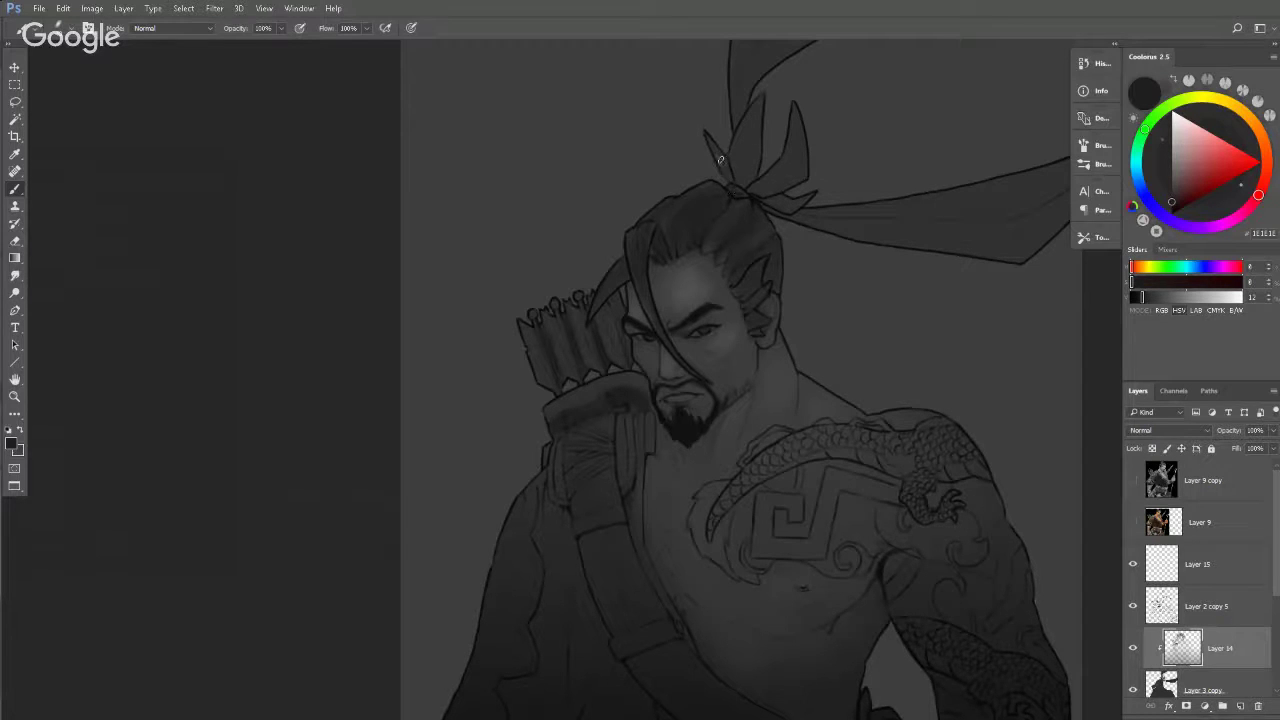
drag(763, 169, 745, 218)
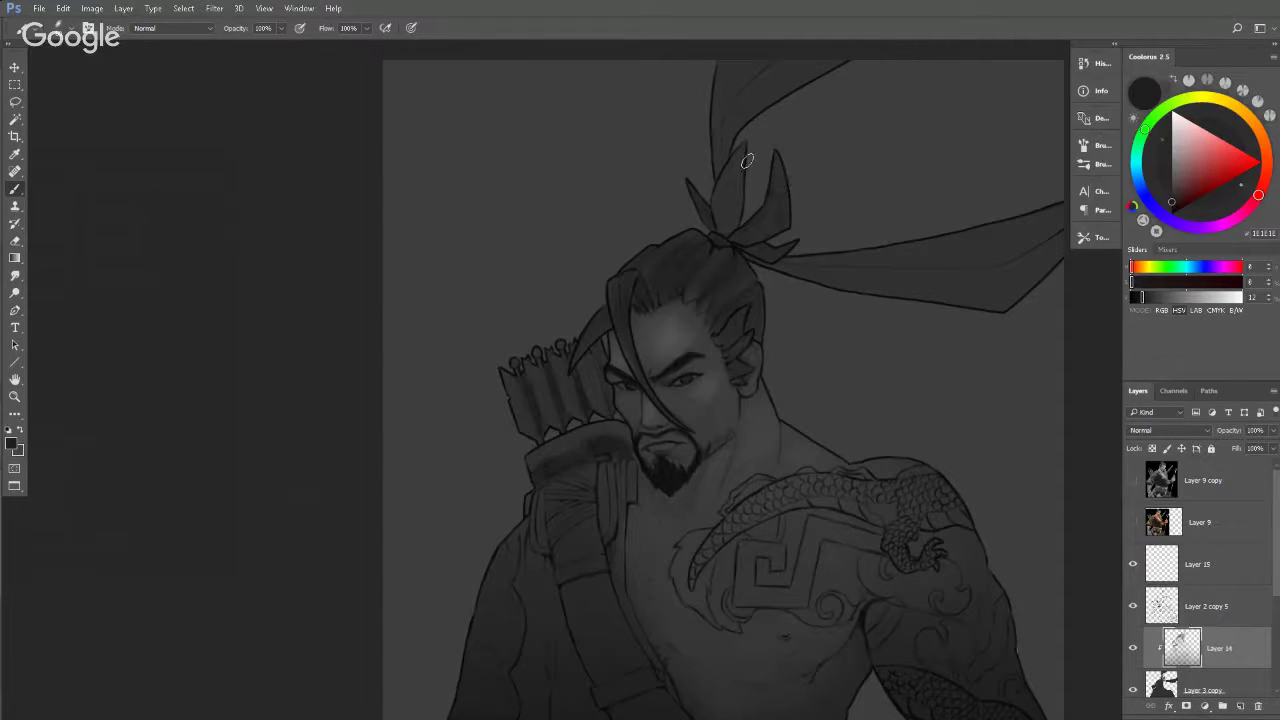
drag(732, 177, 743, 139)
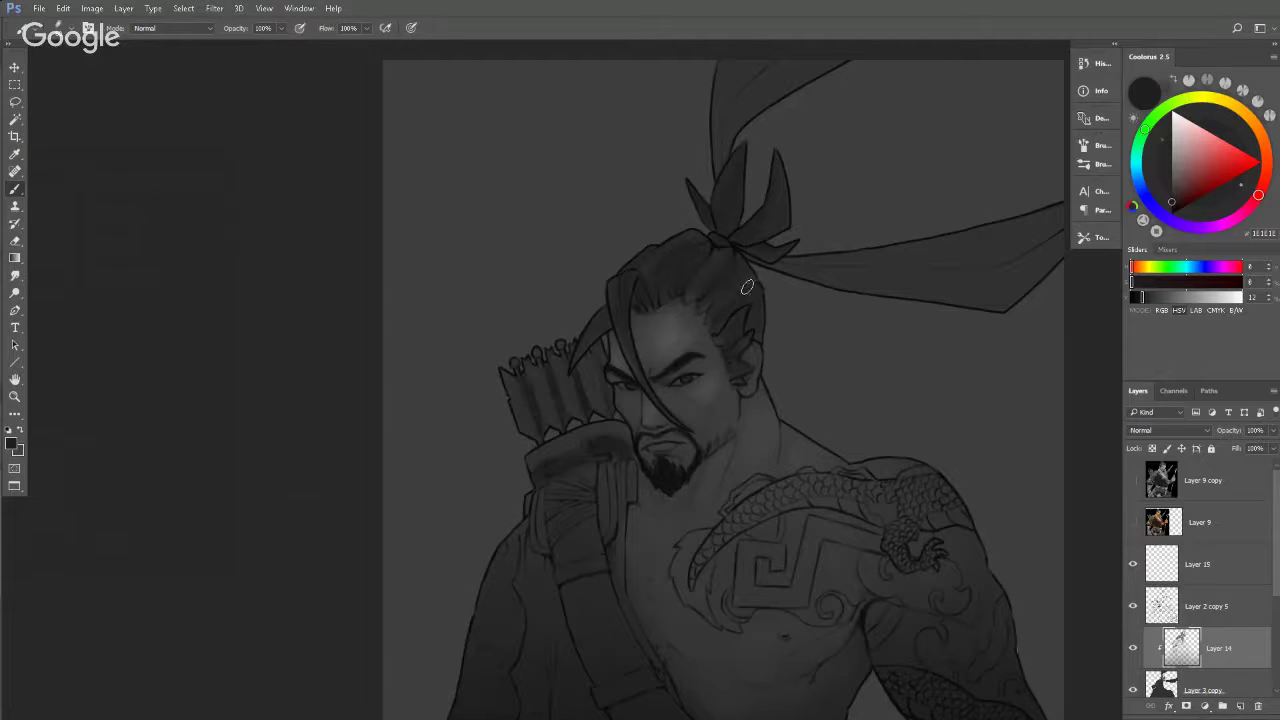
Refine the dark shading around the face and the glove cuff with the same dark grey.
key(5)
mouse_move(673, 451)
mouse_down()
mouse_move(700, 366)
mouse_move(772, 252)
mouse_move(695, 392)
mouse_up()
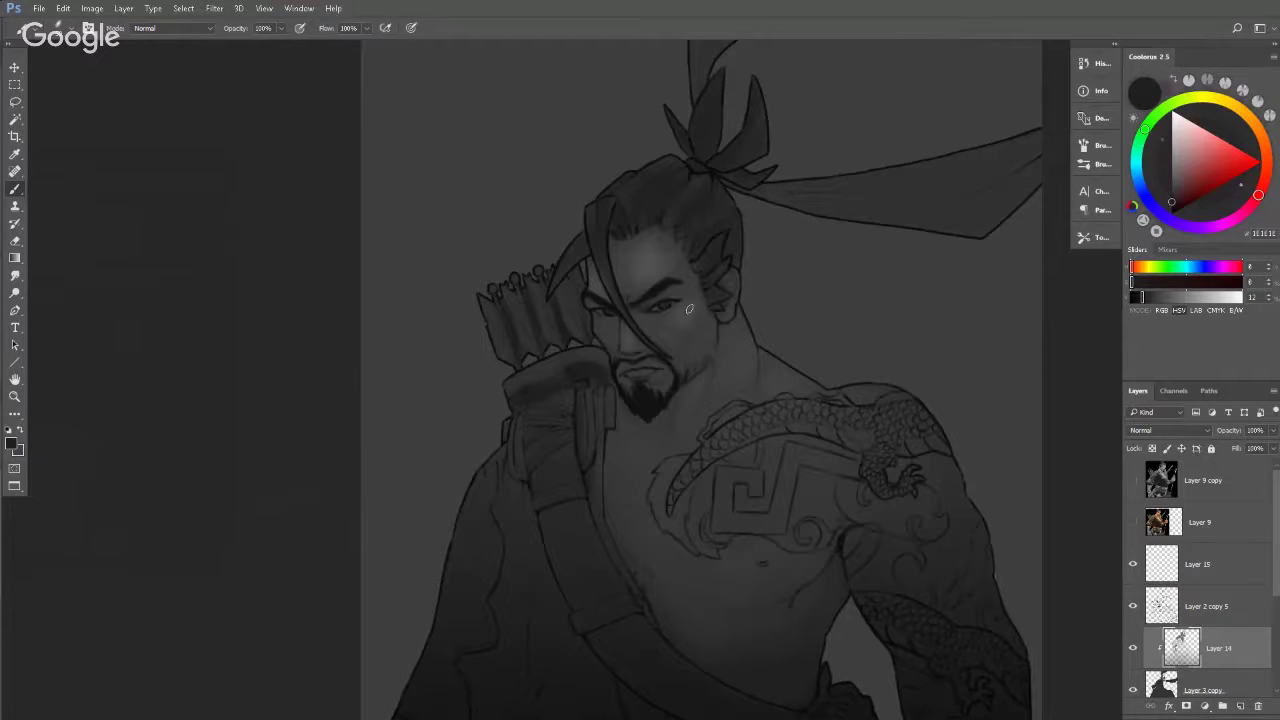
mouse_move(767, 220)
mouse_down()
mouse_move(753, 262)
mouse_move(783, 209)
mouse_up()
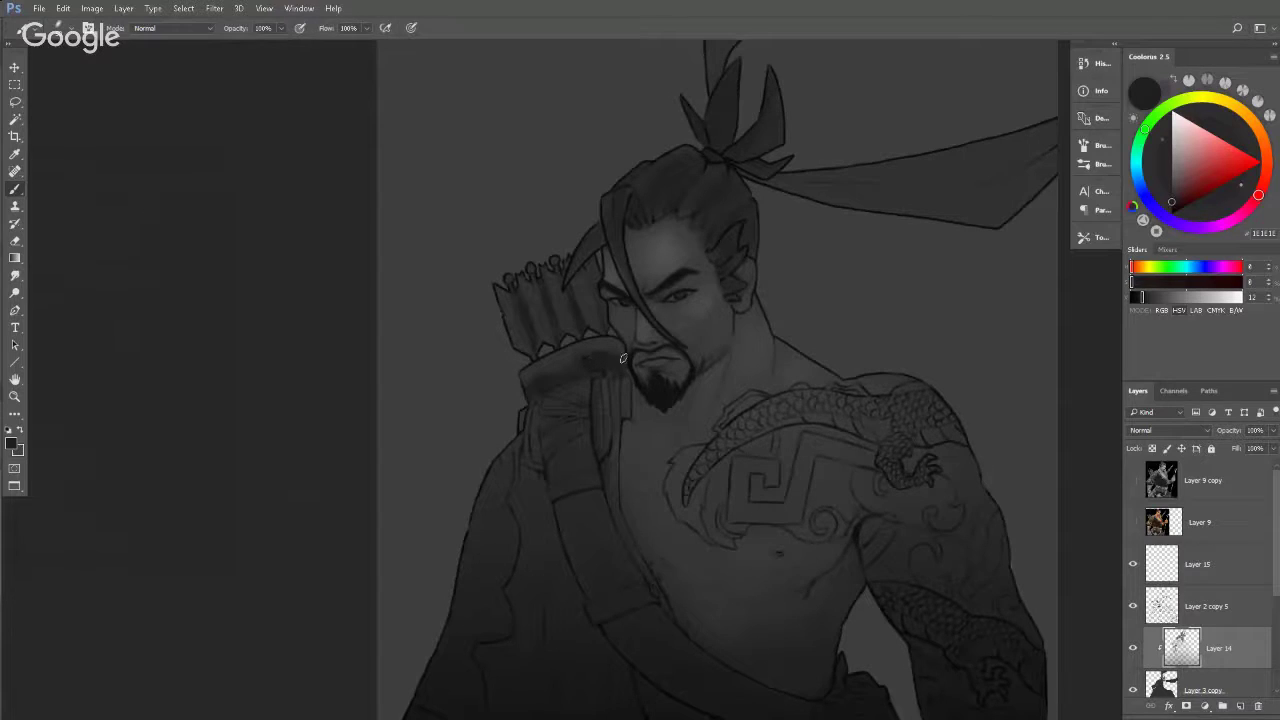
drag(697, 363, 636, 456)
drag(776, 314, 662, 444)
mouse_move(574, 500)
mouse_down()
mouse_move(766, 326)
mouse_move(798, 274)
mouse_move(774, 321)
mouse_up()
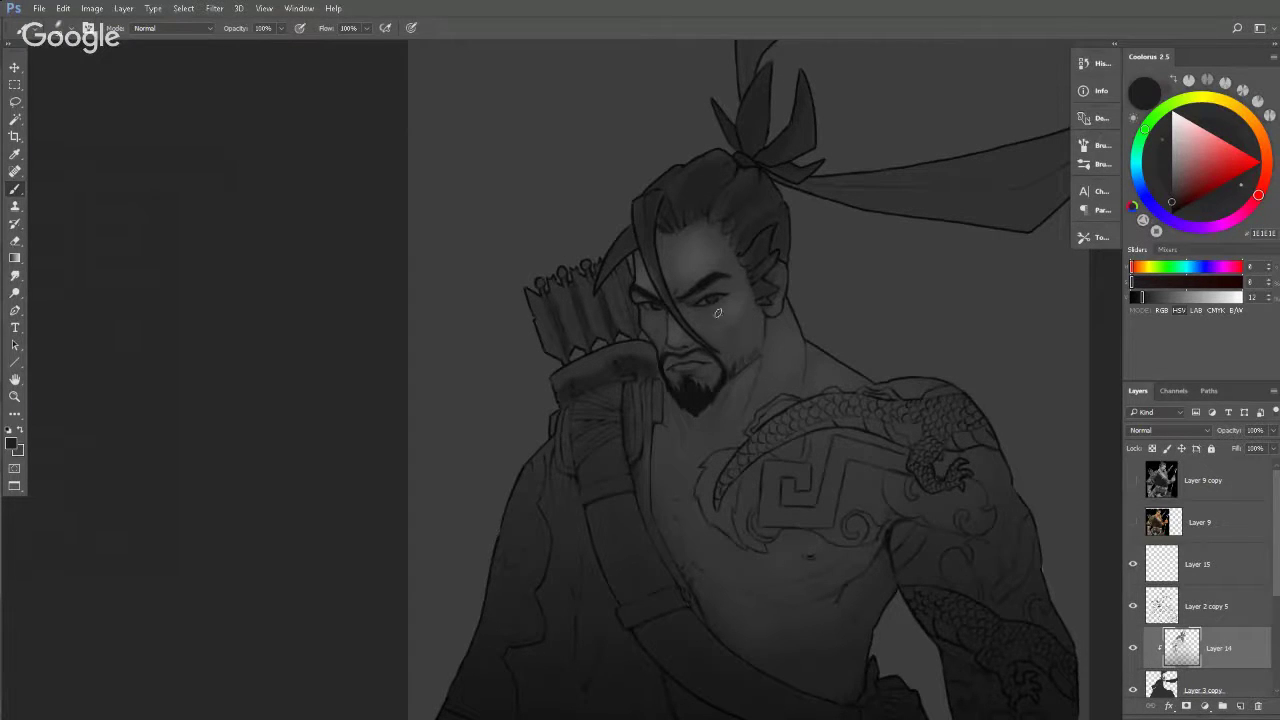
drag(614, 366, 646, 365)
Darken the straps and folds beside the glove using near-black greys, undoing a stroke and resampling the tone from the tattooed shoulder.
key(ctrl+space)
drag(794, 252, 745, 266)
key(b)
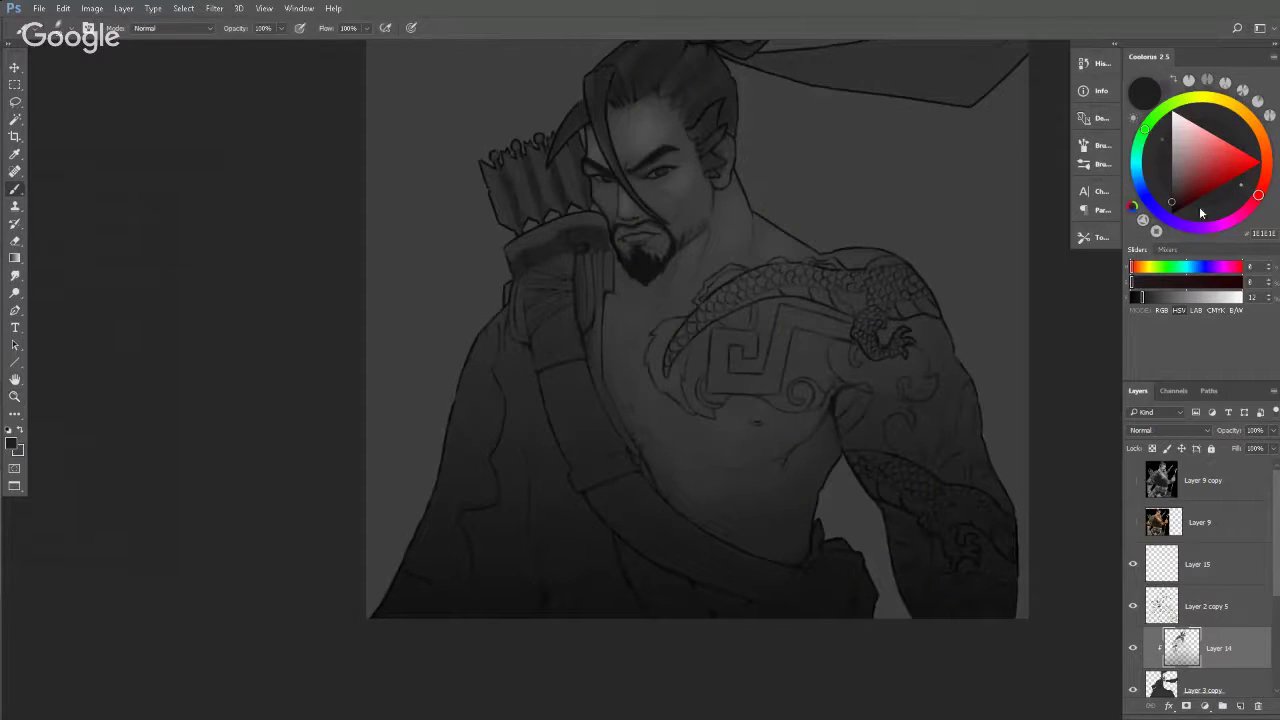
drag(1169, 203, 1163, 206)
drag(608, 295, 601, 320)
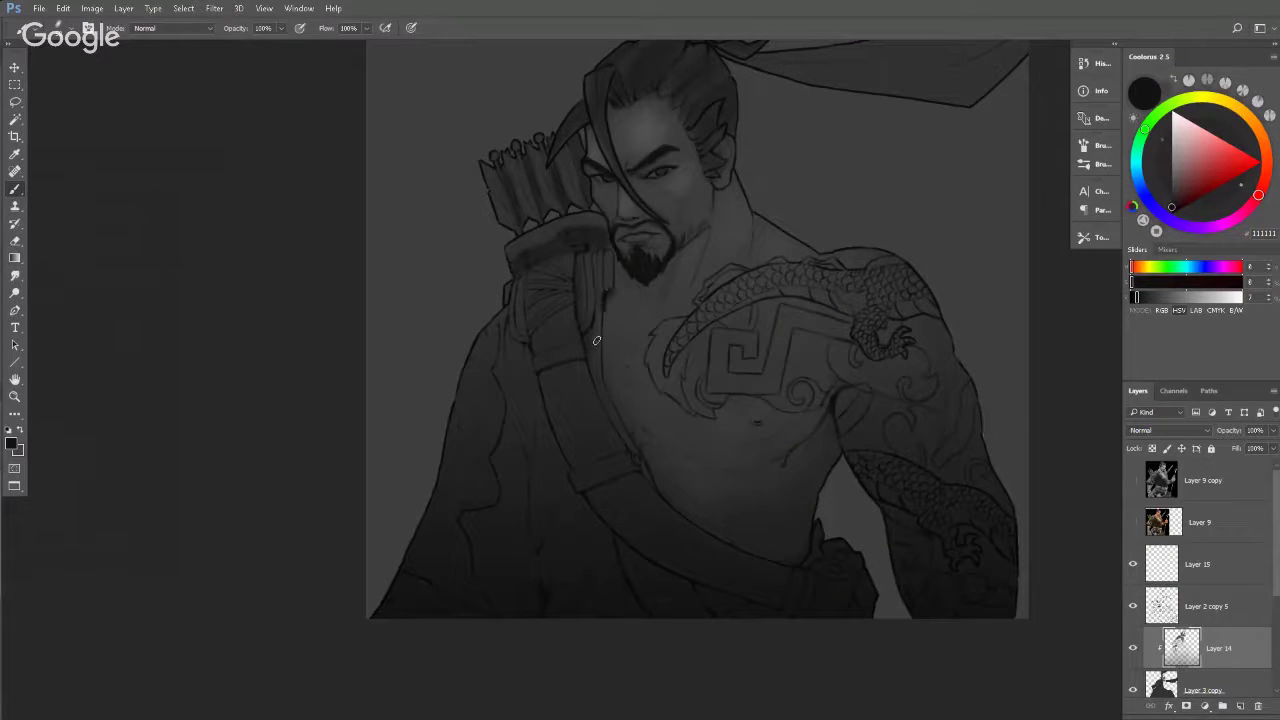
key(ctrl+alt+z)
alt+click(930, 284)
drag(621, 370, 641, 362)
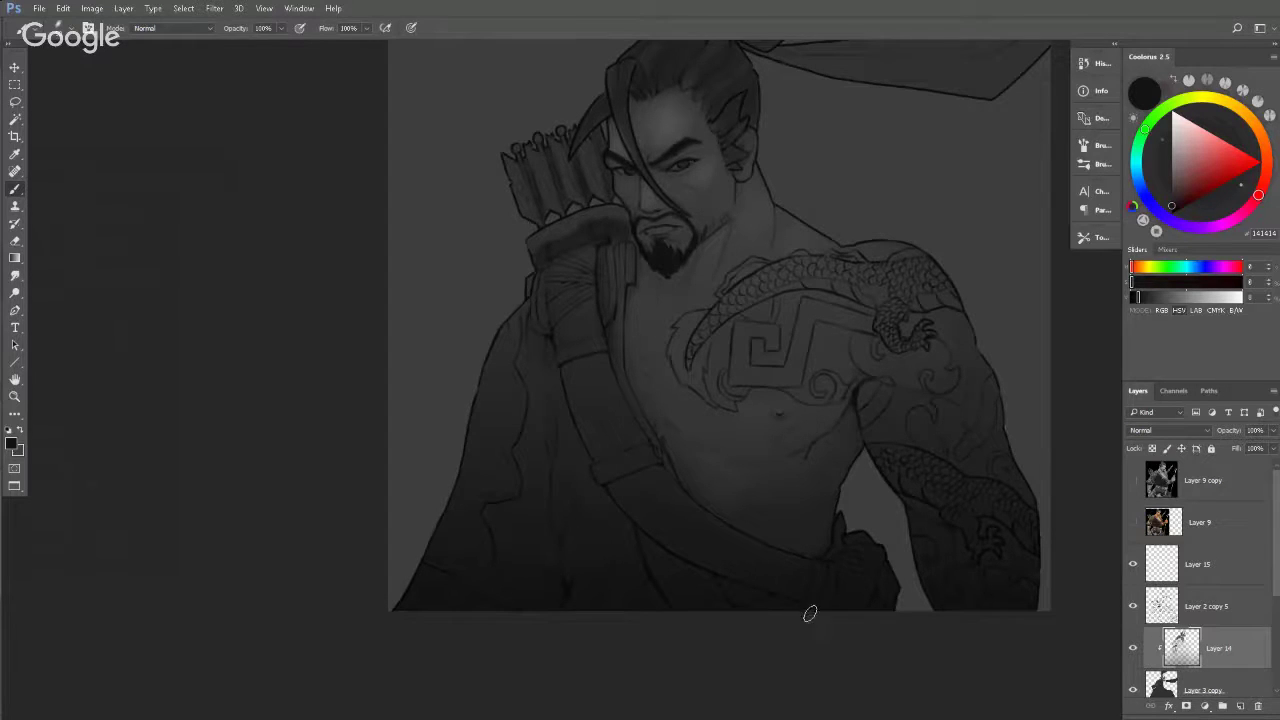
drag(846, 564, 808, 560)
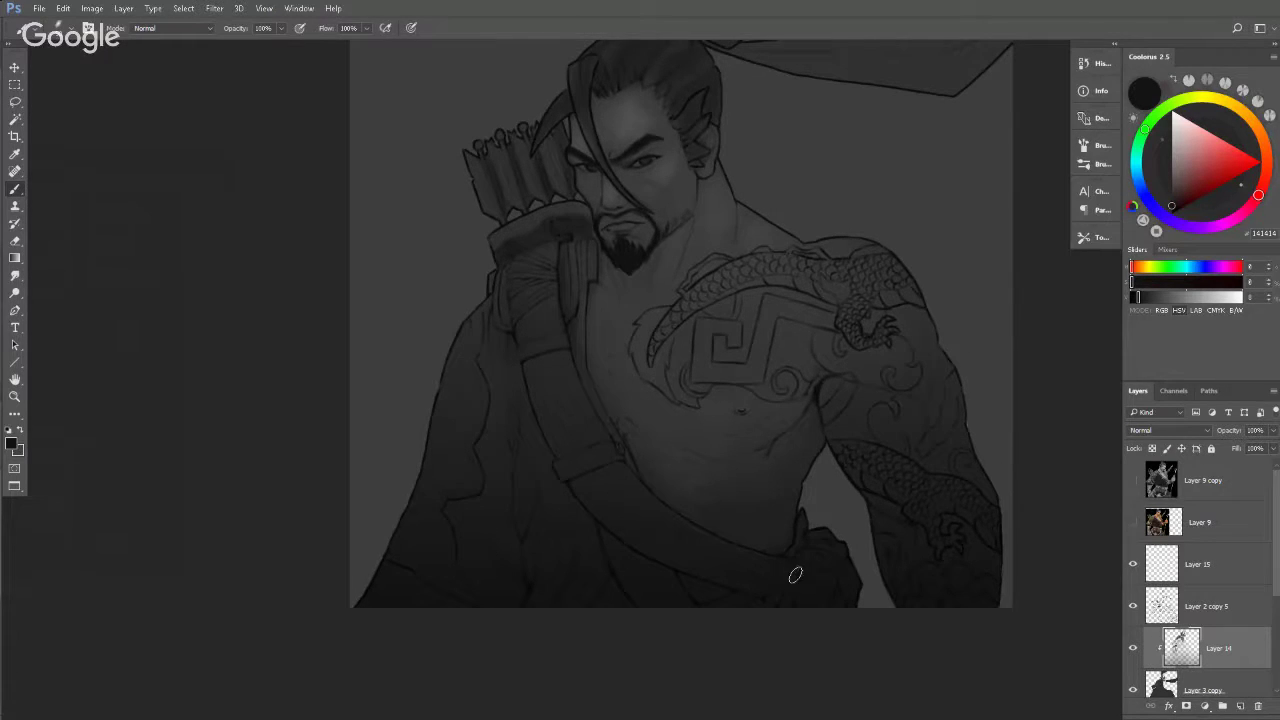
Paint a soft light ring on the end of the cylinder at the belt using grey sampled from the chest.
alt+click(728, 292)
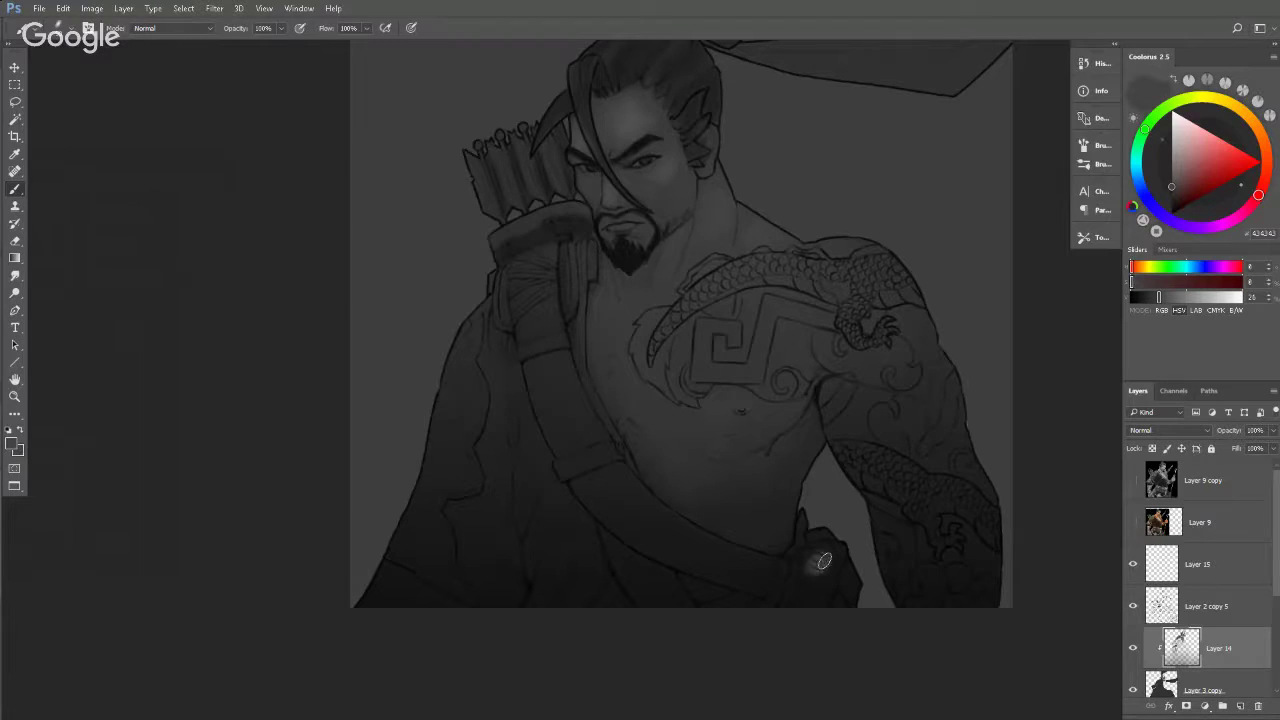
key(ctrl+alt+z)
mouse_move(829, 570)
mouse_down()
mouse_move(821, 550)
mouse_move(815, 588)
mouse_up()
alt+click(571, 325)
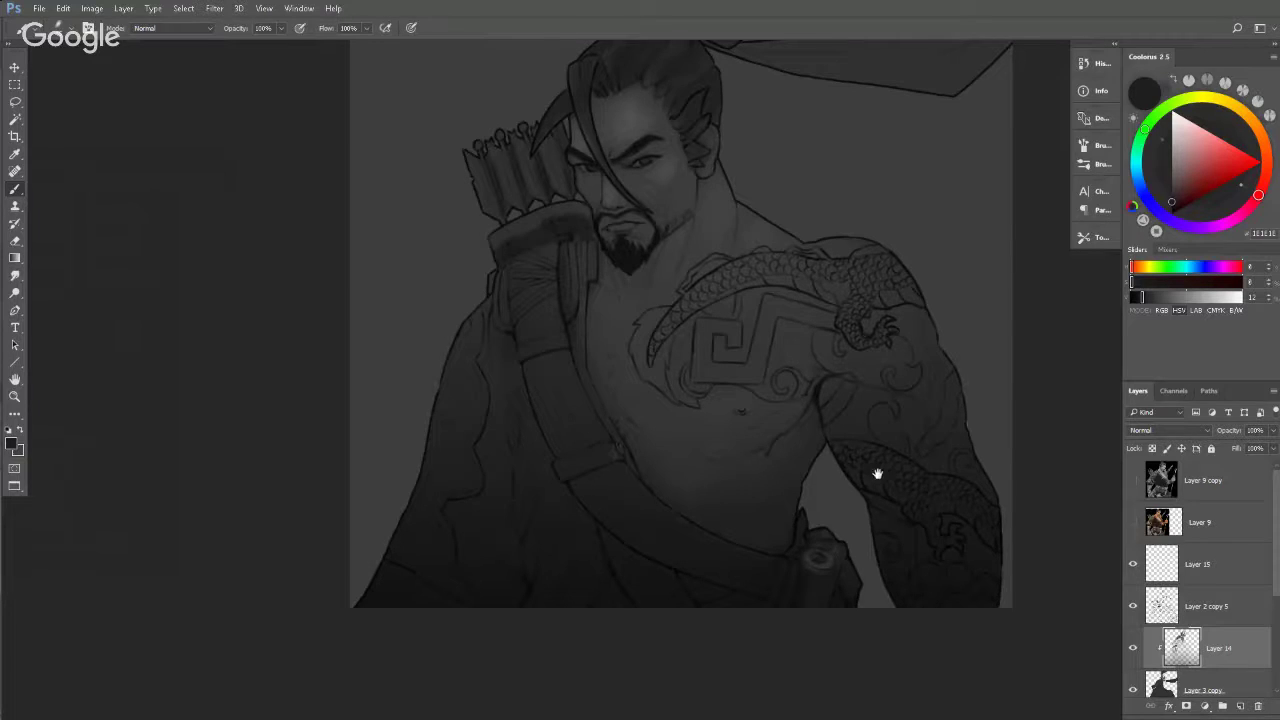
Lighten the narrow band across the diagonal strap with greys sampled from the belt cylinder.
drag(877, 473, 820, 405)
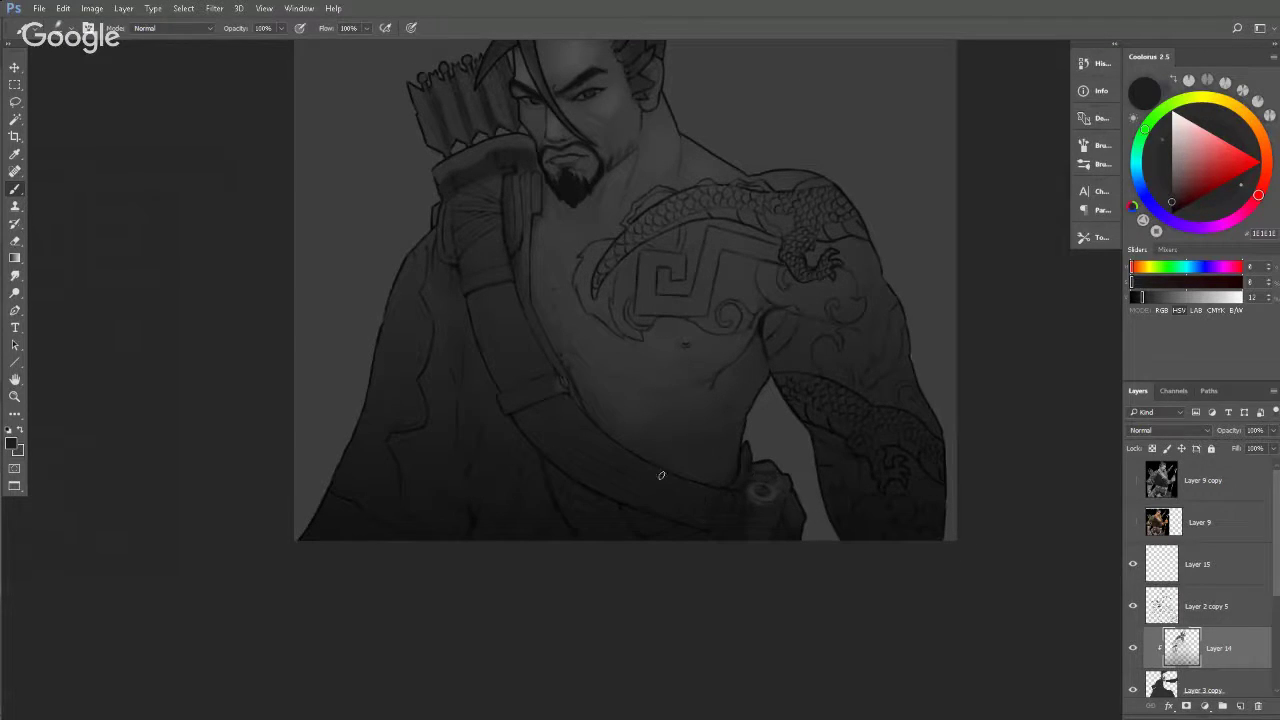
alt+click(770, 512)
drag(570, 300, 600, 391)
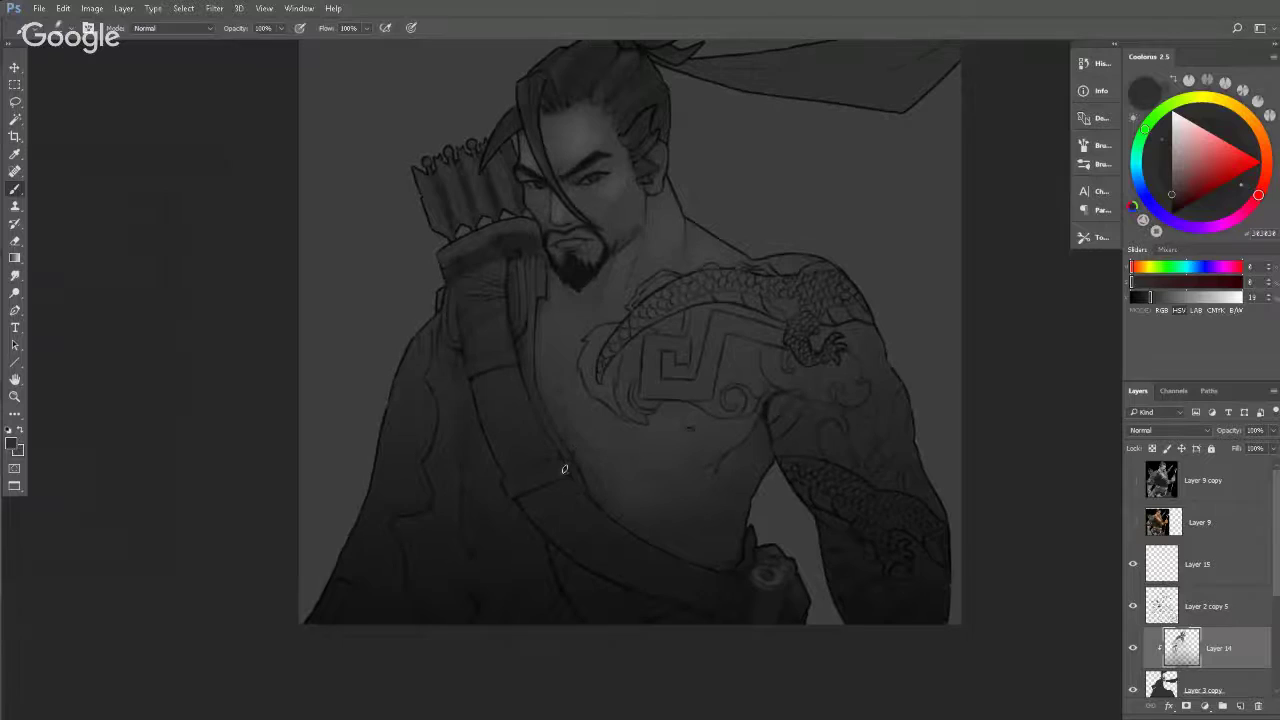
alt+click(779, 578)
drag(1171, 197, 1171, 182)
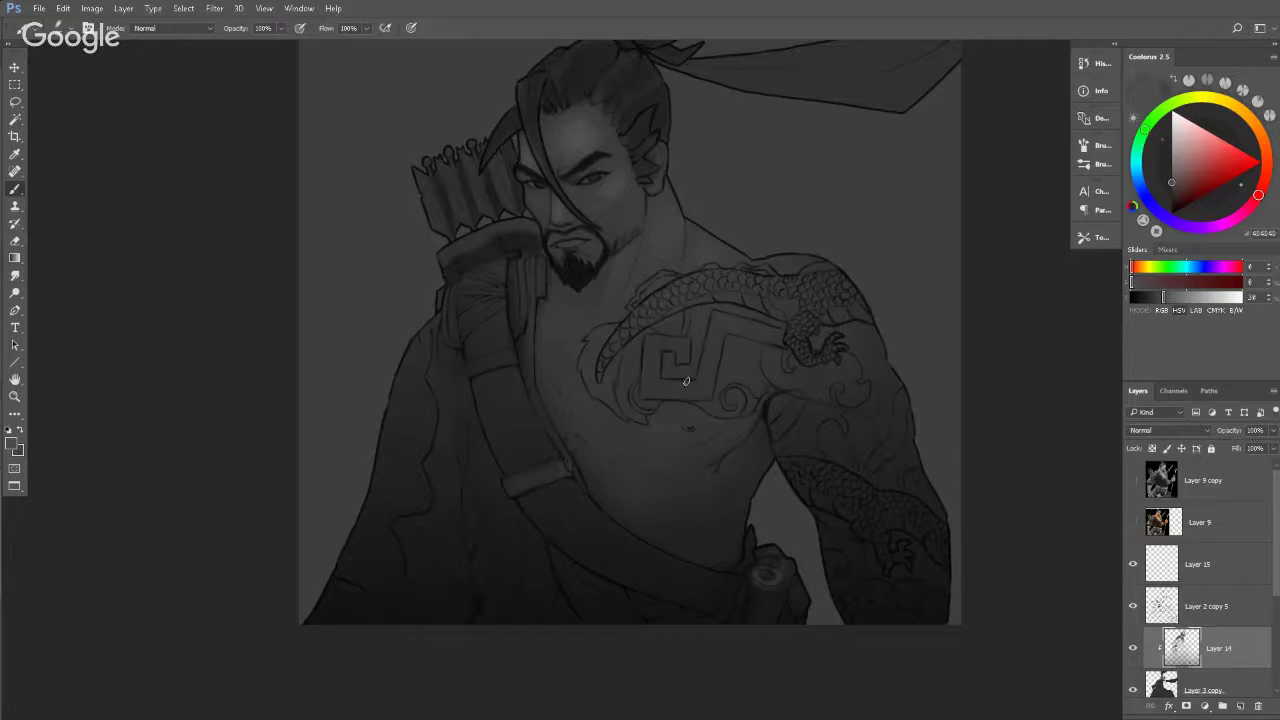
Enlarge the brush and set a lighter grey at 40% brightness for softly lifting the chest and shoulder.
key(bracketright)
key(bracketright)
key(bracketright)
key(bracketright)
key(bracketright)
key(bracketright)
click(1175, 297)
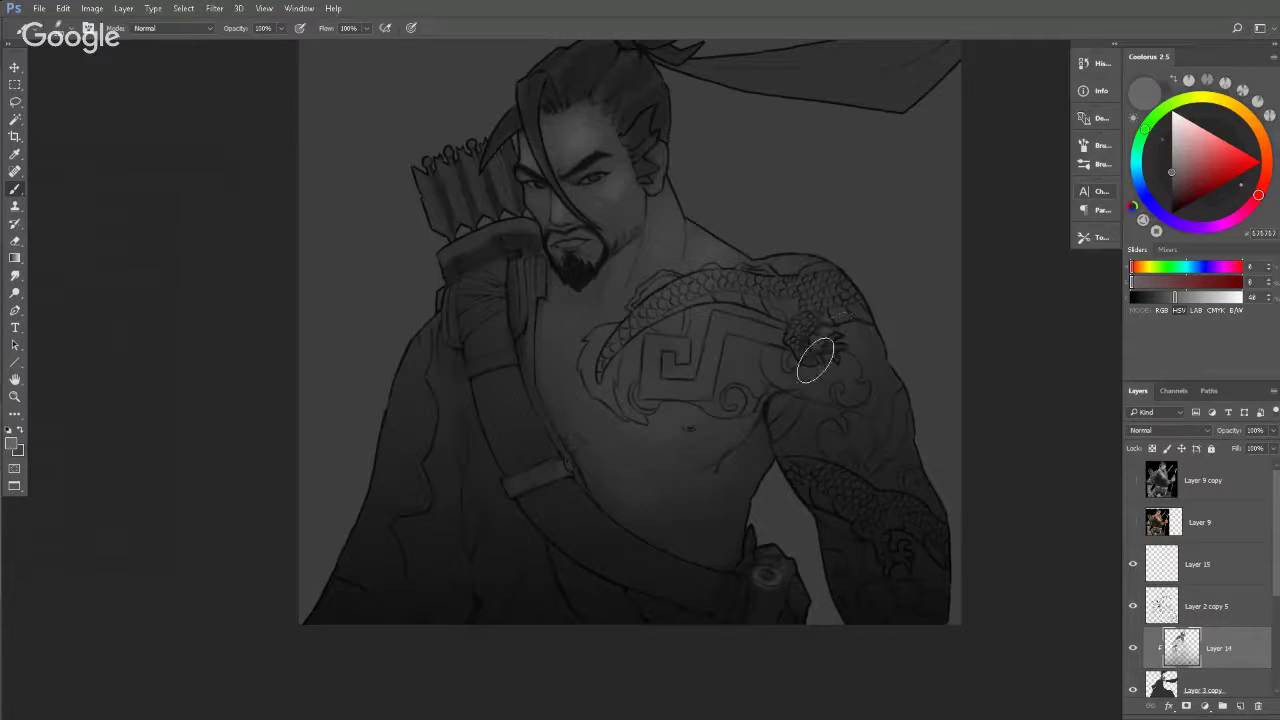
Add small soft highlights to the abdomen, cheek and neck and along the glove cuff's upper rim with a smaller brush.
key(bracketleft)
key(bracketleft)
key(bracketleft)
key(bracketleft)
key(z)
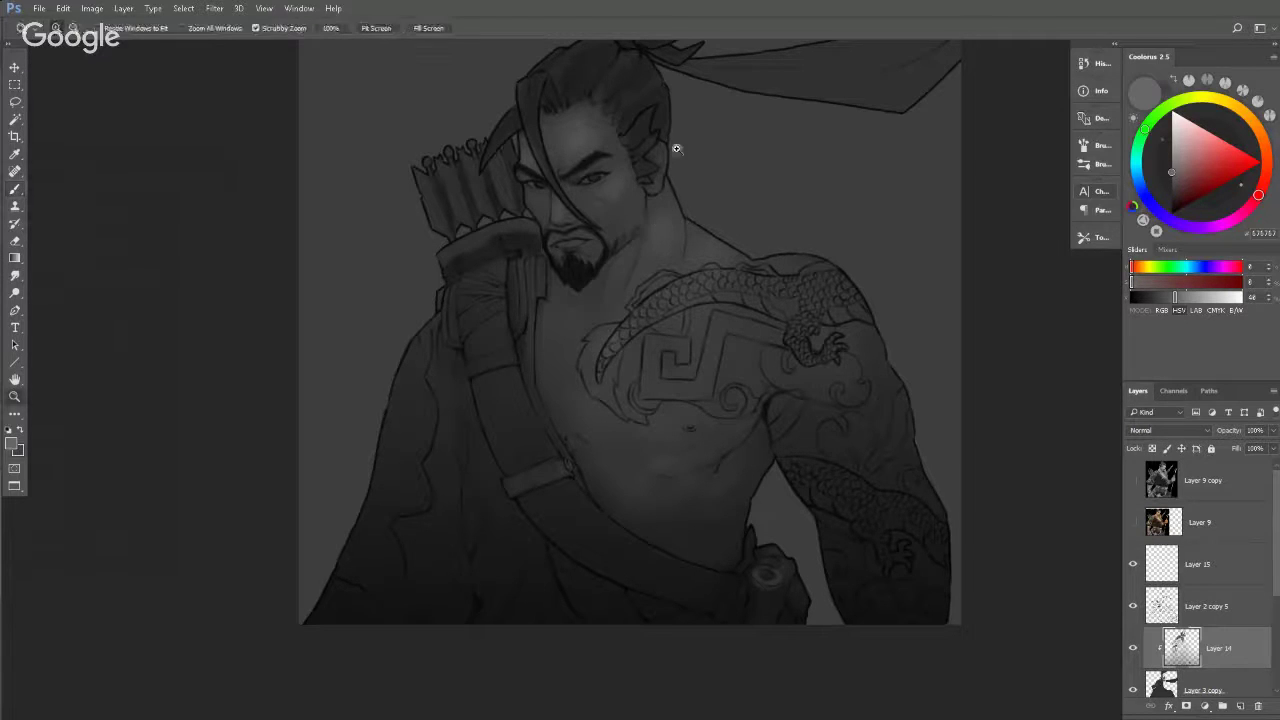
click(652, 145)
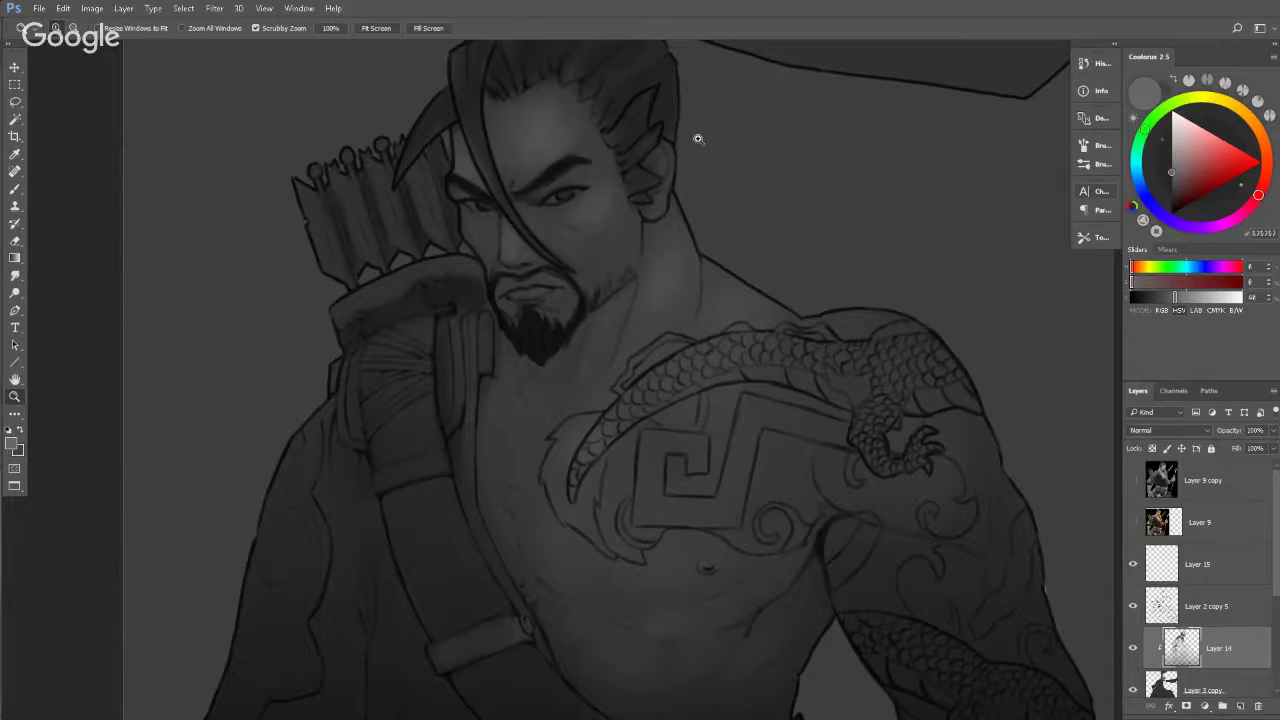
key(b)
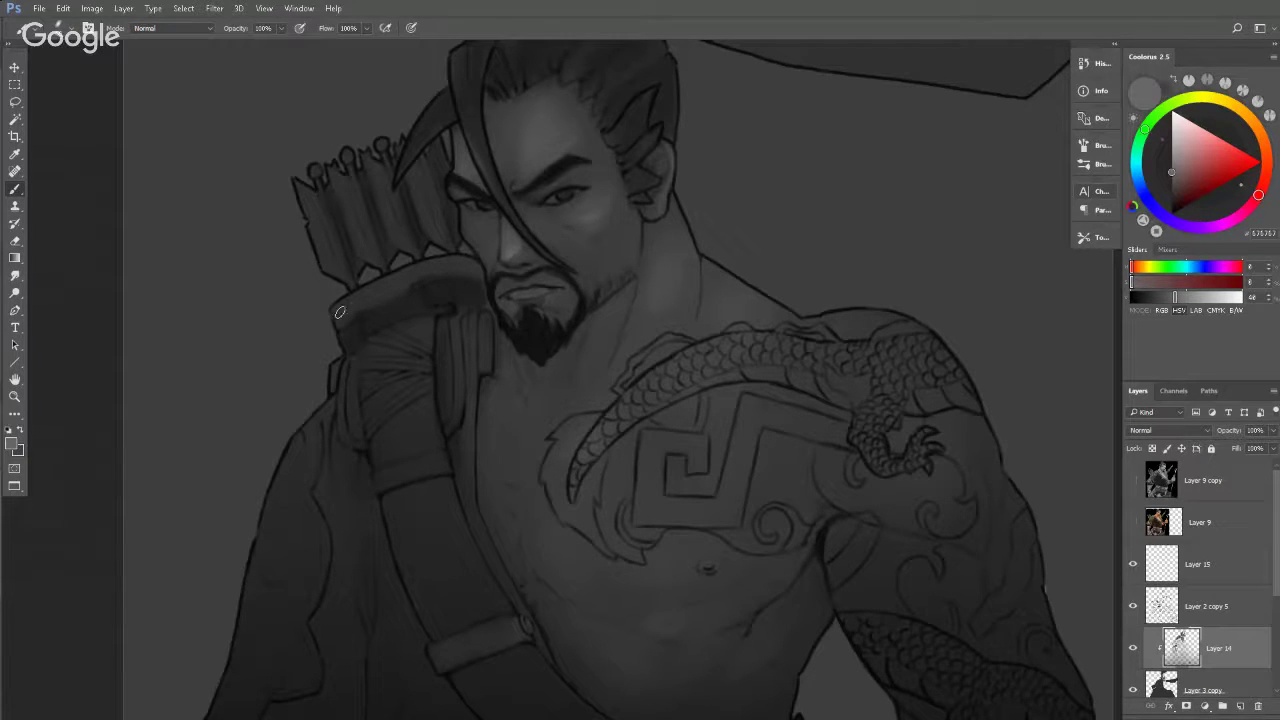
drag(336, 307, 398, 275)
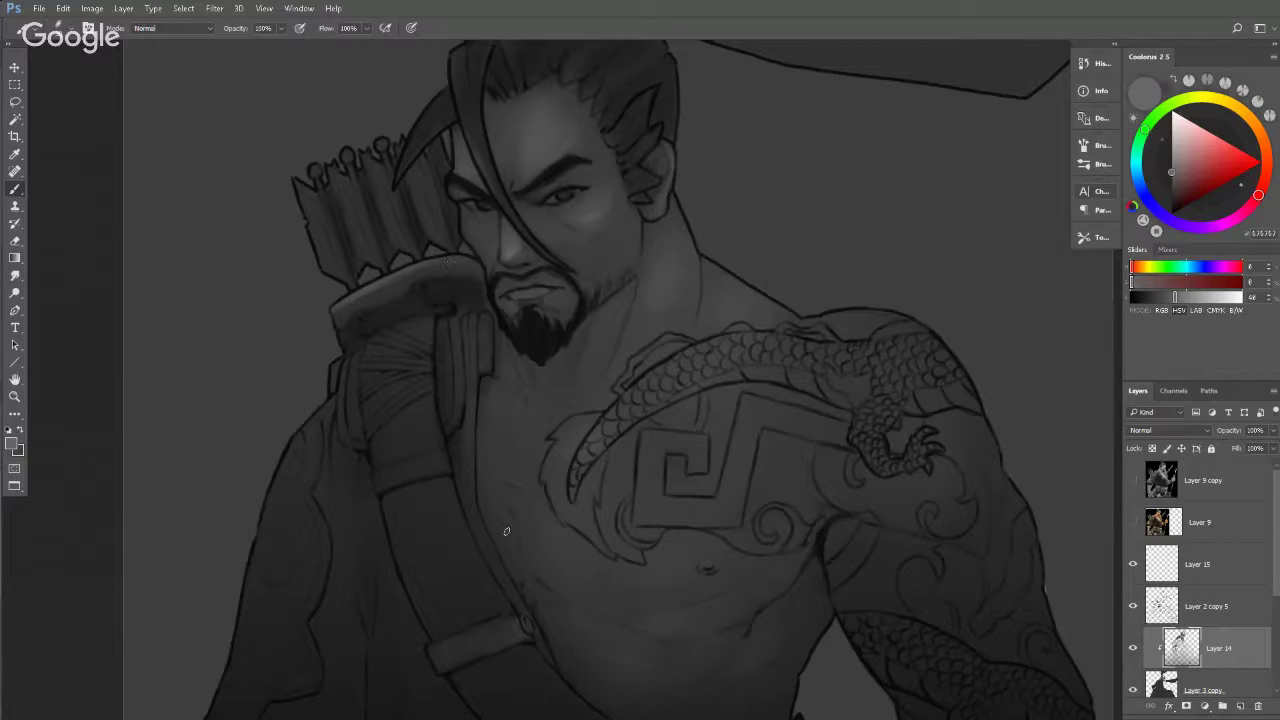
Brighten the ring and upper edges of the cylinder at the belt, then check the whole figure's values.
mouse_move(611, 489)
mouse_down()
mouse_move(547, 349)
mouse_move(471, 238)
mouse_up()
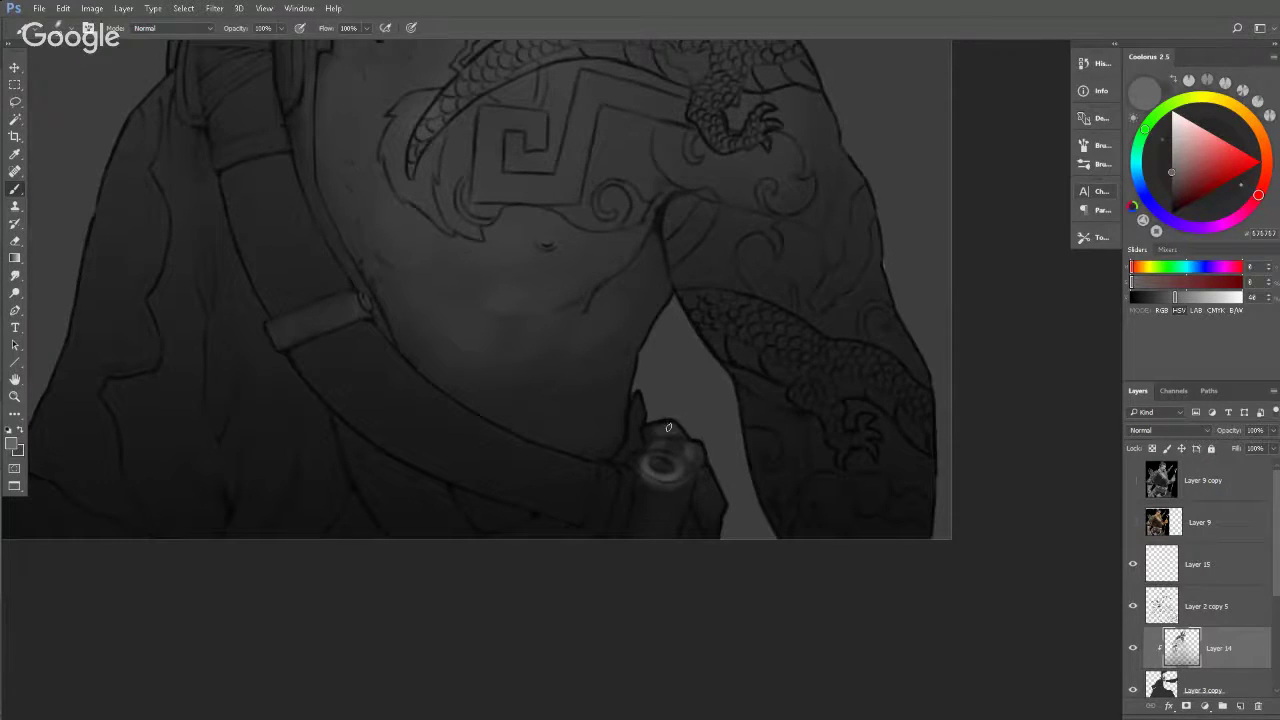
key(h)
mouse_move(709, 449)
mouse_down()
mouse_move(620, 443)
mouse_move(713, 477)
mouse_up()
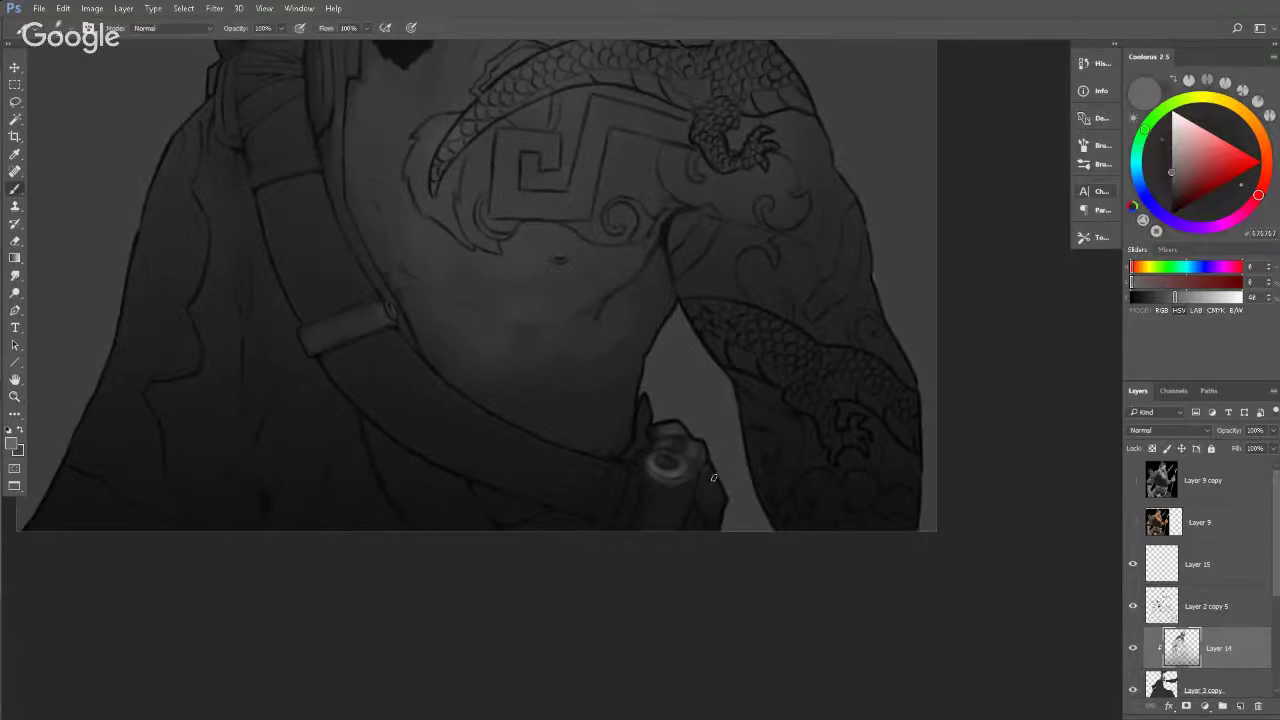
drag(728, 357, 749, 486)
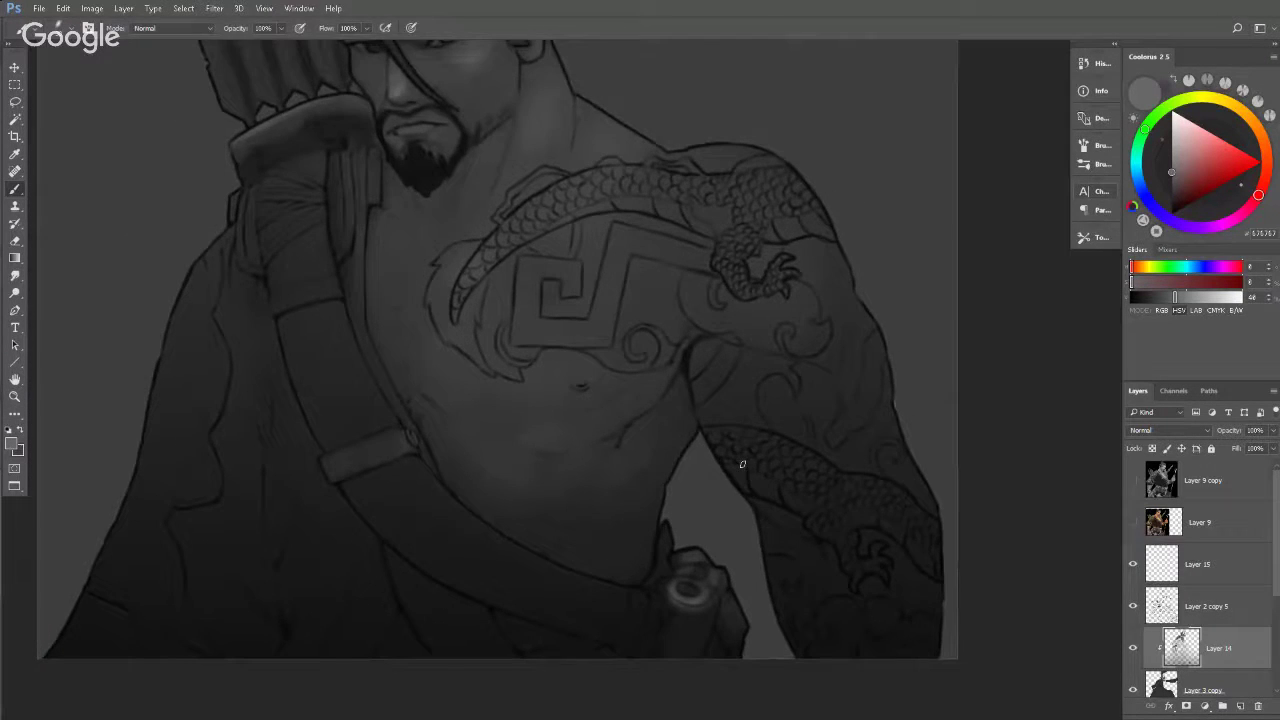
drag(709, 297, 656, 311)
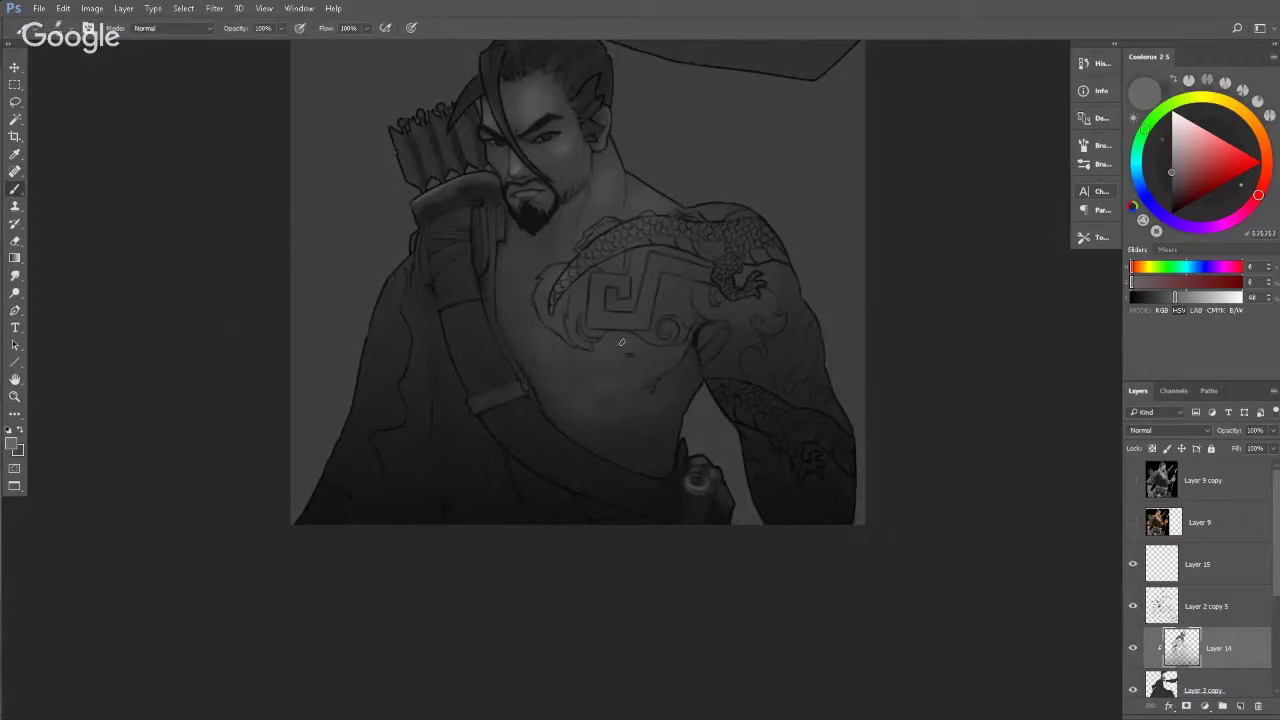
Enlarge the brush and blend the chest and torso shading with greys sampled from the lower chest, the armpit and the dark clothing.
key(bracketright)
key(bracketright)
key(bracketright)
key(bracketright)
key(bracketright)
key(bracketright)
key(bracketright)
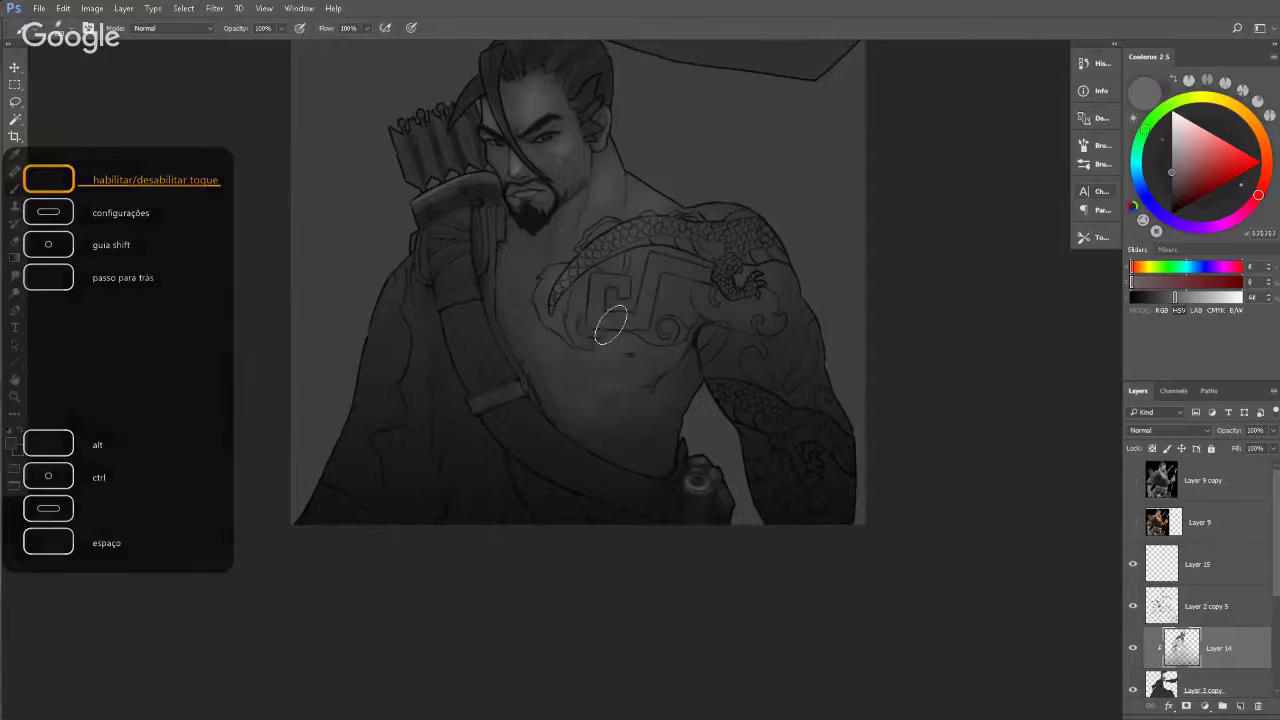
mouse_move(640, 279)
mouse_down()
mouse_move(590, 300)
mouse_move(664, 307)
mouse_move(656, 317)
mouse_move(597, 299)
mouse_move(614, 340)
mouse_up()
alt+click(614, 346)
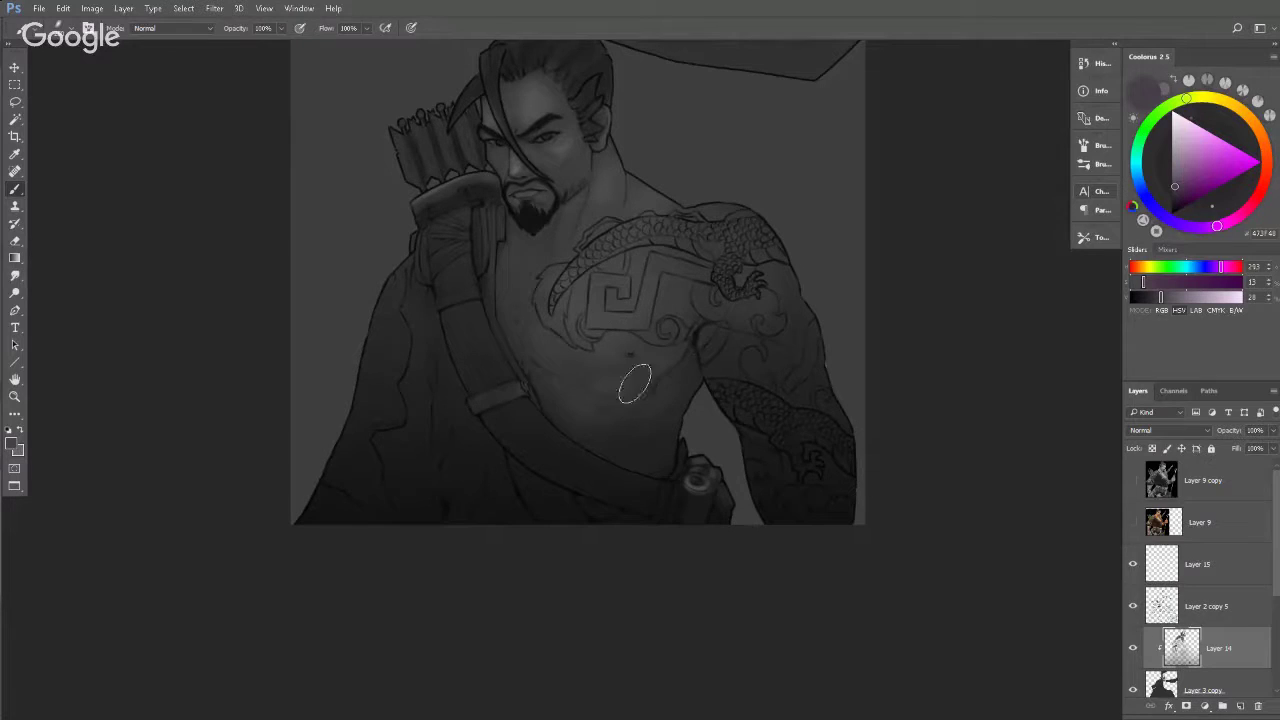
alt+click(699, 335)
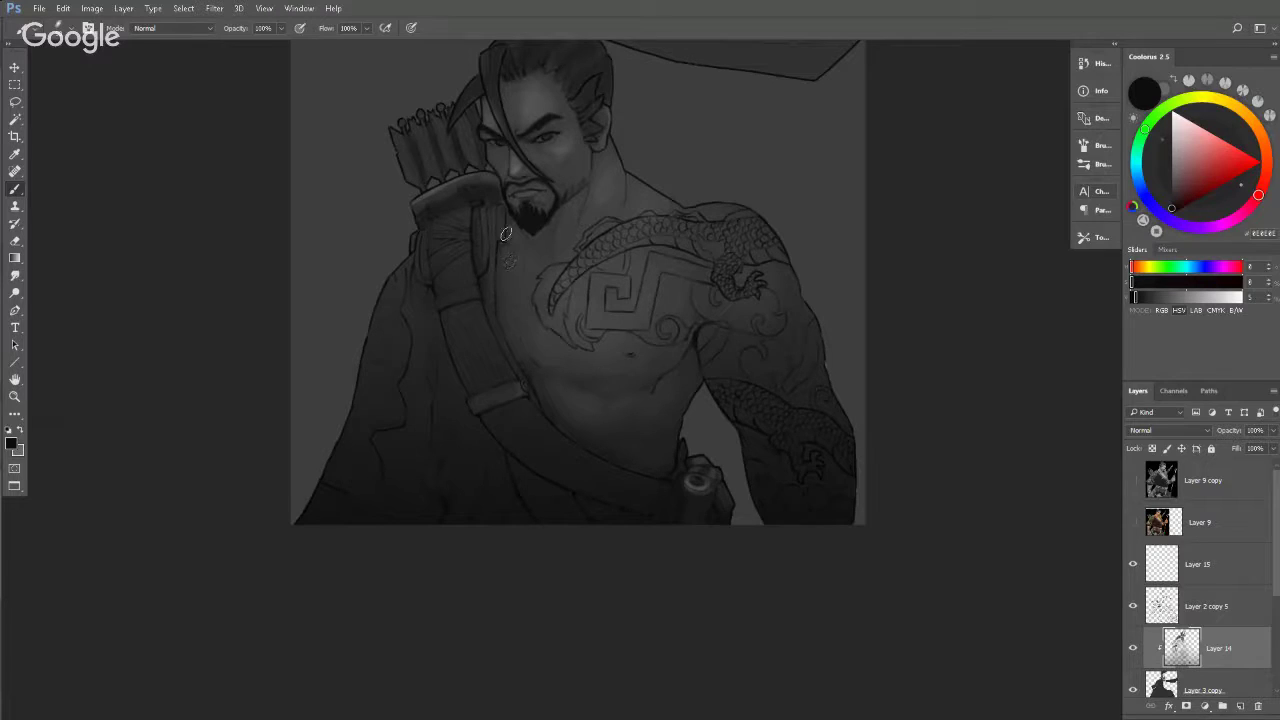
alt+click(519, 499)
mouse_move(694, 284)
mouse_down()
mouse_move(698, 336)
mouse_move(686, 336)
mouse_up()
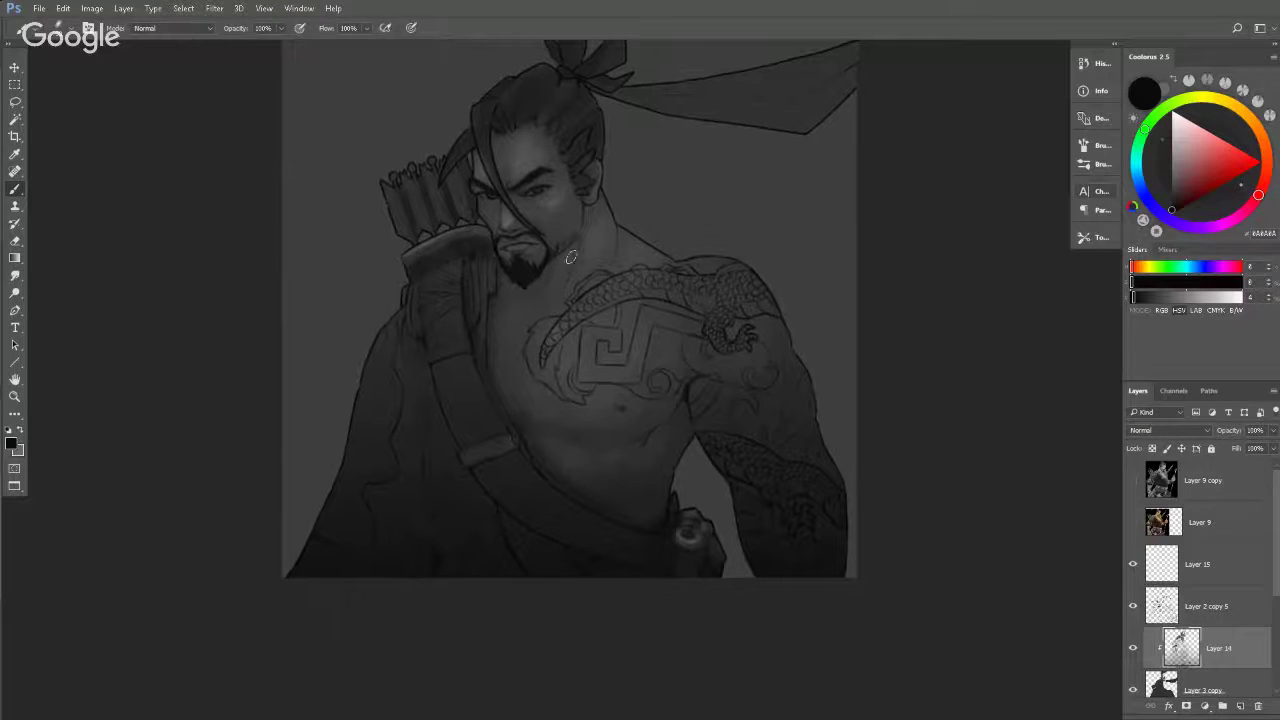
Try near-black strokes with the soft brush over the geometric chest tattoo.
key(z)
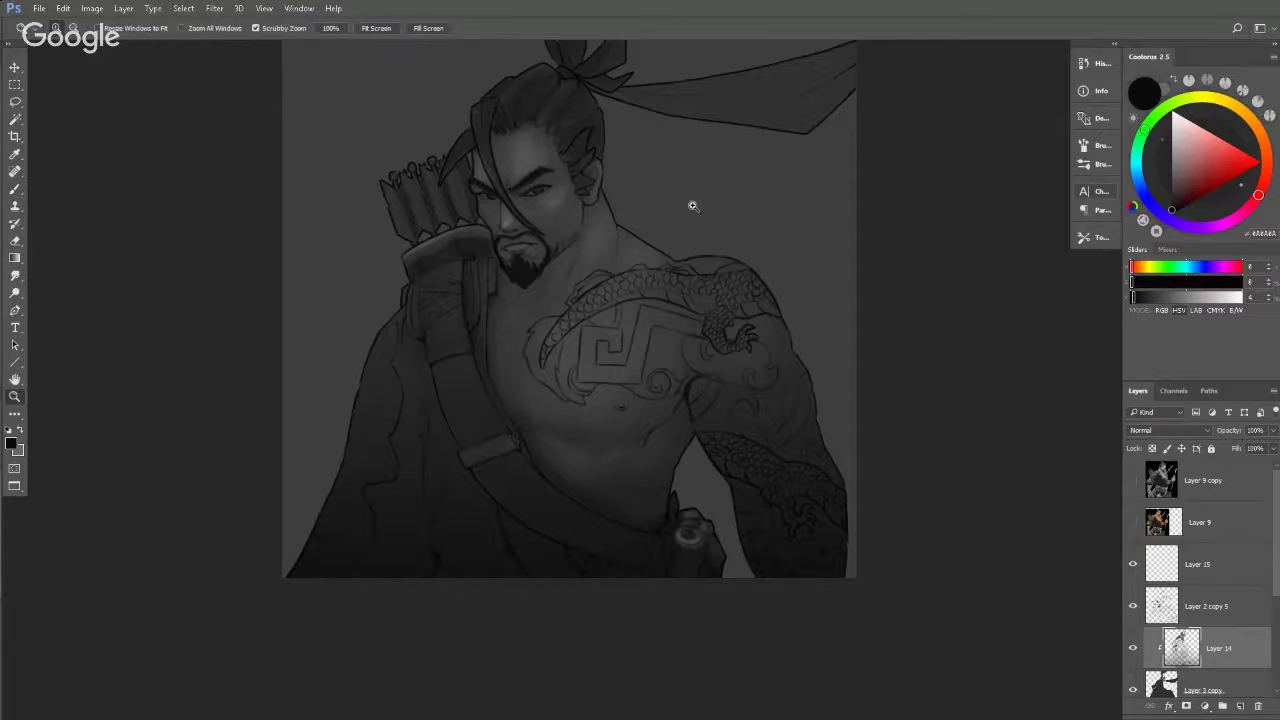
drag(692, 205, 800, 216)
key(b)
mouse_move(590, 430)
mouse_down()
mouse_move(526, 463)
mouse_move(600, 506)
mouse_move(611, 486)
mouse_up()
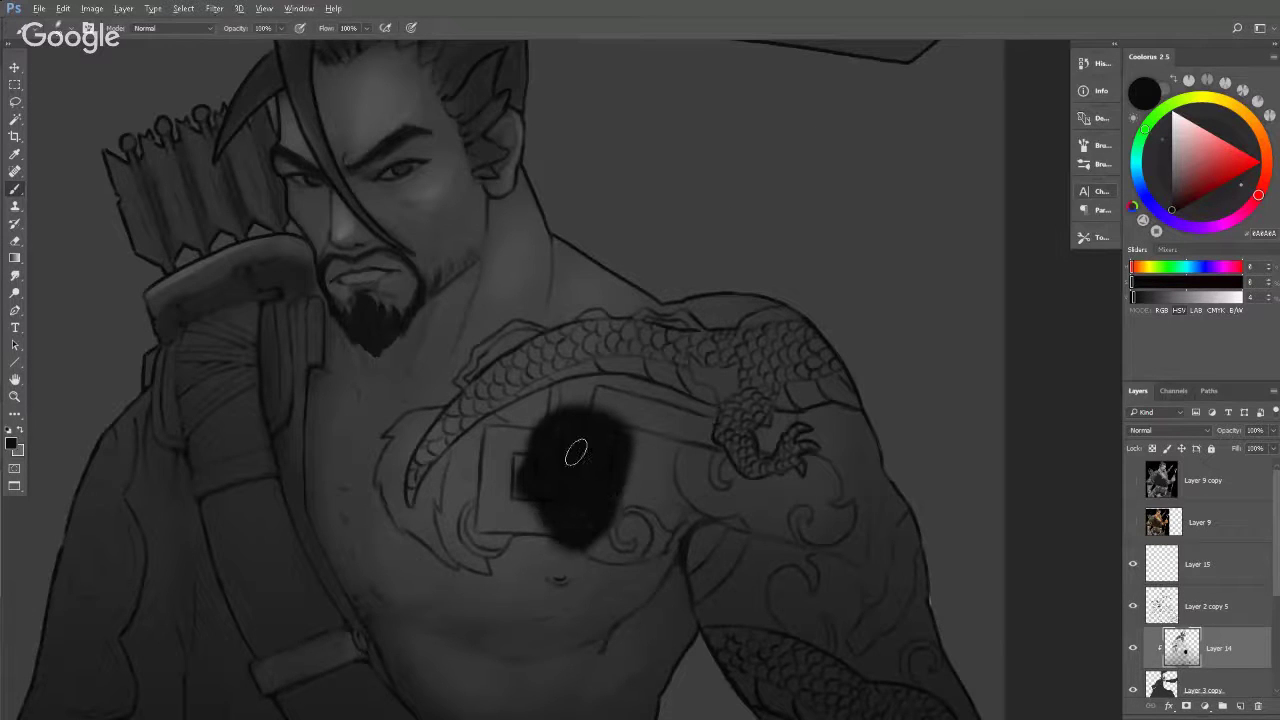
key(ctrl+z)
mouse_move(563, 449)
mouse_down()
mouse_move(586, 437)
mouse_move(592, 488)
mouse_up()
key(ctrl+z)
key(z)
drag(603, 431, 564, 448)
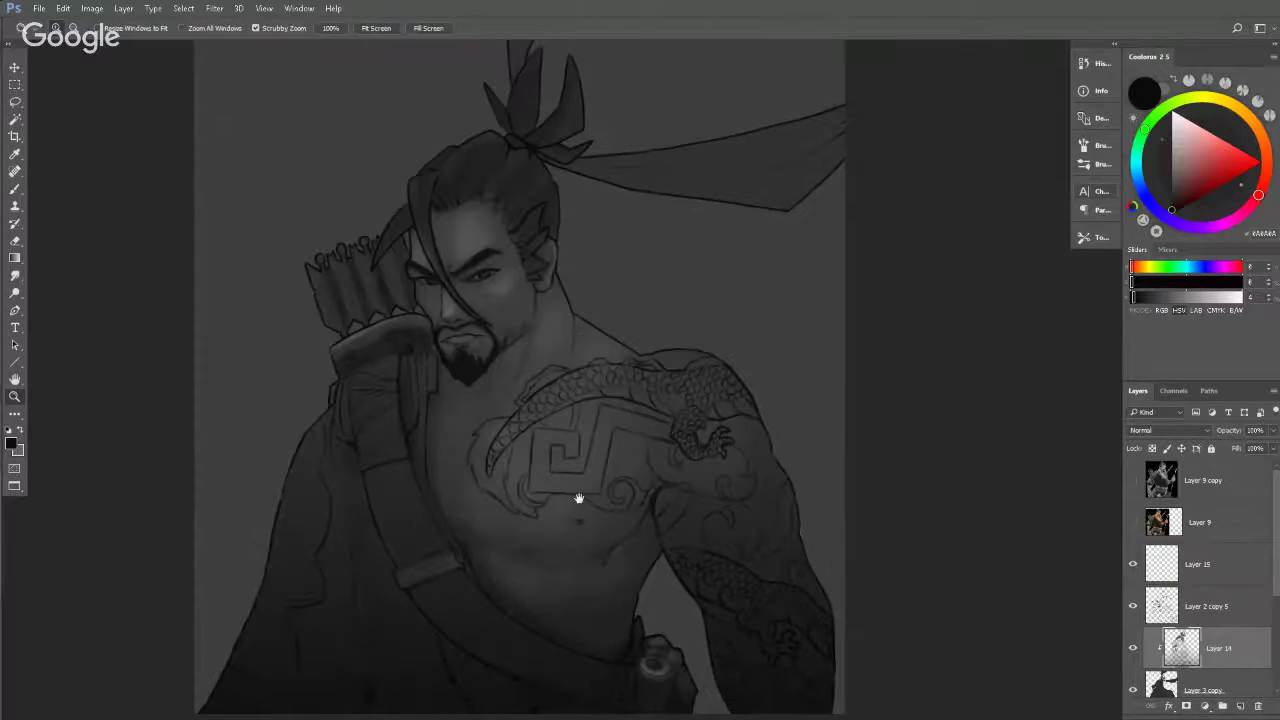
drag(578, 498, 583, 443)
key(b)
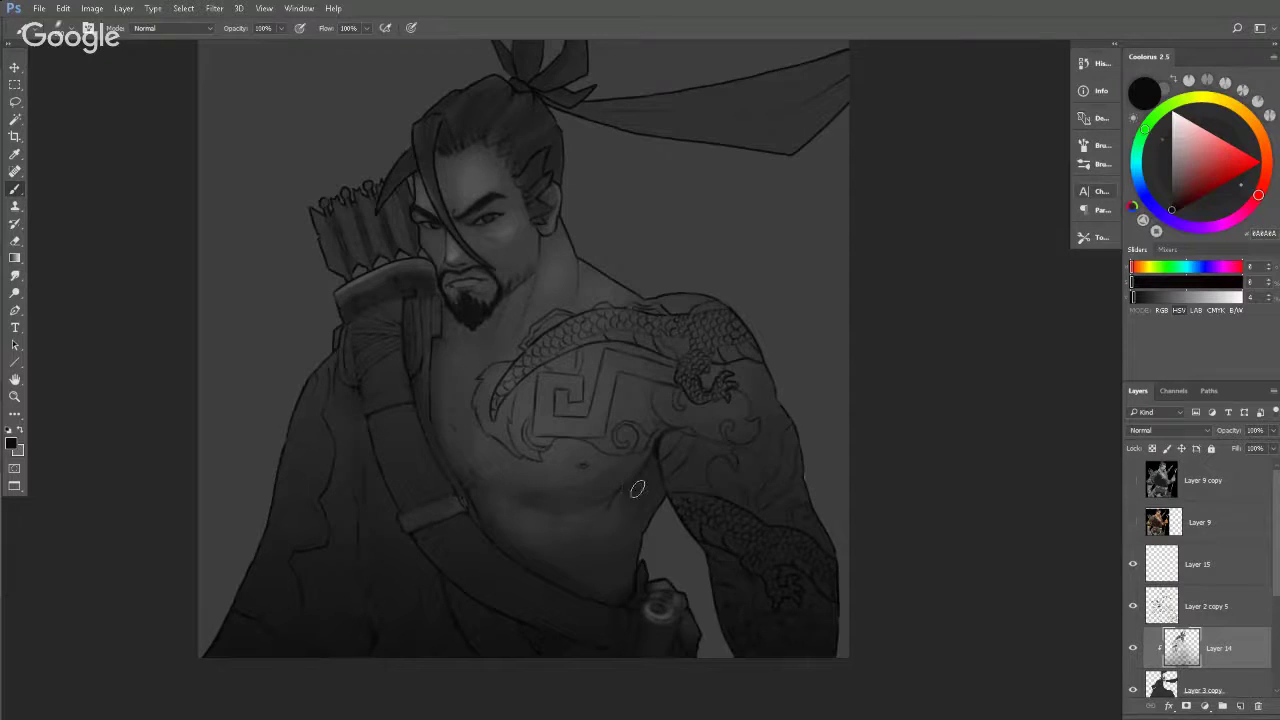
Try the hard-edged 70 px brush with near-black strokes over the neck and upper chest.
right_click(568, 358)
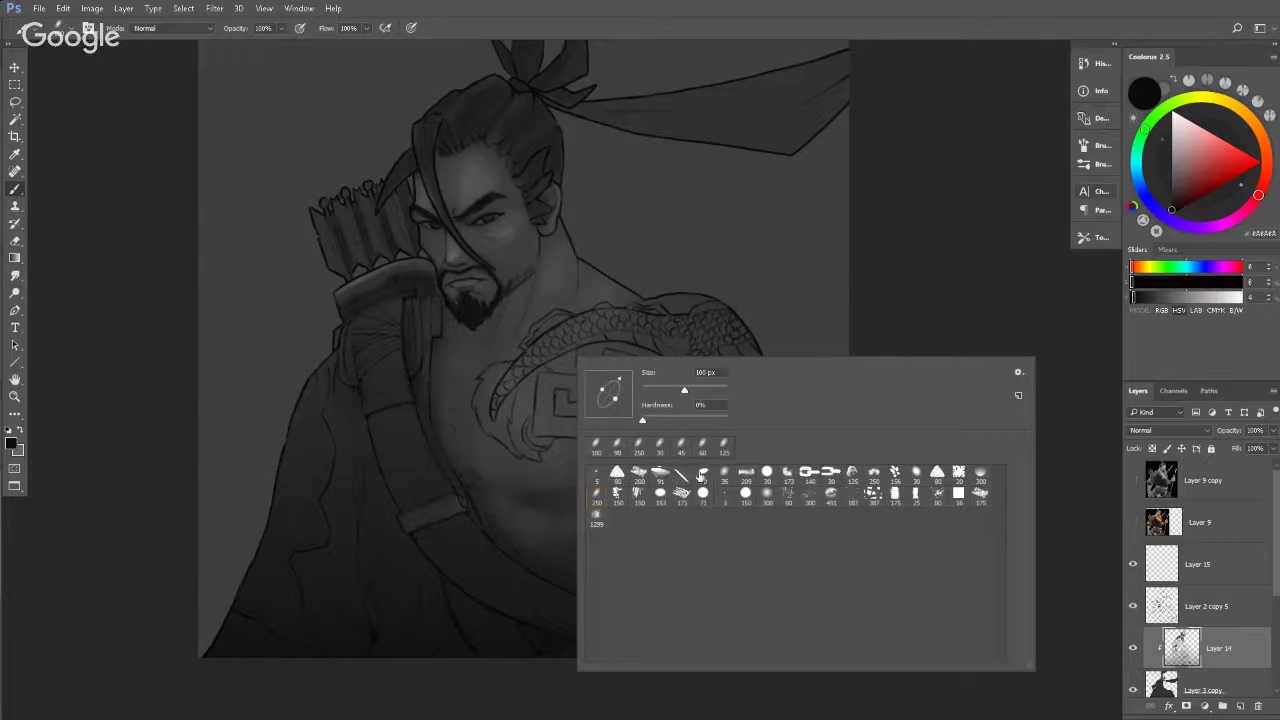
click(702, 475)
mouse_move(551, 291)
mouse_down()
mouse_move(560, 349)
mouse_move(594, 344)
mouse_move(601, 362)
mouse_move(558, 356)
mouse_up()
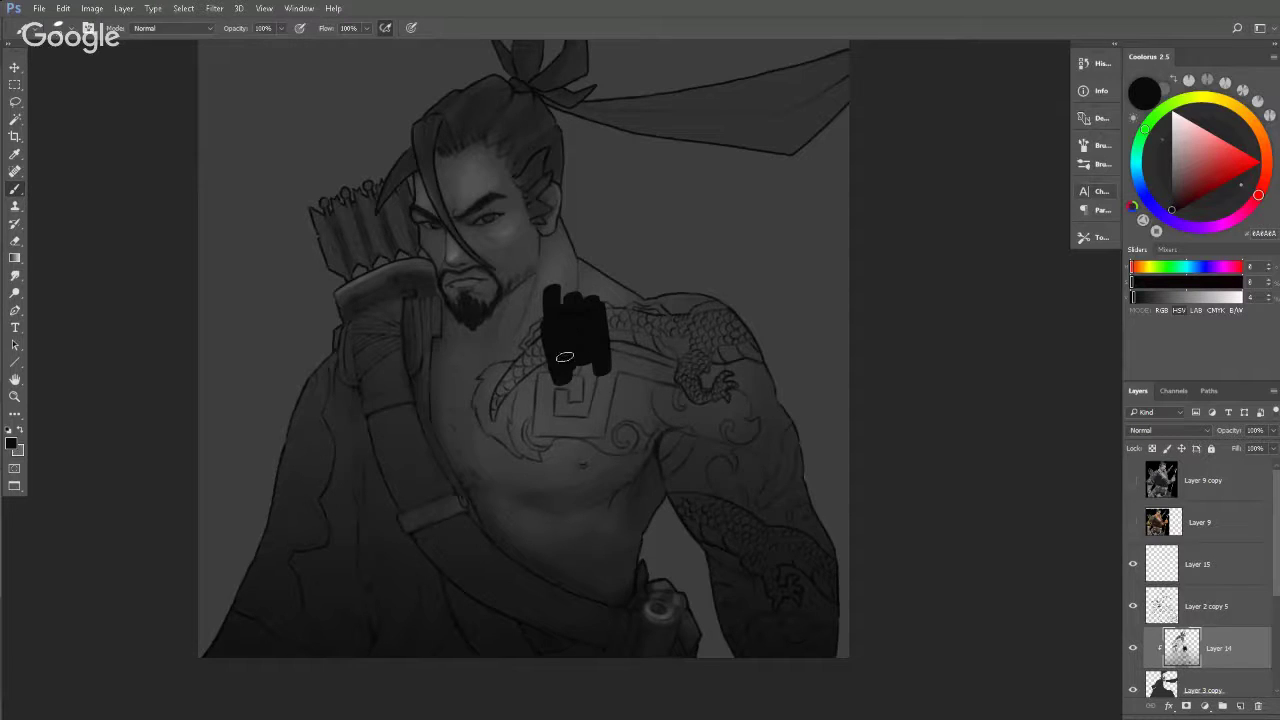
key(z)
click(563, 337)
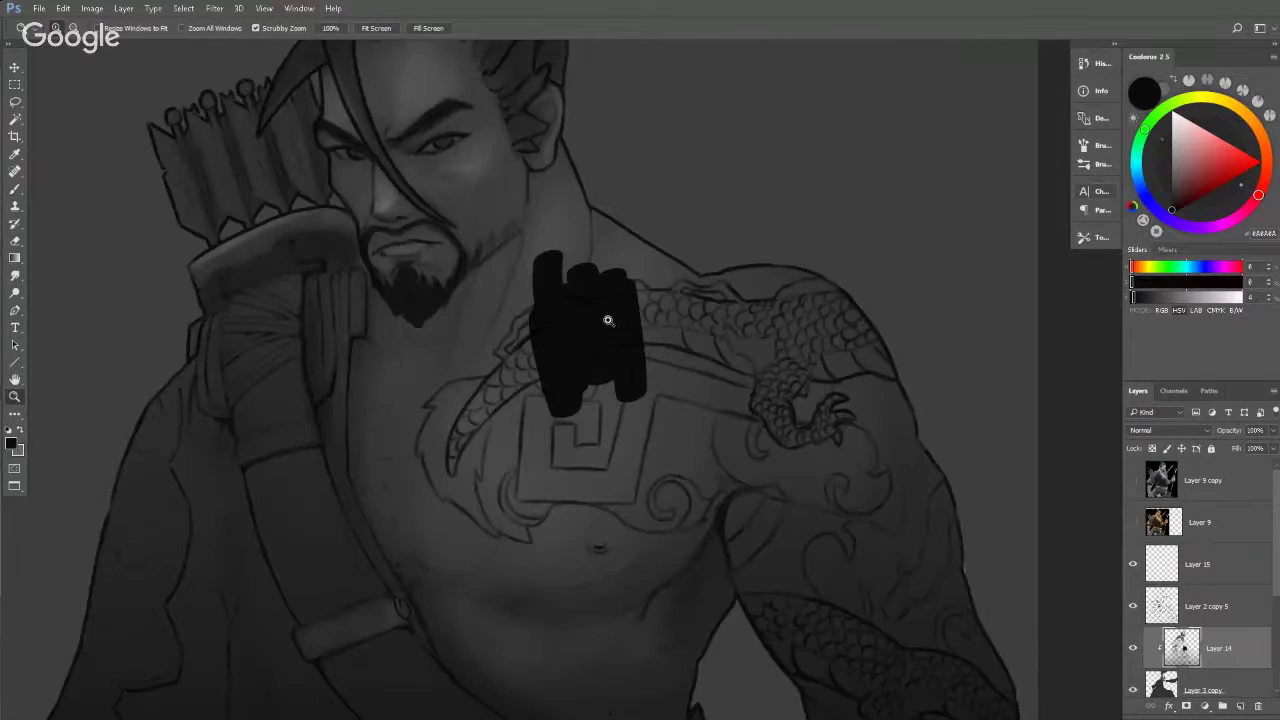
drag(608, 320, 628, 329)
key(ctrl+alt+z)
key(b)
Switch back to the soft 250 px brush, reduce its size and refine the face shading with grey sampled from the cheek.
right_click(628, 340)
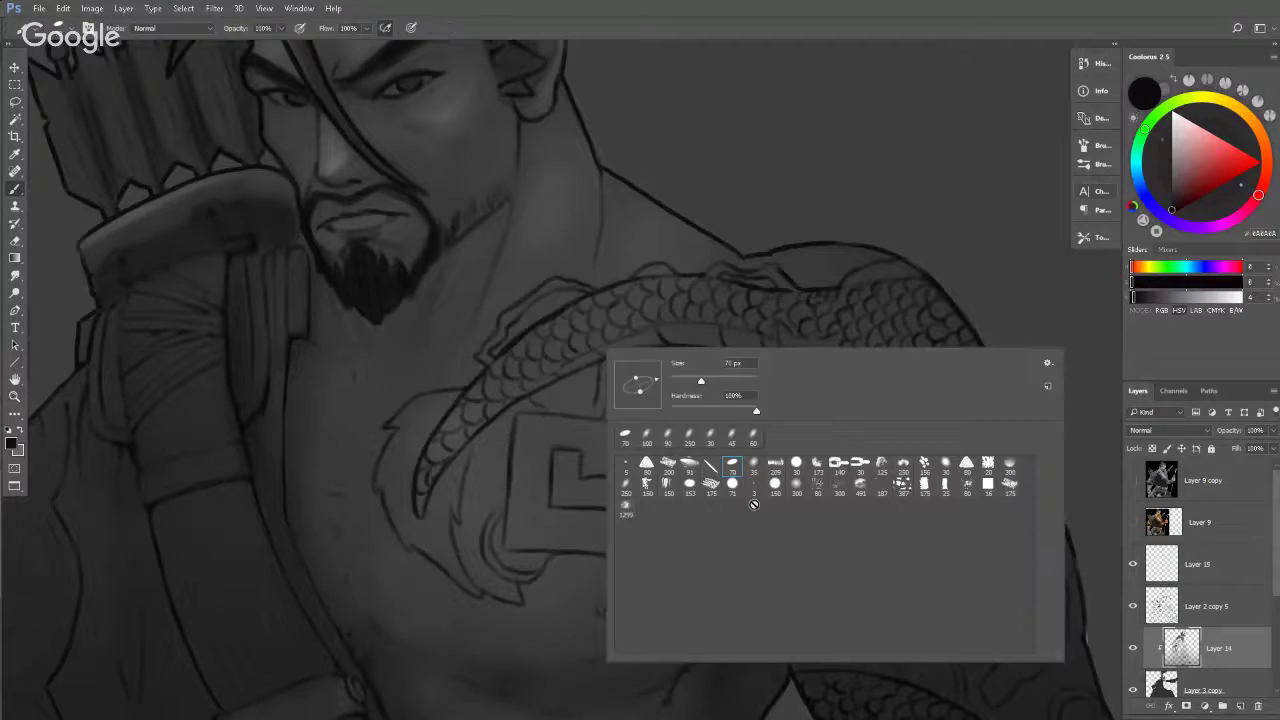
click(623, 486)
click(537, 446)
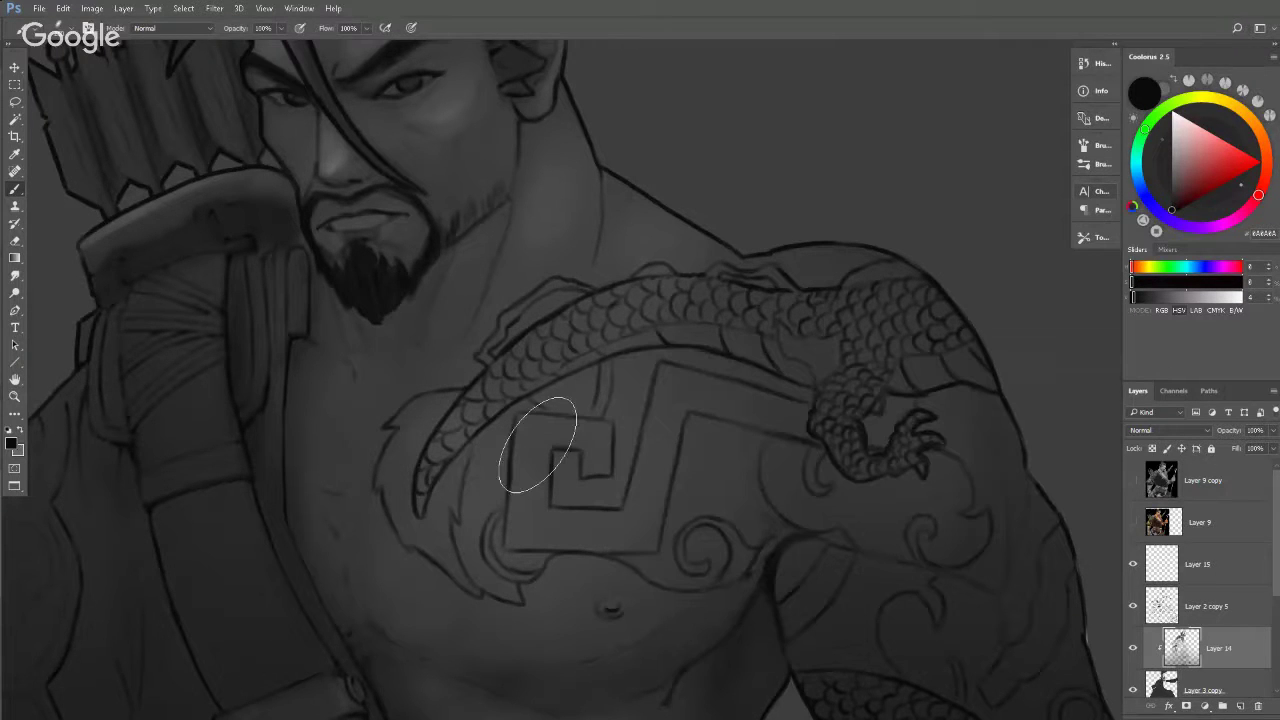
key(z)
mouse_move(612, 408)
mouse_down()
mouse_move(528, 417)
mouse_move(547, 440)
mouse_up()
key(b)
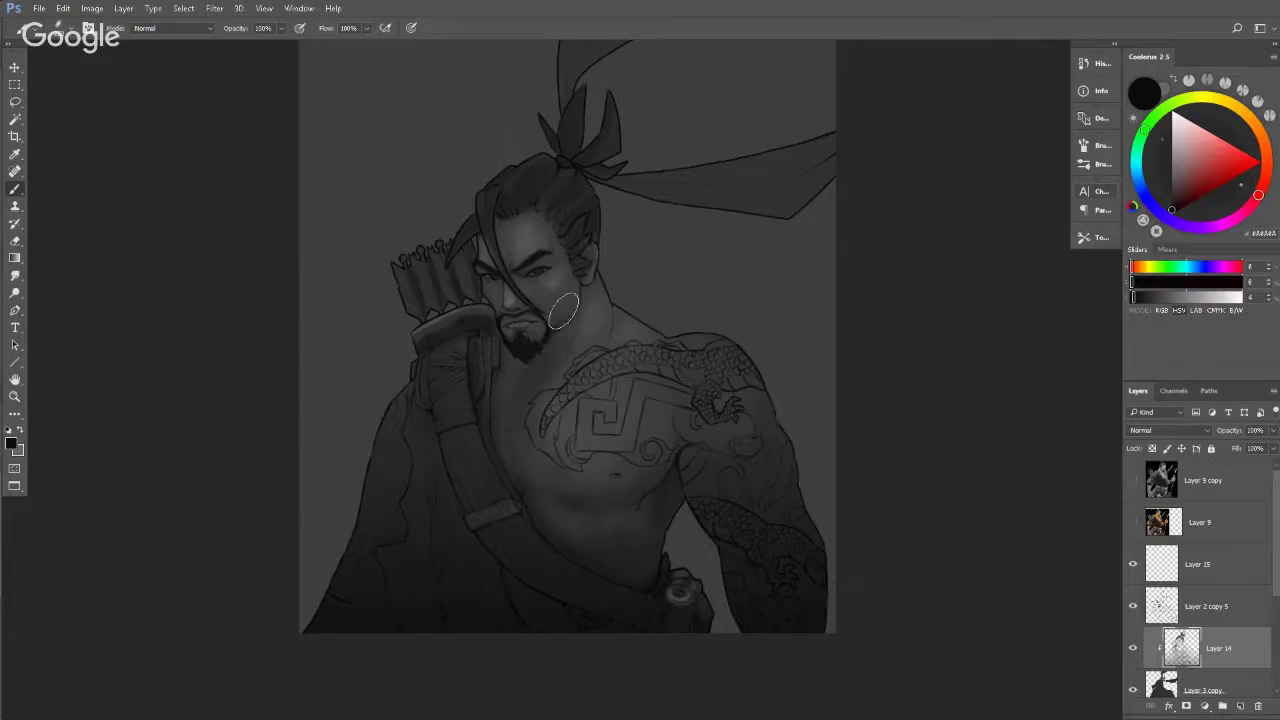
key(bracketleft)
key(bracketleft)
key(bracketleft)
alt+click(531, 277)
alt+click(531, 277)
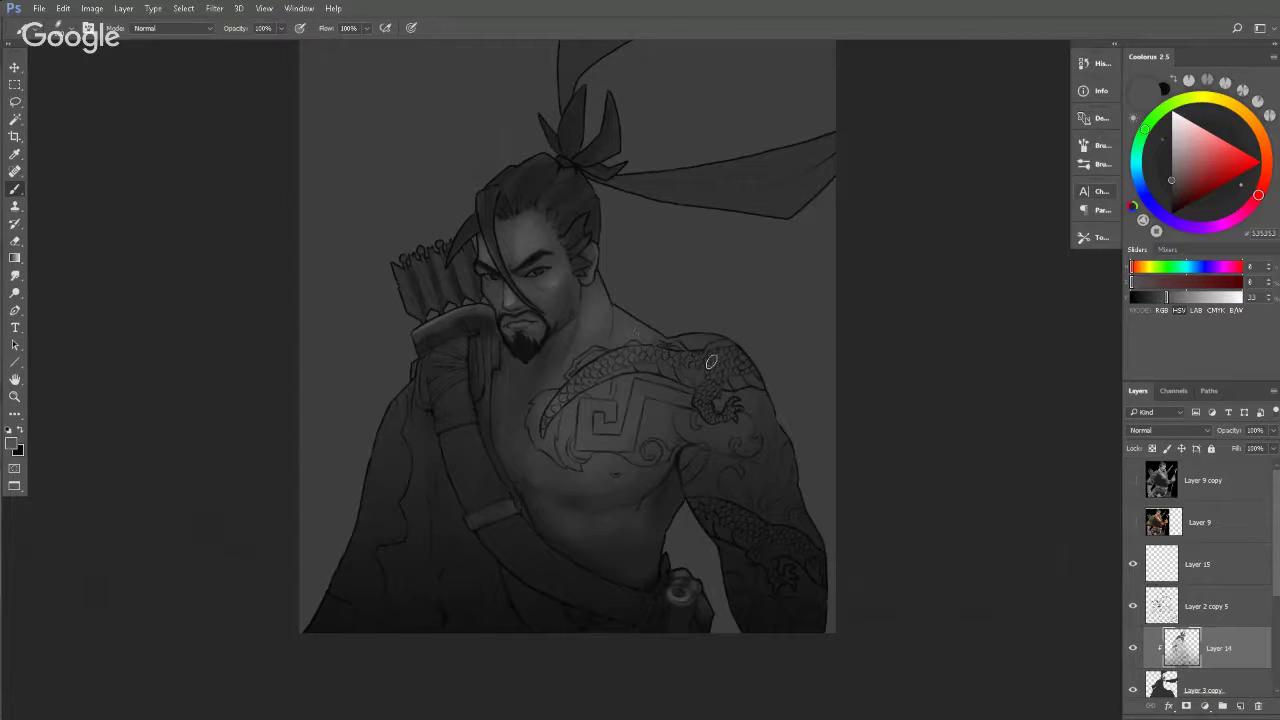
Enlarge the brush and shade softly over the dragon-tattooed shoulder with the sampled grey.
key(bracketright)
key(bracketright)
key(bracketright)
key(bracketright)
key(bracketright)
key(bracketright)
key(bracketright)
drag(706, 350, 714, 377)
Set a darker grey at 30% brightness and shade the chest tattoo area with a smaller brush.
click(1166, 182)
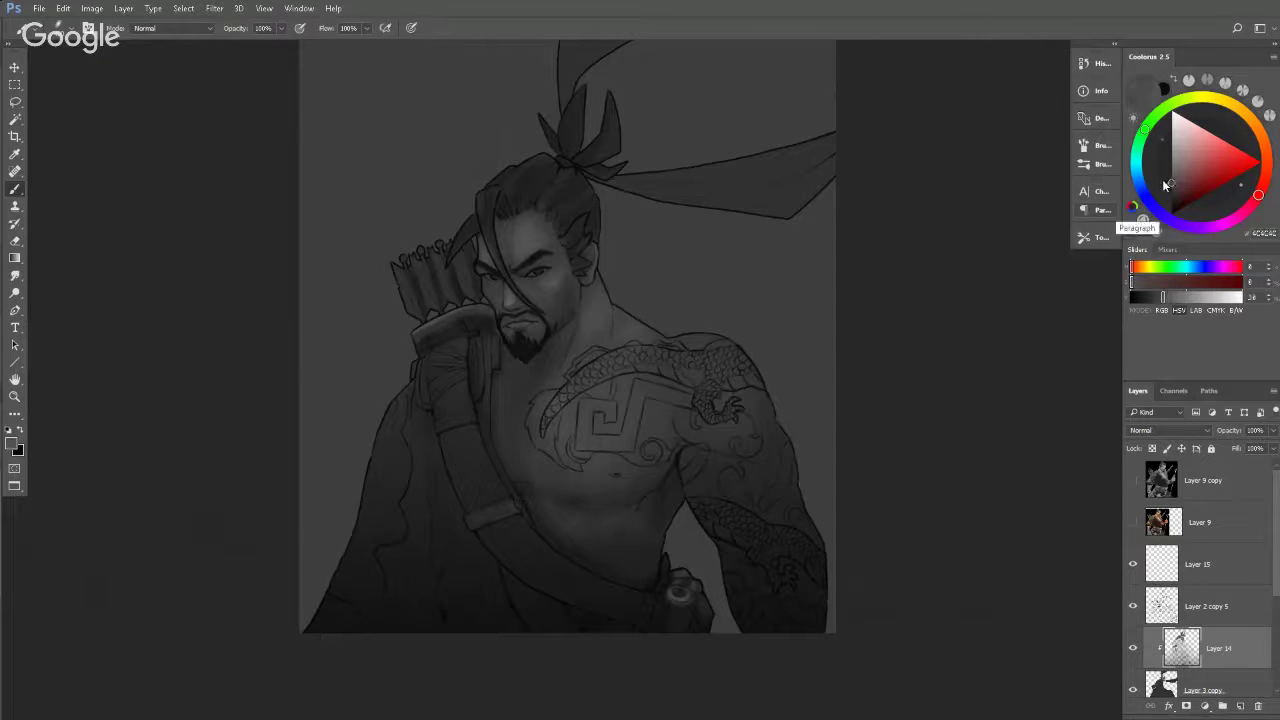
key(bracketleft)
key(bracketleft)
key(bracketleft)
key(bracketleft)
key(bracketleft)
key(bracketleft)
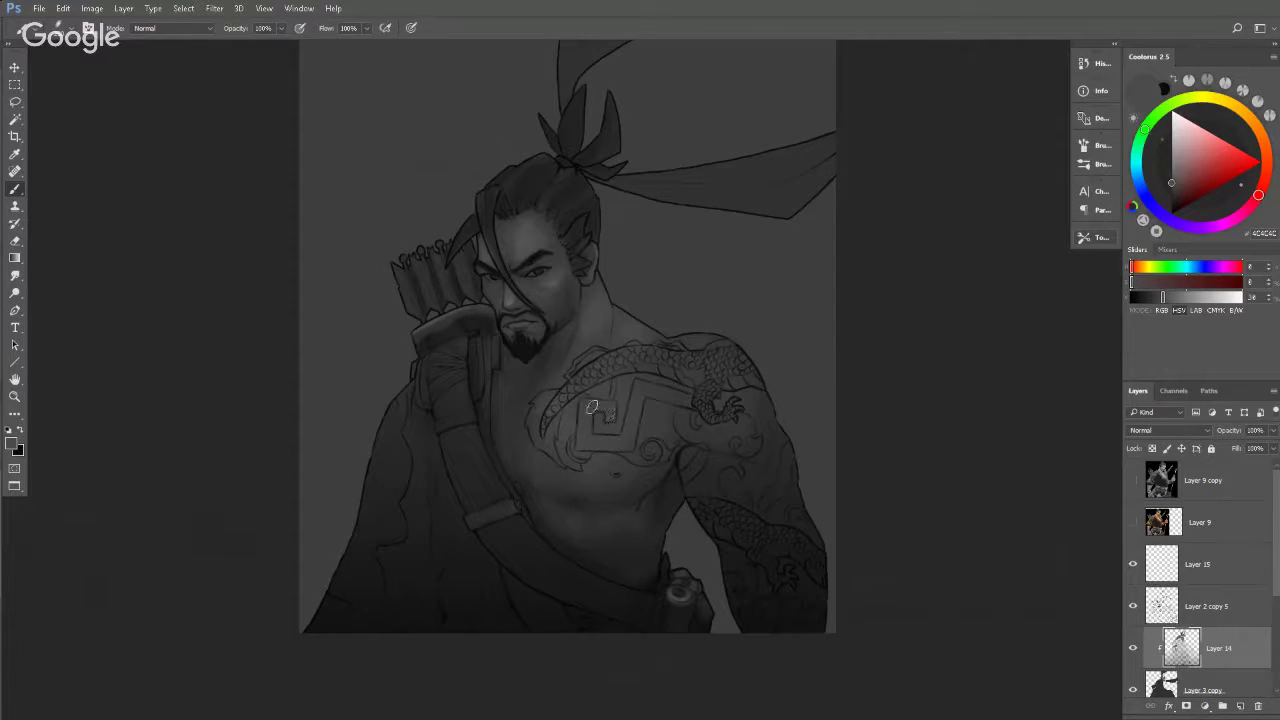
Darken the tattooed upper arm and forearm with a large soft brush, using grey sampled beside the shoulder tattoo.
alt+click(685, 412)
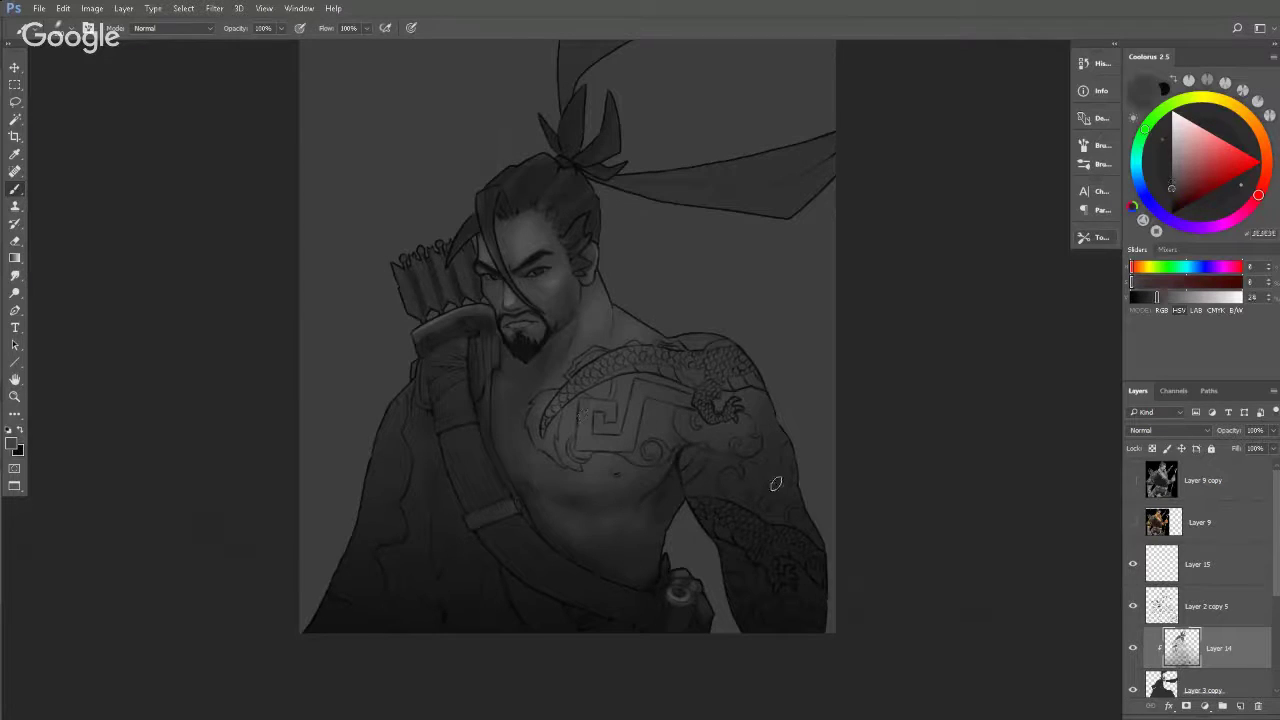
key(bracketright)
key(bracketright)
key(bracketright)
key(bracketright)
key(bracketright)
mouse_move(729, 480)
mouse_down()
mouse_move(735, 523)
mouse_move(796, 557)
mouse_move(795, 546)
mouse_move(806, 620)
mouse_up()
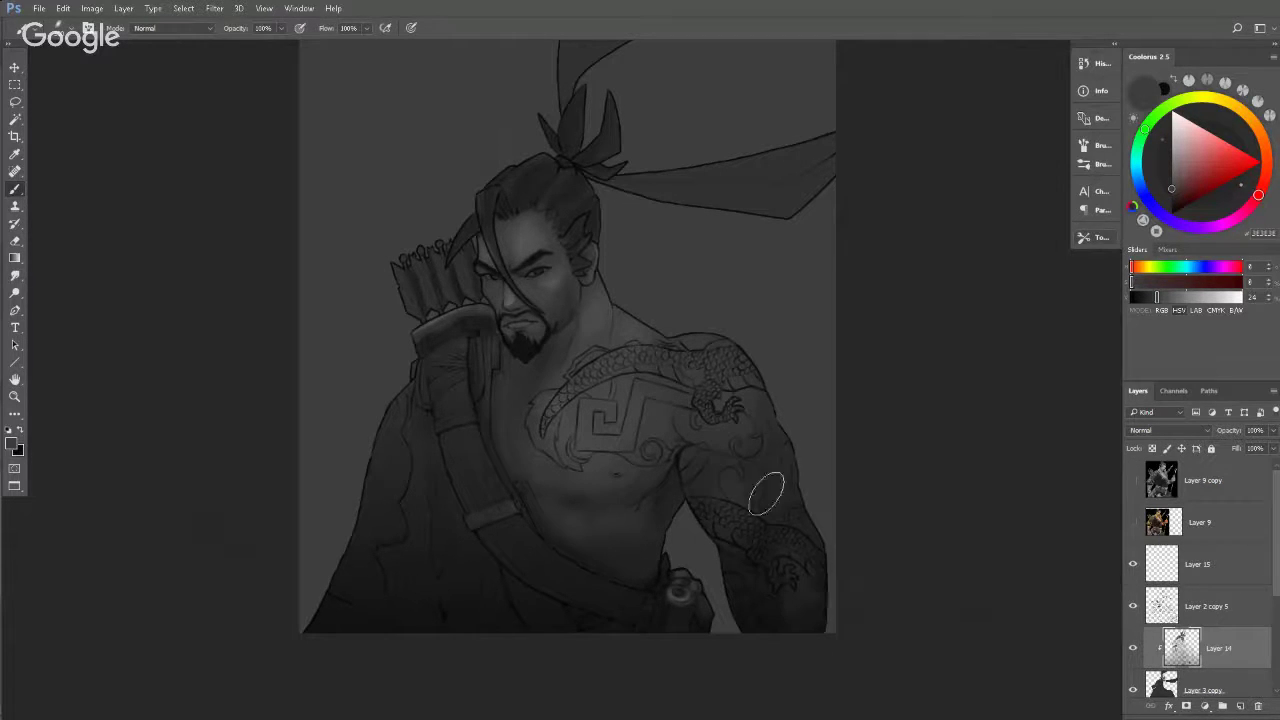
Sample a near-black from the hair and deepen the hair and sideburn around the ear with a smaller brush.
key(space)
drag(552, 288, 552, 402)
alt+click(543, 277)
key(ctrl+space)
mouse_move(530, 270)
mouse_down()
mouse_move(591, 246)
mouse_move(543, 266)
mouse_up()
key(bracketleft)
key(bracketleft)
key(bracketleft)
key(bracketleft)
key(bracketleft)
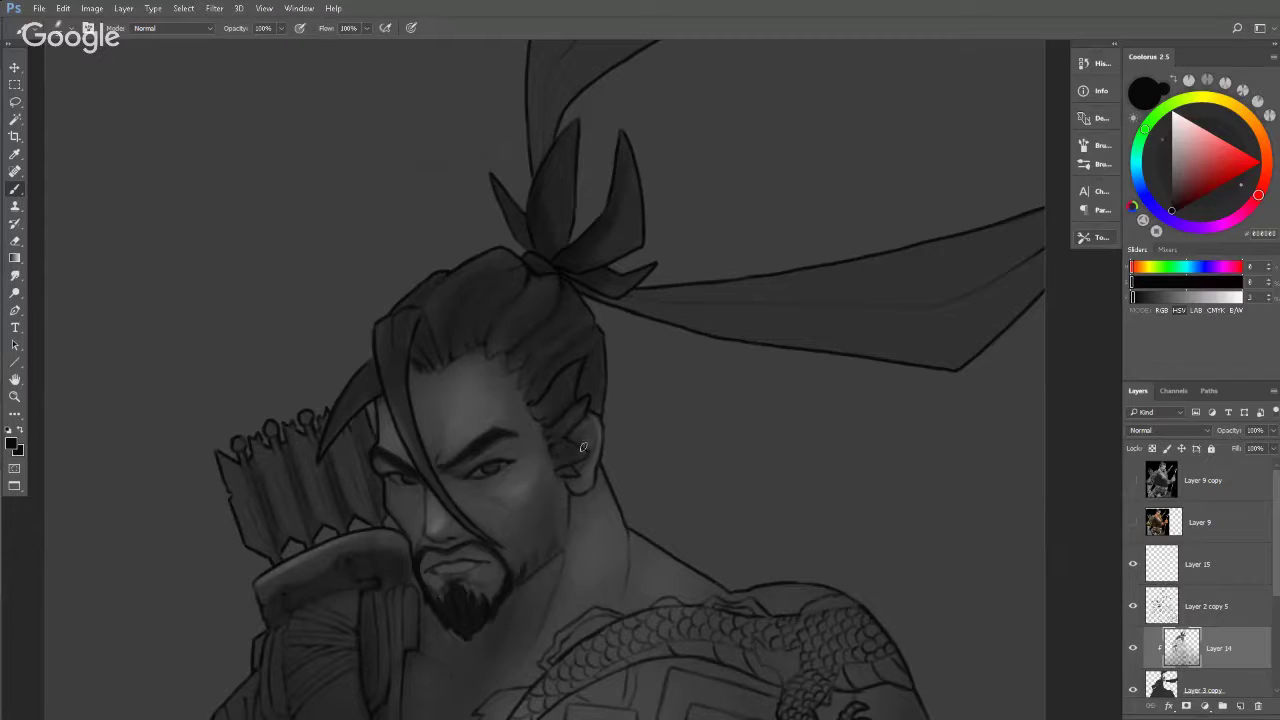
Toggle Layer 14's visibility to compare the shaded figure with the flat base.
key(z)
mouse_move(634, 306)
mouse_down()
mouse_move(546, 323)
mouse_move(620, 319)
mouse_up()
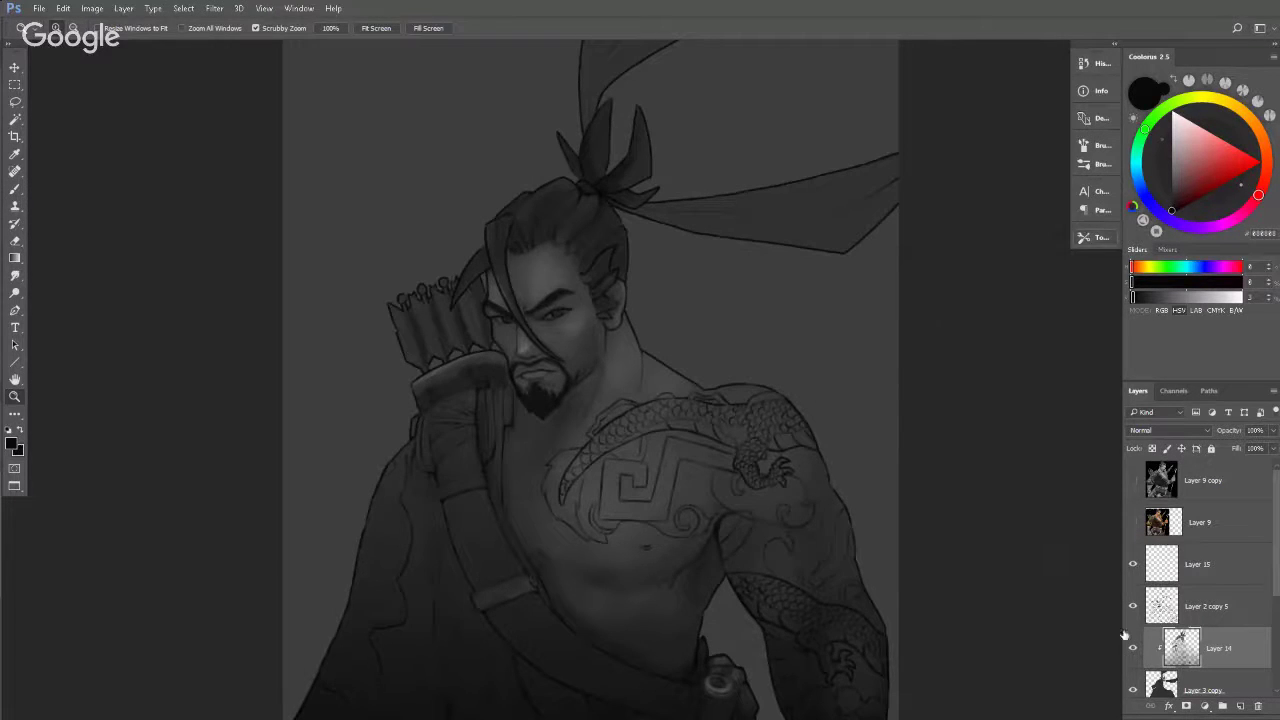
click(1133, 650)
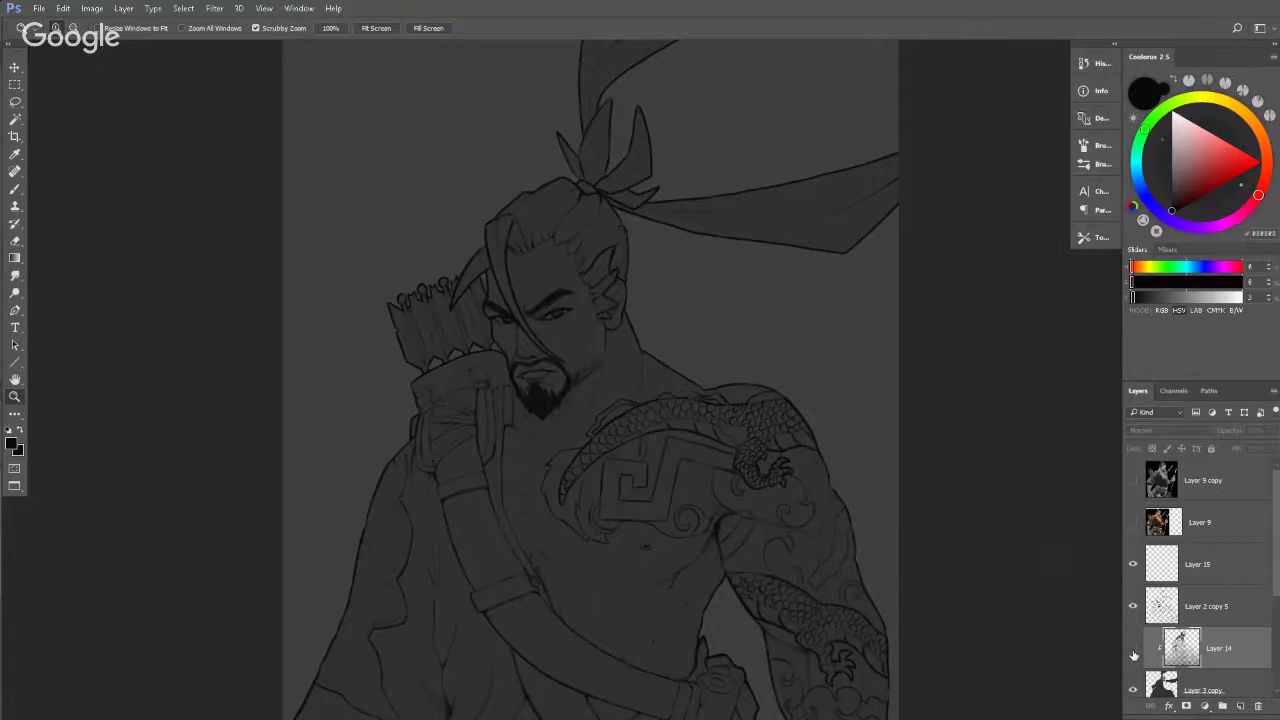
click(1133, 650)
click(1133, 650)
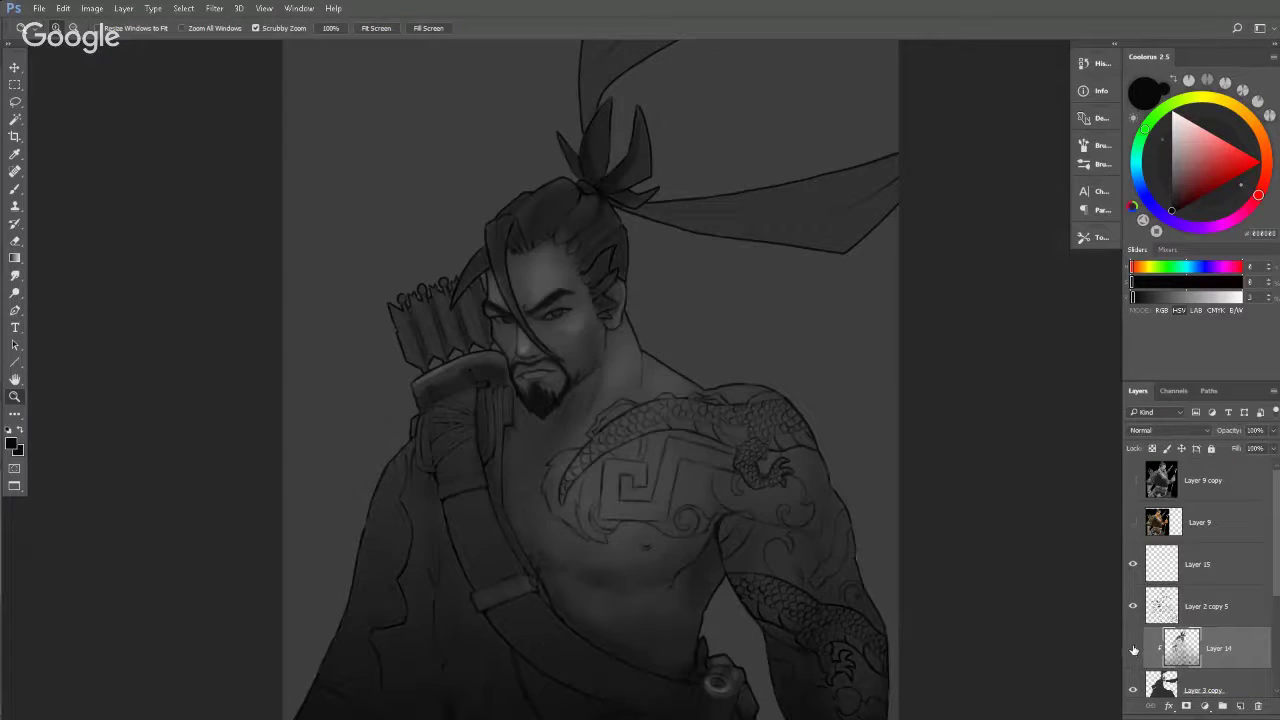
click(1134, 650)
Sample the nose grey, lighten it to 42% brightness and add soft highlights to the nose and forehead.
drag(515, 276, 585, 279)
key(b)
alt+click(530, 378)
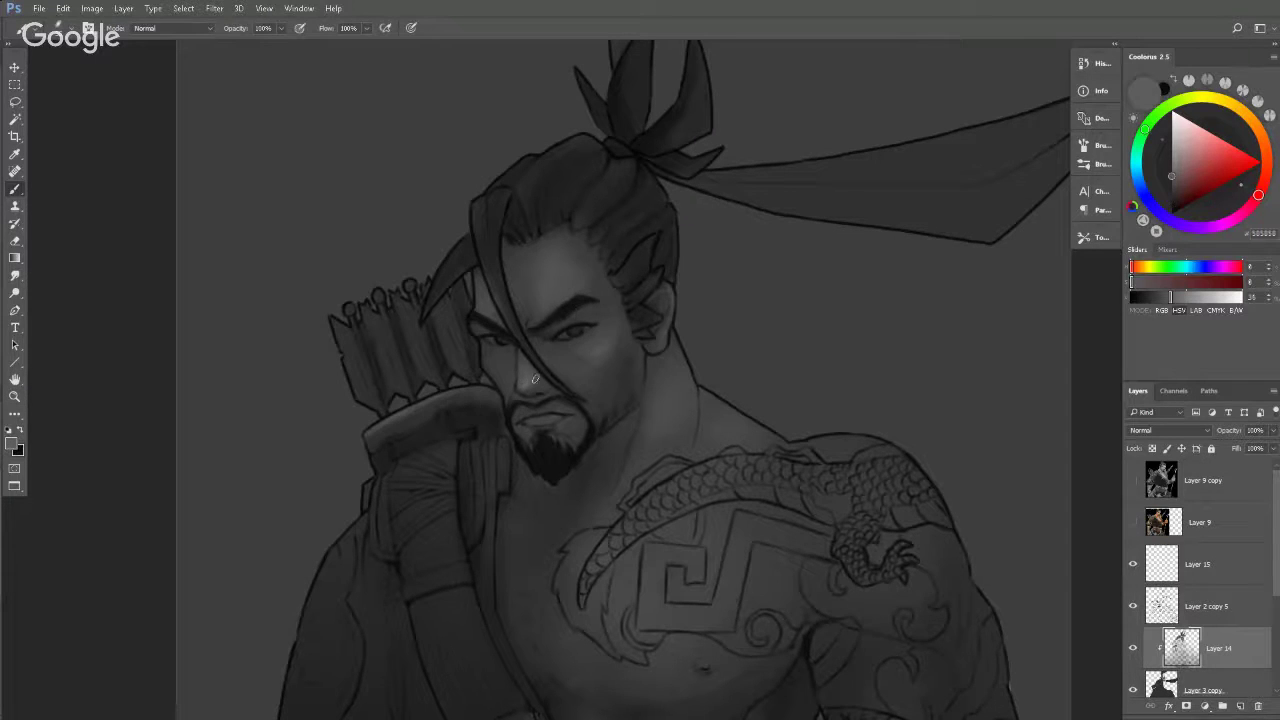
drag(1173, 178, 1172, 169)
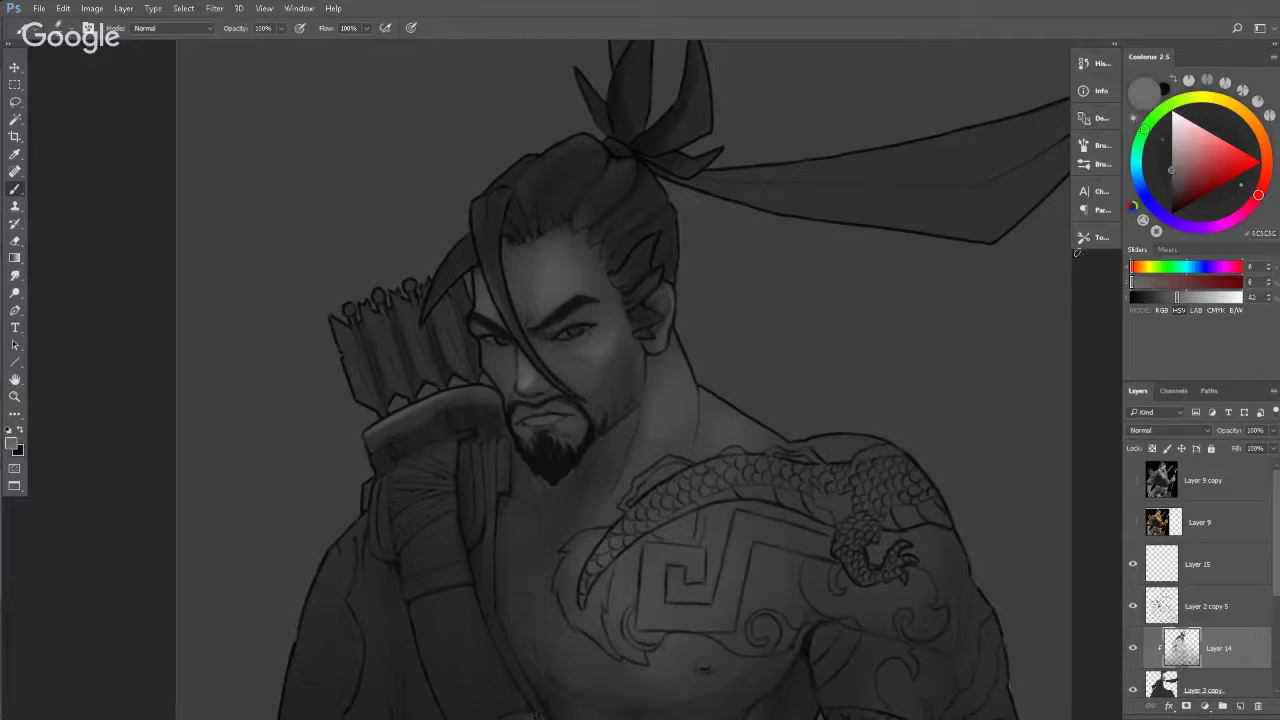
key(bracketright)
mouse_move(560, 286)
mouse_down()
mouse_move(555, 275)
mouse_move(544, 299)
mouse_up()
Enlarge the brush and softly lighten the shoulder, chest, outer upper arm and forearm over the tattoos.
drag(703, 448, 727, 315)
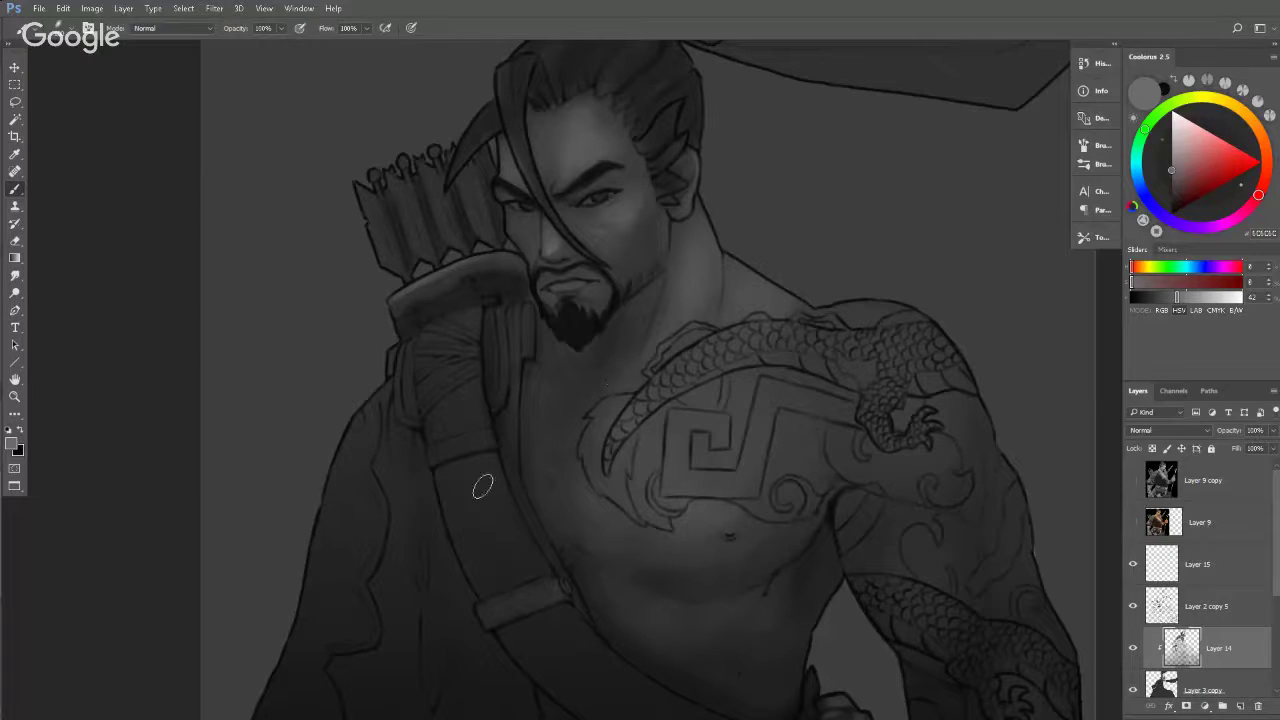
drag(889, 525, 693, 355)
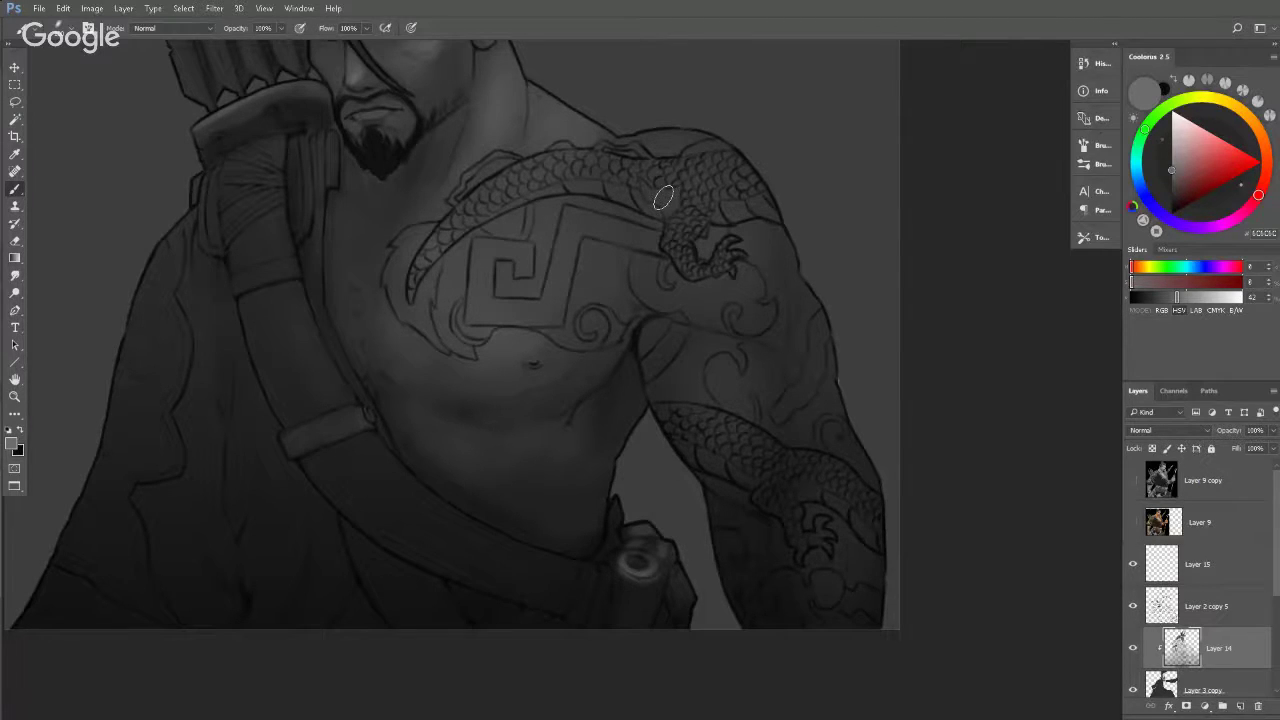
key(bracketright)
key(bracketright)
key(bracketright)
key(bracketright)
key(bracketright)
mouse_move(676, 202)
mouse_down()
mouse_move(694, 229)
mouse_move(749, 200)
mouse_move(586, 214)
mouse_move(572, 240)
mouse_up()
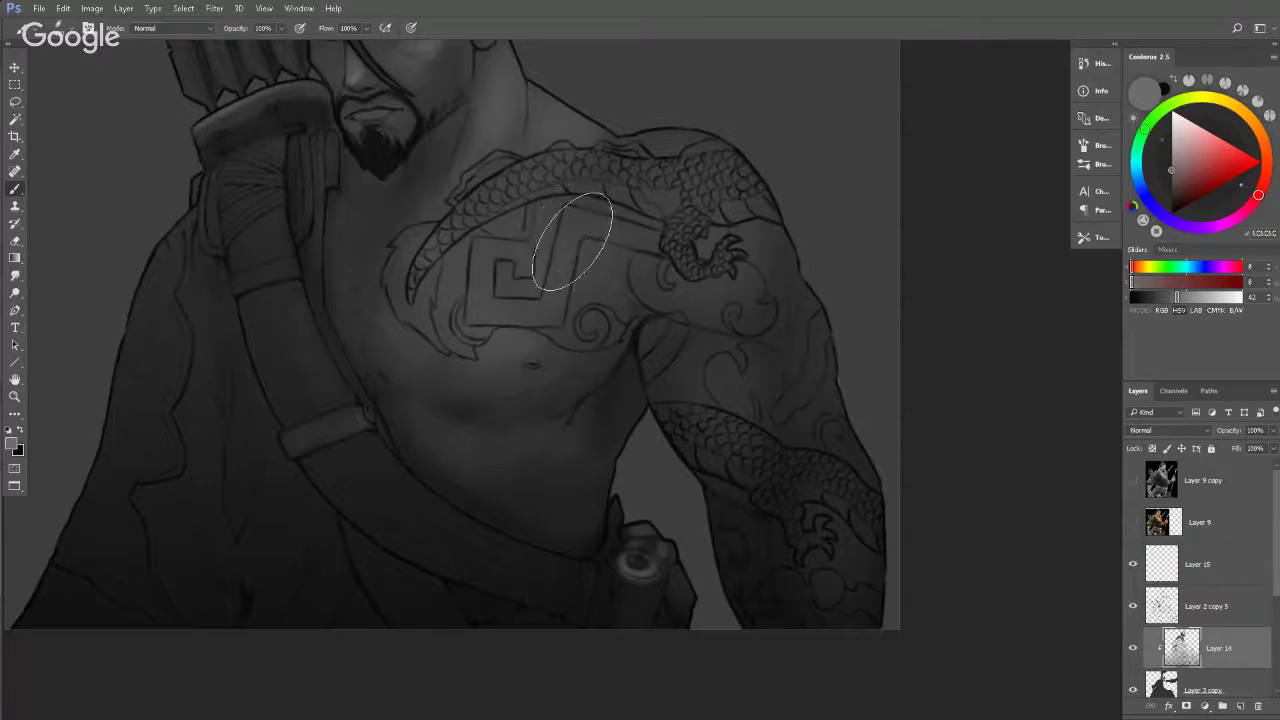
drag(787, 361, 721, 384)
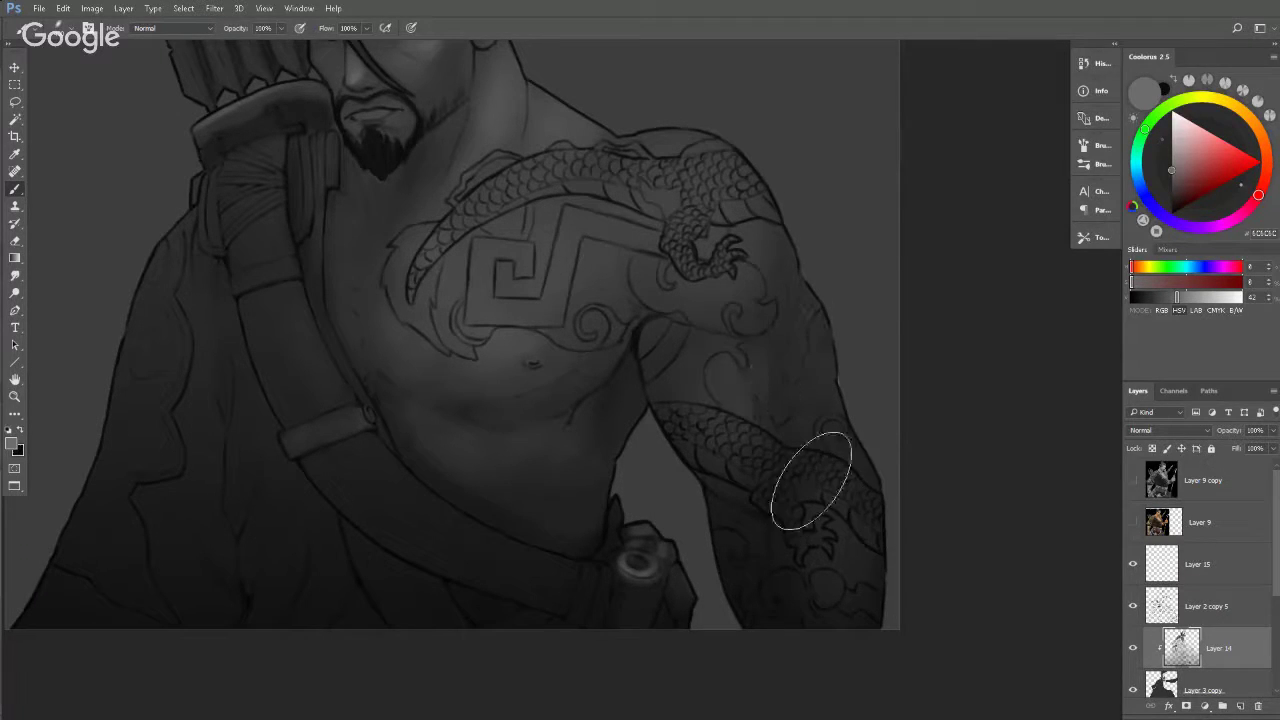
mouse_move(811, 481)
mouse_down()
mouse_move(815, 342)
mouse_move(824, 372)
mouse_move(747, 532)
mouse_move(844, 516)
mouse_up()
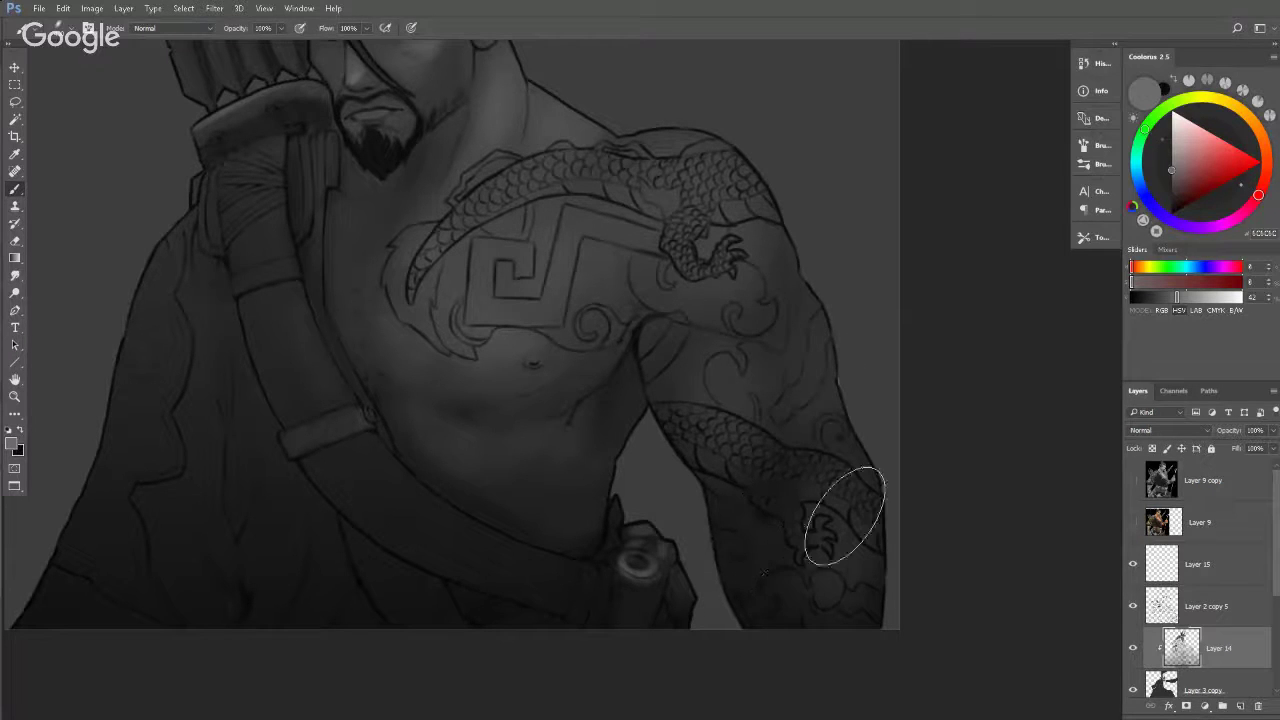
Deepen the shadows on the tattooed upper arm and forearm with dark greys at 22% and 15% brightness, and check the whole figure.
key(z)
mouse_move(628, 229)
mouse_down()
mouse_move(556, 229)
mouse_move(602, 220)
mouse_move(654, 397)
mouse_up()
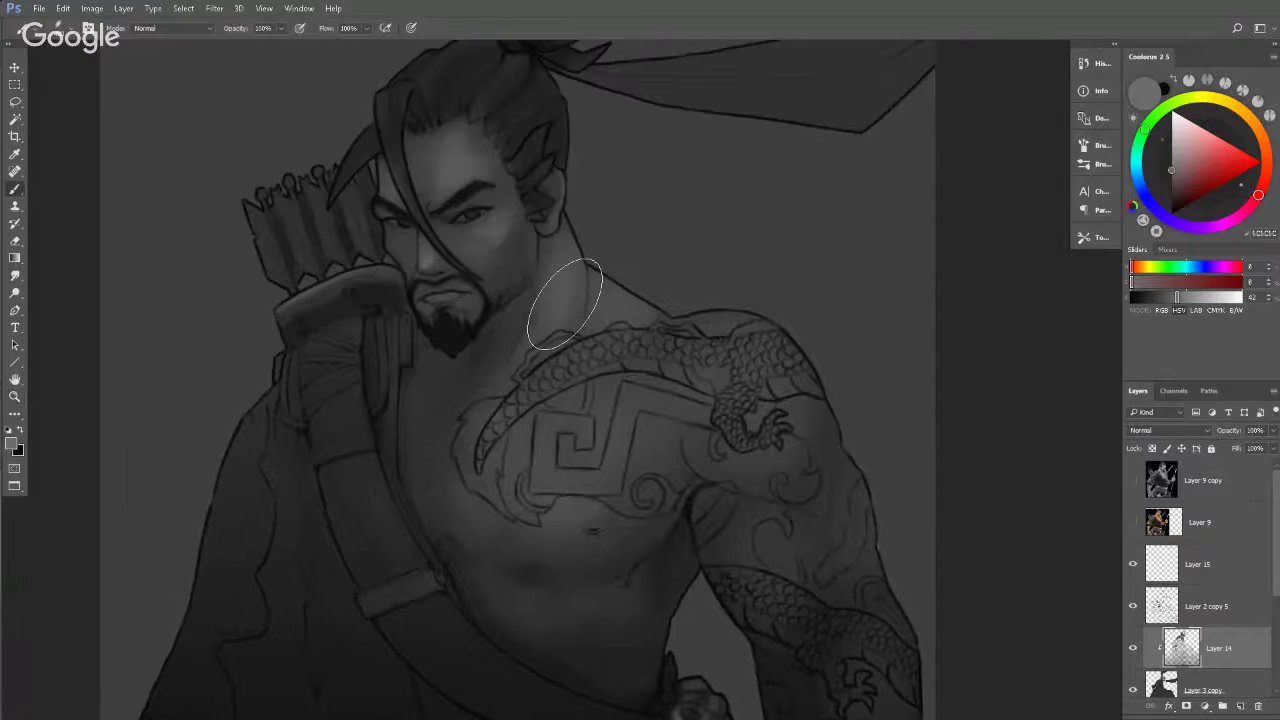
drag(1172, 172, 1171, 191)
drag(826, 393, 793, 282)
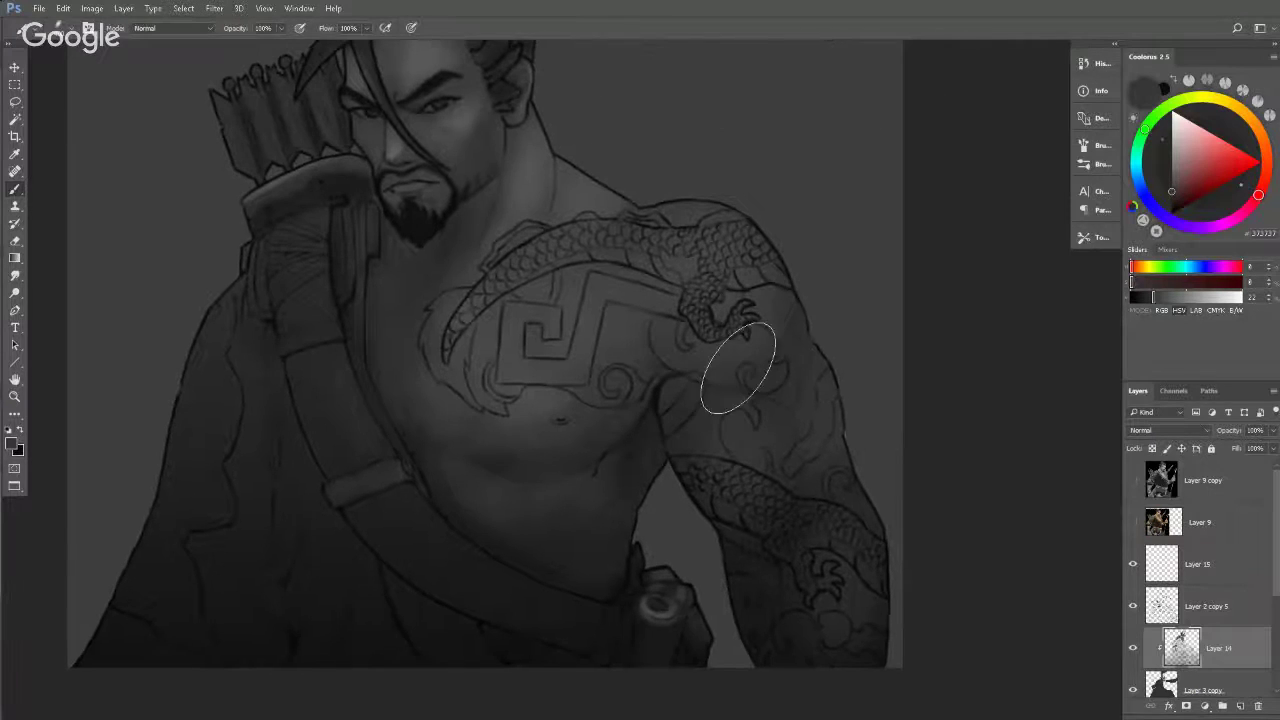
click(1172, 196)
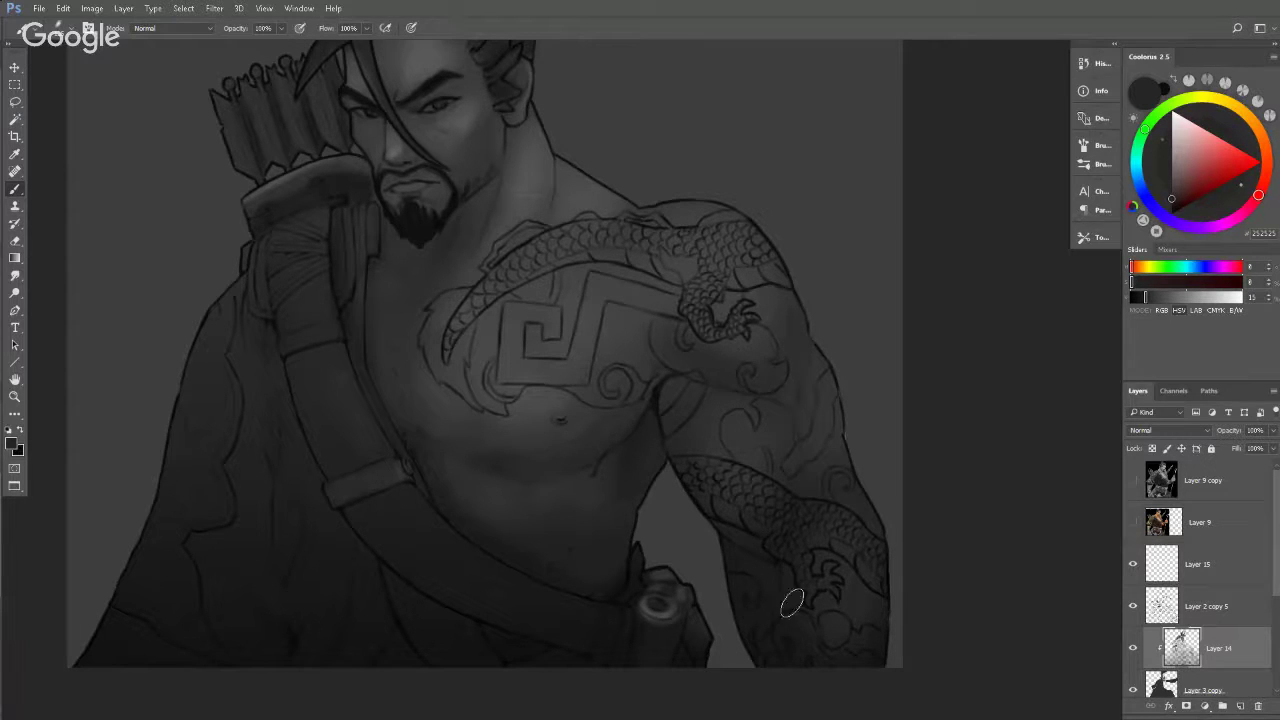
key(z)
mouse_move(737, 300)
mouse_down()
mouse_move(651, 258)
mouse_move(804, 188)
mouse_move(727, 258)
mouse_up()
drag(600, 264, 625, 284)
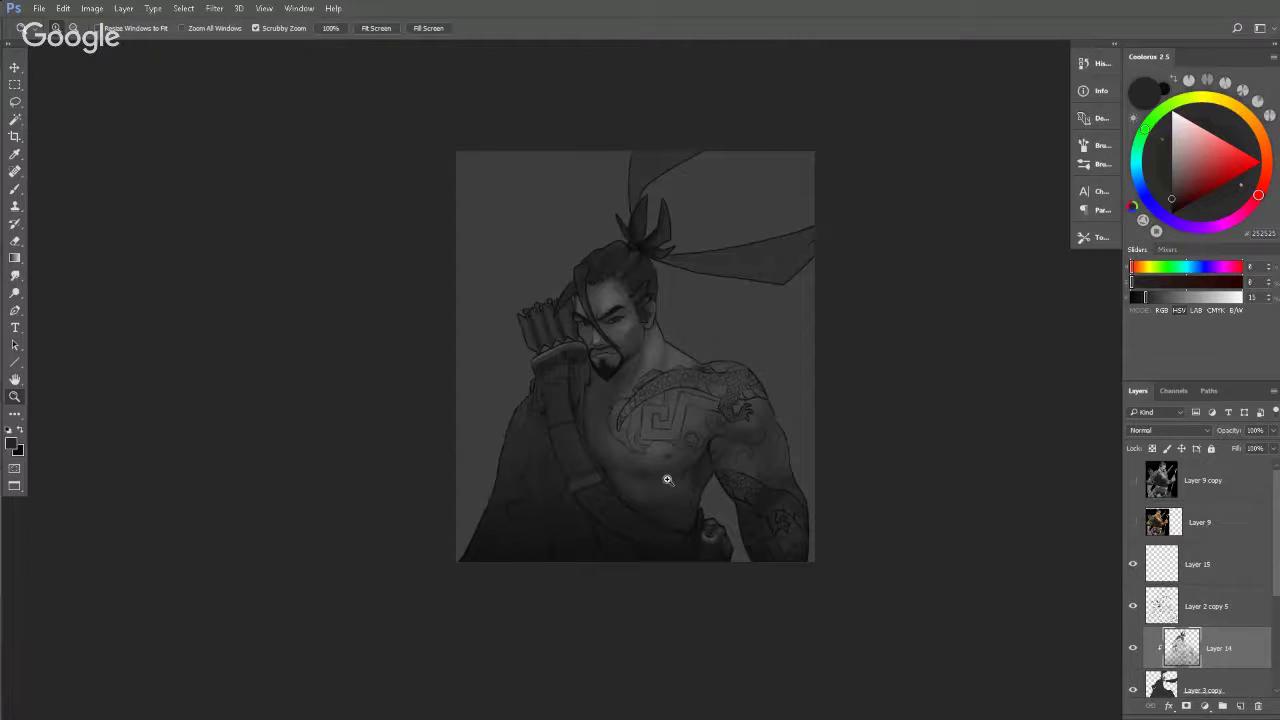
drag(667, 480, 708, 471)
key(b)
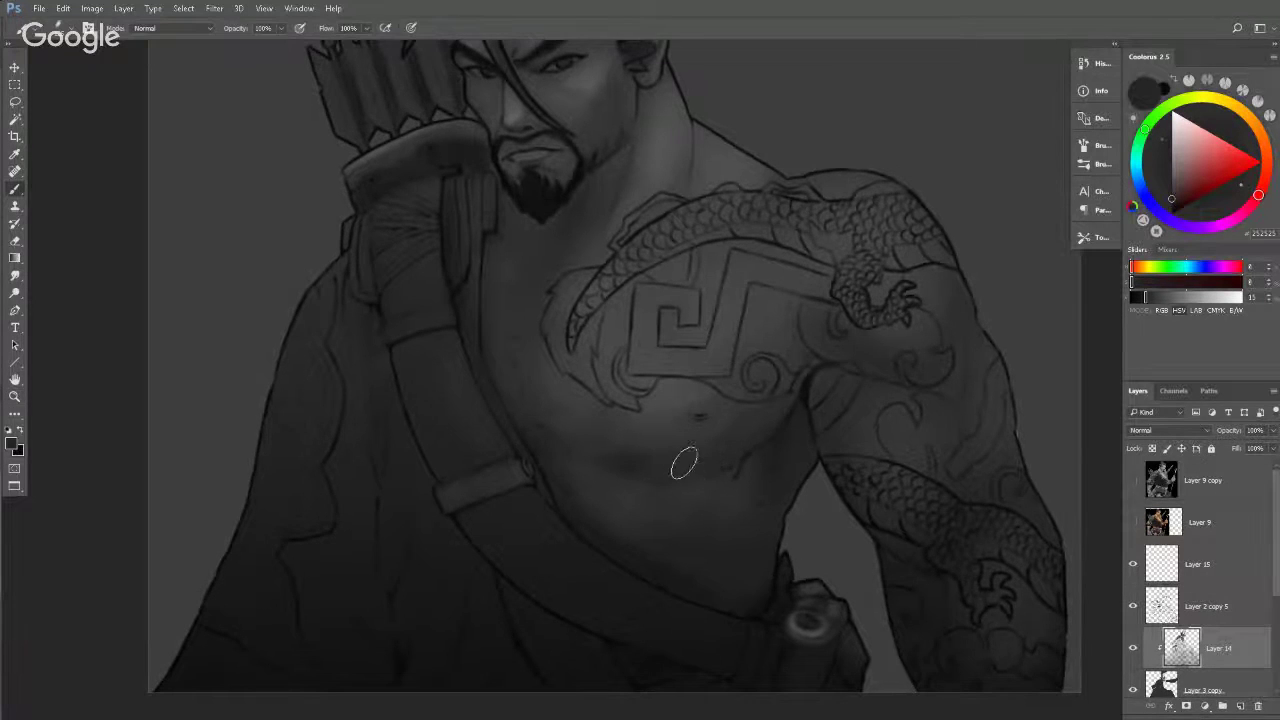
Sample a near-black grey at 5% brightness and deepen the shadows beneath the chest and along the side of the torso.
alt+click(803, 404)
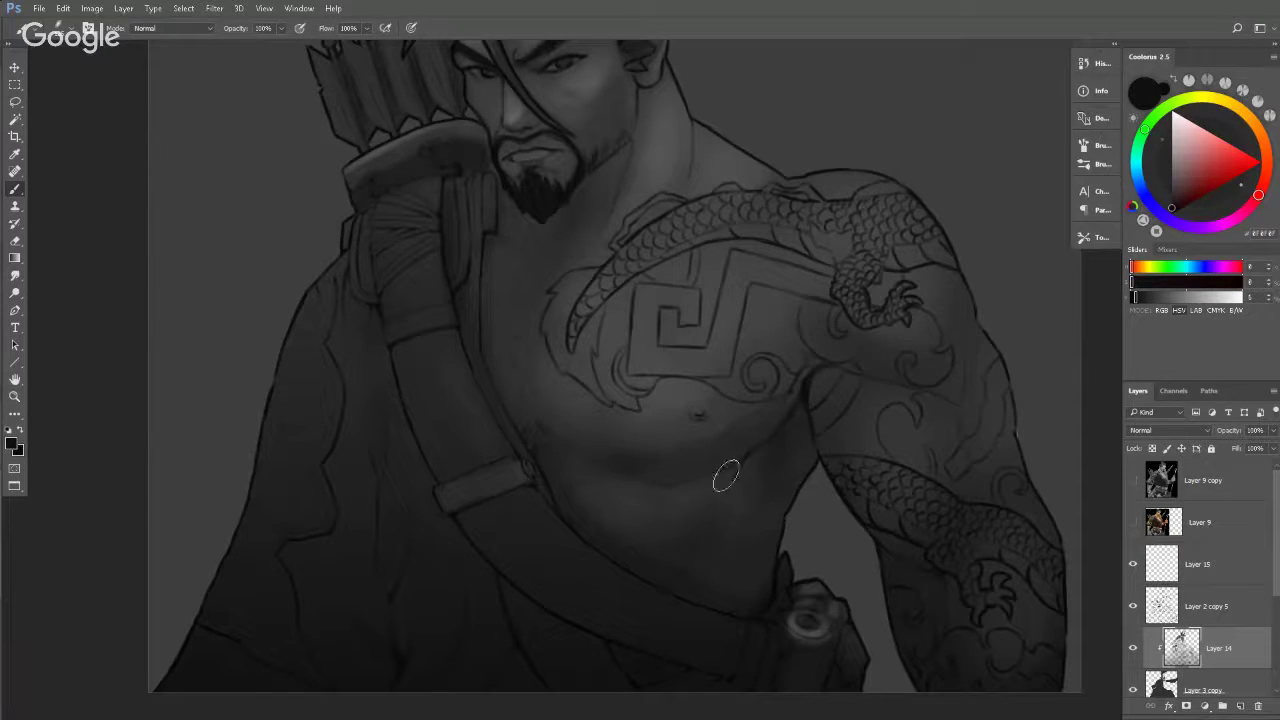
drag(784, 355, 685, 419)
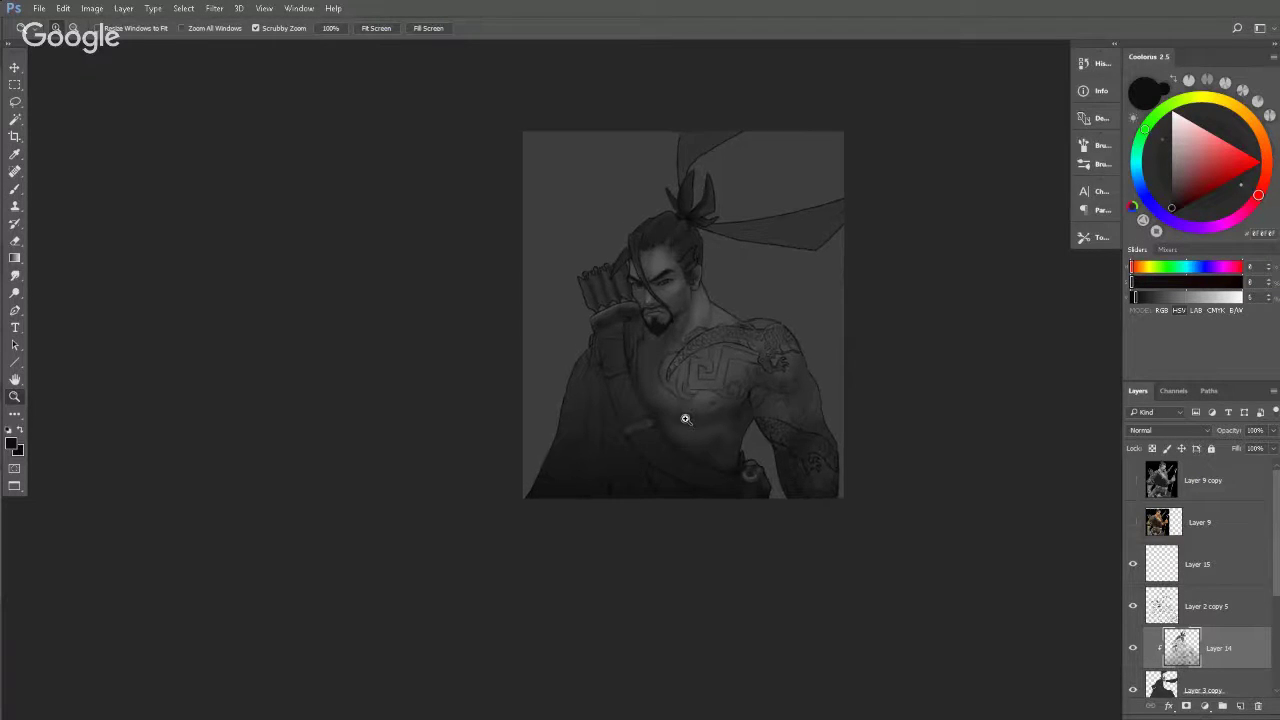
scroll(667, 420, up, 2)
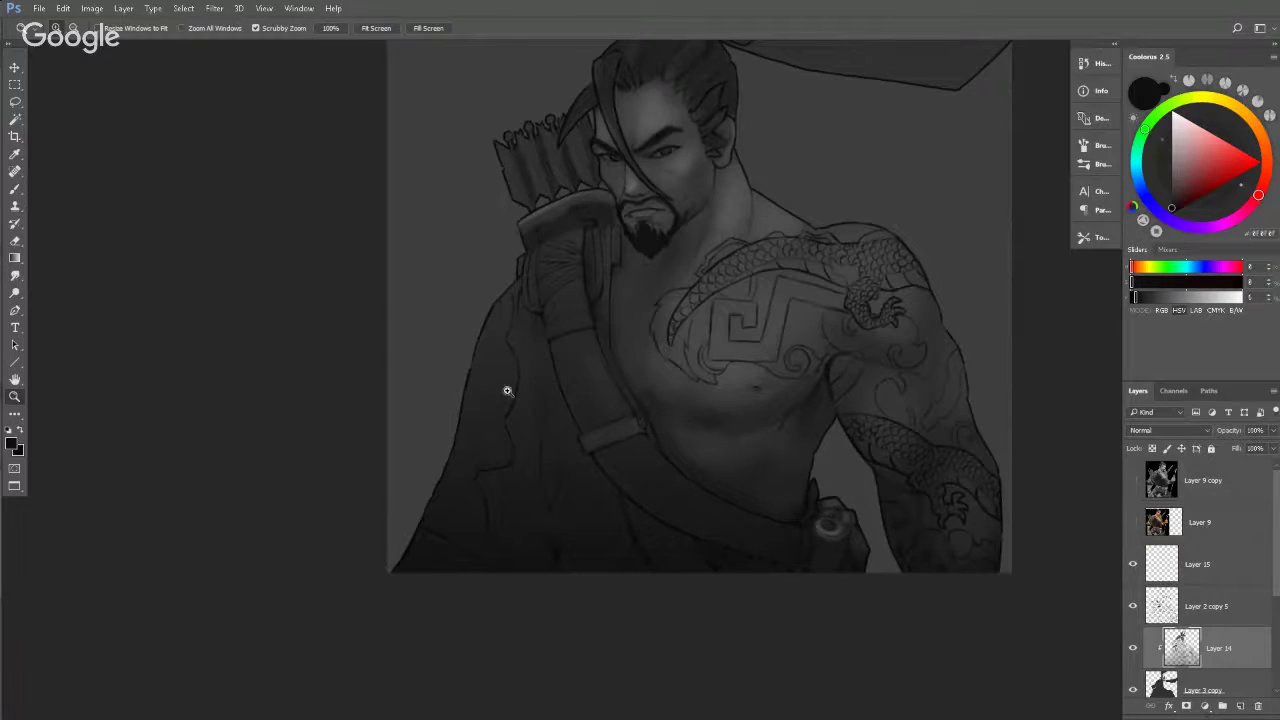
Sample a grey at 25% brightness, paint soft highlights along the cloak's wavy folded edge, and check the whole figure.
drag(507, 391, 580, 387)
alt+click(757, 352)
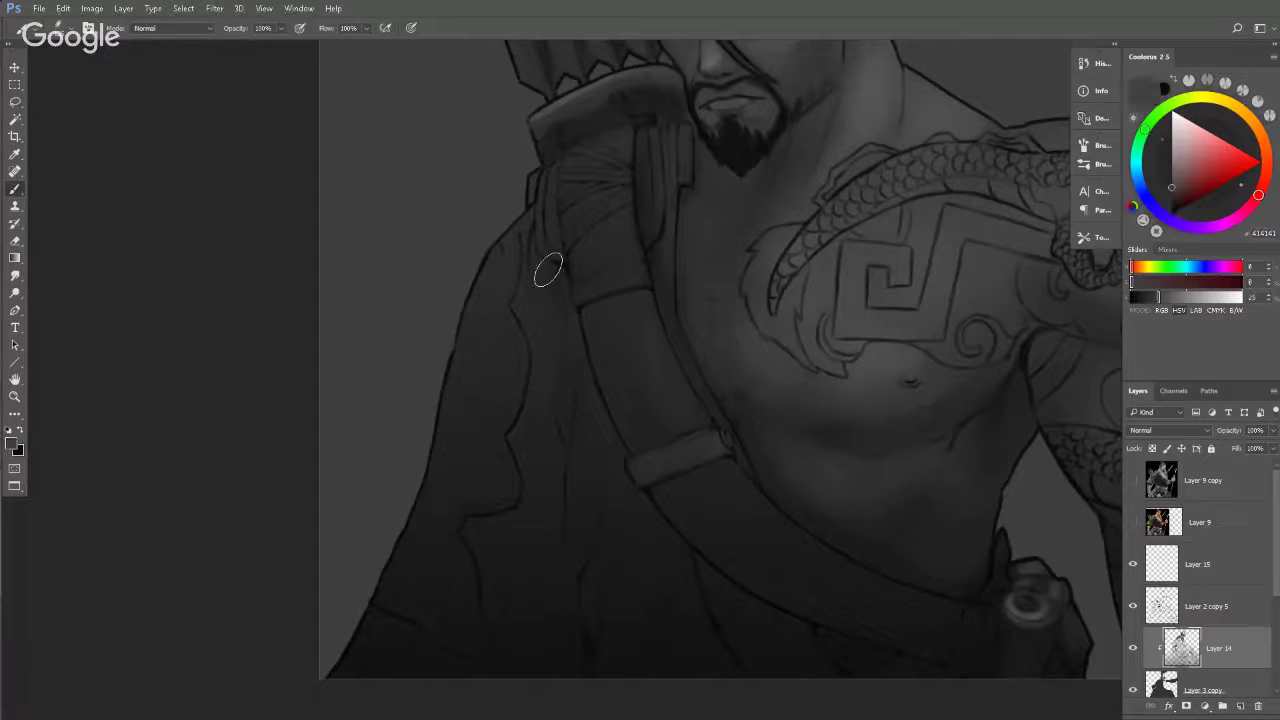
drag(544, 258, 513, 248)
mouse_move(506, 431)
mouse_down()
mouse_move(516, 479)
mouse_move(493, 512)
mouse_move(473, 511)
mouse_move(467, 566)
mouse_move(483, 605)
mouse_up()
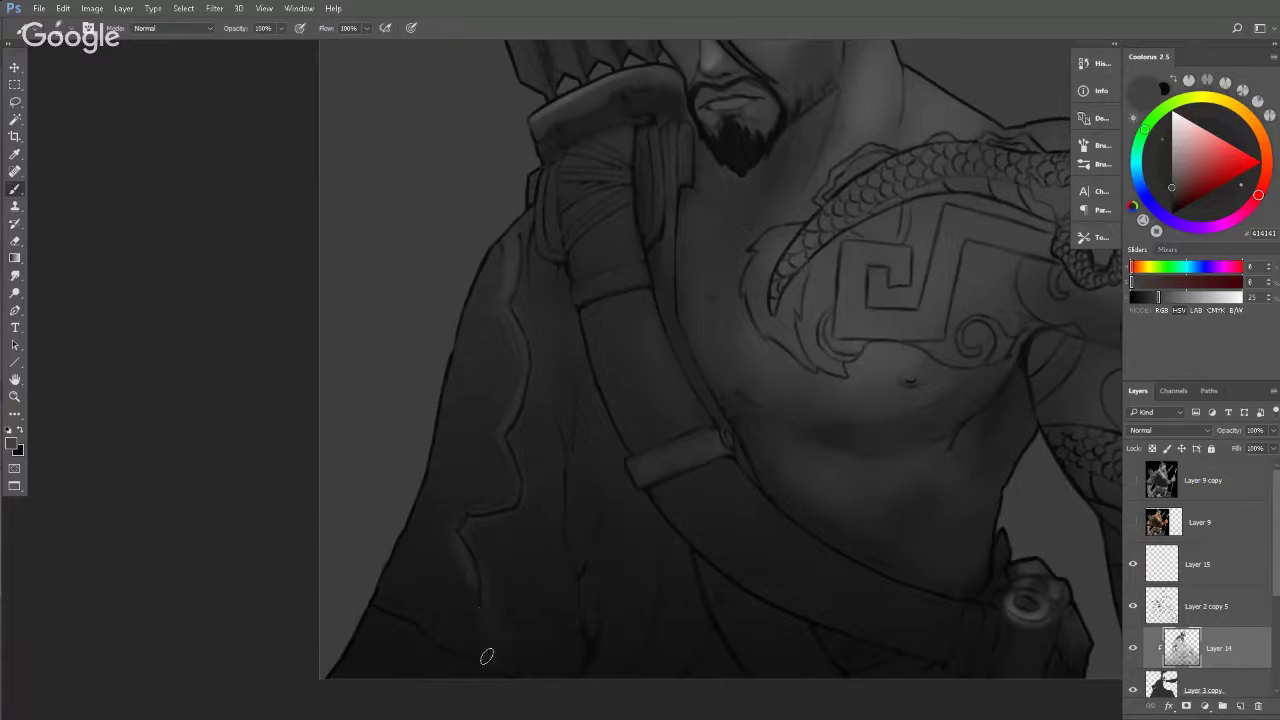
key(z)
drag(729, 402, 615, 420)
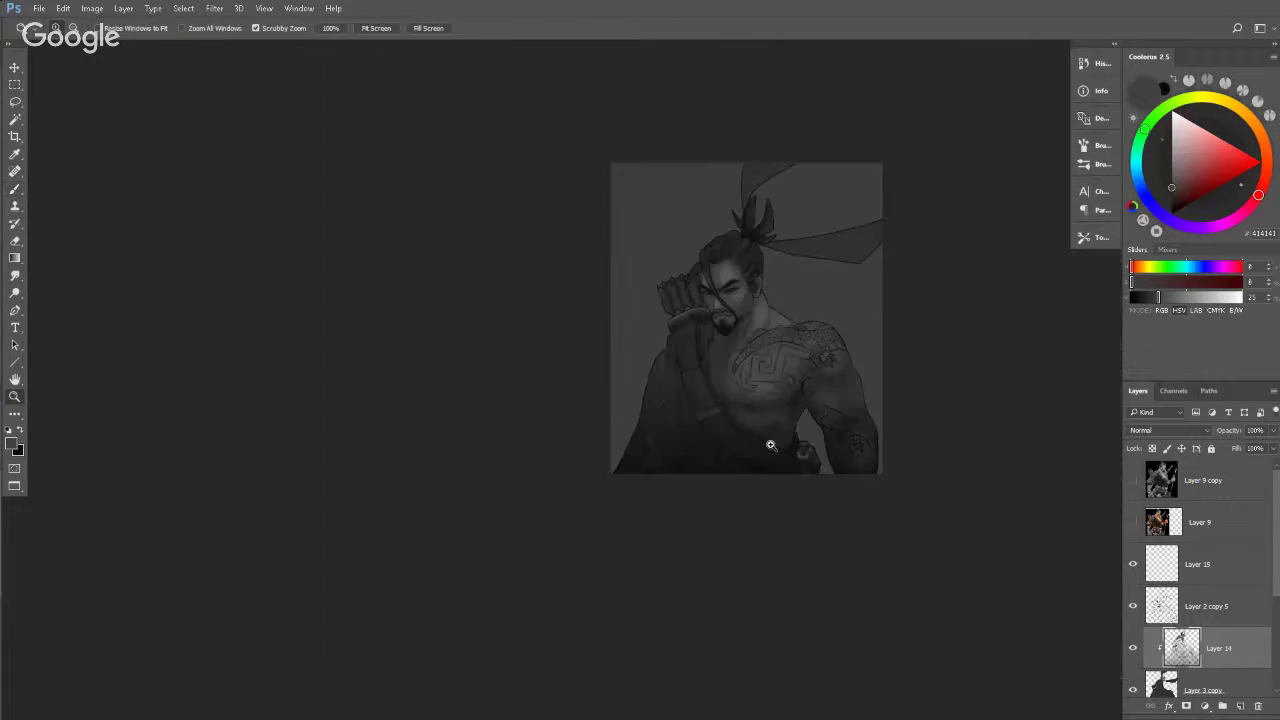
drag(800, 411, 751, 415)
drag(642, 431, 706, 385)
drag(758, 248, 683, 329)
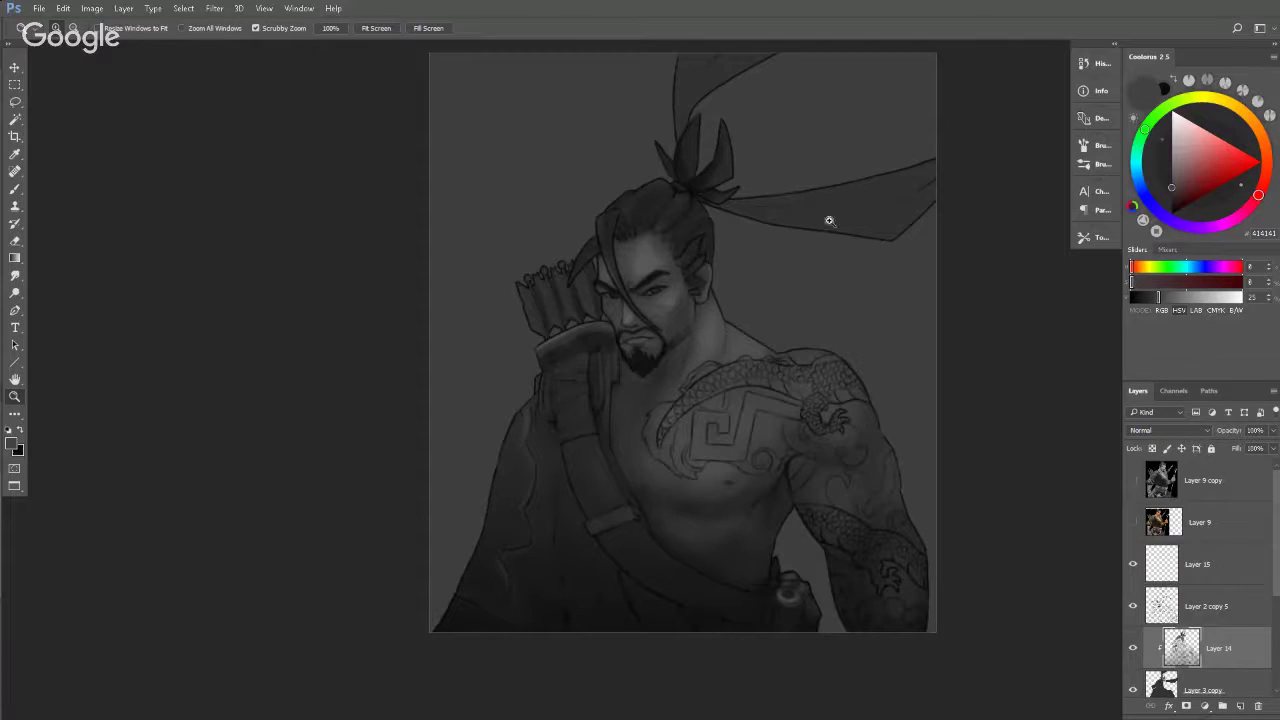
Select the line-art layer Layer 2 copy 5 and fine-tune its opacity against the shaded figure.
click(1164, 607)
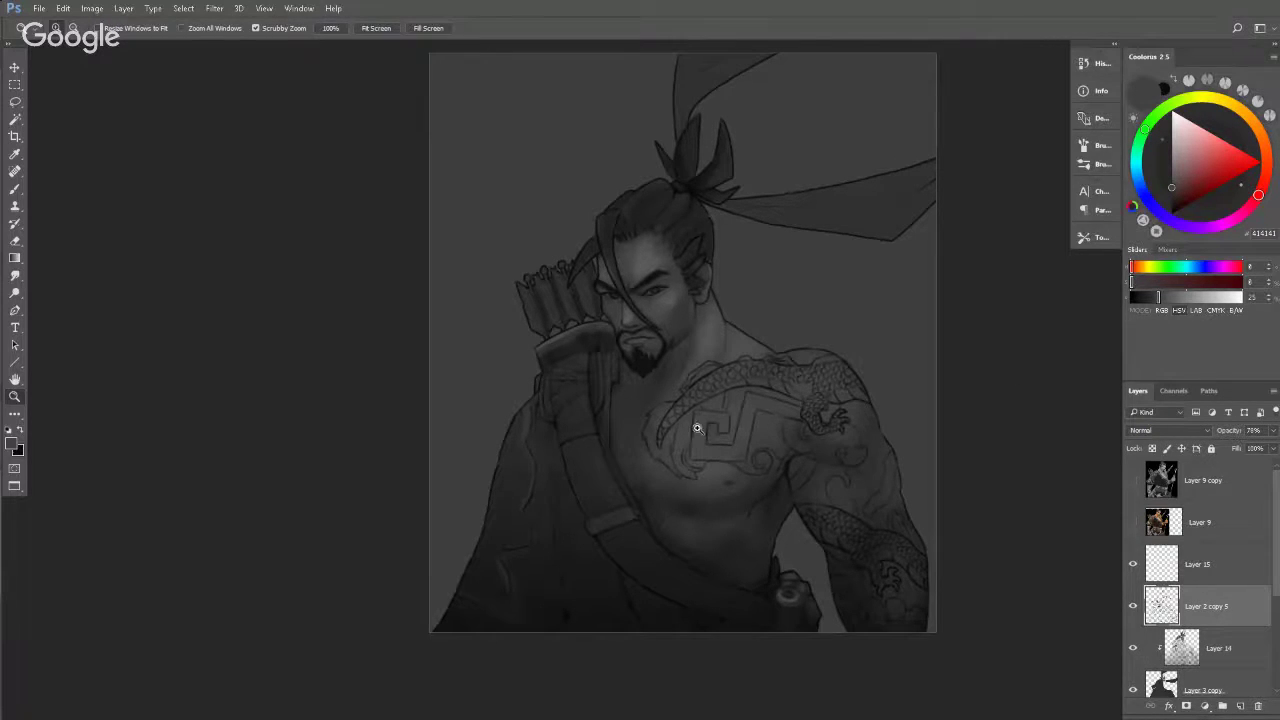
drag(703, 424, 738, 422)
key(v)
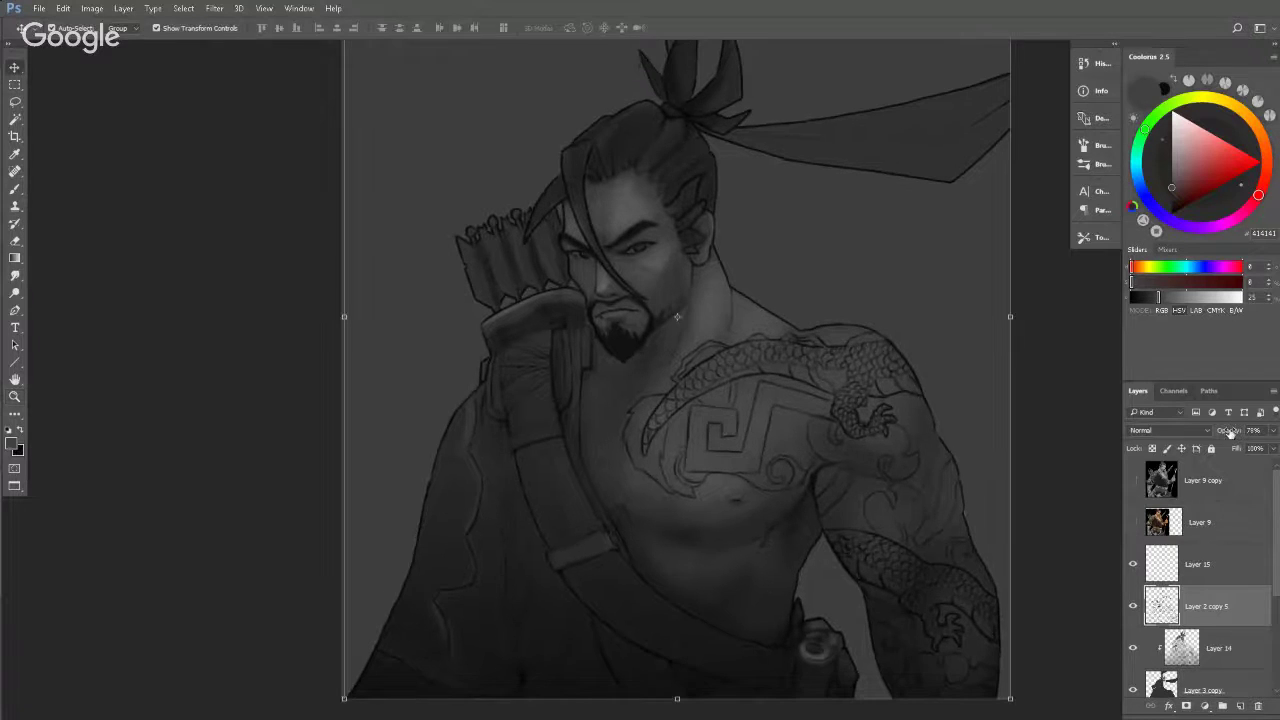
drag(1230, 432, 1233, 434)
click(1058, 366)
key(z)
drag(857, 314, 908, 358)
key(v)
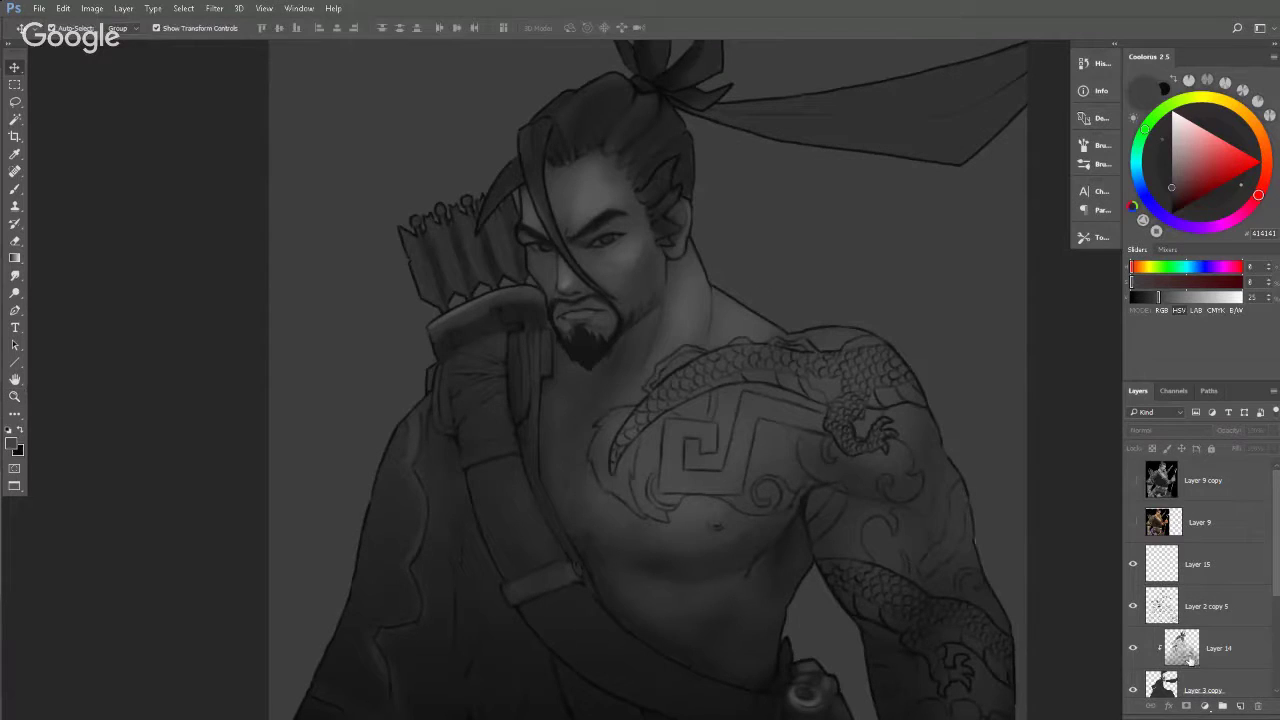
Select Layer 3 copy, Layer 14 and Layer 2 copy 5 together and stamp them into a new merged layer.
scroll(1273, 566, down, 1)
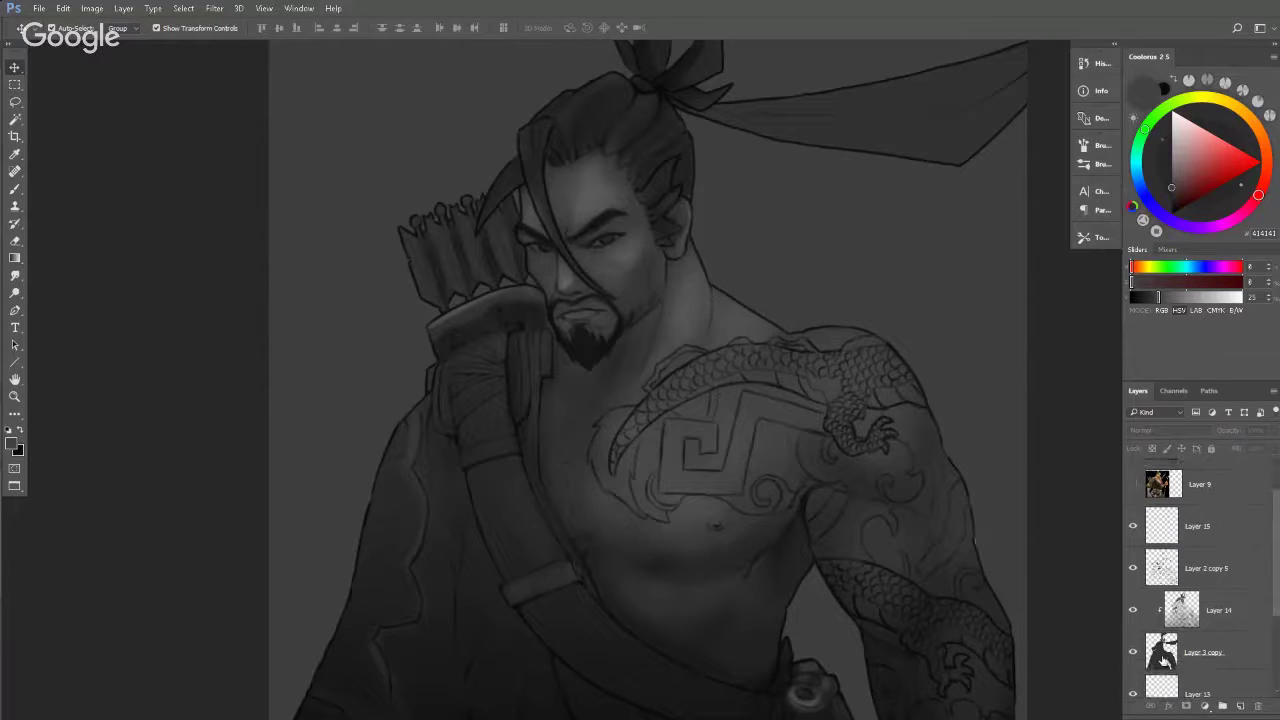
click(1213, 652)
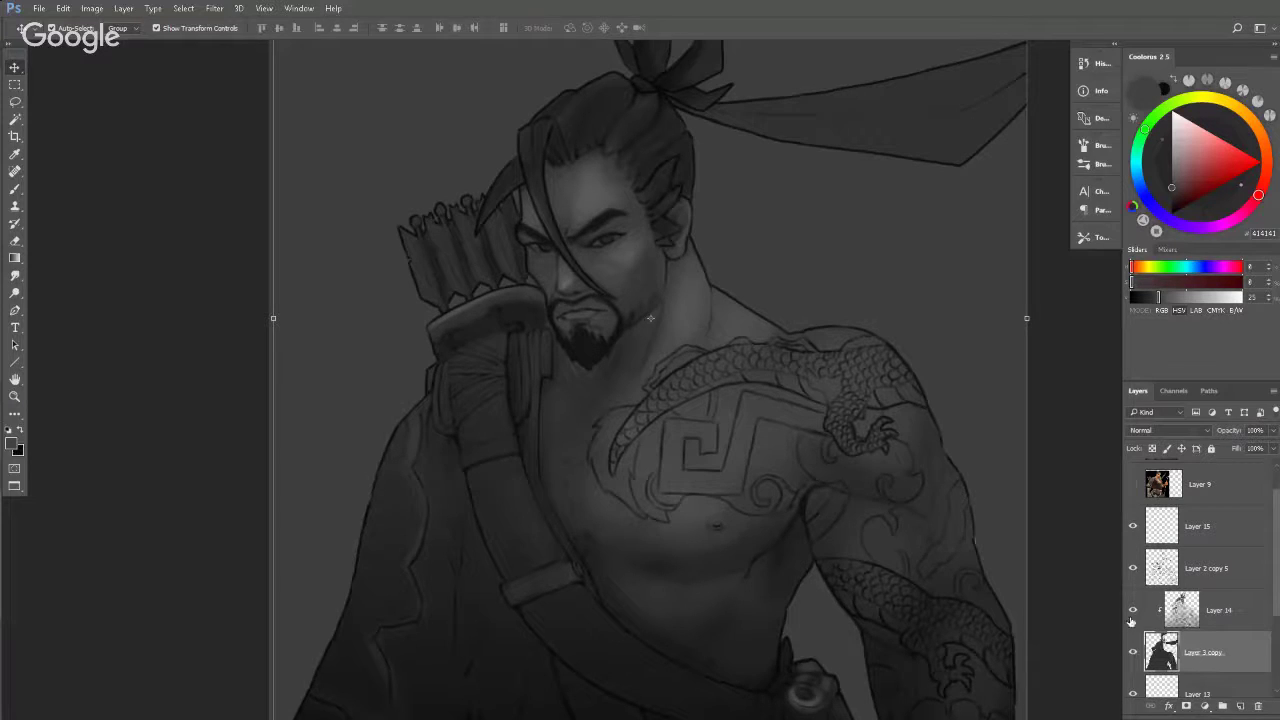
shift+click(1190, 615)
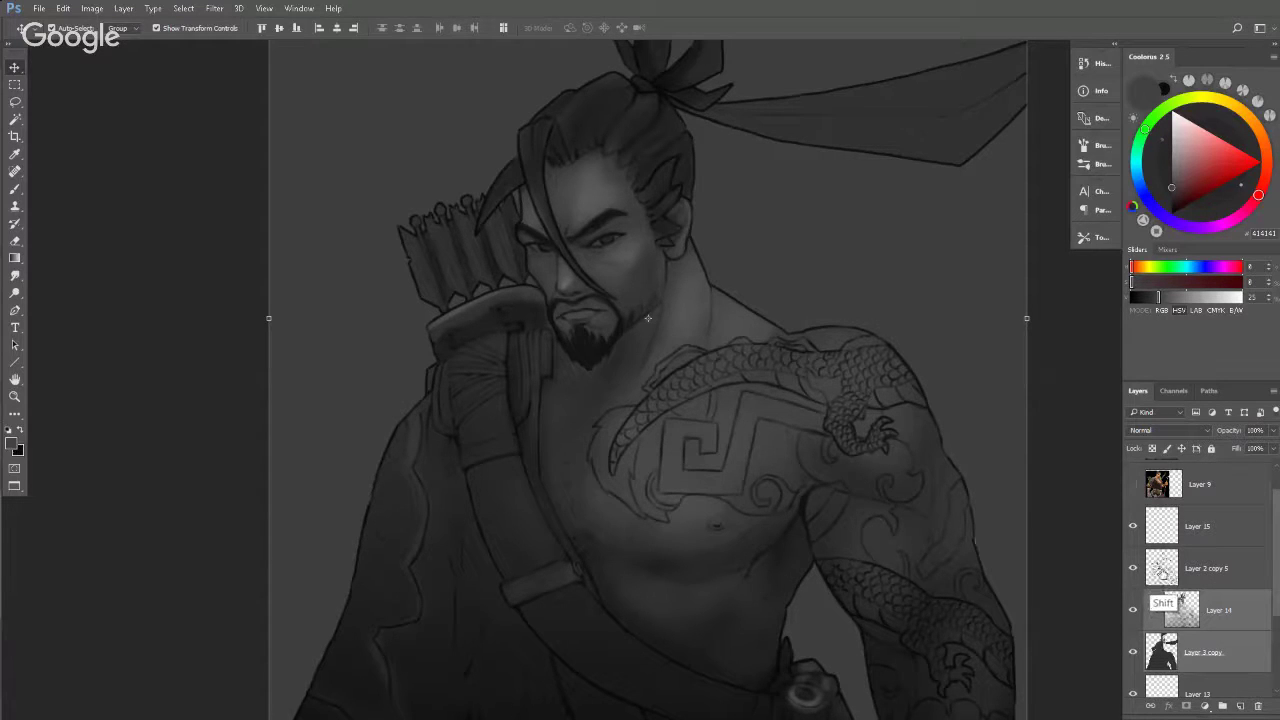
shift+click(1178, 584)
key(7)
key(1)
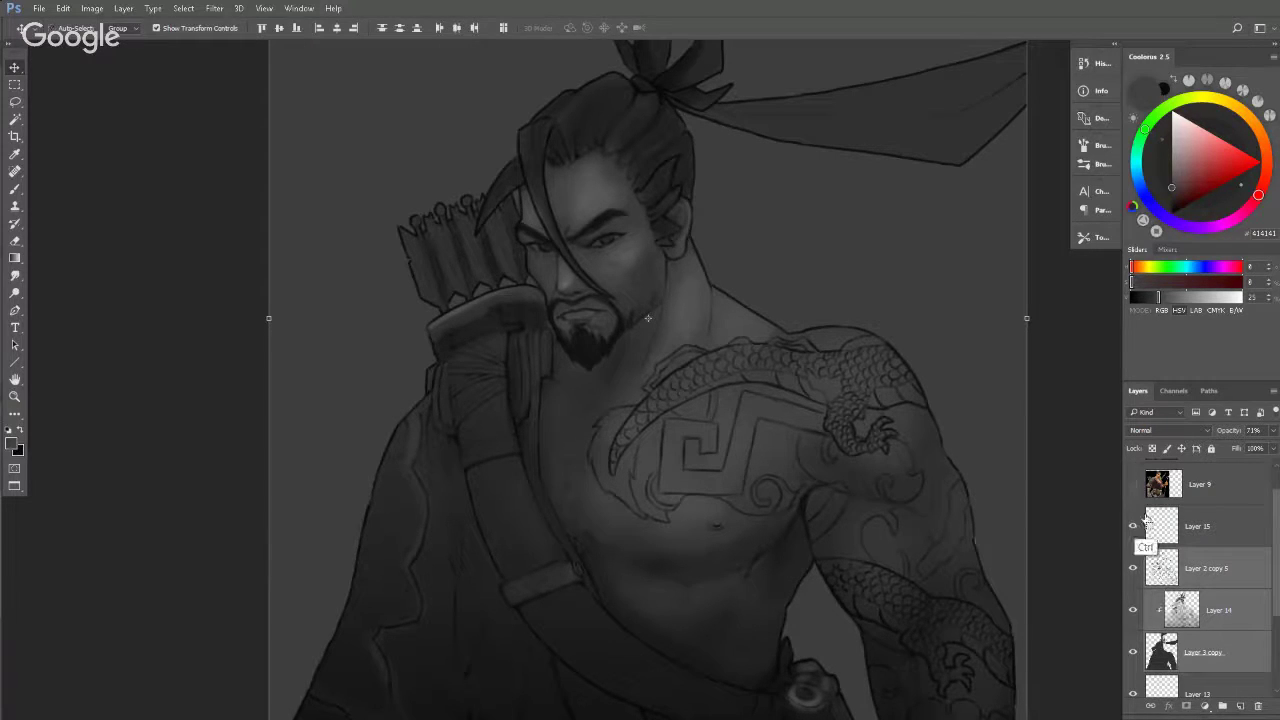
key(ctrl+alt+e)
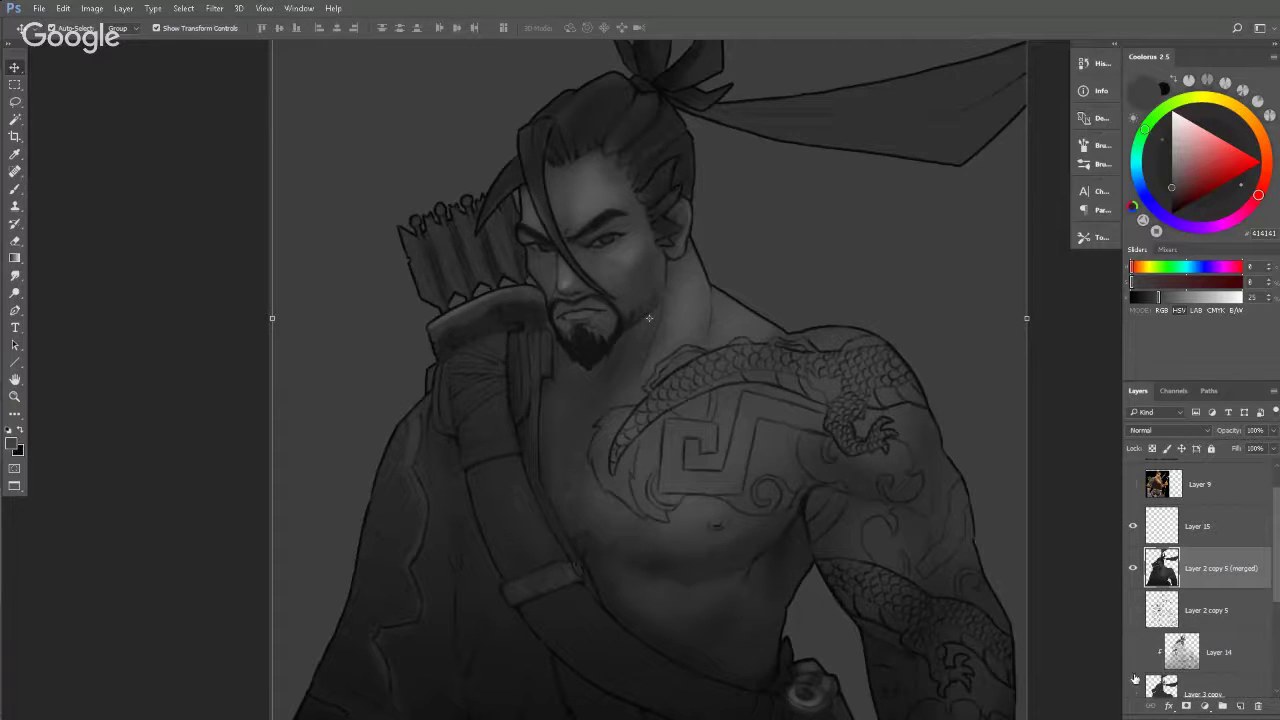
Test-move the merged figure layer across the canvas twice, undoing each move.
key(z)
drag(687, 293, 711, 289)
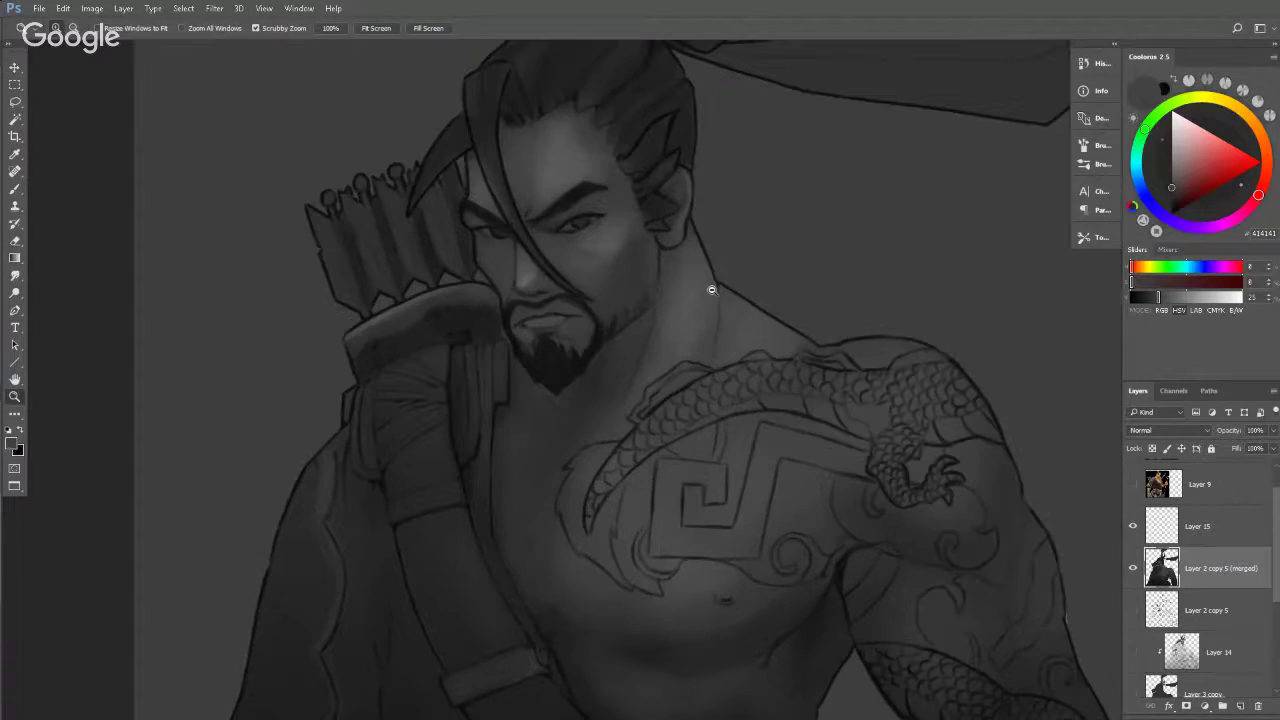
alt+click(712, 290)
key(v)
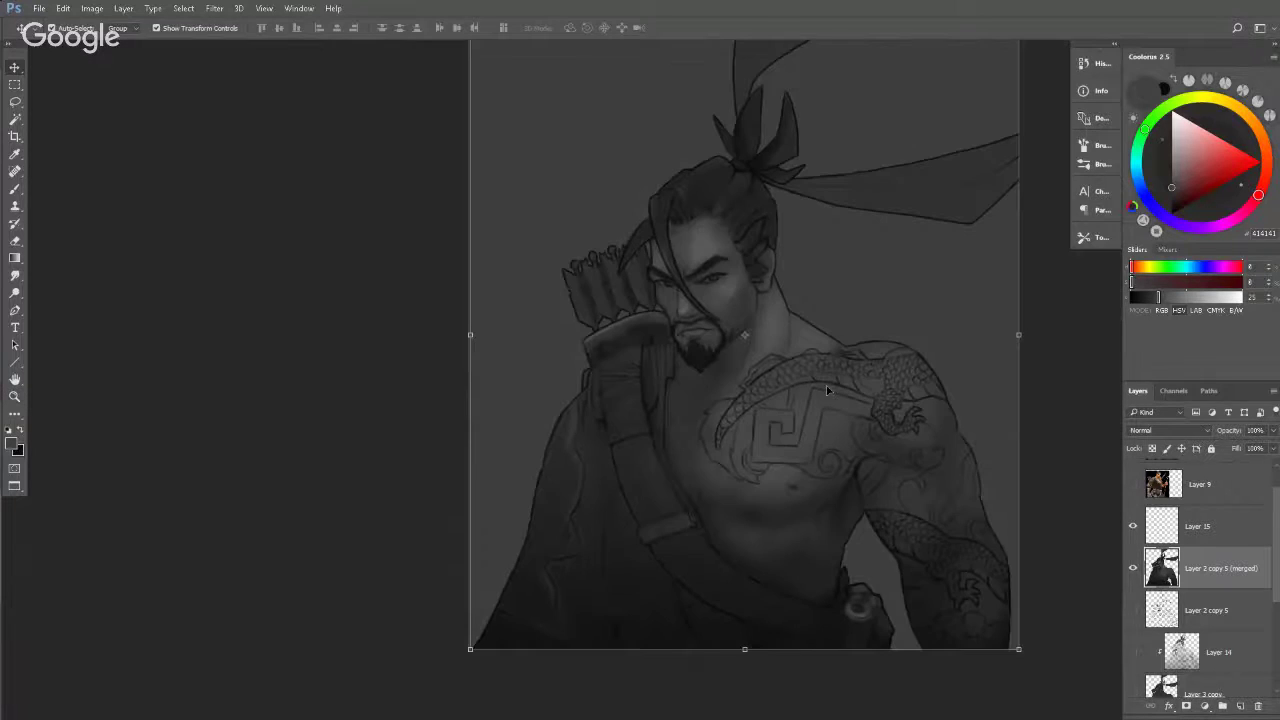
drag(826, 385, 671, 440)
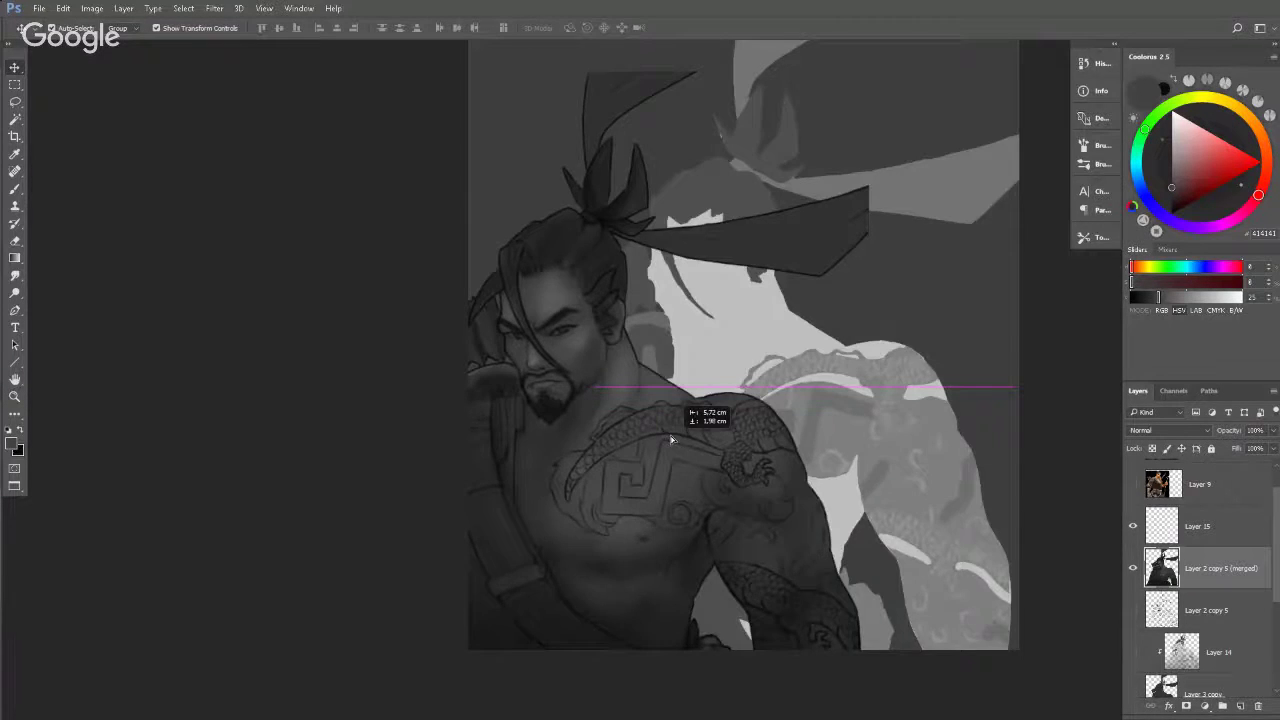
key(ctrl+z)
drag(1269, 595, 1277, 667)
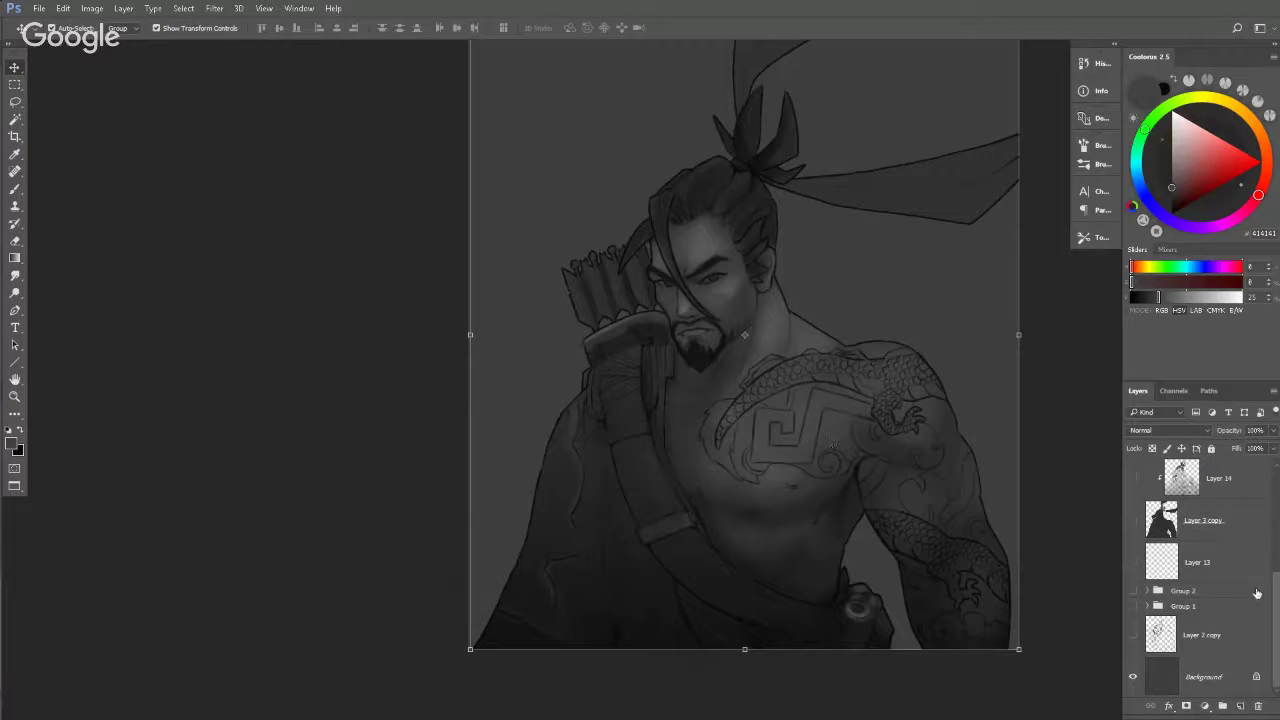
scroll(1276, 595, up, 4)
drag(798, 405, 803, 347)
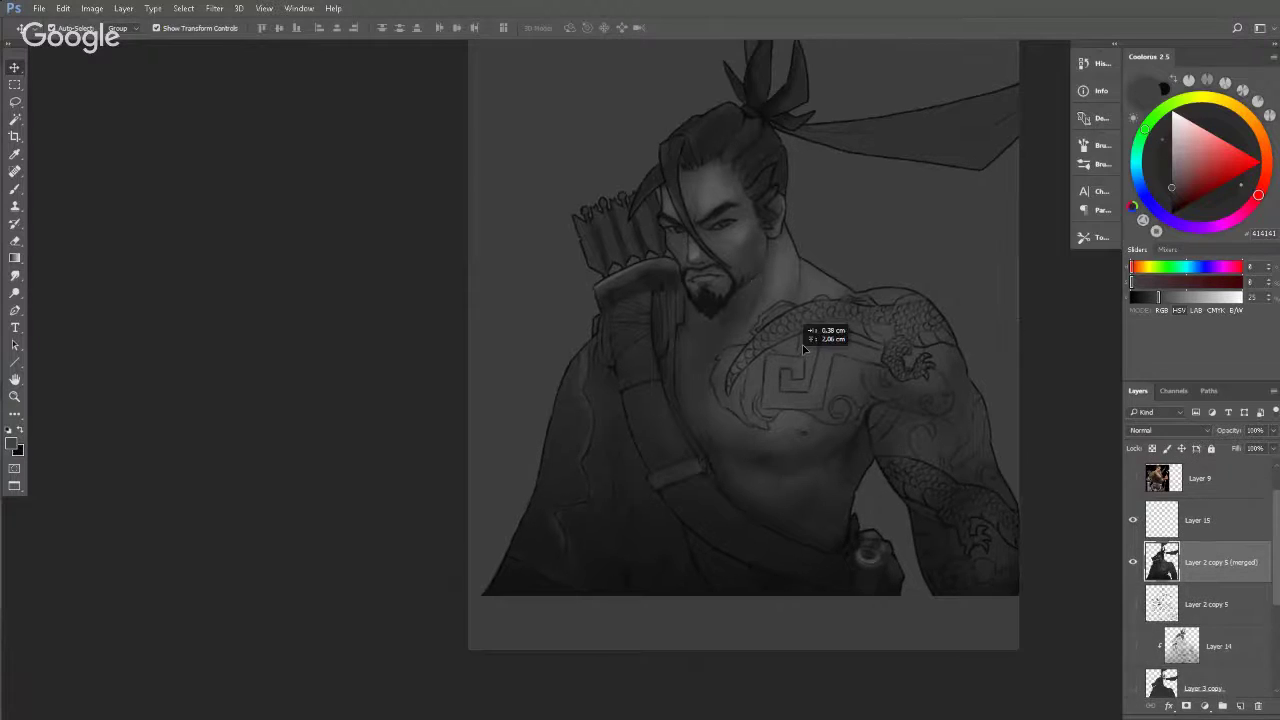
key(ctrl+z)
Inspect the merged figure close up and as a whole composition.
key(z)
drag(724, 267, 718, 268)
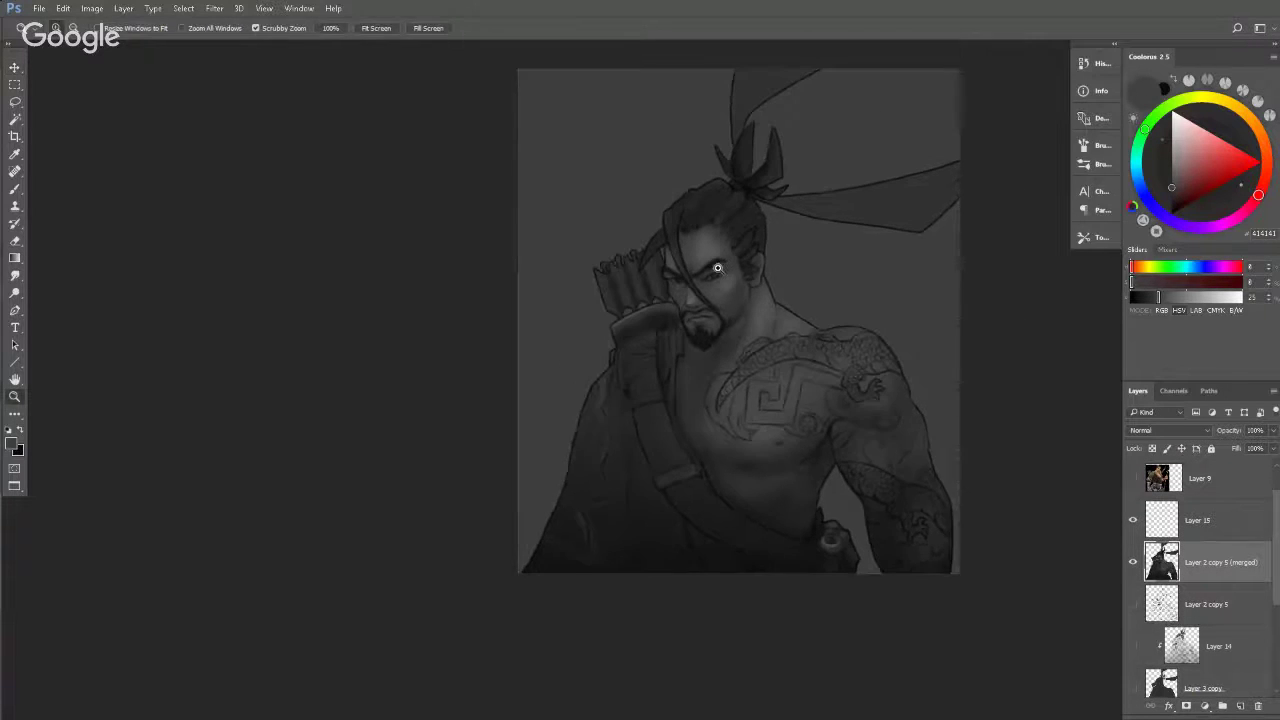
click(717, 267)
key(v)
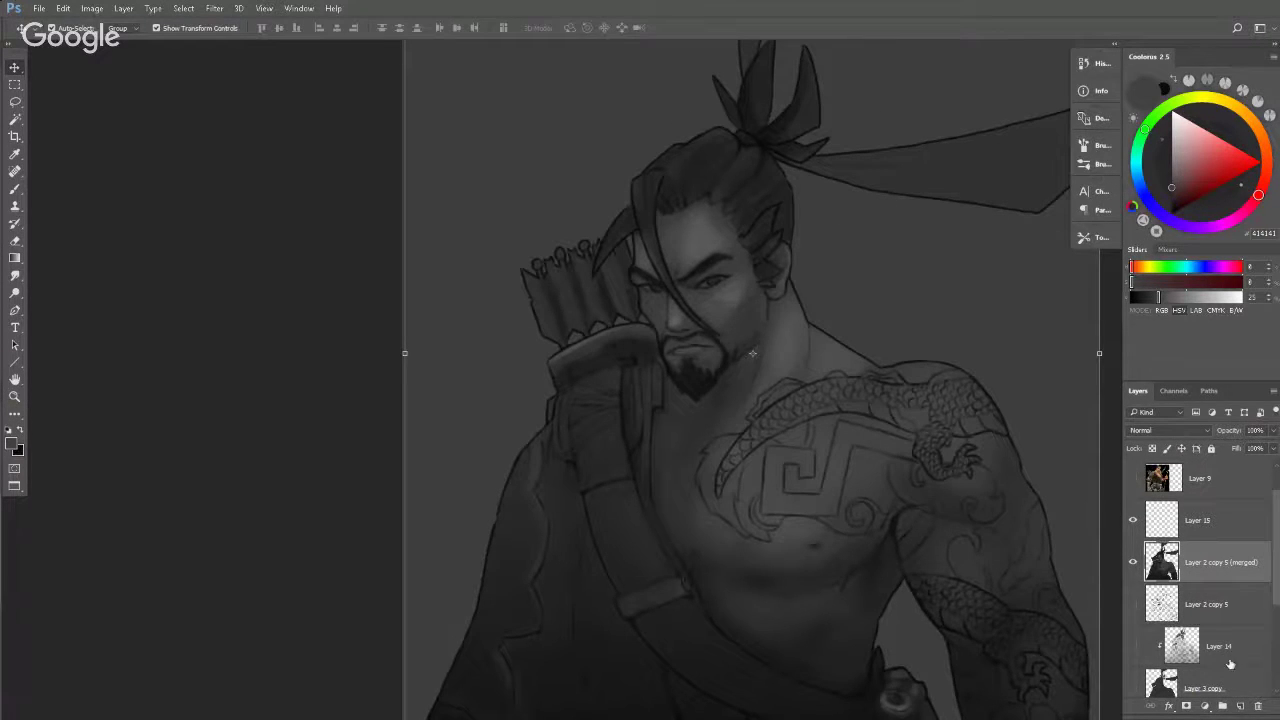
drag(884, 428, 751, 368)
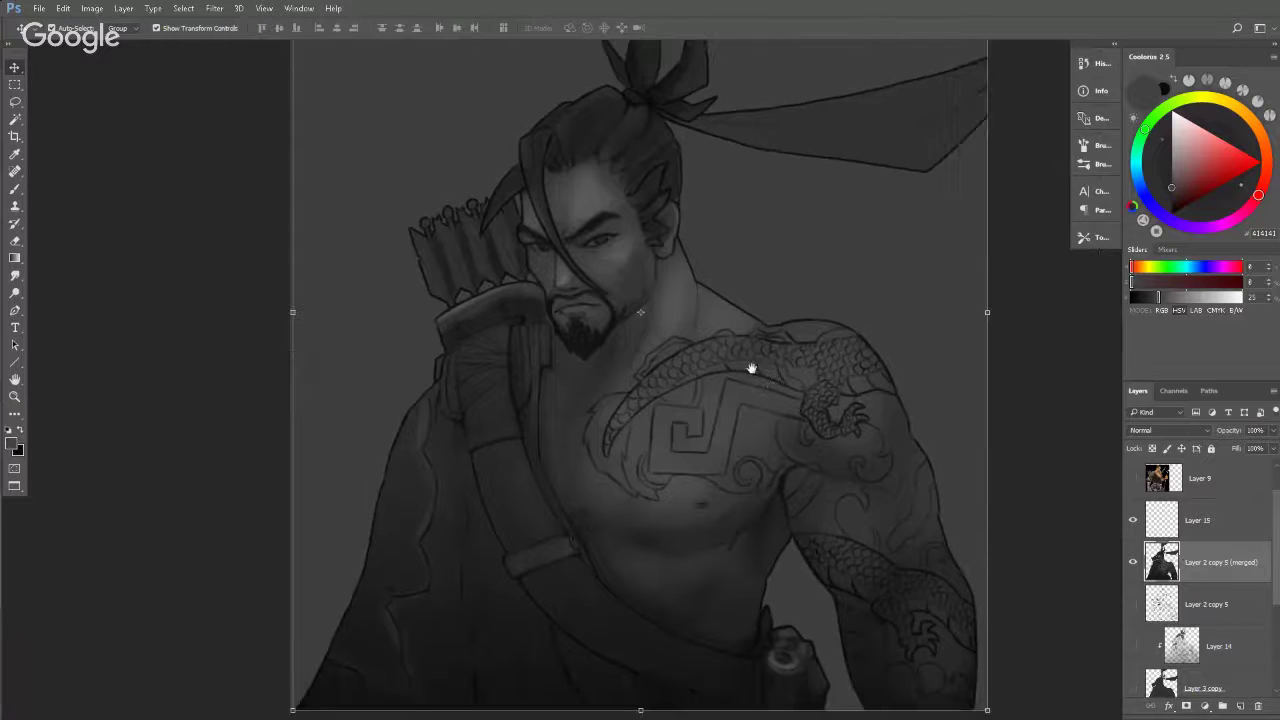
key(z)
alt+click(776, 323)
drag(744, 320, 741, 368)
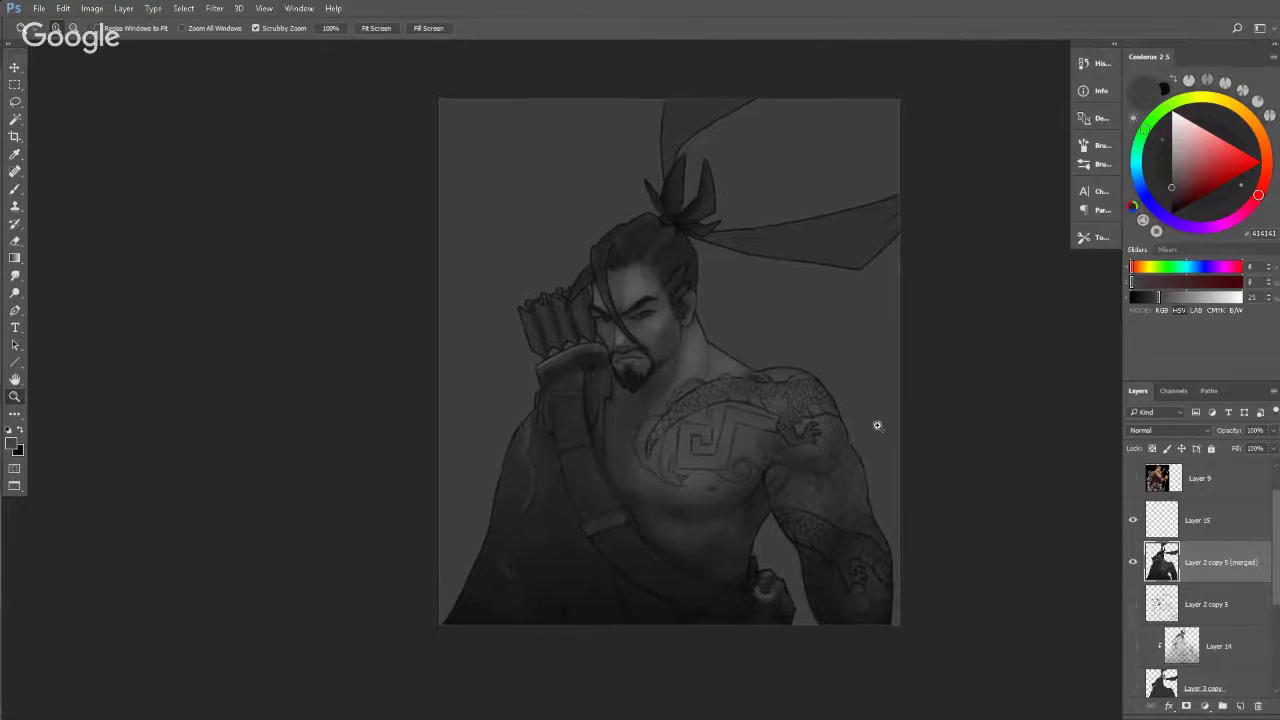
Fill Layer 15 with a dark violet-blue at hue 245, saturation 34% and brightness 32% using the Paint Bucket tool.
click(15, 258)
right_click(14, 262)
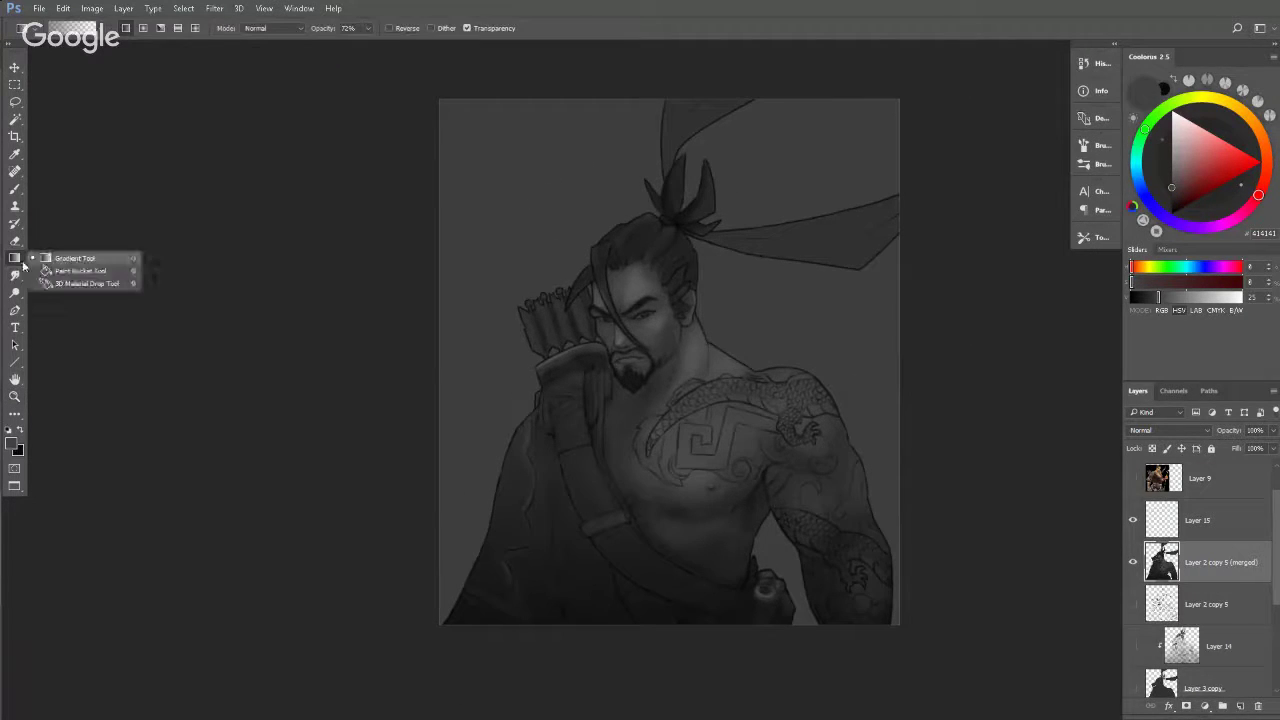
click(72, 268)
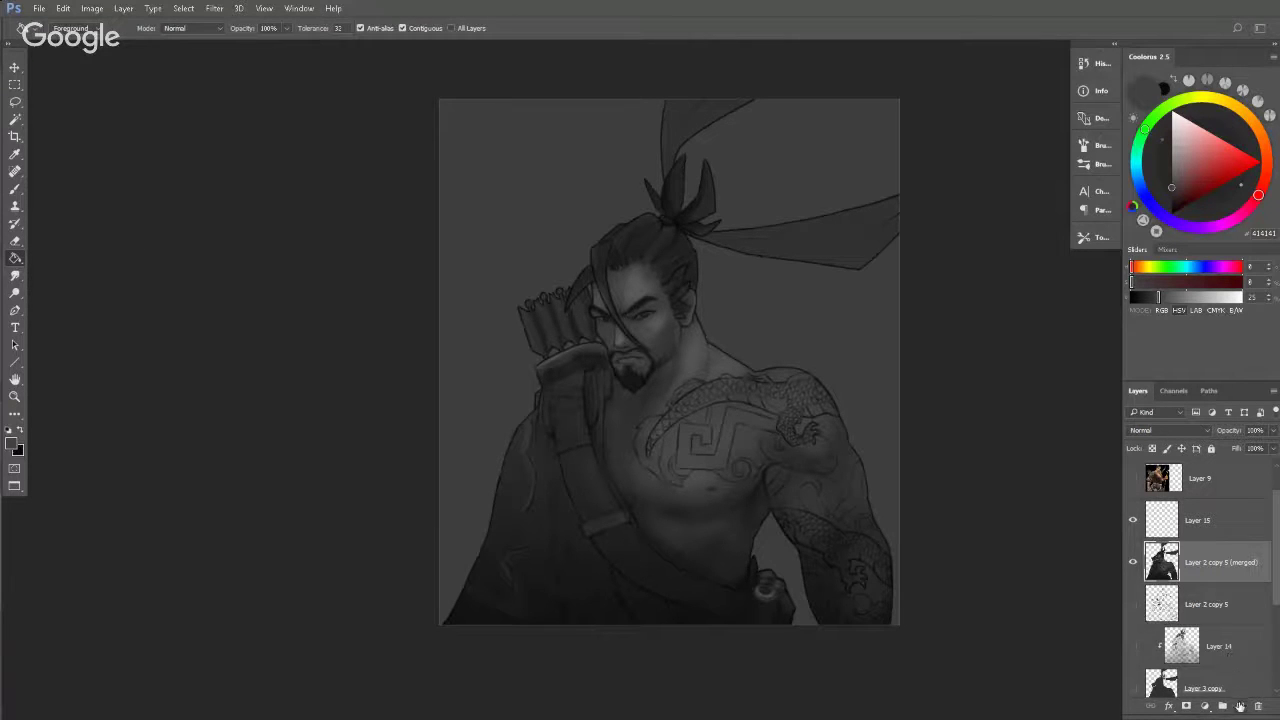
click(1134, 521)
click(1161, 519)
key(z)
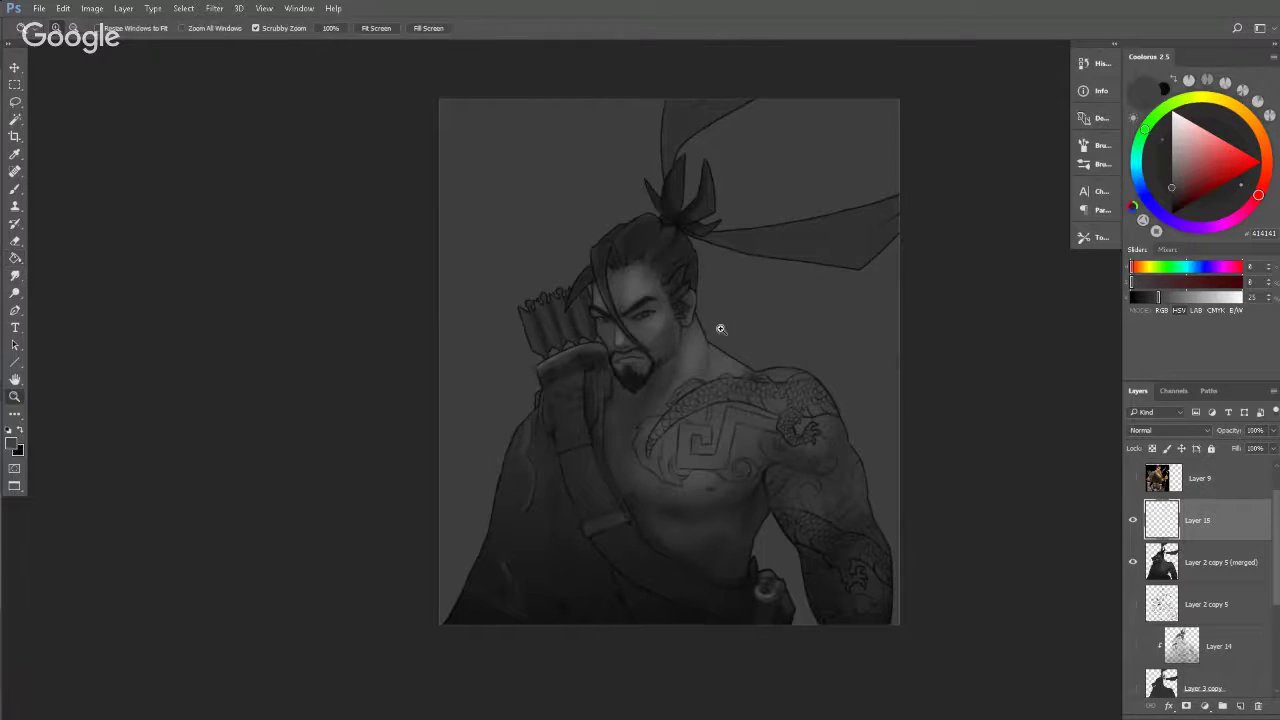
click(700, 335)
key(g)
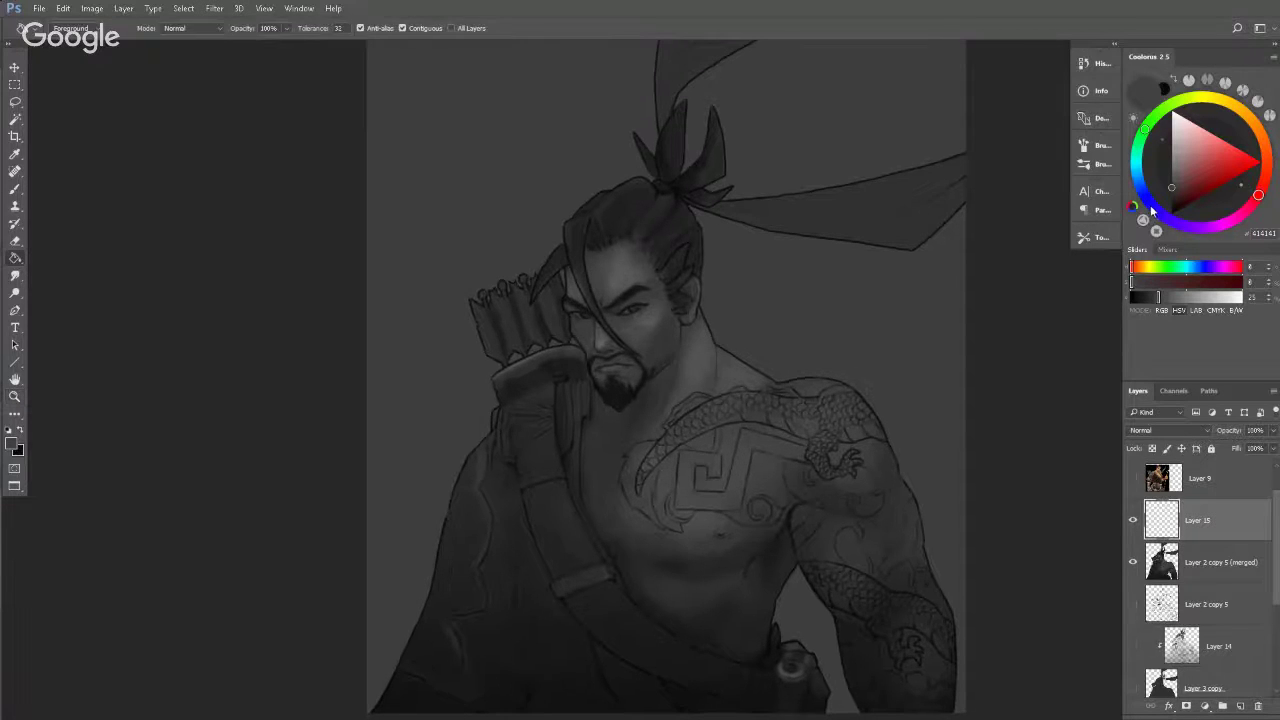
click(1152, 206)
drag(1174, 184, 1181, 186)
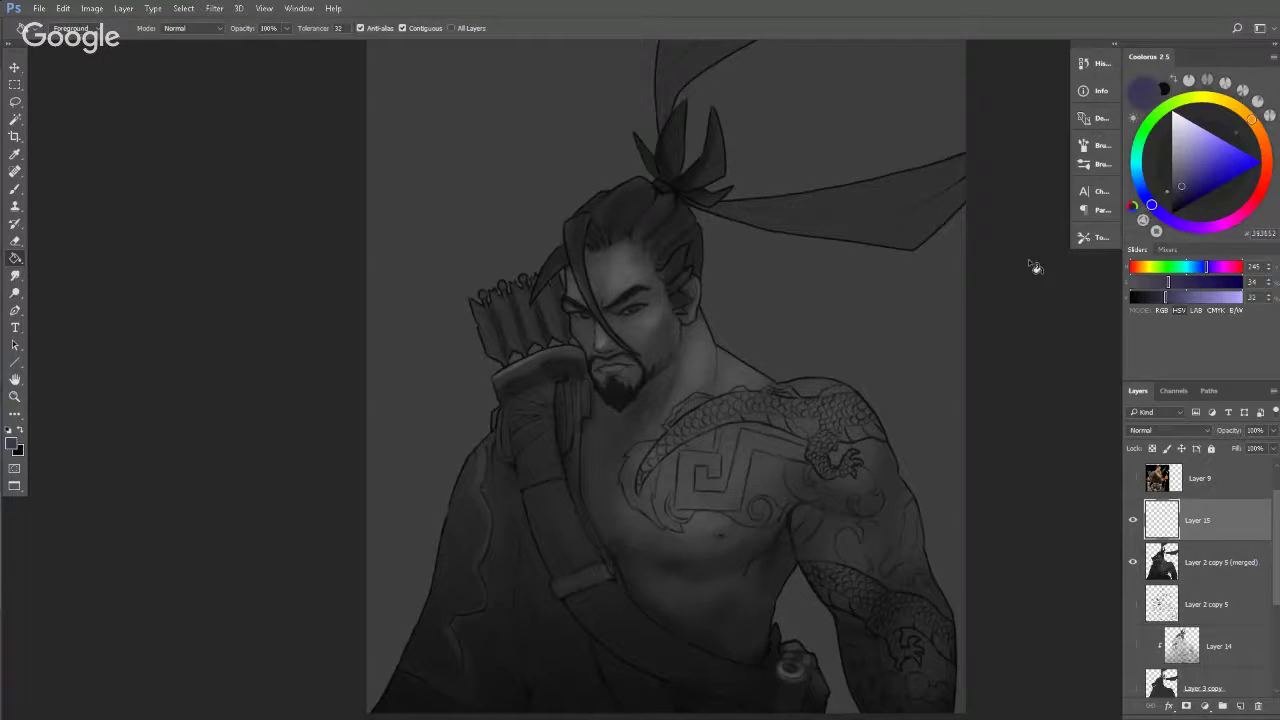
click(913, 294)
Refill Layer 15 with bluer tones, ending on dark navy at hue 224, saturation 43% and brightness 28%, and deselect the layer.
click(1146, 198)
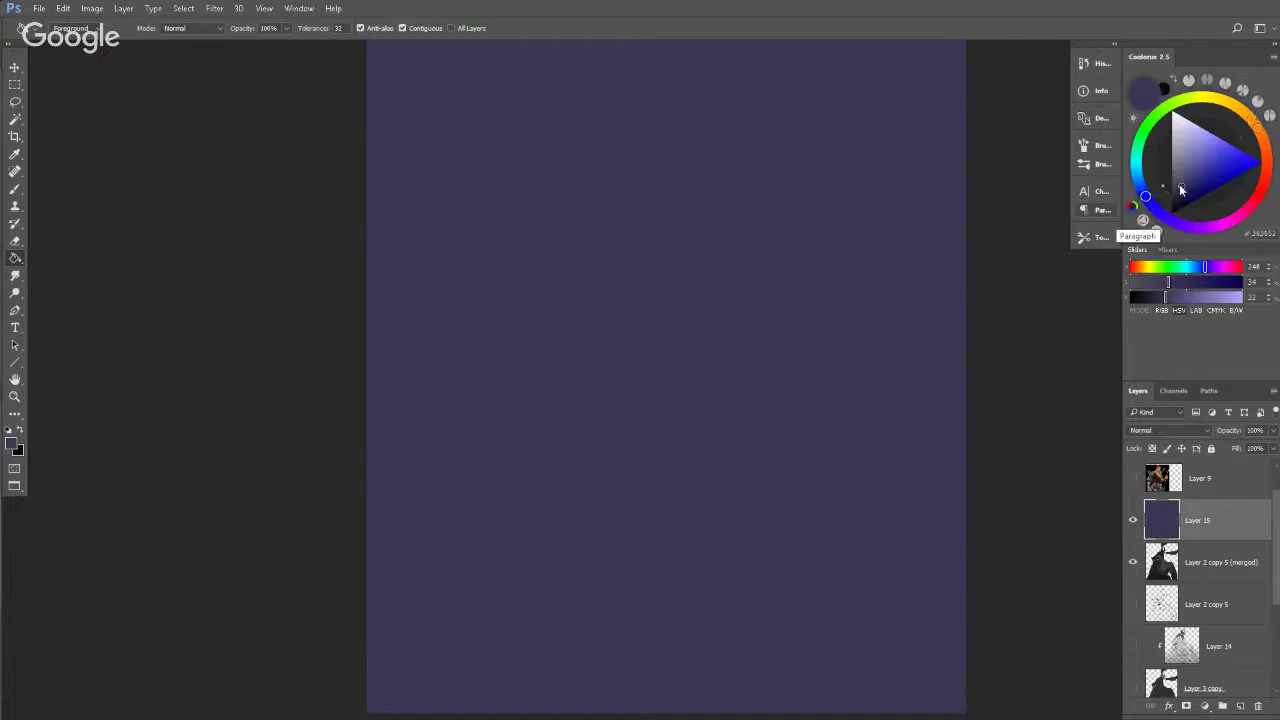
click(1186, 184)
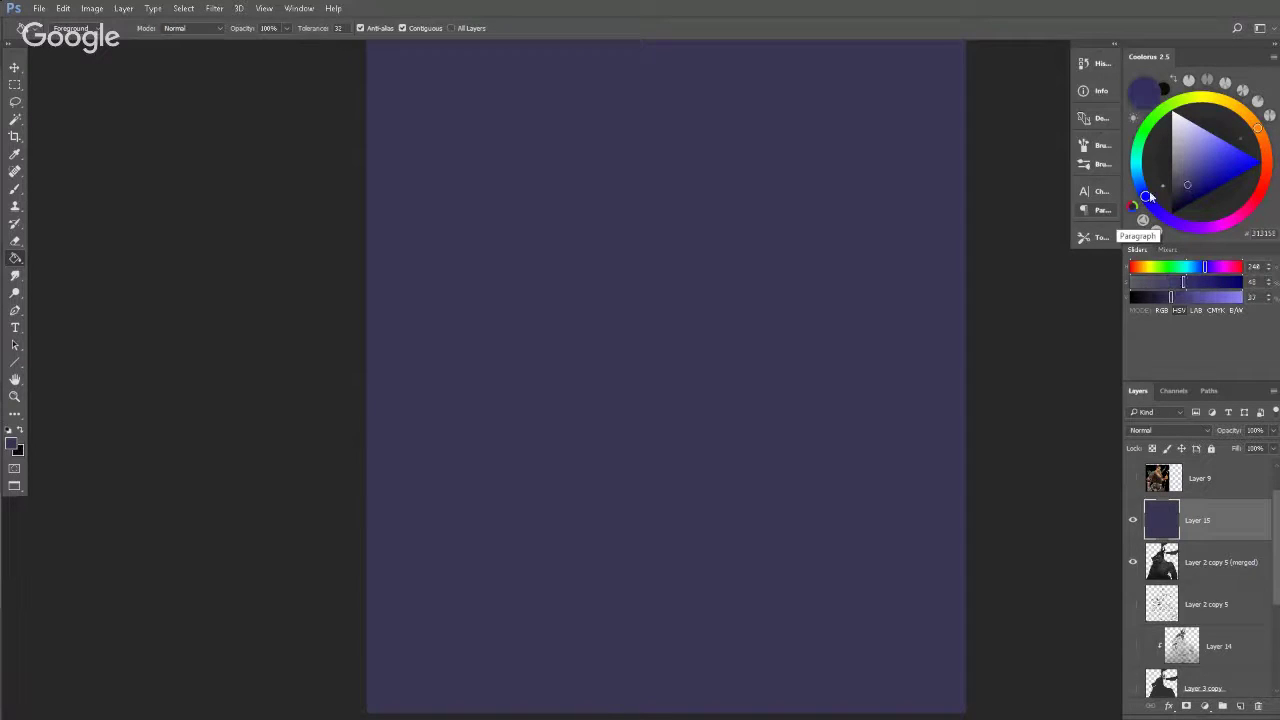
drag(1150, 197, 1140, 186)
click(834, 374)
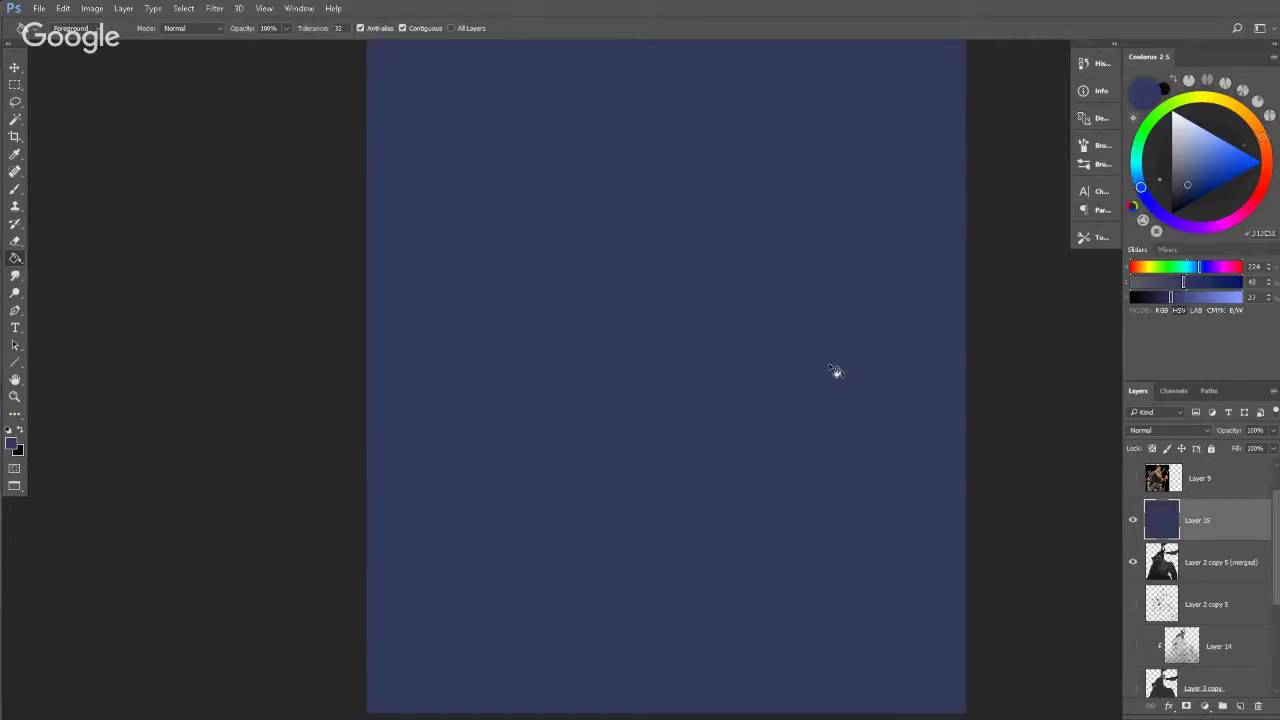
click(1182, 192)
click(840, 410)
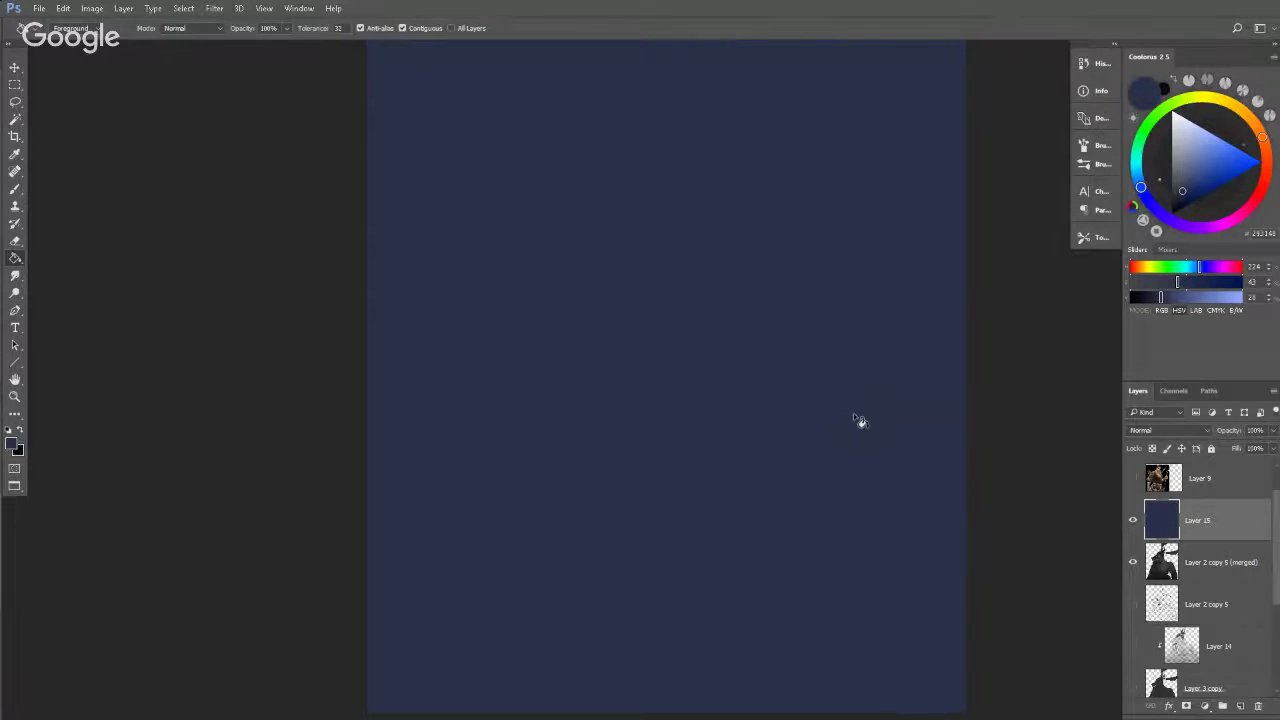
key(z)
drag(860, 391, 789, 406)
key(ctrl+0)
key(v)
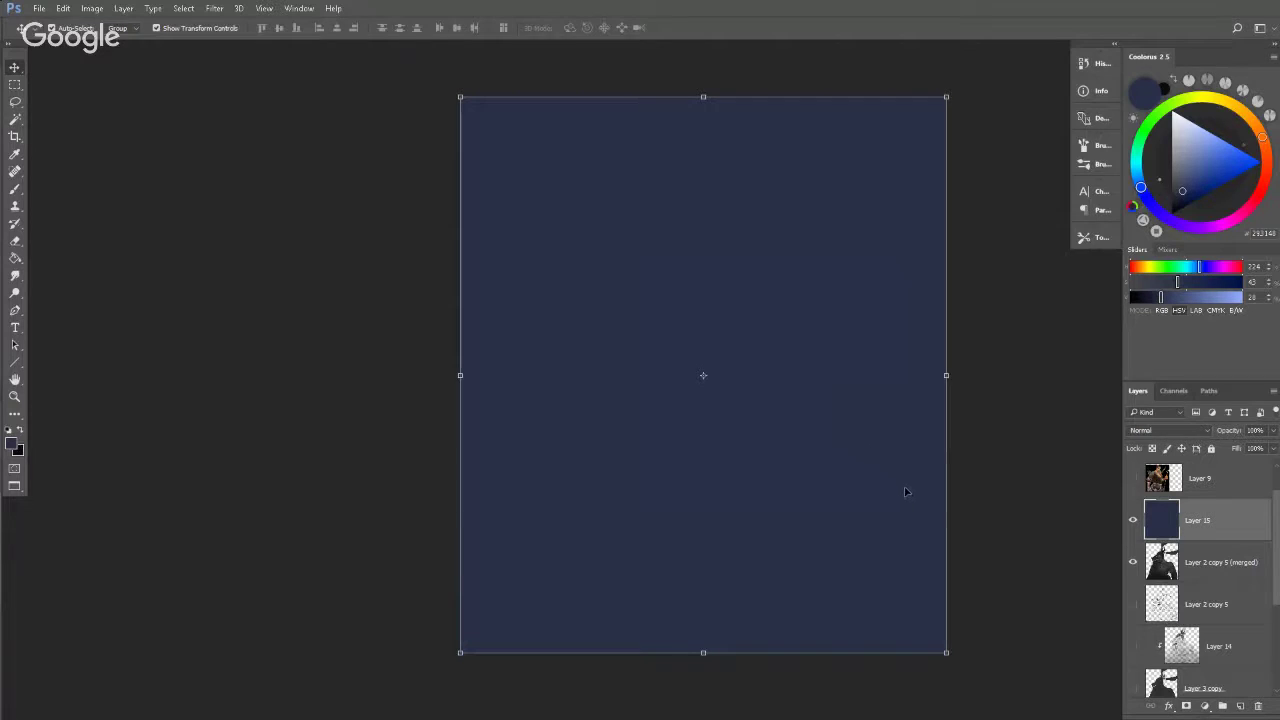
click(993, 282)
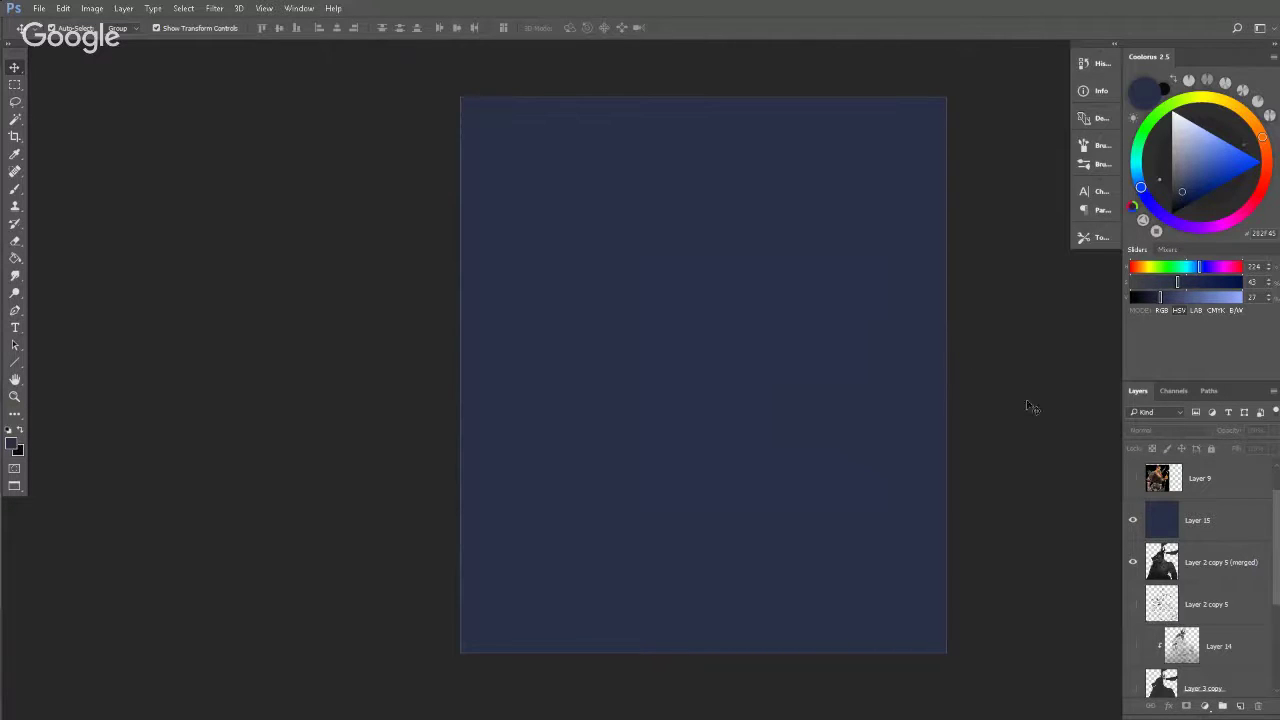
Darken the navy fill on Layer 15 using Hue/Saturation with Lightness at -19, and deselect the layer.
drag(1007, 377, 865, 384)
click(1174, 522)
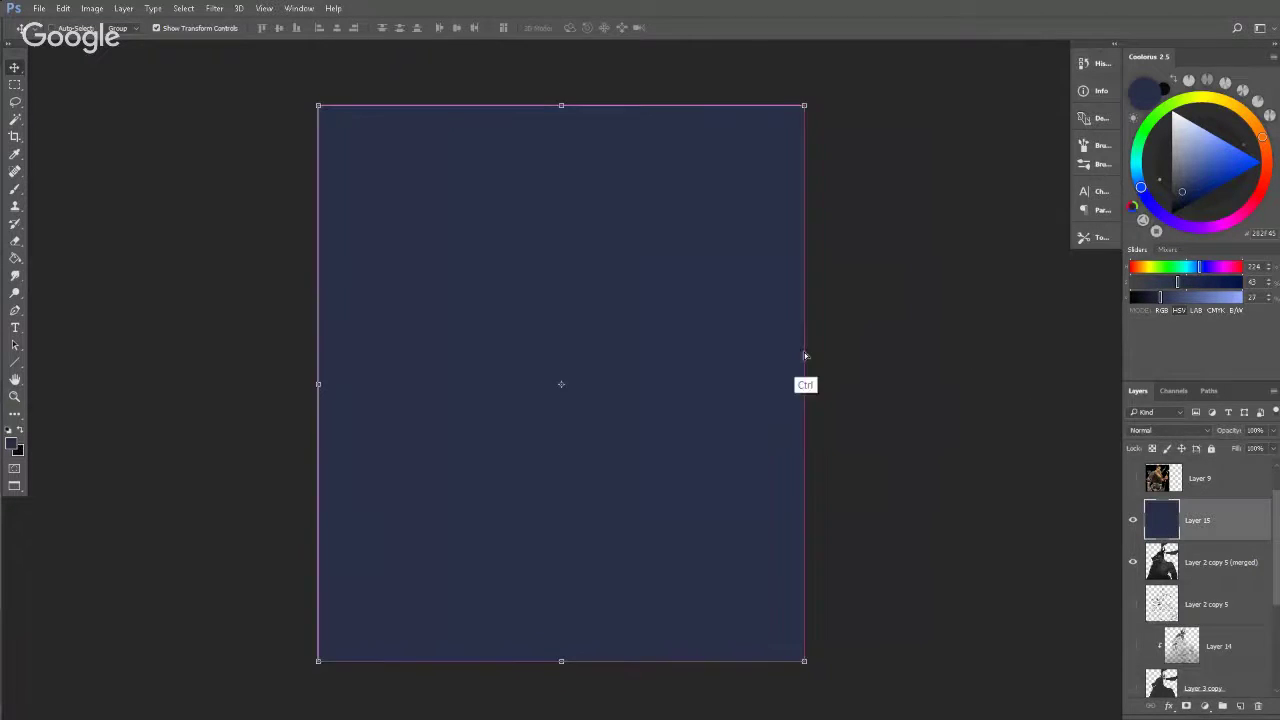
key(ctrl+u)
drag(887, 342, 874, 342)
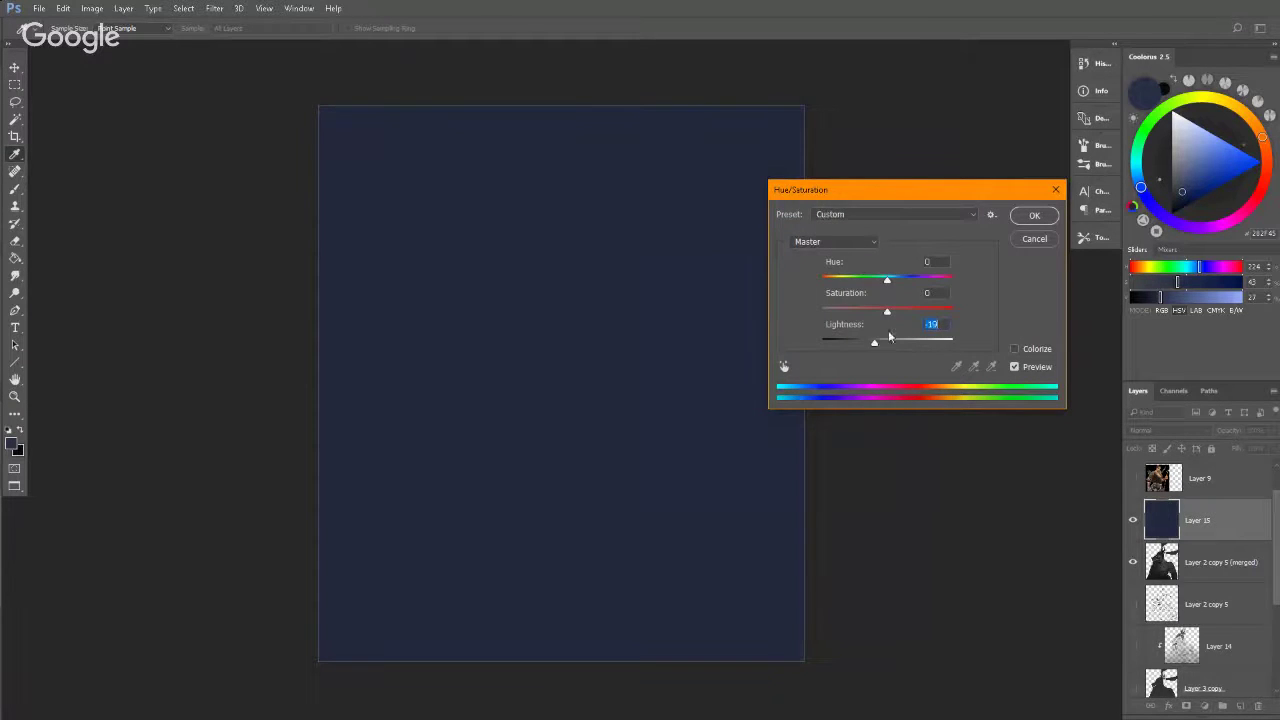
click(1034, 217)
ctrl+click(1141, 503)
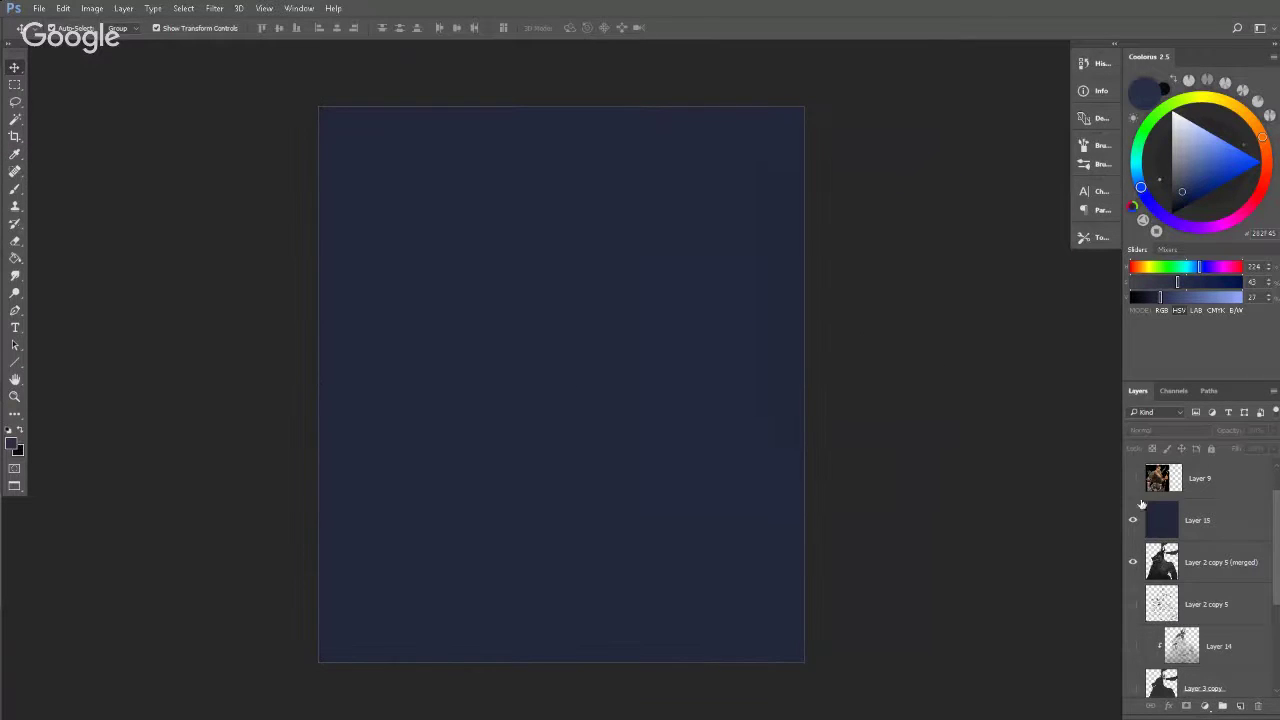
Clip Layer 15 to the merged figure layer so the navy only covers the archer's silhouette.
key(z)
drag(609, 373, 618, 368)
key(v)
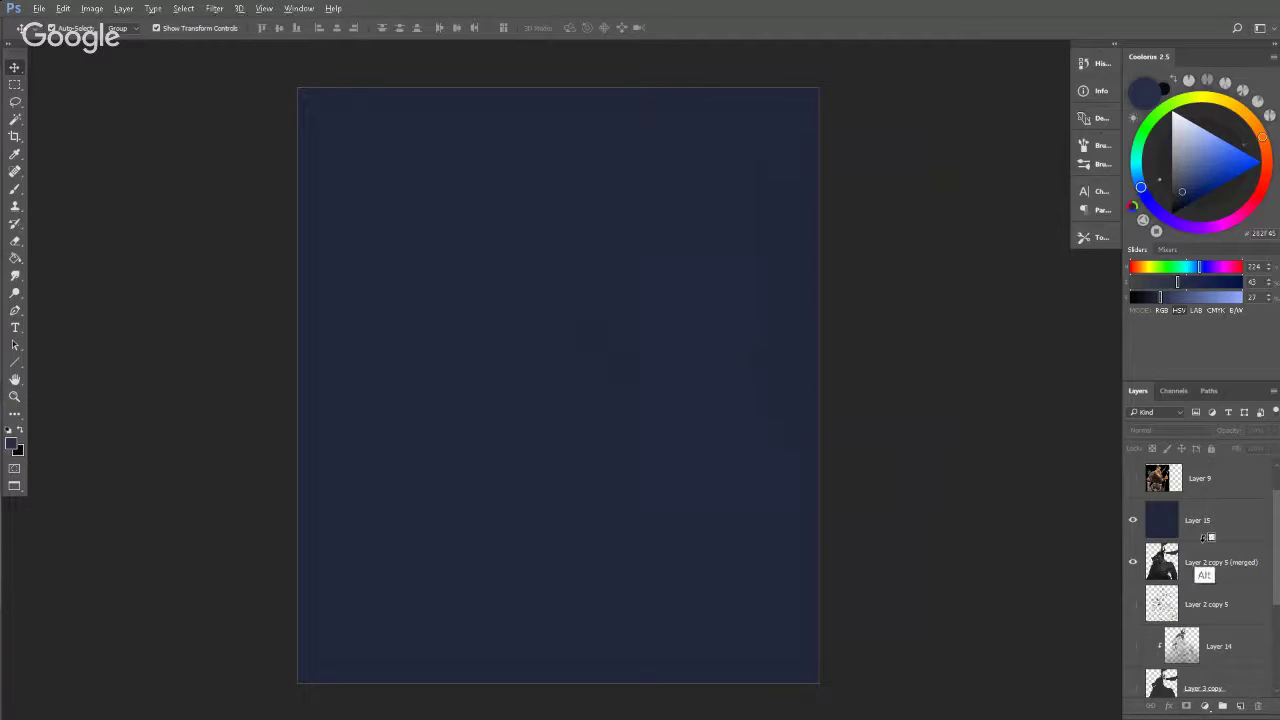
click(1182, 522)
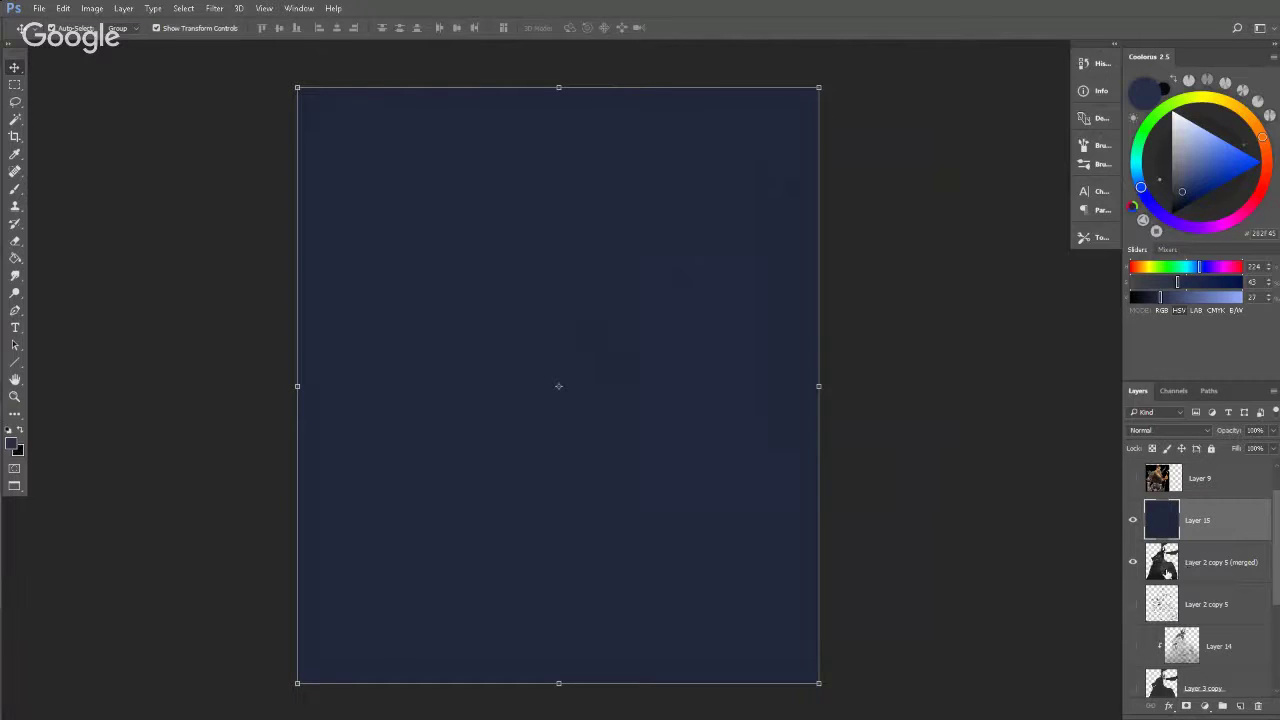
alt+click(1205, 540)
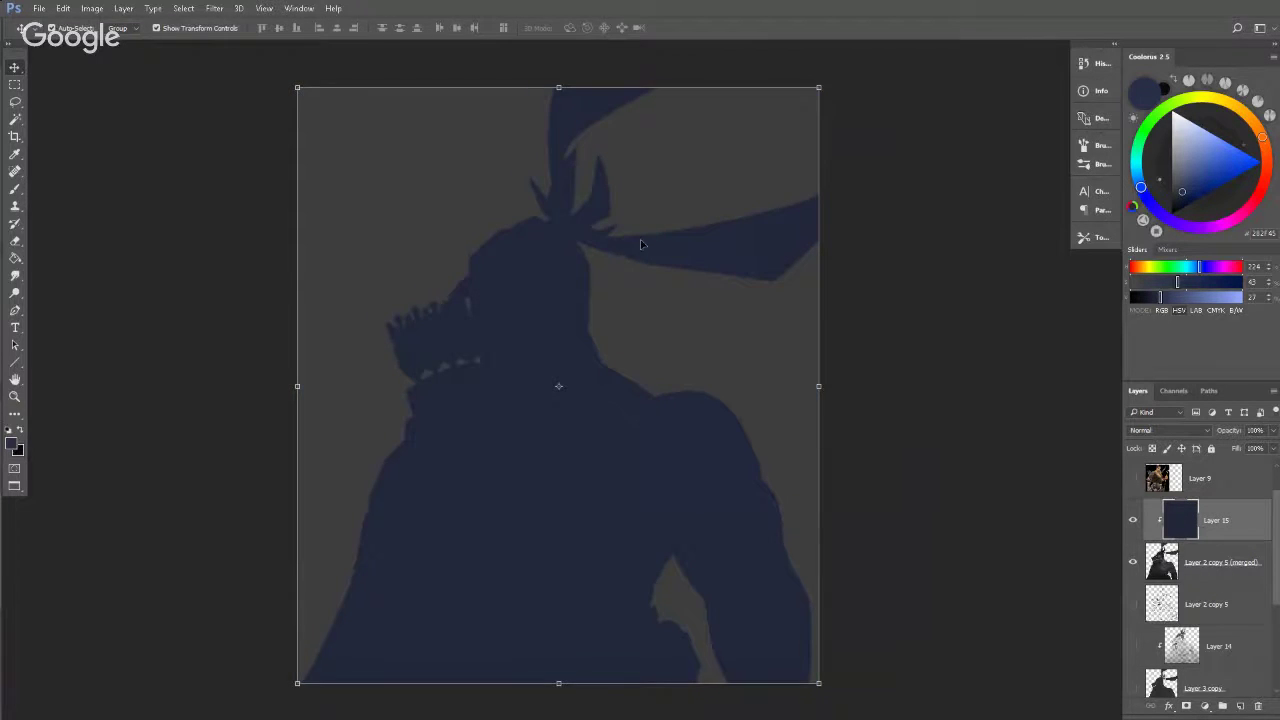
Set the blend mode of the clipped Layer 15 to Overlay.
key(z)
drag(640, 243, 627, 297)
key(b)
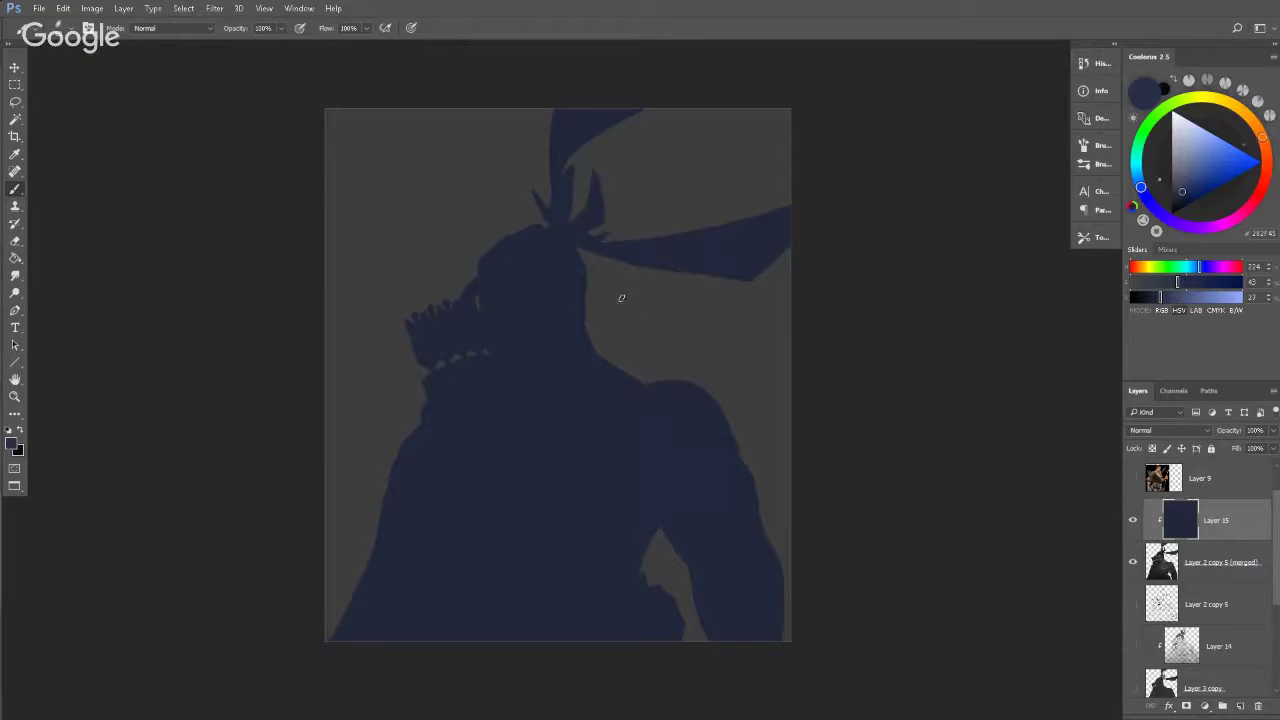
click(1154, 429)
click(1153, 563)
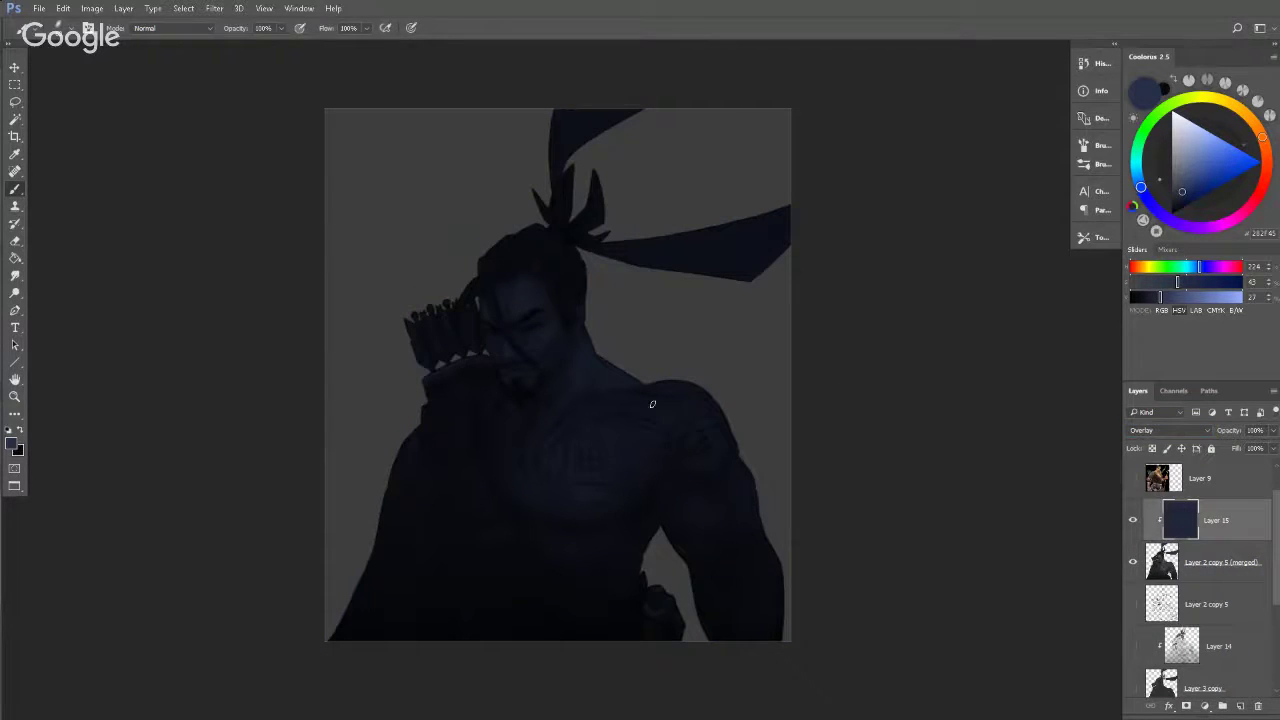
Choose a brown skin tone at hue 29, saturation 42% and brightness 54%, and brush it over the cheek with an enlarged brush.
key(z)
mouse_move(586, 366)
mouse_down()
mouse_move(580, 351)
mouse_move(534, 363)
mouse_move(588, 371)
mouse_move(560, 371)
mouse_move(657, 423)
mouse_move(645, 414)
mouse_move(661, 383)
mouse_move(634, 366)
mouse_up()
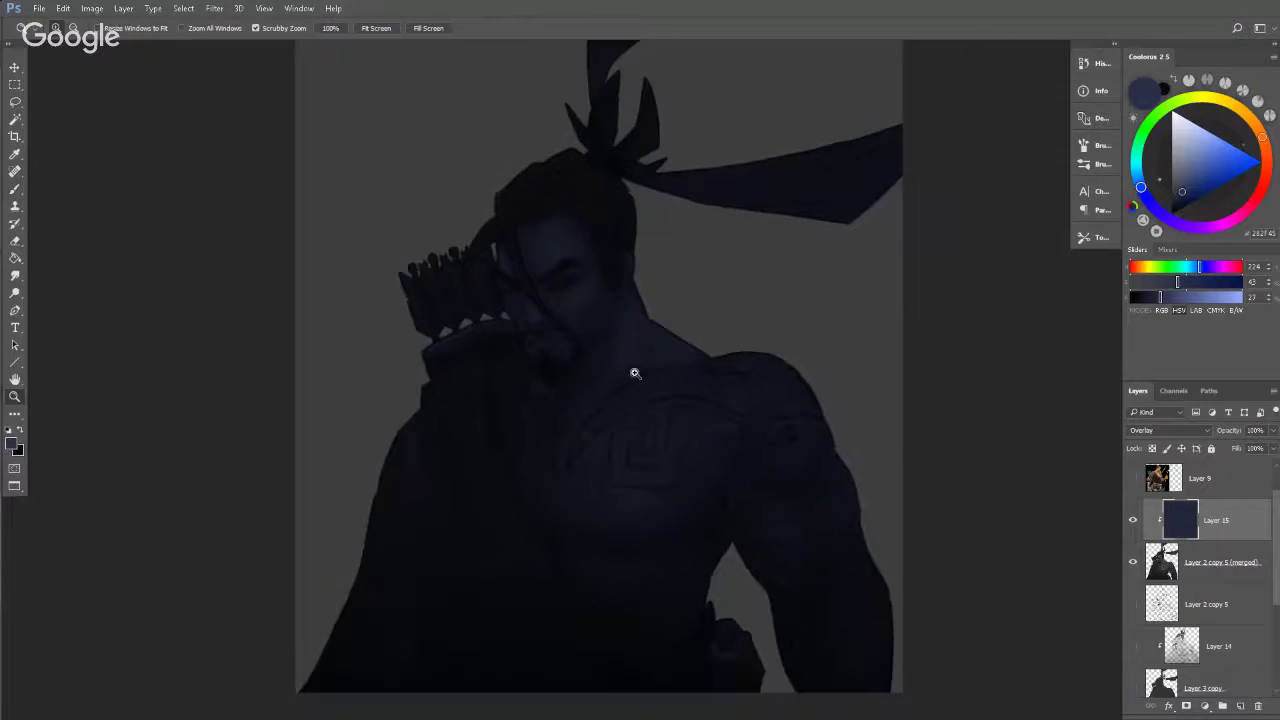
key(b)
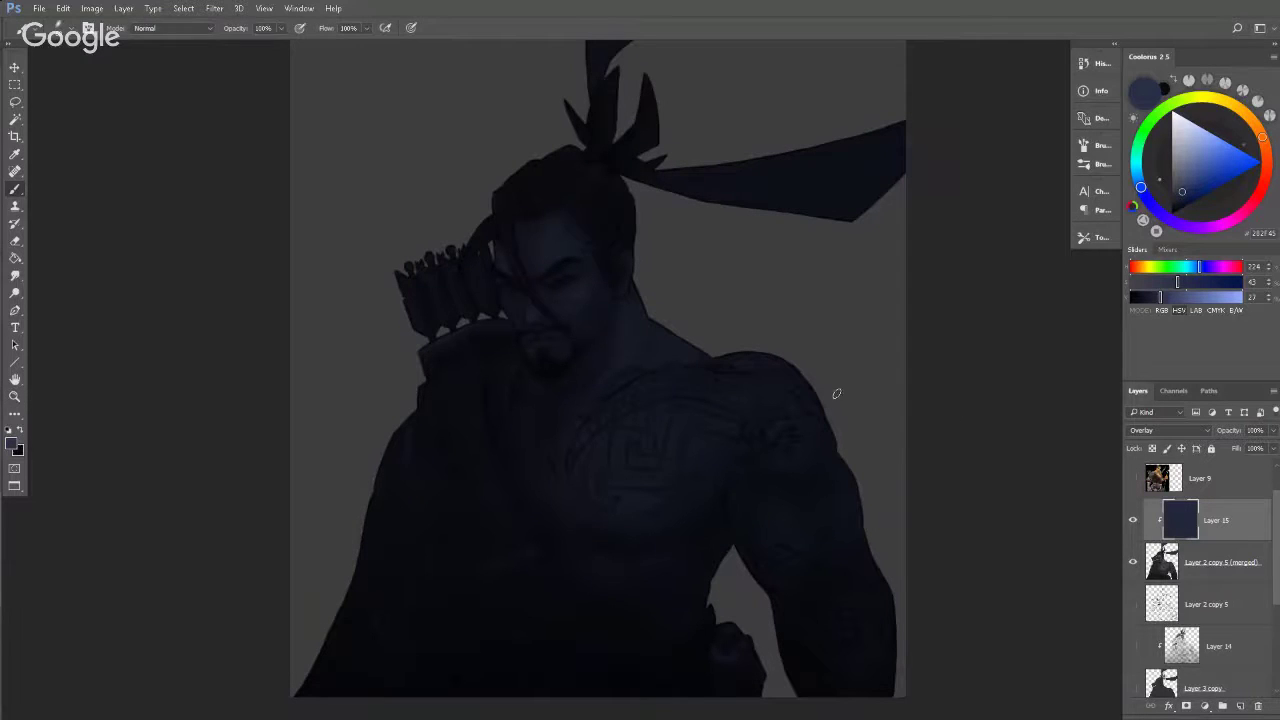
drag(520, 257, 623, 263)
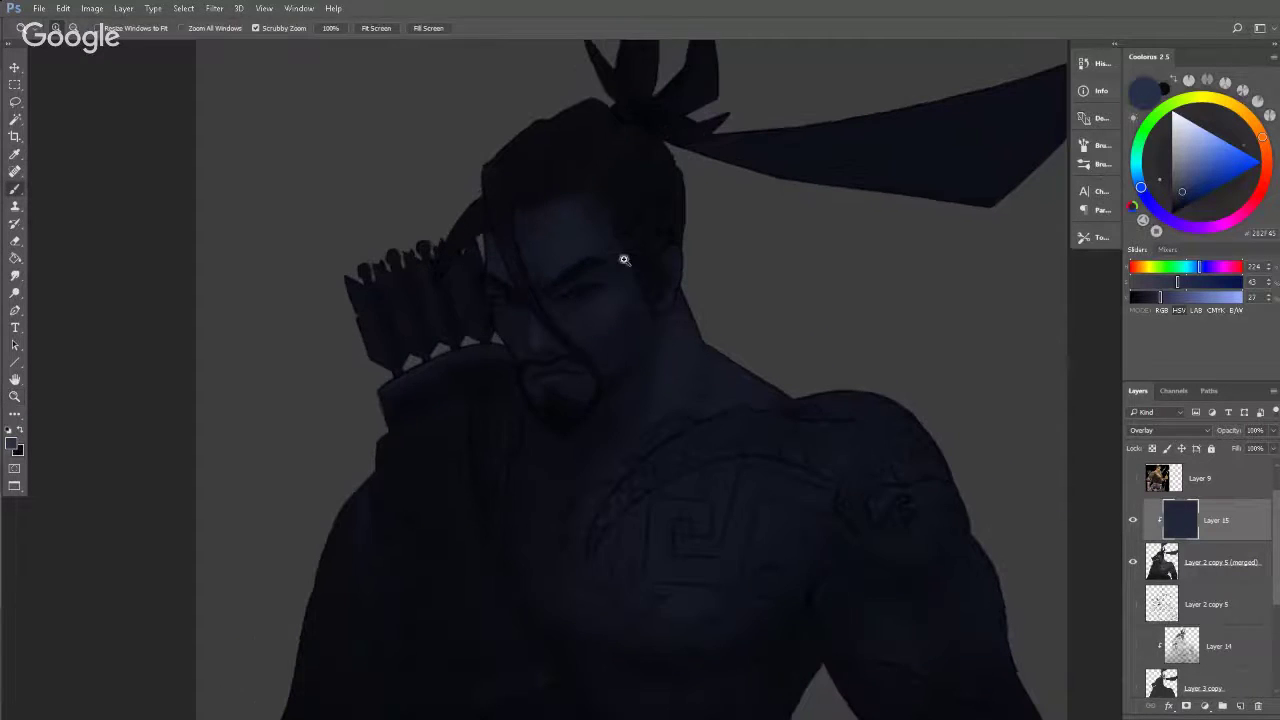
click(1260, 144)
click(1186, 187)
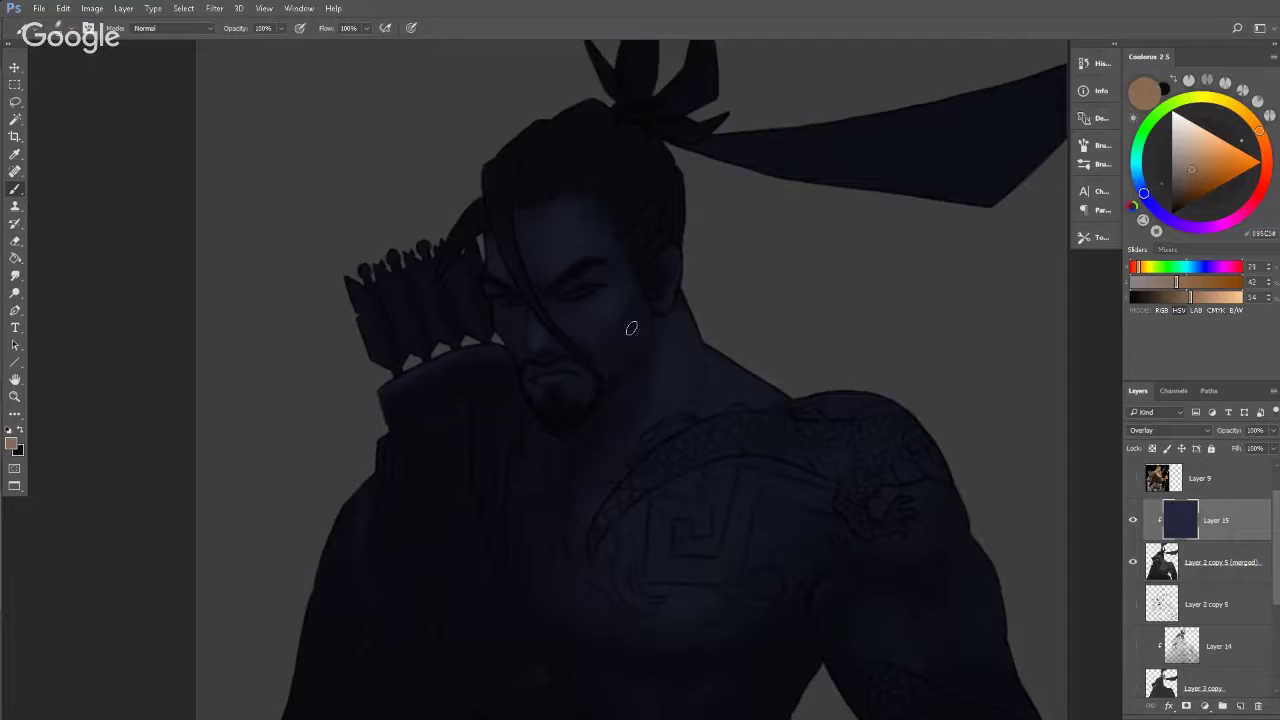
key(bracketright)
key(bracketright)
key(bracketright)
key(bracketright)
mouse_move(621, 348)
mouse_down()
mouse_move(600, 303)
mouse_move(612, 366)
mouse_move(598, 312)
mouse_up()
Brush the brown skin tone onto the forehead and nose with a smaller brush.
key(bracketleft)
key(bracketleft)
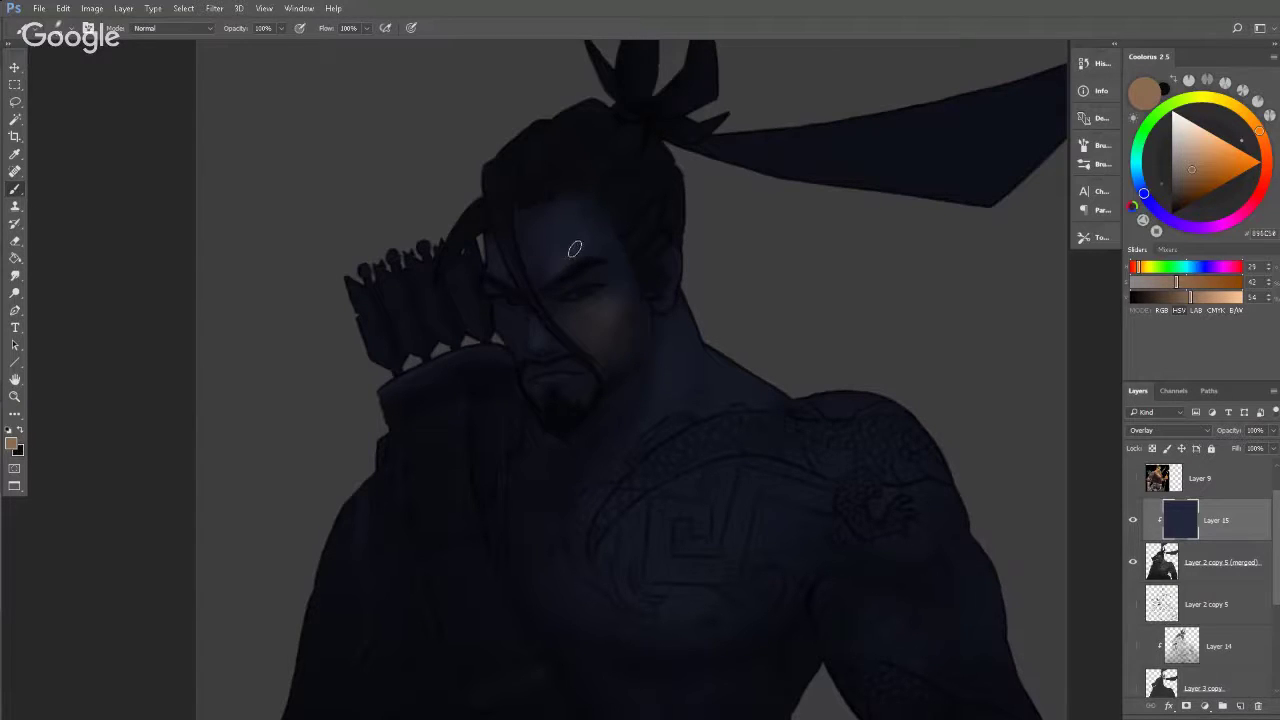
mouse_move(567, 255)
mouse_down()
mouse_move(566, 240)
mouse_move(560, 249)
mouse_up()
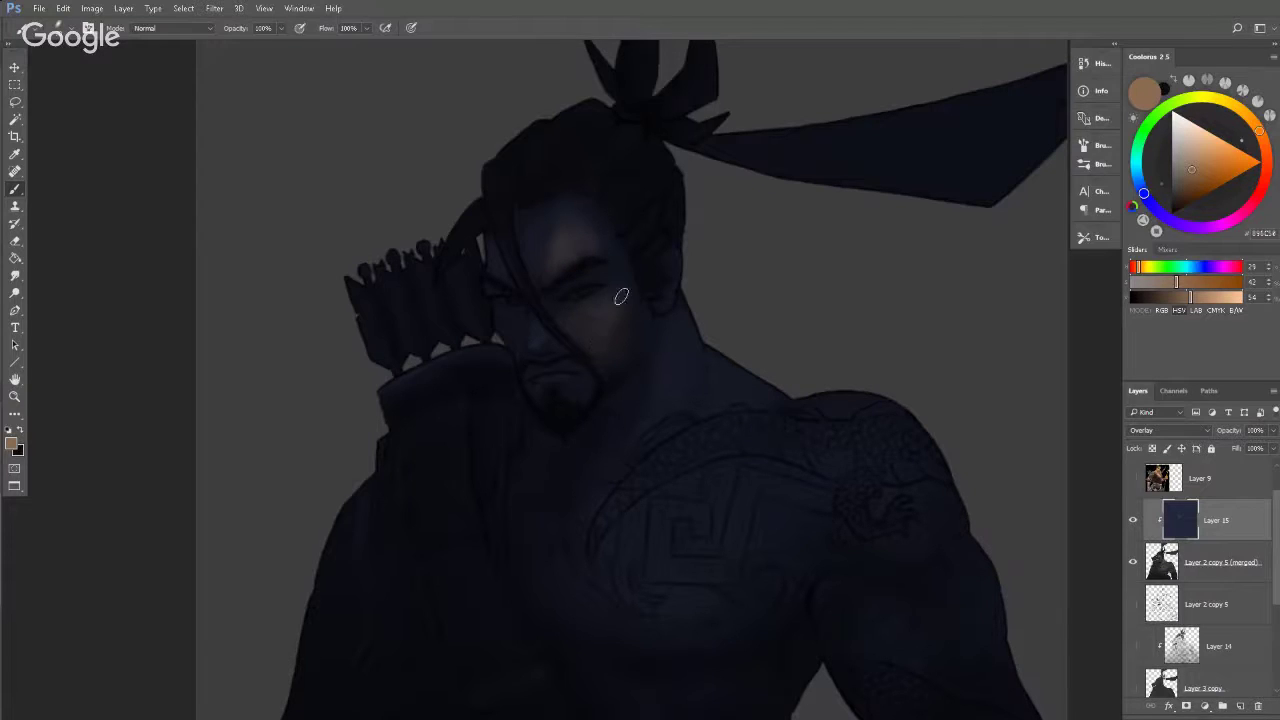
drag(547, 339, 533, 326)
Brush the brown tone softly over the neck and upper chest with a larger brush, and strengthen it on the forehead.
key(])
key(])
key(])
drag(669, 396, 709, 389)
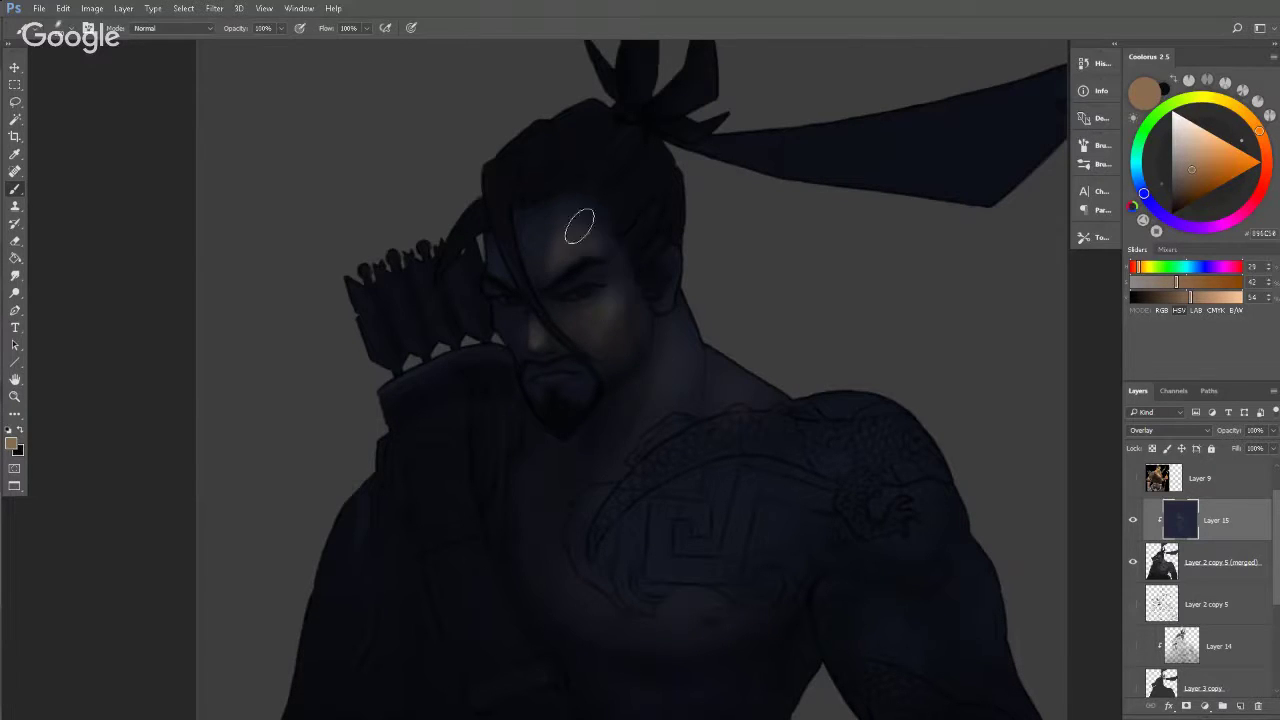
mouse_move(537, 256)
mouse_down()
mouse_move(559, 227)
mouse_move(562, 260)
mouse_move(588, 241)
mouse_up()
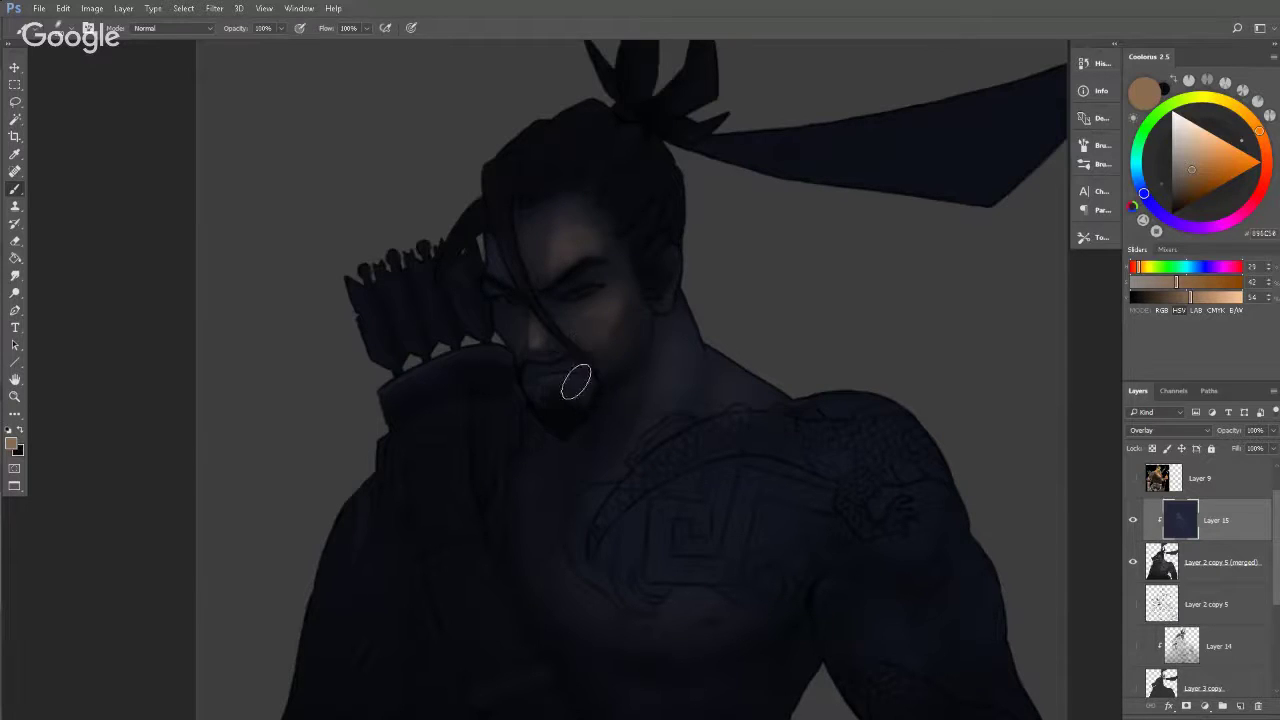
Extend the brown skin tone down the chest below the tattoo and over the side of the torso.
drag(718, 338, 750, 251)
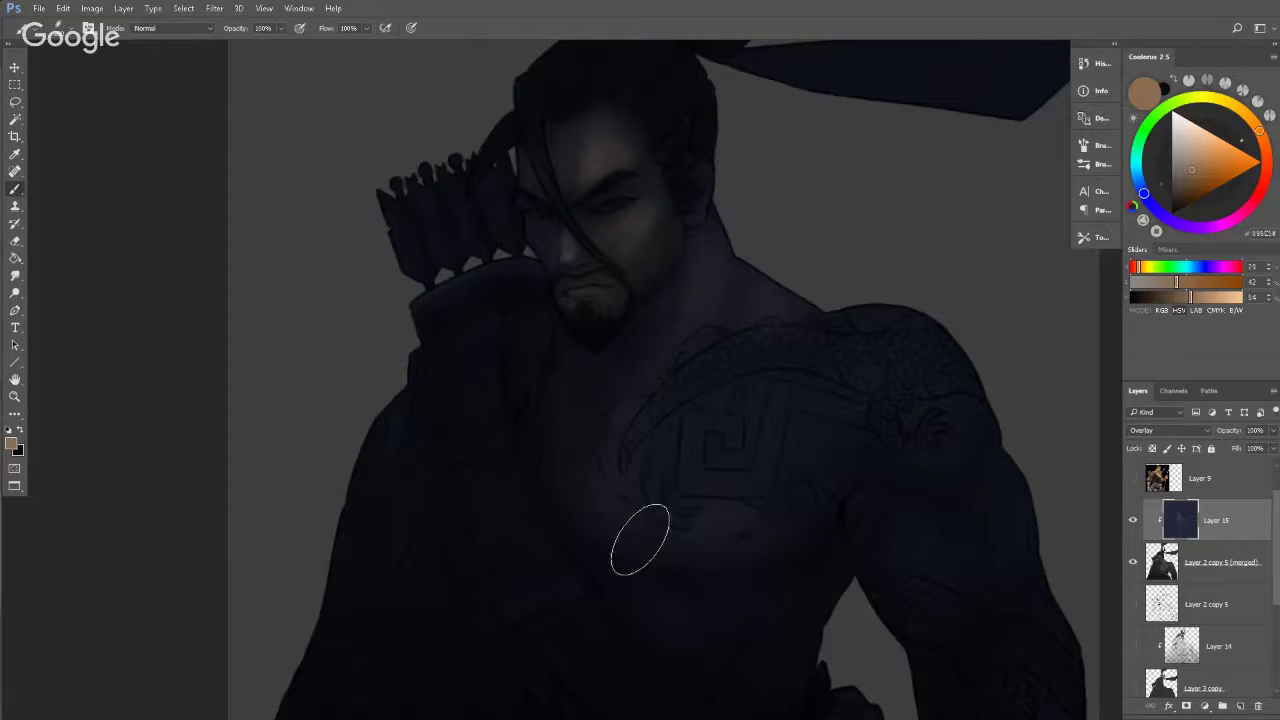
drag(743, 586, 700, 380)
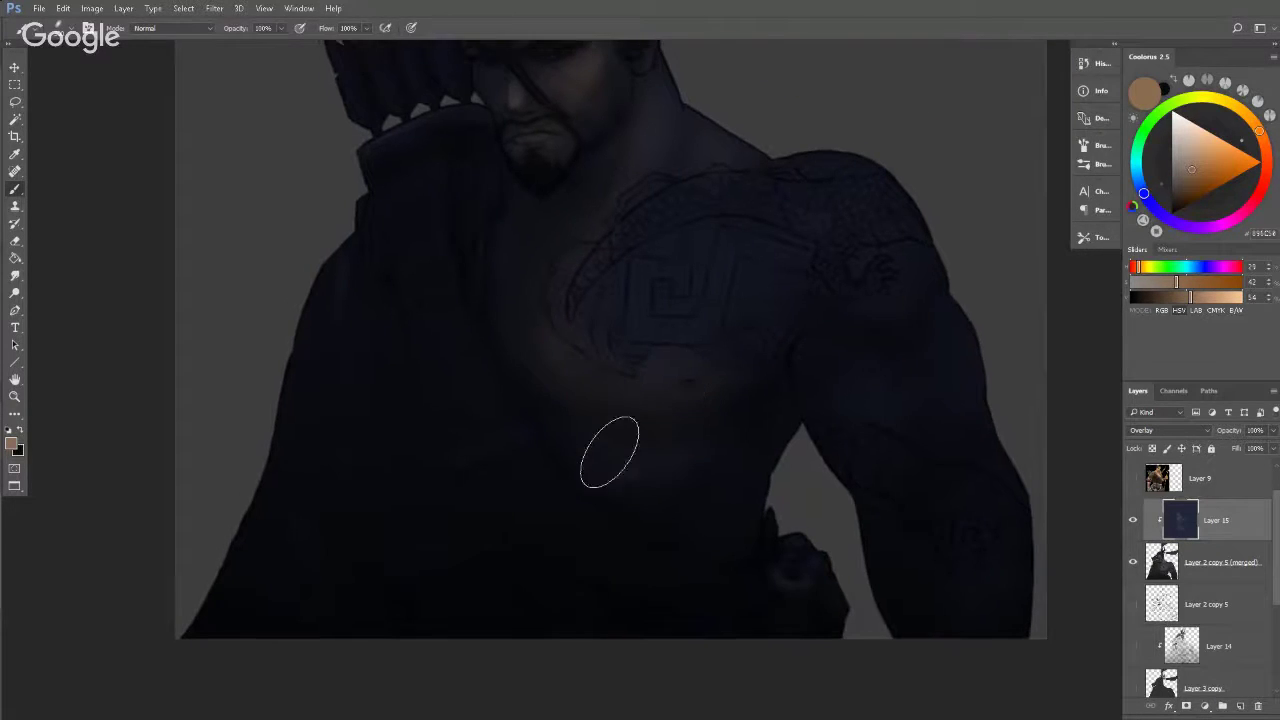
drag(809, 314, 739, 481)
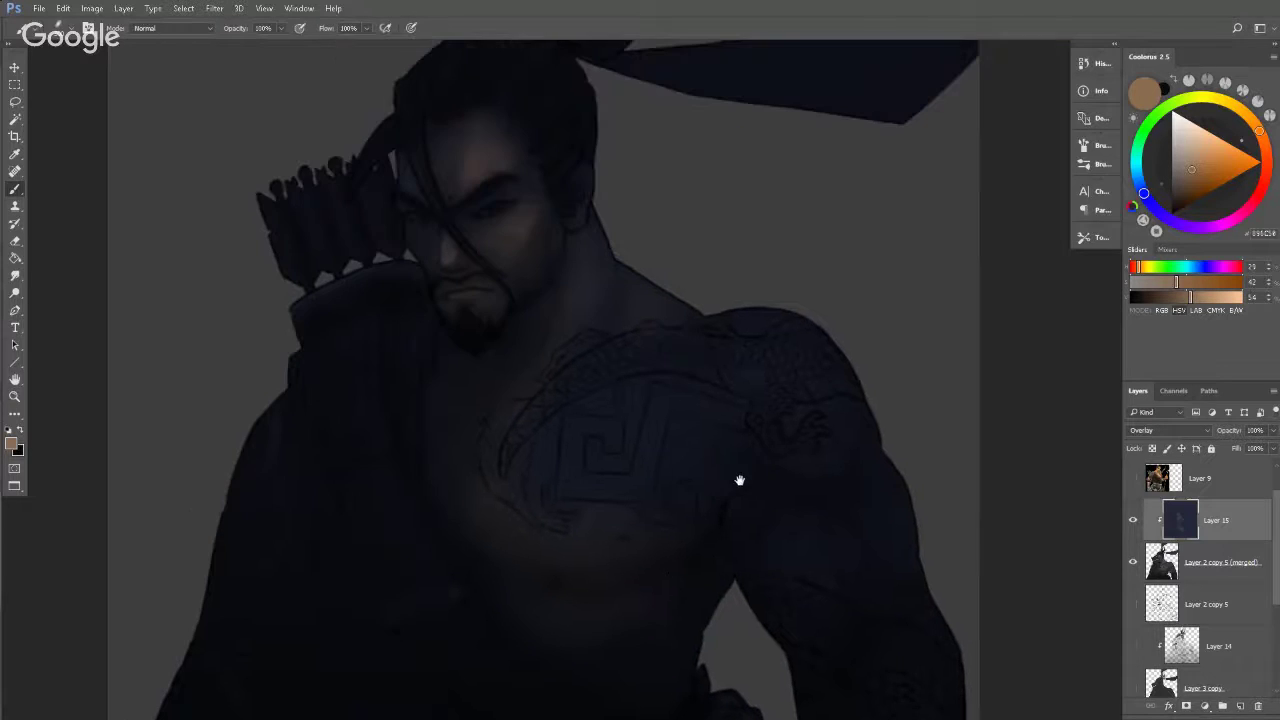
mouse_move(596, 192)
mouse_down()
mouse_move(595, 231)
mouse_move(571, 252)
mouse_move(511, 192)
mouse_up()
key(b)
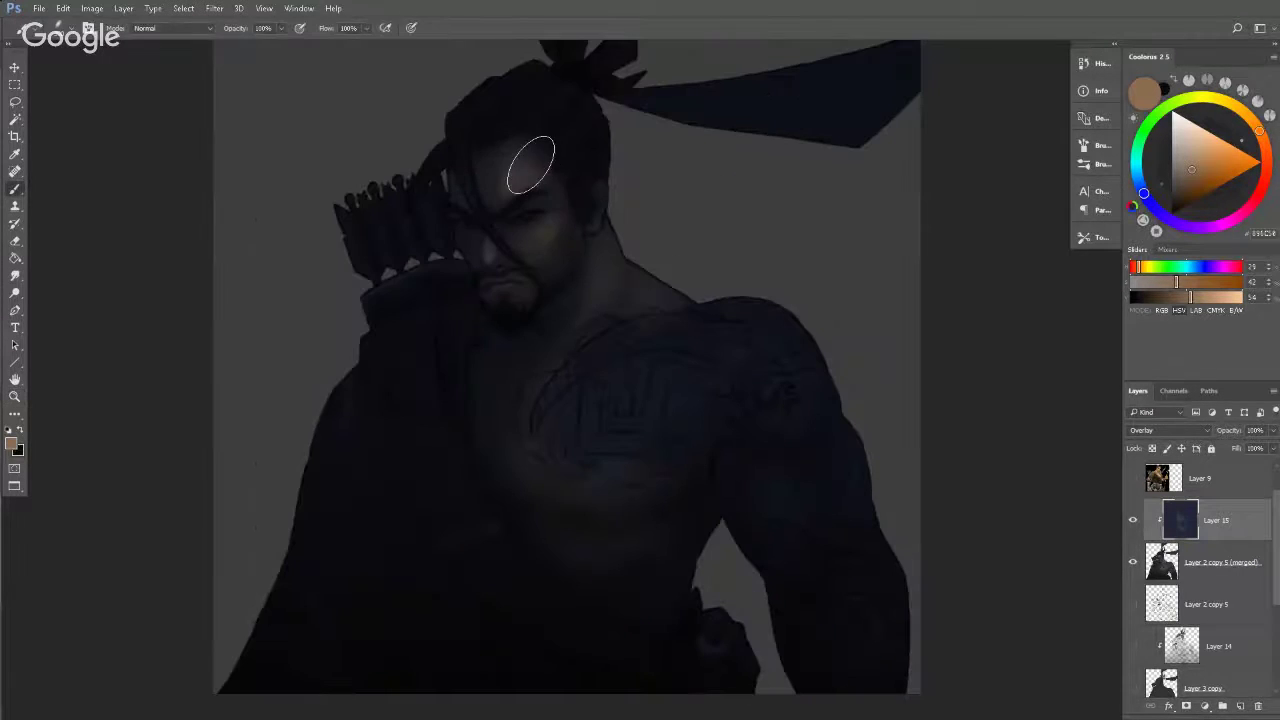
Refine the brown skin tone on the face, covering the nose, cheek and mouth area with a smaller brush.
key(bracketleft)
key(bracketleft)
key(bracketleft)
mouse_move(562, 271)
mouse_down()
mouse_move(594, 317)
mouse_move(583, 308)
mouse_up()
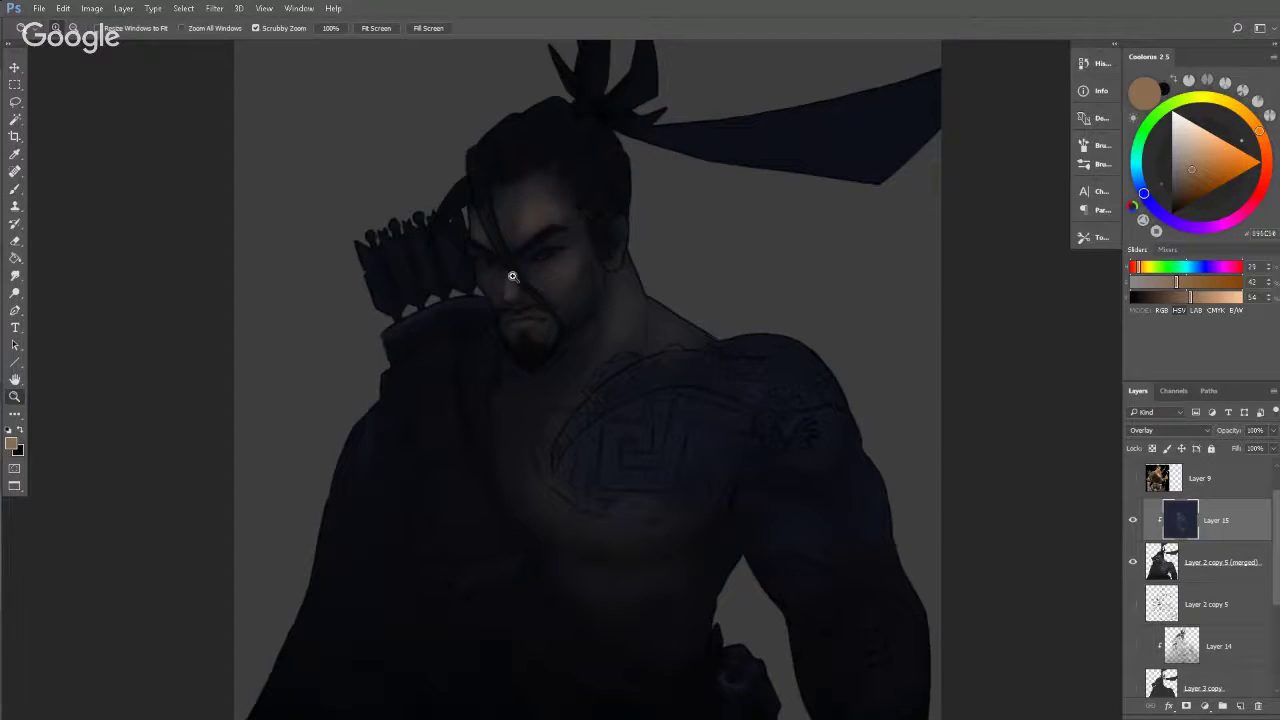
scroll(508, 277, up, 1)
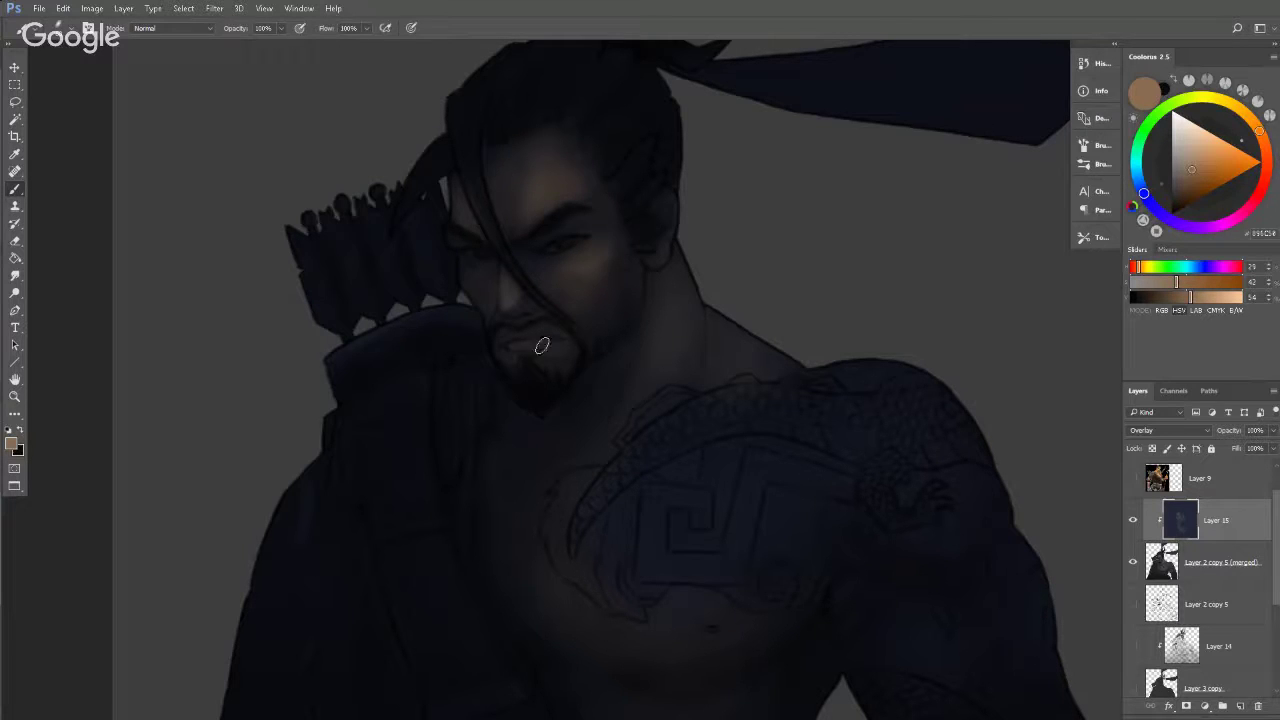
scroll(726, 297, down, 1)
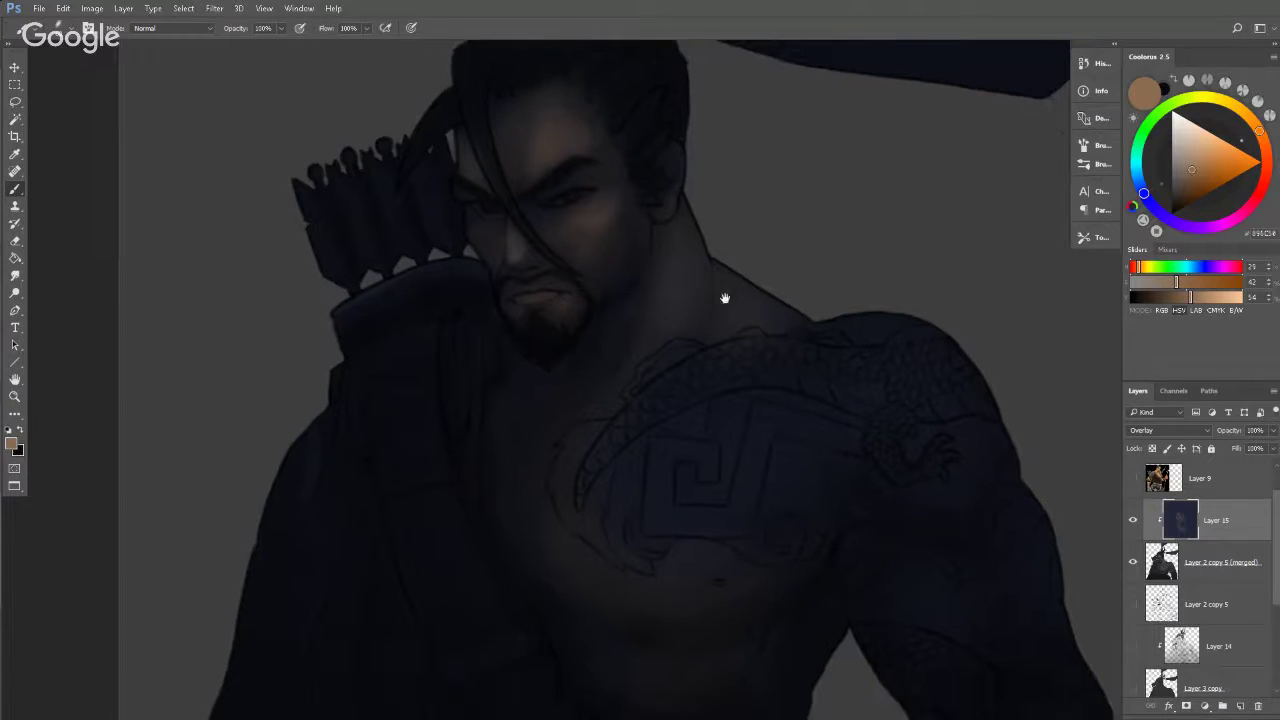
Enlarge the brush and build up the brown skin tone on the neck and the slope of the shoulder.
key(bracketright)
key(bracketright)
key(bracketright)
key(bracketright)
key(bracketright)
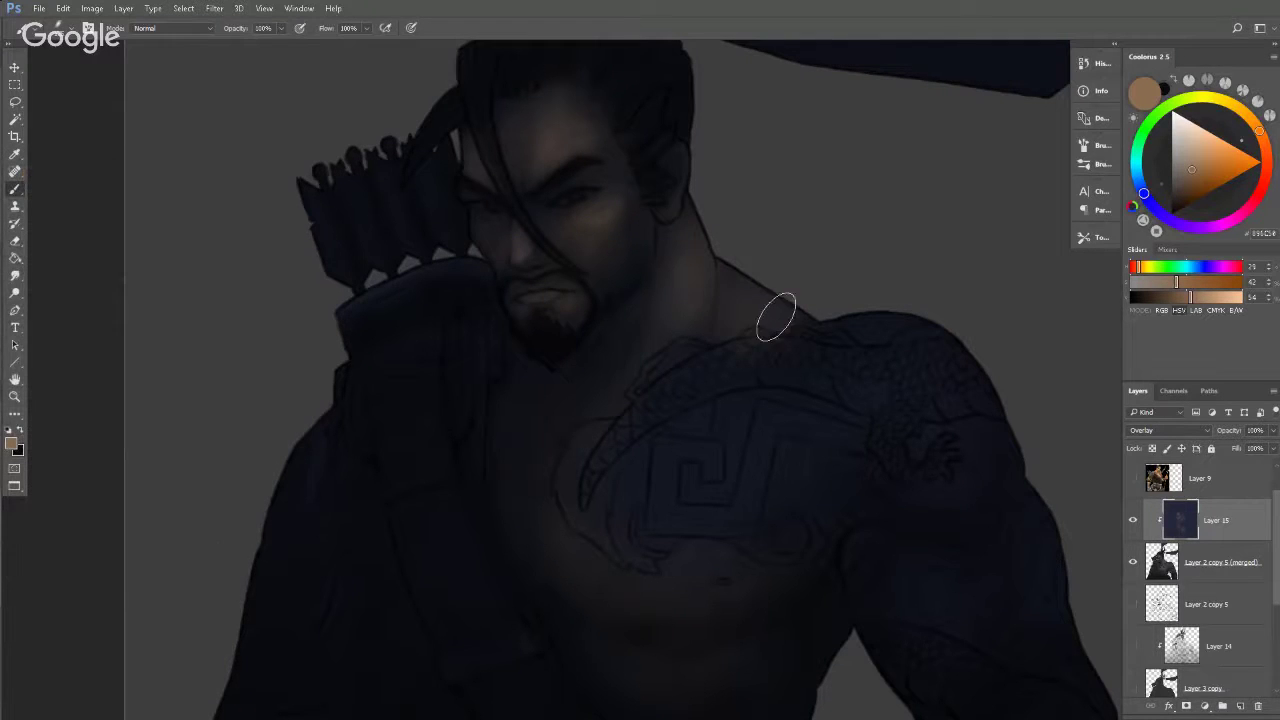
Add brown skin tone to the chest around the tattoo, varying the brush size, and undo the last stroke across the neck.
key(bracketleft)
key(bracketleft)
key(bracketleft)
key(bracketright)
key(bracketright)
key(bracketright)
mouse_move(651, 514)
mouse_down()
mouse_move(604, 366)
mouse_move(609, 376)
mouse_up()
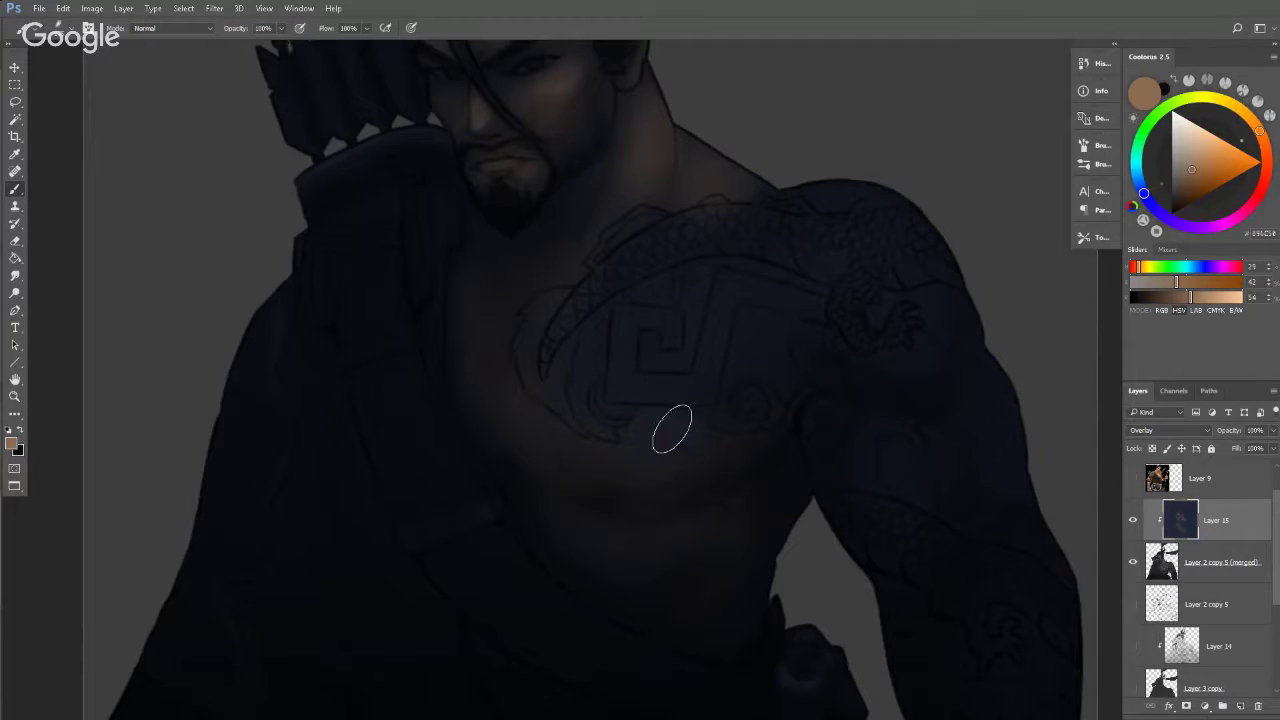
drag(776, 341, 788, 388)
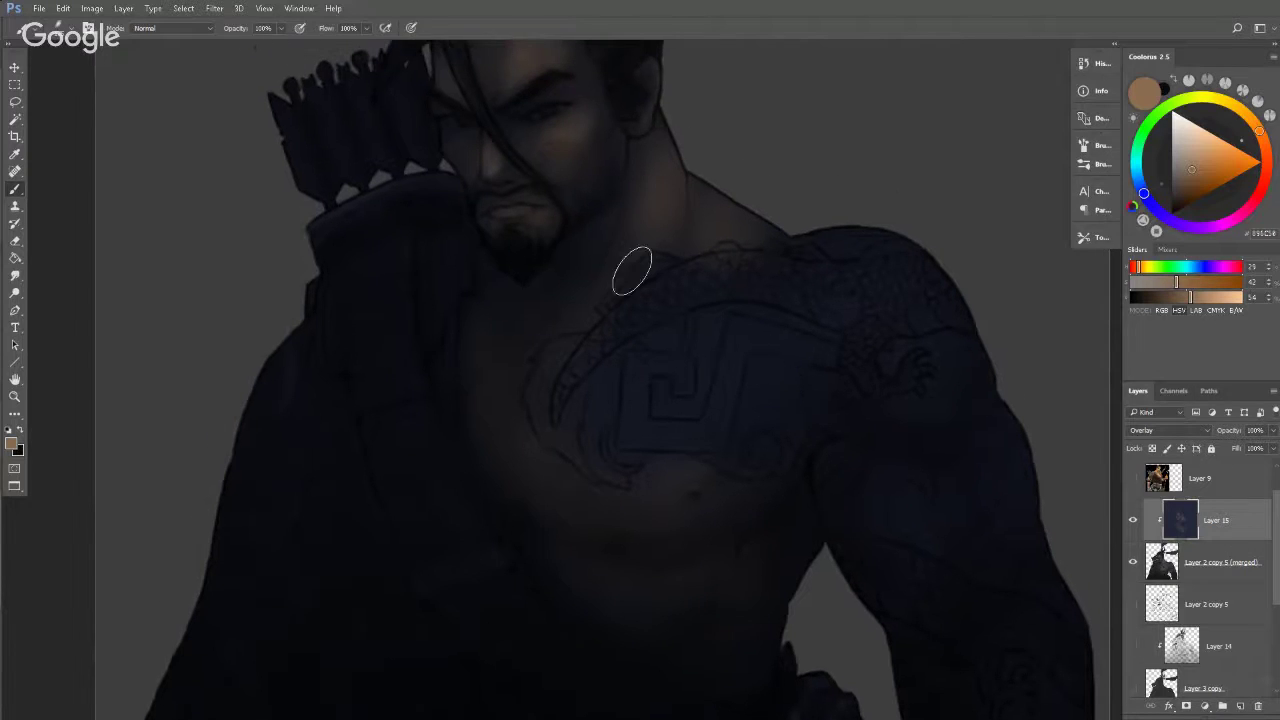
drag(609, 243, 635, 306)
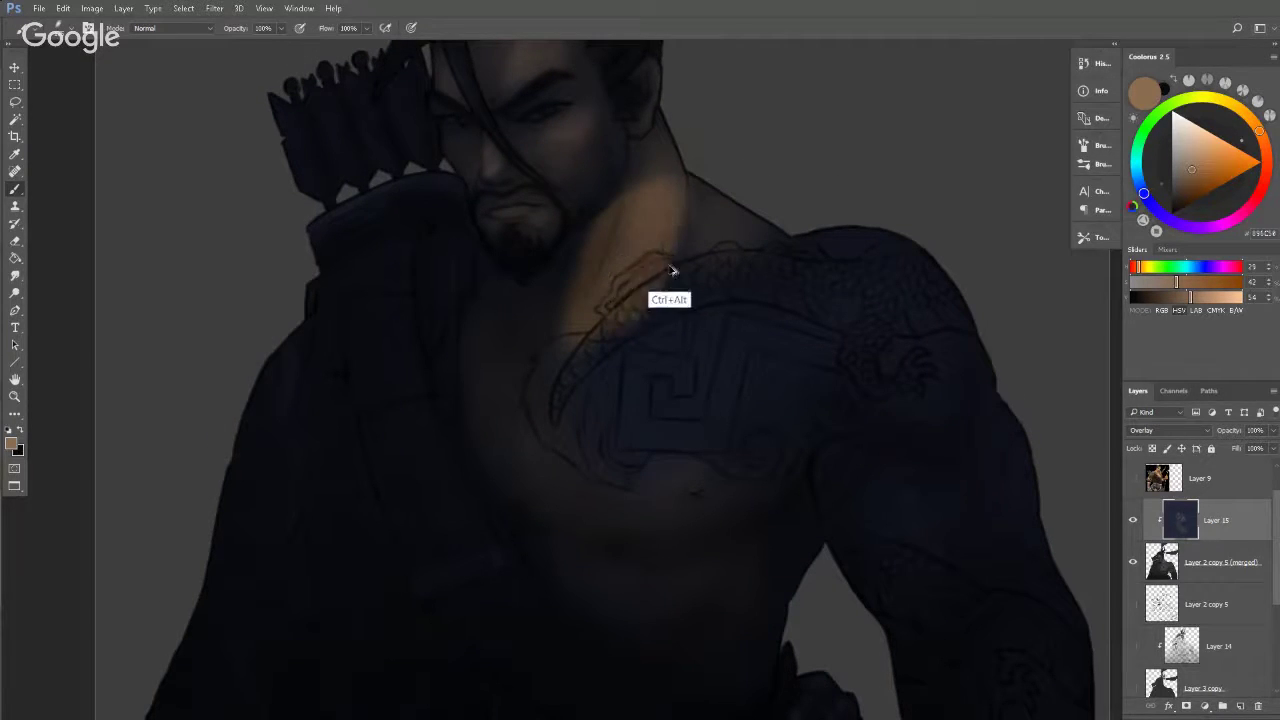
key(ctrl+z)
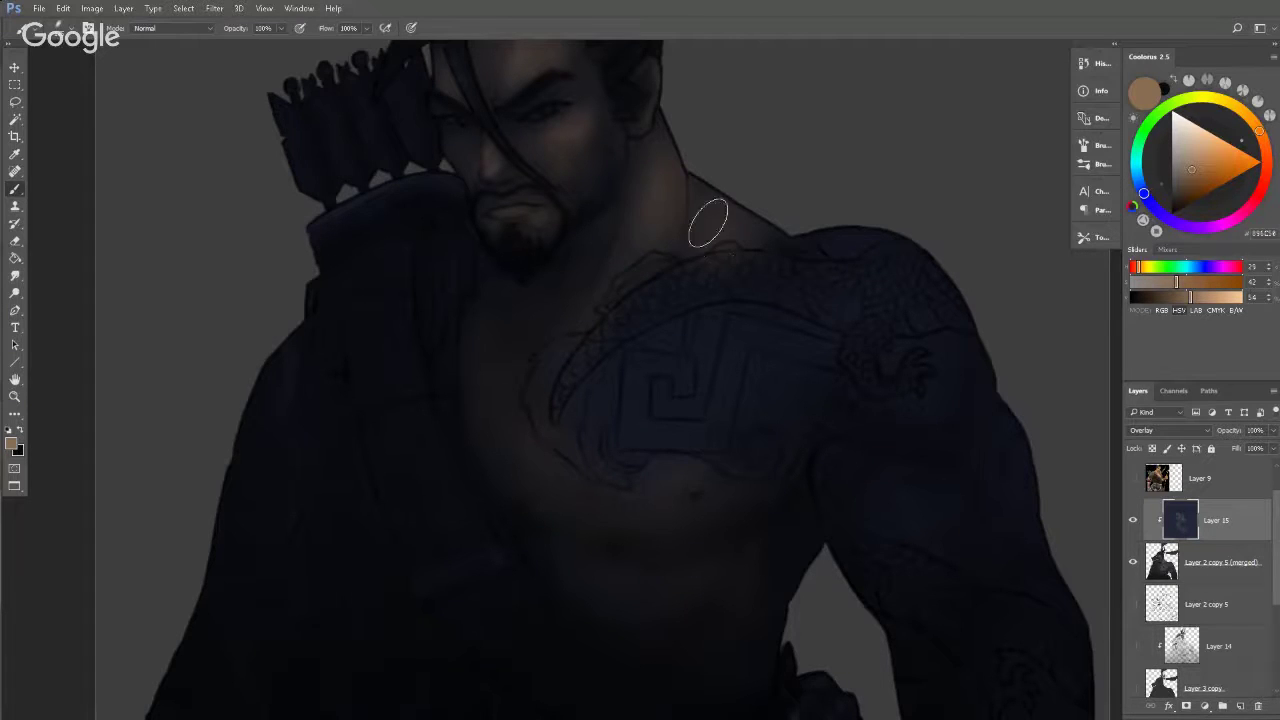
Choose a reddish tone at hue 15 and saturation 70%, and tint the lips, nose and cheek with it.
drag(780, 289, 744, 370)
drag(1265, 150, 1267, 162)
click(1209, 174)
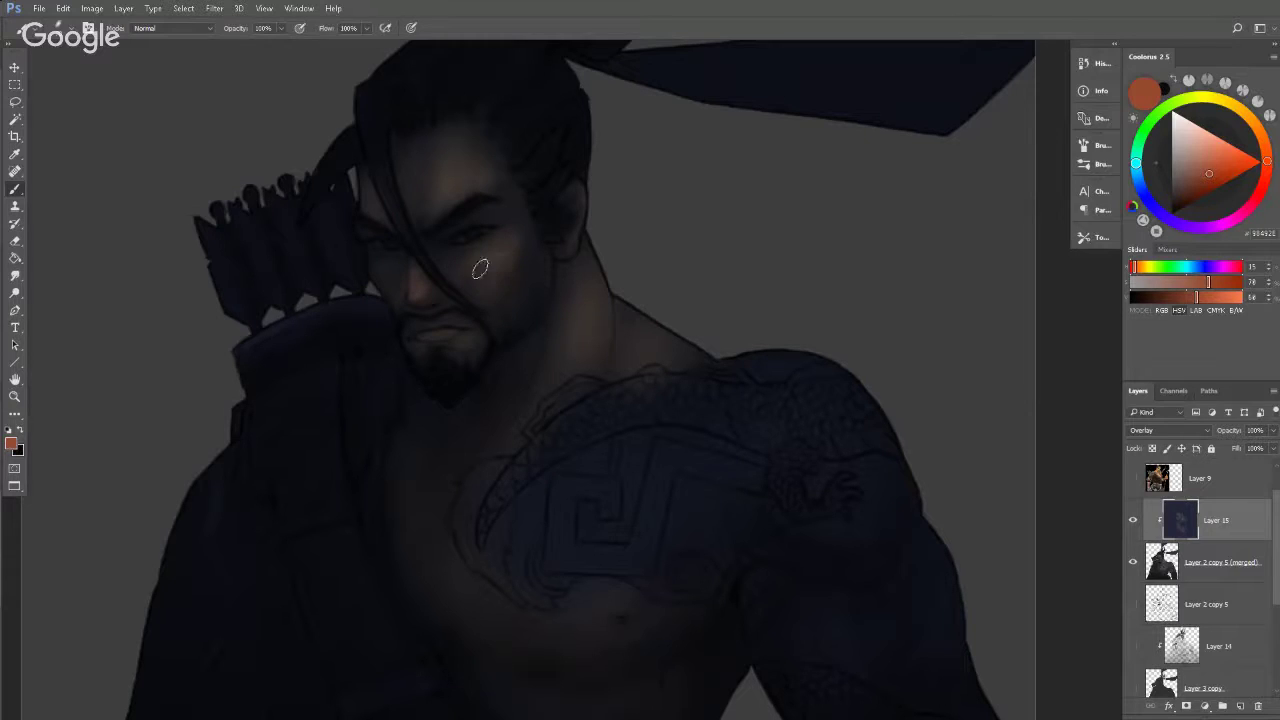
click(452, 323)
Sample tones from the face, pick a lighter skin colour at hue 22 and saturation 37%, and undo the last strokes under the eye.
alt+click(423, 326)
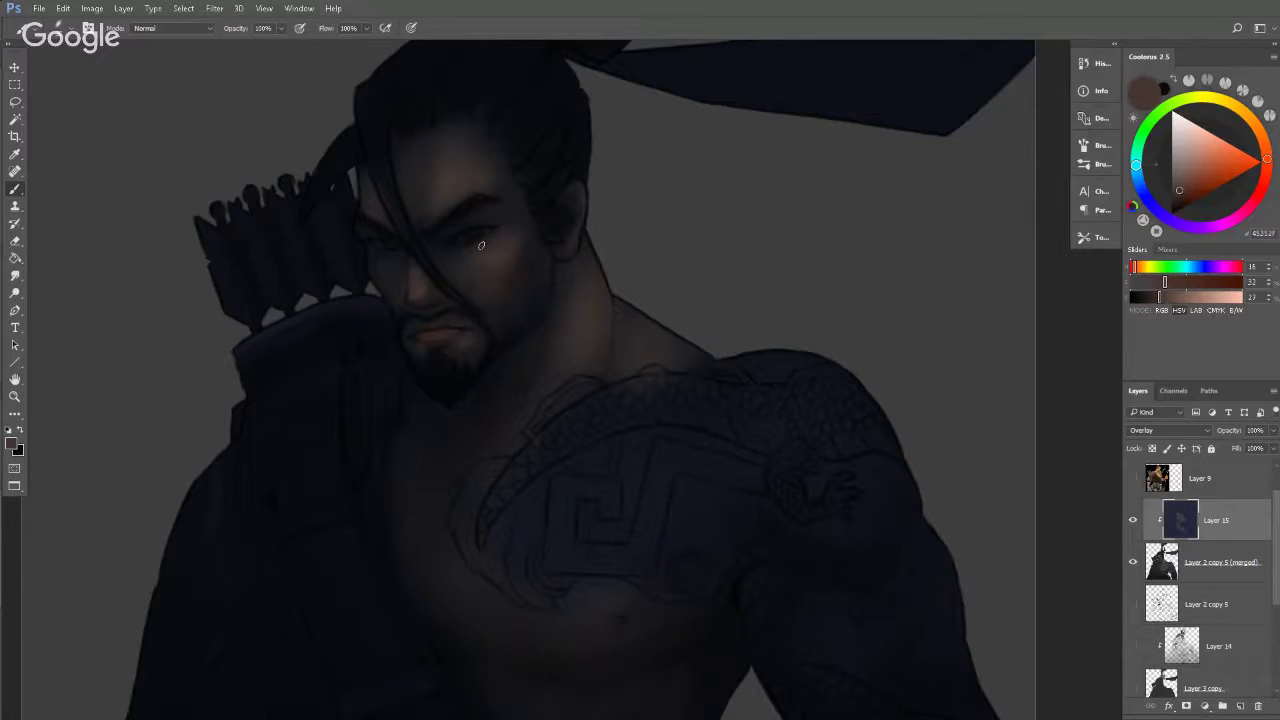
alt+click(460, 192)
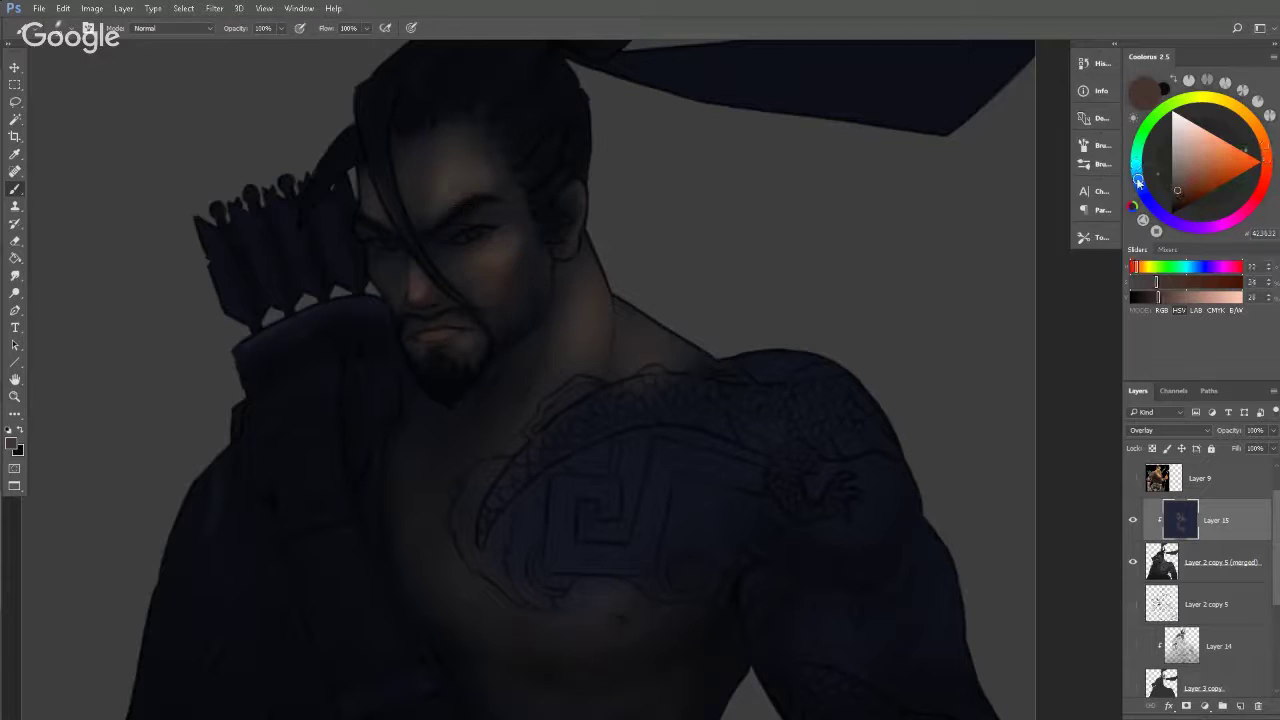
click(1193, 158)
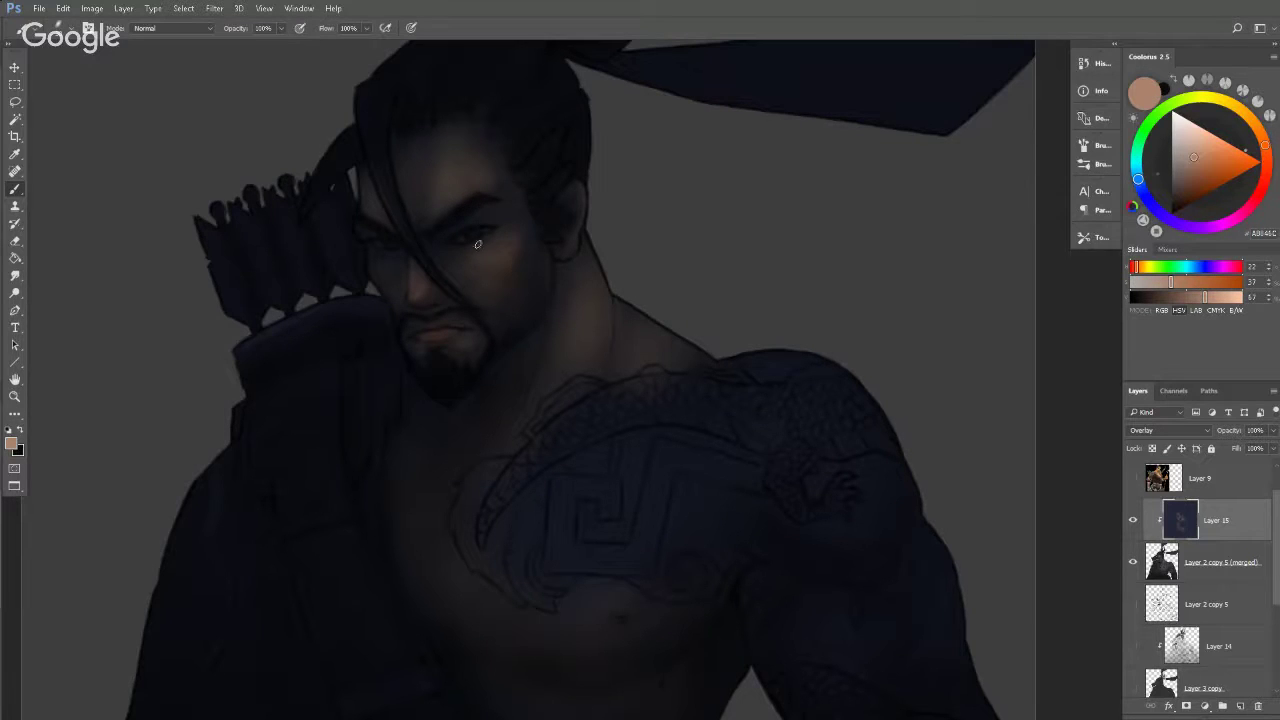
key(ctrl+alt+z)
key(ctrl+alt+z)
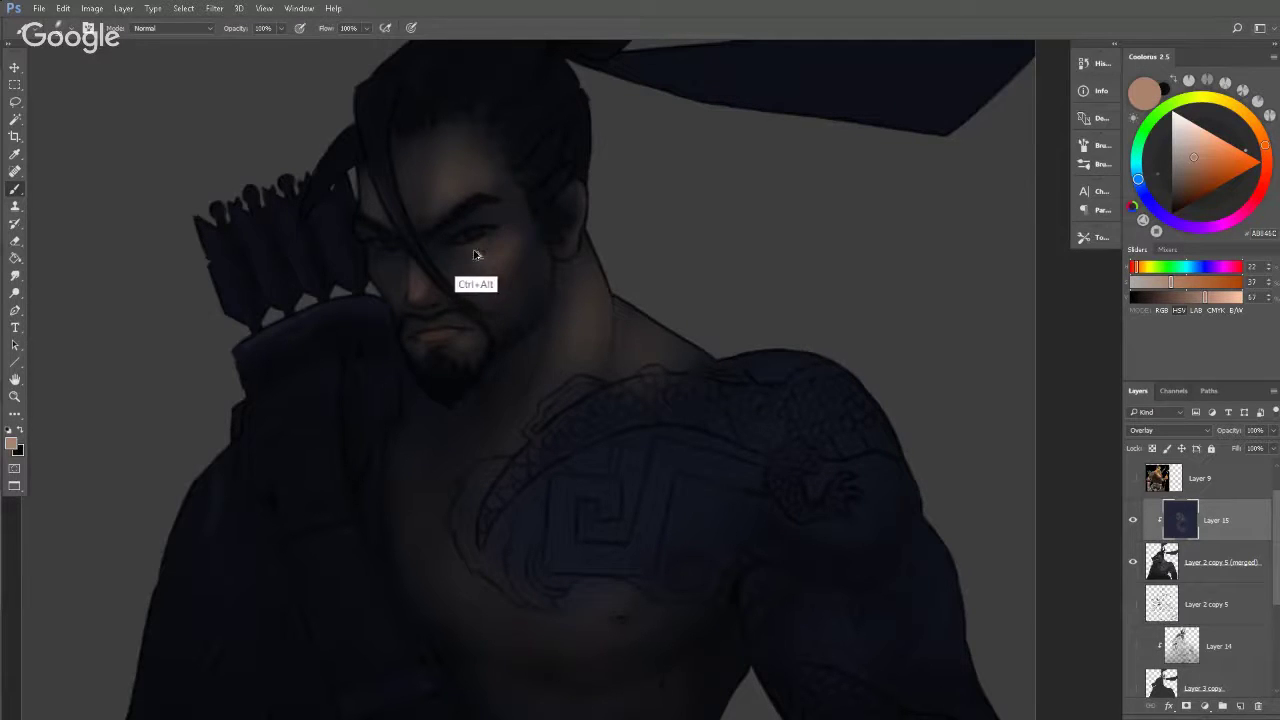
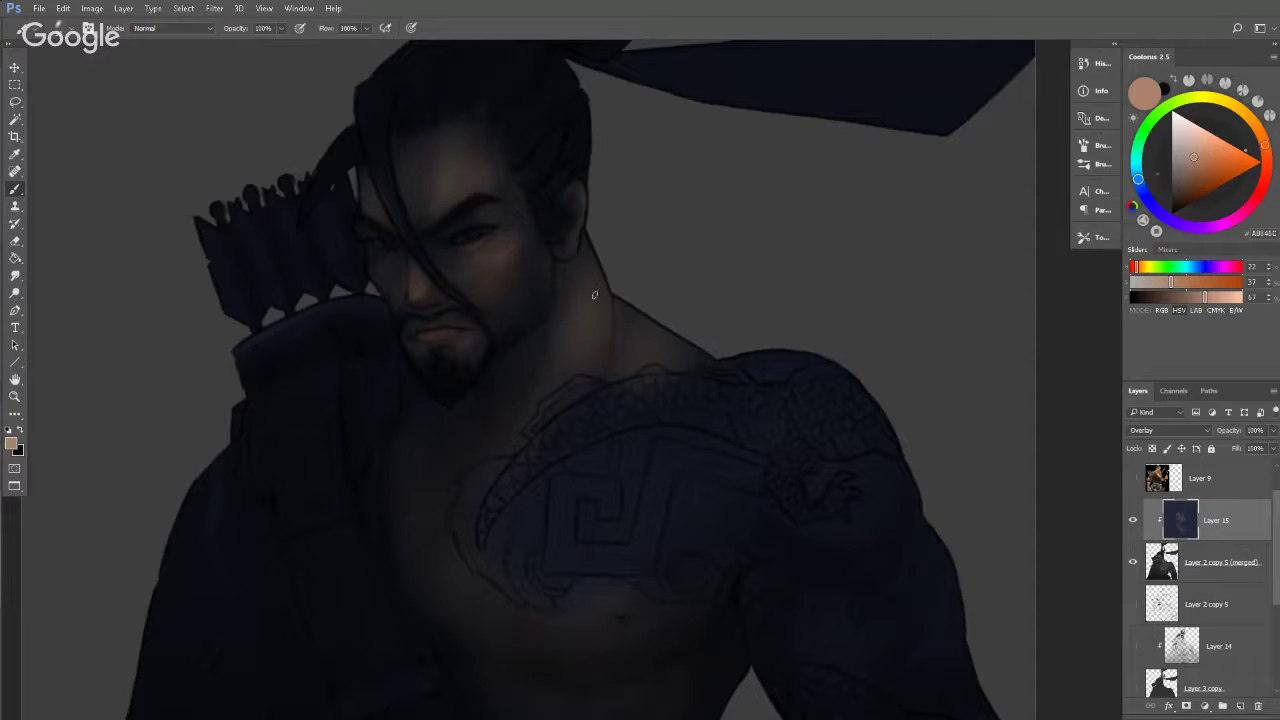
Enlarge the brush and apply the lighter skin colour to the neck and the base of the shoulder.
key(bracketright)
key(bracketright)
key(bracketright)
key(bracketright)
drag(650, 340, 611, 357)
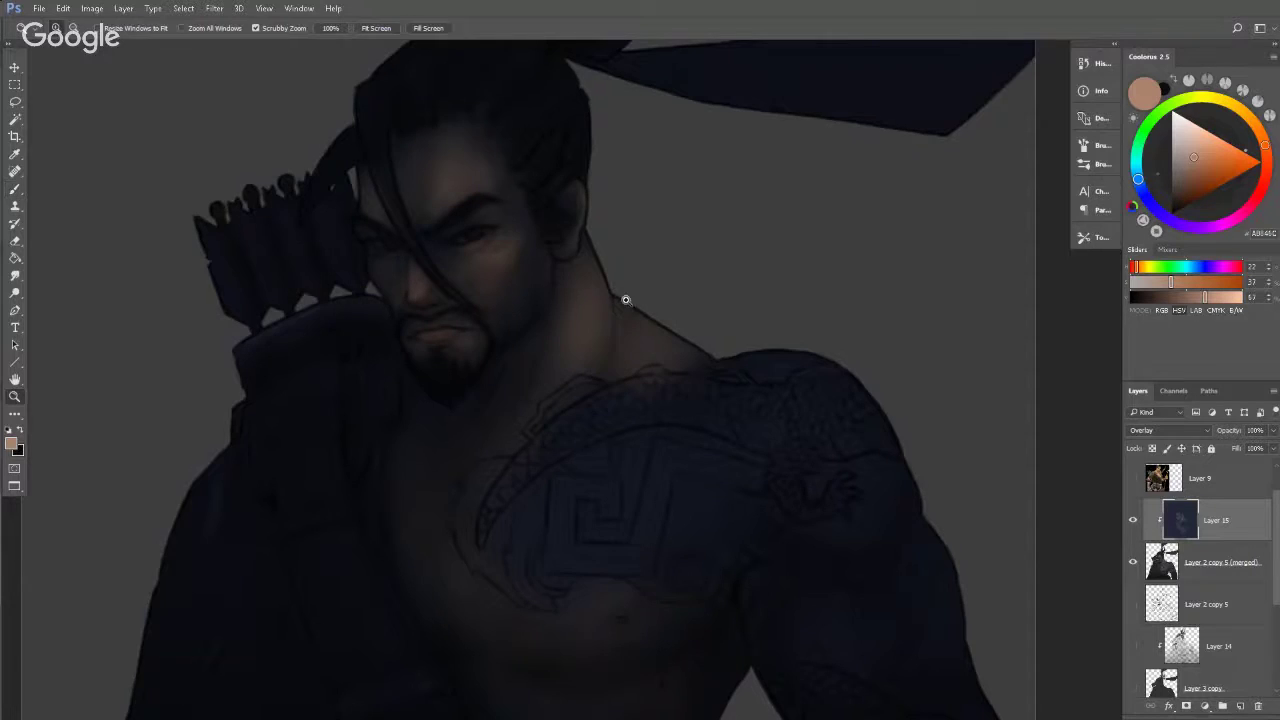
mouse_move(626, 297)
mouse_down()
mouse_move(557, 271)
mouse_move(624, 297)
mouse_up()
mouse_move(549, 398)
mouse_down()
mouse_move(644, 444)
mouse_move(610, 438)
mouse_move(614, 420)
mouse_move(568, 464)
mouse_move(640, 449)
mouse_move(487, 436)
mouse_move(435, 366)
mouse_move(440, 342)
mouse_move(423, 318)
mouse_move(505, 290)
mouse_move(526, 268)
mouse_move(612, 285)
mouse_up()
drag(709, 263, 668, 280)
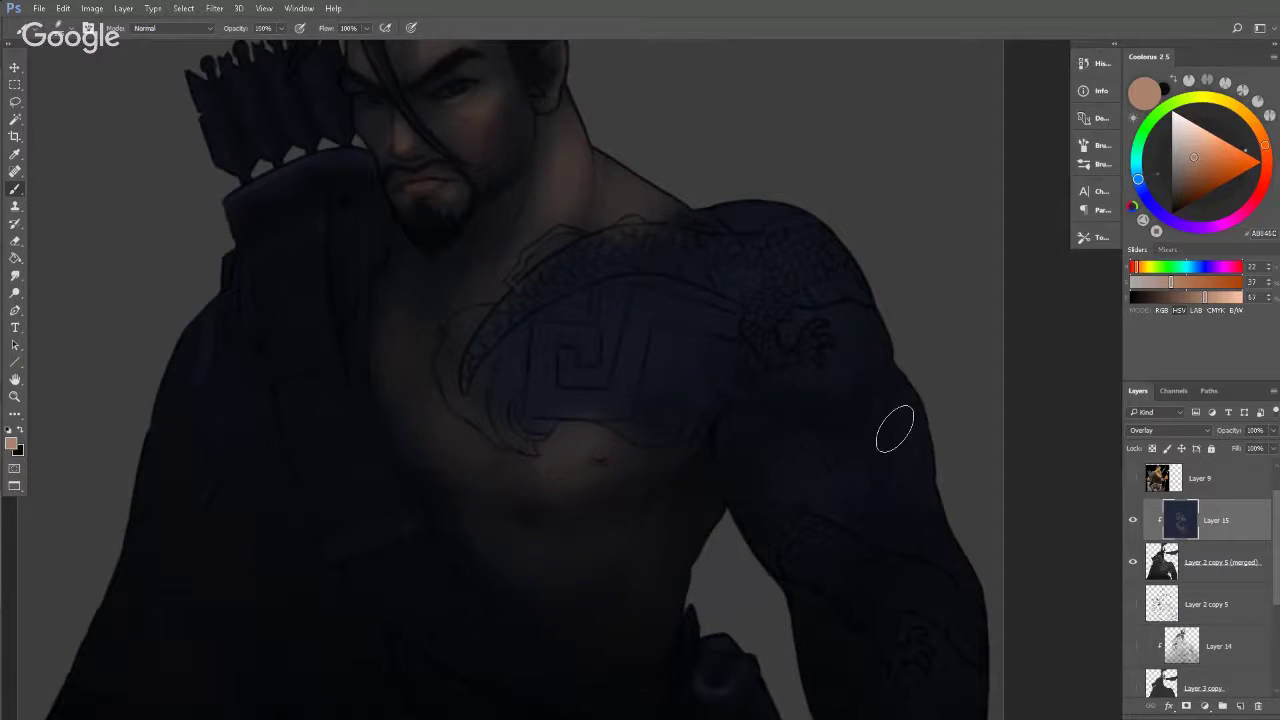
key(alt+Tab)
key(alt+Tab)
key(alt+Tab)
key(alt+Tab)
key(alt+Tab)
key(alt)
Sample the dark navy from the chest tattoo, shrink the brush and touch up the tattoo's outer edge on the chest.
alt+click(572, 387)
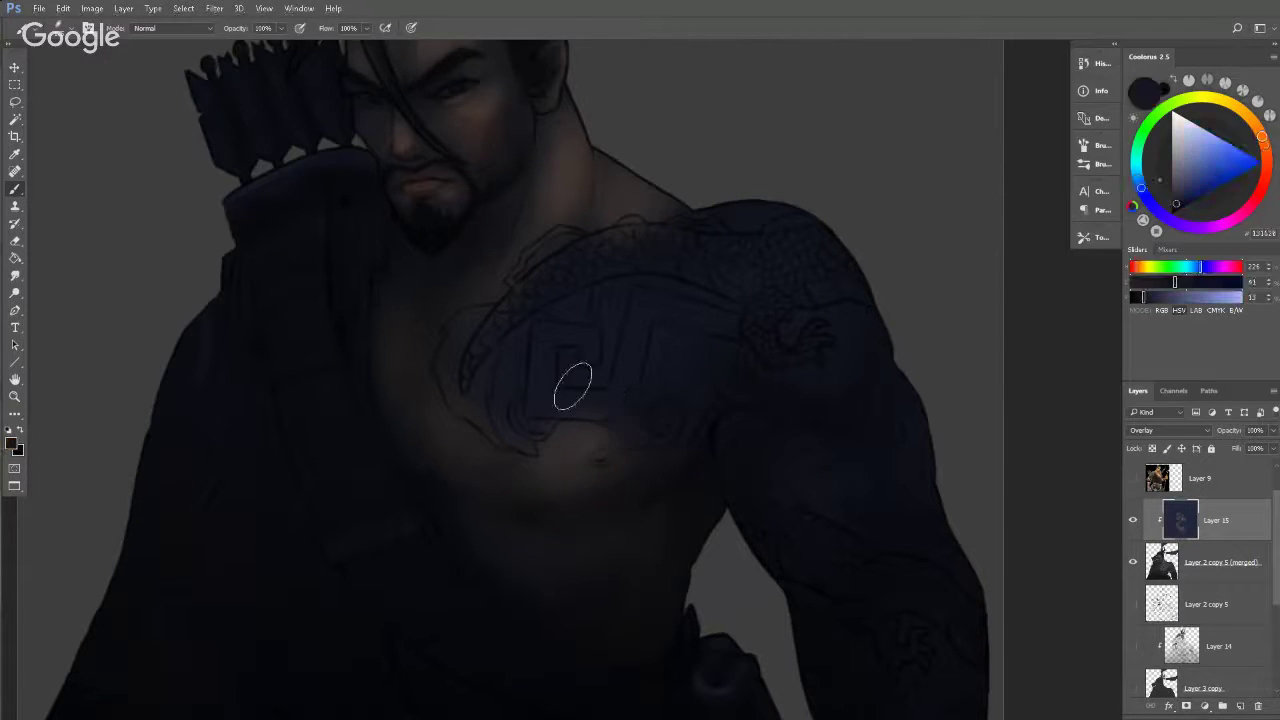
key(bracketleft)
key(bracketleft)
key(bracketleft)
mouse_move(494, 362)
mouse_down()
mouse_move(484, 422)
mouse_move(449, 360)
mouse_up()
Choose an orange-brown at hue 21 and paint the geometric band of the chest tattoo and the skin by the armpit.
click(1203, 171)
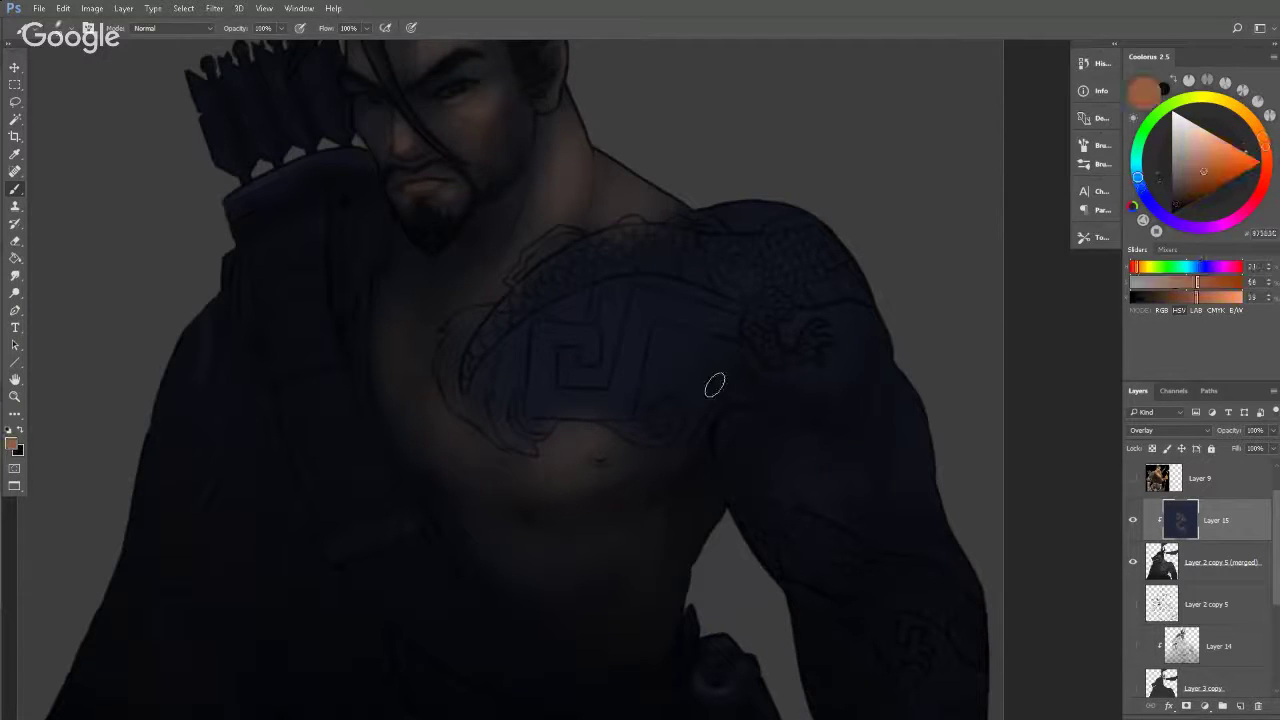
mouse_move(556, 333)
mouse_down()
mouse_move(537, 359)
mouse_move(595, 414)
mouse_move(569, 400)
mouse_move(633, 397)
mouse_move(643, 300)
mouse_move(740, 330)
mouse_up()
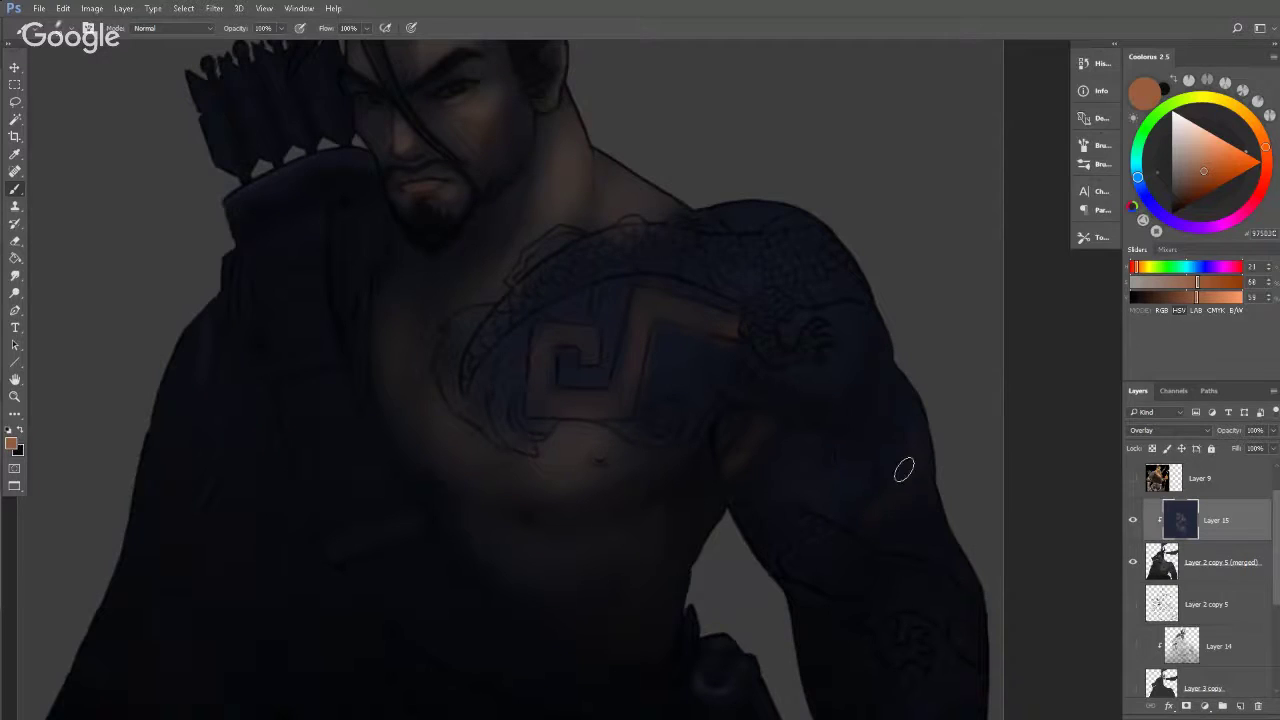
Choose a darker brown at hue 21 and saturation 39%, and tint the chest beside the geometric band and the arm, undoing the stray stroke.
mouse_move(880, 523)
mouse_down()
mouse_move(836, 412)
mouse_move(835, 428)
mouse_up()
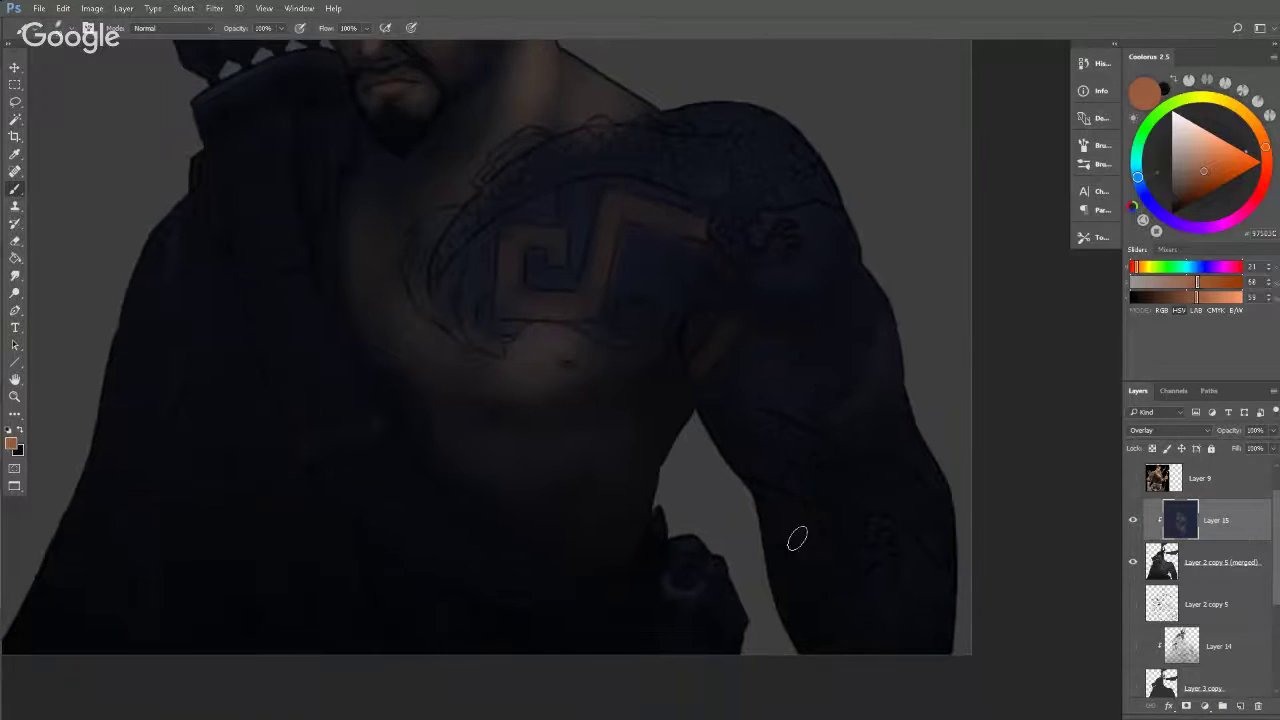
click(1183, 185)
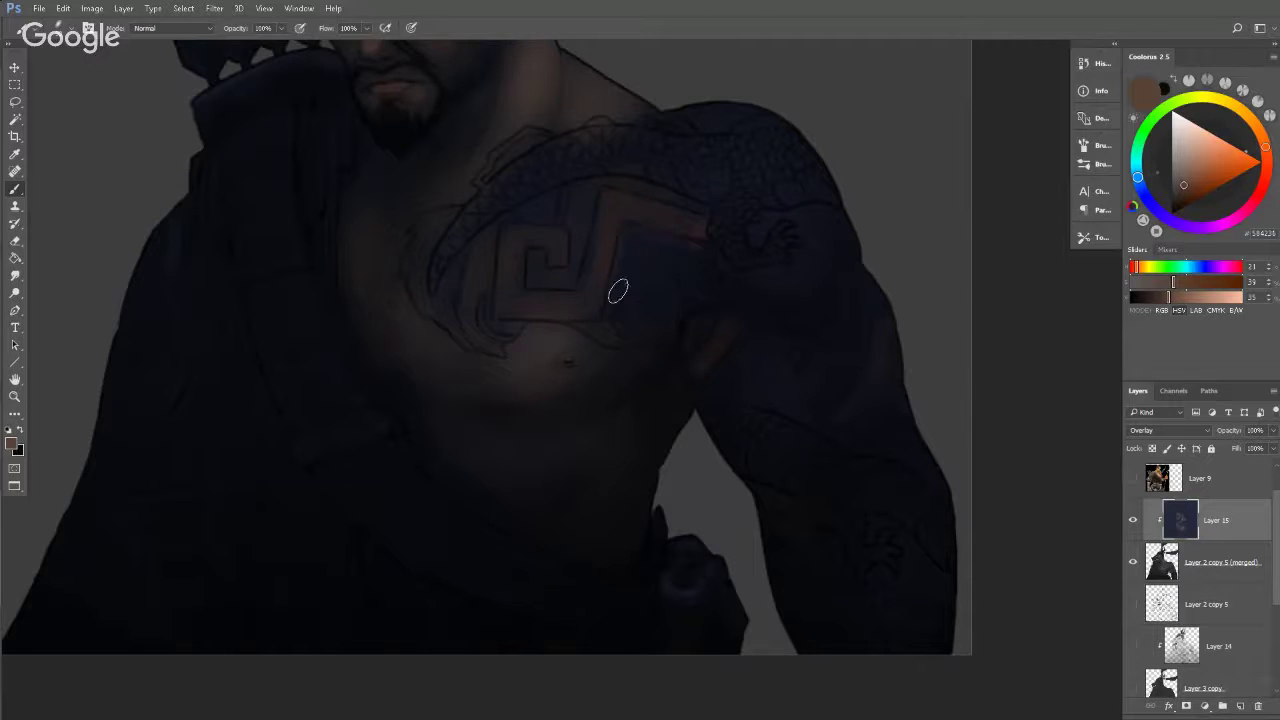
key(ctrl+z)
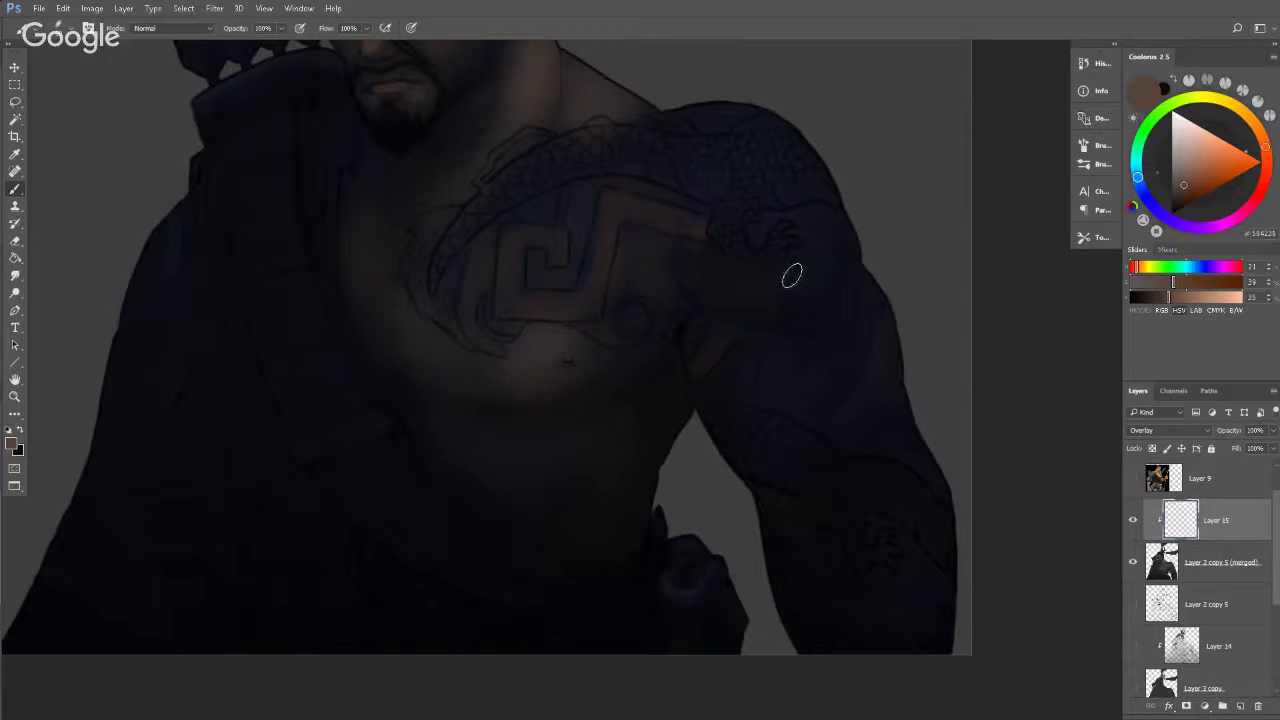
key(ctrl+z)
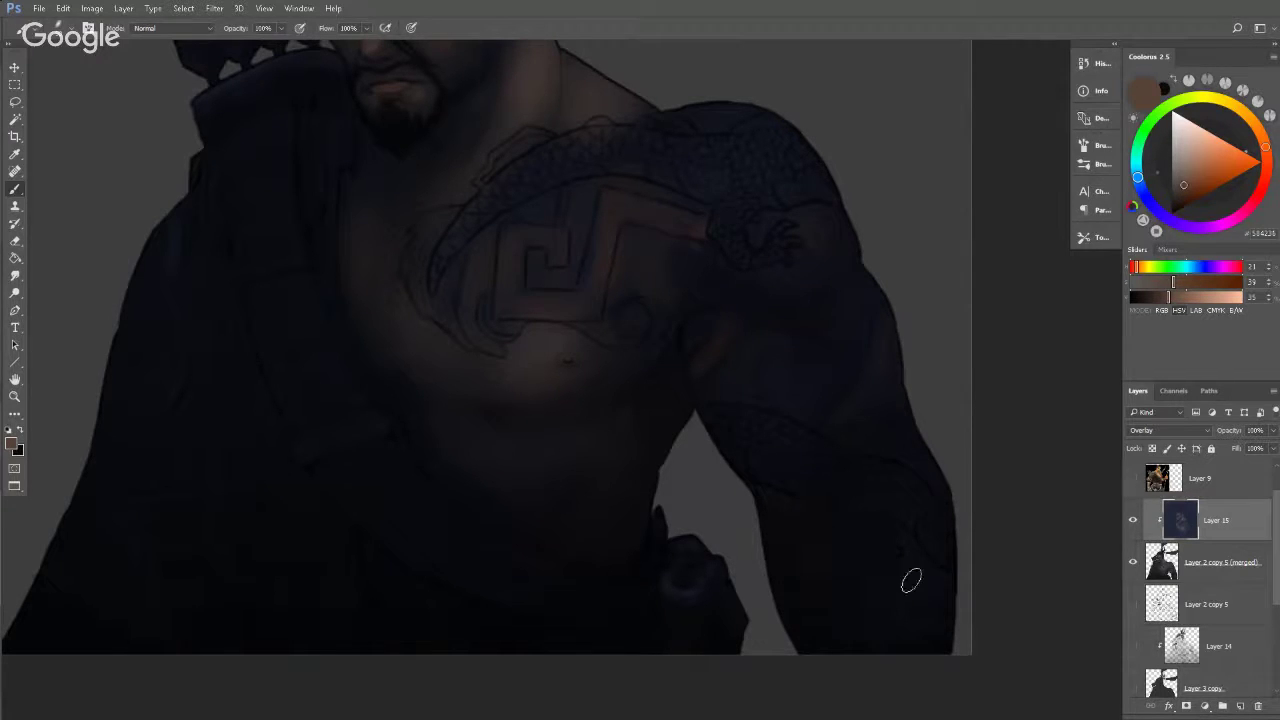
Choose an ochre at hue 42 and apply it to the shoulder of the dark sleeve.
key(z)
mouse_move(785, 258)
mouse_down()
mouse_move(682, 293)
mouse_move(709, 287)
mouse_move(668, 179)
mouse_up()
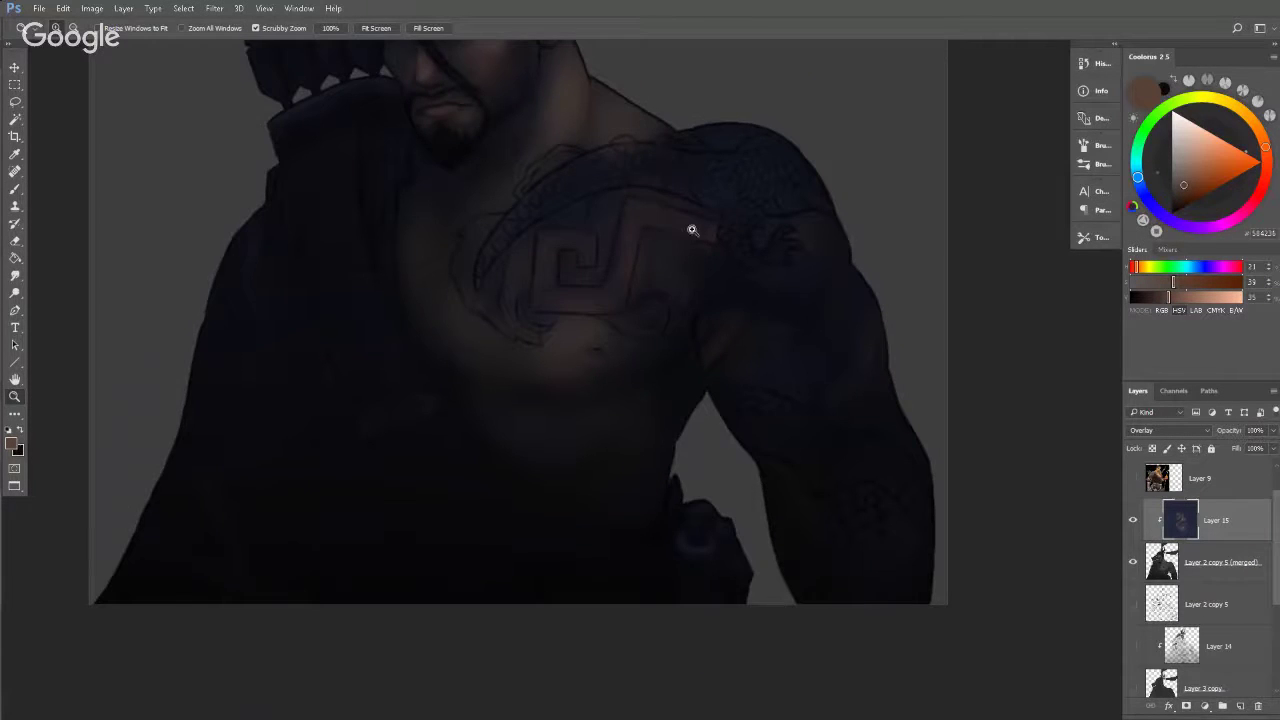
drag(692, 230, 774, 237)
key(b)
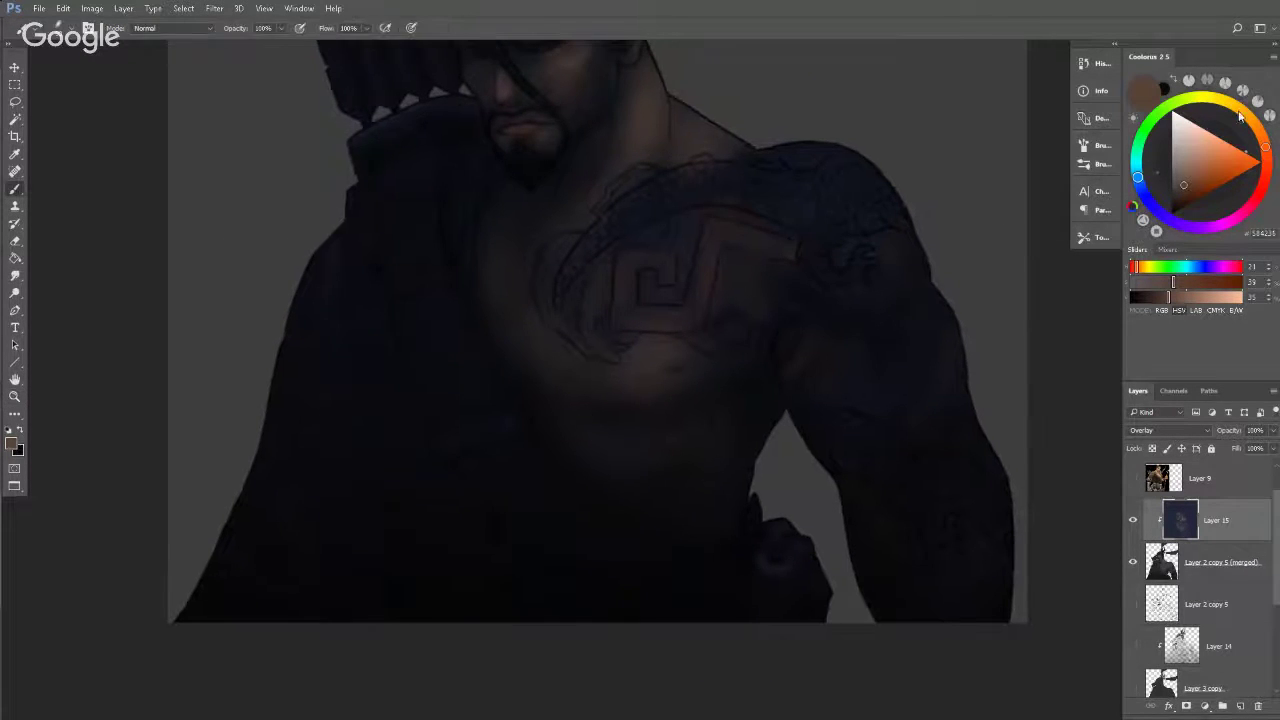
click(1240, 113)
drag(1205, 177, 1197, 184)
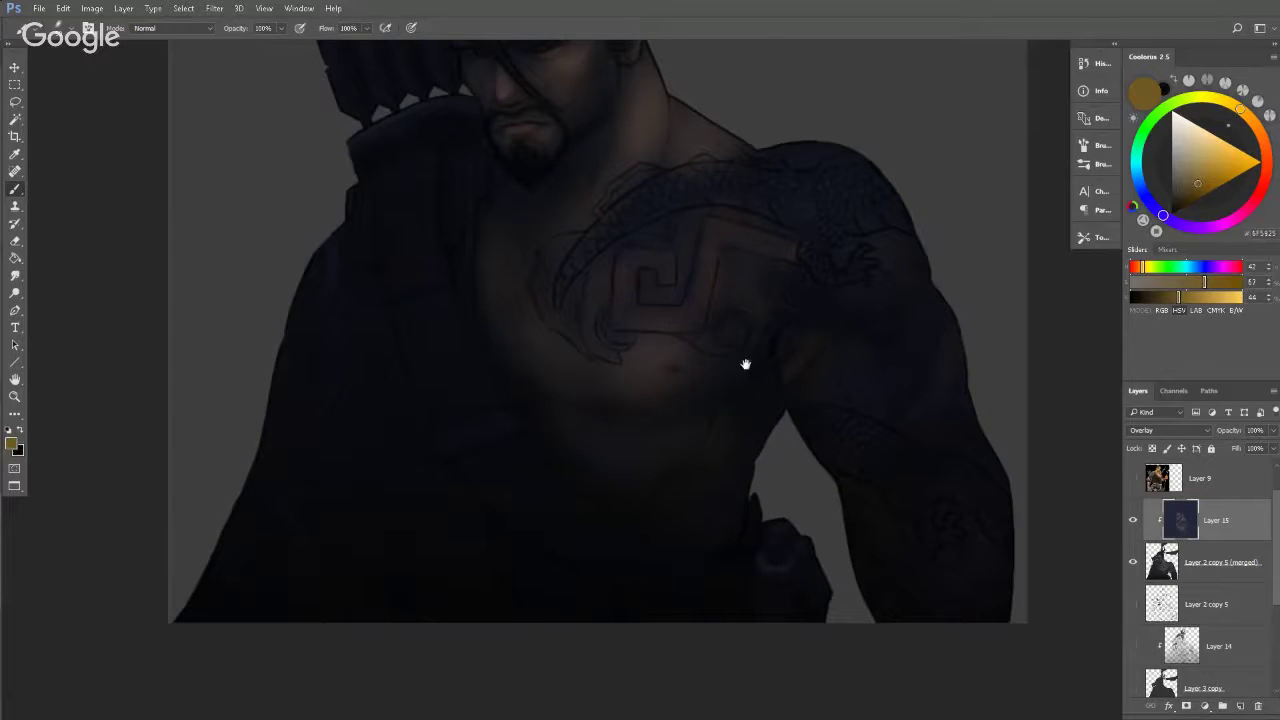
drag(745, 364, 860, 376)
drag(507, 317, 525, 374)
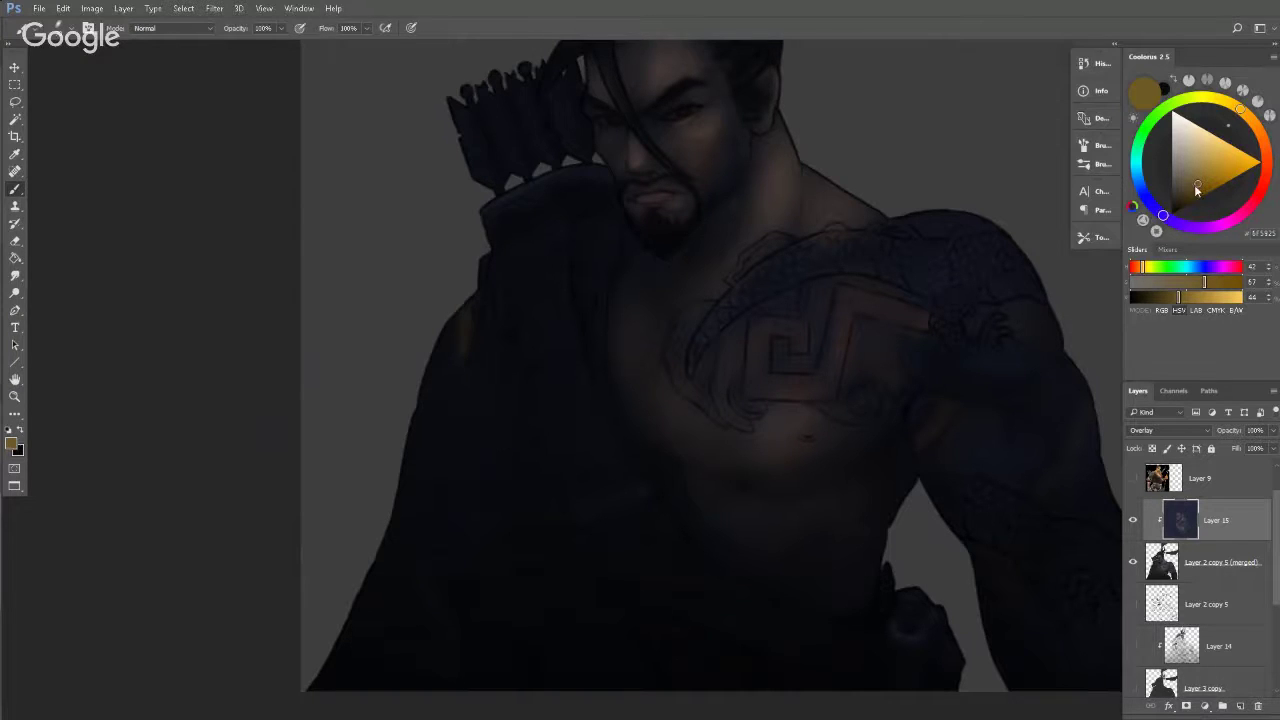
Mute the ochre to saturation 42% and paint fold highlights down the sleeve and on the cloth at the waist.
drag(1197, 187, 1185, 184)
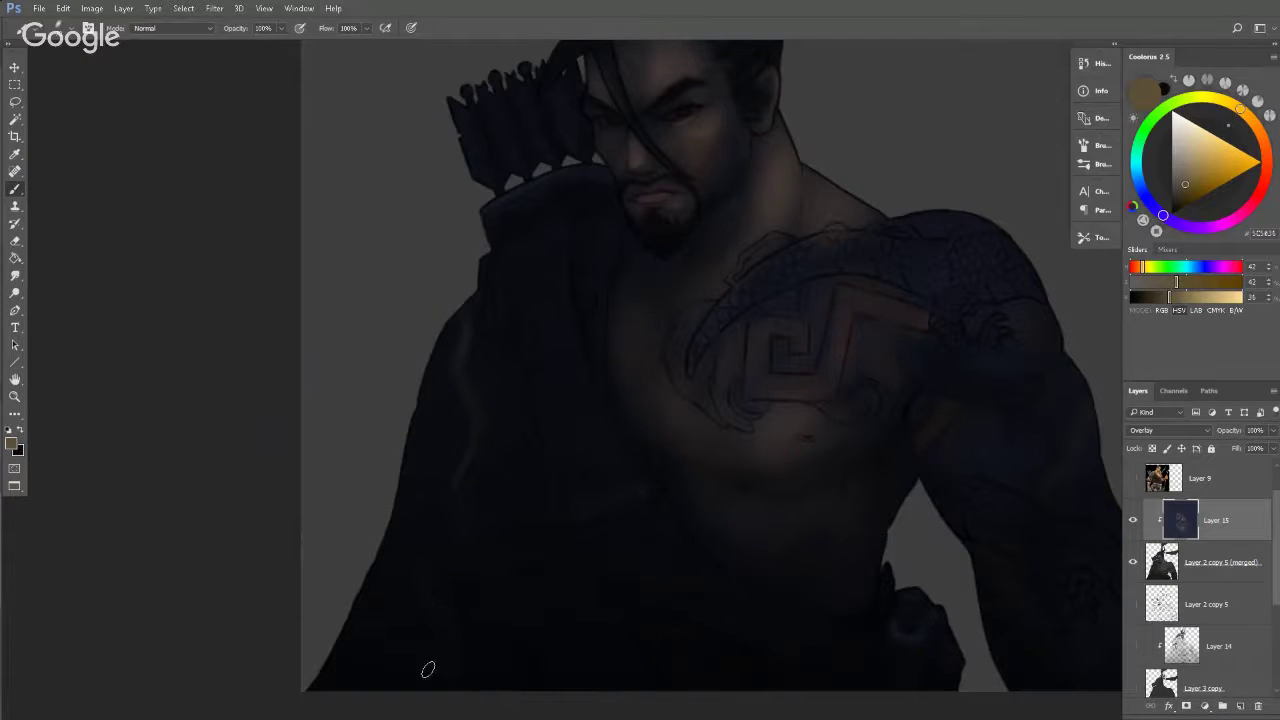
drag(606, 486, 574, 454)
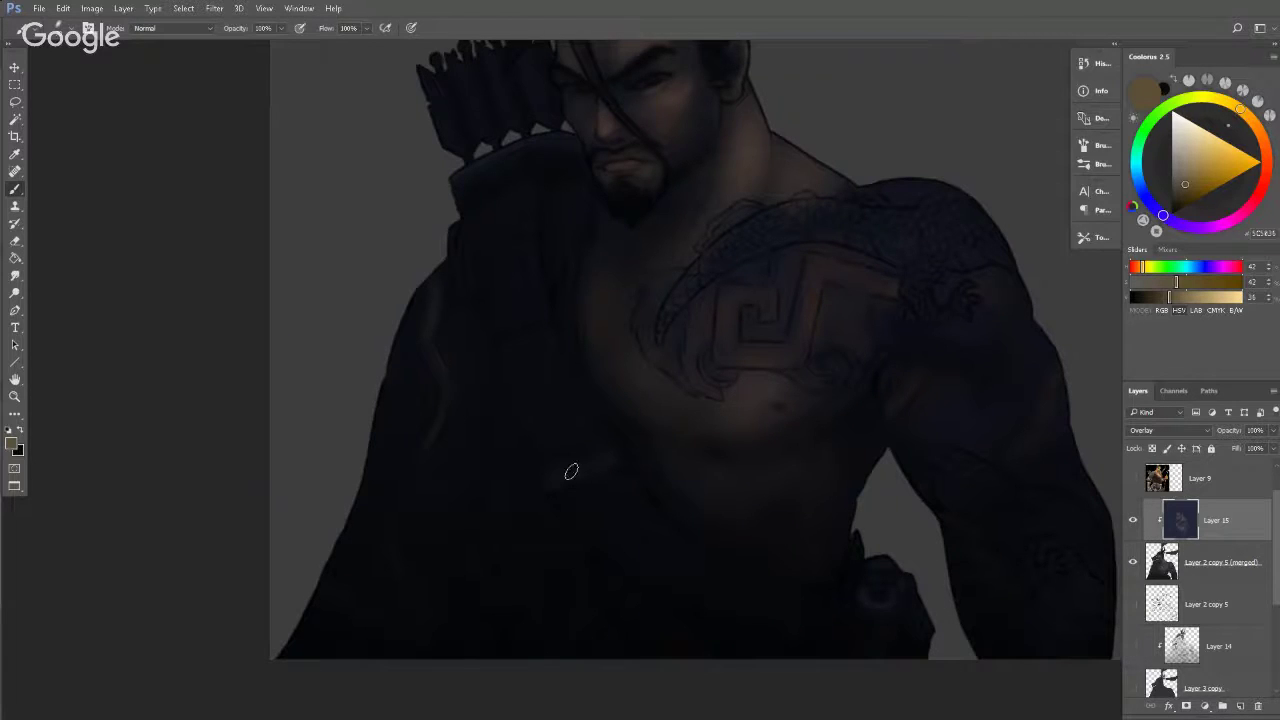
scroll(808, 489, down, 2)
scroll(808, 489, right, 2)
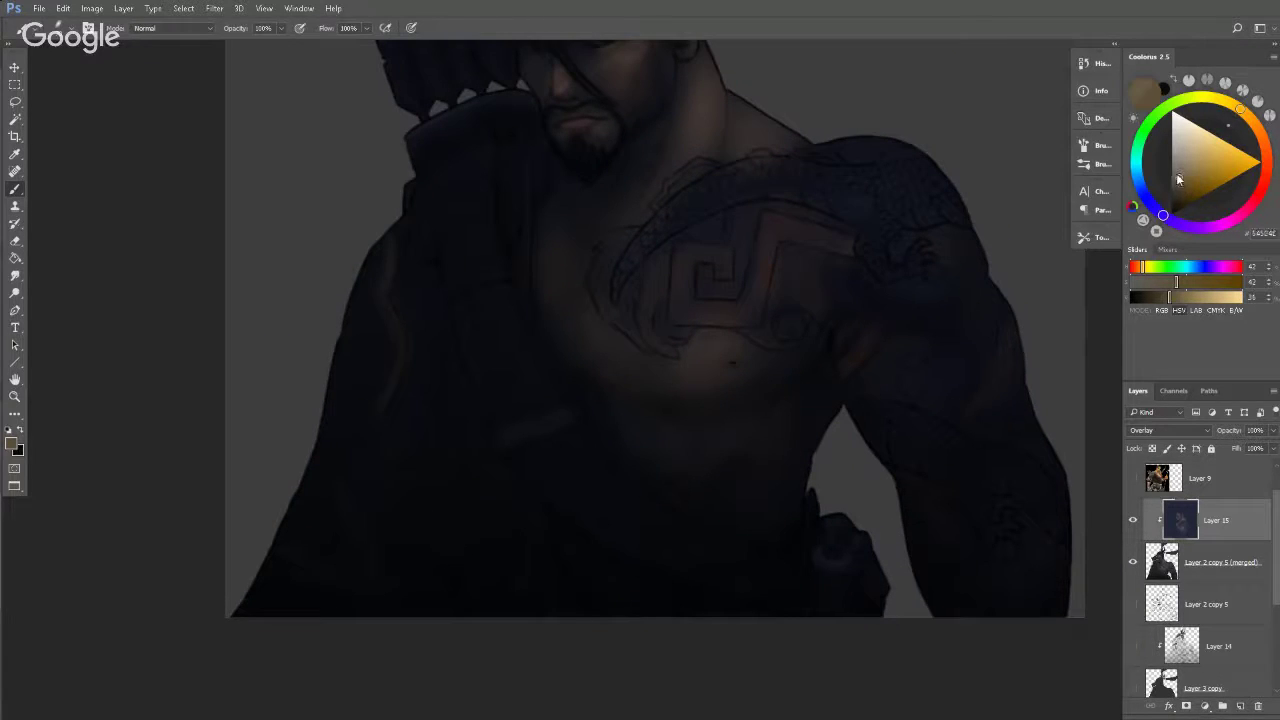
Choose a light blue-grey at hue 228 and saturation 12%, and highlight the hip pouch, the rim below the arrows and the shoulder strap.
click(1178, 178)
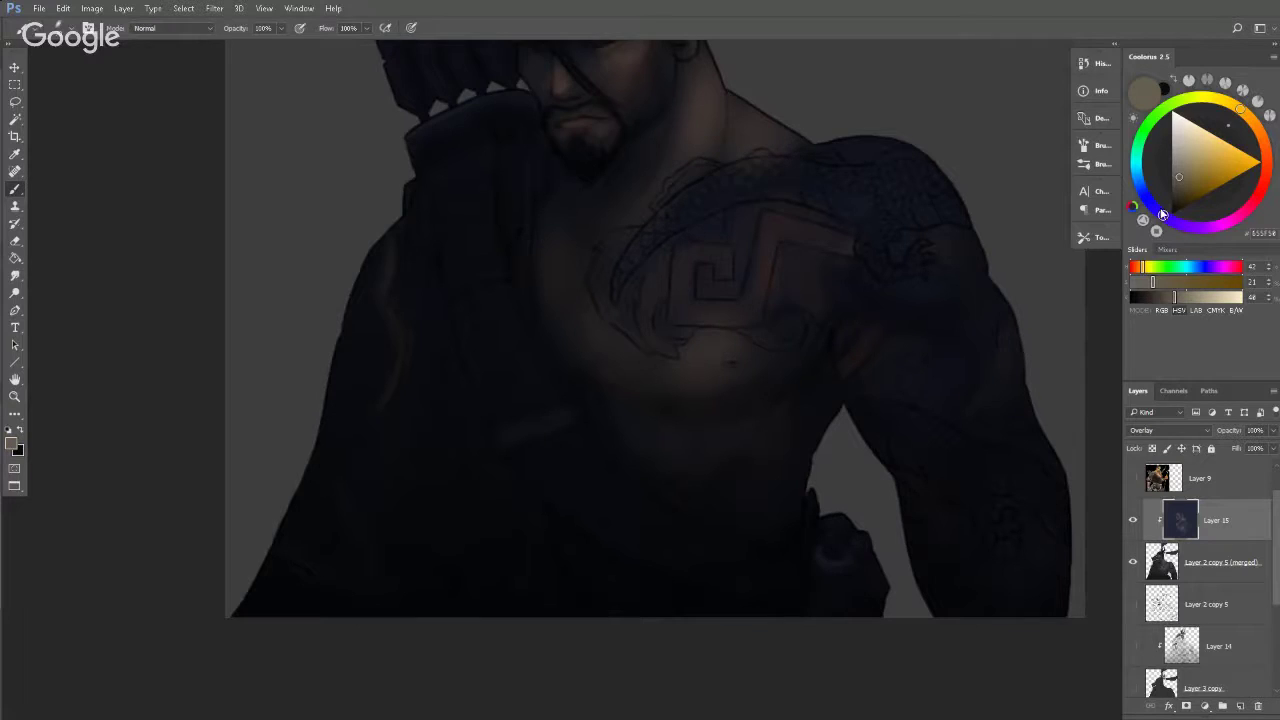
drag(1178, 178, 1177, 156)
drag(1163, 214, 1142, 189)
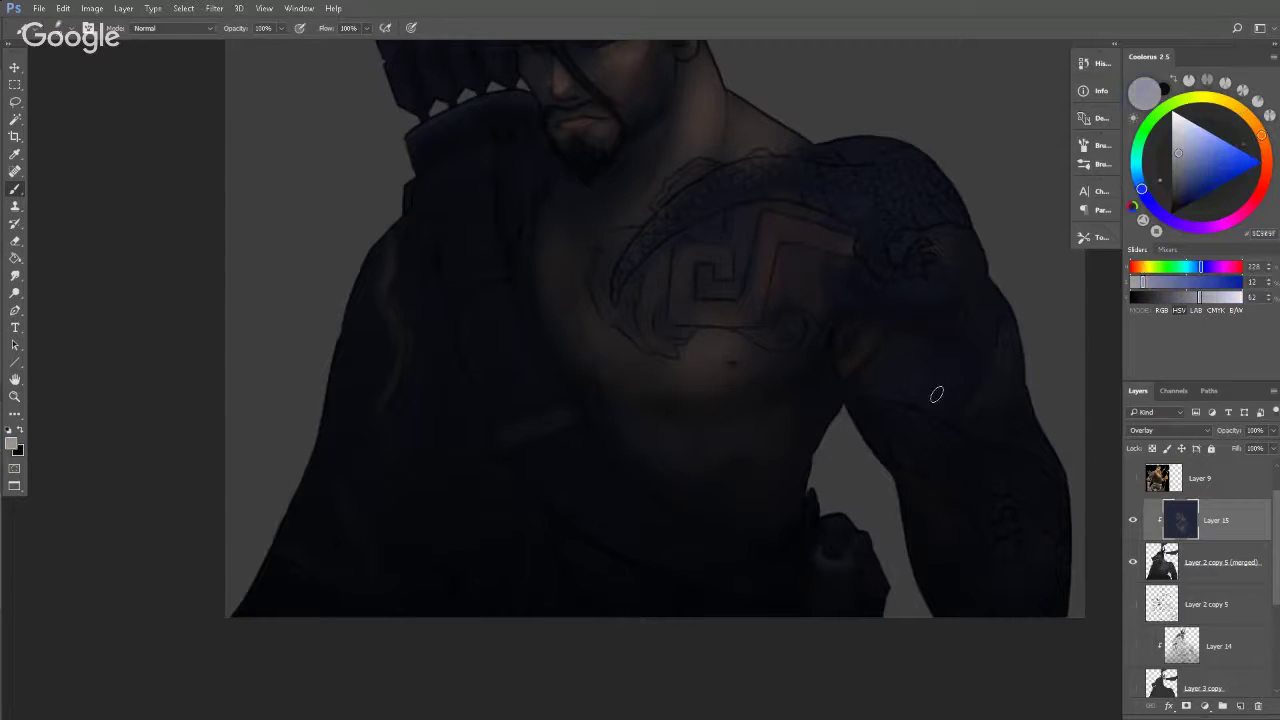
drag(824, 577, 819, 618)
drag(740, 441, 776, 537)
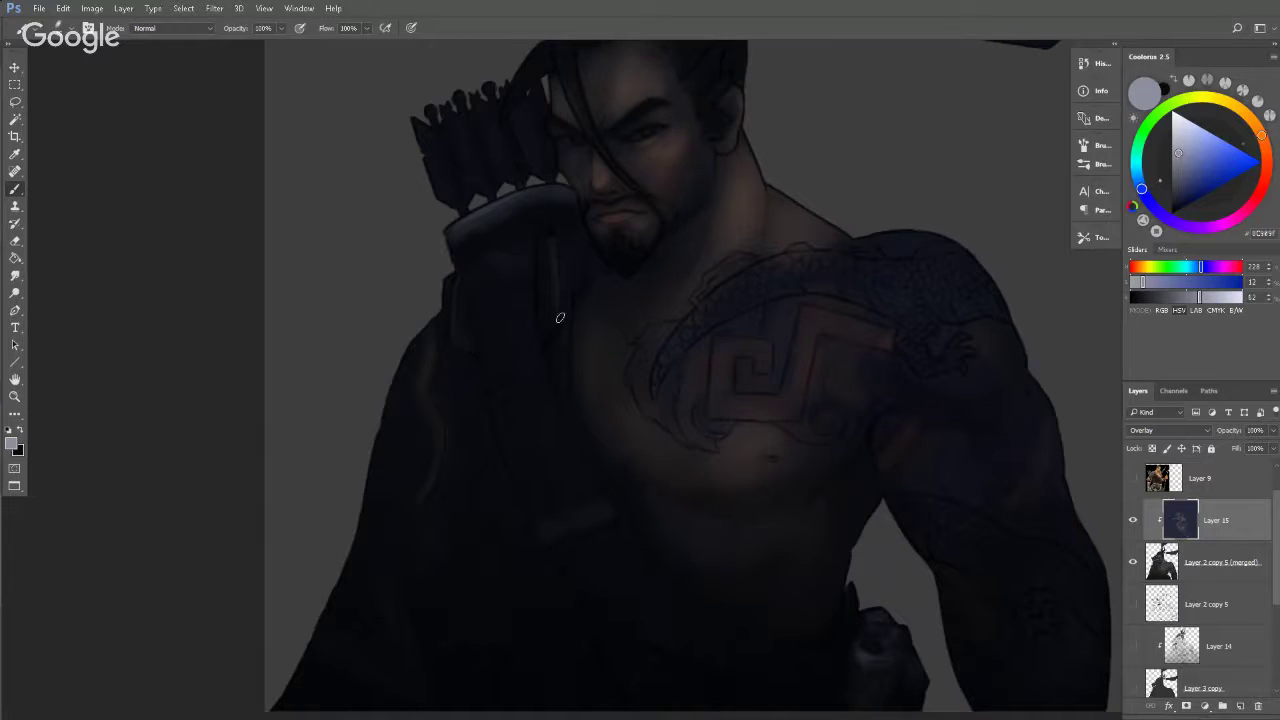
Choose a neutral near-black, darken the beard, loose strands and hair with it, and sample a brown from the forehead.
key(z)
mouse_move(648, 277)
mouse_down()
mouse_move(565, 292)
mouse_move(651, 271)
mouse_move(702, 204)
mouse_up()
key(b)
alt+click(646, 228)
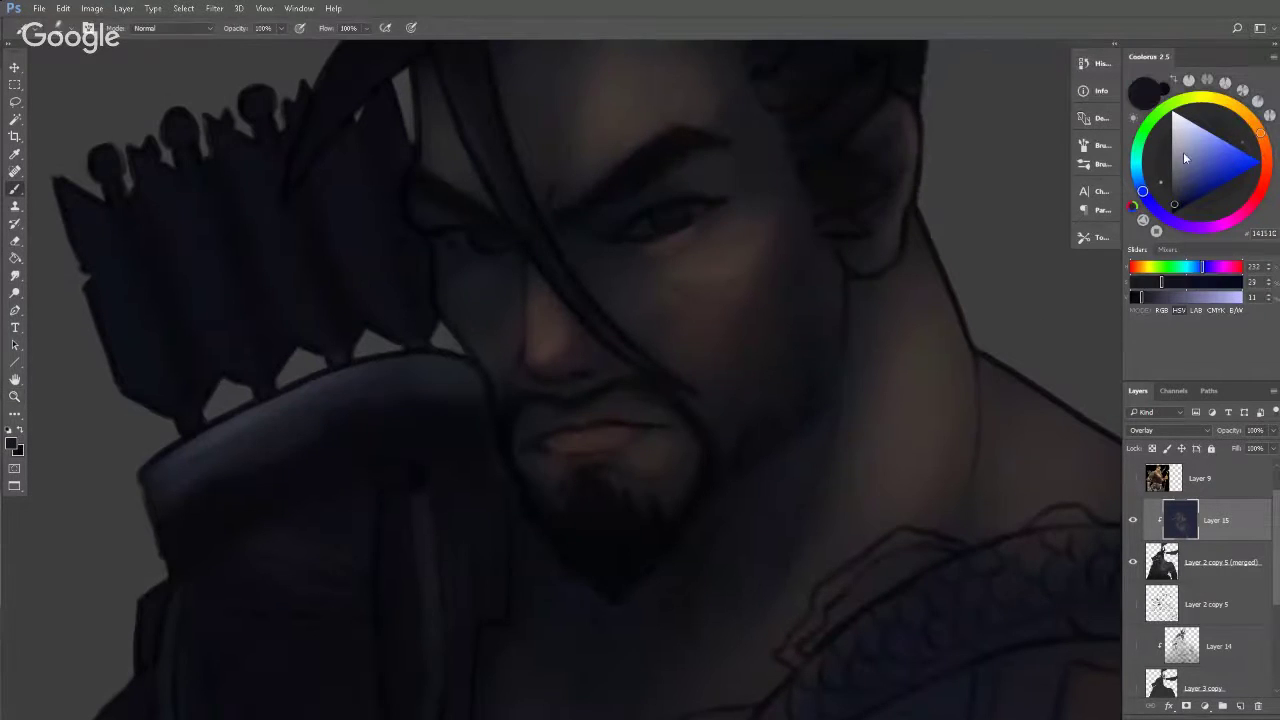
click(1171, 204)
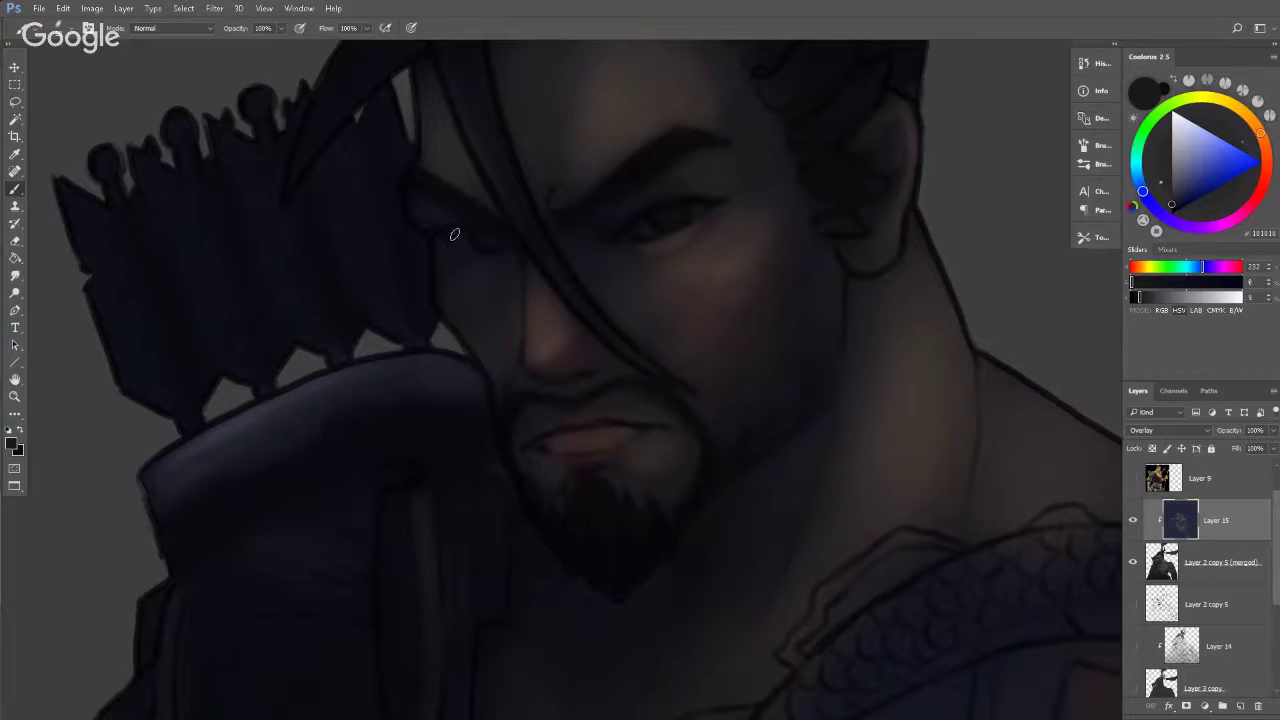
key(z)
mouse_move(697, 260)
mouse_down()
mouse_move(652, 280)
mouse_move(757, 189)
mouse_move(694, 274)
mouse_move(706, 246)
mouse_up()
key(b)
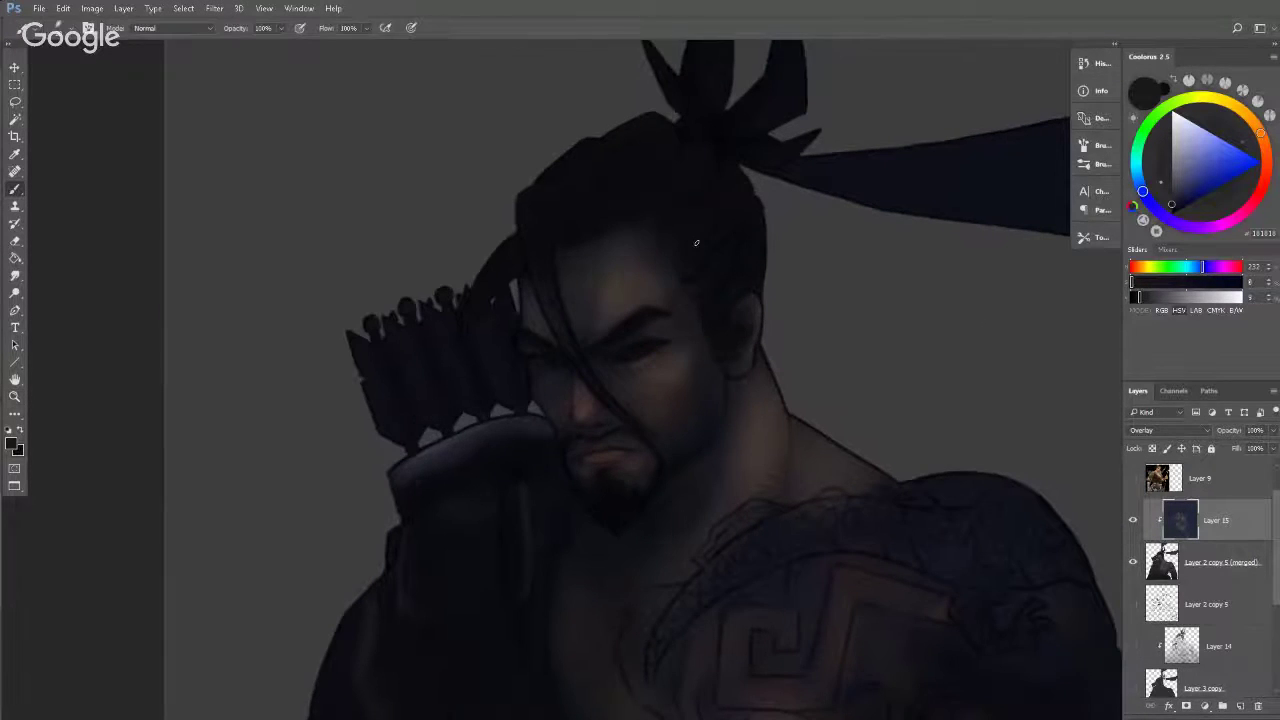
alt+click(633, 295)
Compare the figure with the Overlay colour layer hidden and shown, and examine the overall colouring.
drag(1277, 541, 1277, 632)
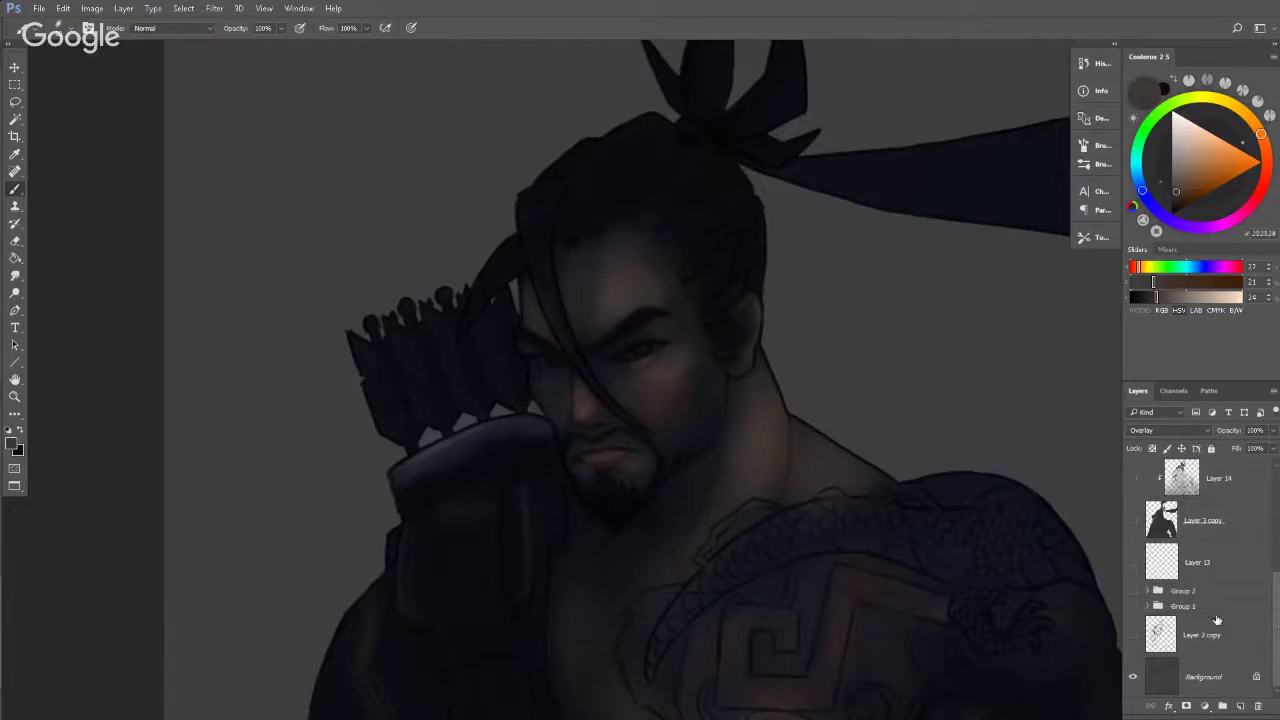
scroll(1248, 510, up, 3)
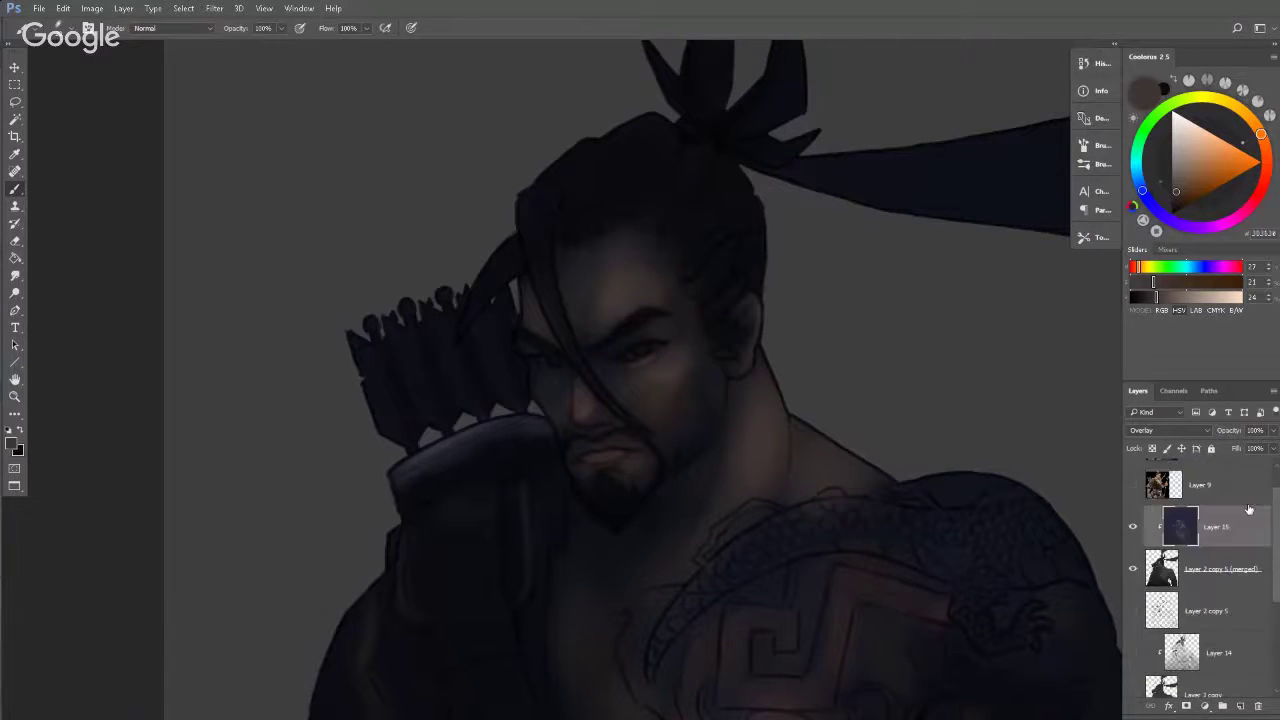
click(1133, 527)
click(1133, 527)
key(z)
drag(794, 323, 785, 357)
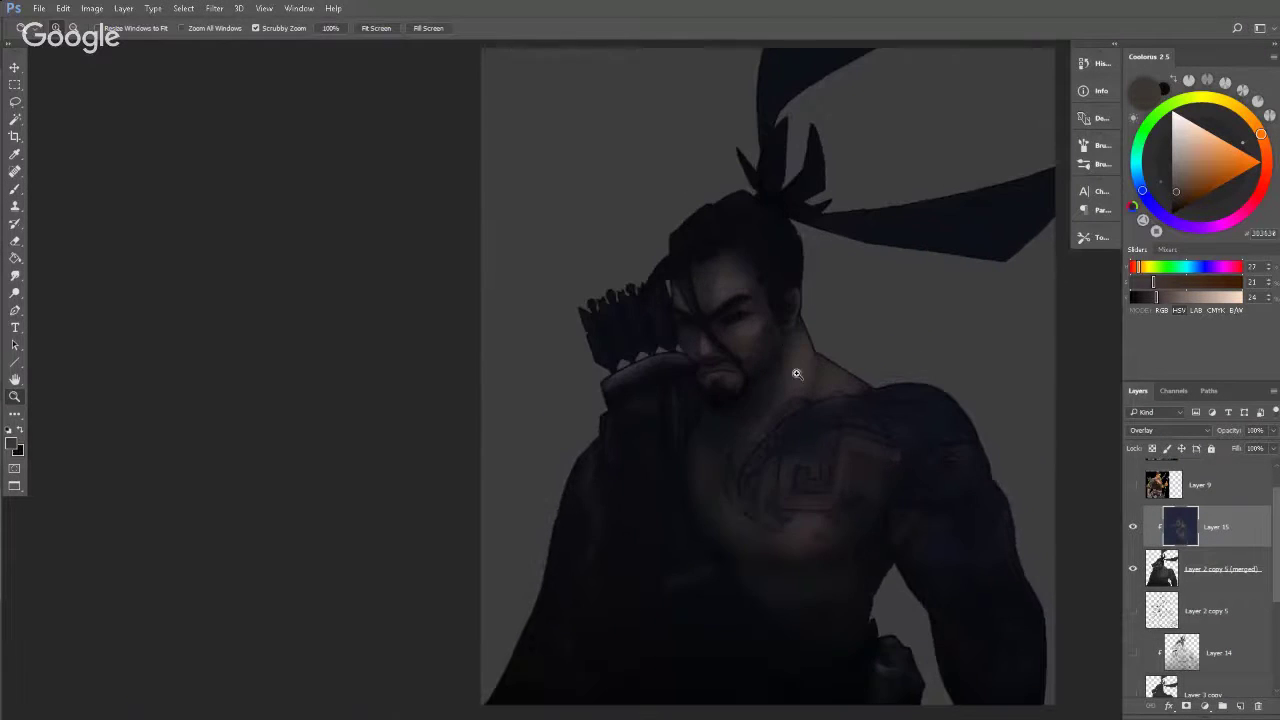
drag(825, 401, 760, 323)
key(v)
key(b)
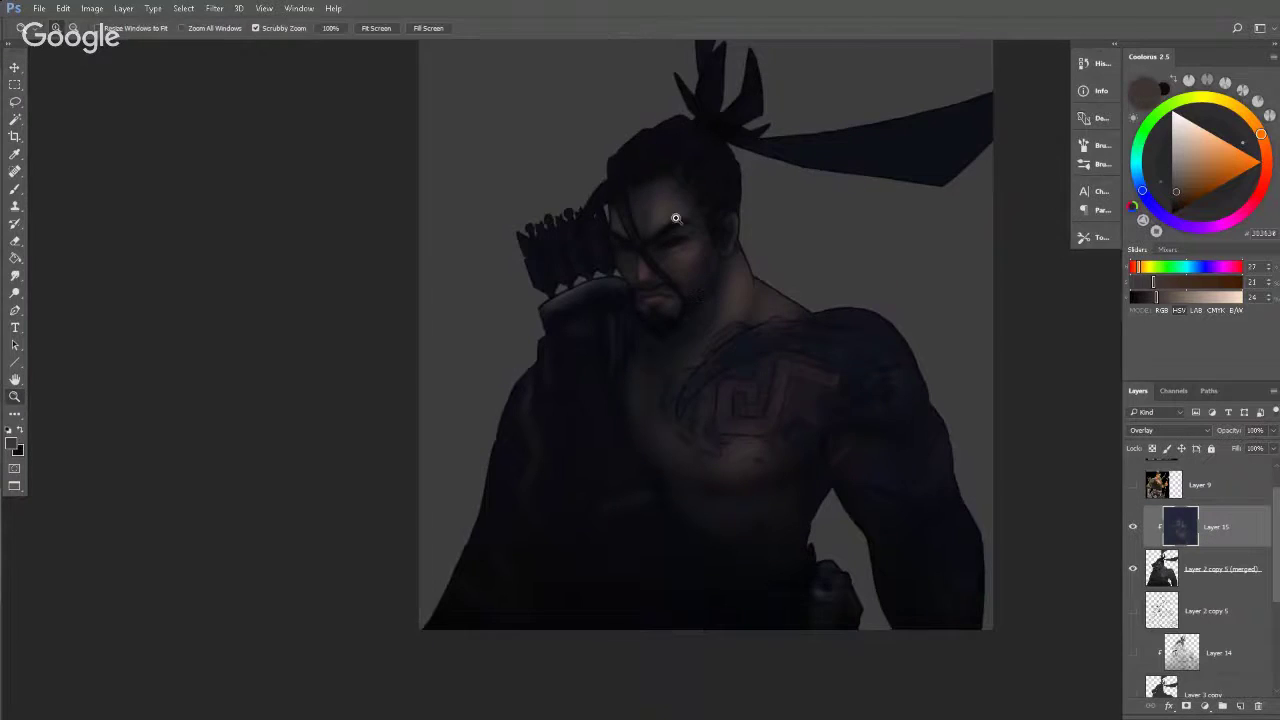
Sample a tone beside the nose, choose a pinkish skin colour at hue 11 and saturation 27%, and touch up the face.
scroll(720, 250, up, 3)
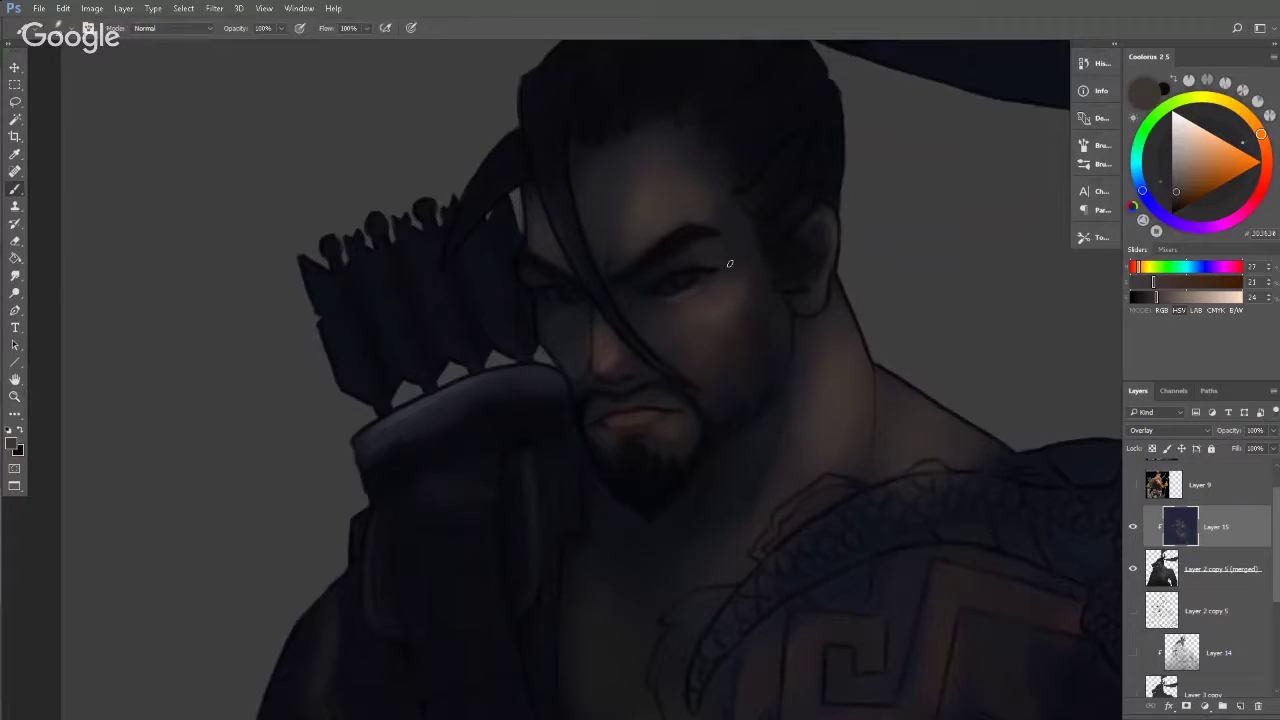
alt+click(626, 344)
click(1183, 180)
click(1187, 157)
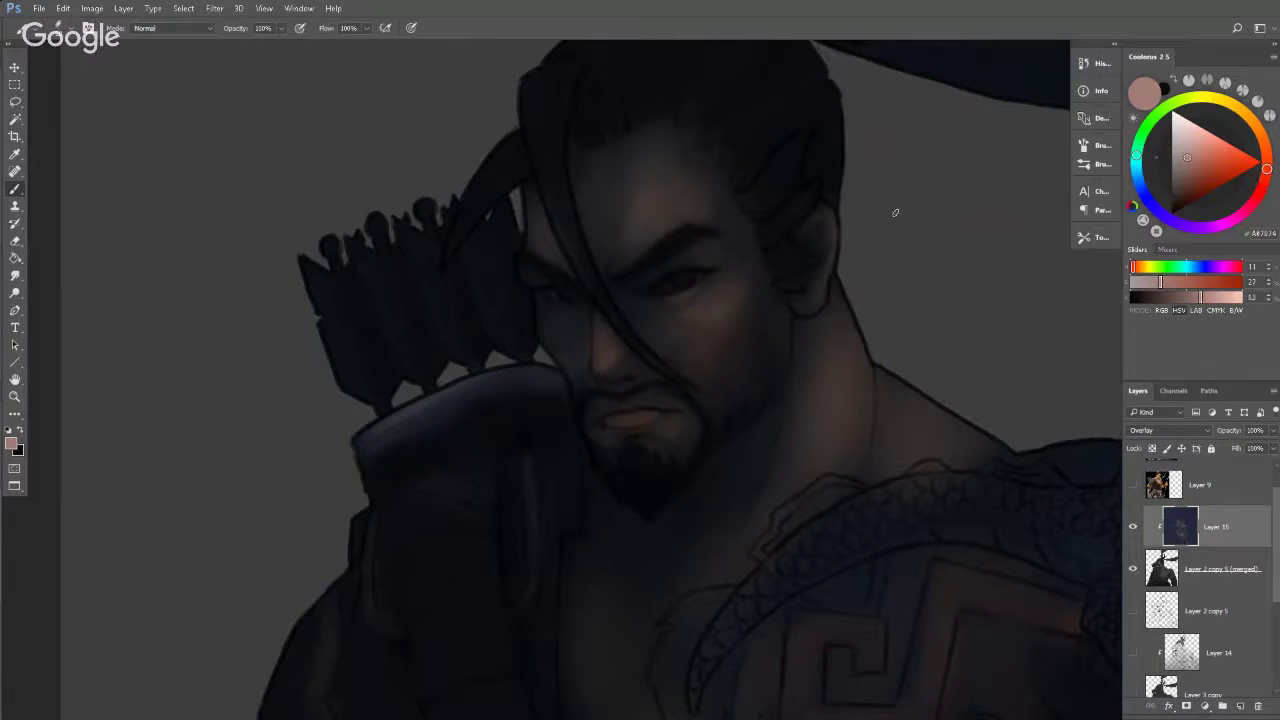
Choose a lighter warm skin colour at hue 15 and saturation 45%, and warm up the face and the chest below the tattoo.
key(z)
alt+click(793, 310)
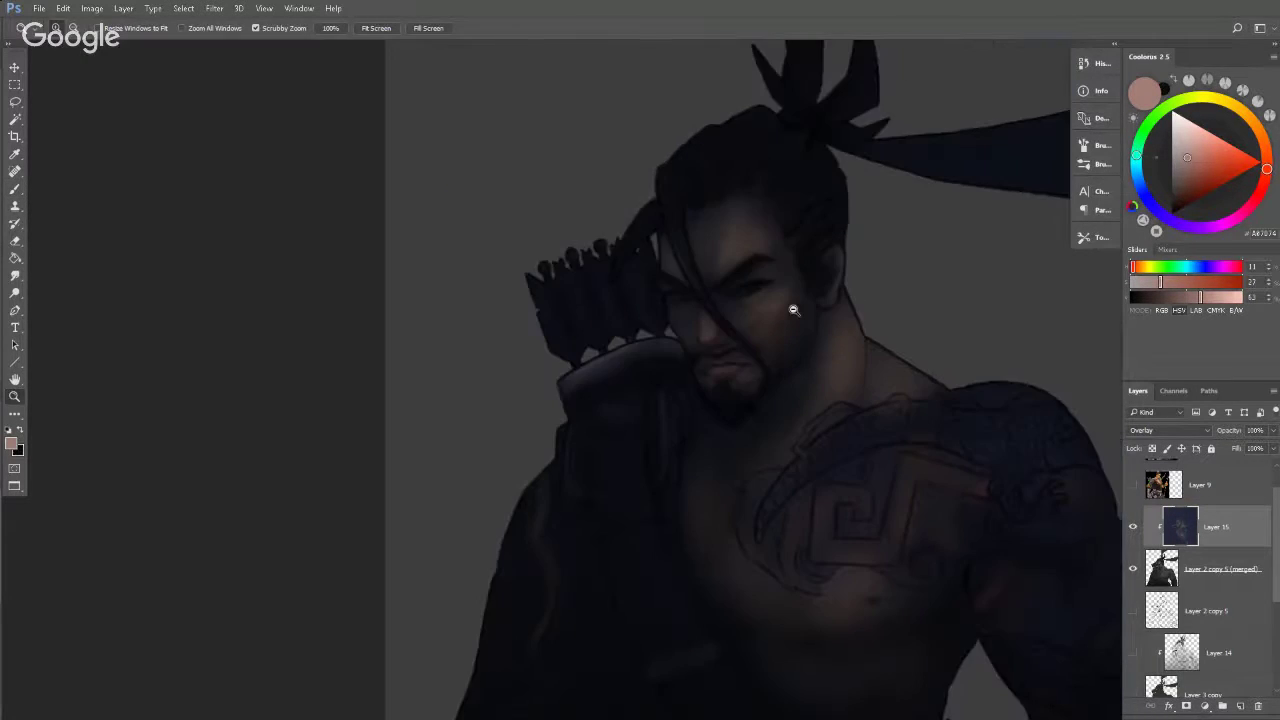
click(793, 310)
alt+click(808, 243)
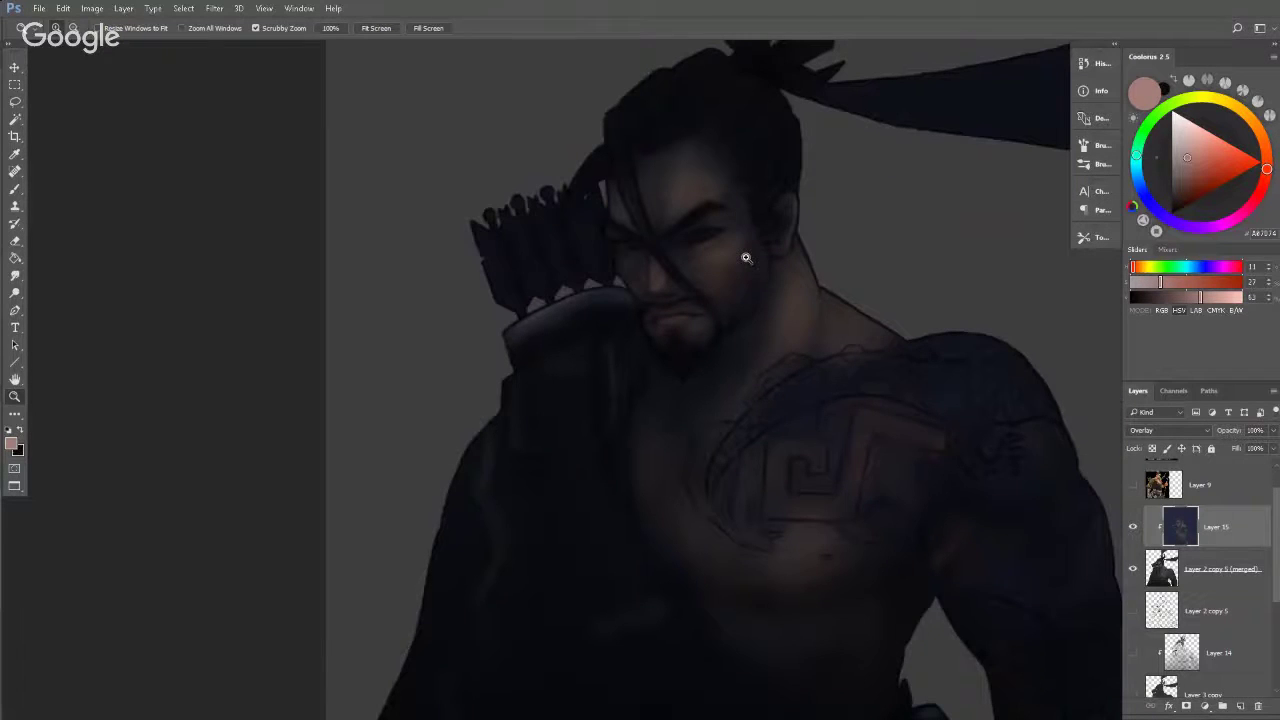
drag(745, 258, 806, 307)
click(1267, 161)
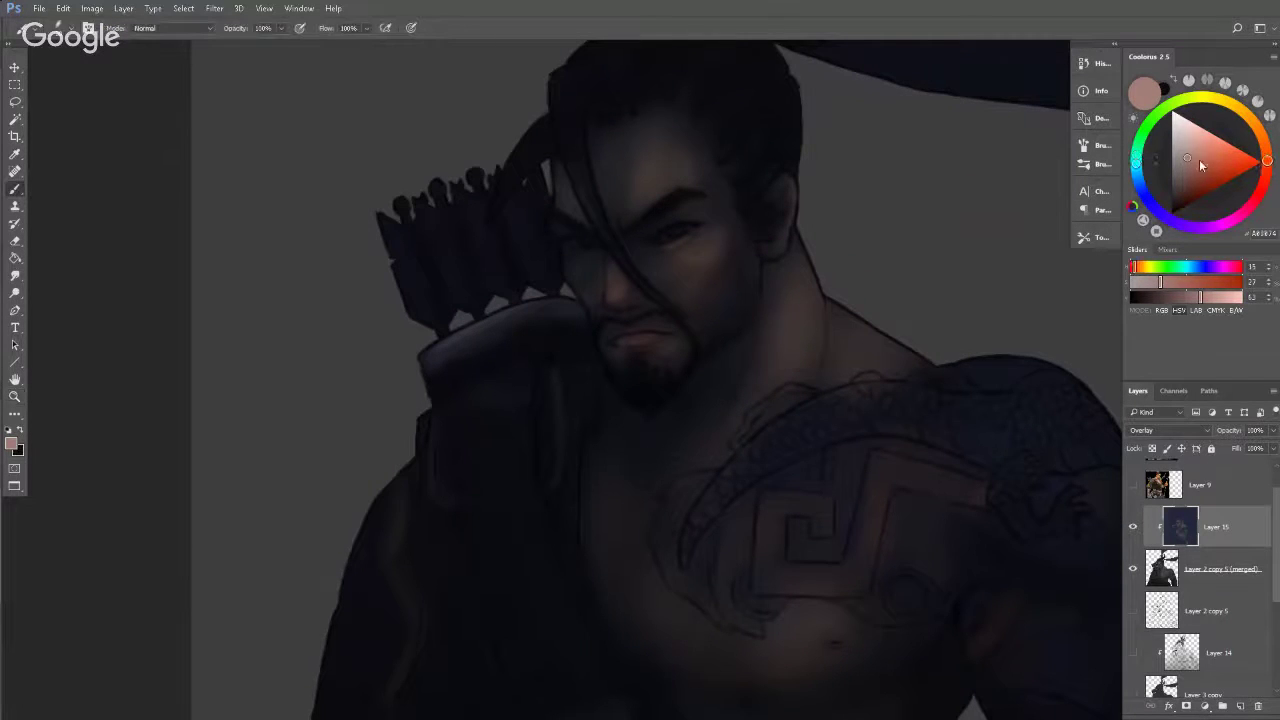
click(1204, 151)
scroll(740, 255, down, 1)
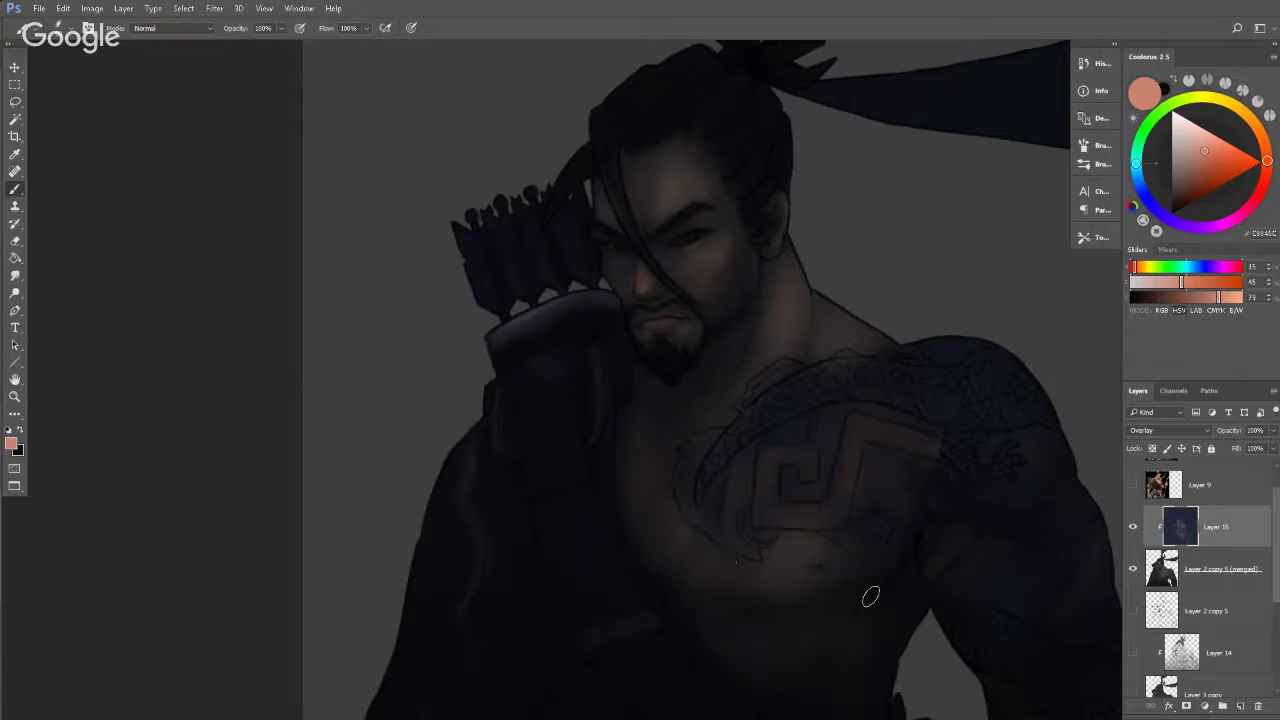
mouse_move(716, 647)
mouse_down()
mouse_move(705, 442)
mouse_move(713, 466)
mouse_up()
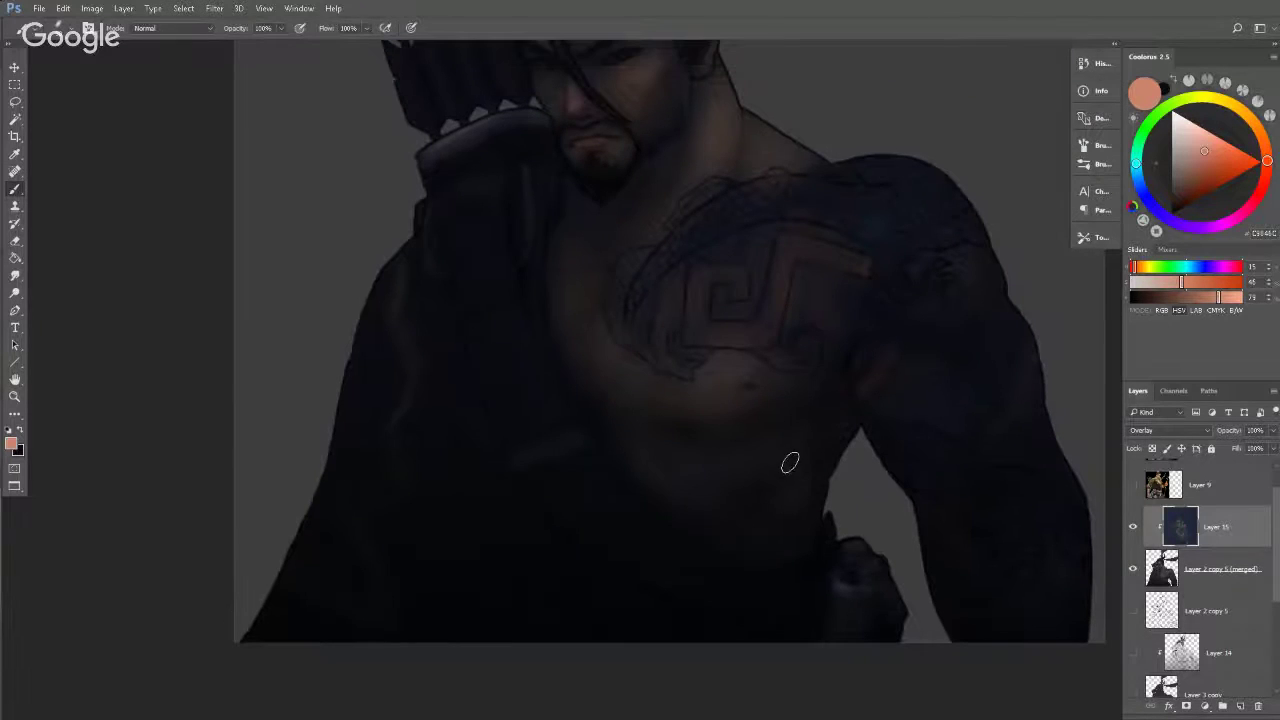
Examine the whole figure at different magnifications to judge the balance of skin, tattoo and clothing colours.
key(z)
drag(803, 149, 766, 161)
drag(766, 161, 768, 297)
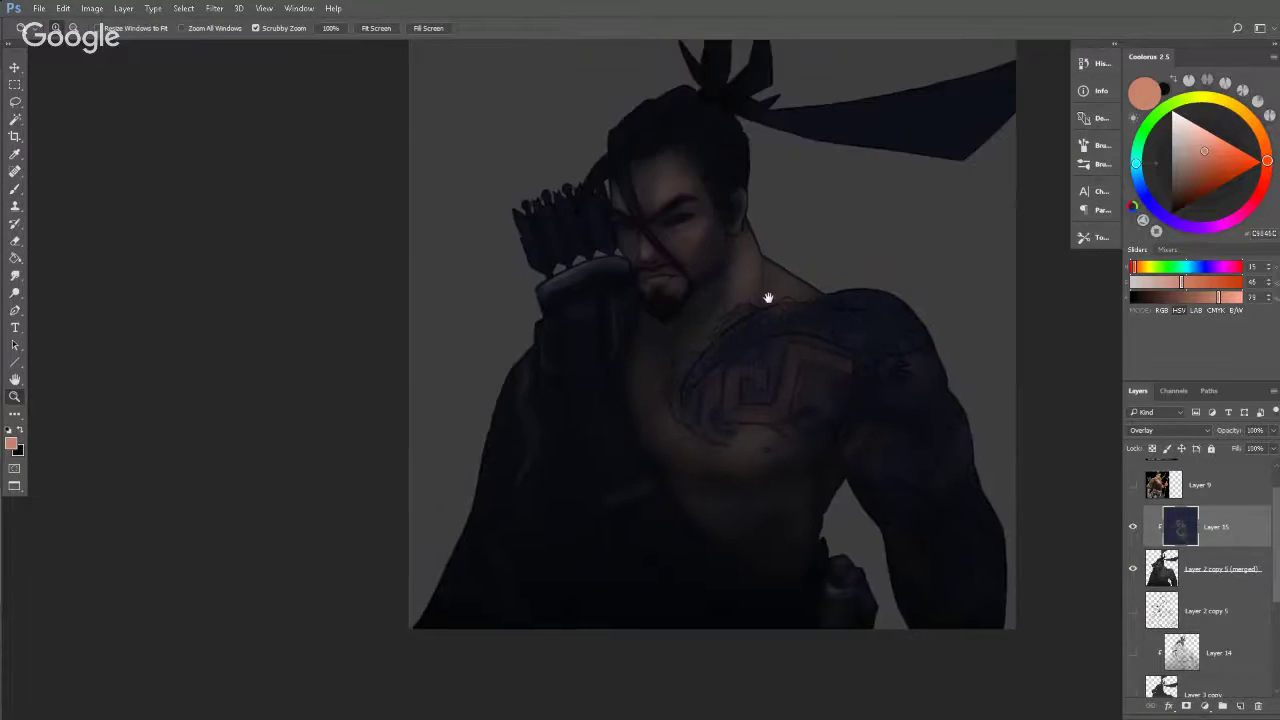
drag(780, 170, 767, 171)
drag(767, 171, 713, 239)
scroll(718, 242, up, 2)
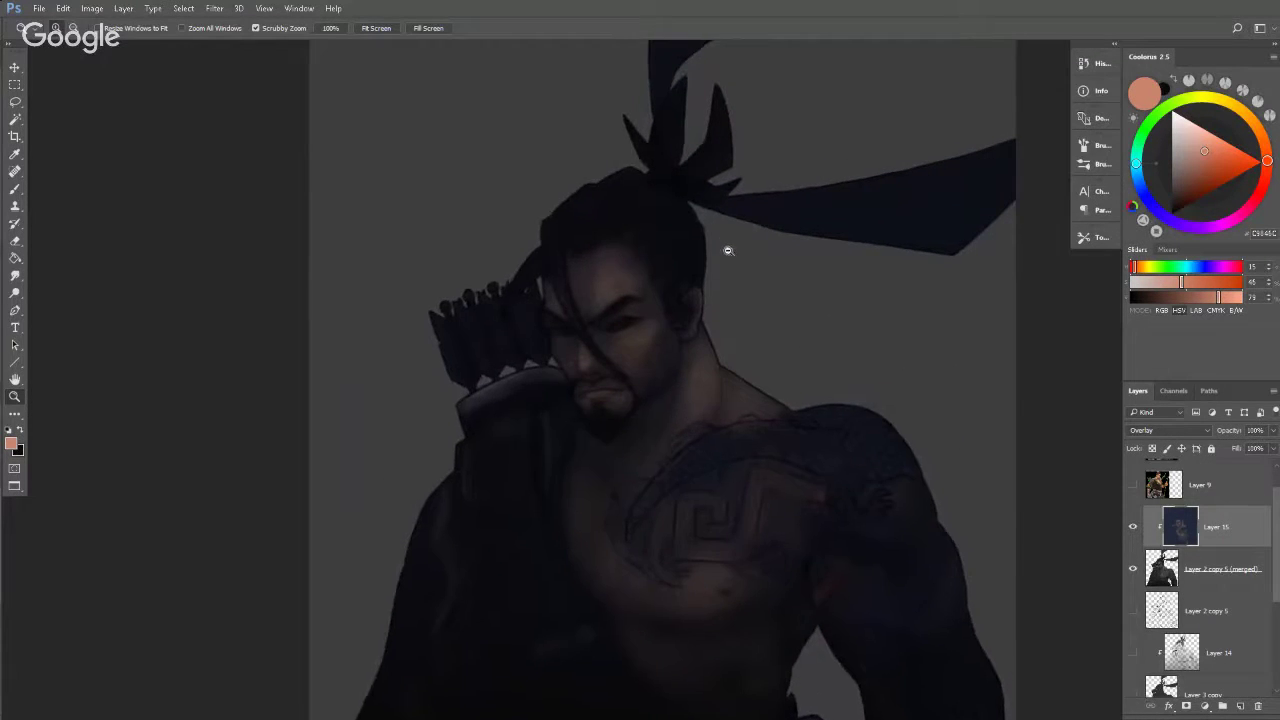
scroll(726, 251, down, 2)
scroll(726, 249, up, 2)
scroll(777, 314, down, 2)
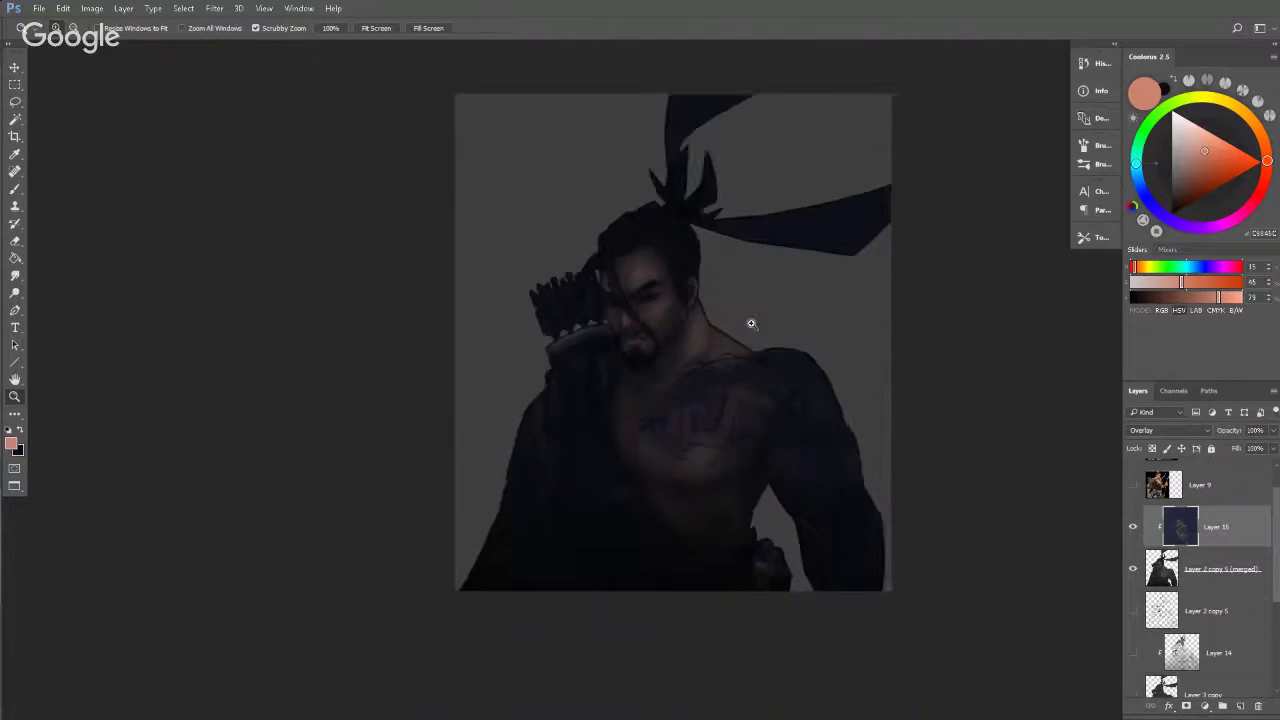
Merge a copy of the Overlay colour layer and the figure into a new layer, and hide both original layers.
scroll(751, 326, up, 1)
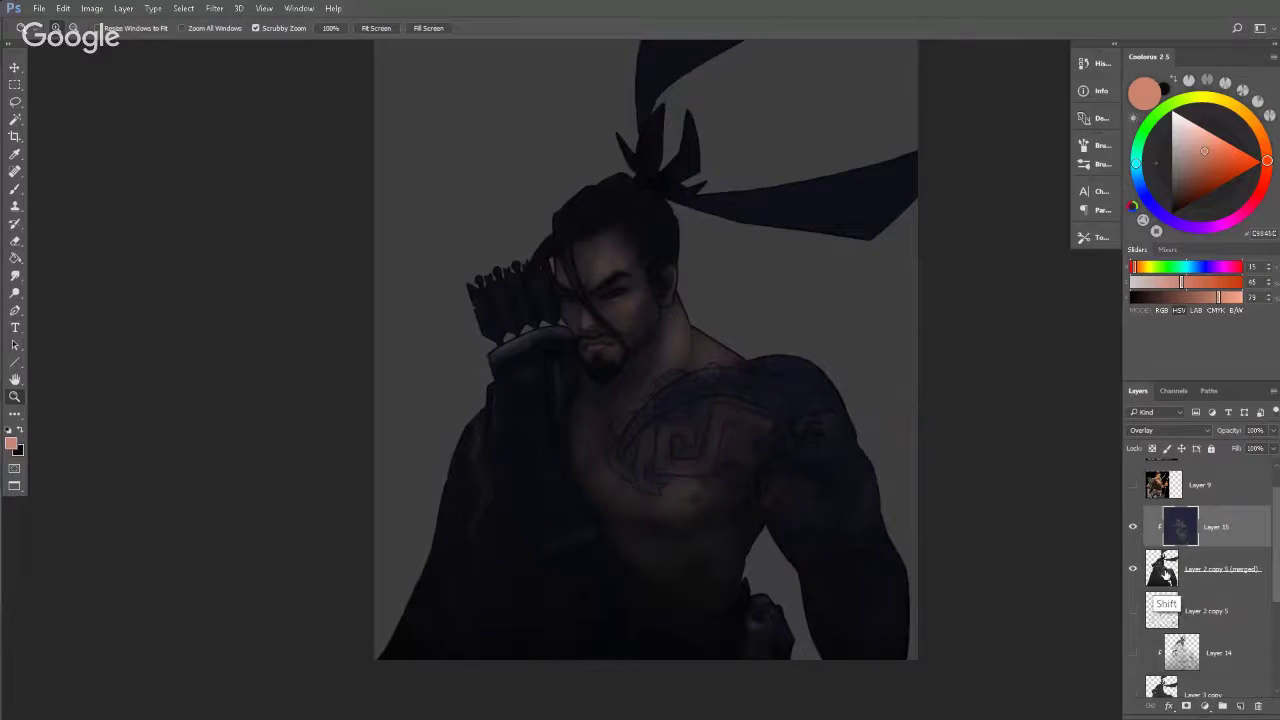
shift+click(1168, 577)
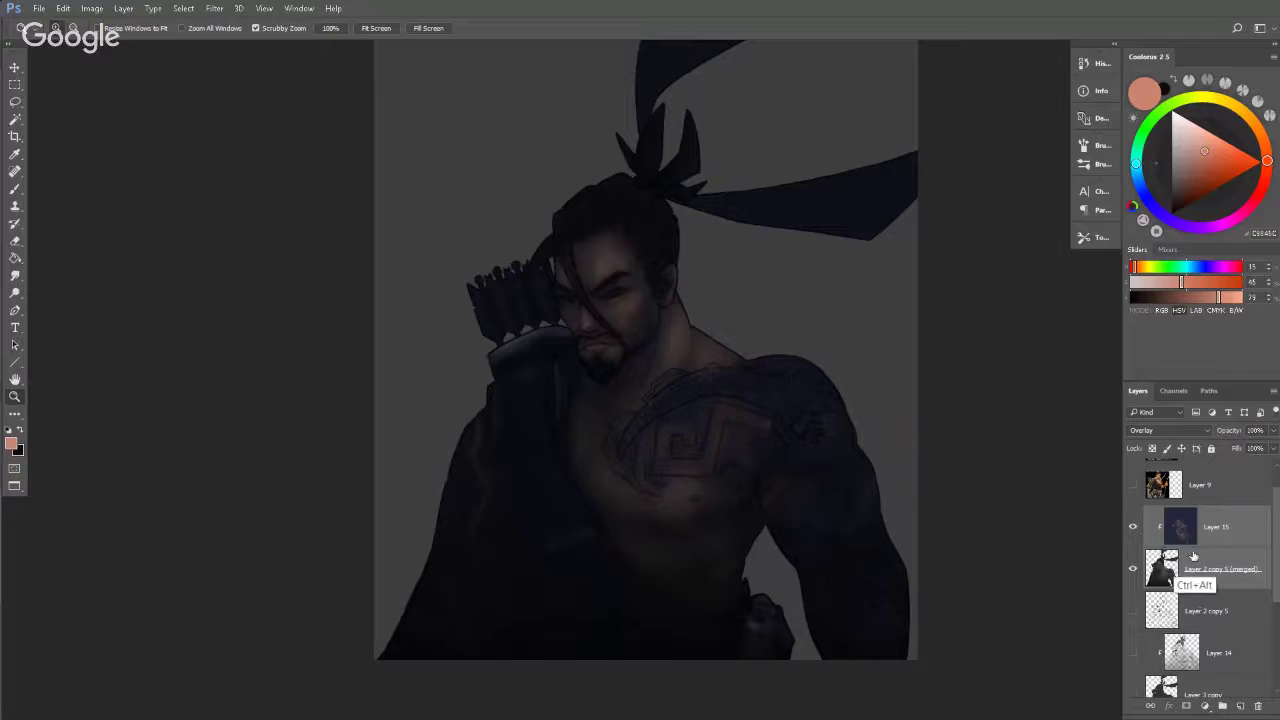
key(ctrl+alt+e)
drag(1134, 570, 1134, 612)
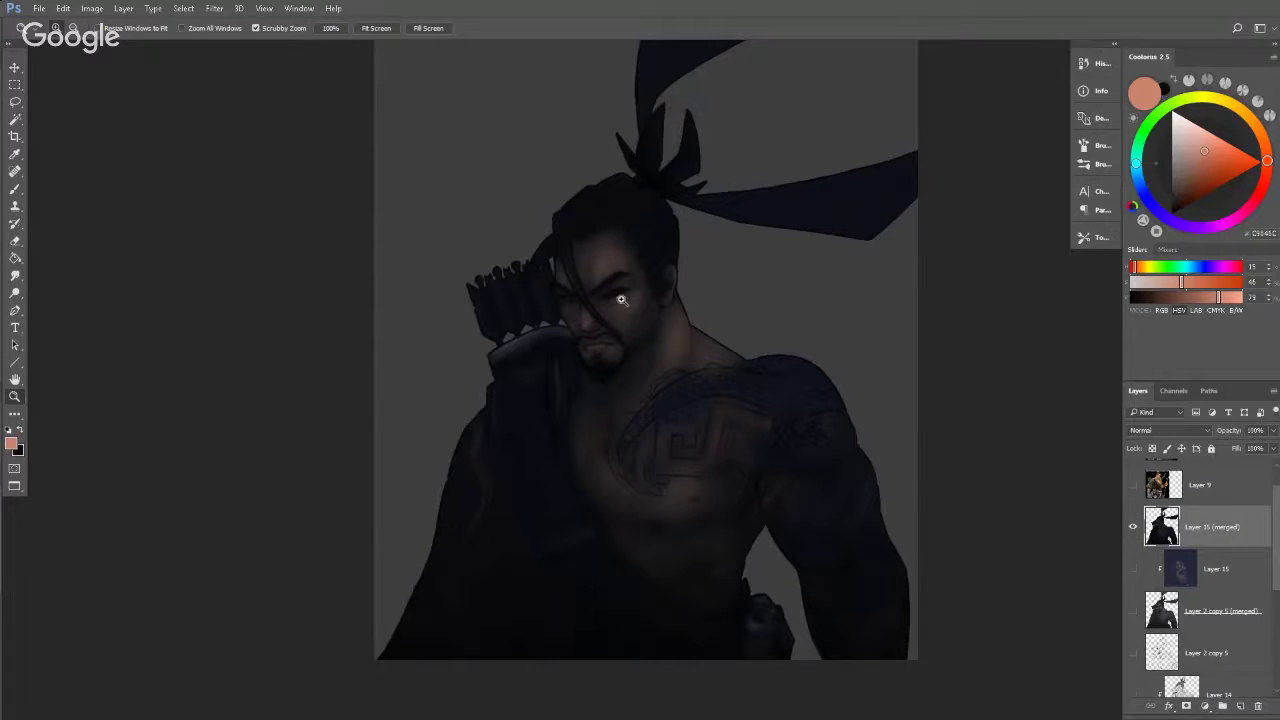
Sample a dark tone at the eyebrow, shift it to a muted brown at hue 18 and saturation 25%, and touch up the brow area.
drag(623, 270, 687, 257)
key(b)
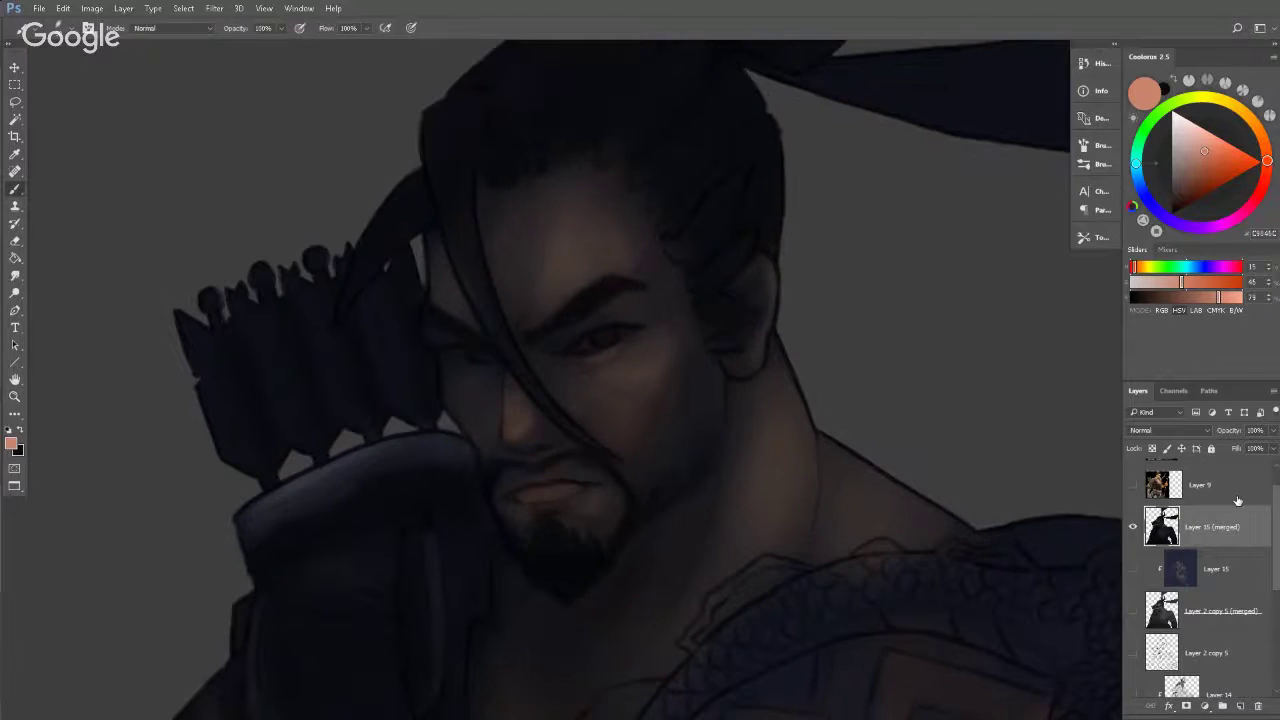
key(z)
drag(866, 337, 825, 337)
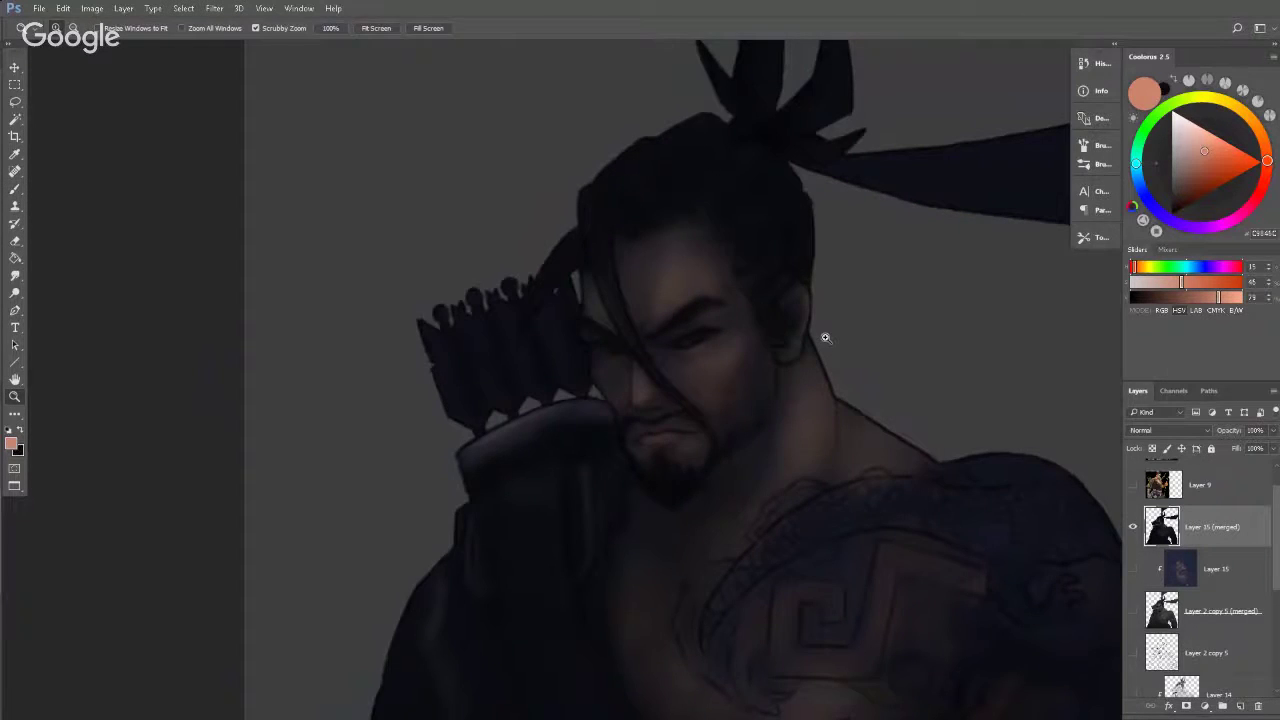
key(b)
right_click(683, 325)
alt+click(611, 294)
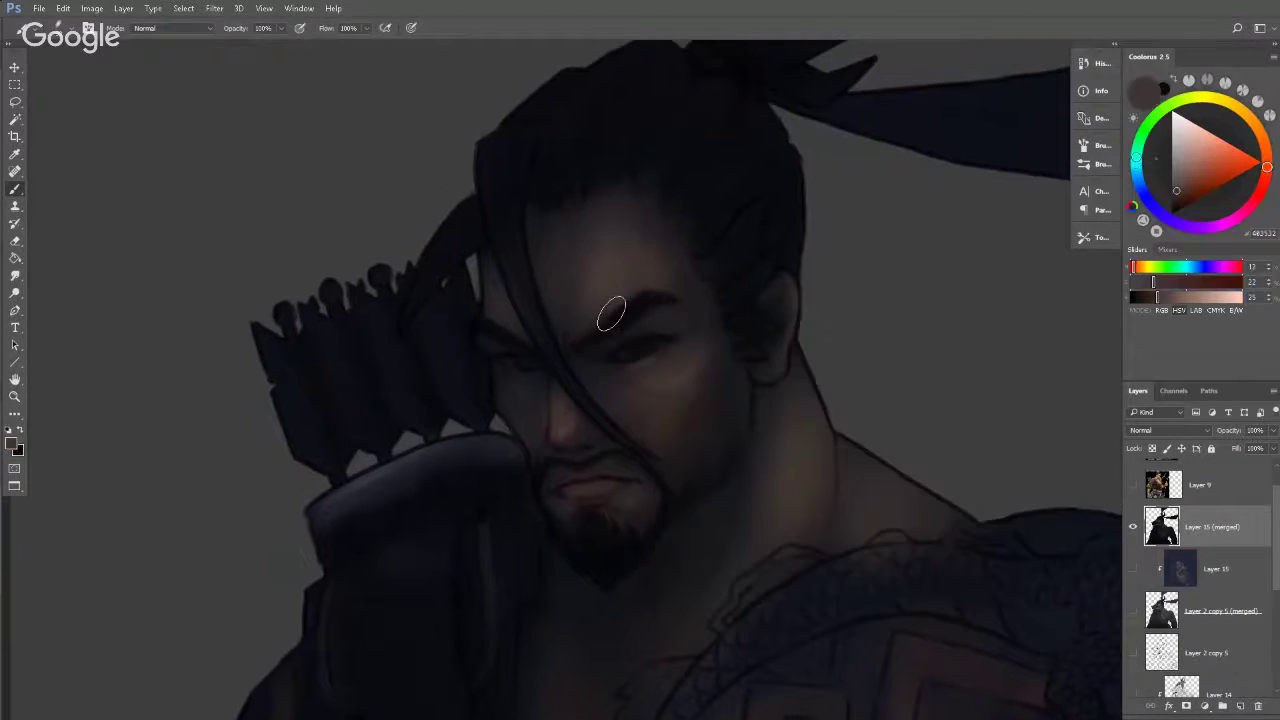
click(1179, 183)
drag(1267, 170, 1267, 158)
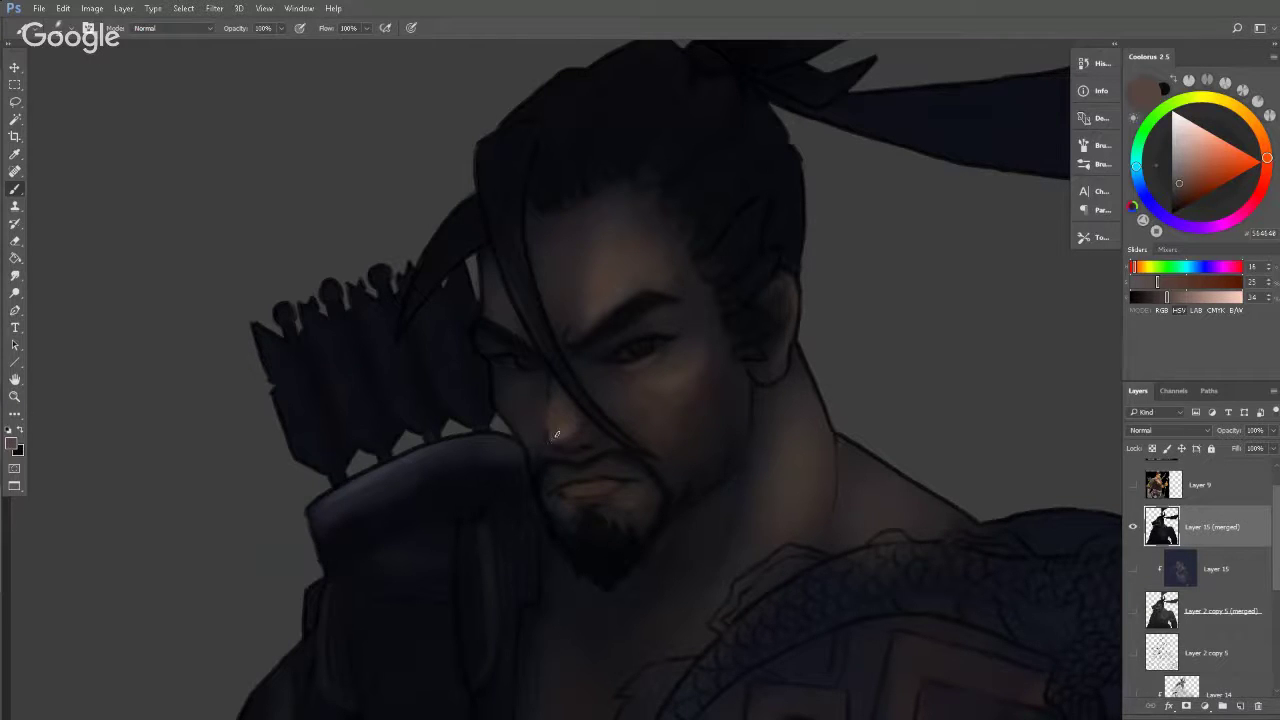
Sample the lower lip, choose a reddish brown at hue 15 and saturation 35%, and touch up the lips and lower eyelid.
alt+click(597, 494)
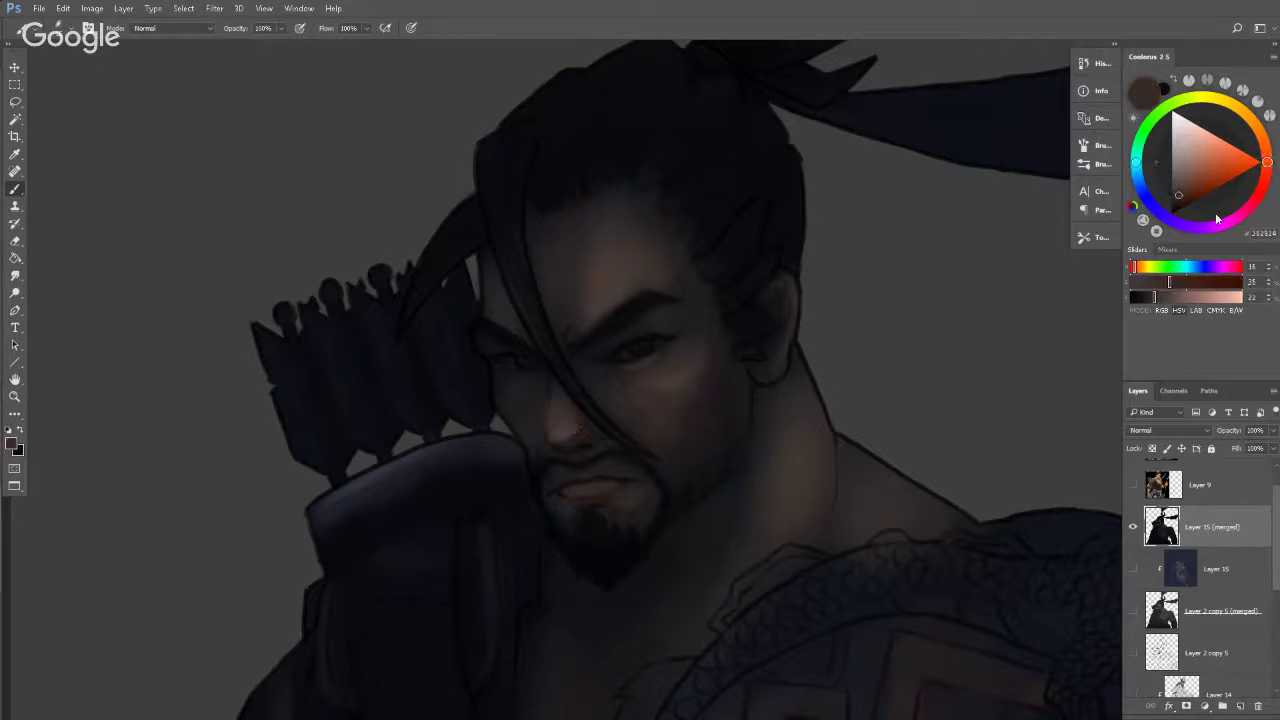
click(1183, 182)
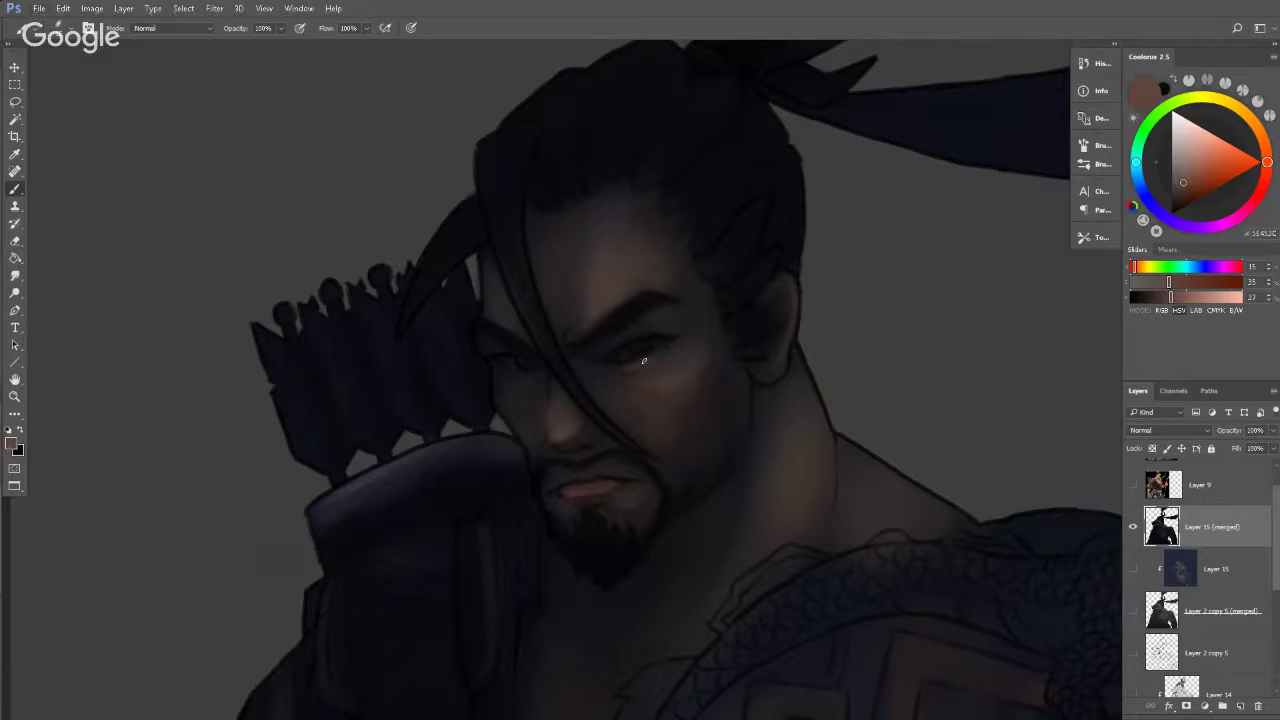
drag(644, 361, 664, 350)
Sample a warm brown from the cheek and blend the skin below the eye with a larger brush.
alt+click(676, 384)
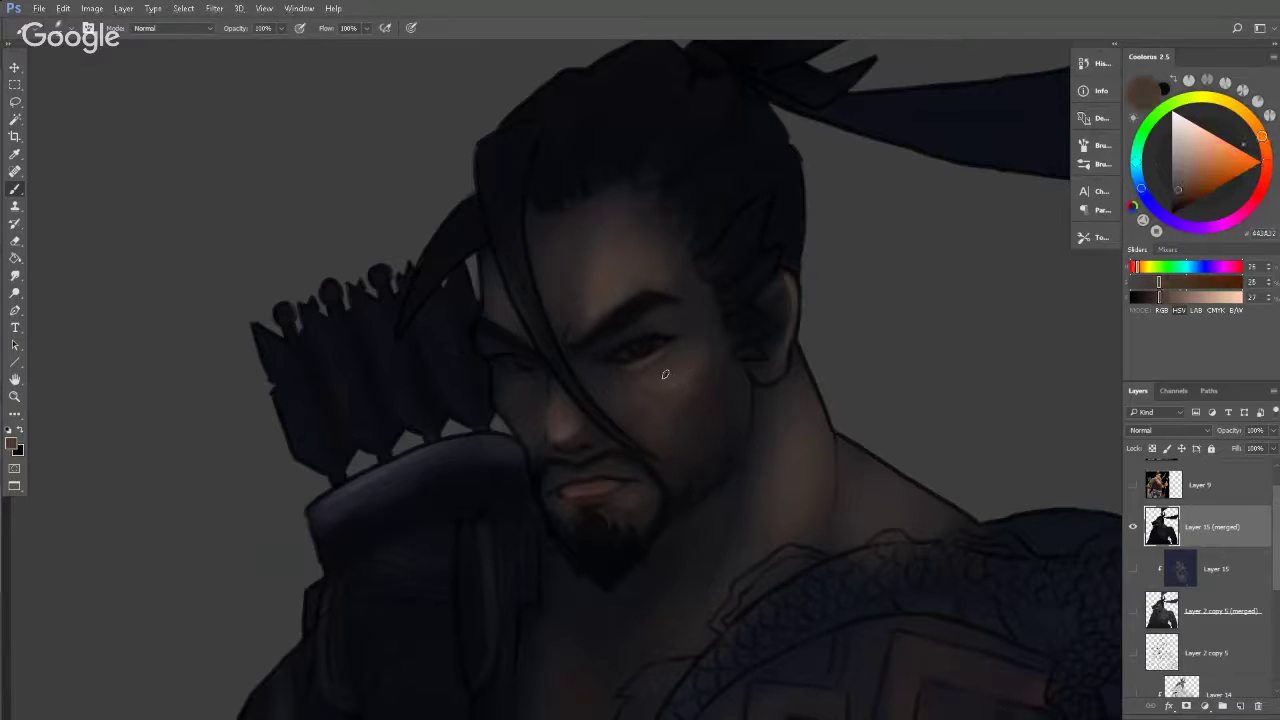
key(])
key(])
drag(675, 377, 657, 378)
Sample dark tones around the unobstructed eye and refine its eyelid, outer corner and inner shadow, reducing the brush size for detail.
key(z)
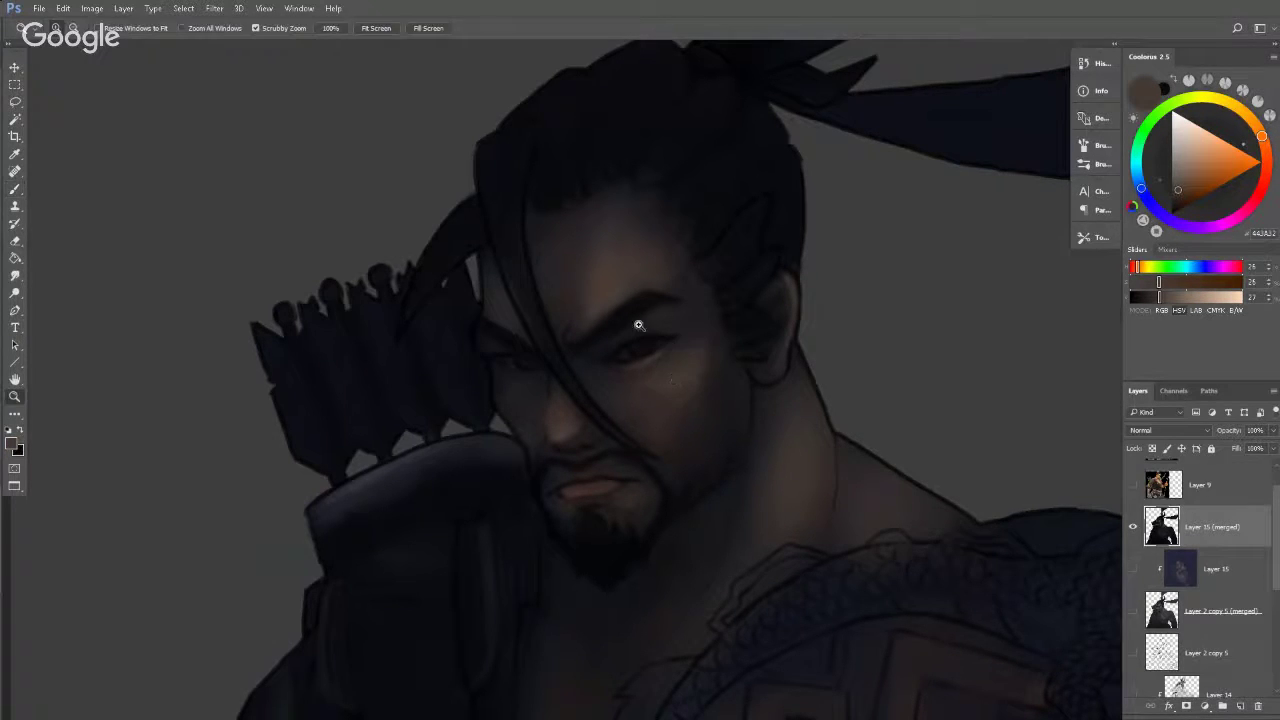
drag(638, 324, 668, 331)
key(b)
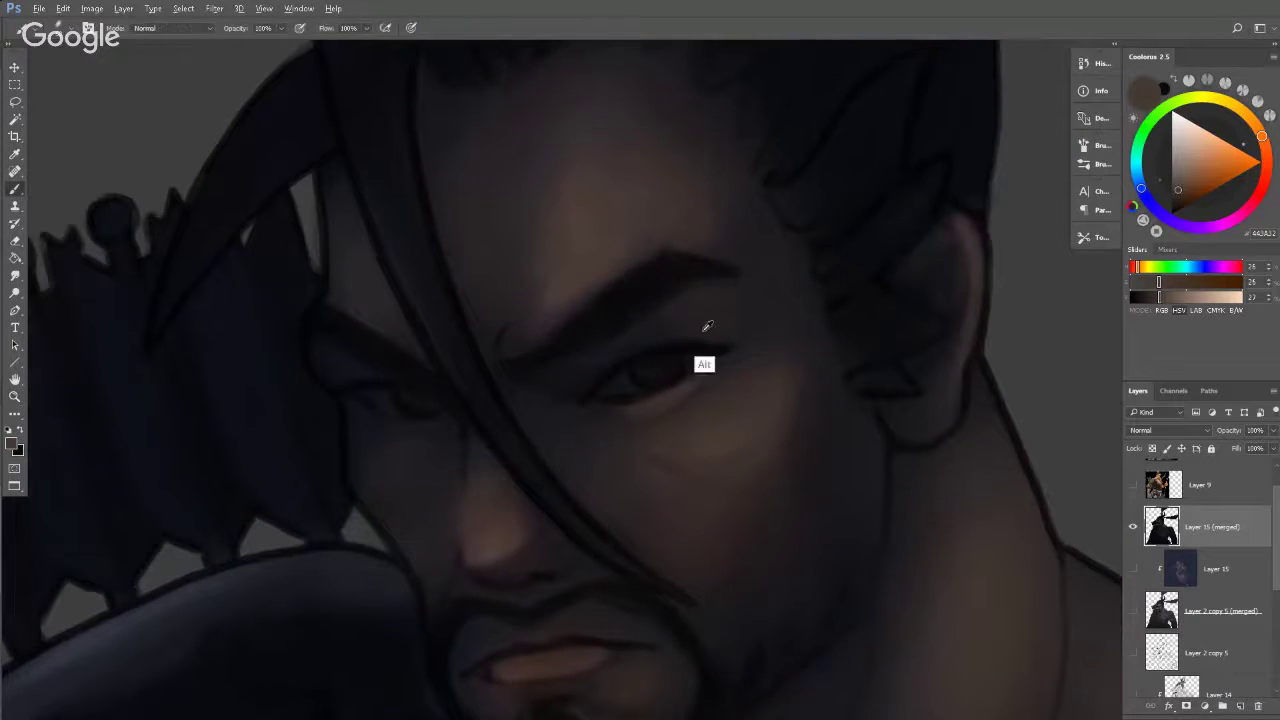
alt+click(704, 358)
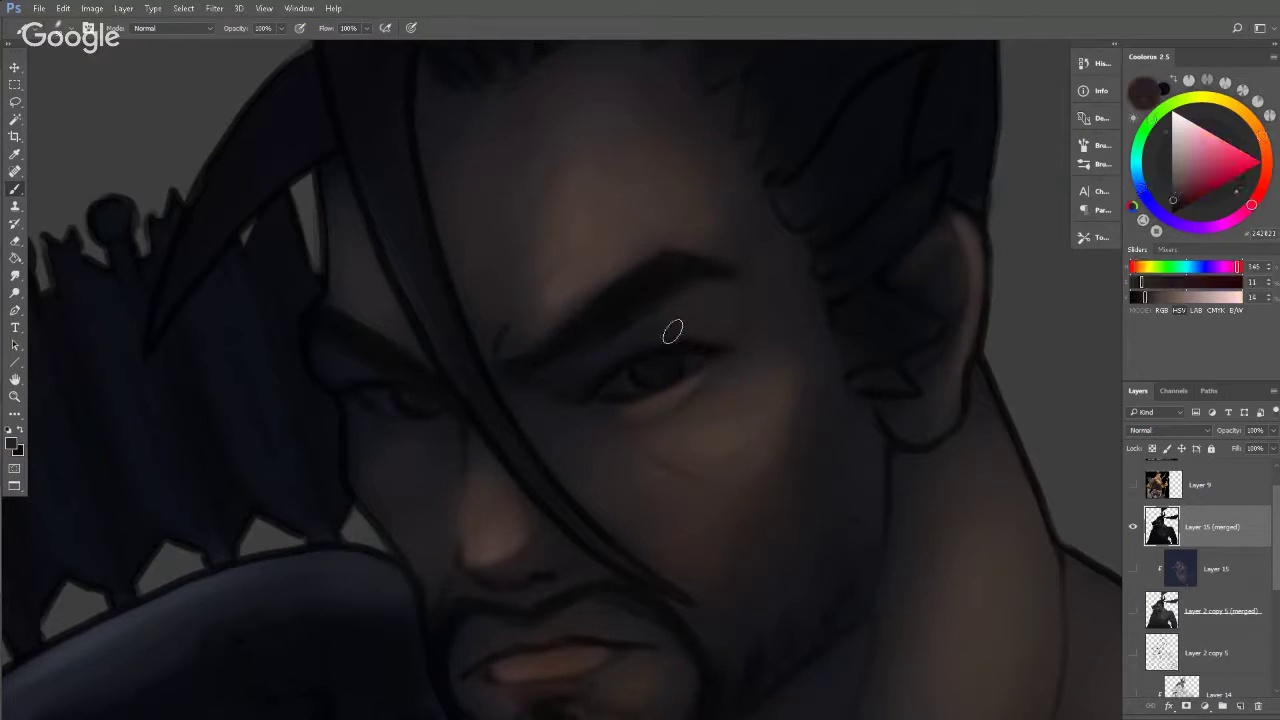
alt+click(574, 434)
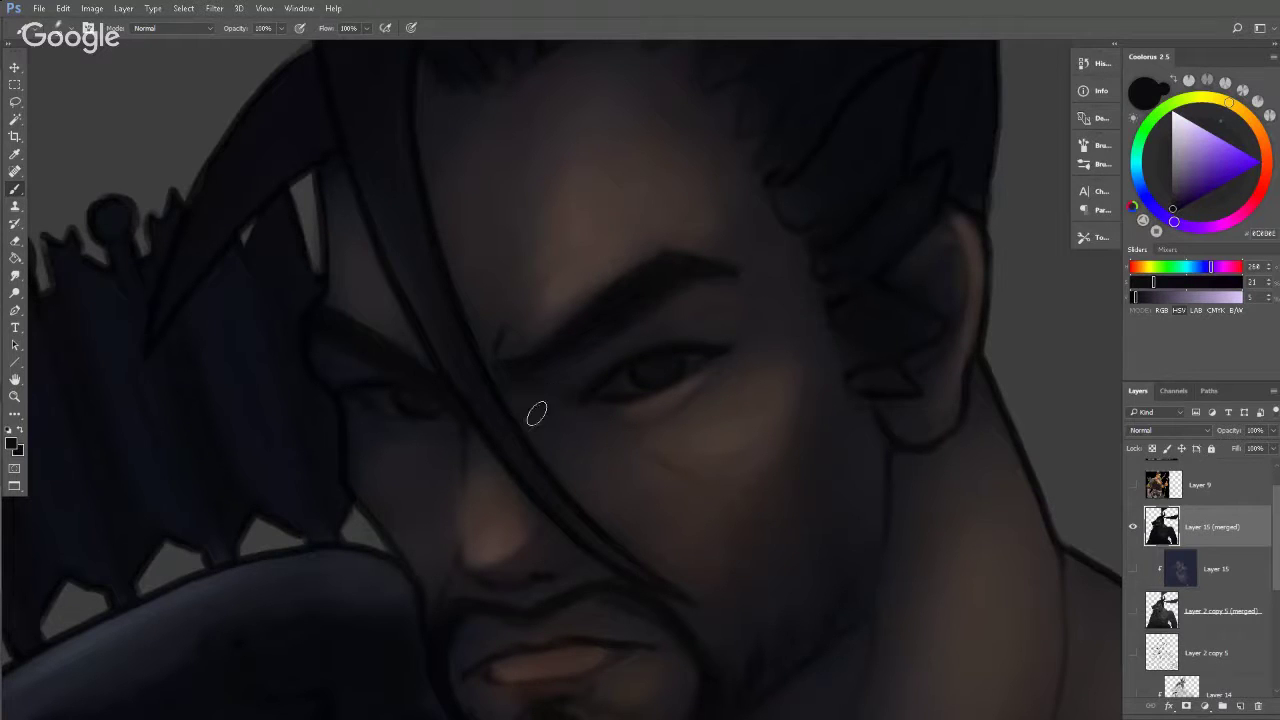
alt+click(630, 432)
key(bracketleft)
key(bracketleft)
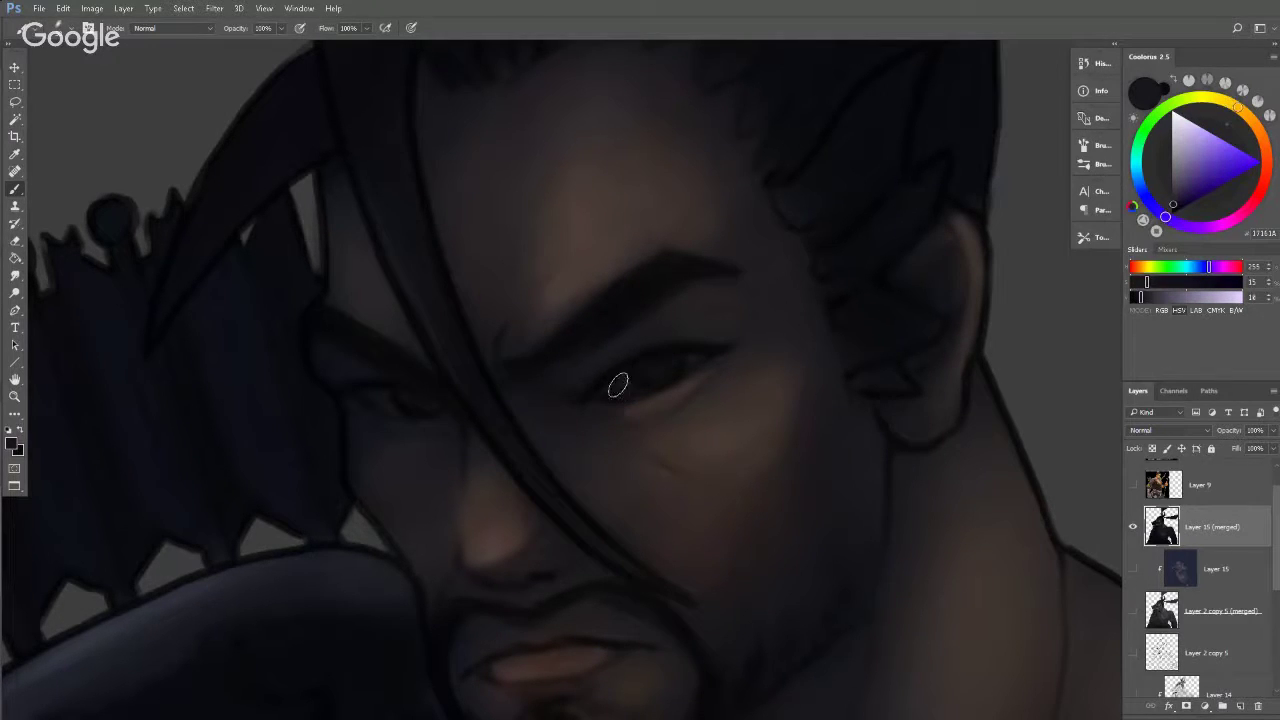
Sample brown and dark tones from the face and soften the skin under the eye and on the far cheek.
alt+click(640, 440)
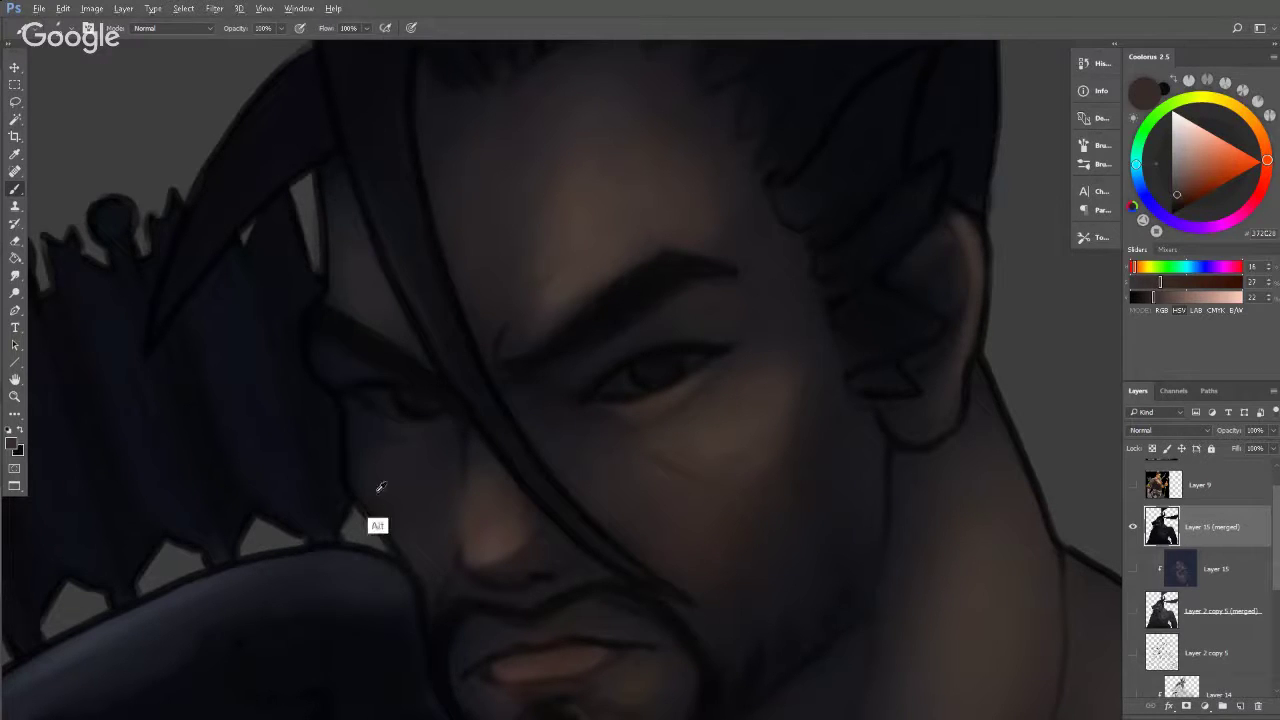
alt+click(359, 464)
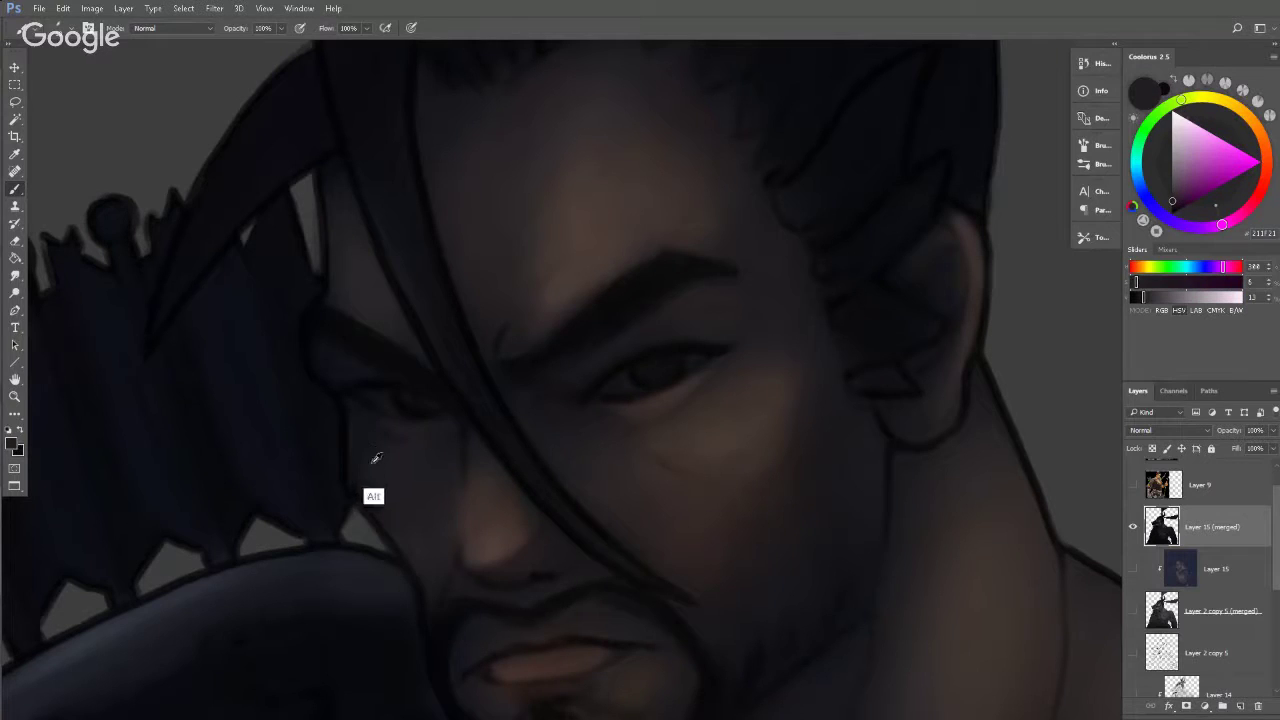
alt+click(428, 584)
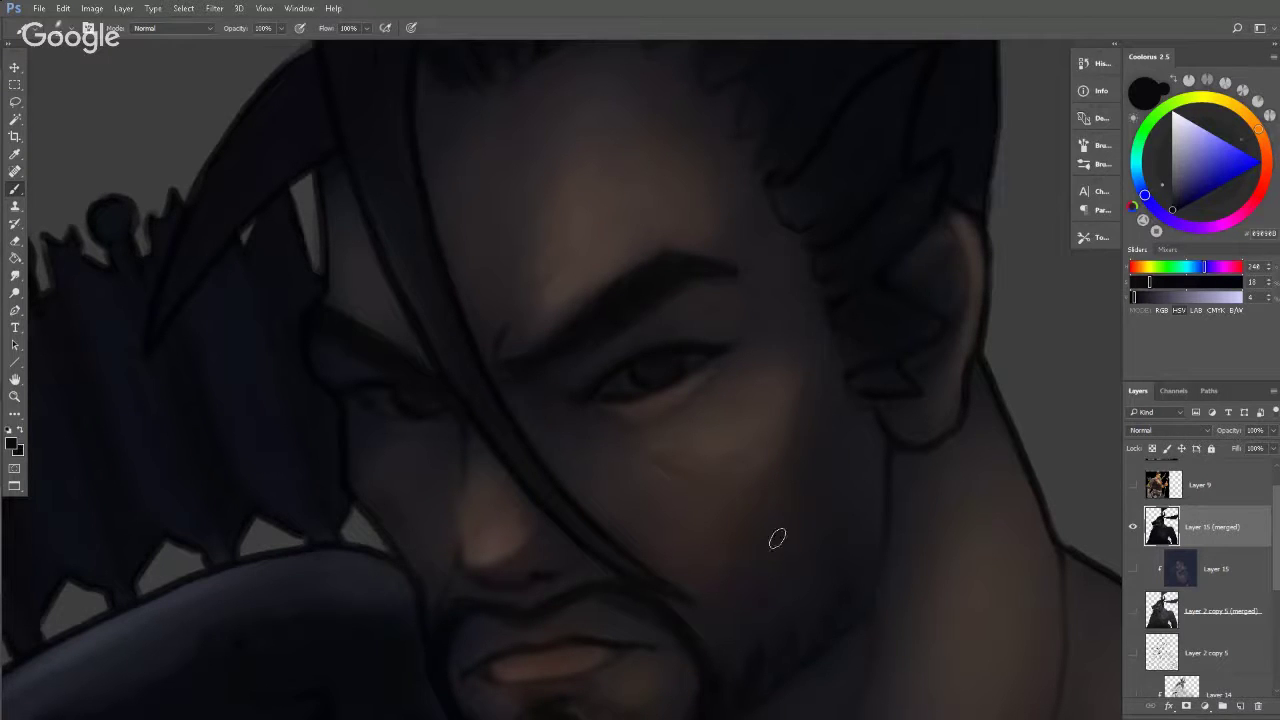
Sample the dark blue jaw shadow and blend it into the side of the cheek with a larger brush.
alt+click(820, 624)
key(bracketright)
key(bracketright)
key(bracketright)
key(bracketright)
key(bracketright)
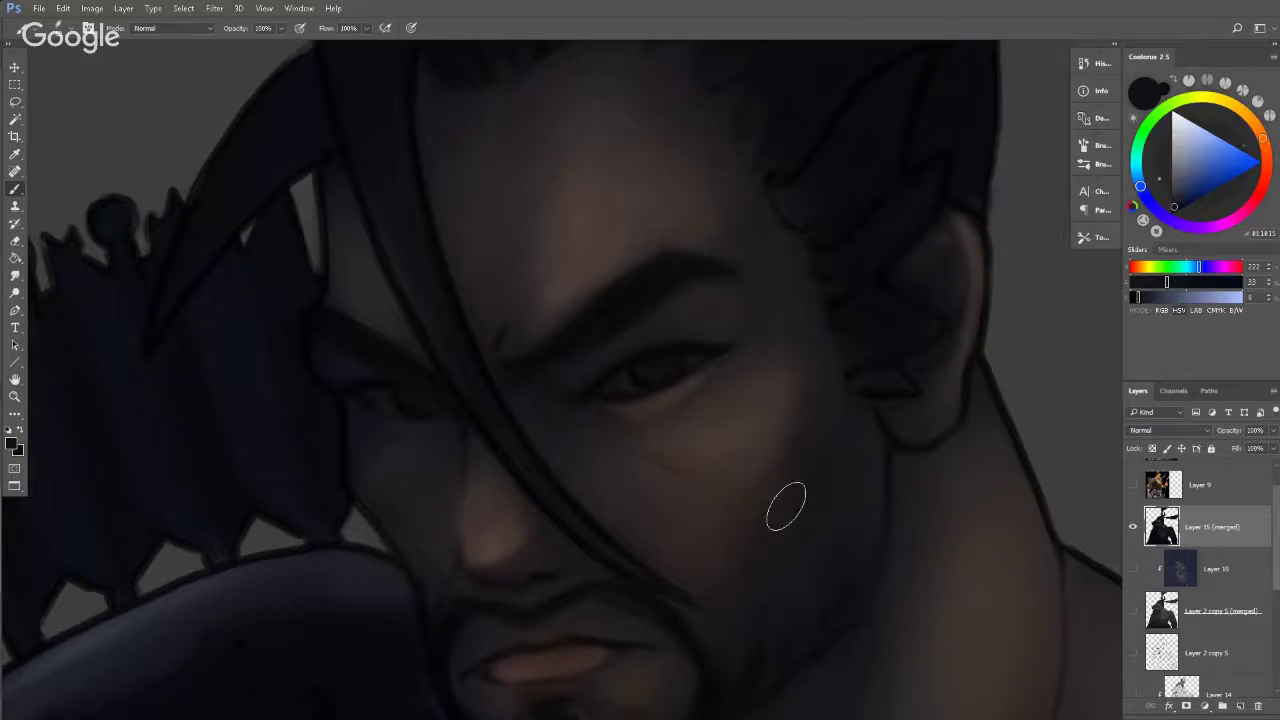
Show the original figure and colour layers, and compare the face with the merged paint layer hidden and shown.
key(z)
drag(863, 429, 765, 473)
key(b)
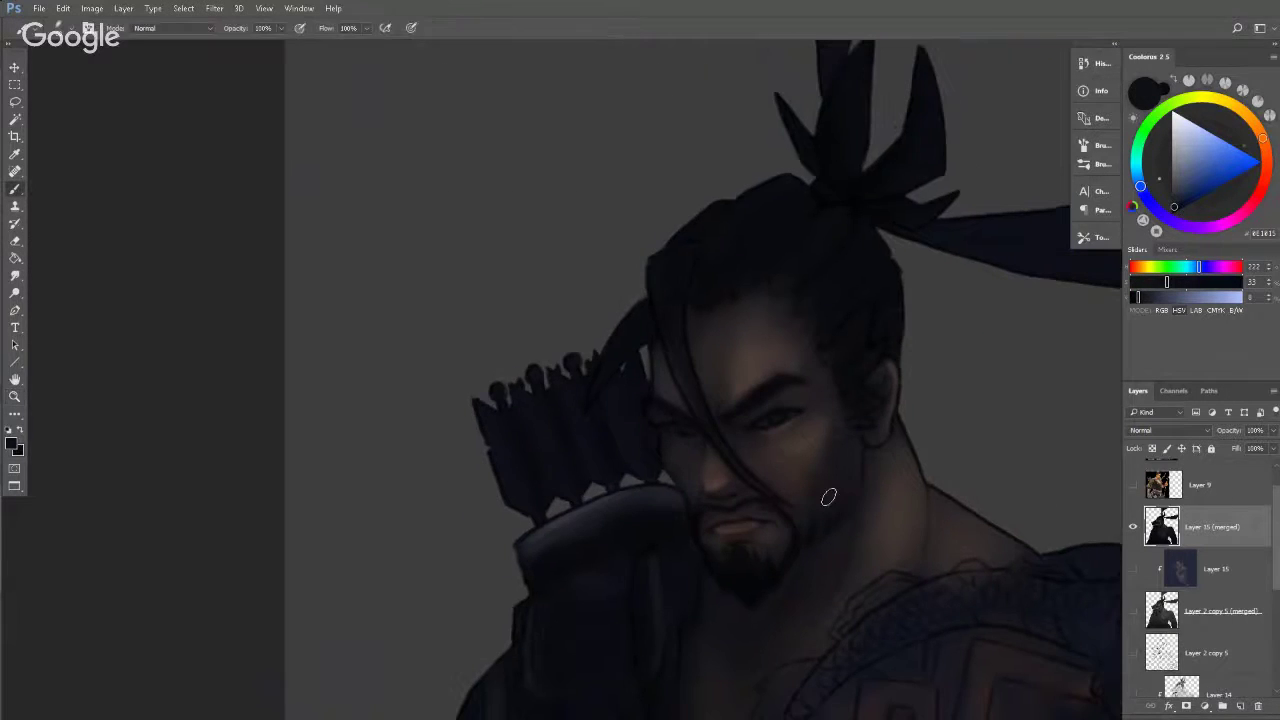
click(1134, 610)
drag(809, 500, 699, 357)
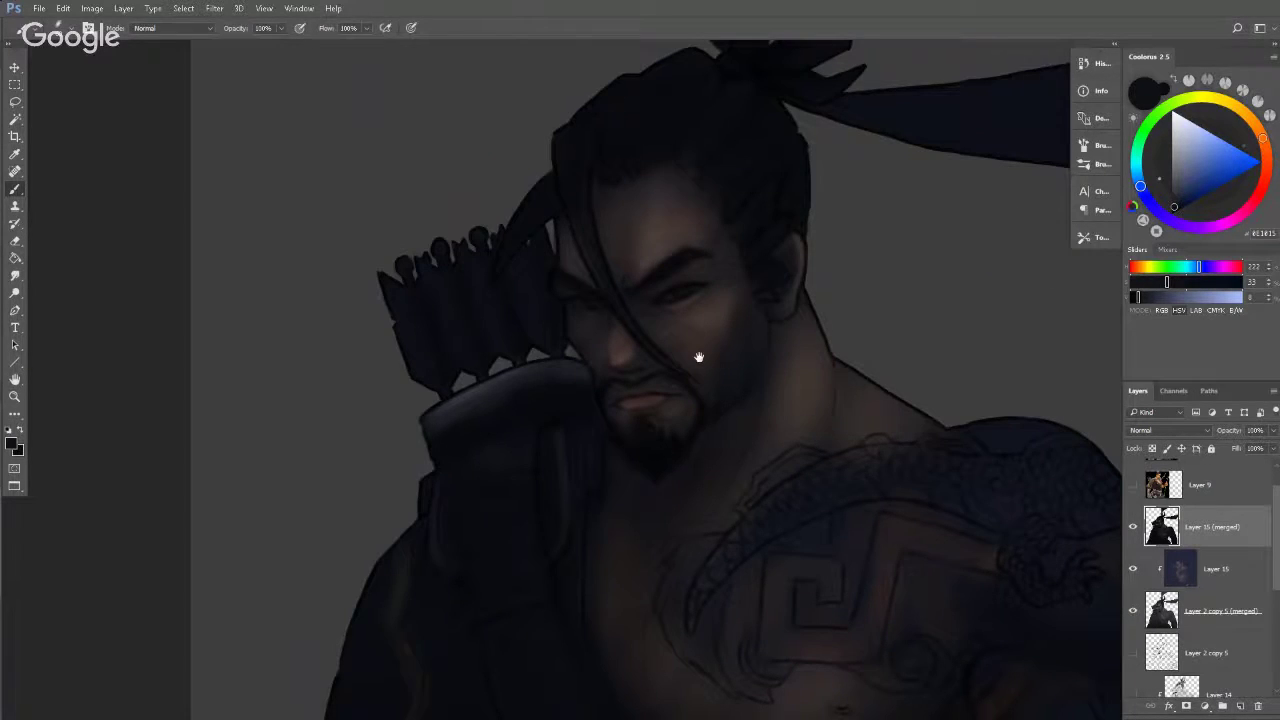
key(v)
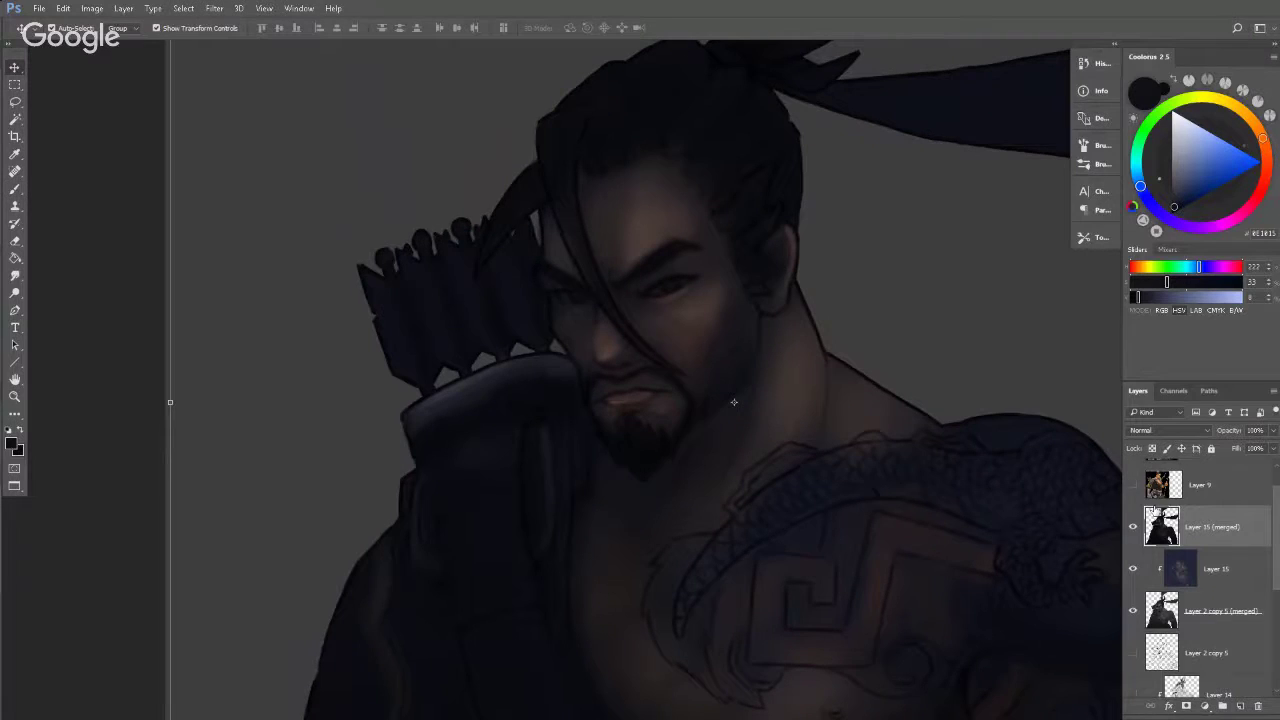
click(1134, 527)
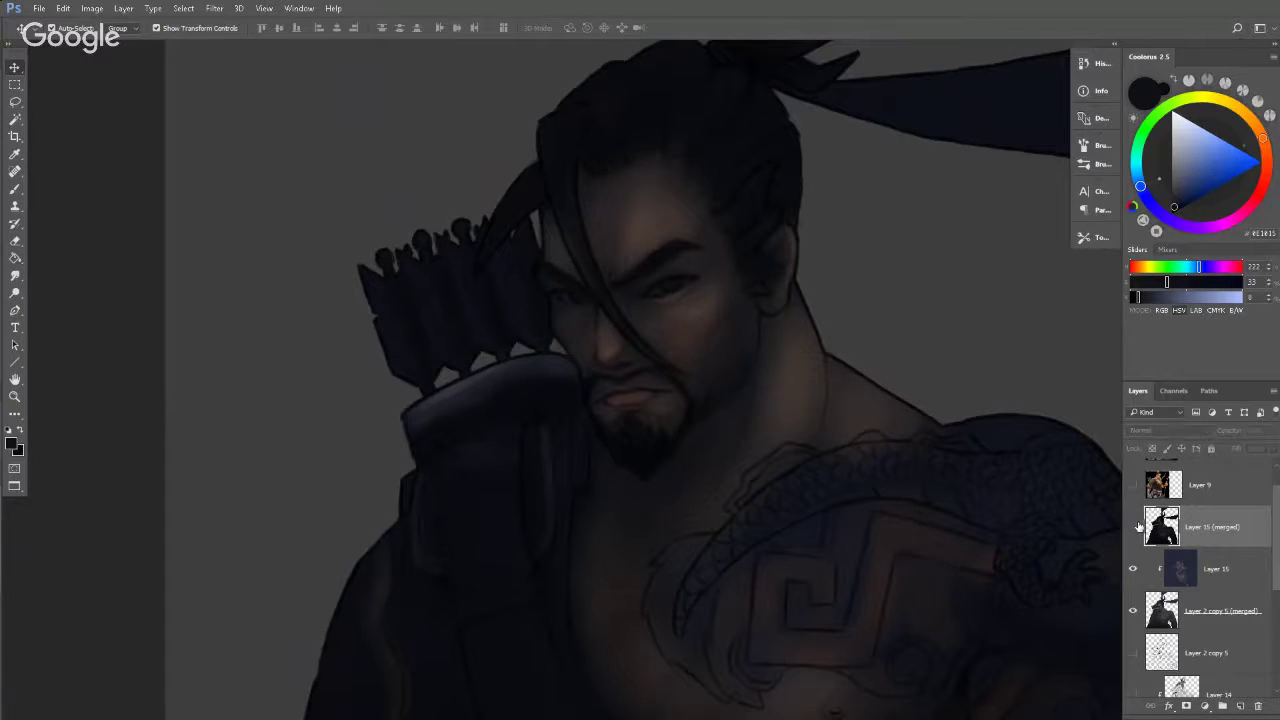
click(1135, 530)
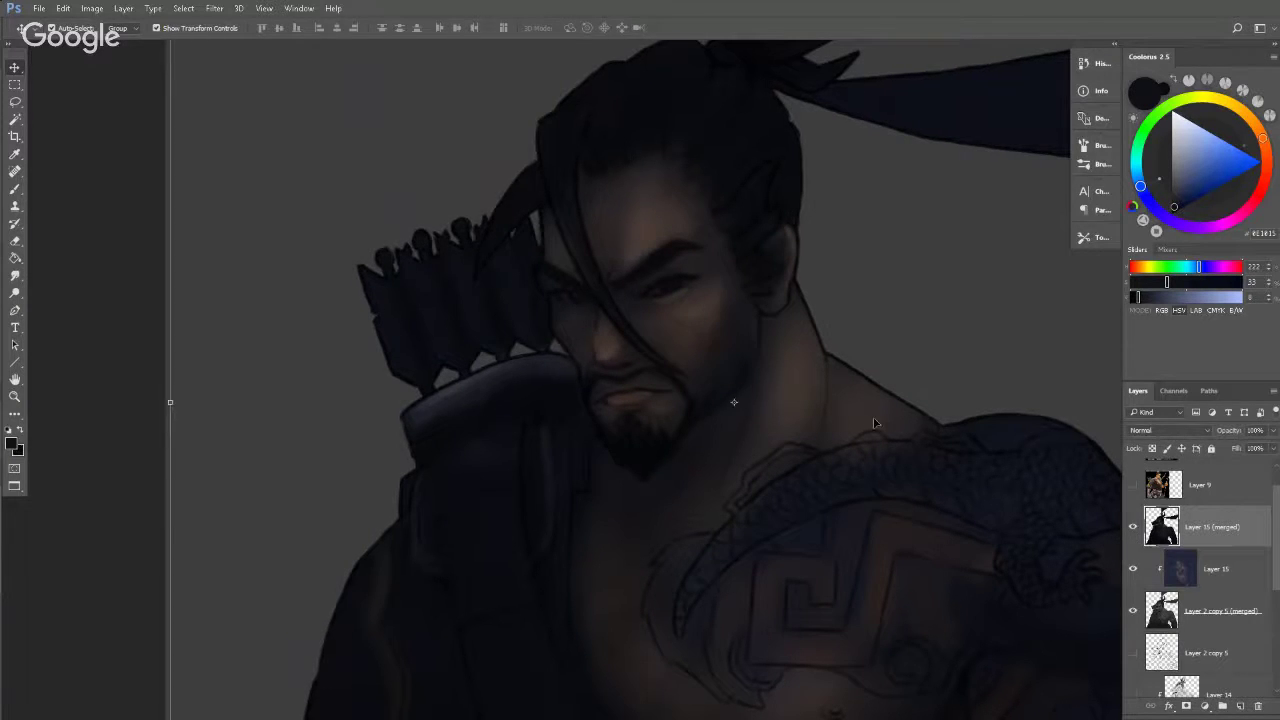
key(z)
drag(773, 257, 705, 261)
alt+click(705, 260)
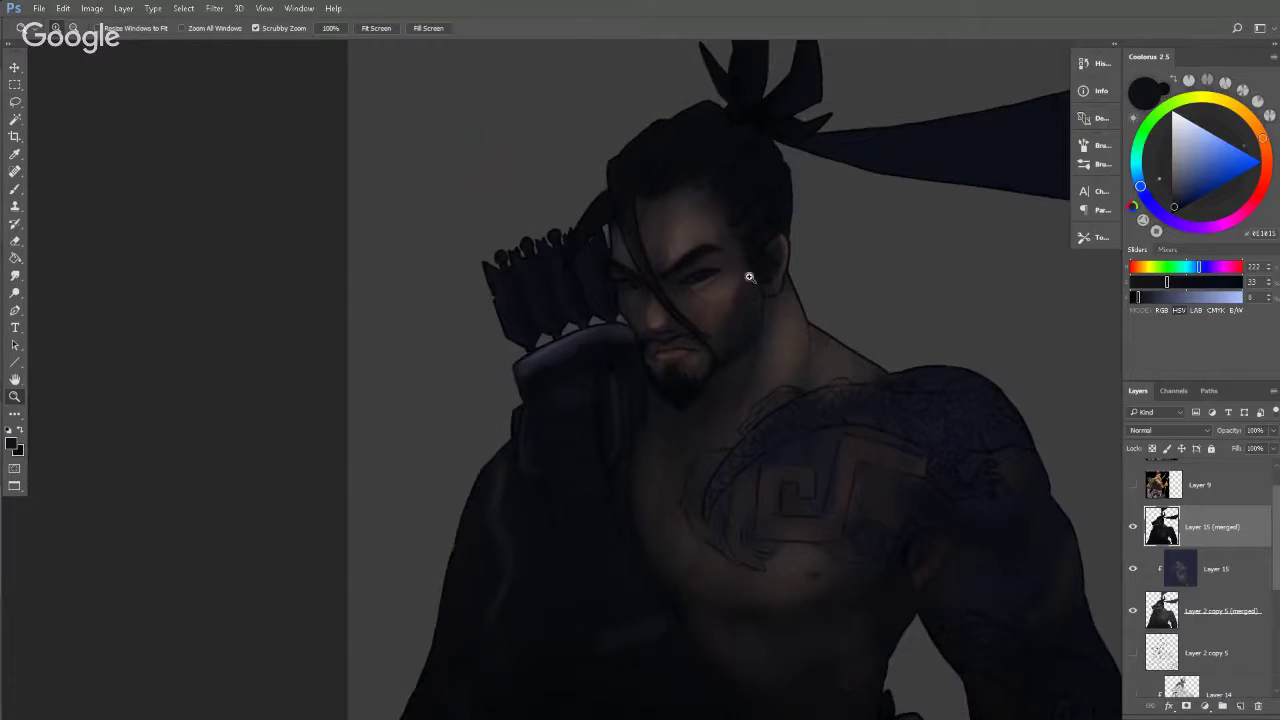
Flip the canvas horizontally and blend the cheek and under-eye area with skin tones sampled from the face.
key(ctrl+shift+h)
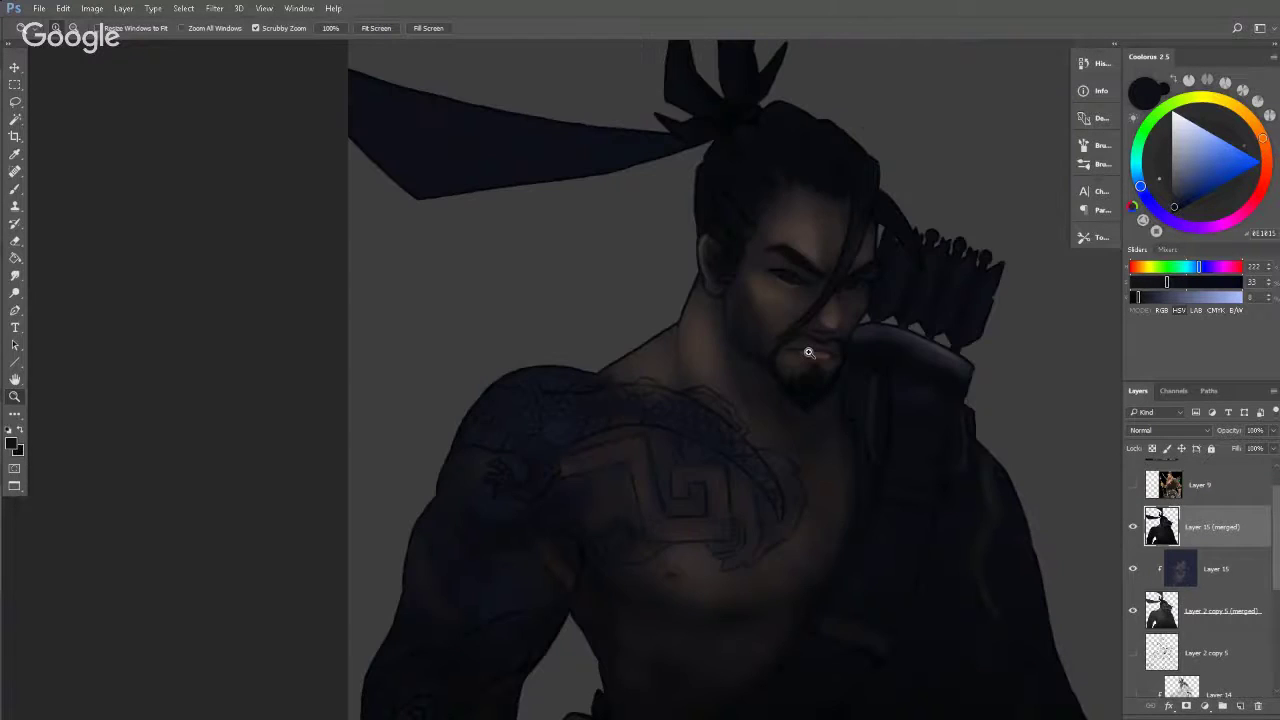
mouse_move(793, 287)
mouse_down()
mouse_move(843, 280)
mouse_move(717, 300)
mouse_up()
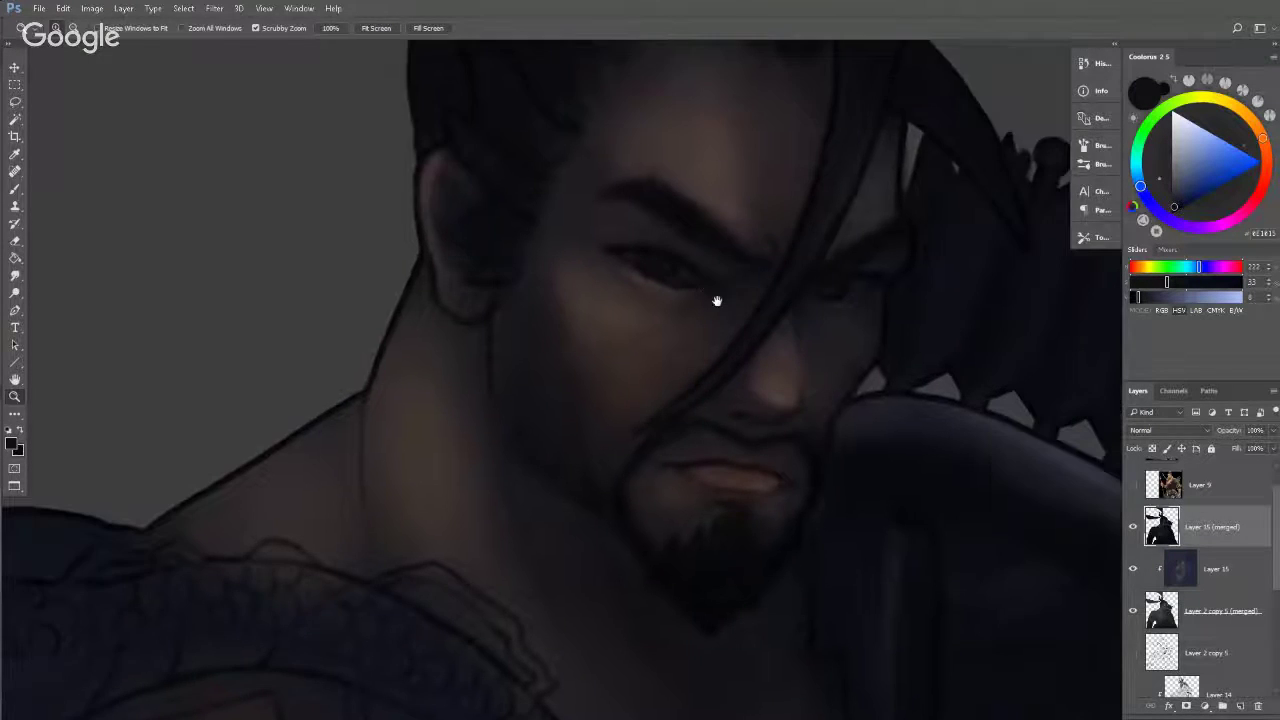
key(b)
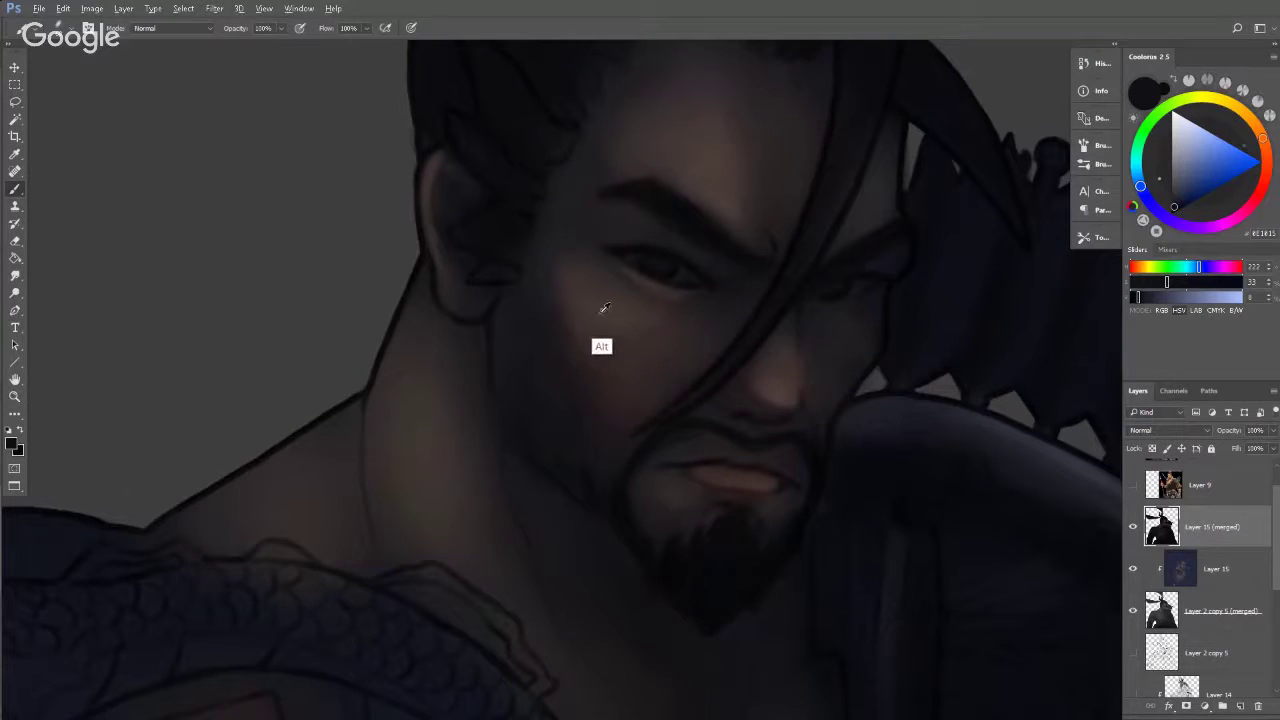
alt+click(597, 338)
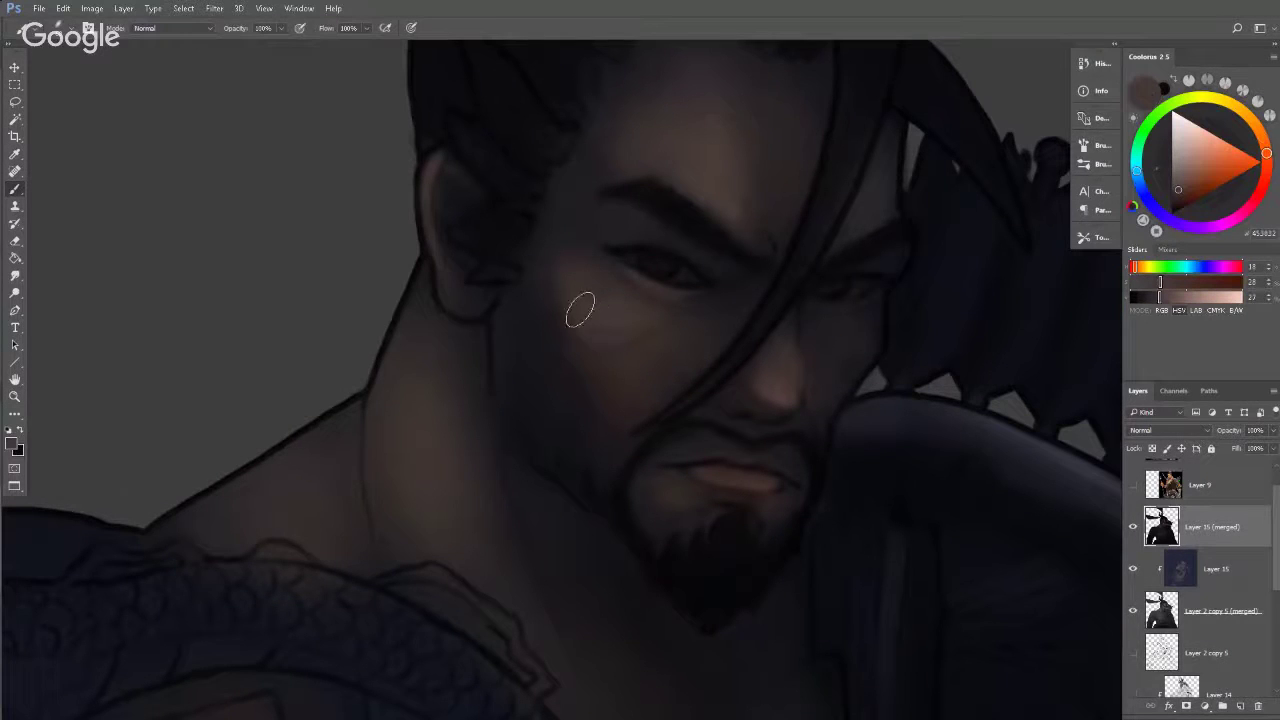
alt+click(703, 340)
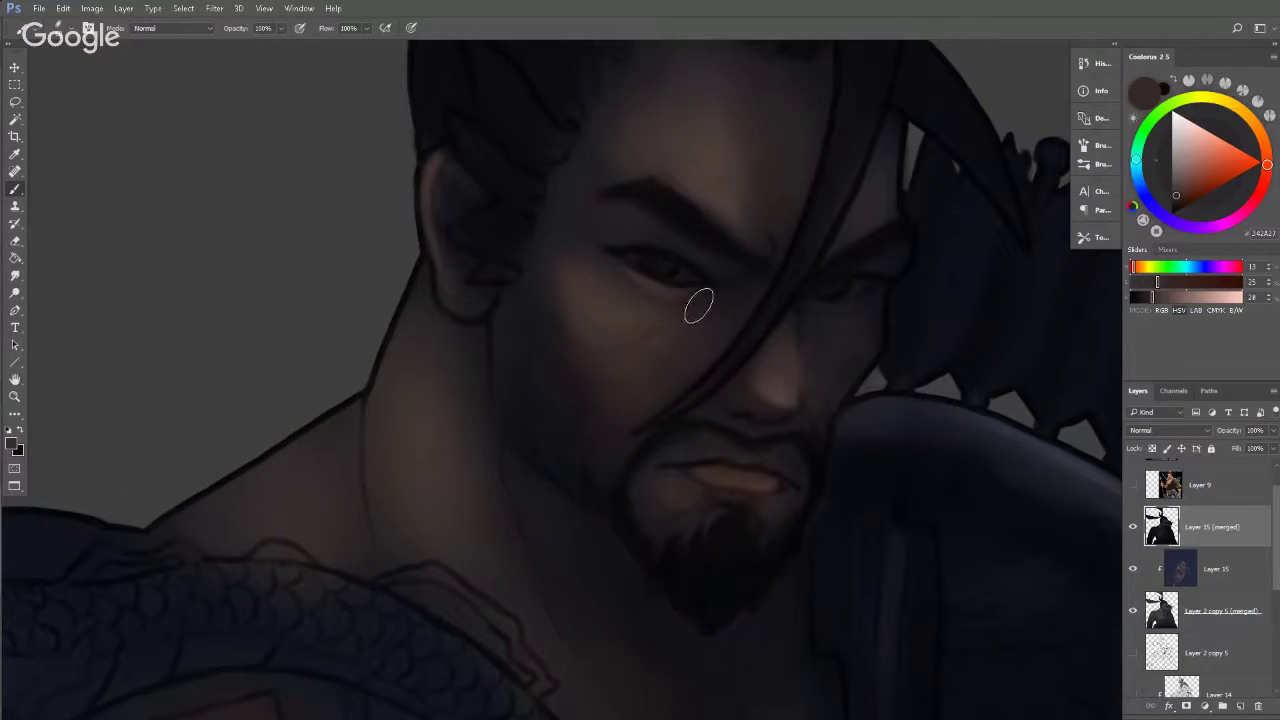
Sample a brown cheek tone and refine the skin around the eye and above the eyebrow, adjusting the brush size.
key(bracketleft)
key(bracketleft)
key(bracketleft)
alt+click(610, 343)
mouse_move(706, 212)
mouse_down()
mouse_move(711, 280)
mouse_move(698, 289)
mouse_up()
key(])
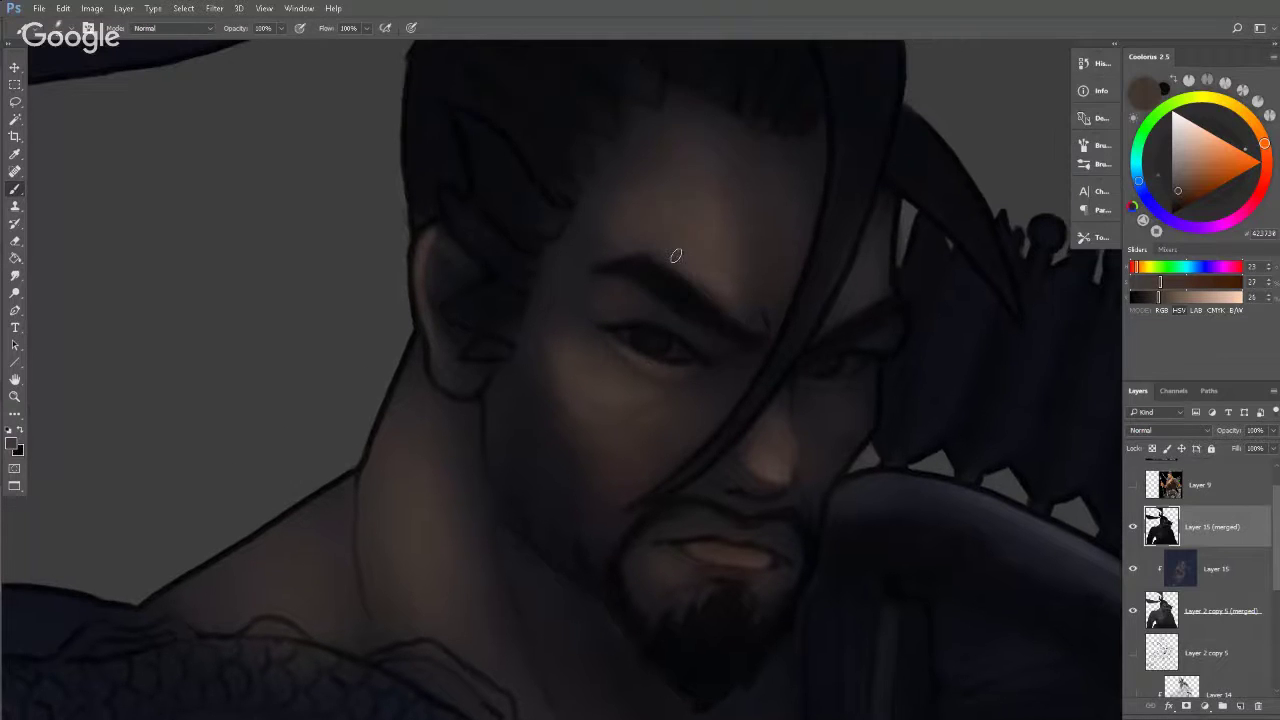
key(])
Sample several neighbouring tones from the cheek and smooth the transitions between its lit and shaded skin.
alt+click(566, 370)
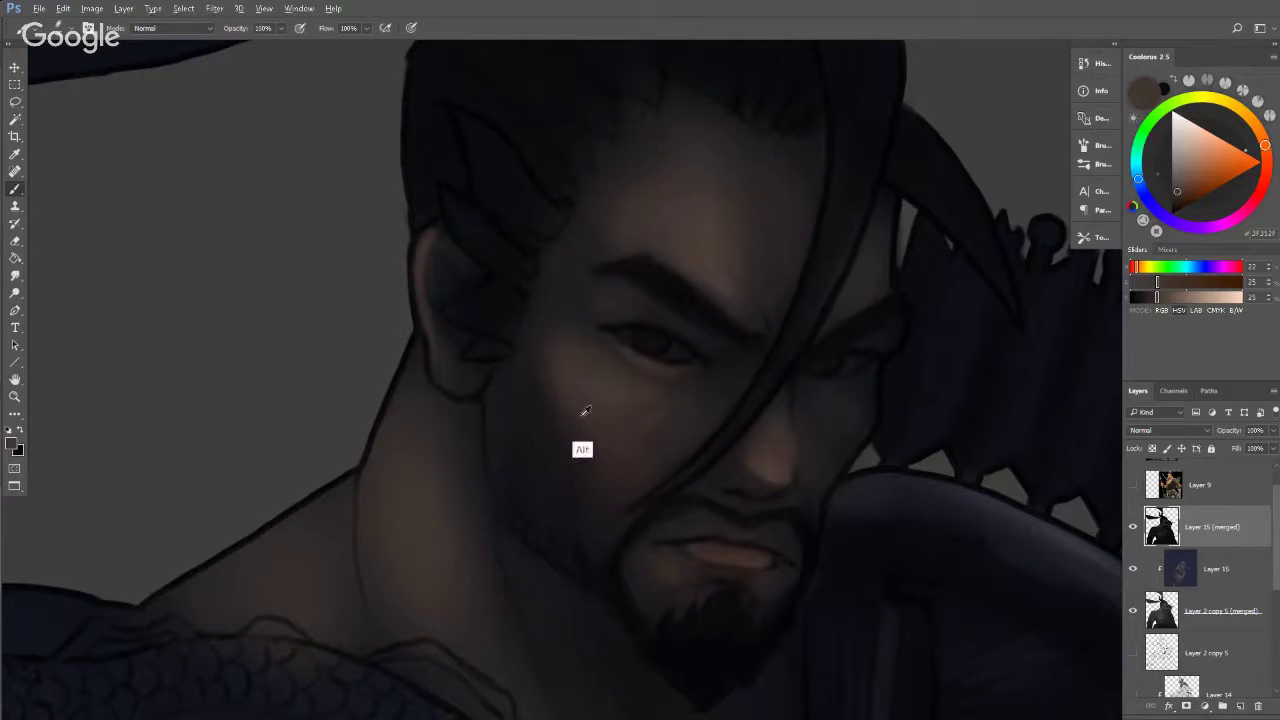
alt+click(576, 376)
alt+click(569, 418)
mouse_move(662, 410)
mouse_down()
mouse_move(640, 427)
mouse_move(655, 428)
mouse_up()
alt+click(640, 449)
Sample the reddish nose tone and the dark shadow beside the nostril, and refine the nose with a smaller brush.
alt+click(766, 504)
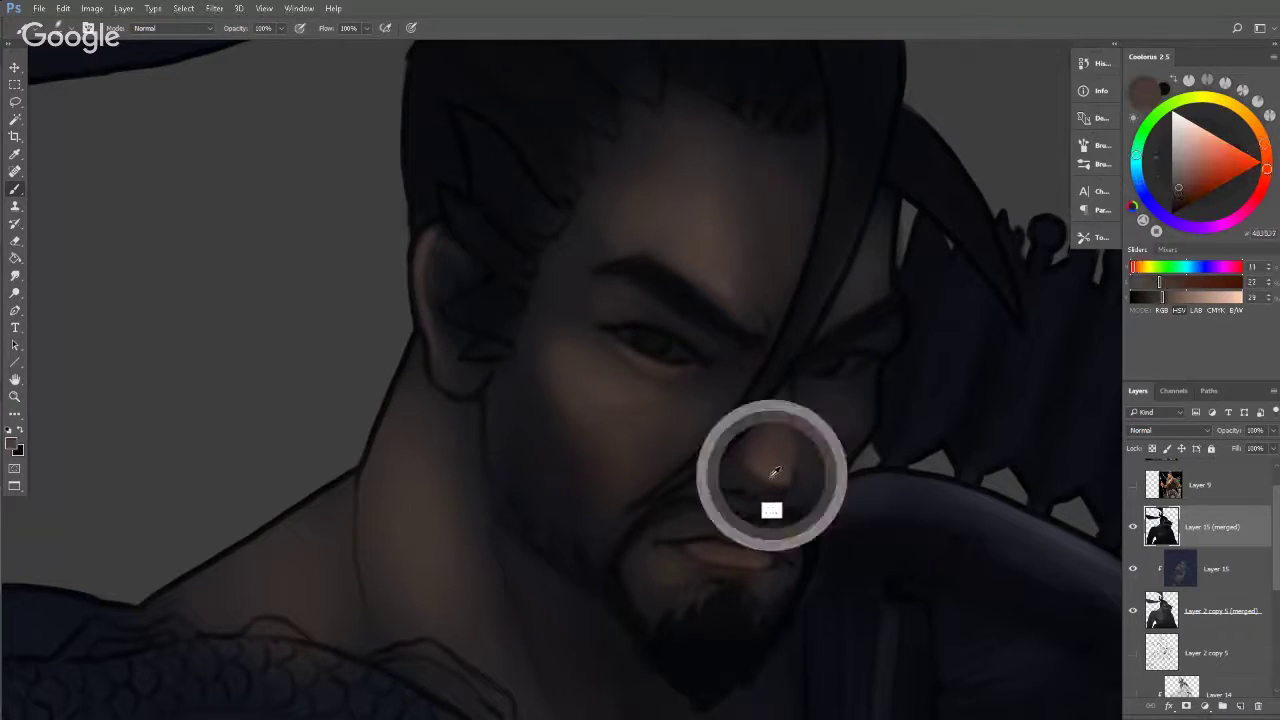
key(bracketleft)
key(bracketleft)
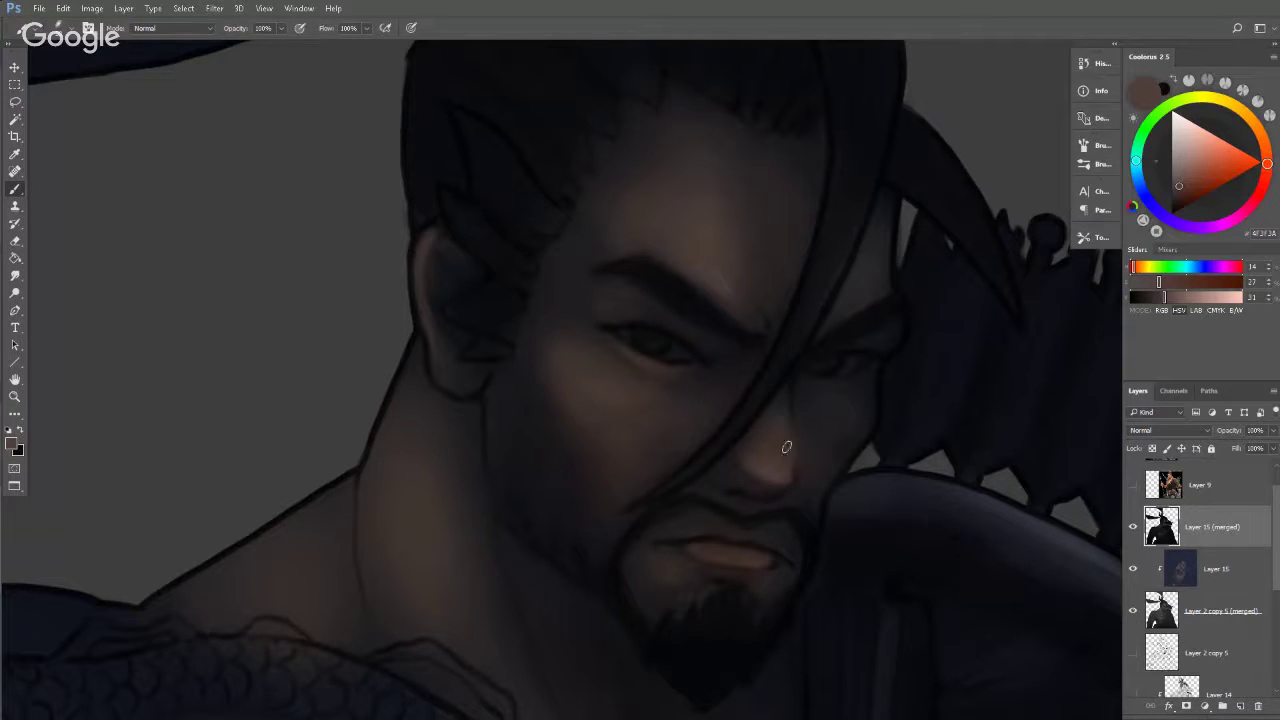
alt+click(732, 486)
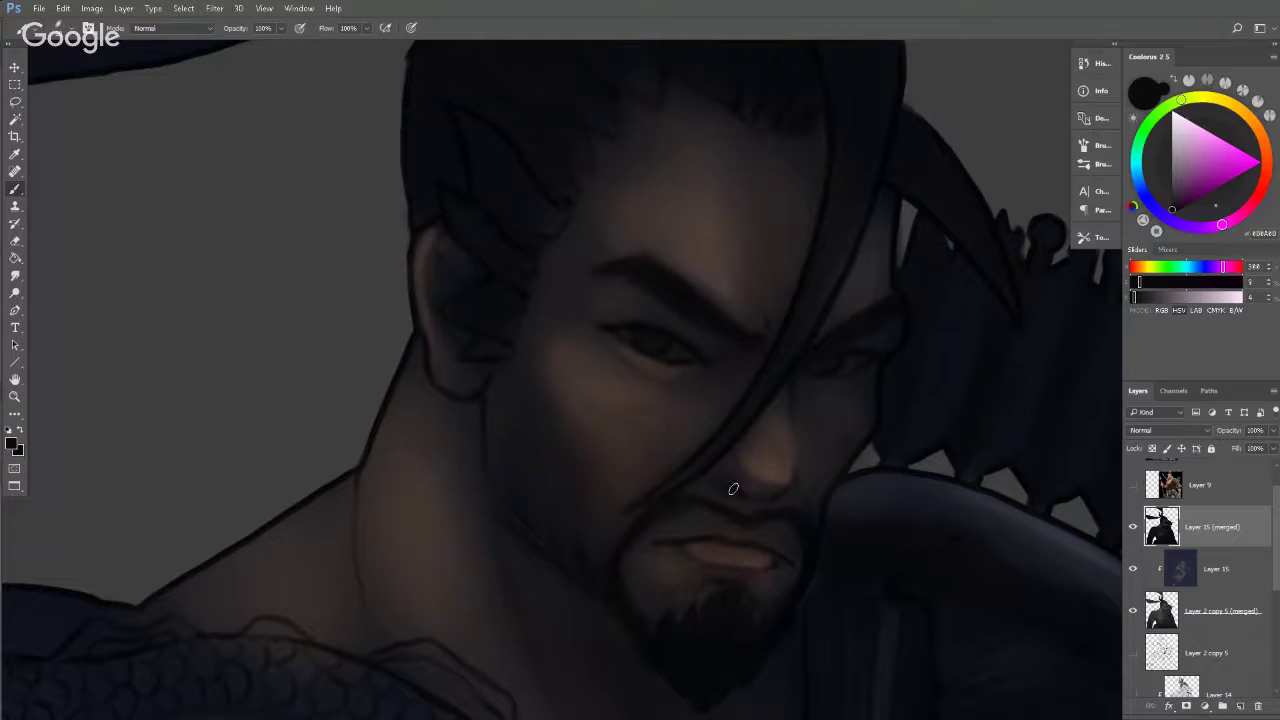
Sample the dark tones beneath the nose and refine the shadow around the nostril and moustache edge.
alt+click(749, 515)
alt+click(712, 489)
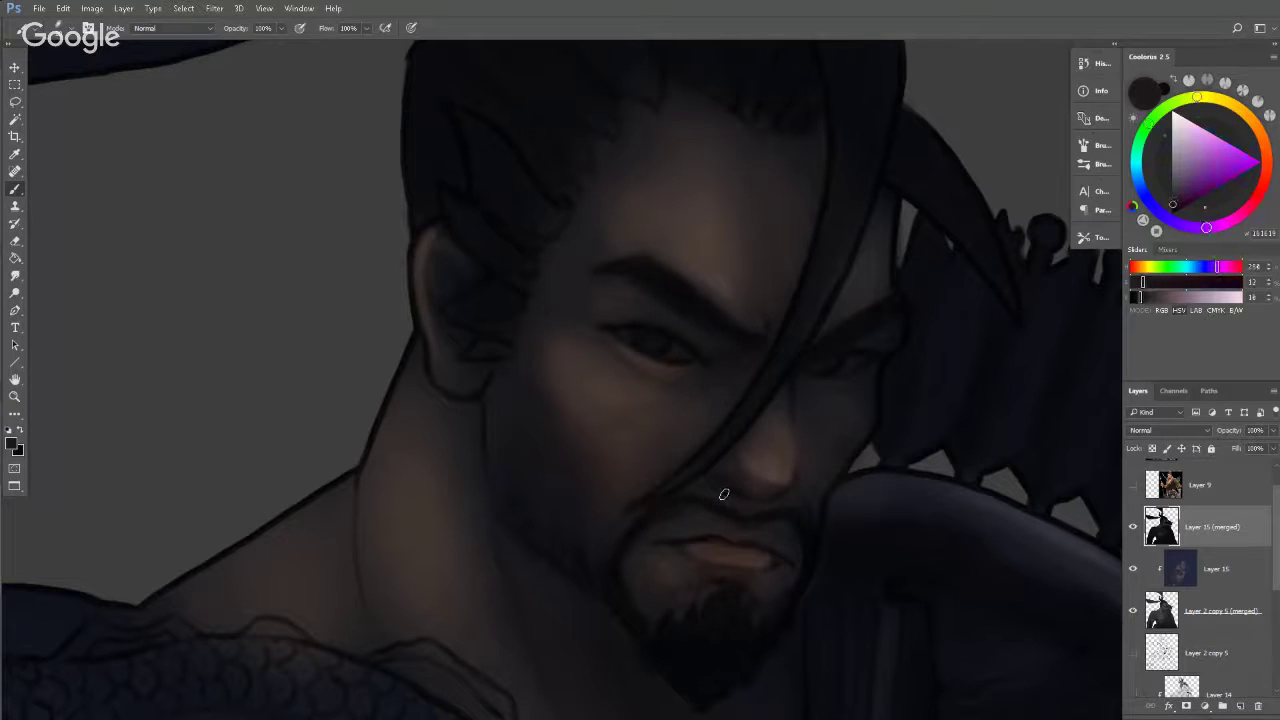
alt+click(742, 472)
key(z)
drag(780, 425, 724, 424)
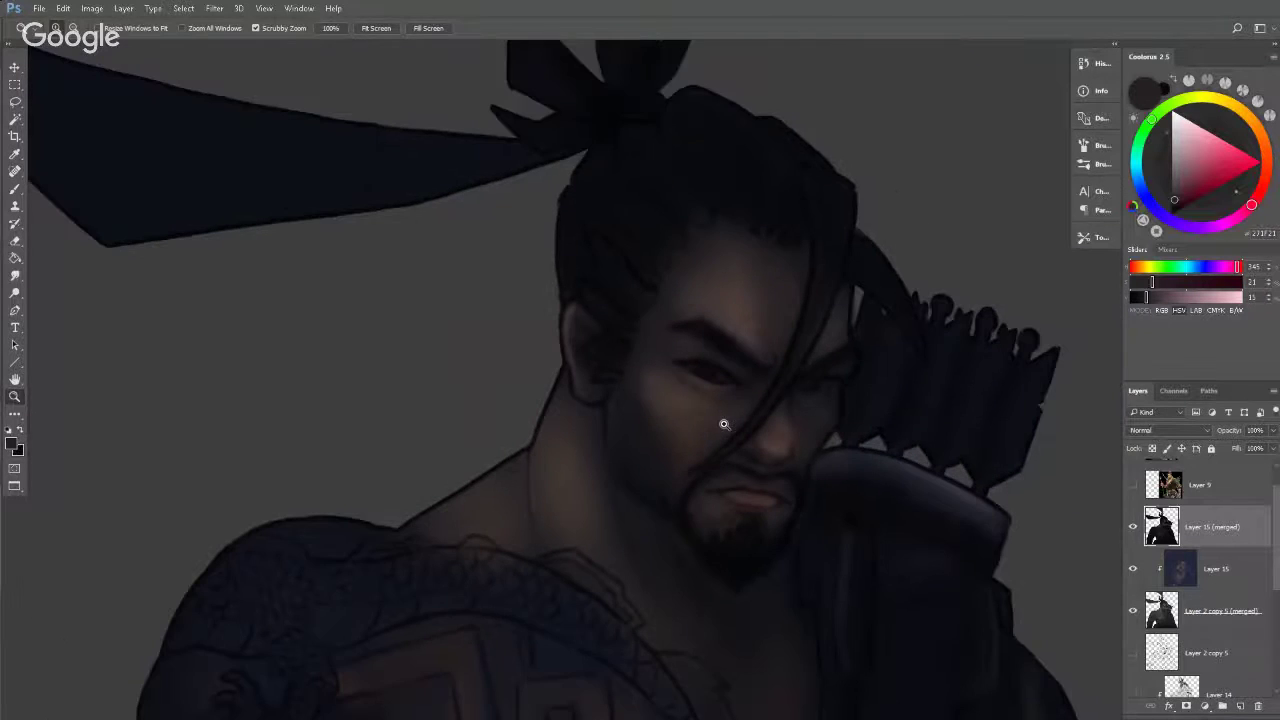
click(724, 424)
Sample the near-black nostril shadow and the brown tone under the nose tip to soften the underside of the nose.
key(b)
alt+click(724, 522)
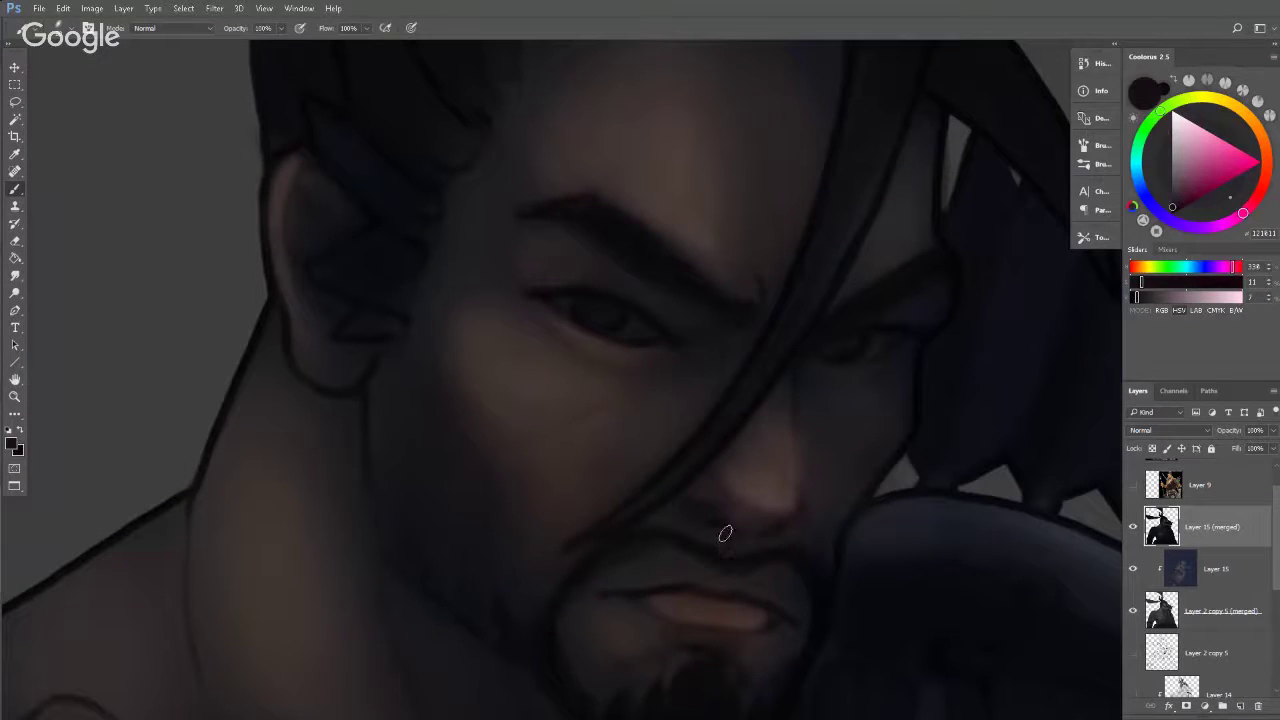
alt+click(762, 534)
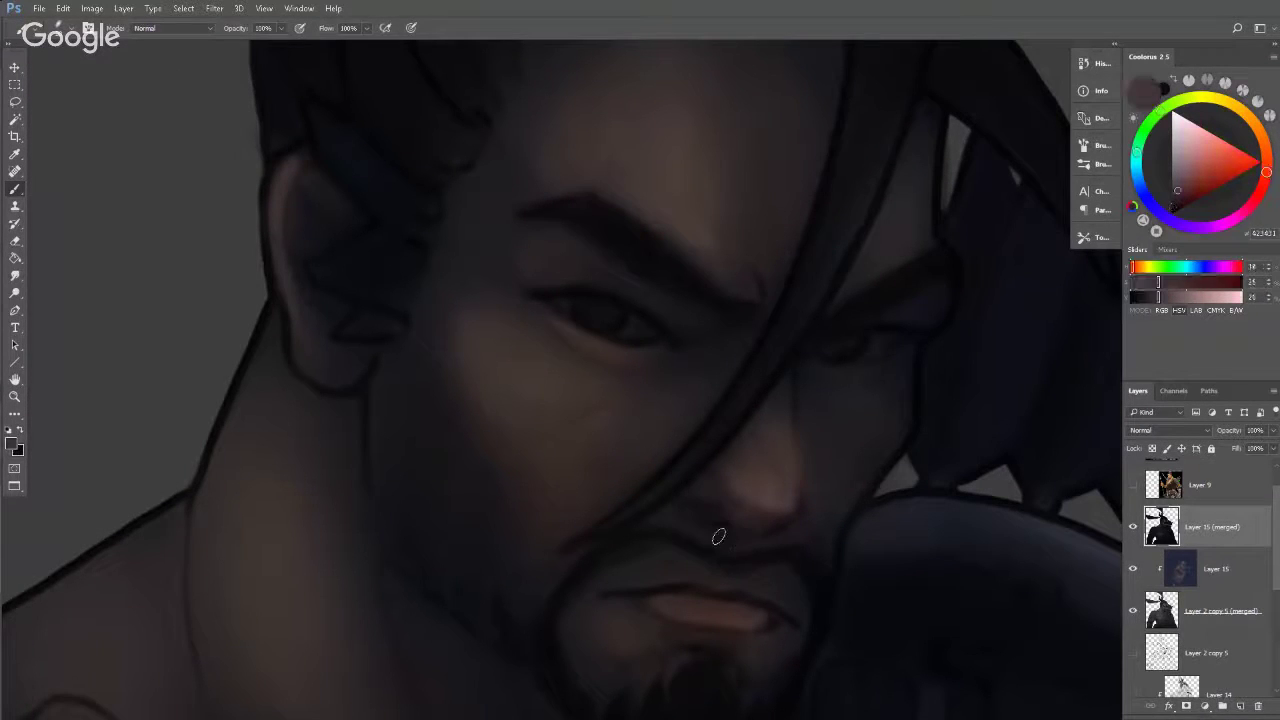
key(z)
mouse_move(794, 420)
mouse_down()
mouse_move(692, 465)
mouse_move(743, 463)
mouse_up()
key(b)
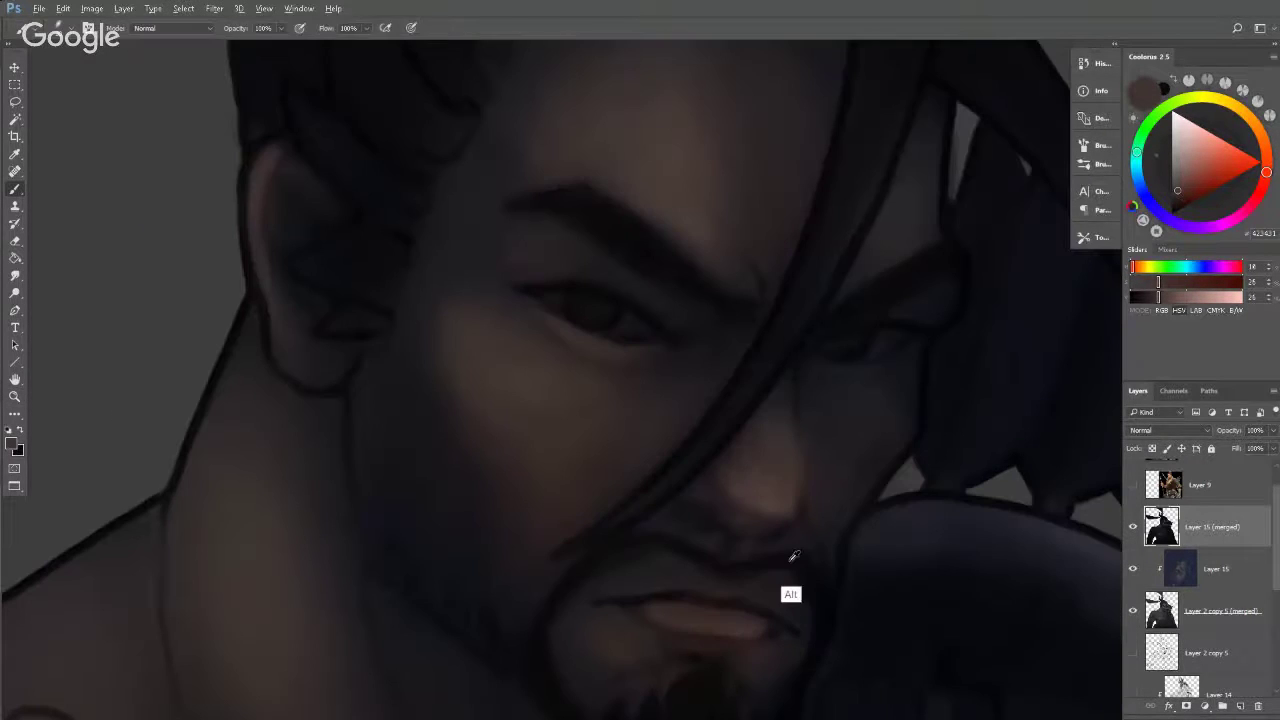
Sample the near-black moustache colour and deepen the moustache below the nose.
alt+click(791, 557)
key(z)
drag(763, 554, 706, 544)
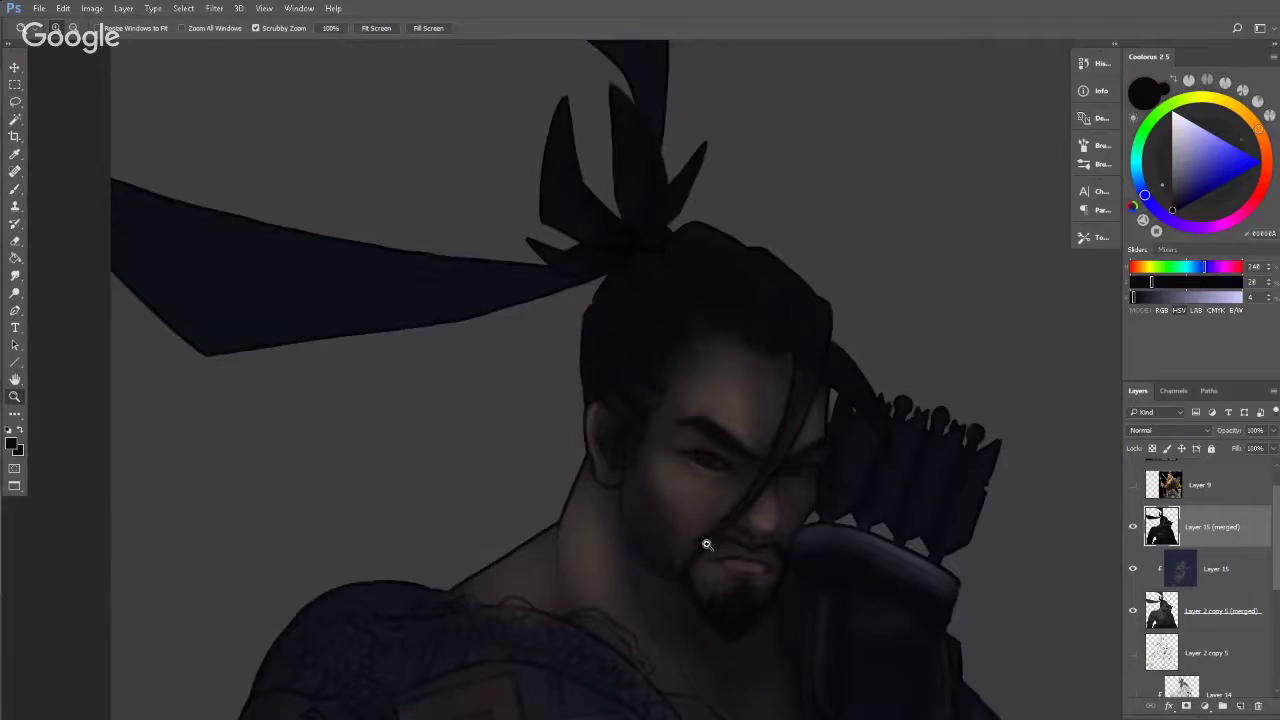
key(b)
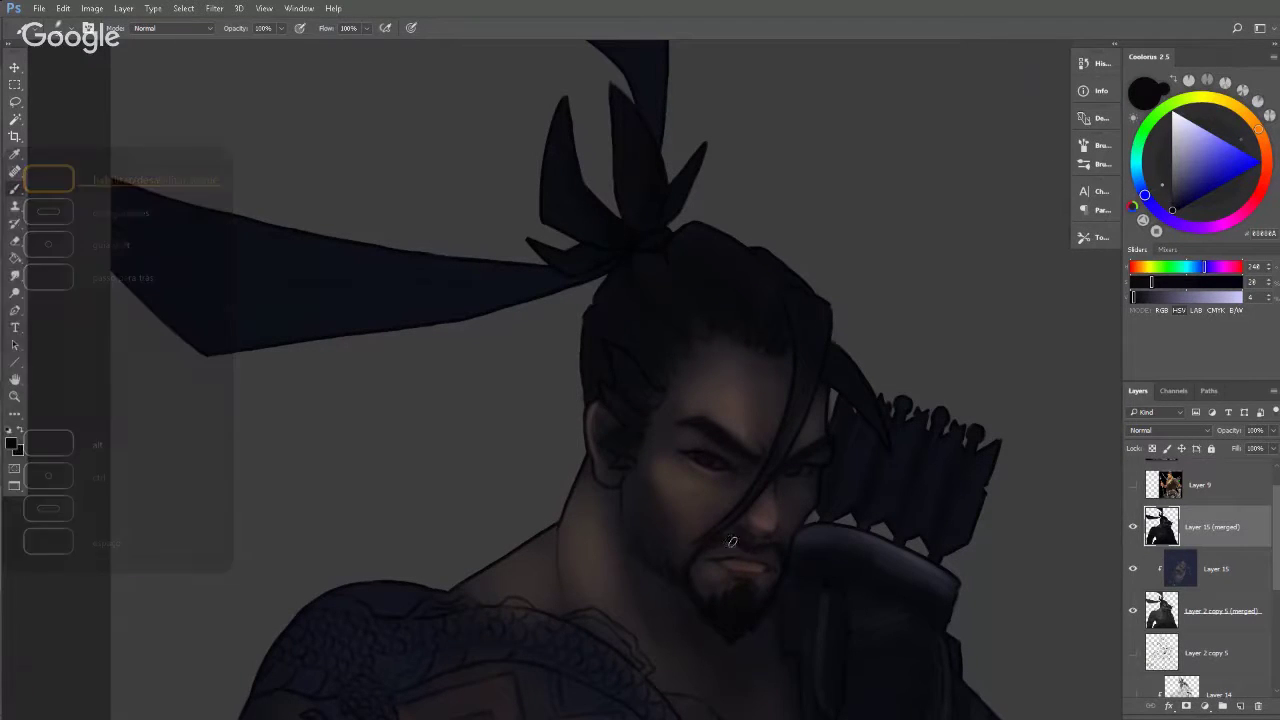
key(z)
mouse_move(794, 374)
mouse_down()
mouse_move(734, 346)
mouse_move(757, 346)
mouse_move(788, 374)
mouse_move(806, 366)
mouse_move(795, 355)
mouse_up()
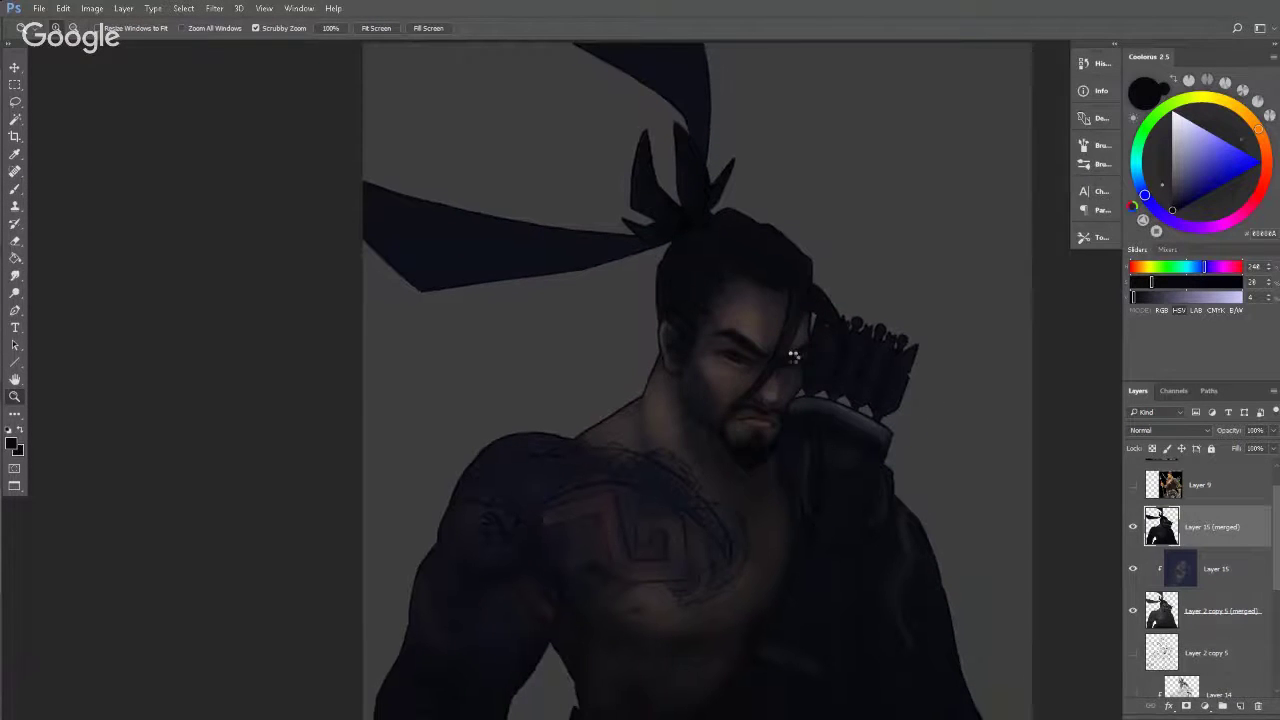
Flip the canvas horizontally and refine the moustache and upper lip edge with a sampled dark brown.
key(ctrl+shift+h)
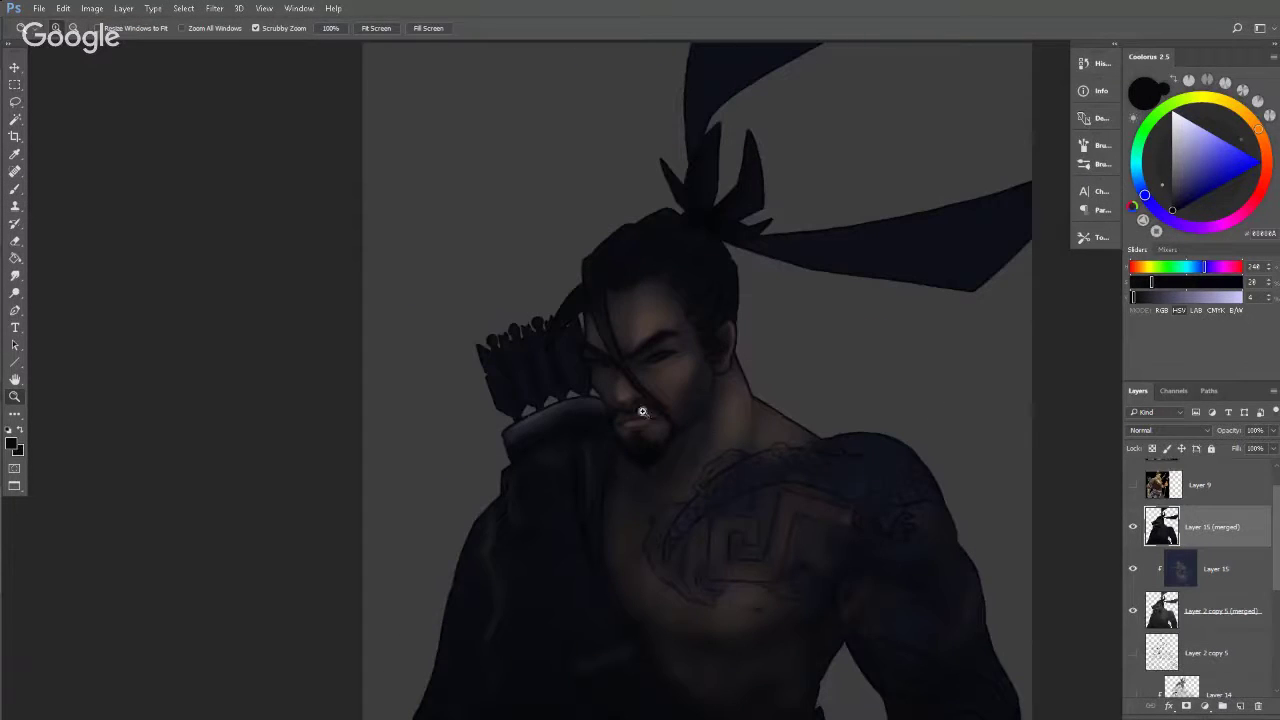
mouse_move(613, 429)
mouse_down()
mouse_move(677, 403)
mouse_move(712, 410)
mouse_up()
key(b)
alt+click(738, 421)
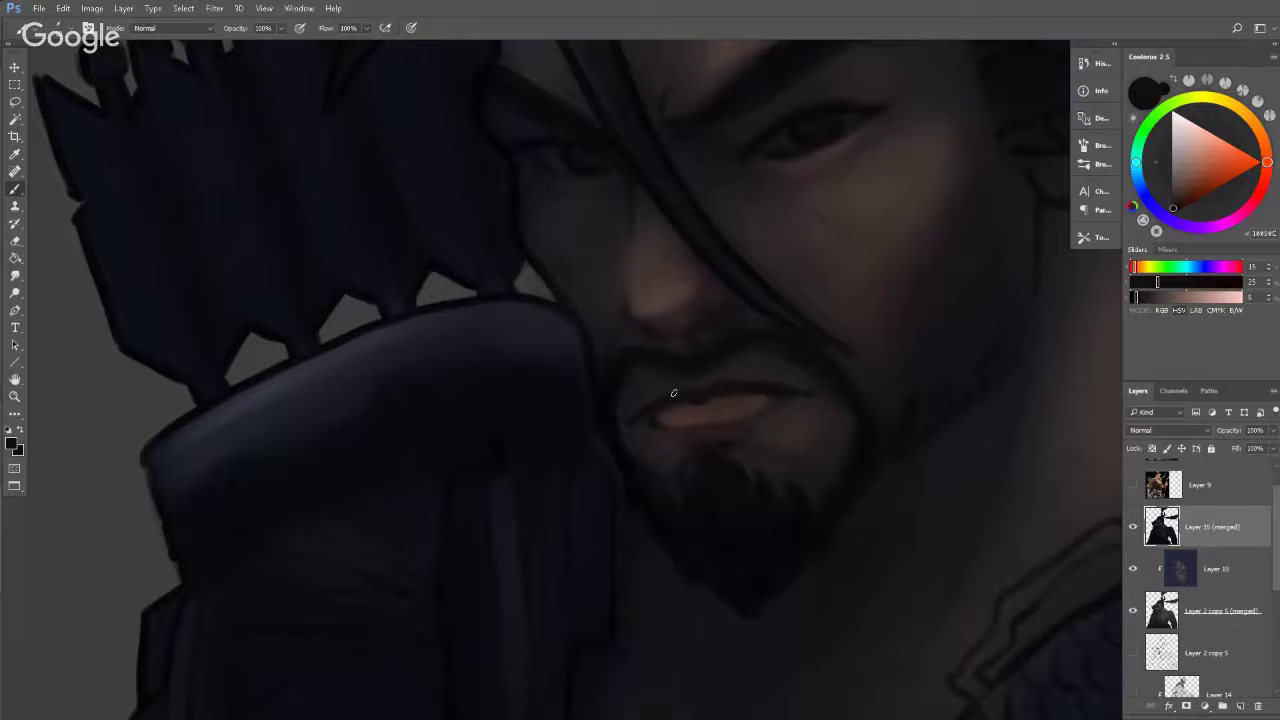
Compare the whole figure with and without the merged paint layer by toggling its visibility.
key(ctrl+space)
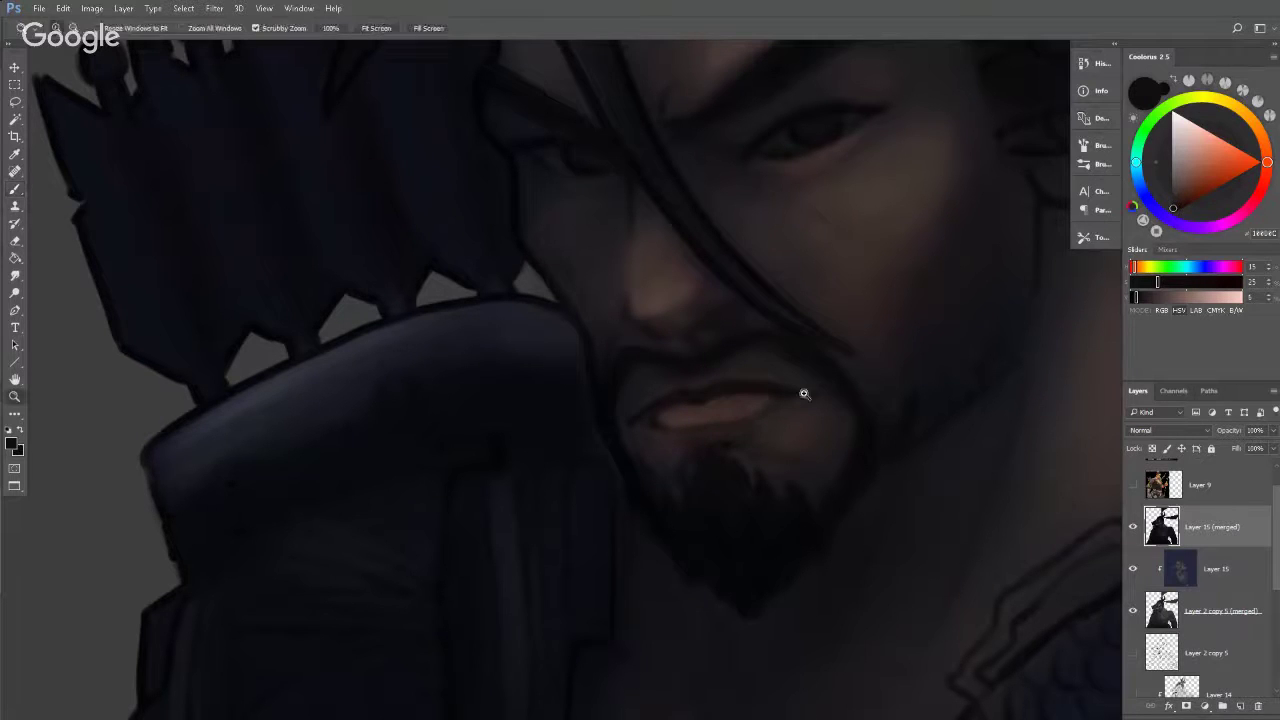
key(ctrl+space)
mouse_move(807, 373)
mouse_down()
mouse_move(760, 346)
mouse_move(766, 289)
mouse_move(737, 334)
mouse_move(761, 331)
mouse_up()
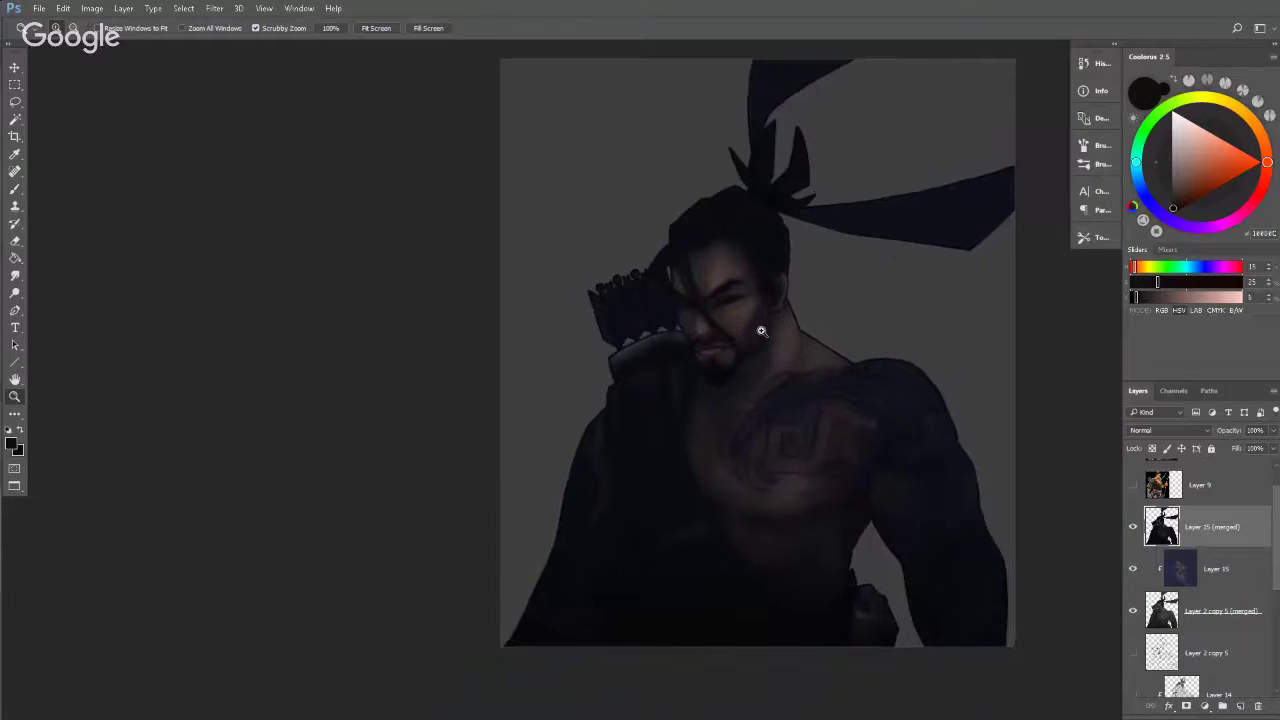
click(1133, 527)
click(1133, 527)
click(1133, 527)
click(1133, 527)
Sample the dark eye tone, lighten it to a grey and paint the uncovered eye with a smaller brush.
drag(719, 297, 774, 303)
key(b)
alt+click(763, 318)
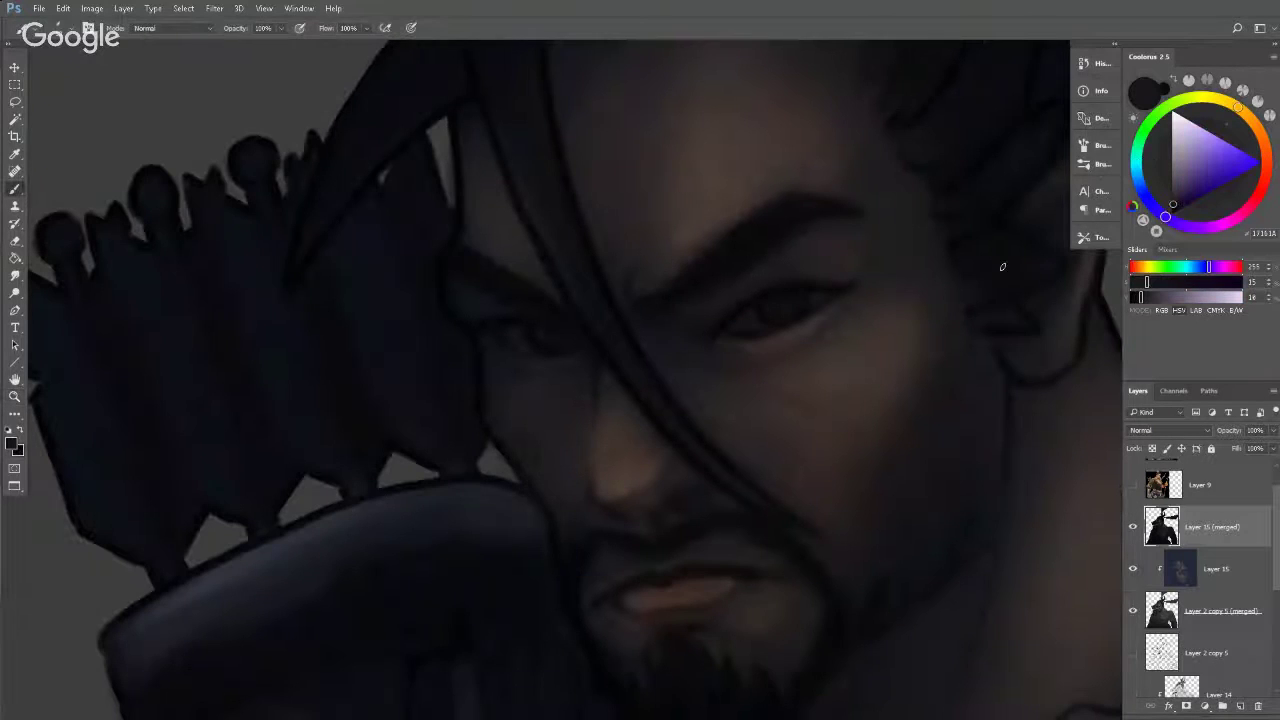
drag(1177, 207, 1172, 181)
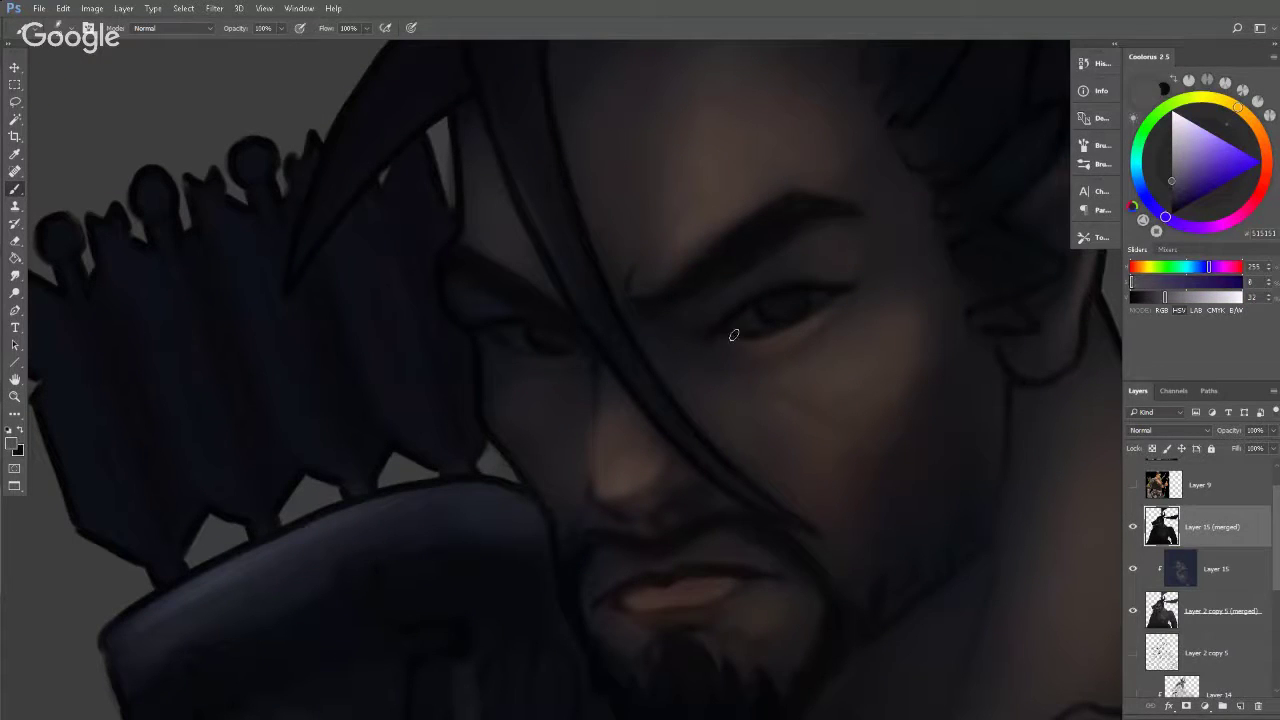
key([)
key([)
key(ctrl+alt+z)
alt+click(781, 308)
drag(1175, 205, 1175, 185)
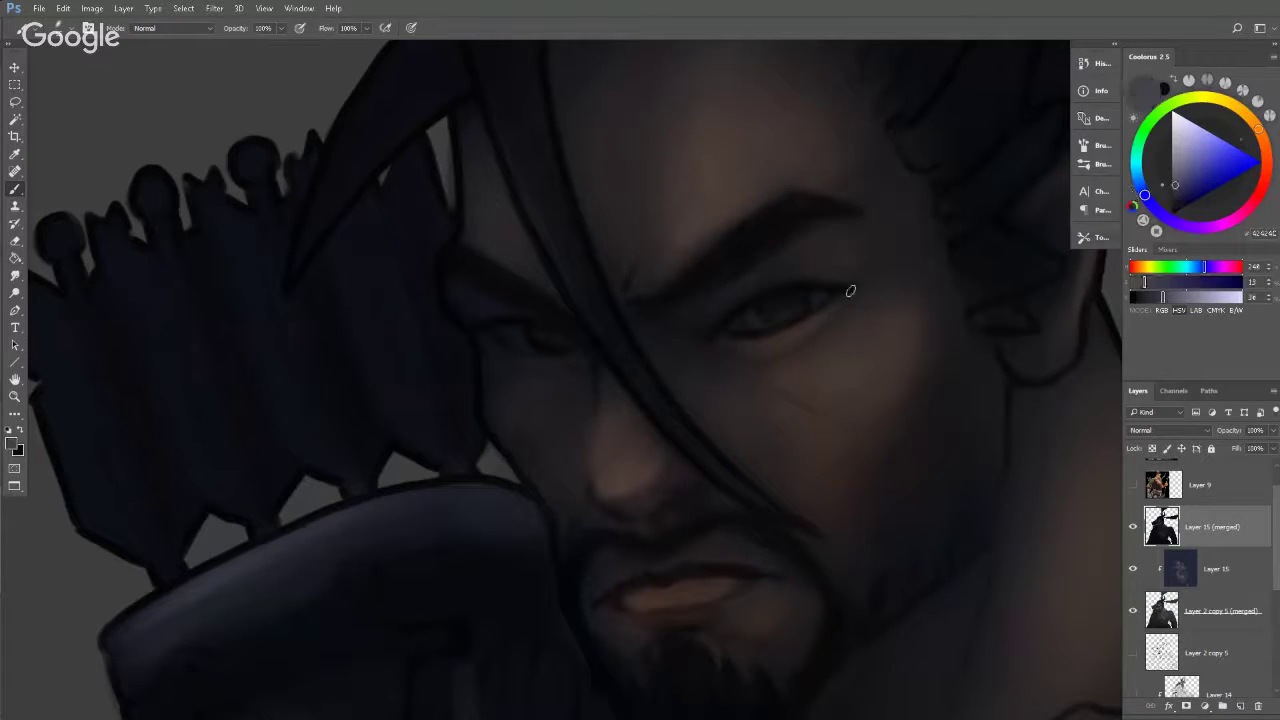
Define the iris and pupil of the uncovered eye with dark greys 202020 and 141414 and black.
key(z)
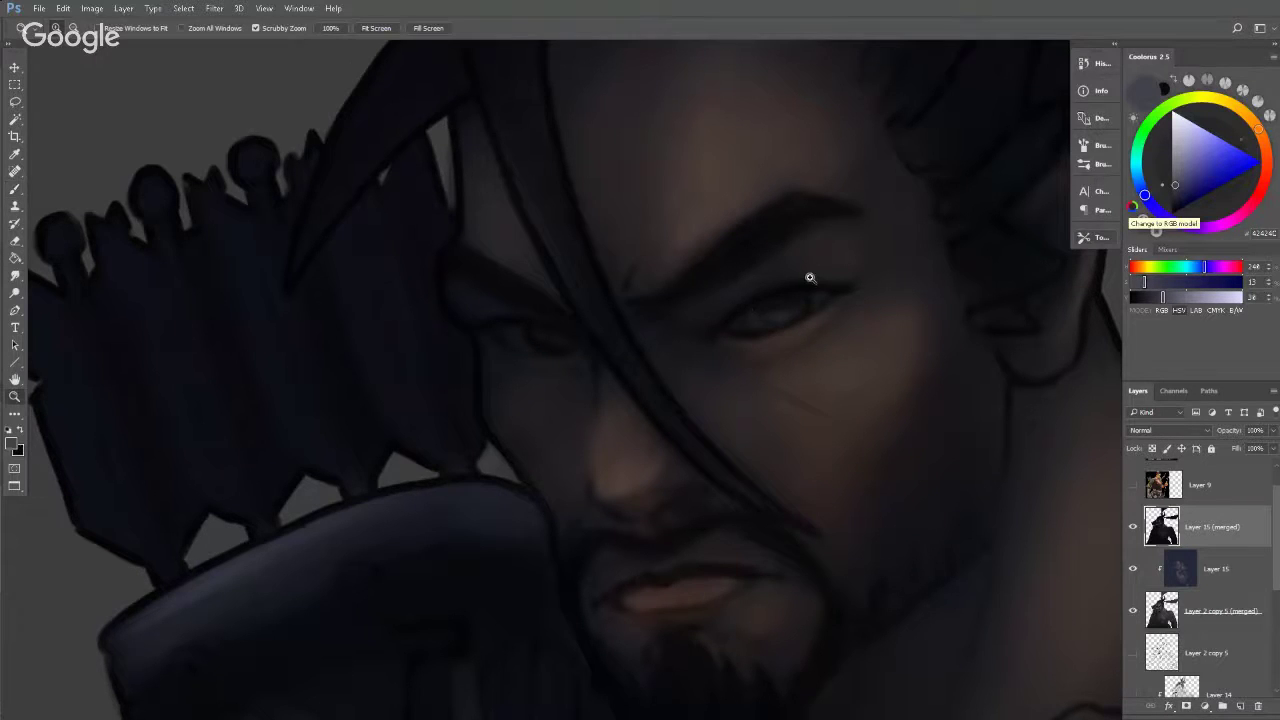
mouse_move(809, 277)
mouse_down()
mouse_move(749, 280)
mouse_move(850, 290)
mouse_up()
key(b)
click(1169, 201)
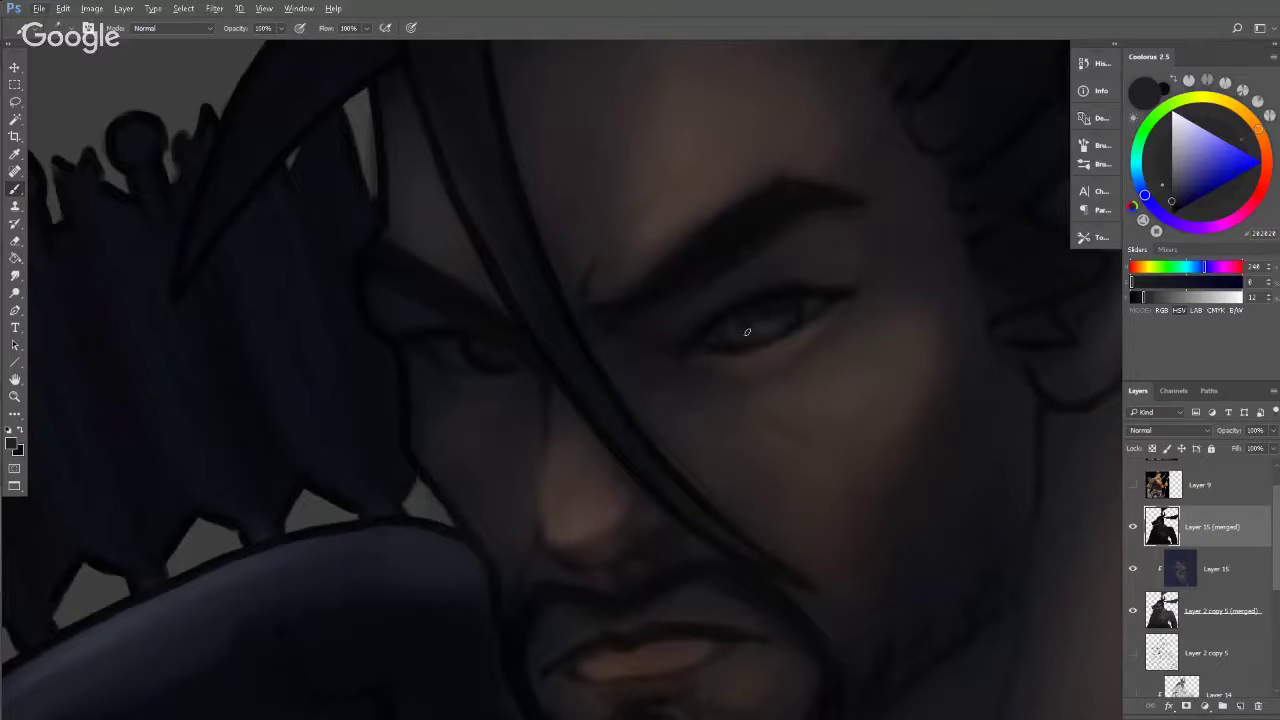
click(1157, 208)
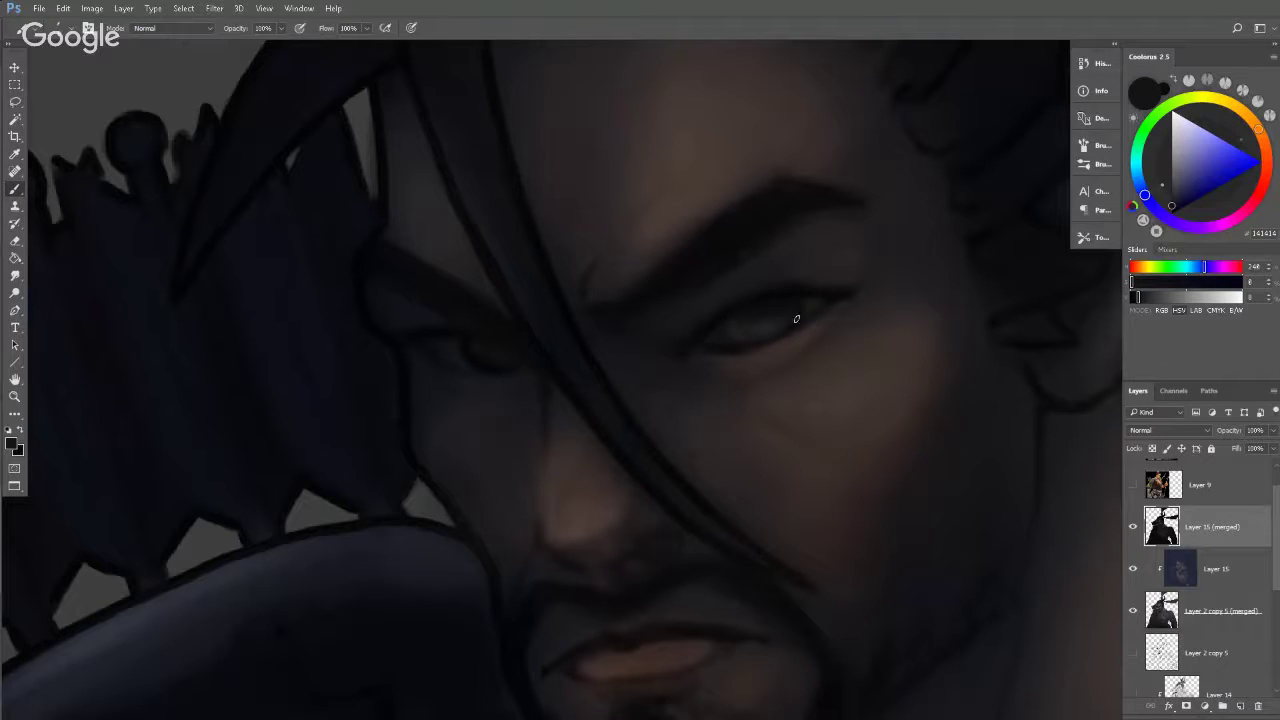
click(1172, 210)
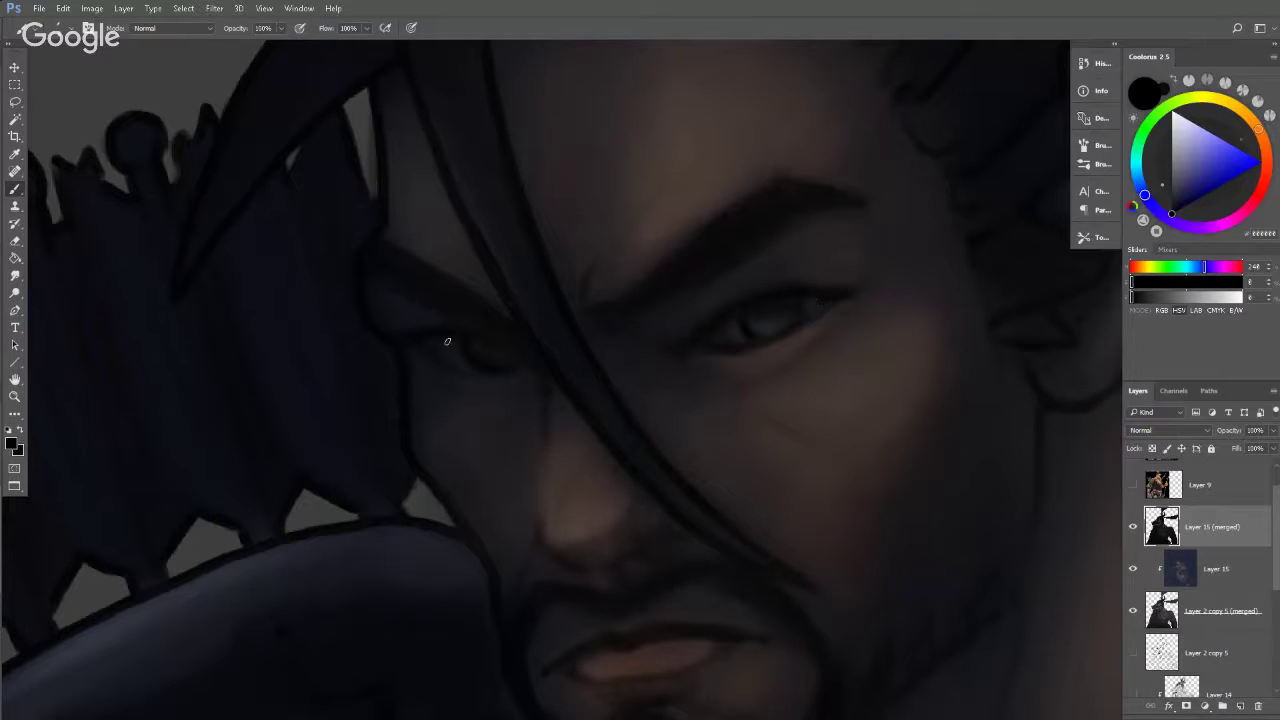
Add an empty layer above the merged figure layer and reselect the merged figure layer.
key(z)
drag(668, 297, 498, 312)
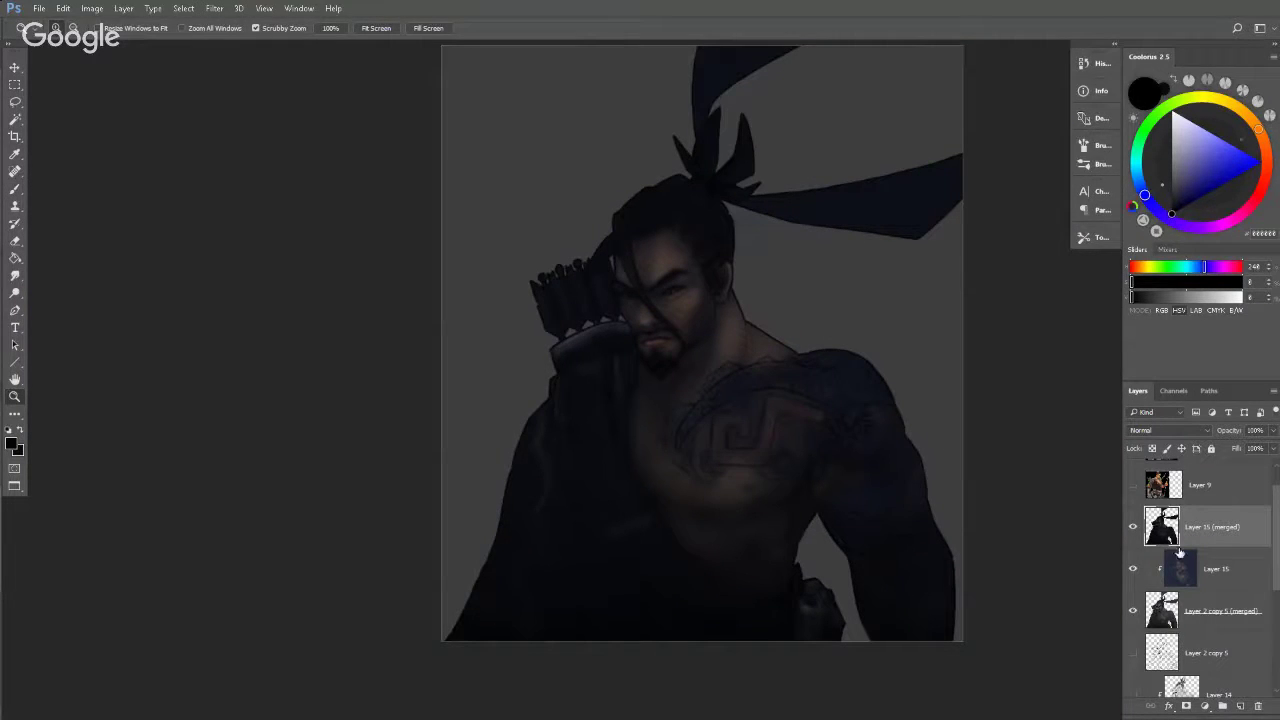
click(1240, 706)
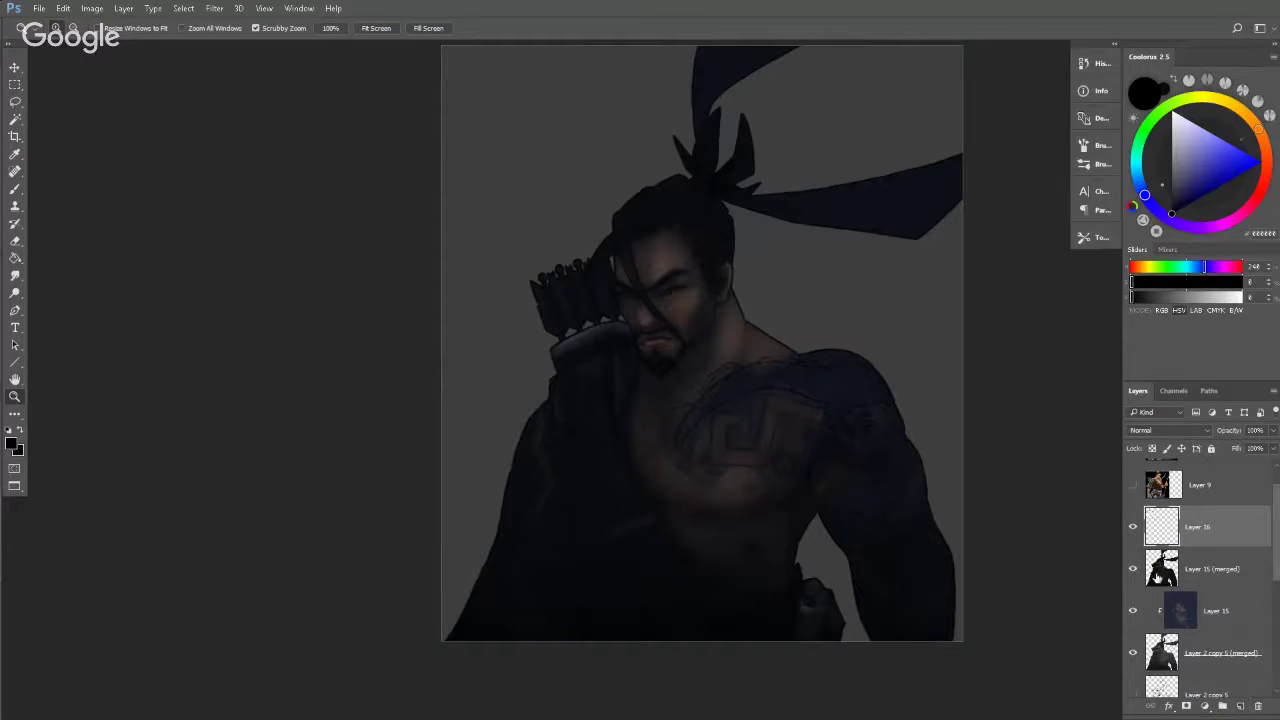
click(1158, 570)
key(ctrl+u)
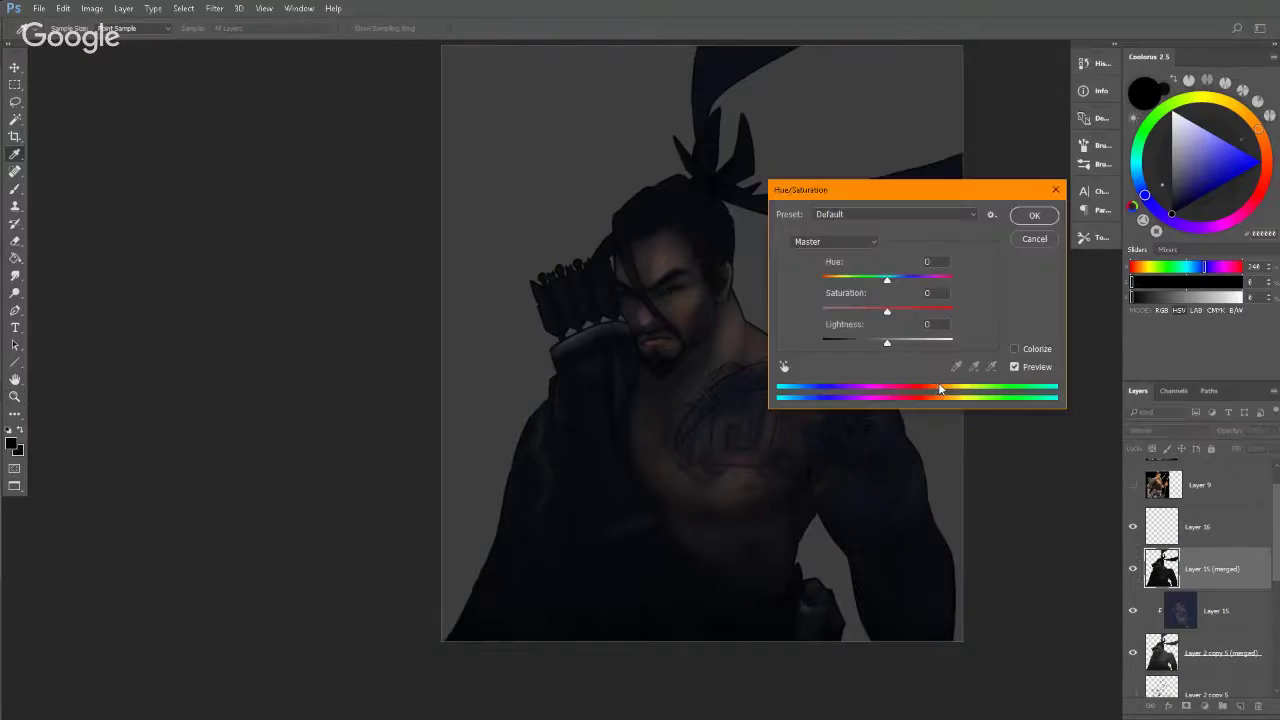
click(1033, 241)
key(z)
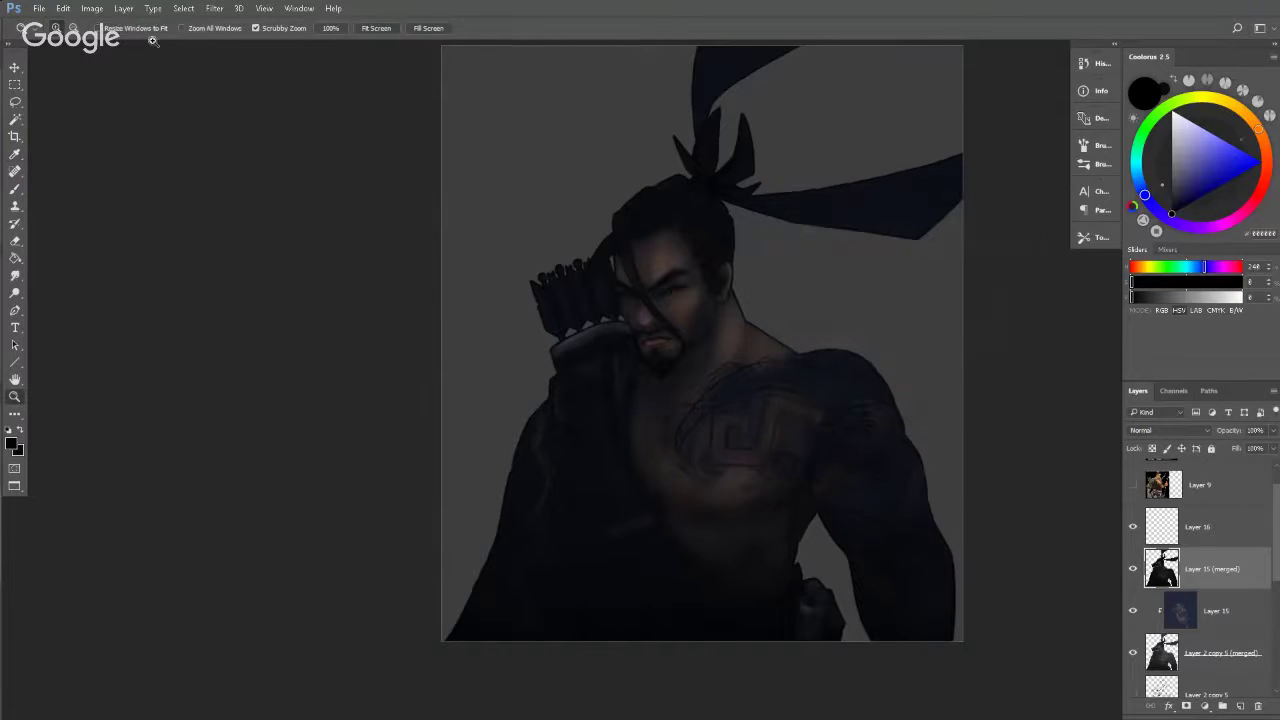
Raise the merged figure layer's brightness to 20 with a Brightness/Contrast adjustment.
click(91, 9)
mouse_move(120, 37)
click(290, 40)
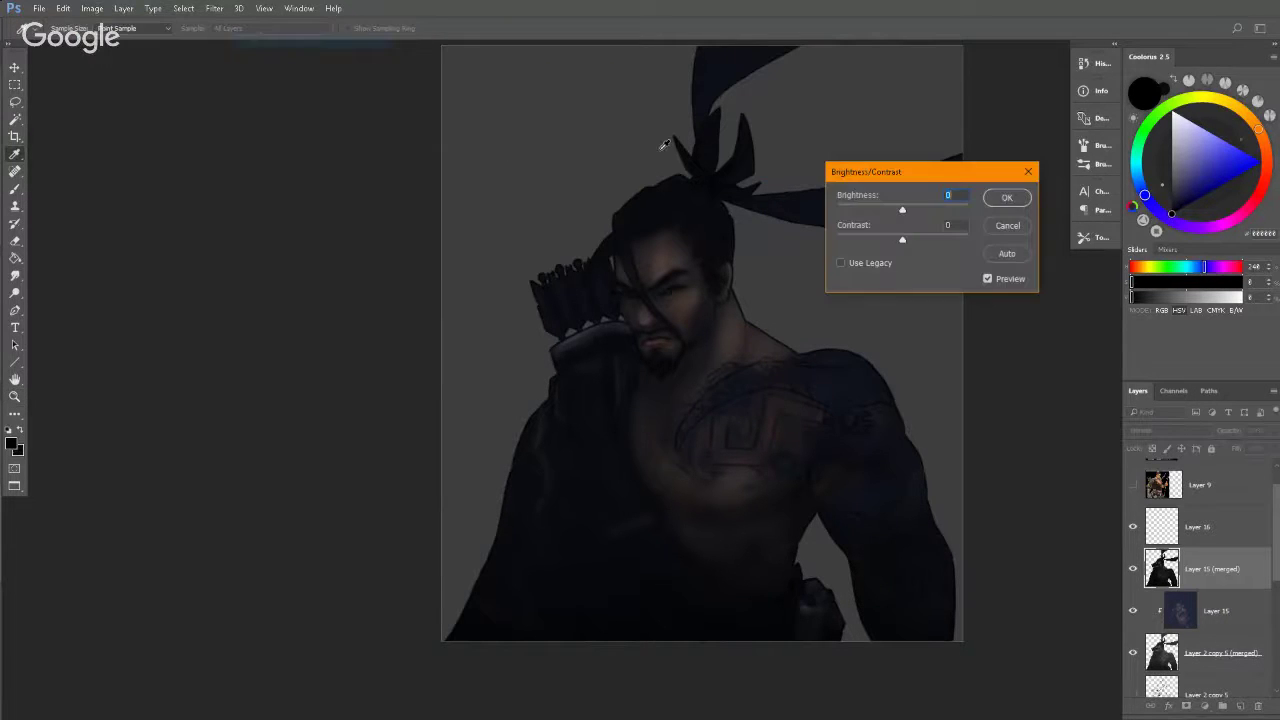
drag(860, 197, 873, 197)
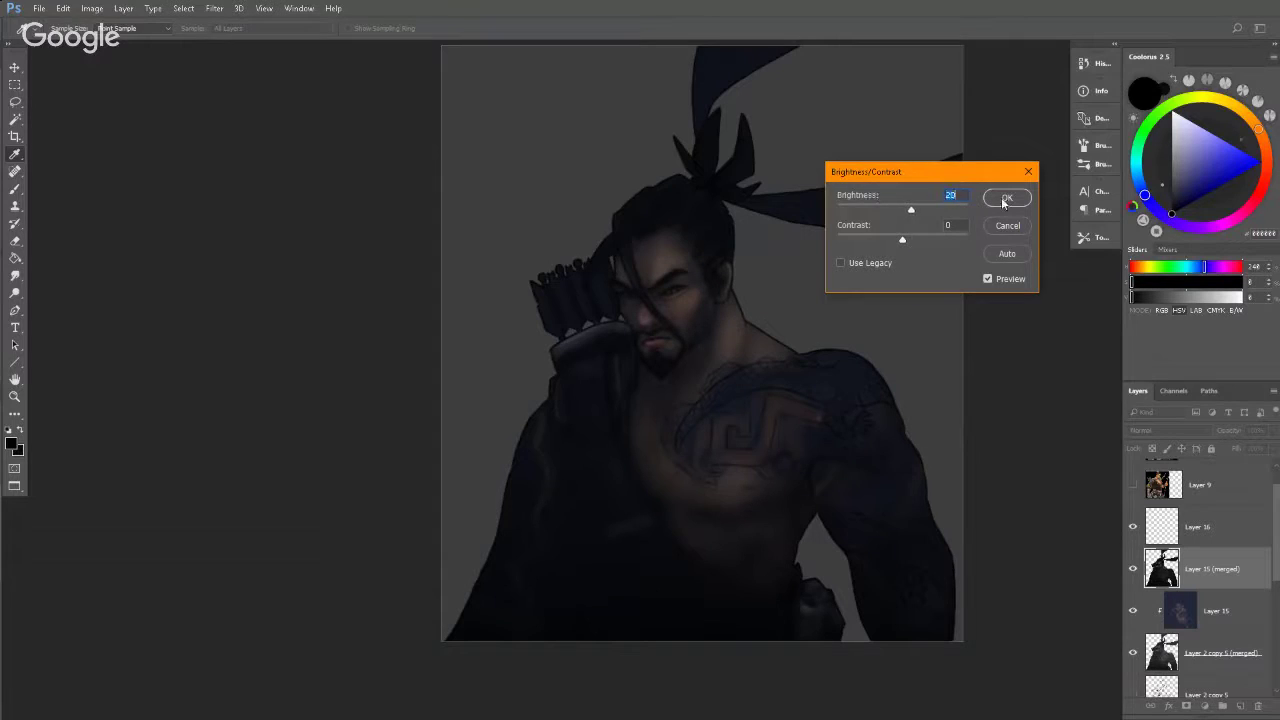
click(1006, 200)
Sample the reddish-brown nose tone and touch up the lower lid and outer corner of the uncovered eye.
mouse_move(660, 266)
mouse_down()
mouse_move(757, 263)
mouse_move(782, 318)
mouse_up()
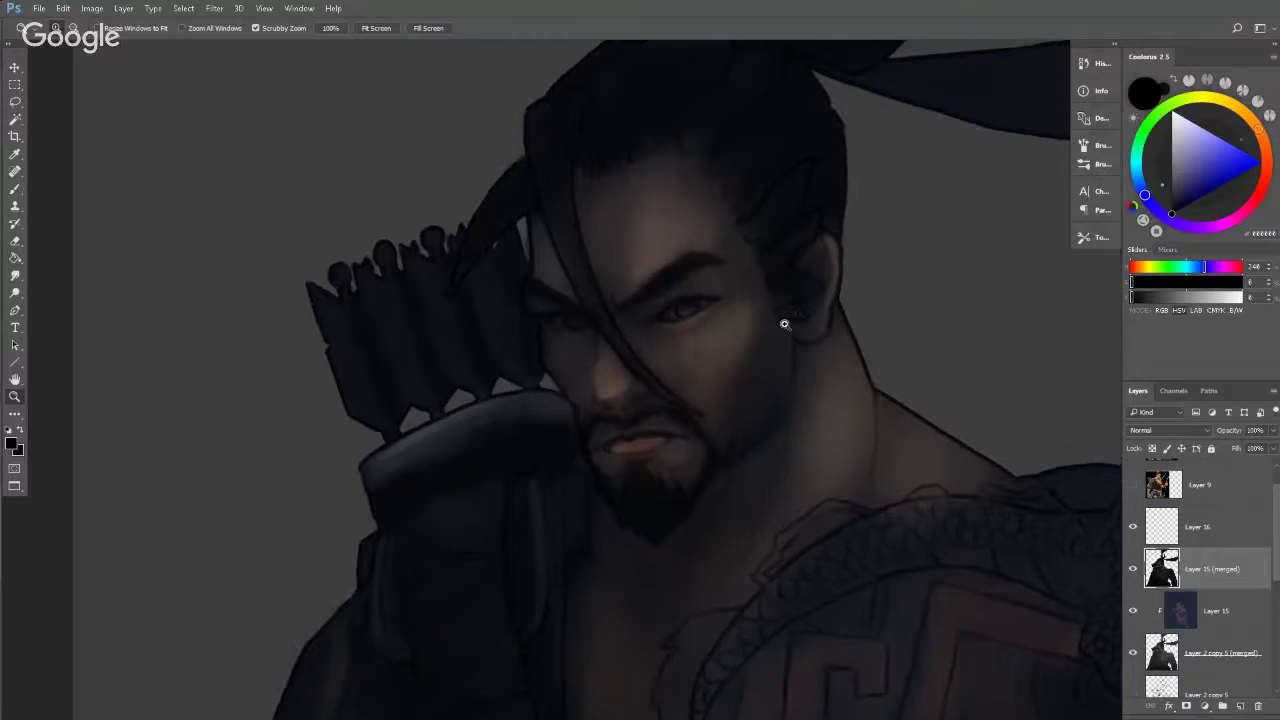
key(b)
scroll(820, 315, up, 2)
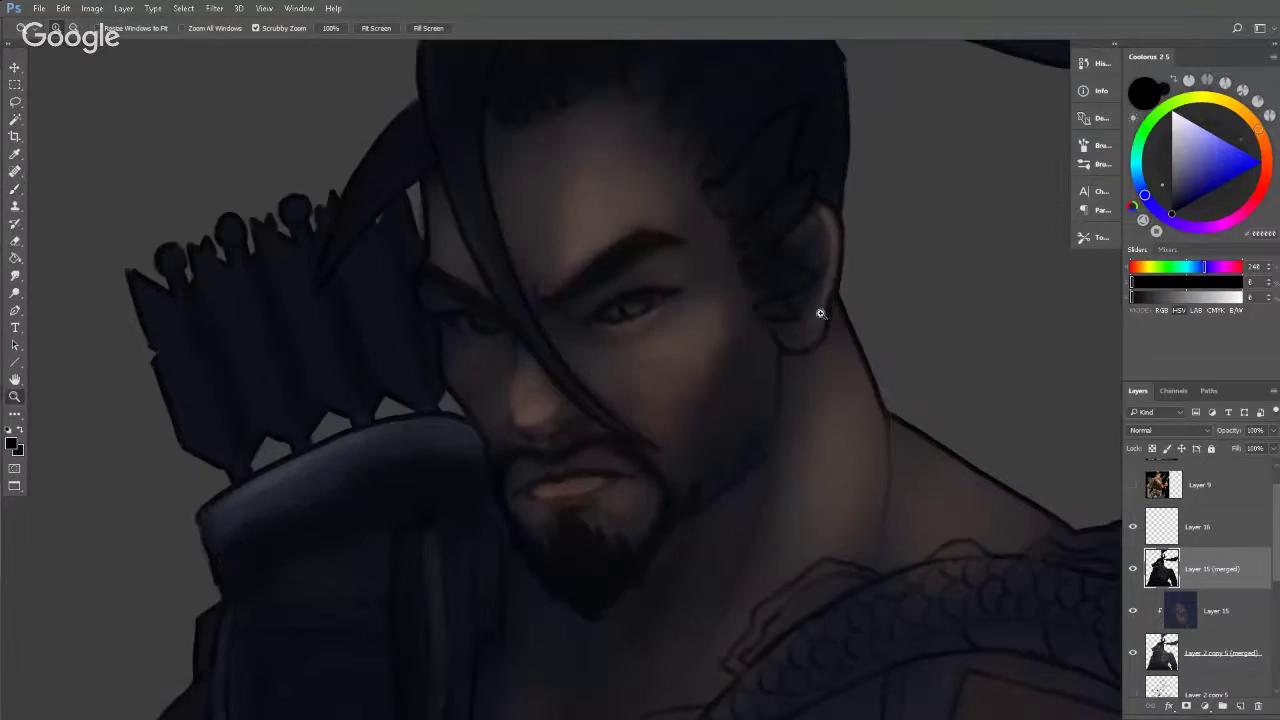
key(z)
mouse_move(776, 314)
mouse_down()
mouse_move(680, 306)
mouse_move(764, 314)
mouse_up()
key(b)
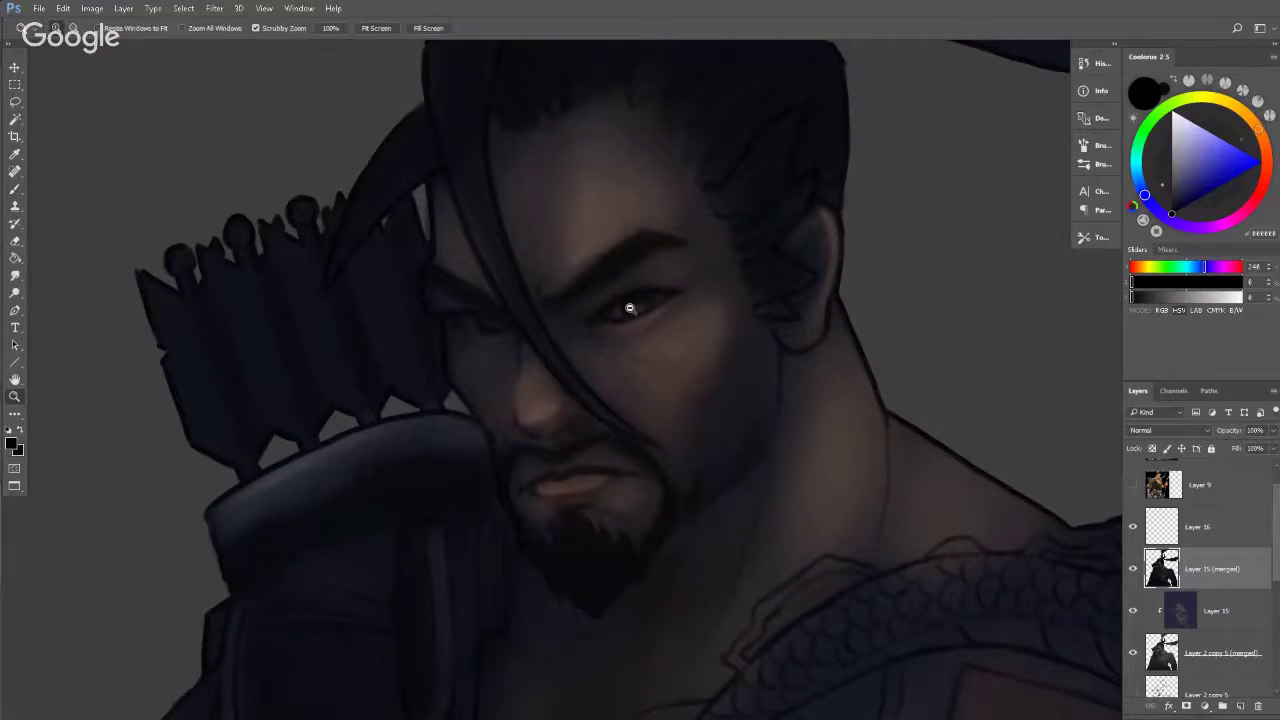
scroll(630, 315, up, 2)
alt+click(500, 482)
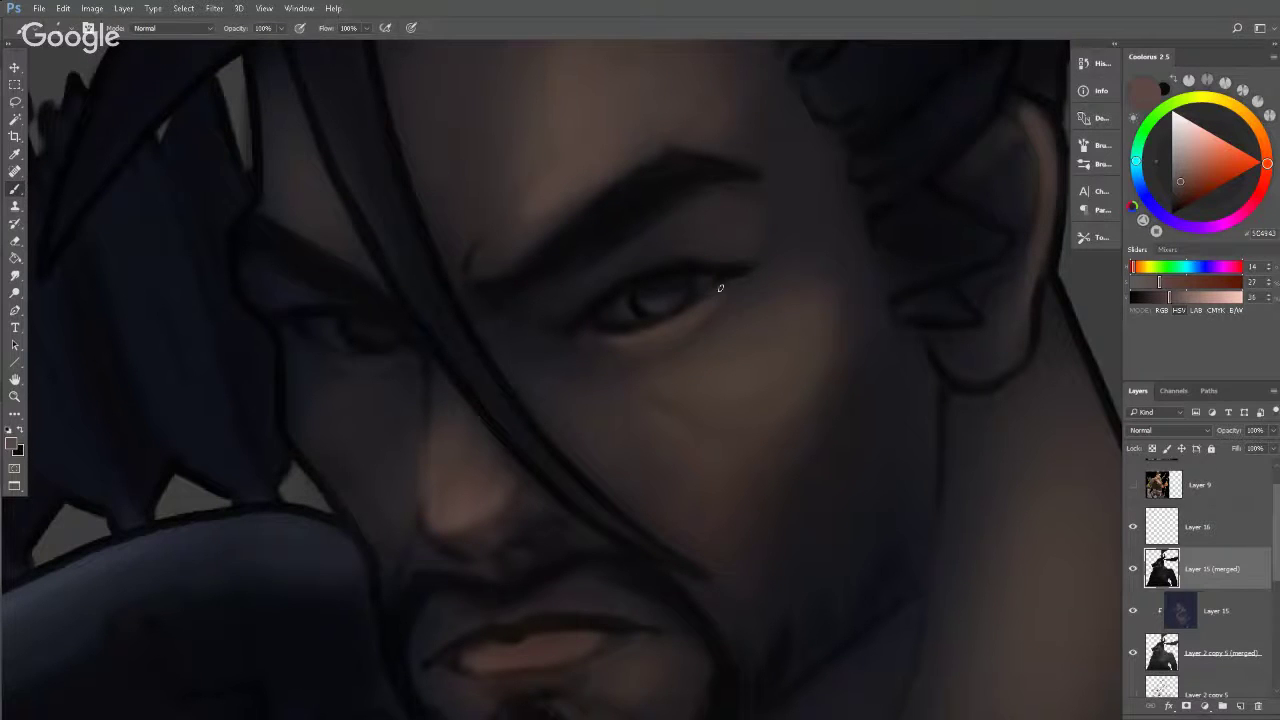
Dab the same reddish-brown tone onto the far cheek below the partly covered eye.
key(z)
mouse_move(720, 288)
mouse_down()
mouse_move(574, 343)
mouse_move(690, 315)
mouse_up()
key(b)
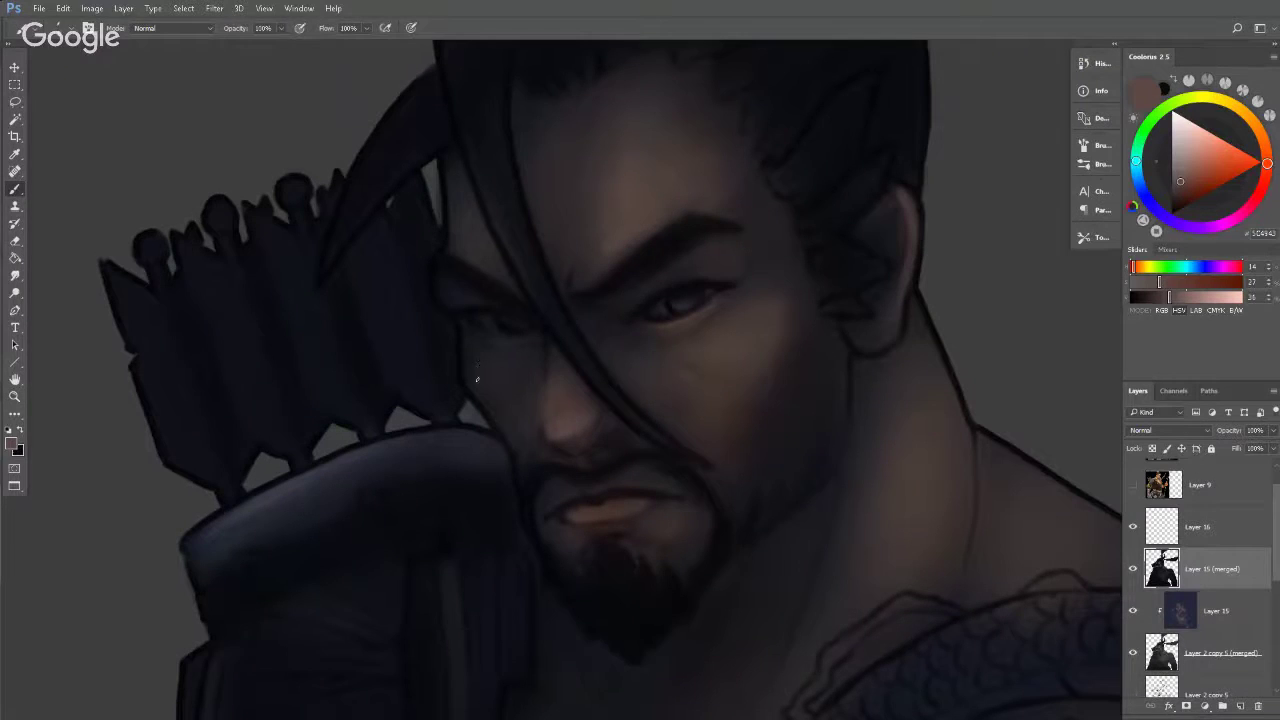
key(z)
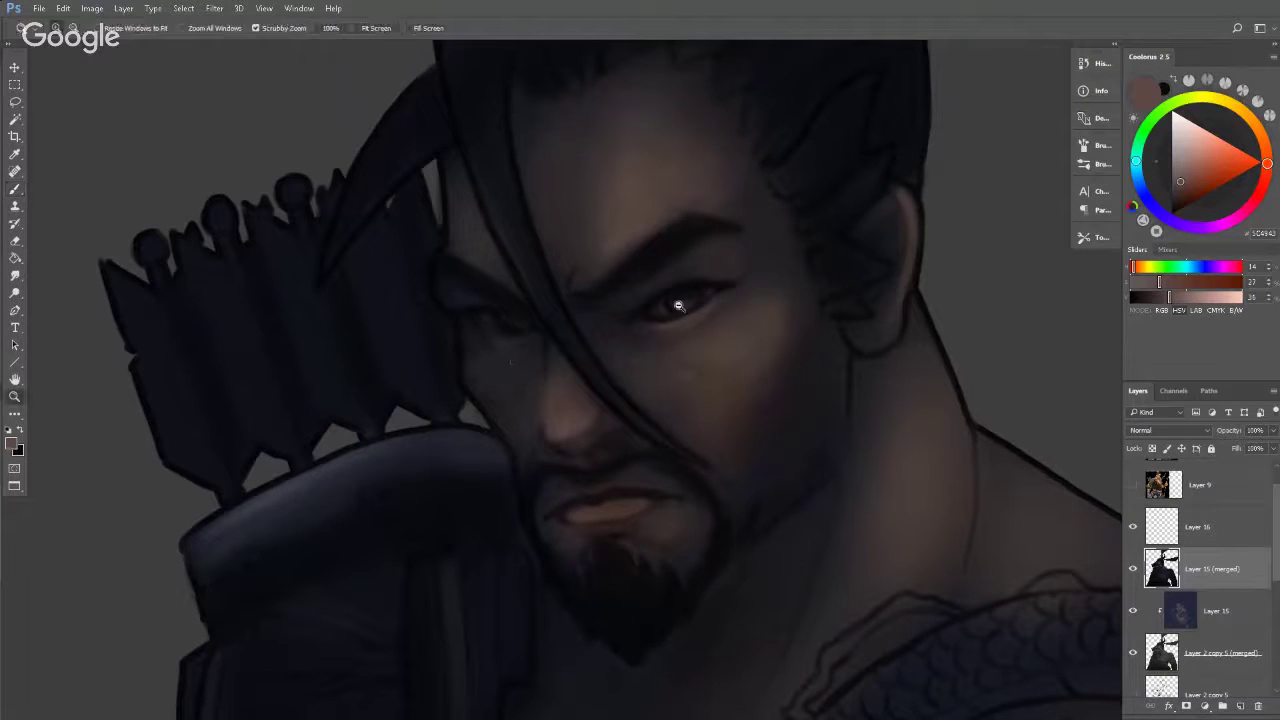
mouse_move(706, 282)
mouse_down()
mouse_move(603, 334)
mouse_move(626, 344)
mouse_move(700, 289)
mouse_up()
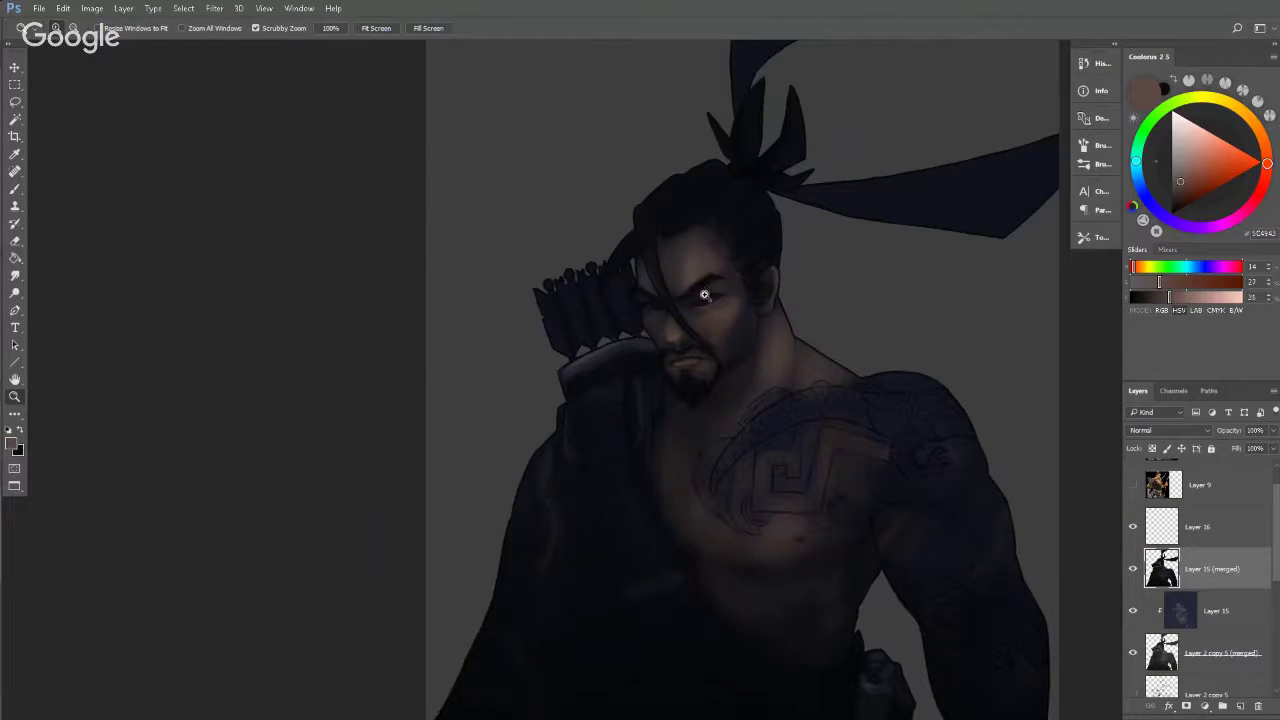
Leave full-screen view and bring up the viking.psd painting, enlarged on the head and shoulders.
key(v)
key(f)
key(f)
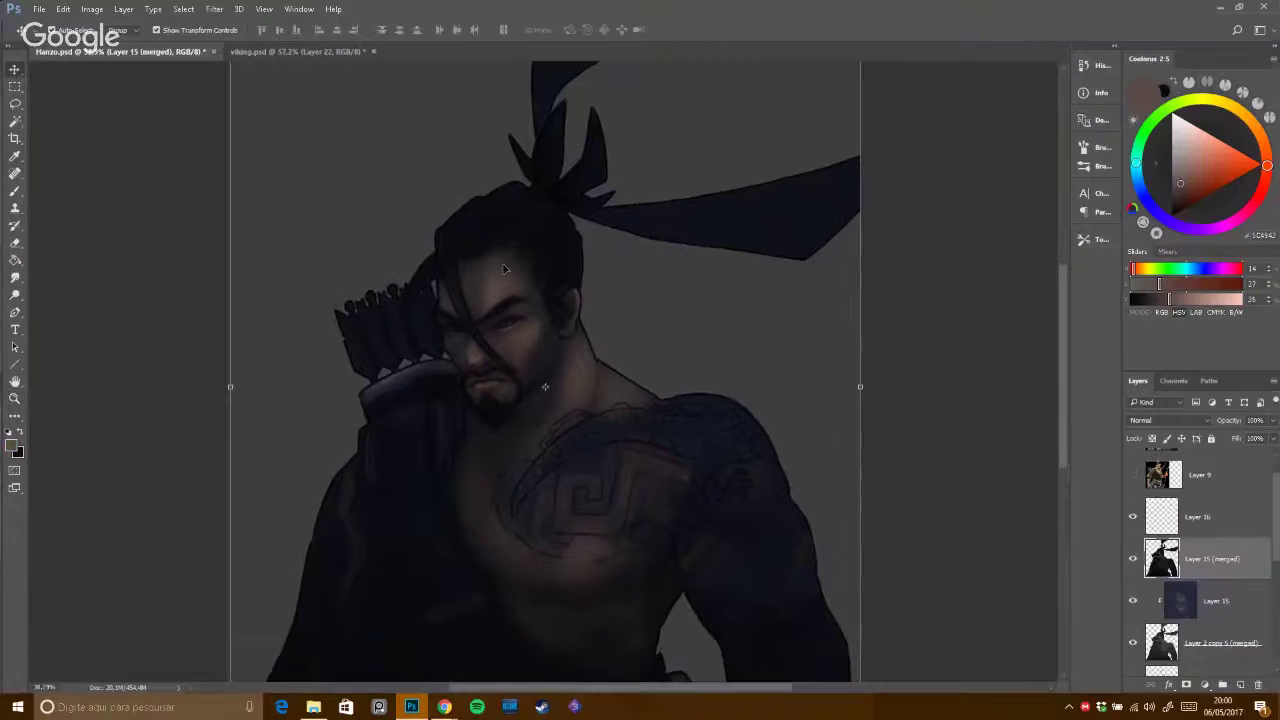
click(308, 52)
drag(561, 379, 793, 293)
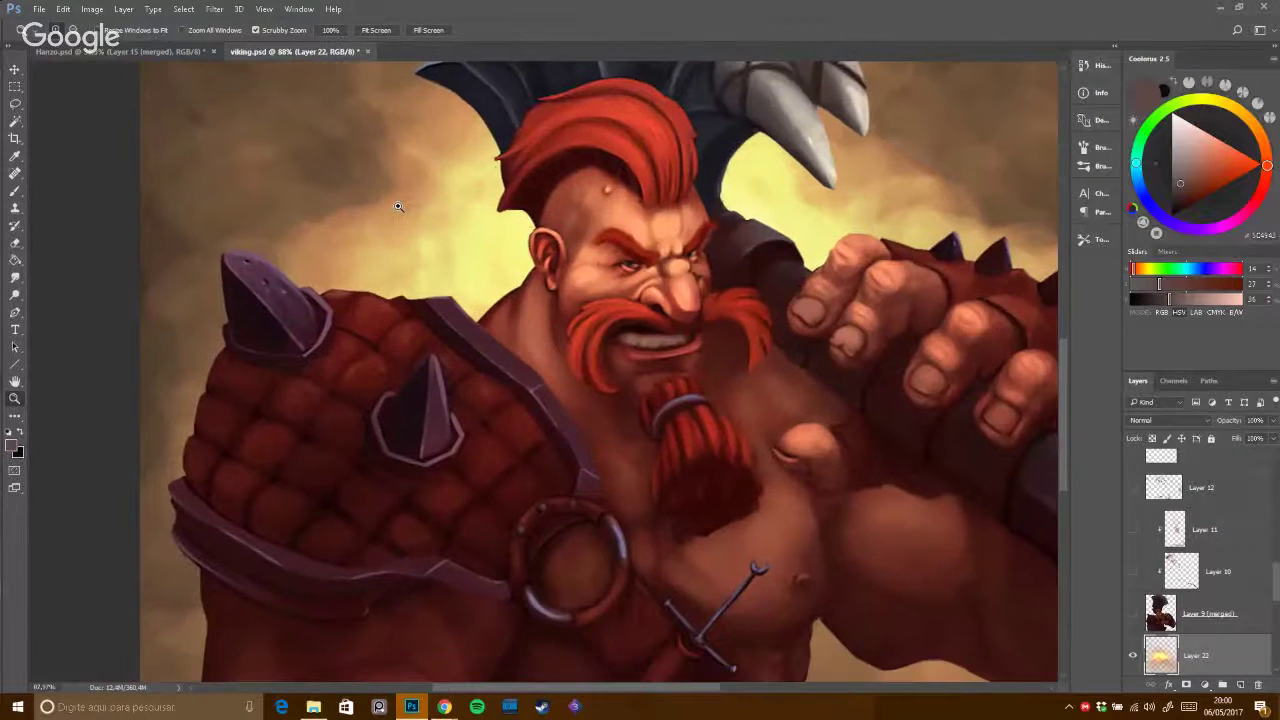
Hide the viking painting's upper layers, Layer 22 and Layer 13 to expose the early colour stage on Layer 9.
scroll(1272, 583, up, 10)
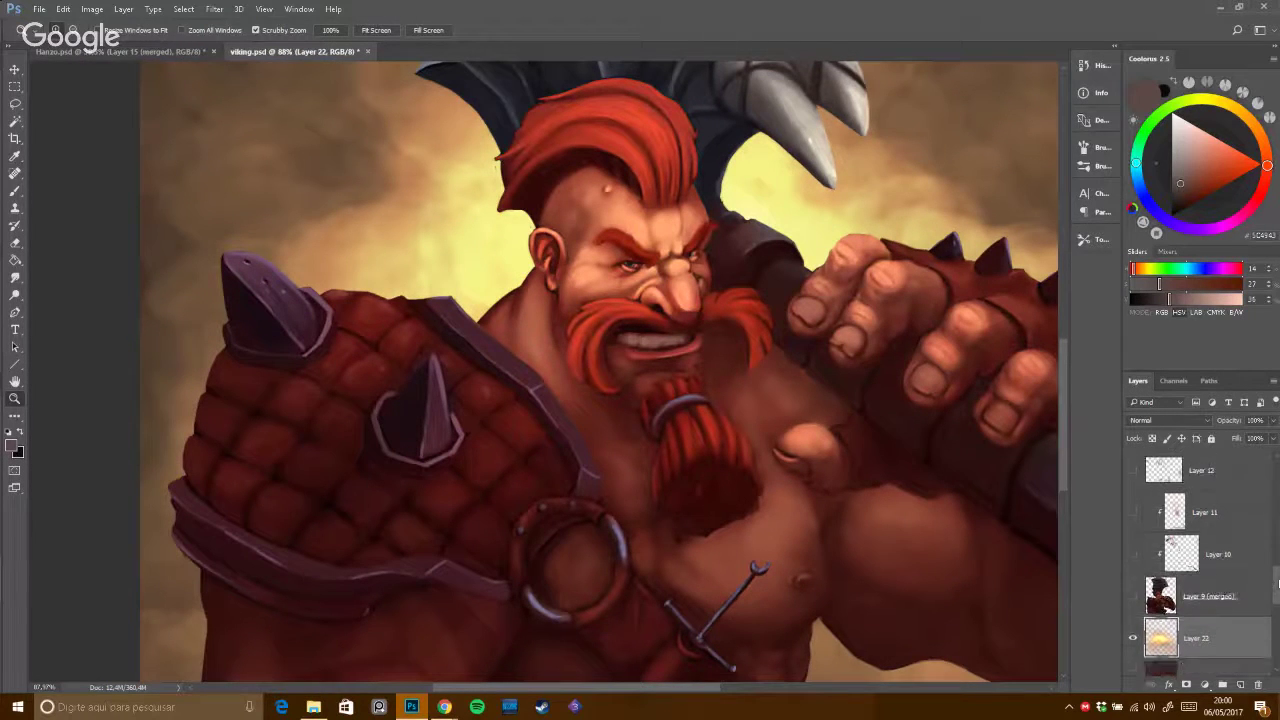
drag(1133, 458, 1134, 672)
drag(1276, 490, 1273, 616)
click(1133, 529)
click(1138, 575)
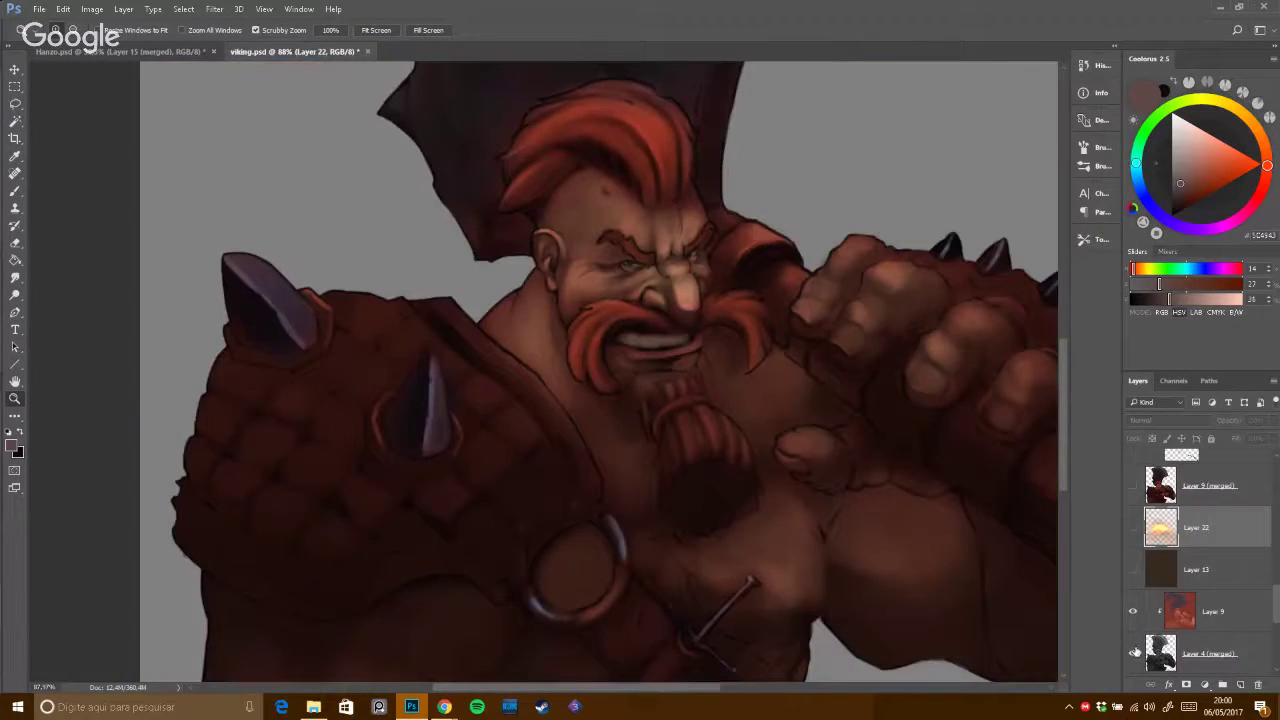
click(1134, 654)
click(1133, 655)
Examine the viking's early-stage face colouring up close and compare it with the archer's face in Hanzo.psd.
drag(798, 322, 761, 315)
scroll(760, 315, up, 5)
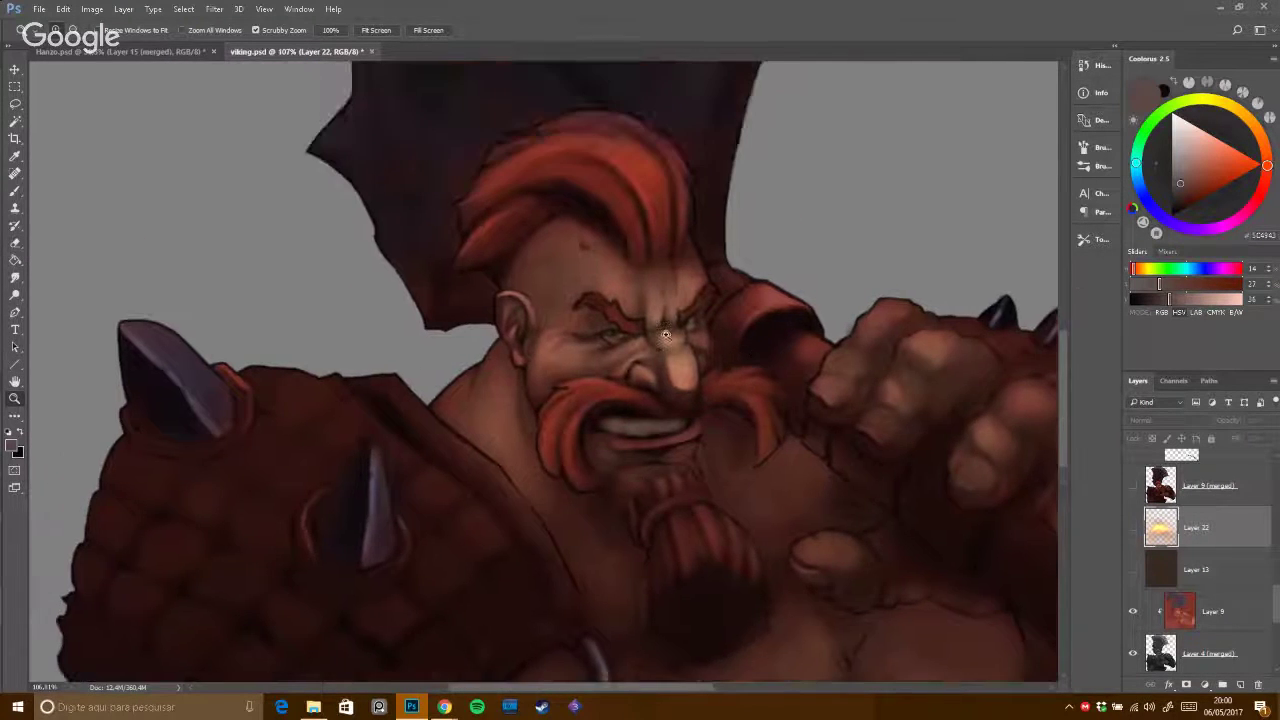
scroll(697, 322, up, 6)
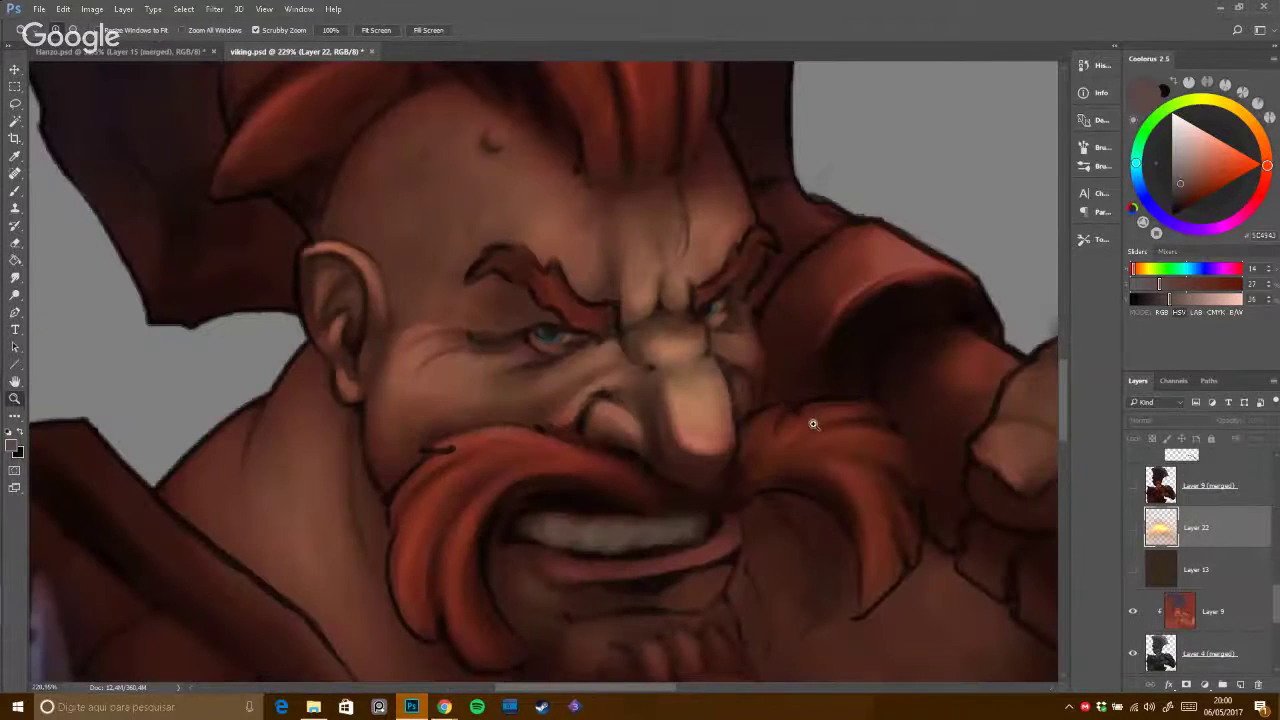
scroll(172, 62, up, 2)
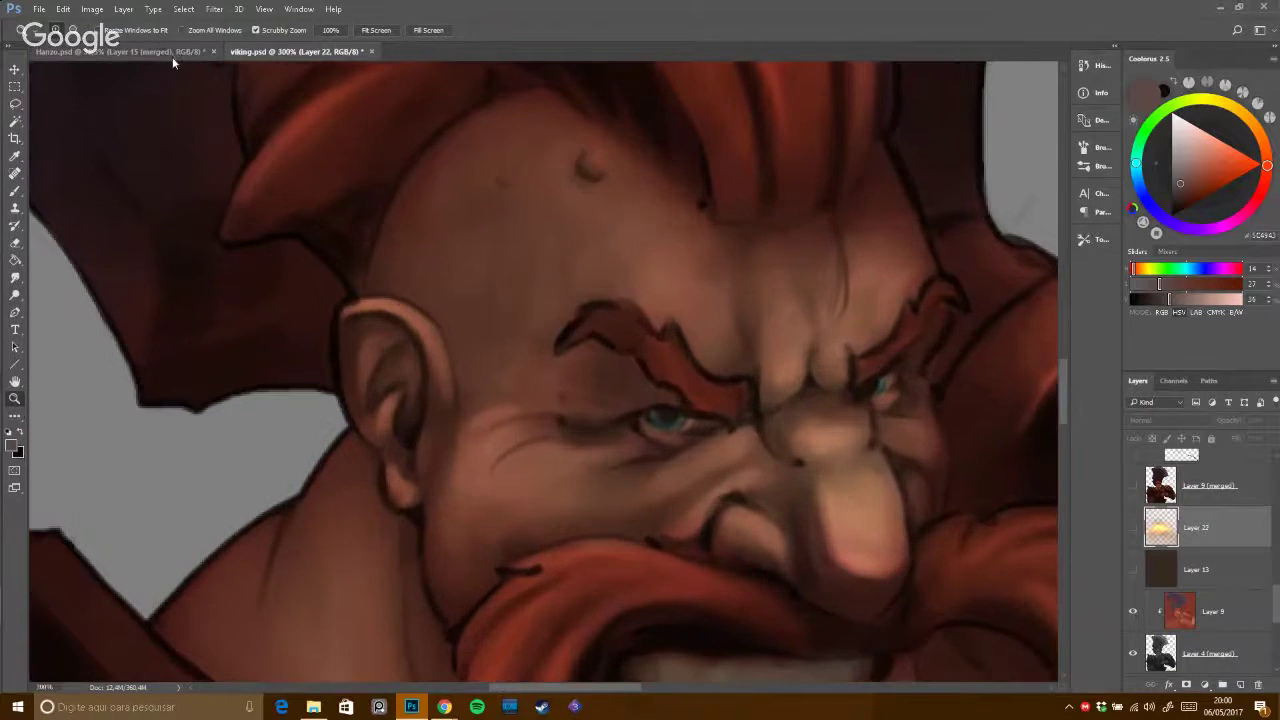
click(170, 55)
scroll(557, 306, up, 4)
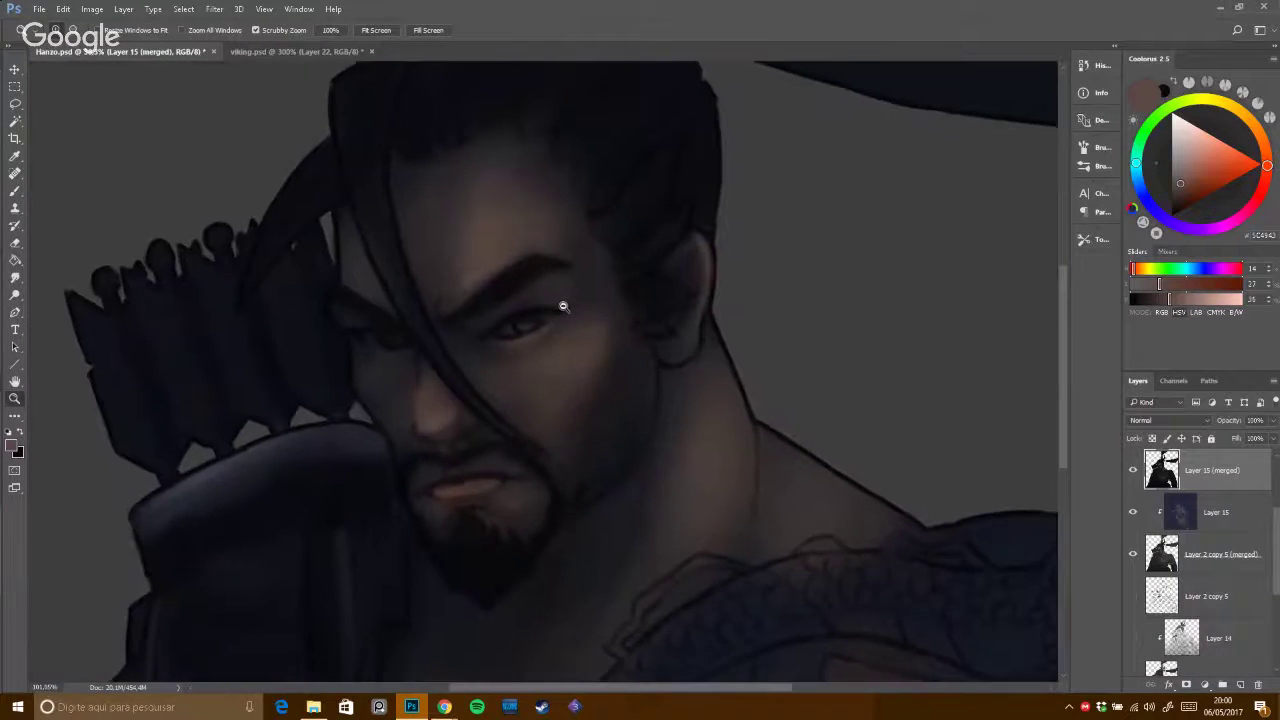
scroll(540, 308, down, 3)
scroll(517, 315, up, 2)
click(296, 51)
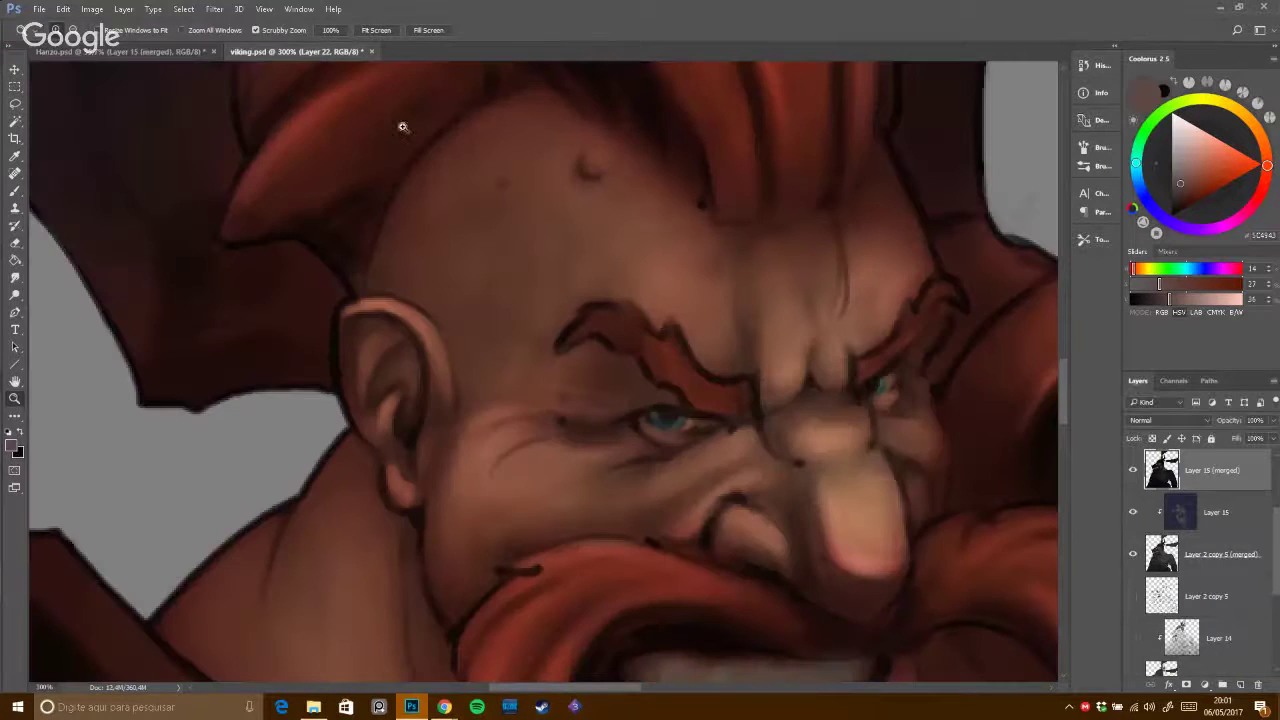
scroll(710, 315, down, 2)
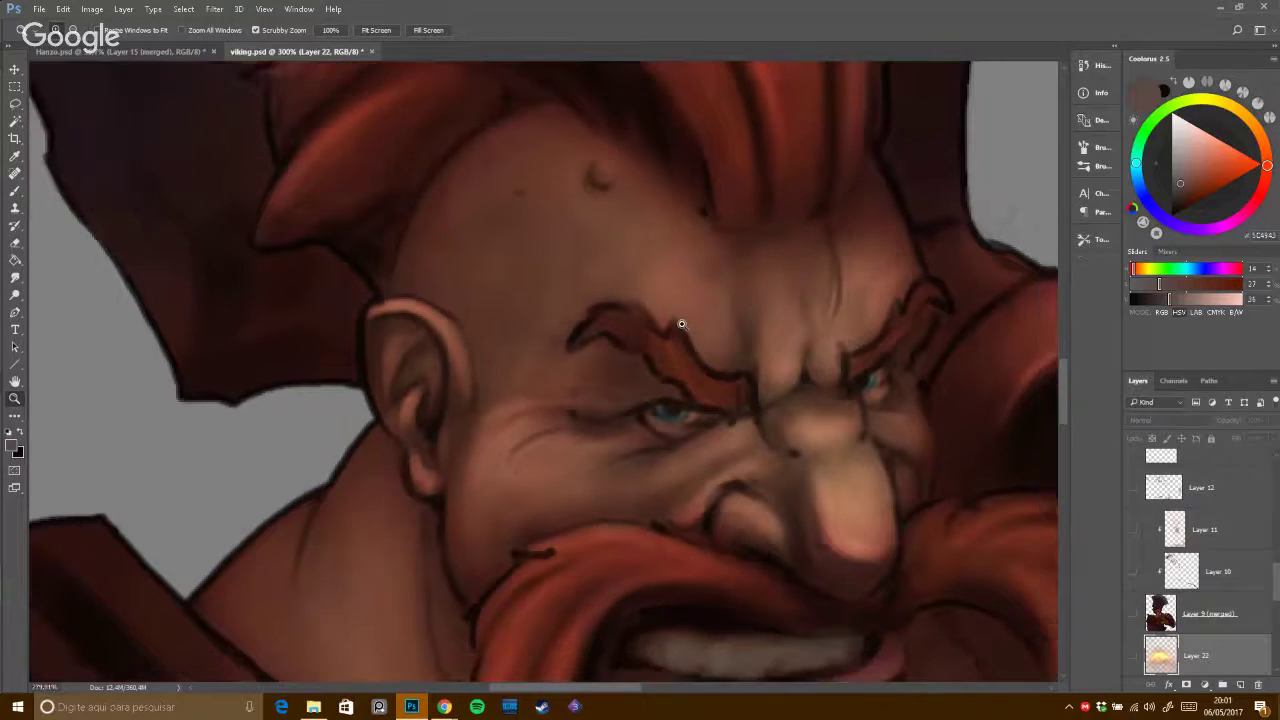
drag(668, 336, 682, 338)
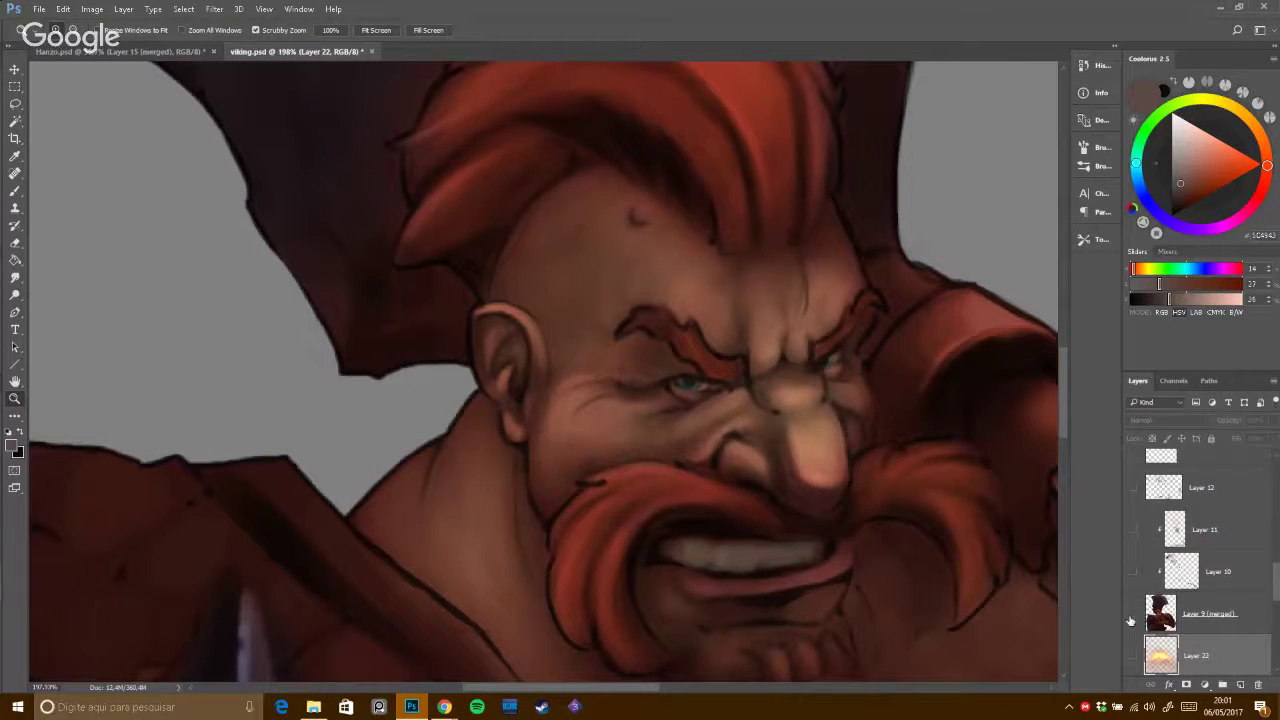
Switch Layer 20 (merged) on, off and on again to compare the viking's finished rendering with the early stage.
drag(1275, 585, 1275, 470)
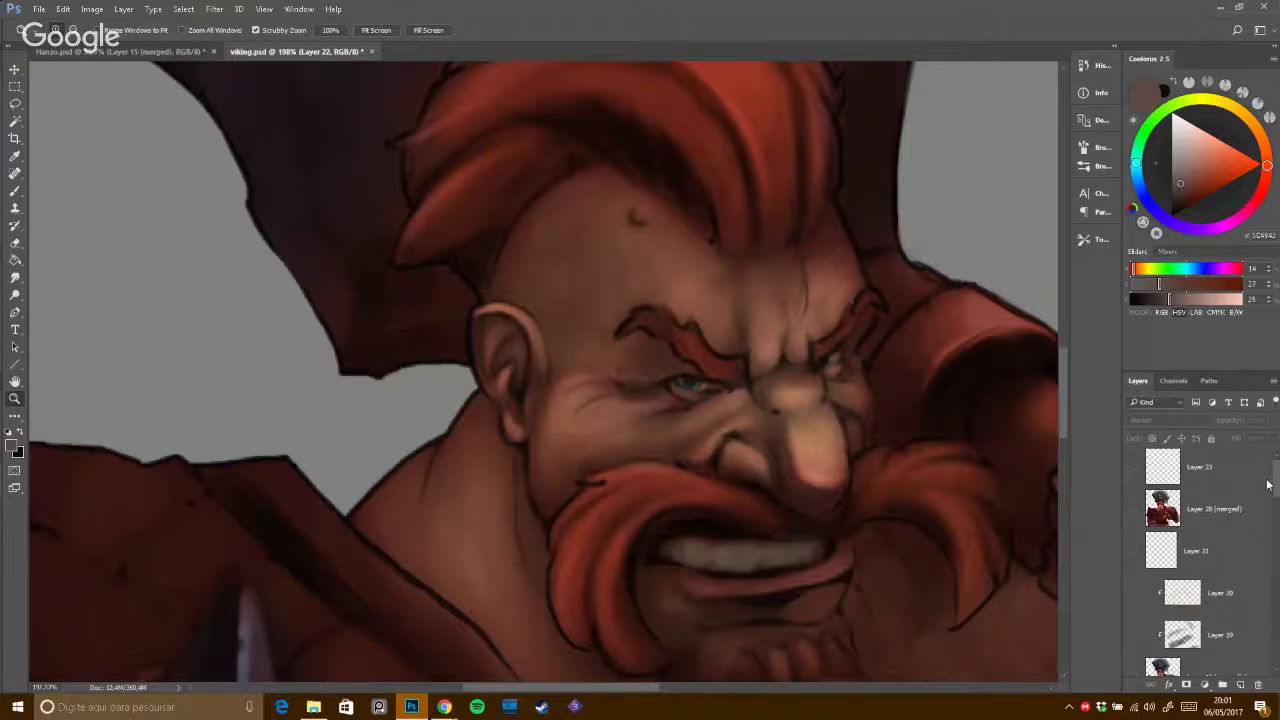
click(1131, 512)
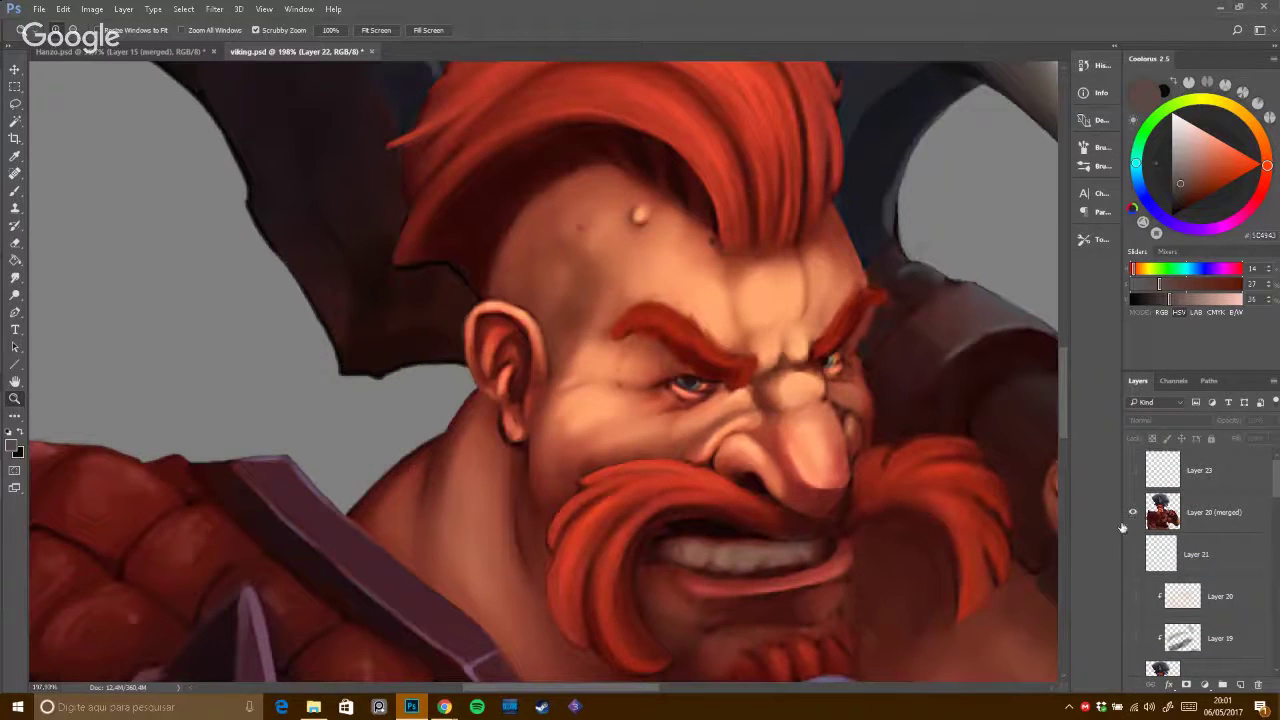
scroll(865, 412, up, 2)
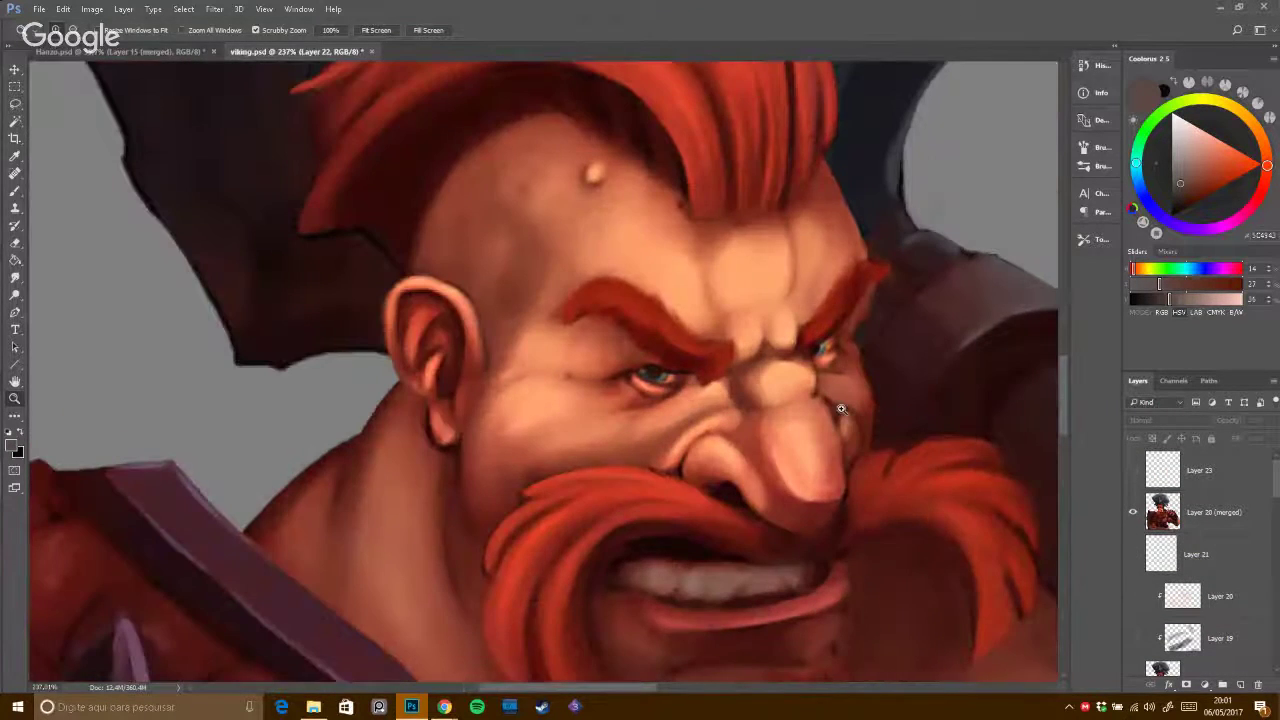
scroll(841, 408, down, 1)
click(1131, 512)
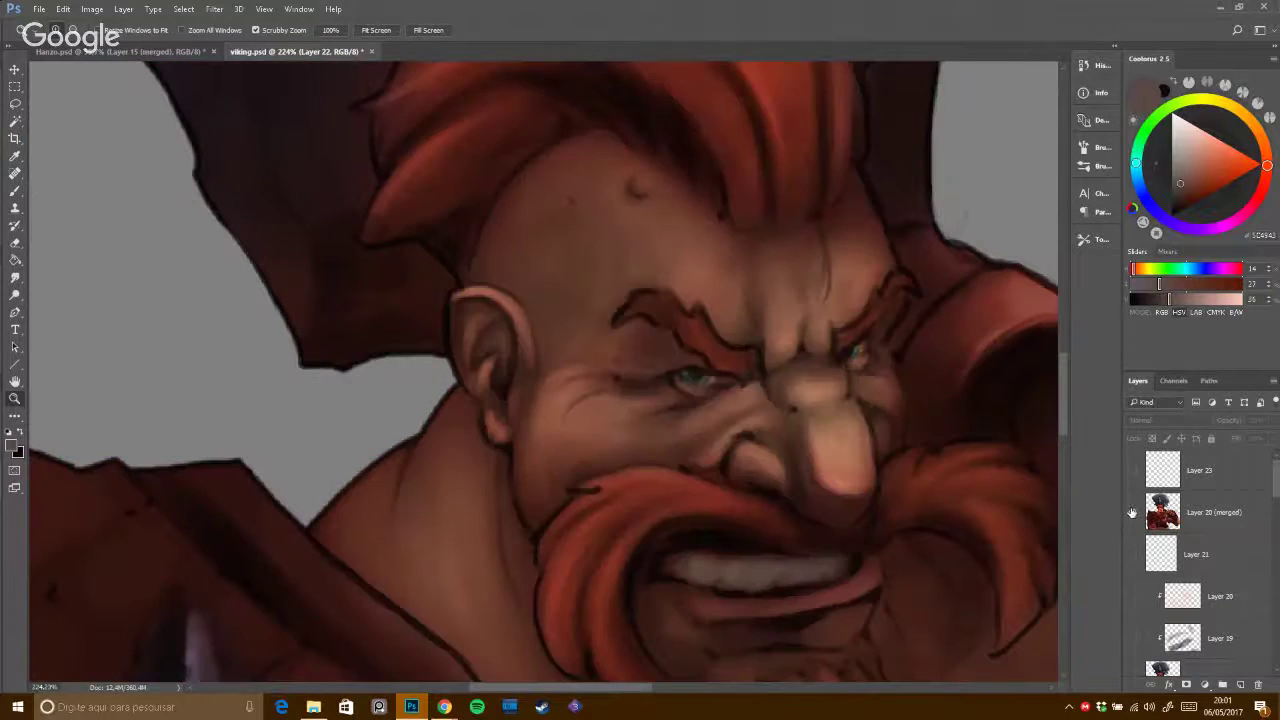
click(1131, 512)
scroll(969, 473, up, 4)
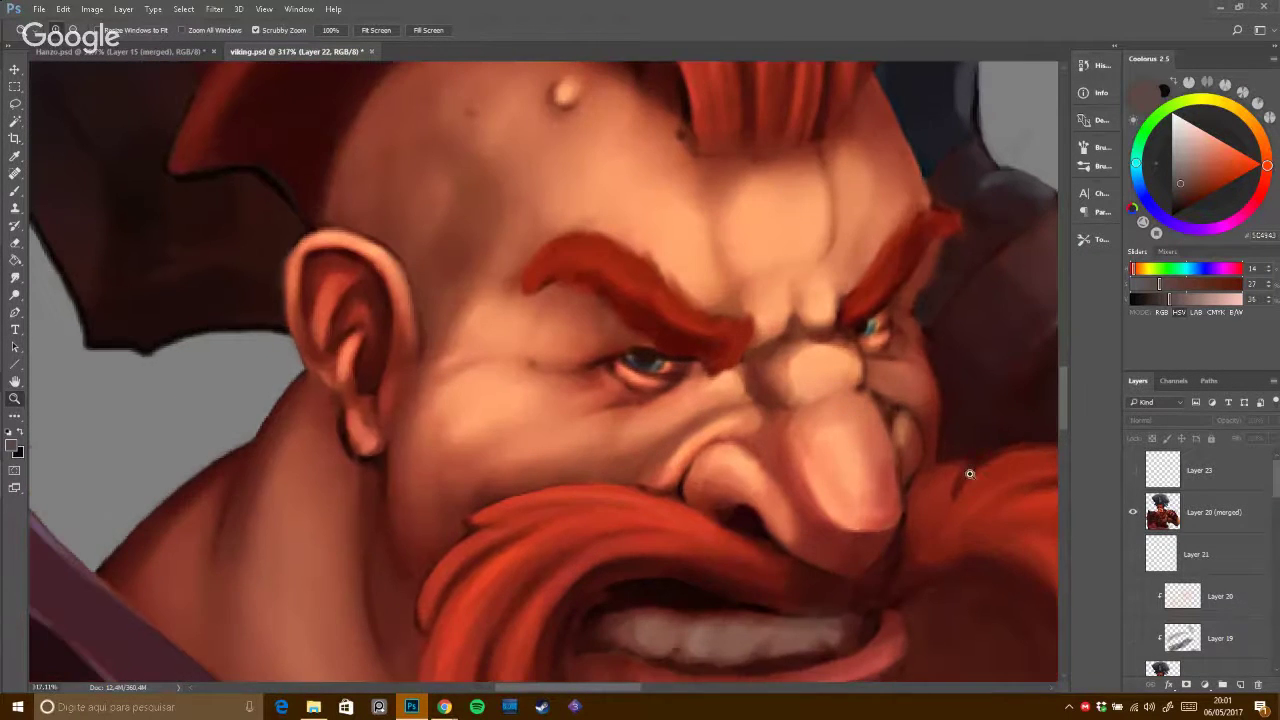
drag(969, 473, 680, 455)
drag(977, 508, 759, 340)
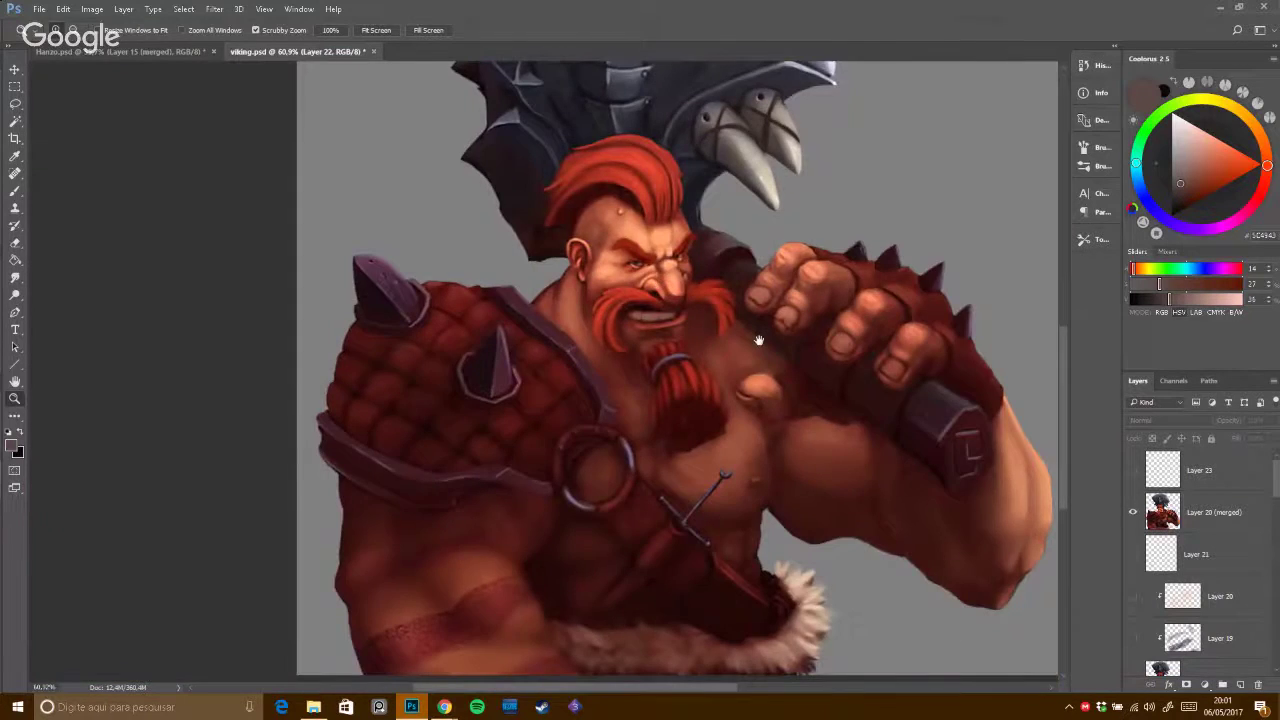
scroll(759, 341, down, 2)
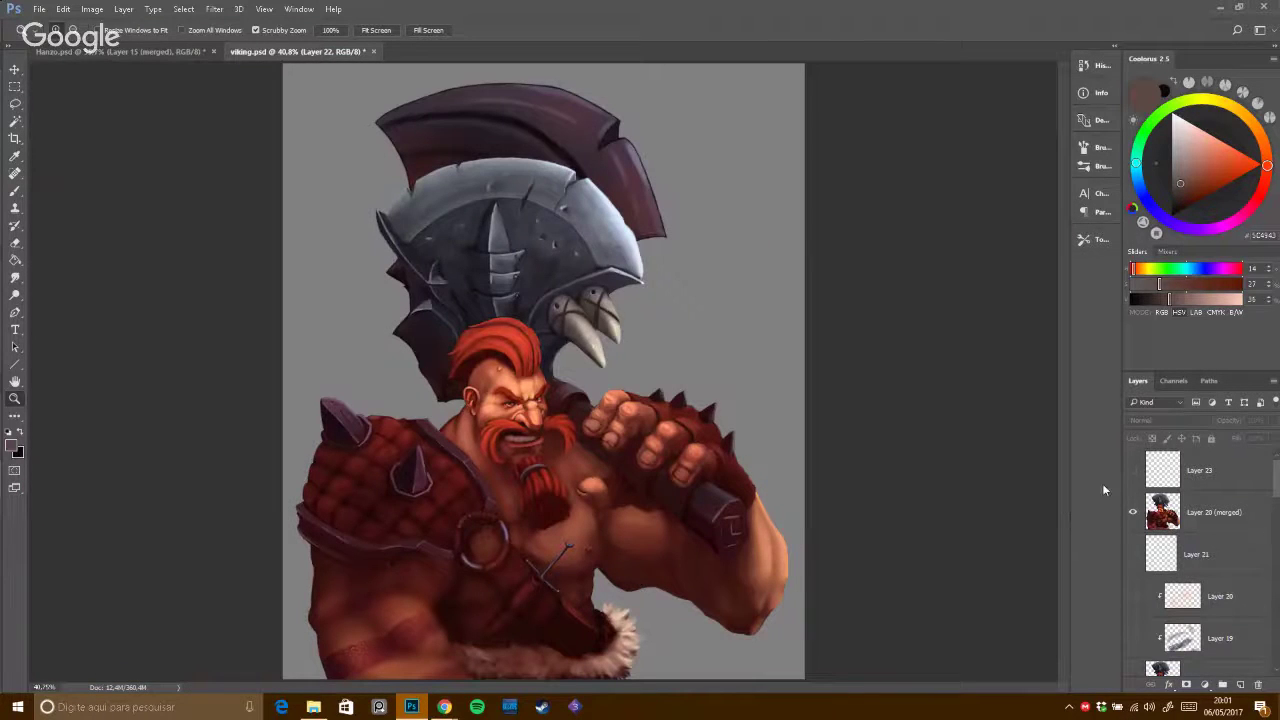
Compare the archer's overall colouring in Hanzo.psd with the finished viking figure.
click(149, 51)
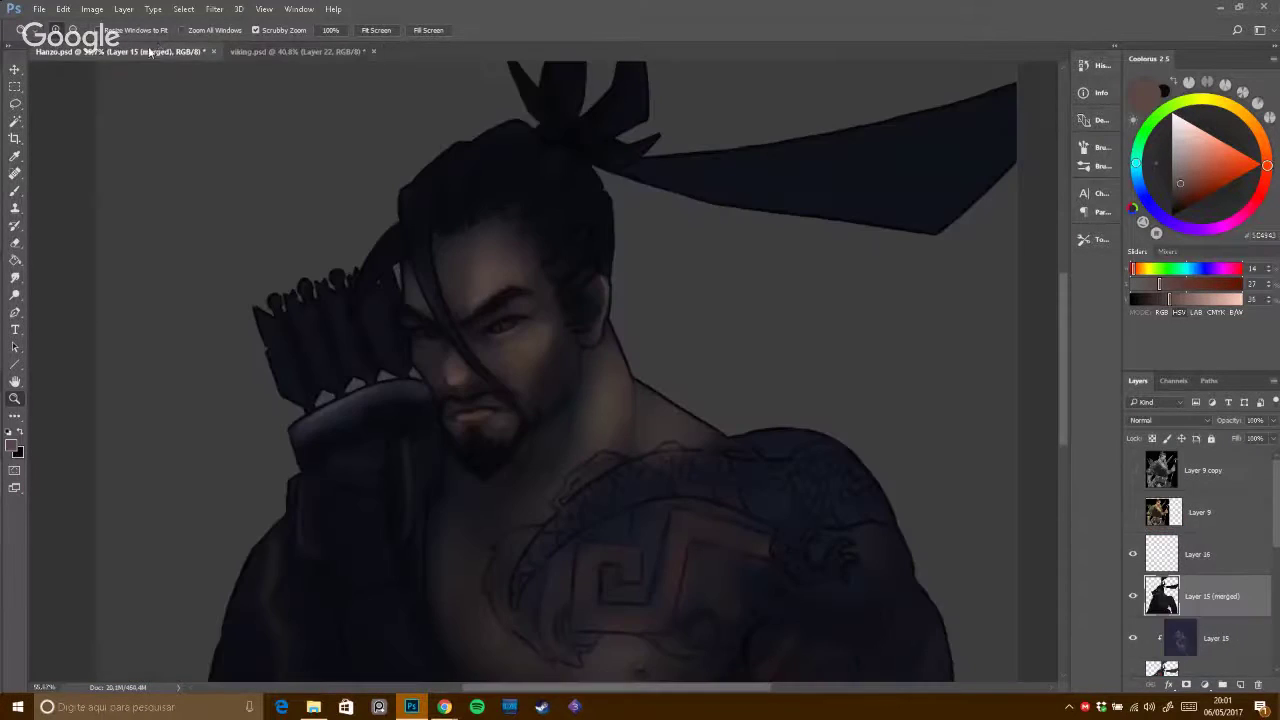
click(290, 51)
click(160, 51)
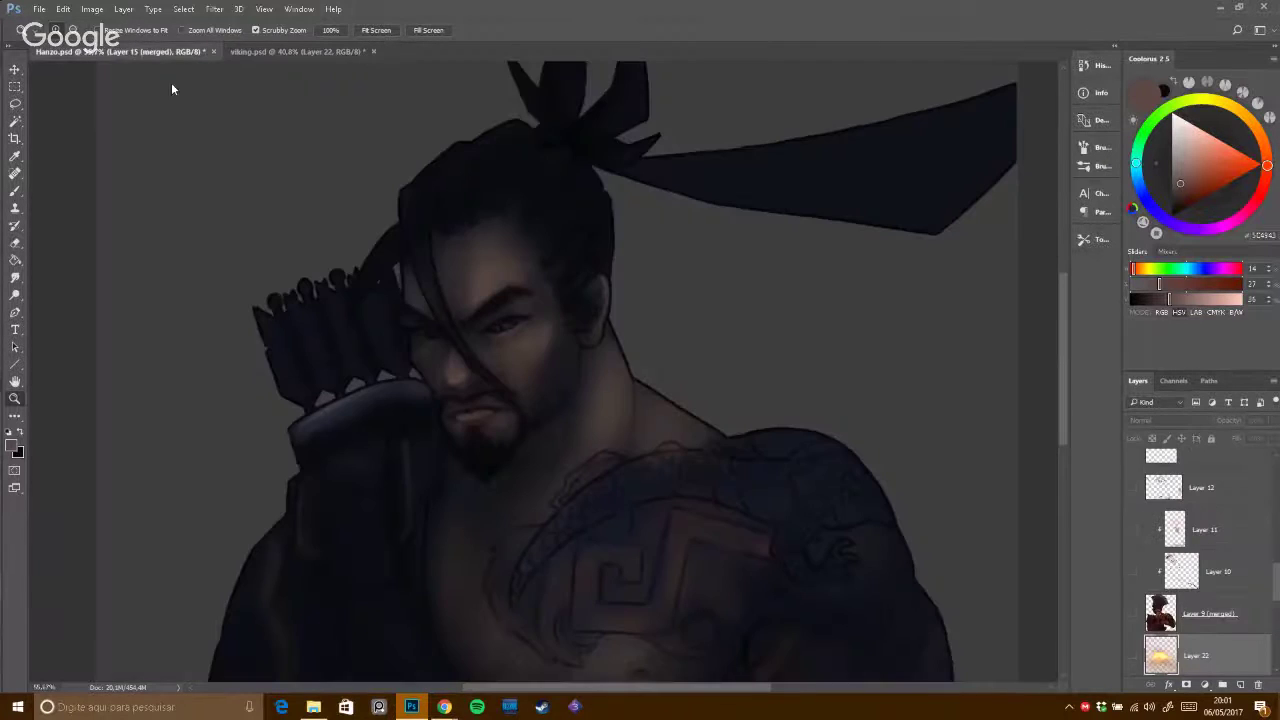
drag(584, 391, 574, 334)
drag(705, 308, 650, 315)
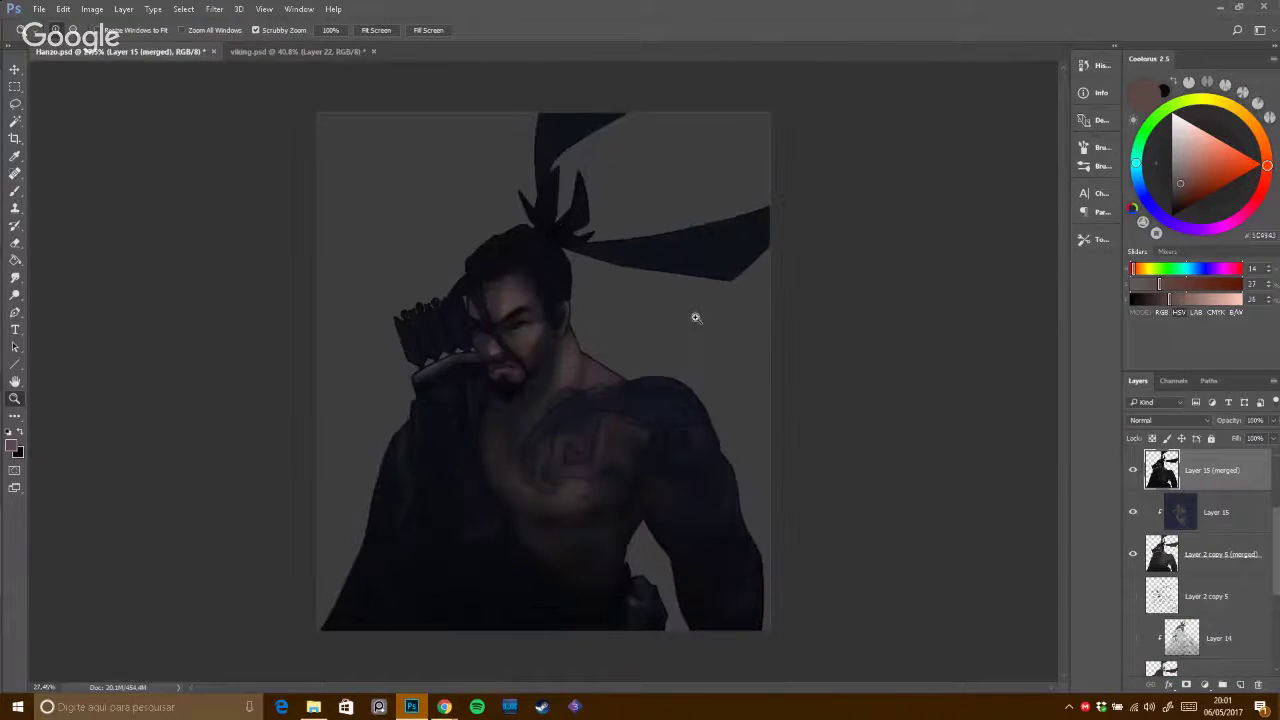
scroll(528, 326, up, 2)
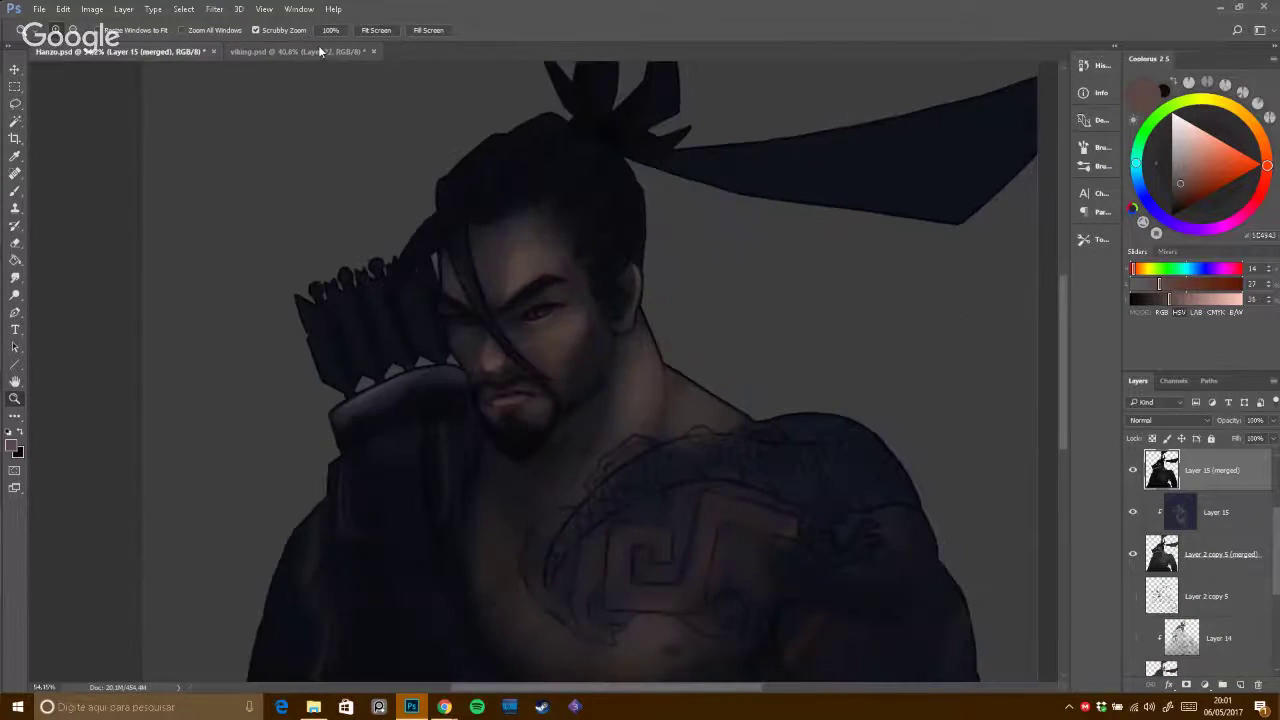
Review the viking painting's layer stack to examine how its merged and clipped layers are built up.
click(295, 51)
mouse_move(1273, 580)
mouse_down()
mouse_move(1277, 600)
mouse_move(1278, 585)
mouse_up()
scroll(1276, 580, up, 1)
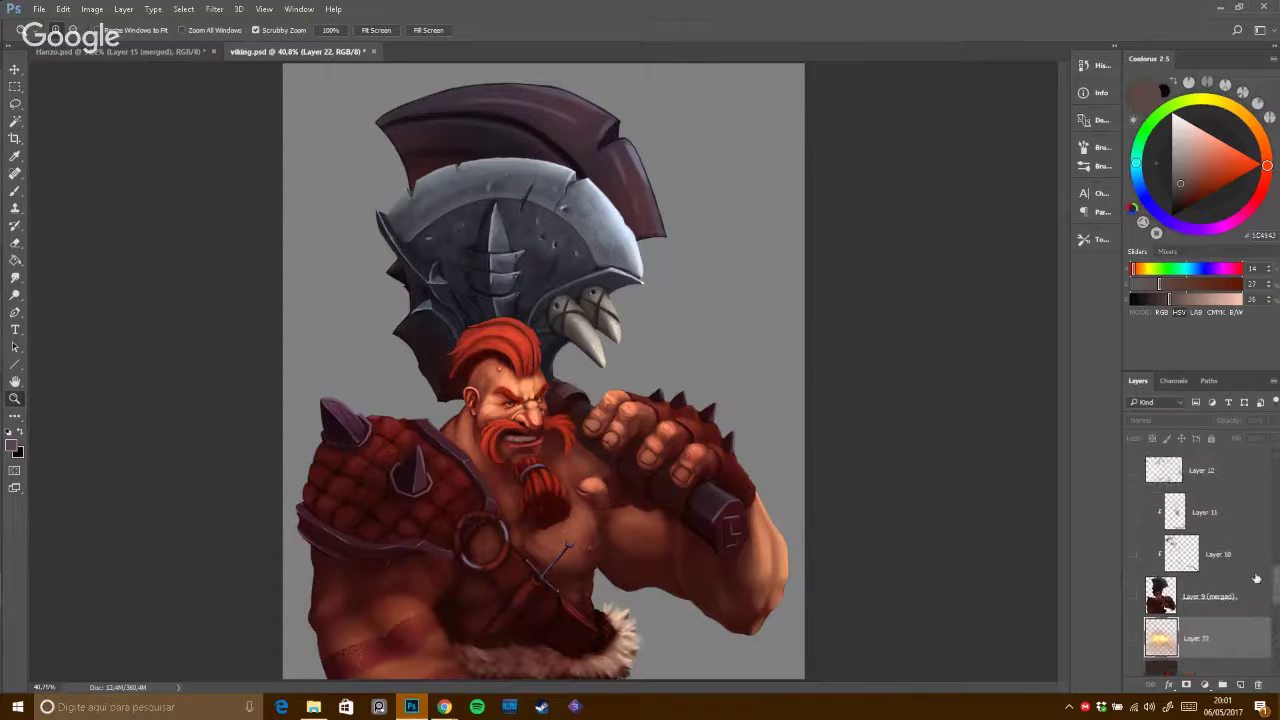
scroll(1270, 585, up, 5)
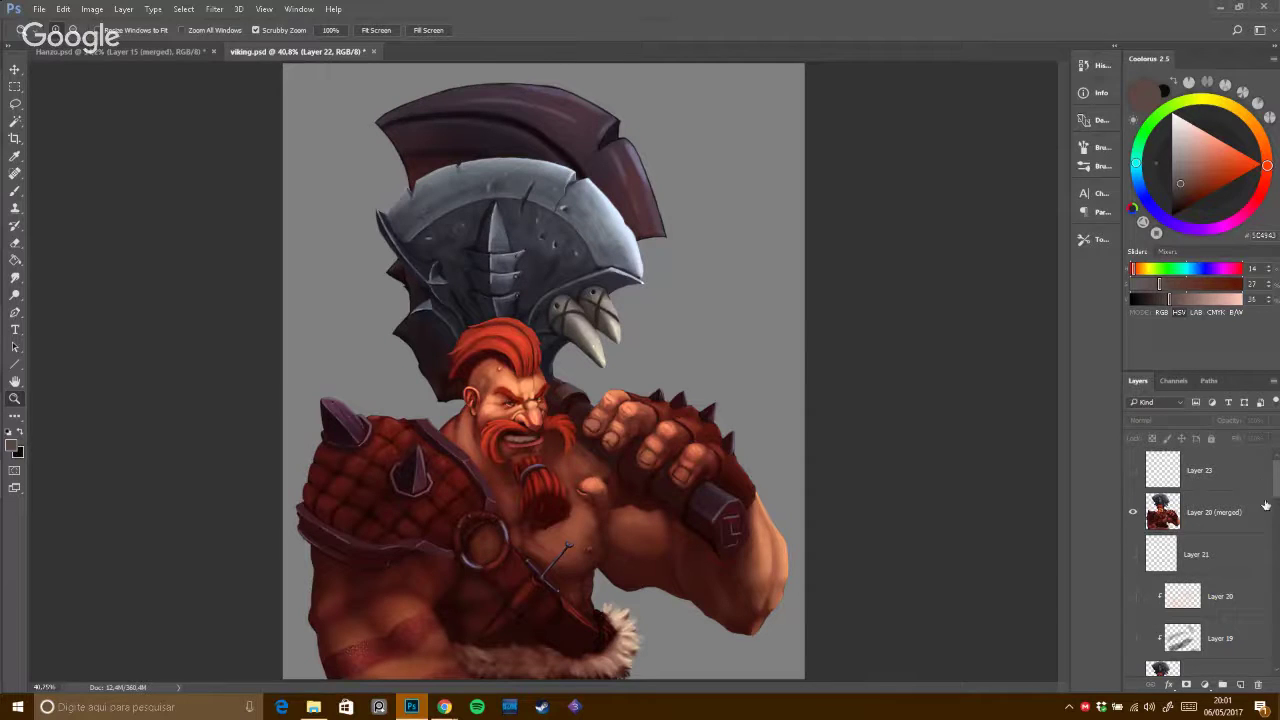
drag(1276, 488, 1278, 623)
scroll(1221, 486, up, 10)
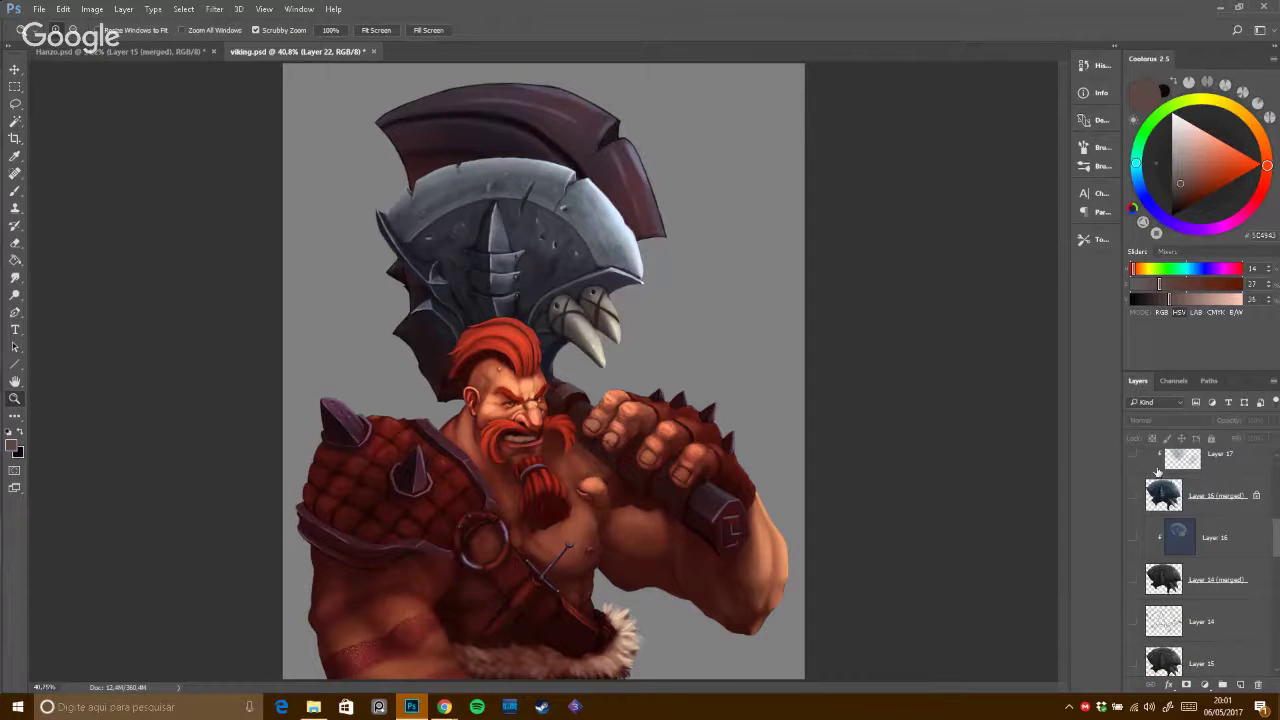
drag(1277, 540, 1273, 472)
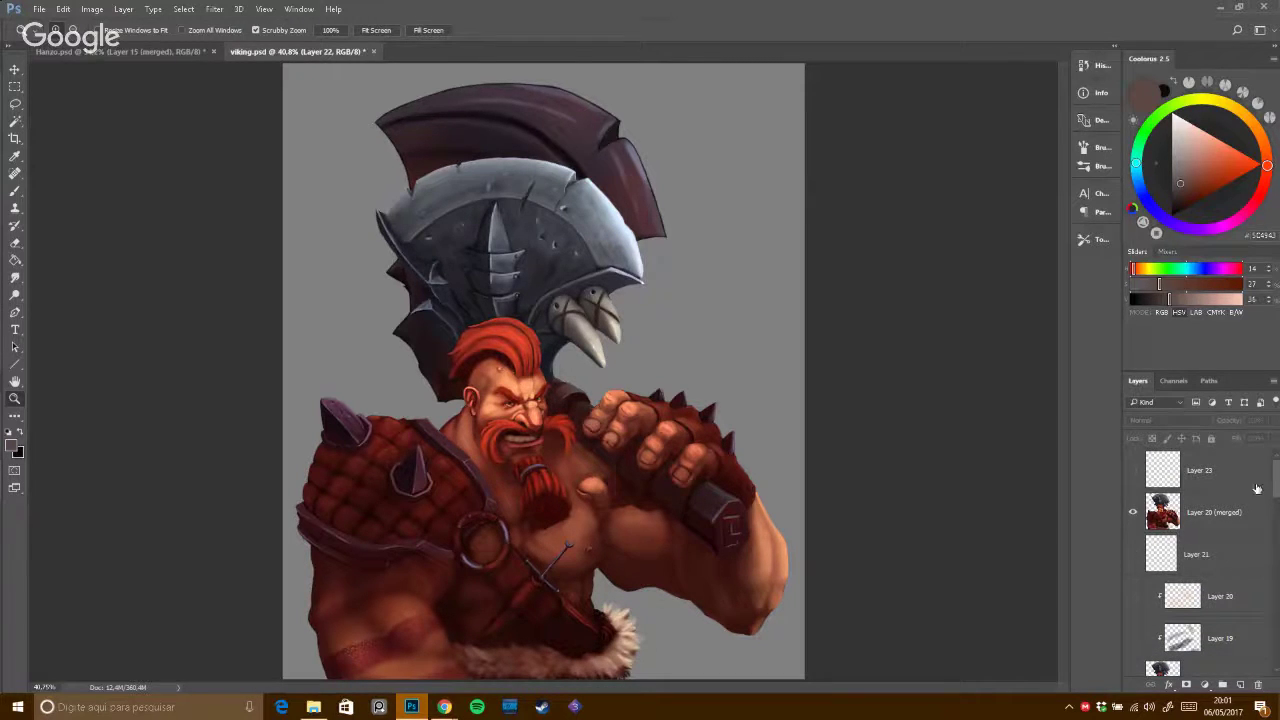
scroll(1276, 487, down, 1)
mouse_move(1276, 487)
mouse_down()
mouse_move(1276, 508)
mouse_move(1276, 474)
mouse_up()
drag(1276, 488, 1278, 617)
Show the dark brown Layer 13 and the glowing Layer 22 behind the viking again.
click(1134, 545)
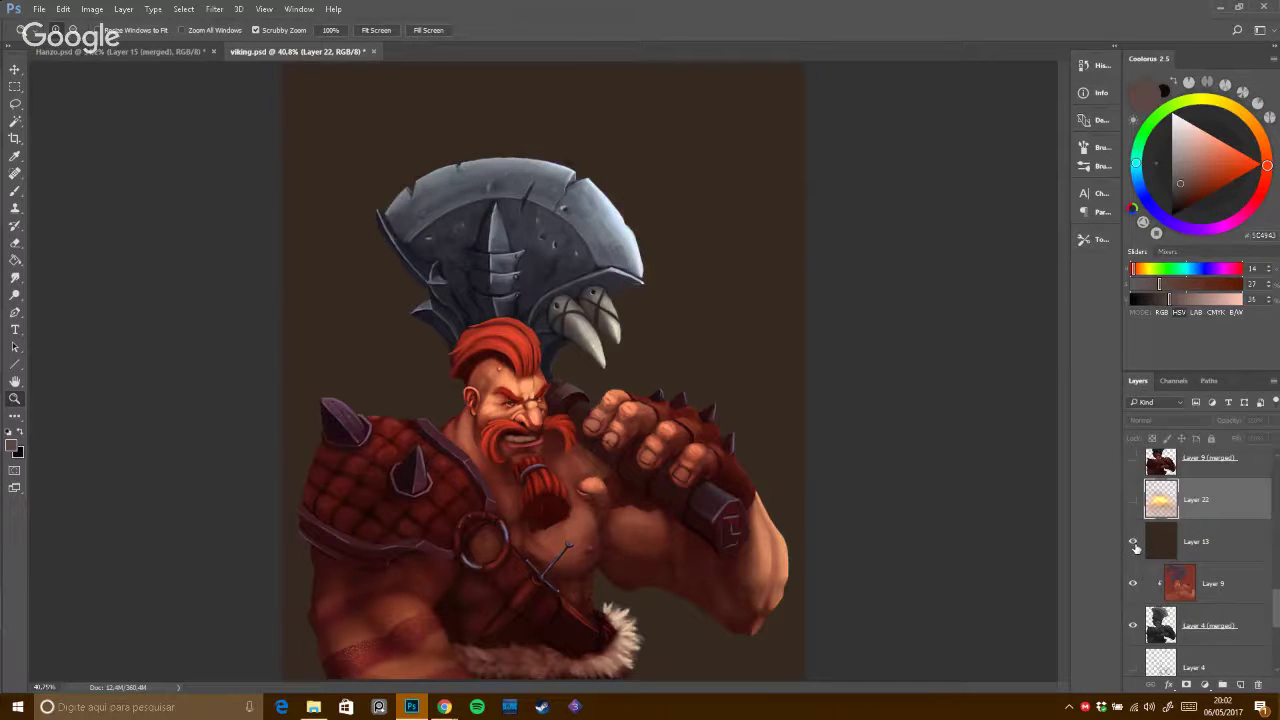
click(1130, 500)
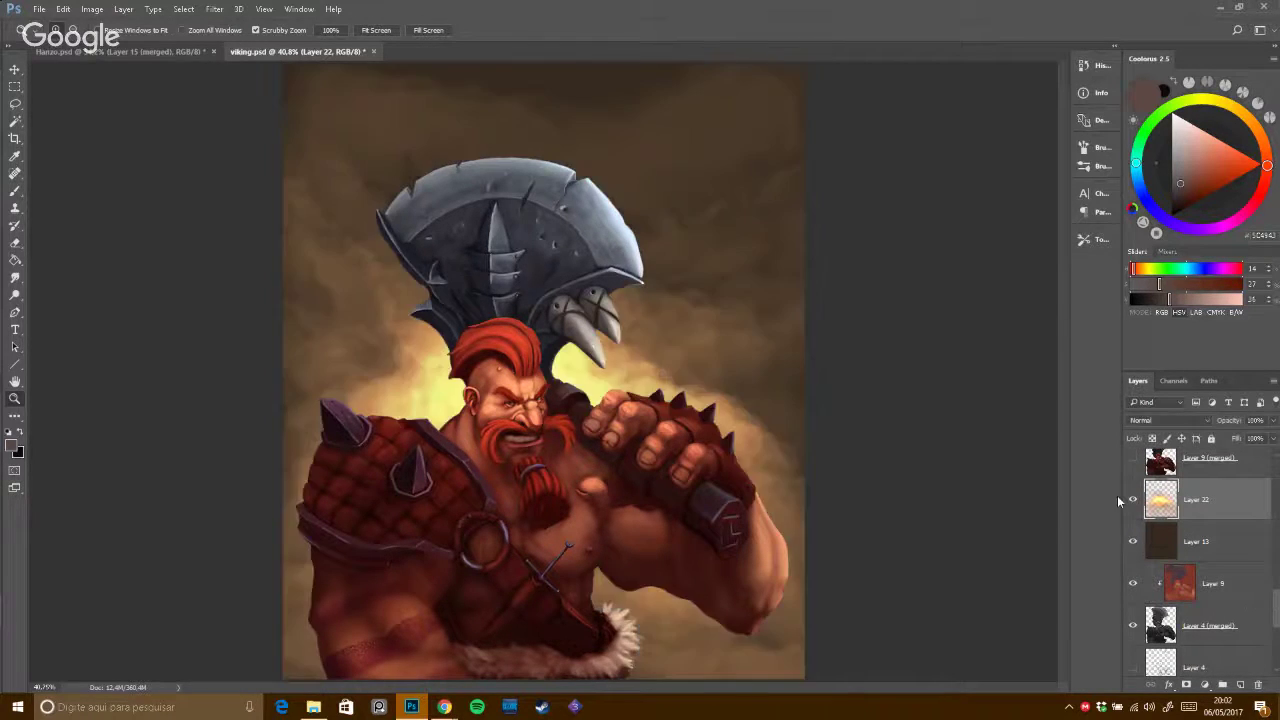
drag(519, 414, 688, 404)
key(v)
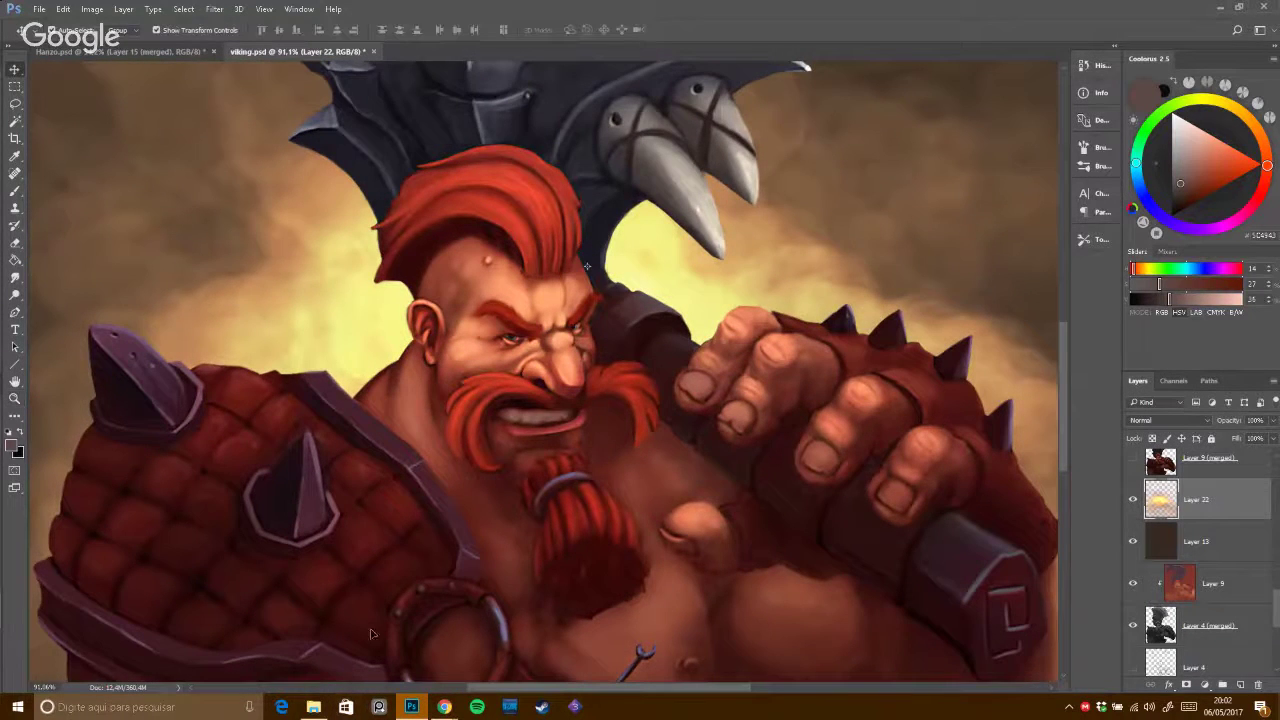
Switch to File Explorer and open the 2016 folder inside Trabalhos.
click(312, 707)
key(alt+Left)
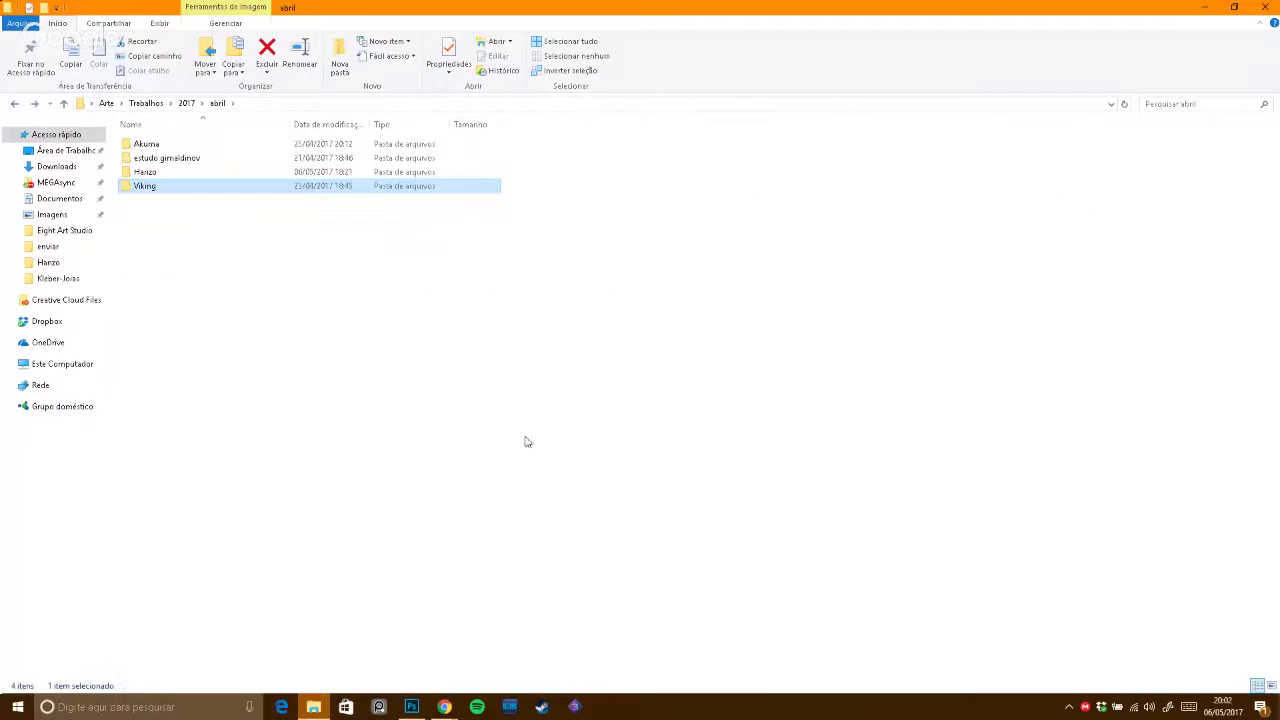
key(BackSpace)
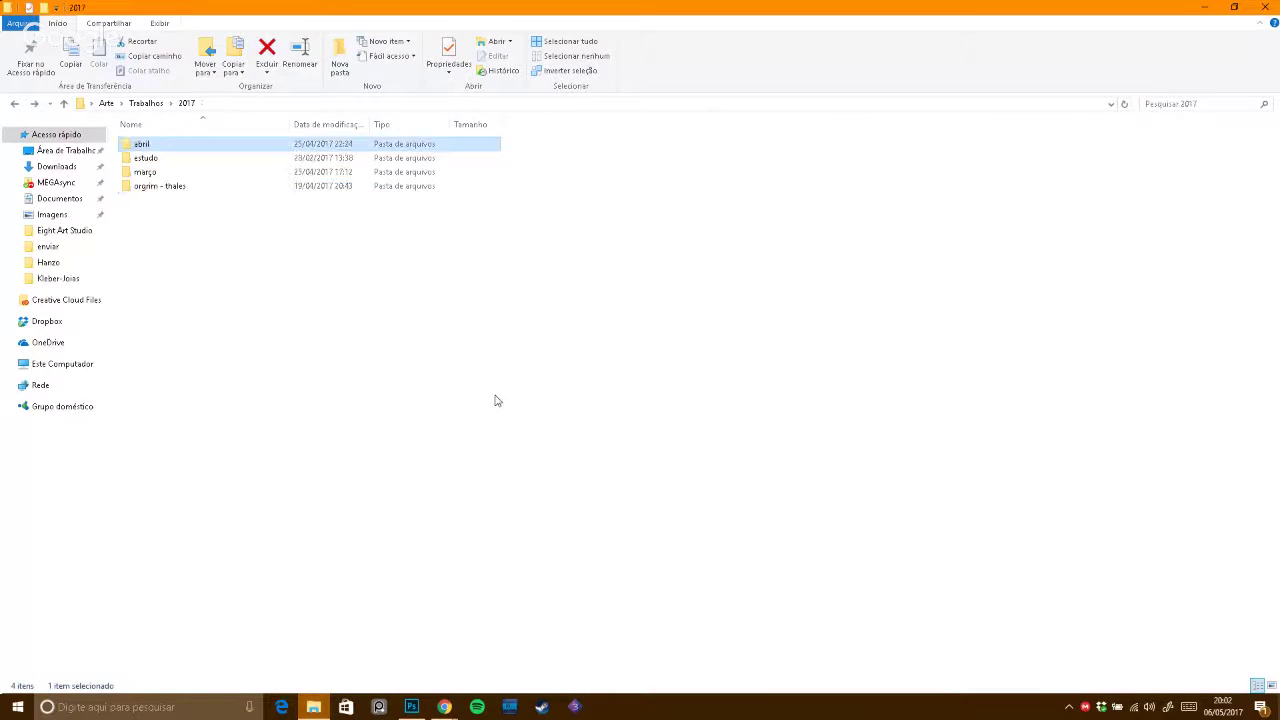
key(BackSpace)
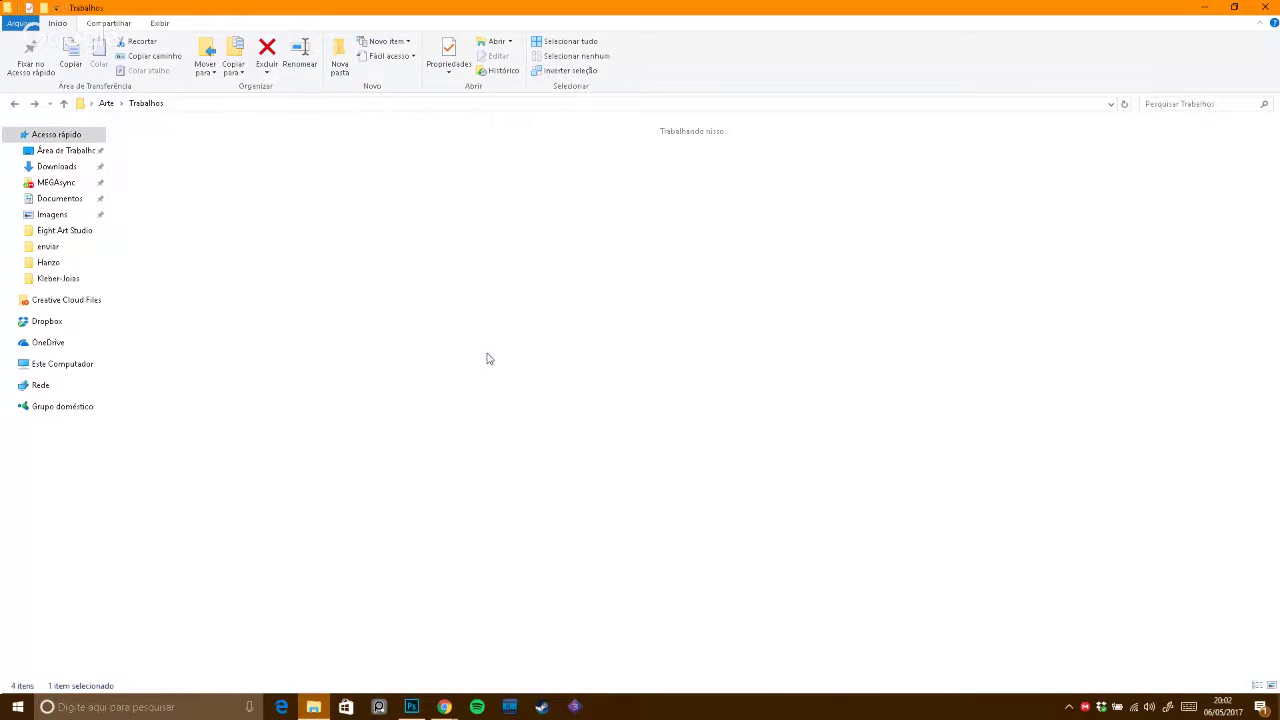
double_click(522, 241)
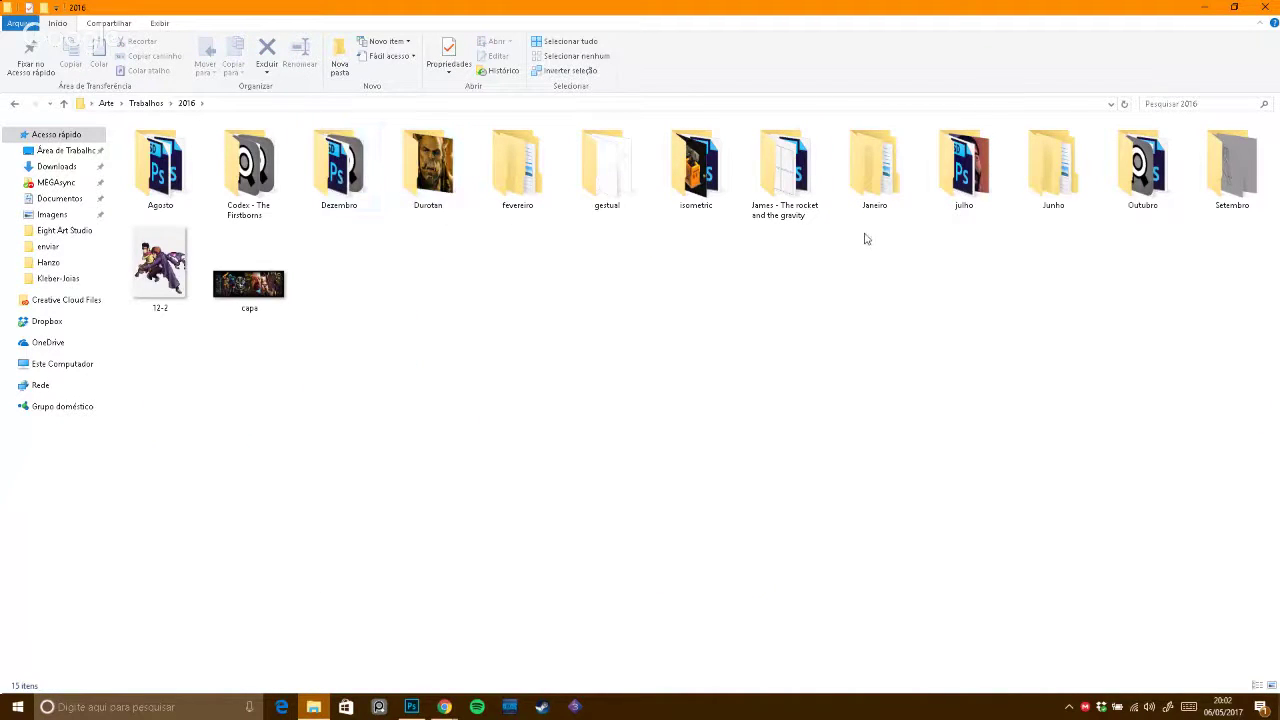
Go through the 2016 subfolders and open the Outubro folder.
click(337, 155)
key(Right)
key(Right)
key(Right)
key(Right)
key(Right)
key(Right)
key(Right)
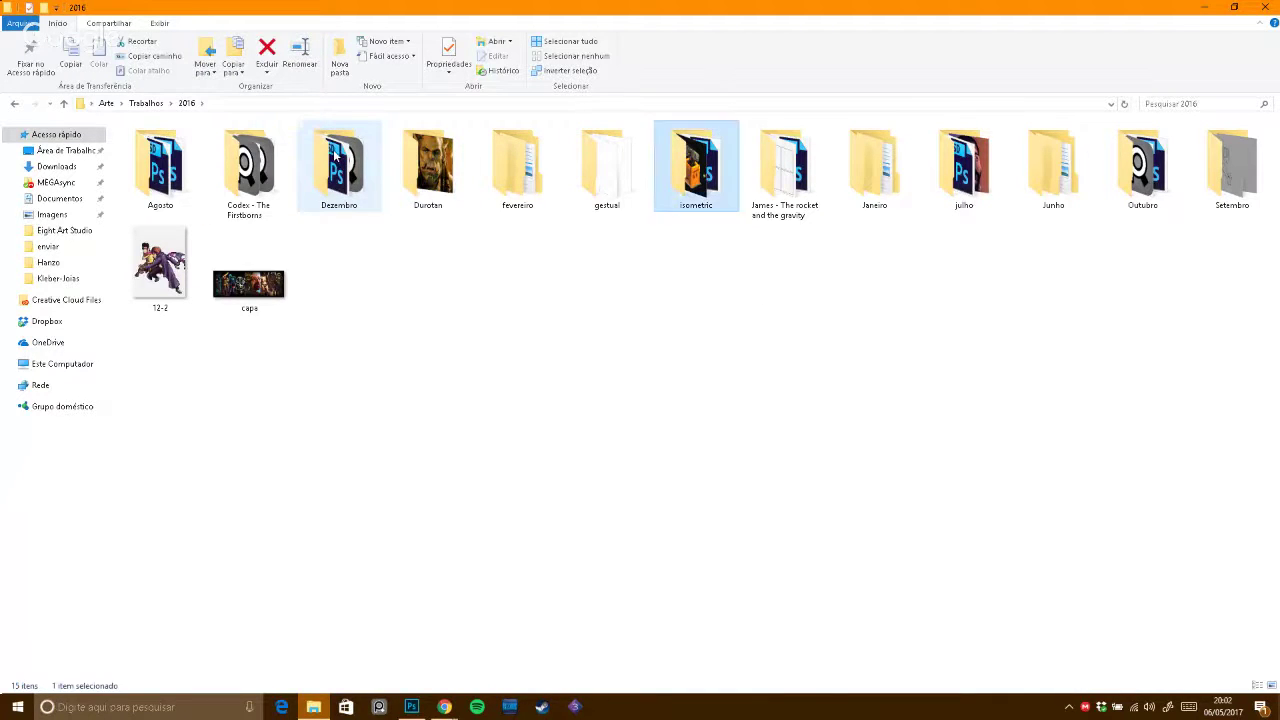
key(Right)
key(Right)
key(Return)
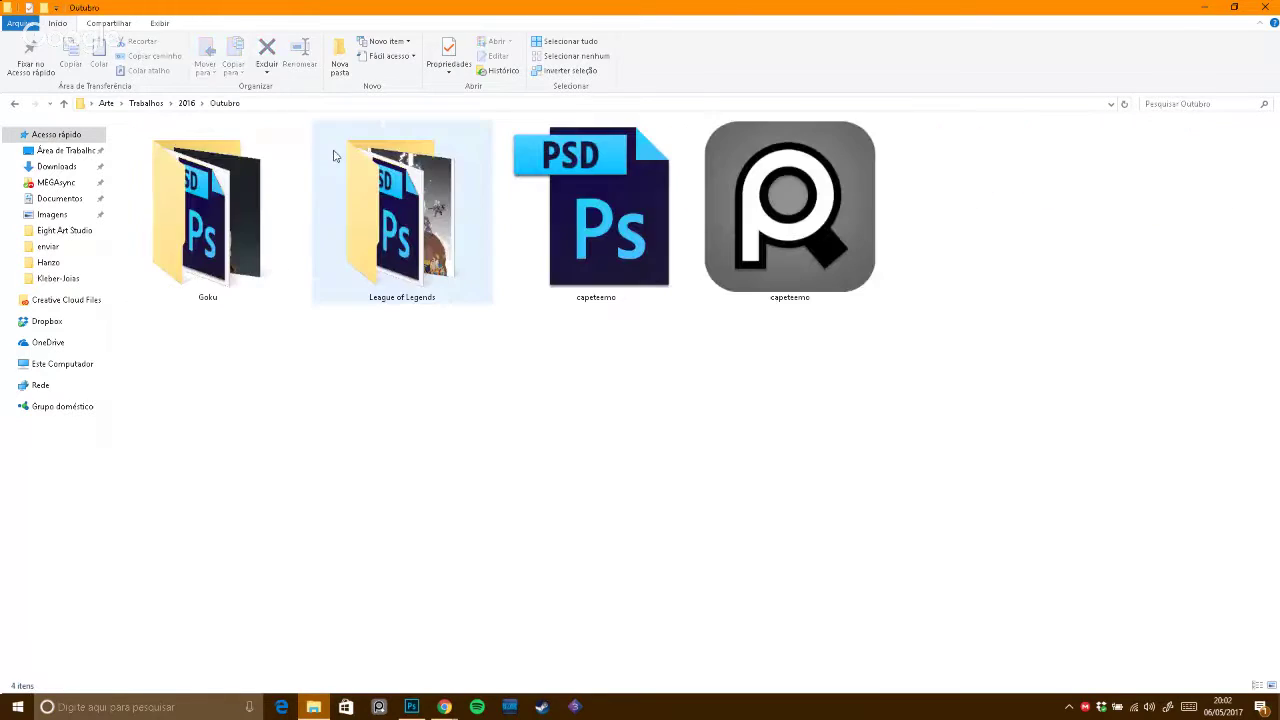
Open LoL_Battle2.psd from the League of Legends folder in Photoshop, keeping its embedded Adobe RGB (1998) profile.
key(Right)
key(Left)
key(Return)
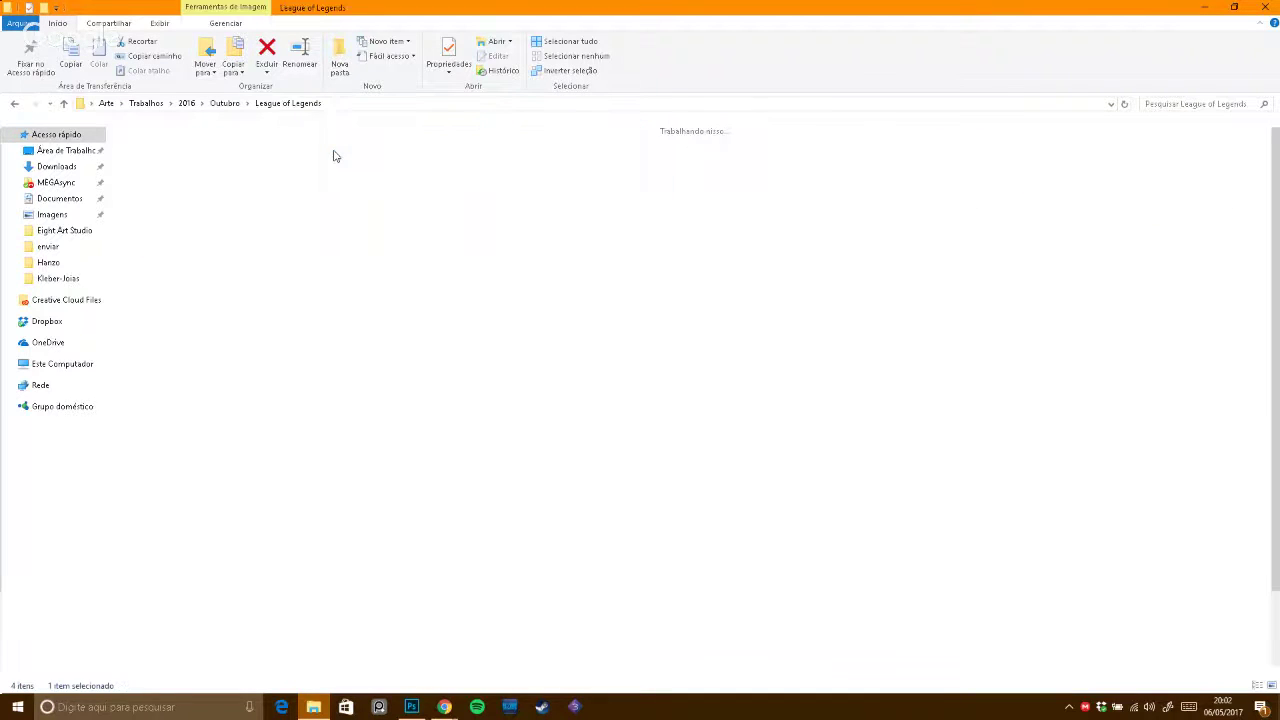
key(Down)
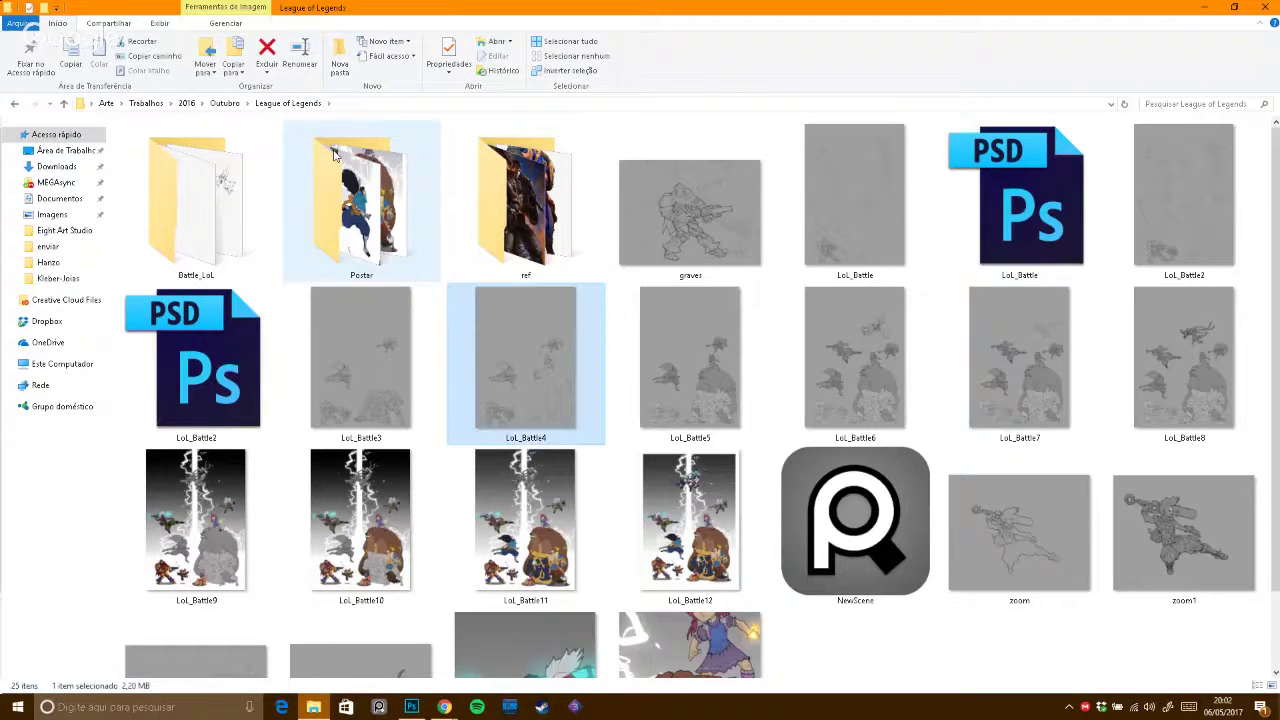
key(Left)
key(Left)
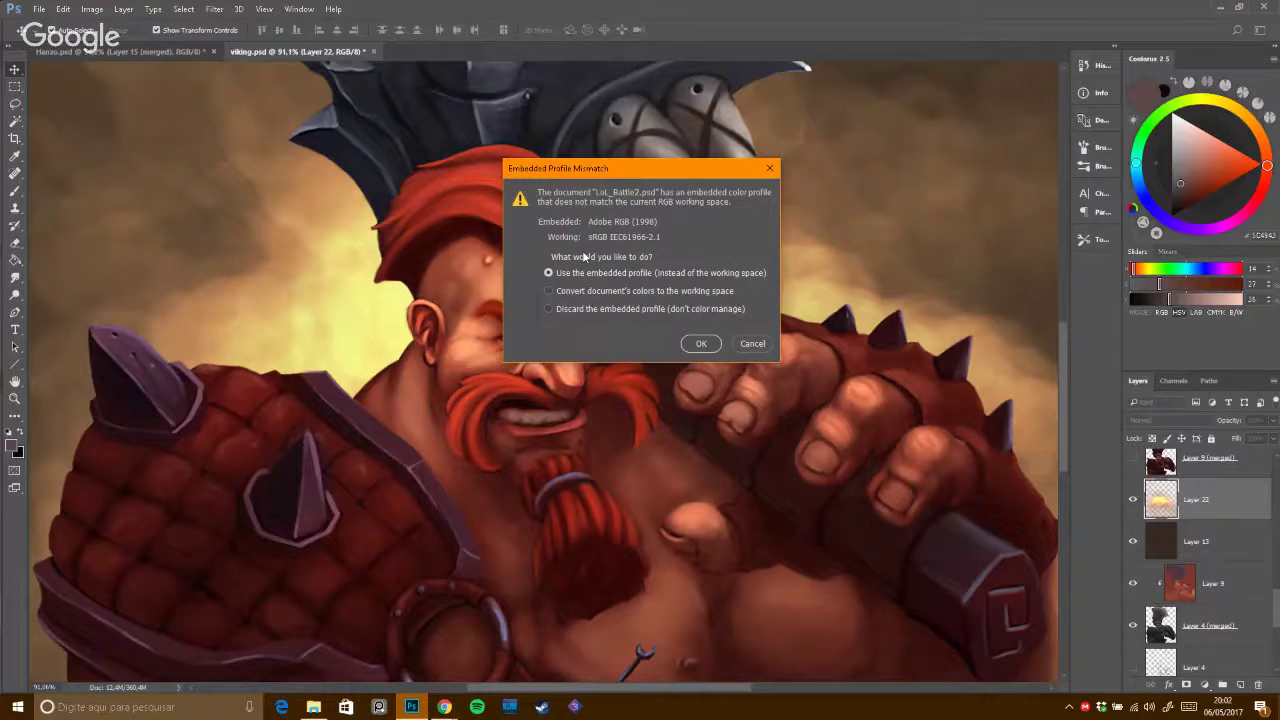
key(Return)
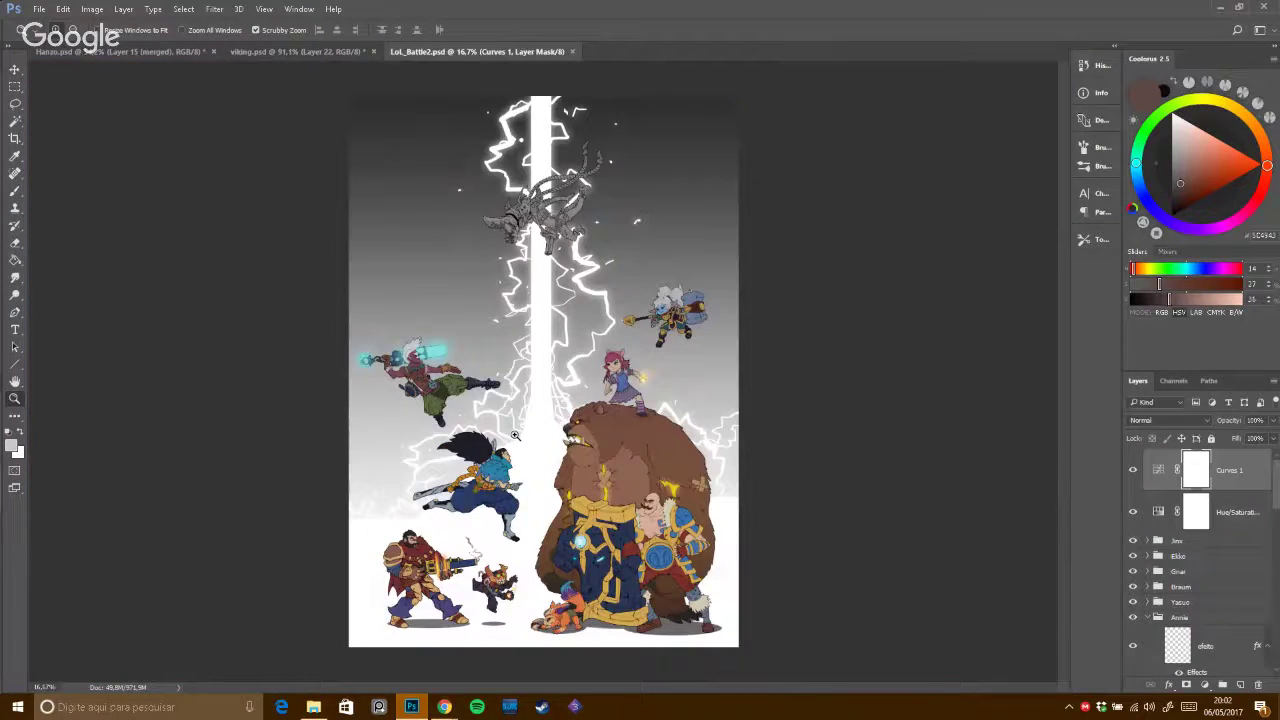
Locate the flying Ekko's group by toggling its visibility off and on, and expand the group.
drag(386, 399, 580, 298)
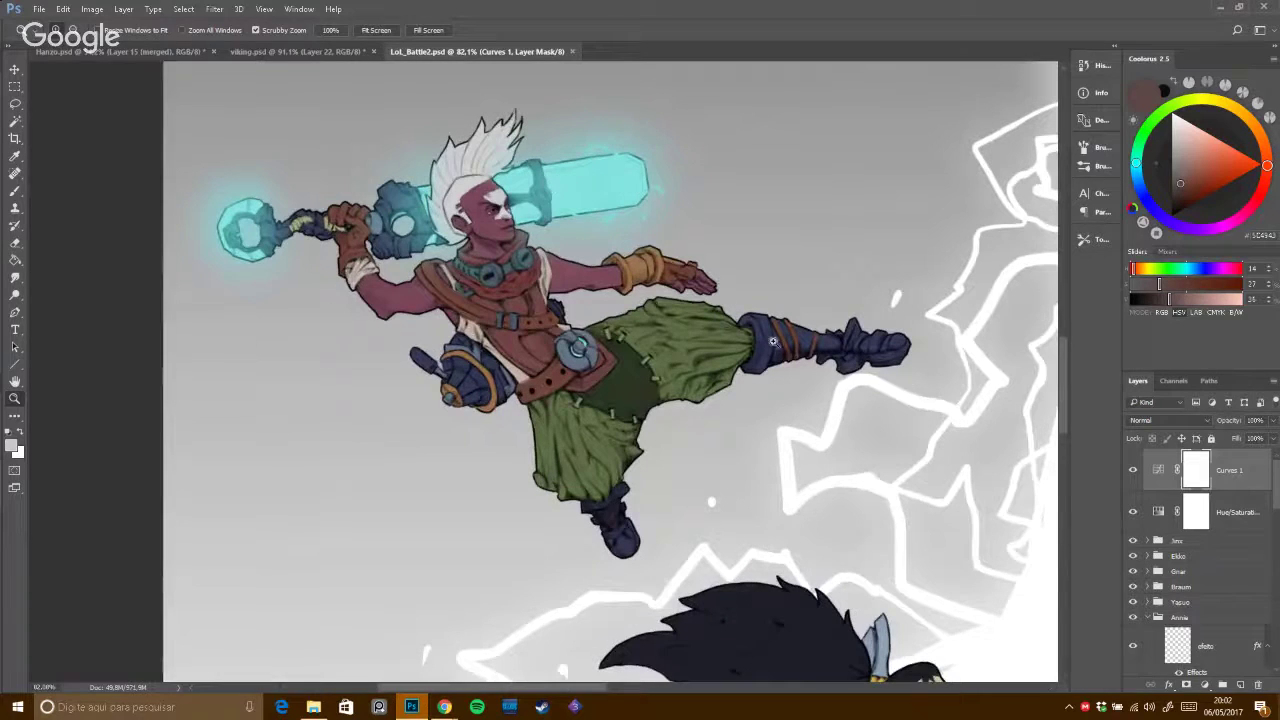
key(v)
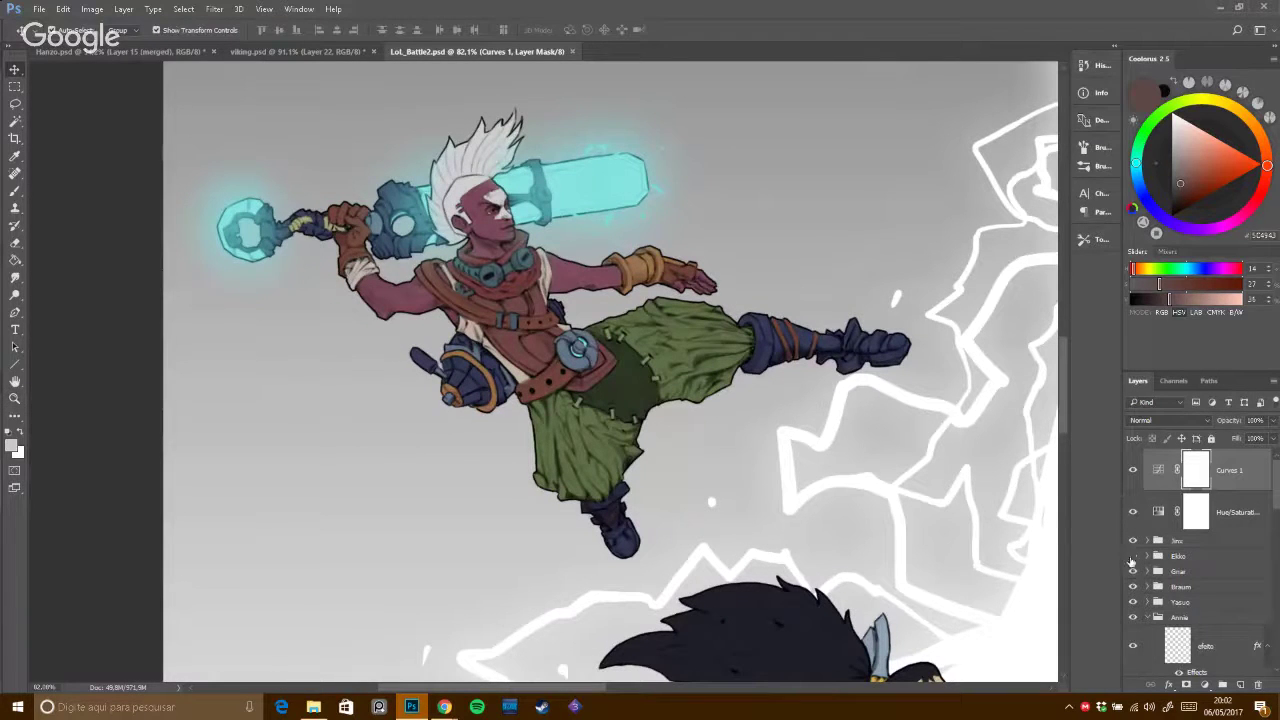
click(1133, 557)
click(1134, 557)
click(1147, 556)
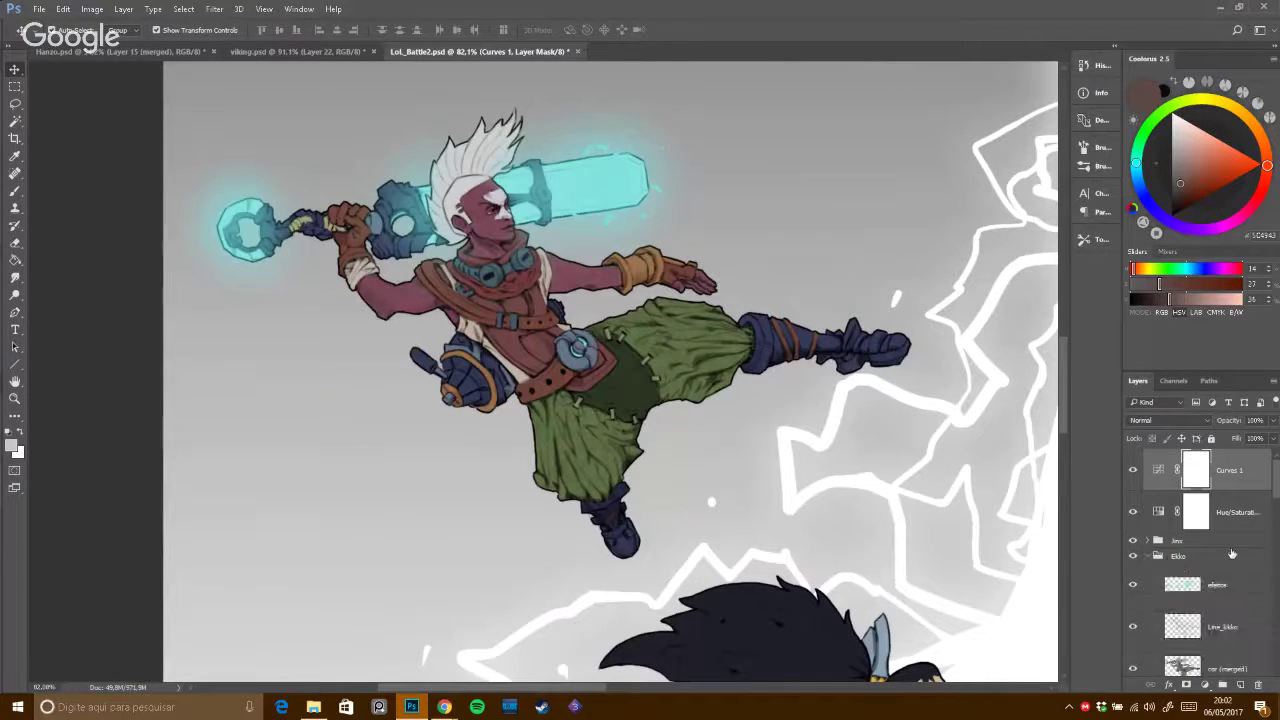
Hide Ekko's effects, cor (merged) and cor layers to leave only the line art over the grey base.
drag(1275, 483, 1276, 494)
click(1133, 514)
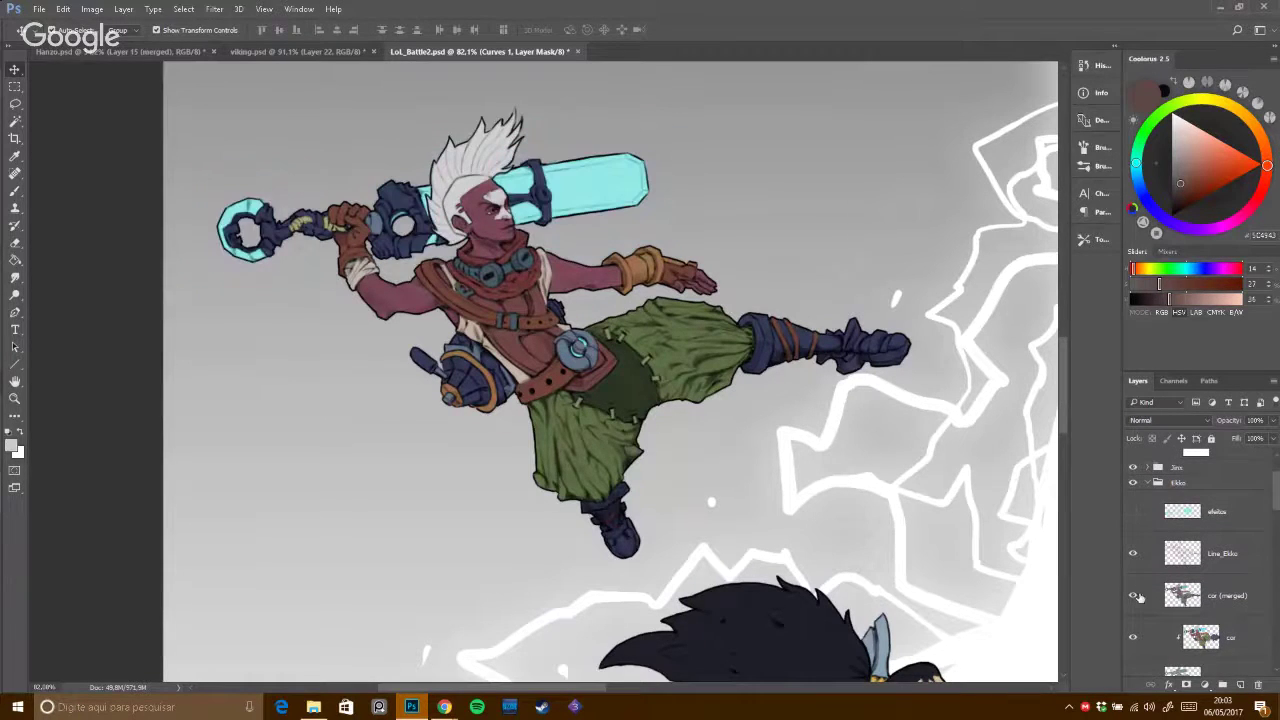
click(1133, 595)
click(1133, 637)
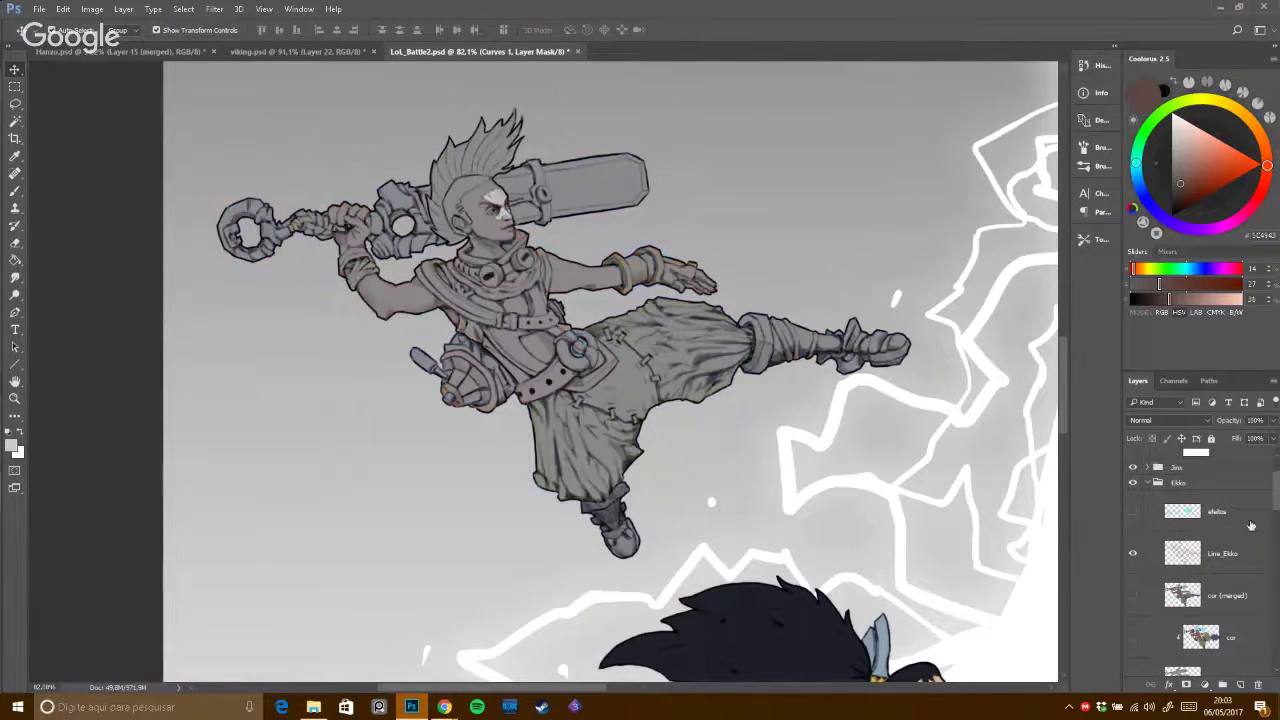
scroll(1248, 540, down, 2)
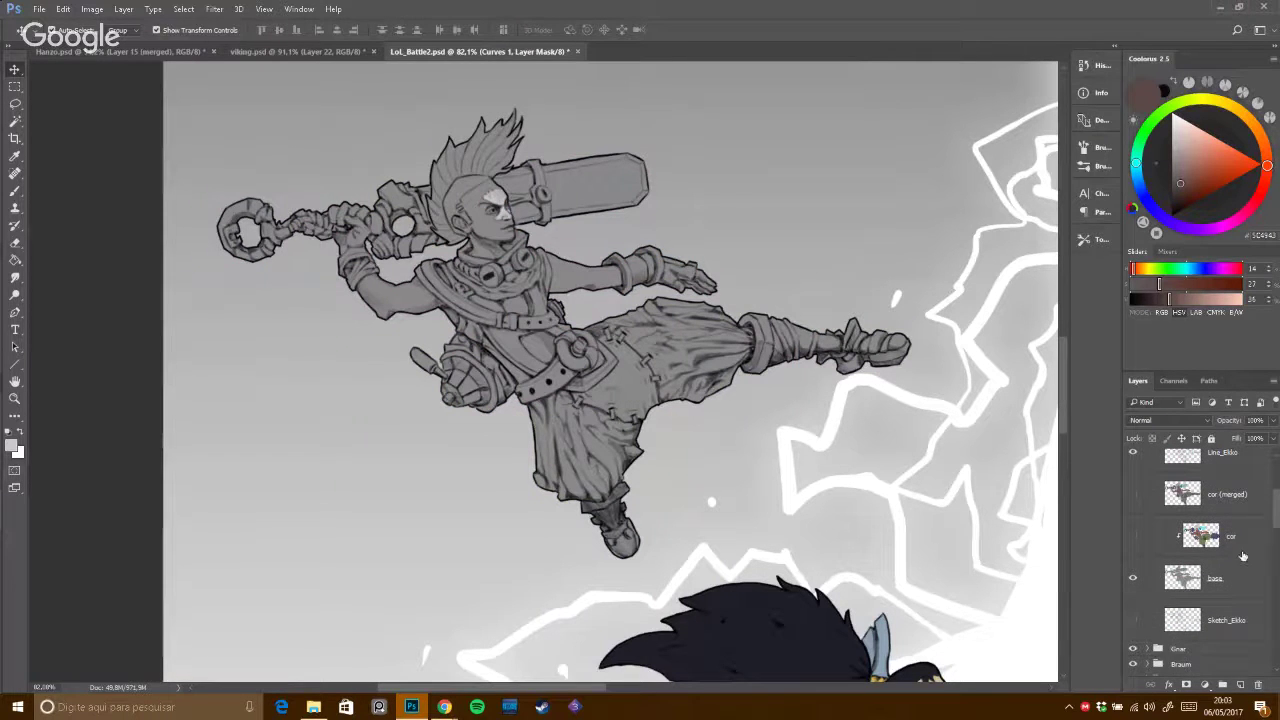
key(z)
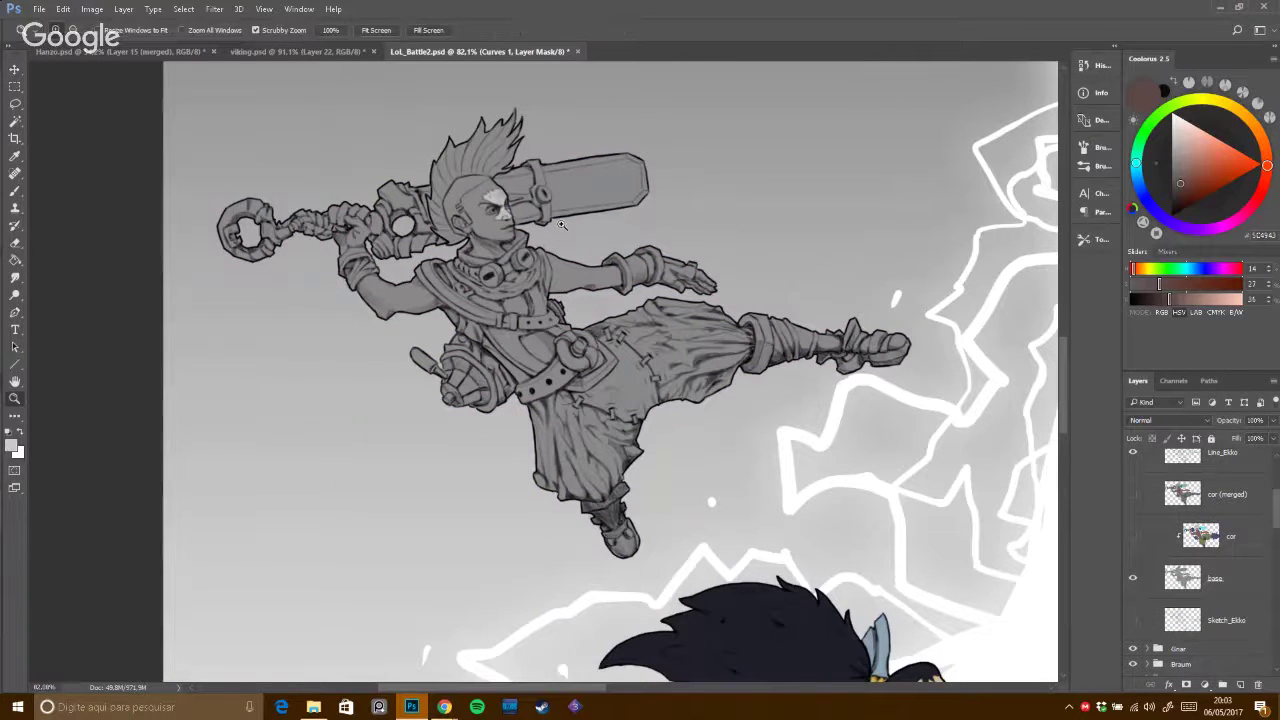
drag(509, 180, 538, 318)
key(v)
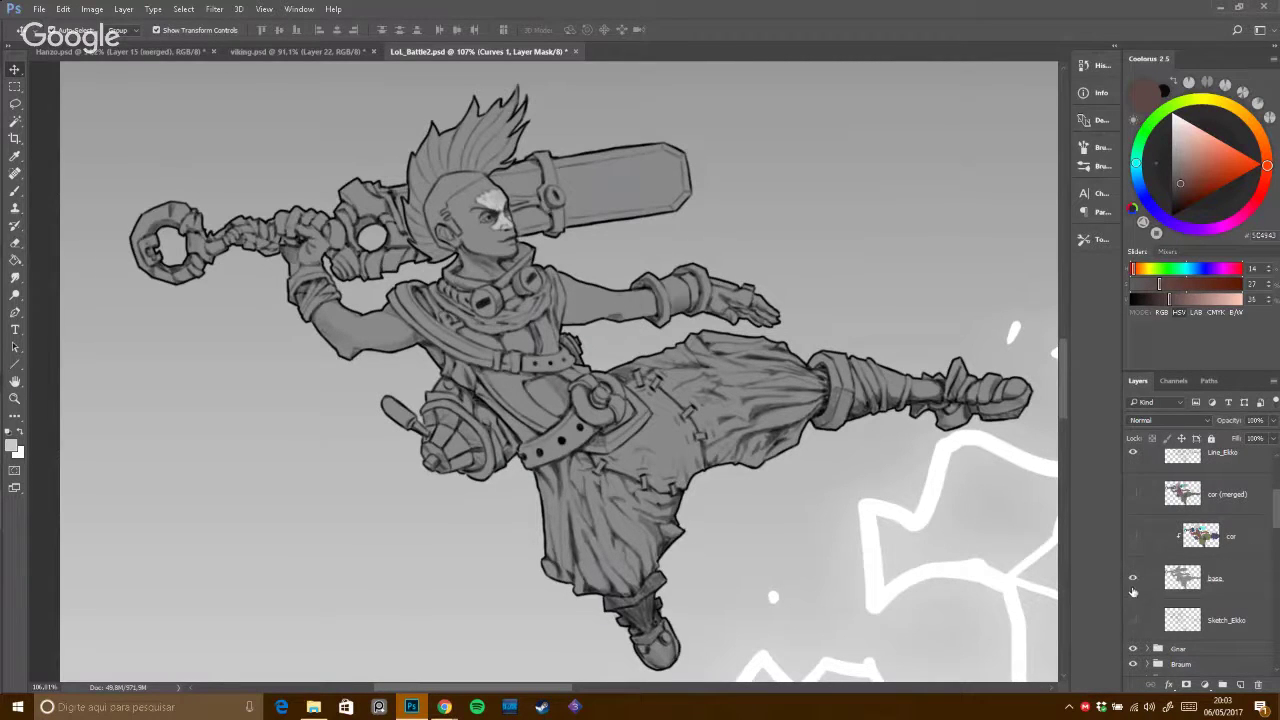
Hide Ekko's base and Line_Ekko layers, then show and select the Sketch_Ekko layer.
click(1133, 578)
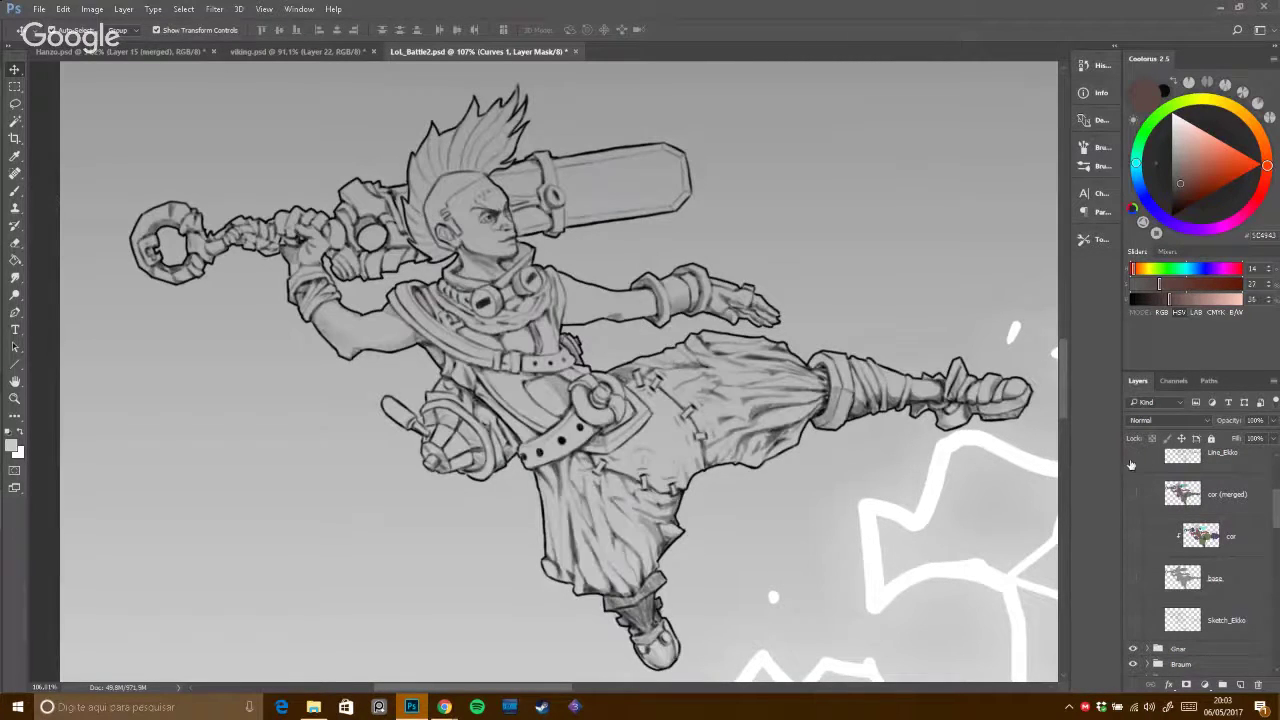
click(1132, 458)
click(1133, 620)
click(1200, 620)
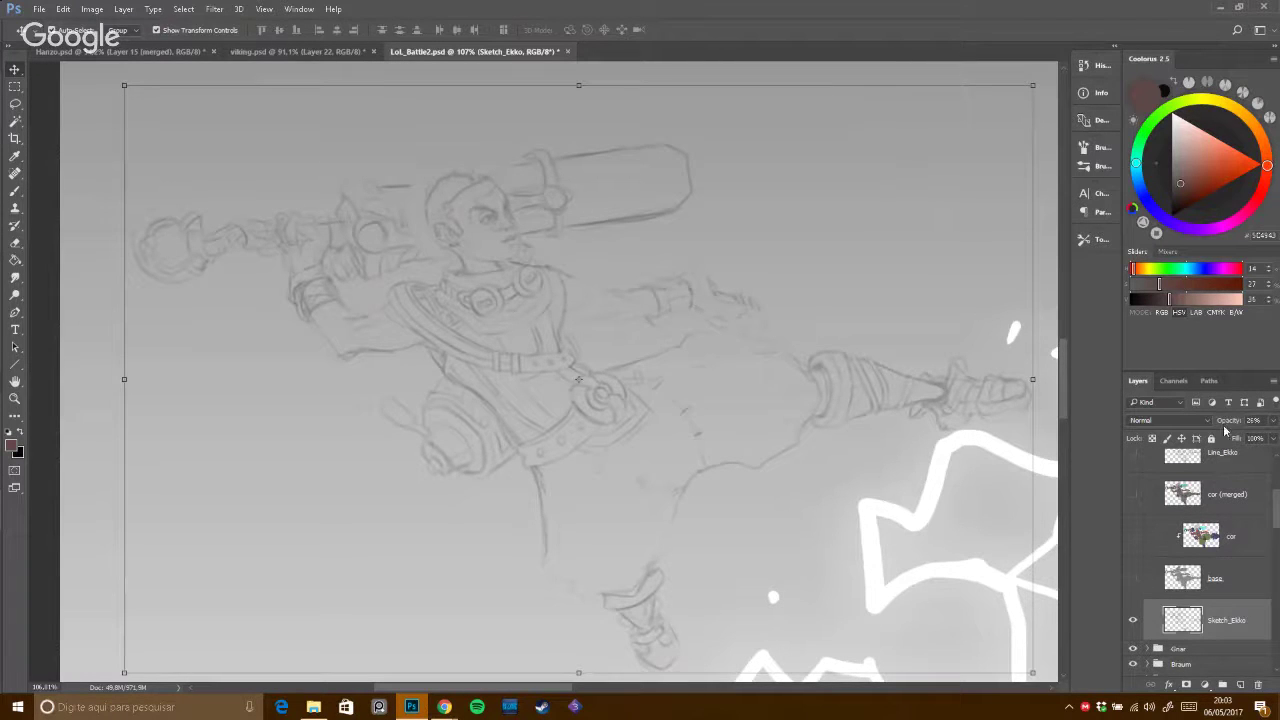
Raise the Sketch_Ekko layer's opacity to about 95% to inspect the sketch, then reduce it to about 46%.
drag(1227, 421, 1278, 421)
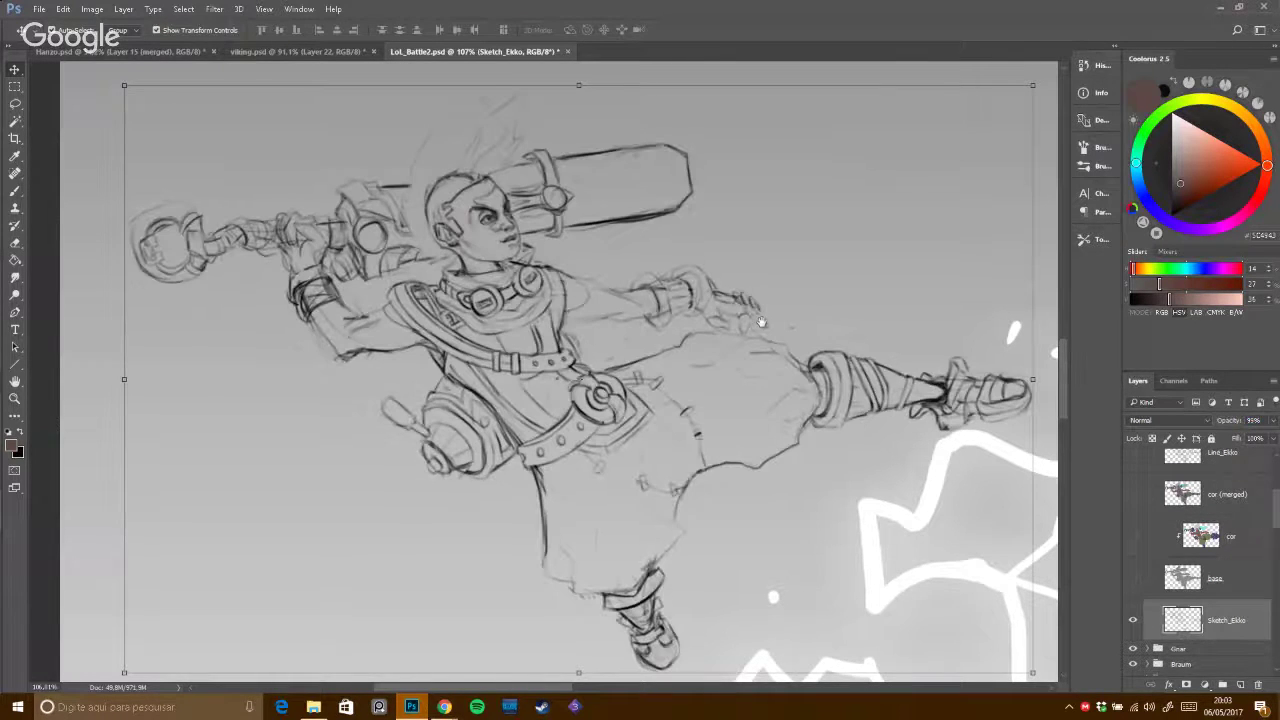
drag(761, 322, 727, 296)
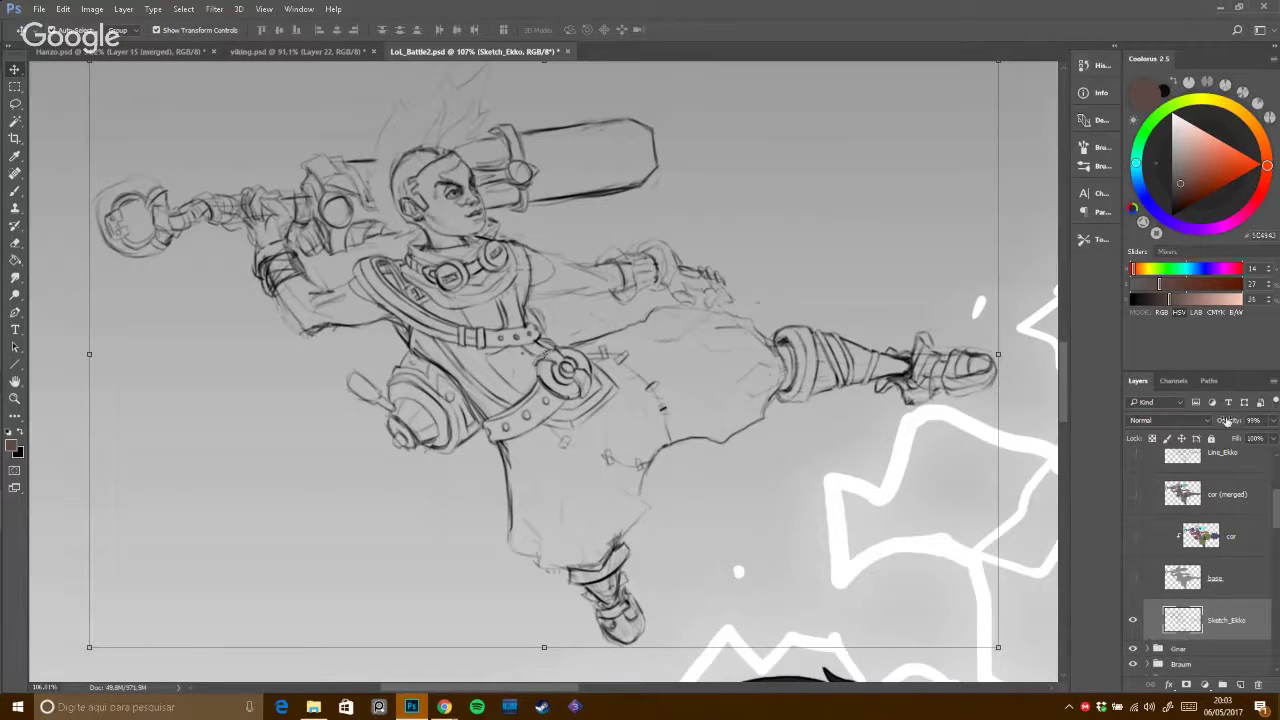
drag(1226, 422, 1106, 477)
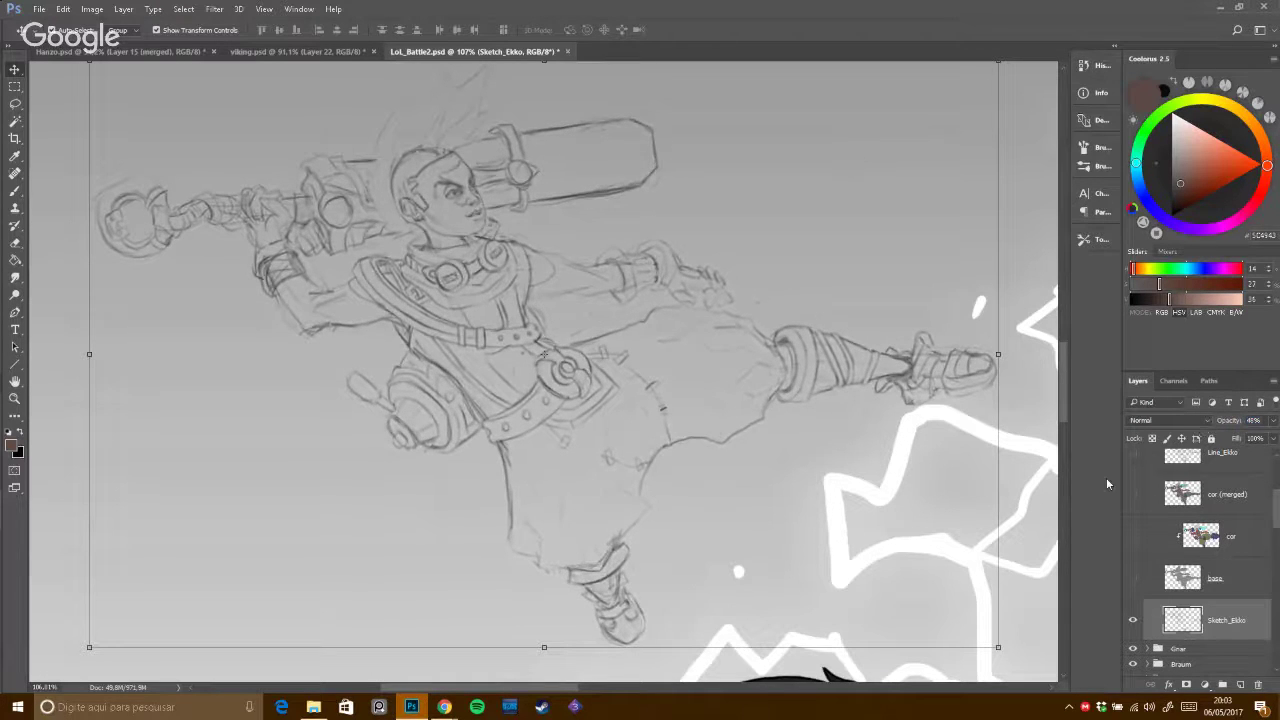
Show Line_Ekko over the sketch, hide Sketch_Ekko, and examine the clean line art on its own.
click(1133, 453)
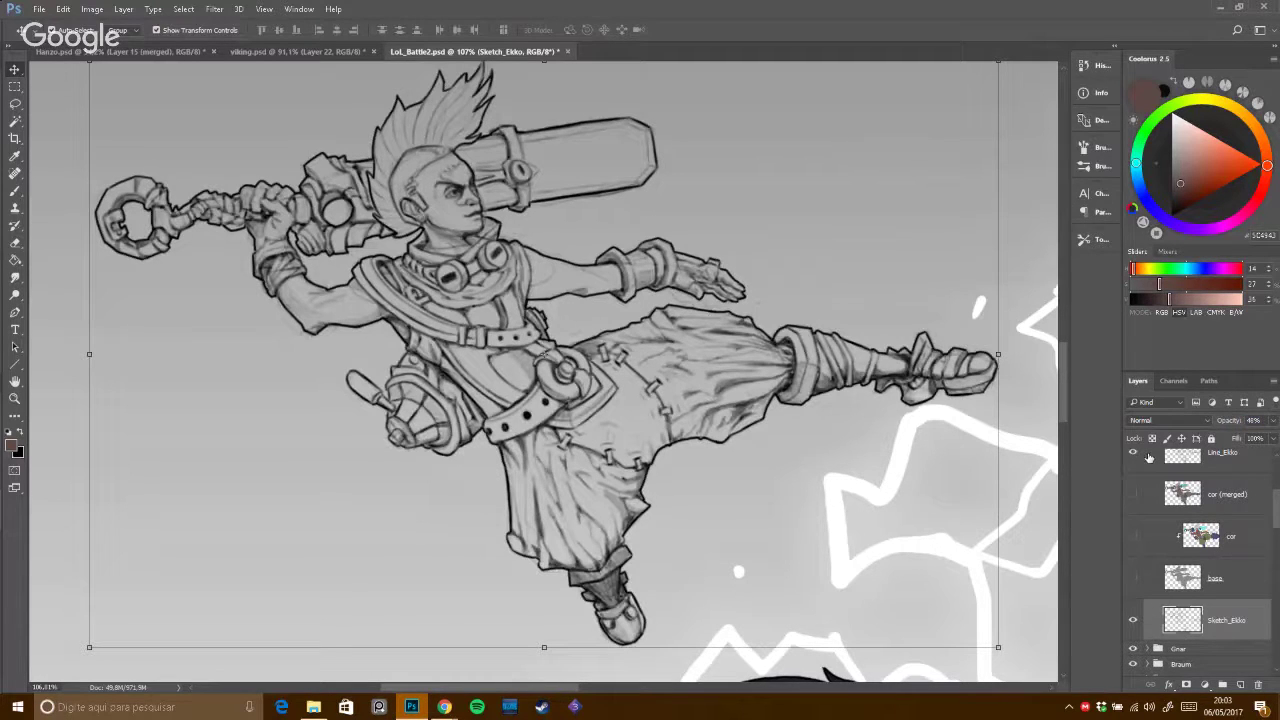
click(1133, 620)
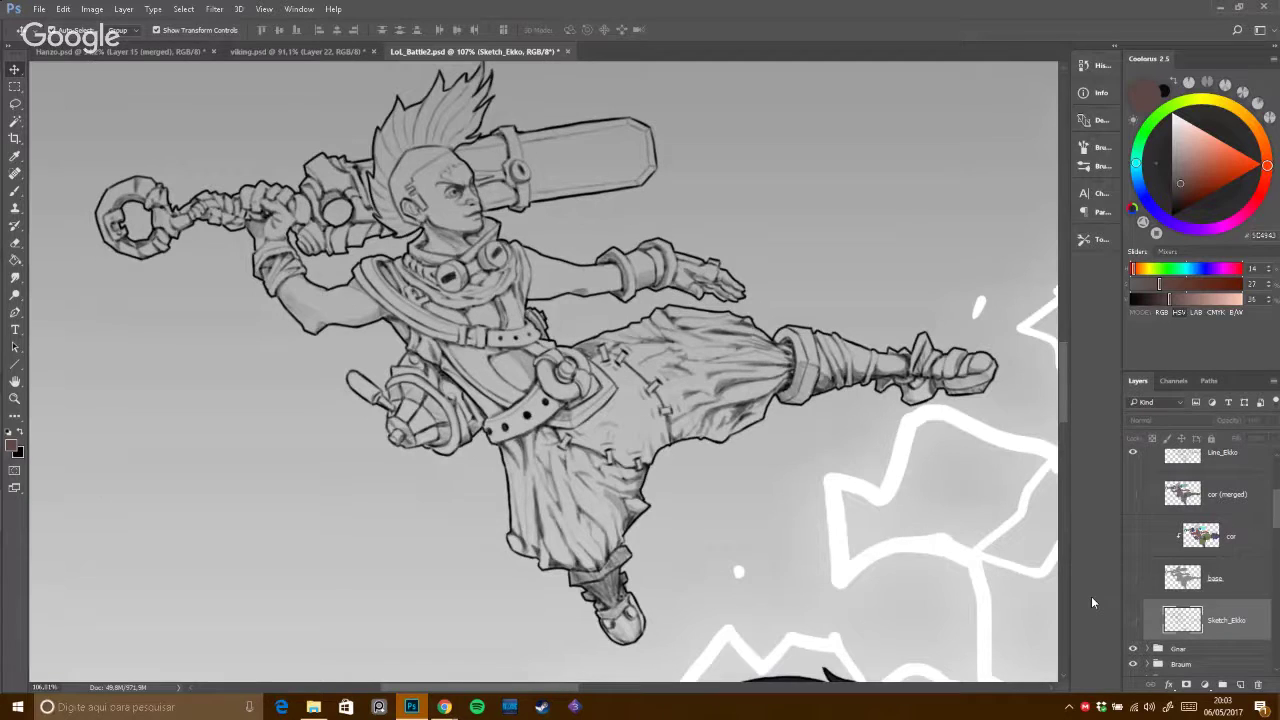
drag(570, 358, 536, 384)
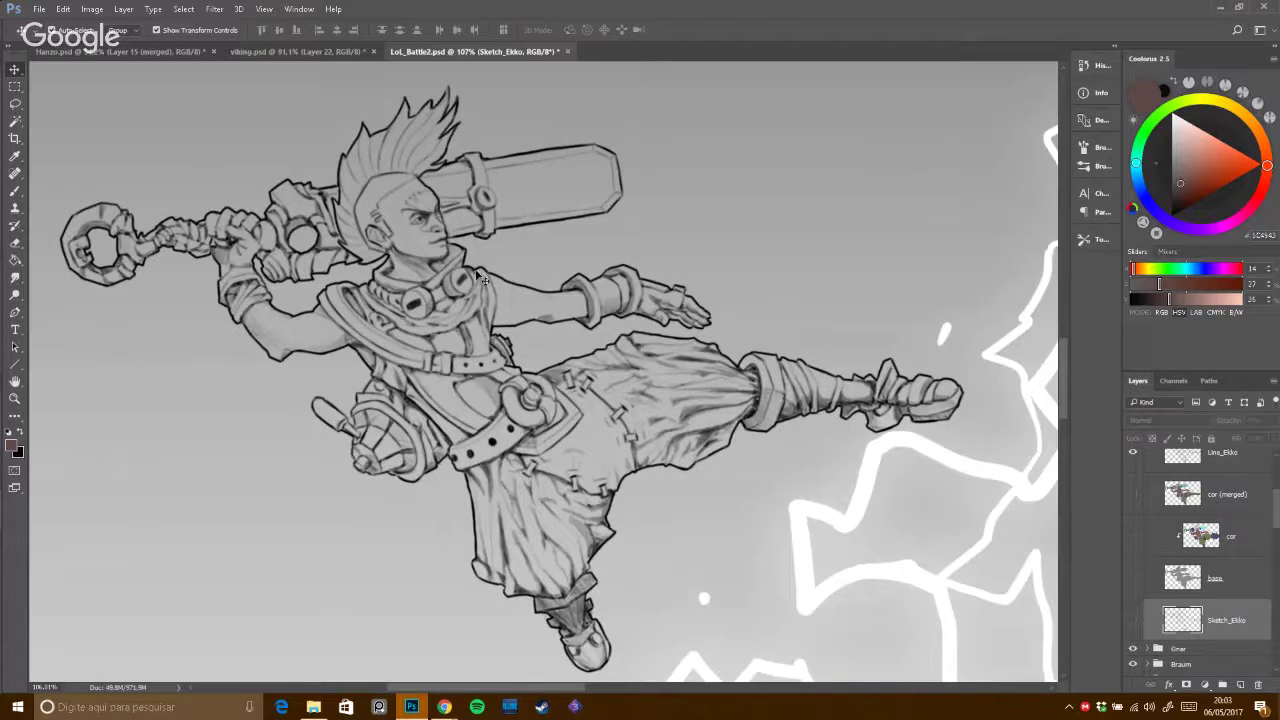
drag(536, 292, 575, 283)
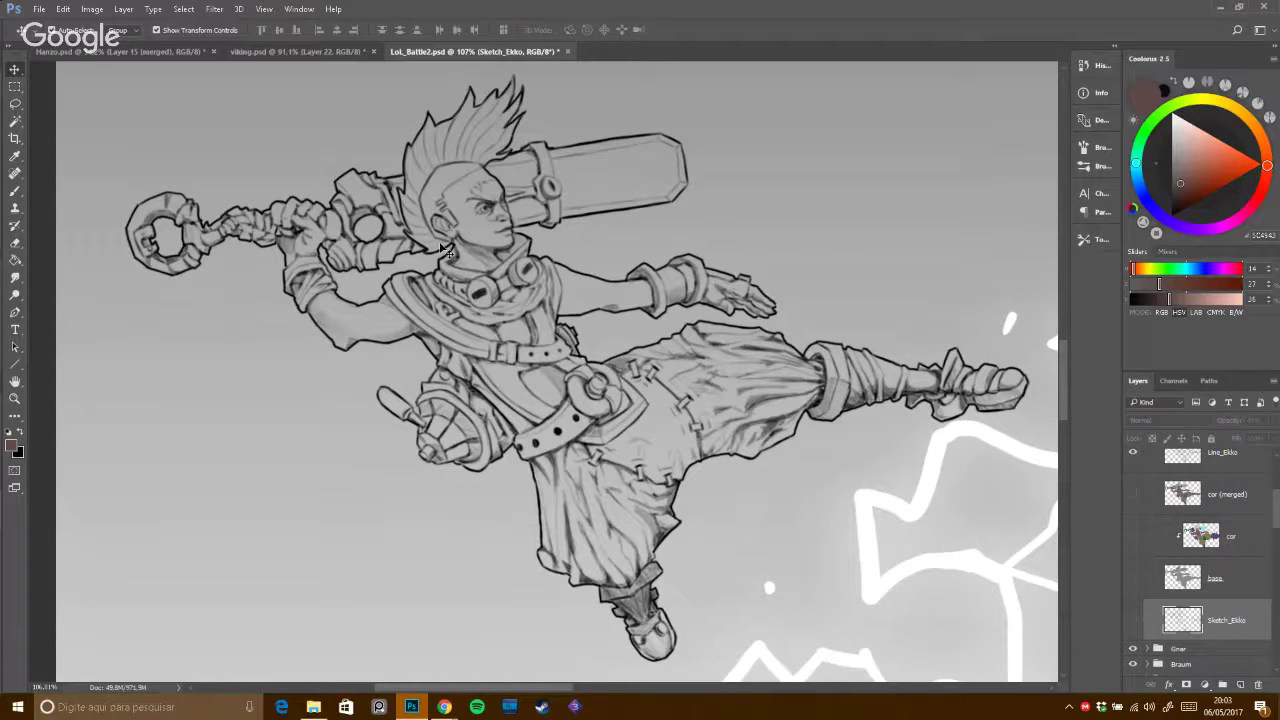
drag(649, 214, 649, 229)
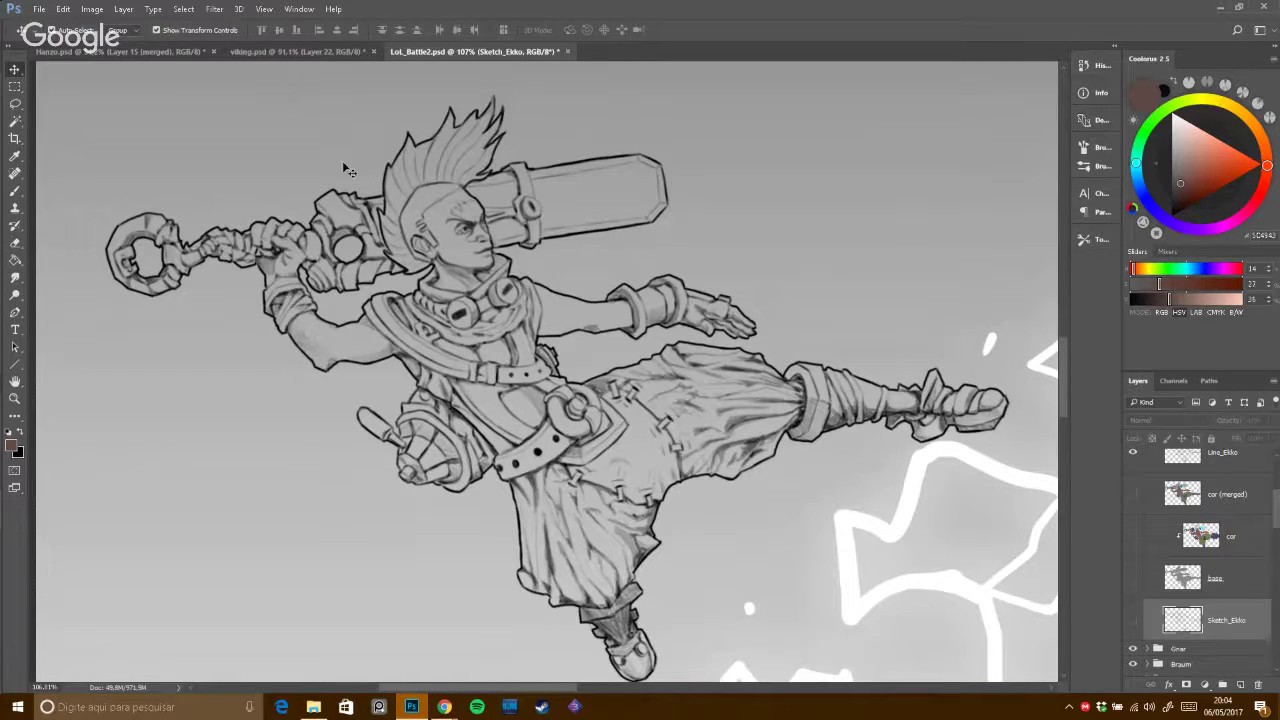
Look at the viking painting again for comparison and return to LoL_Battle2.psd.
click(324, 52)
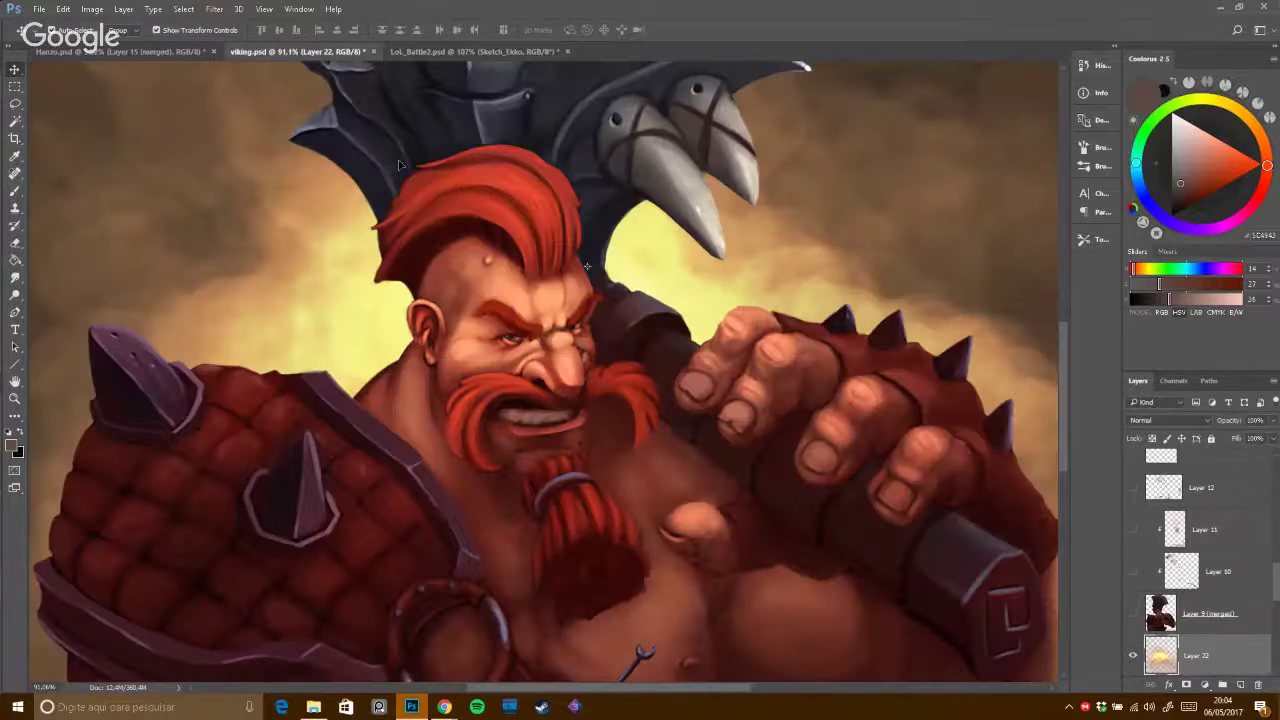
drag(483, 211, 481, 243)
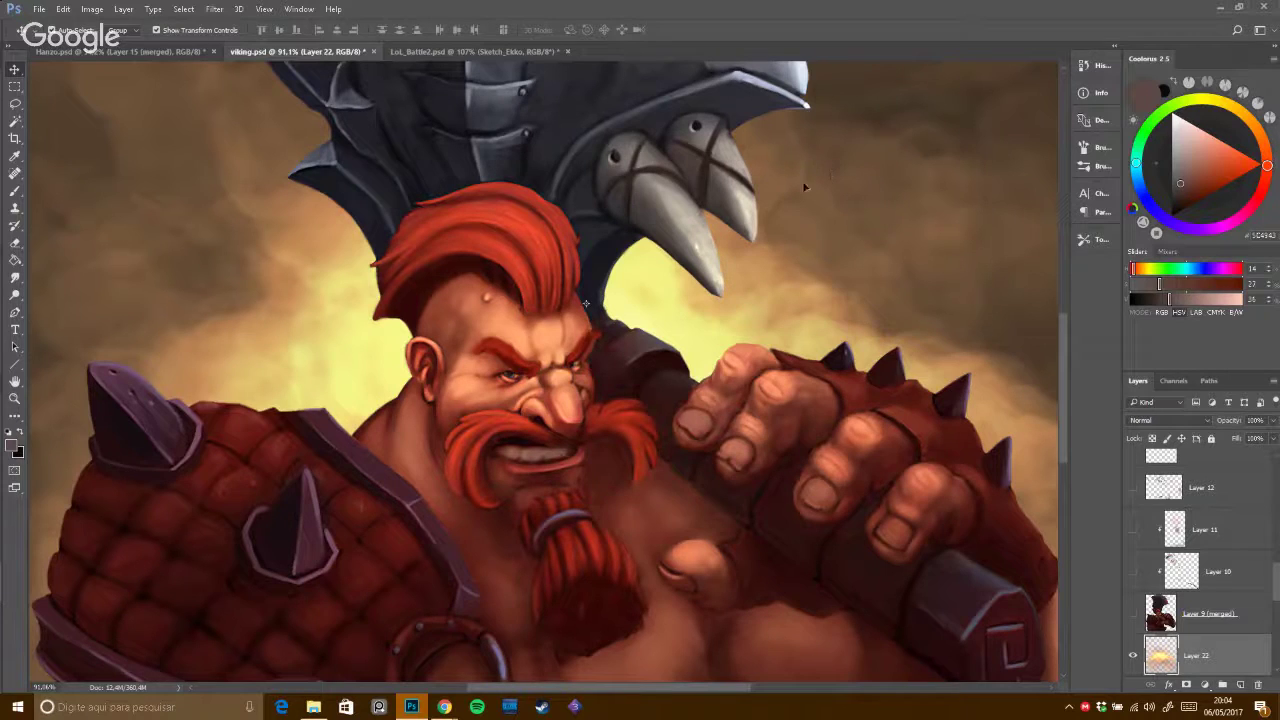
click(496, 54)
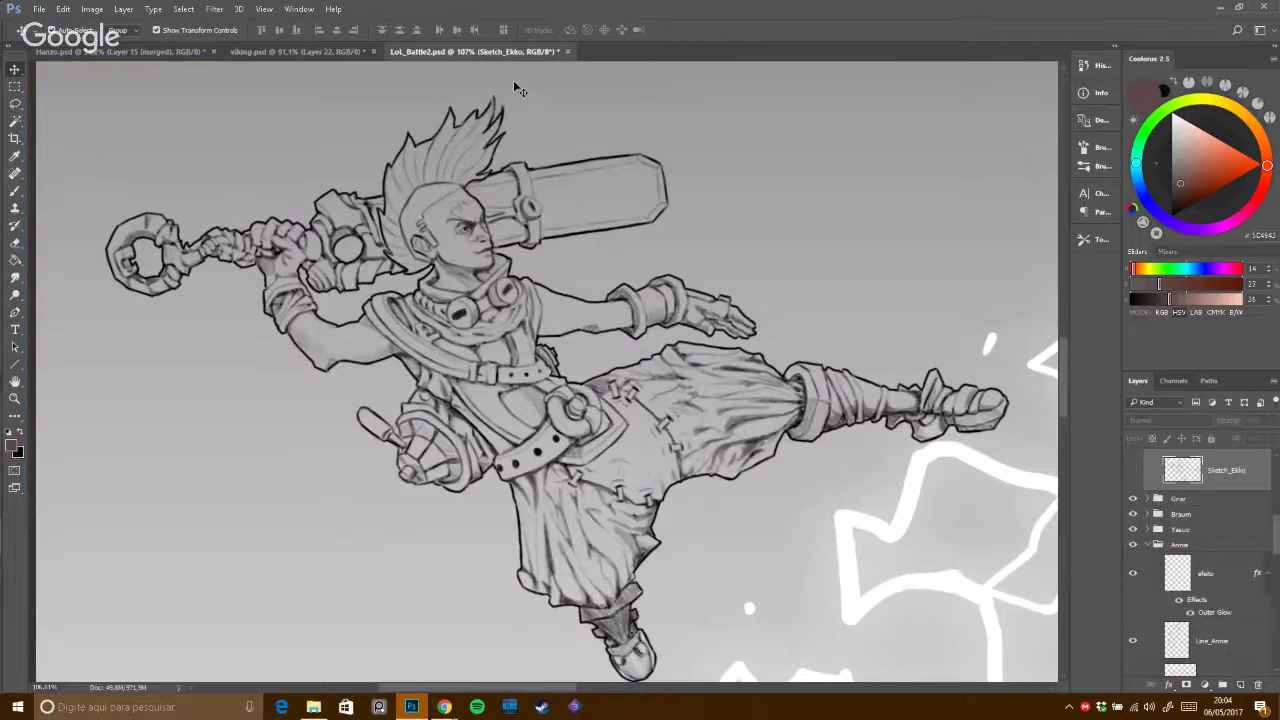
Inspect the colouring of Yasuo, the brown bear and Annie in the battle scene.
mouse_move(589, 286)
mouse_down()
mouse_move(510, 214)
mouse_move(609, 244)
mouse_move(706, 194)
mouse_up()
drag(596, 193, 616, 200)
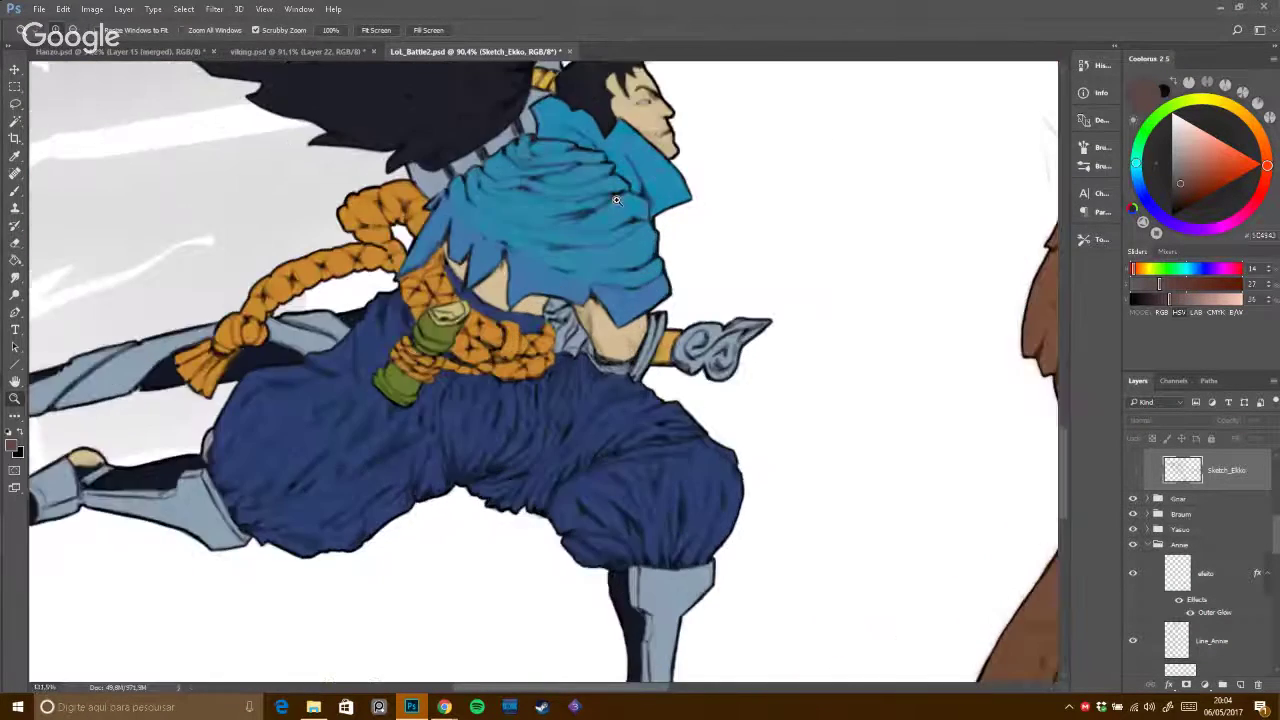
scroll(572, 283, down, 6)
scroll(572, 283, up, 2)
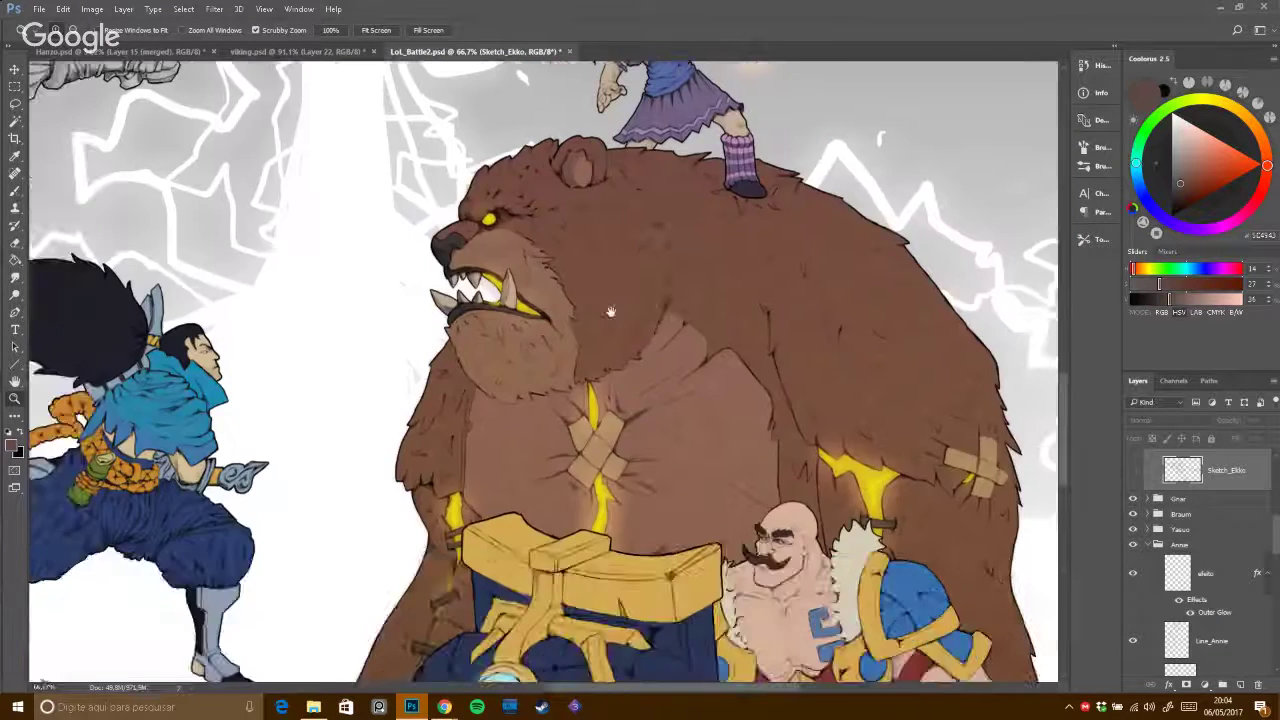
scroll(590, 377, up, 2)
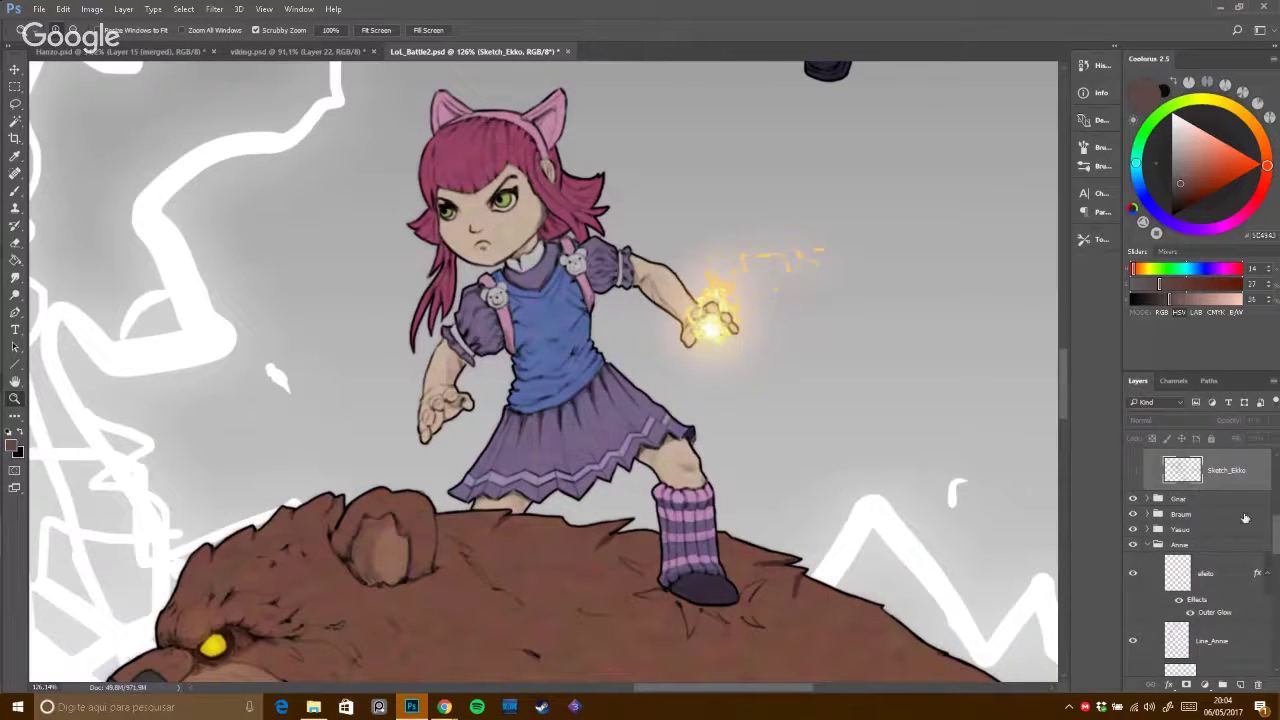
Collapse the Ekko group and hide it.
drag(1275, 532, 1275, 498)
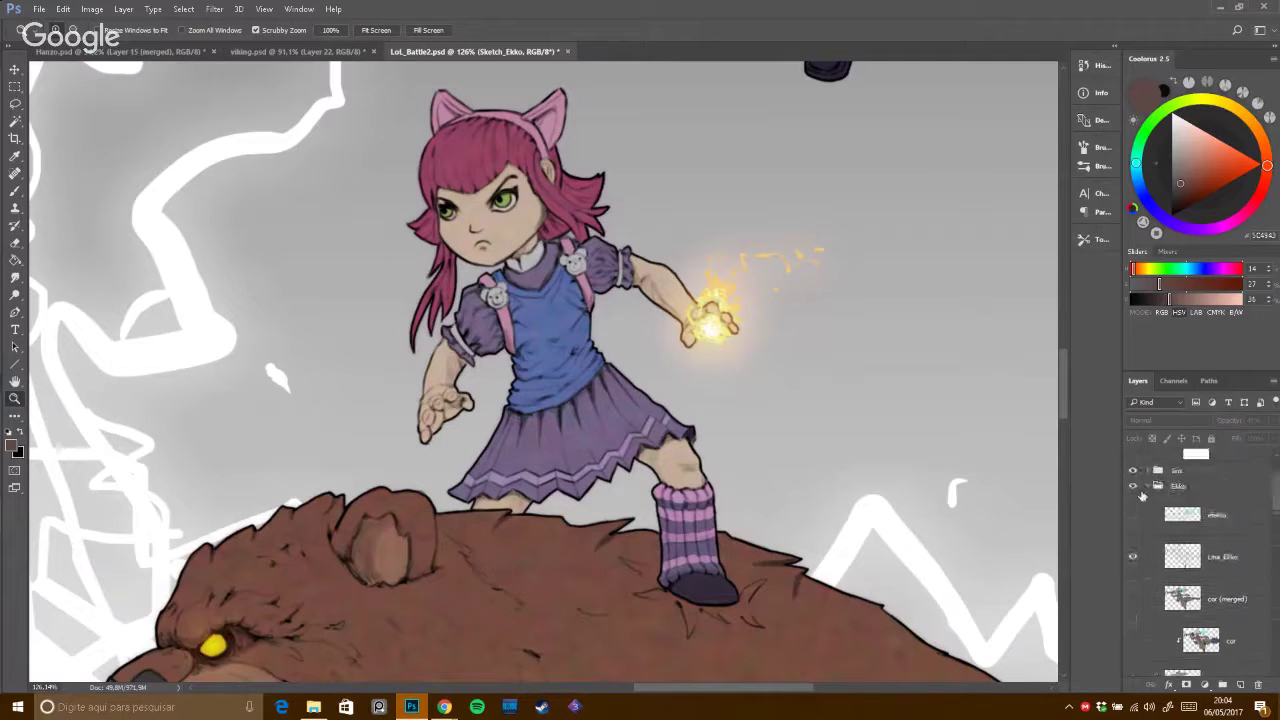
click(1146, 487)
click(1133, 486)
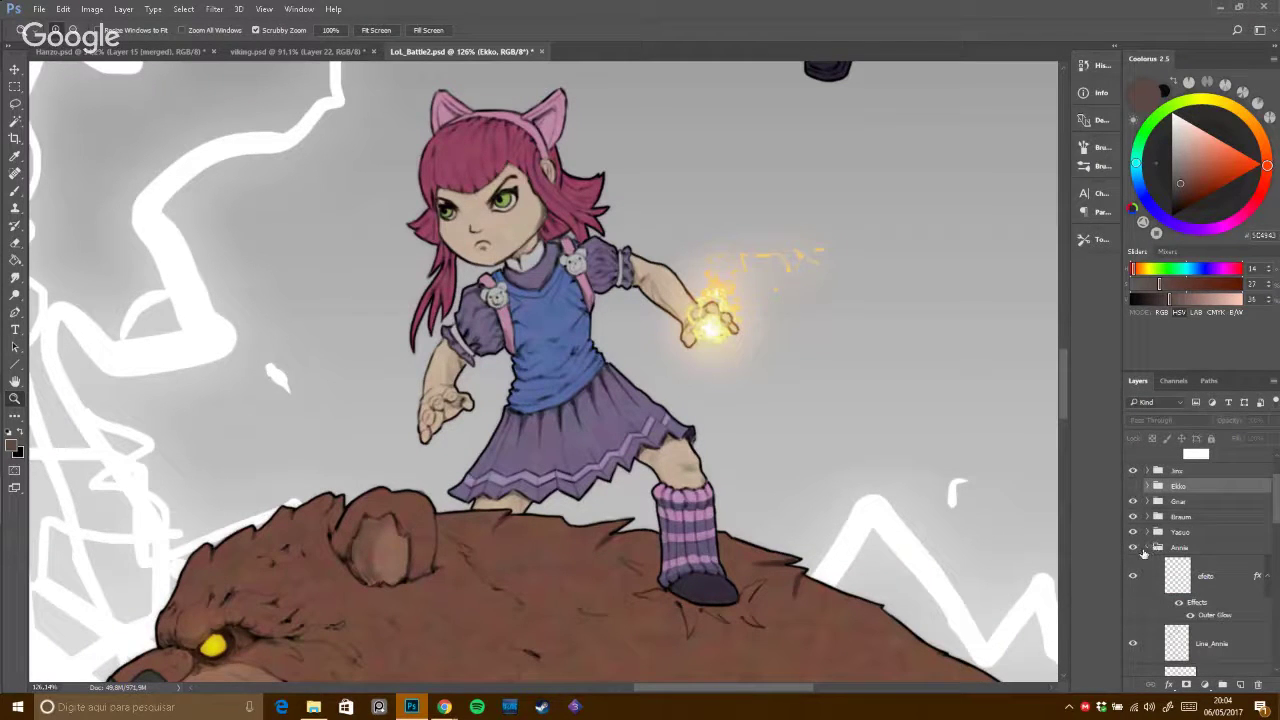
Hide Annie's effects, degradê and cor (merged) layers, and toggle the base off and on to check her flat colours.
click(1133, 577)
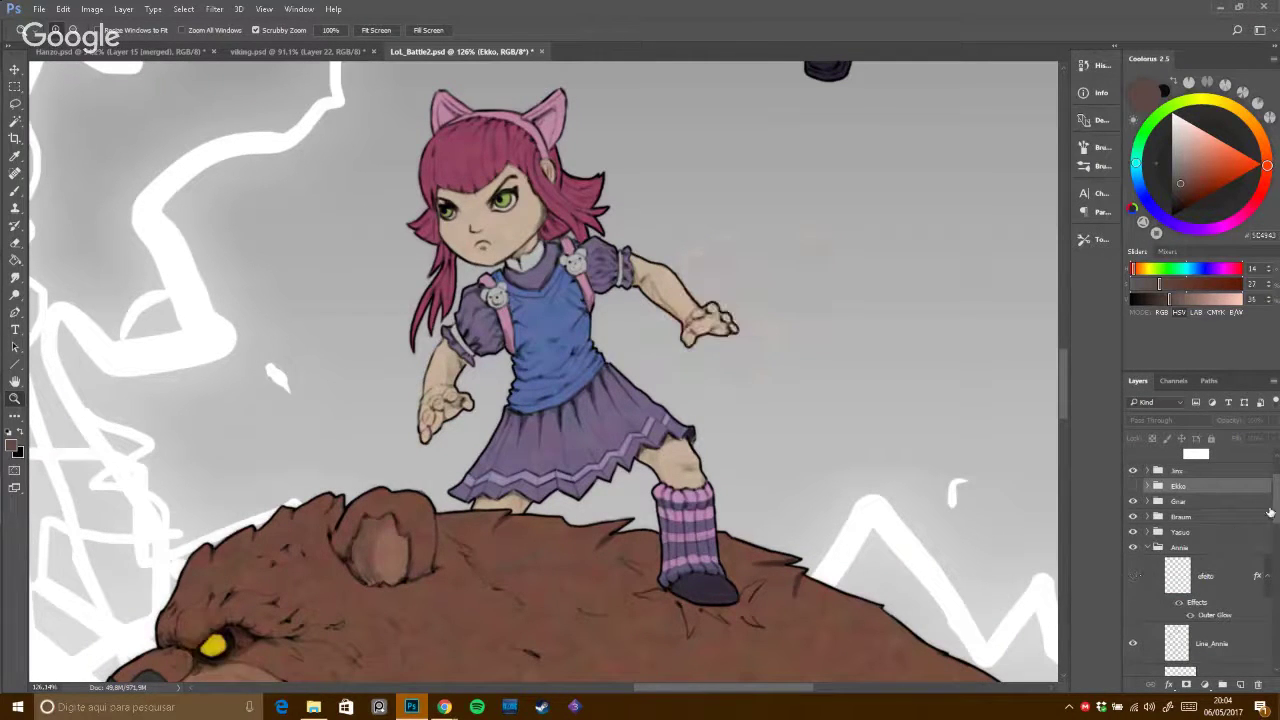
scroll(1276, 520, down, 2)
scroll(1276, 522, down, 3)
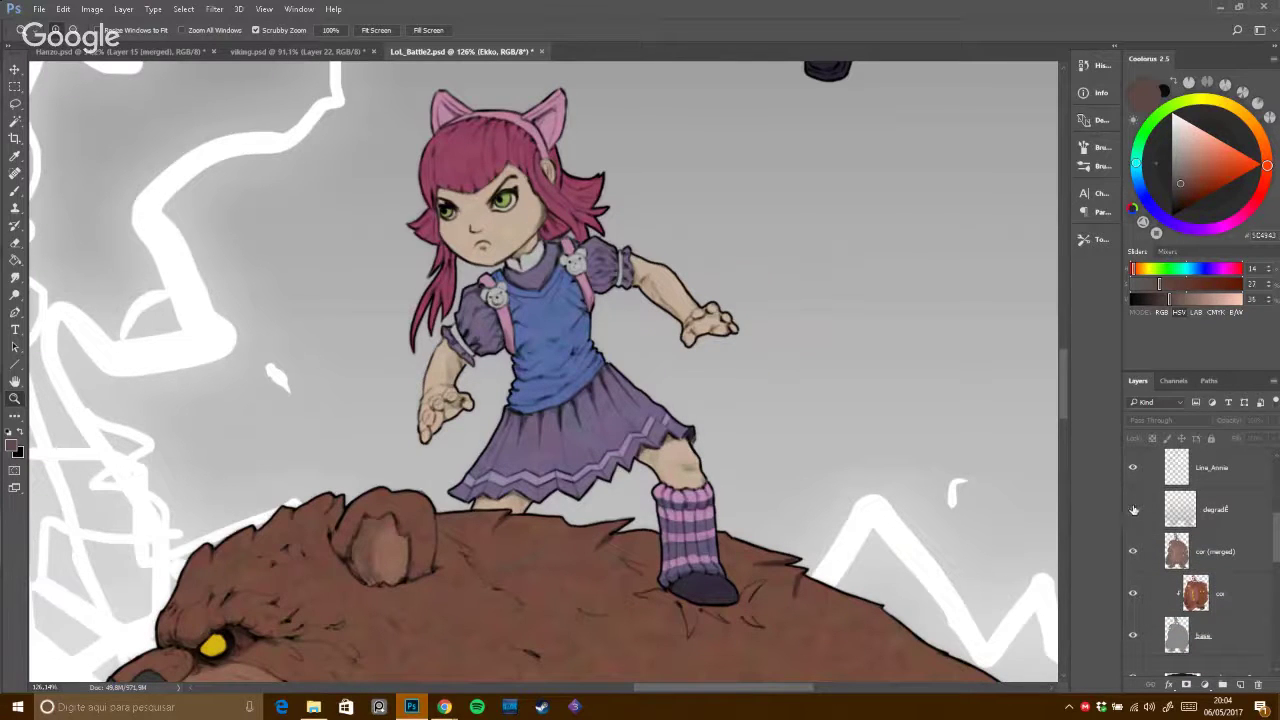
click(1136, 637)
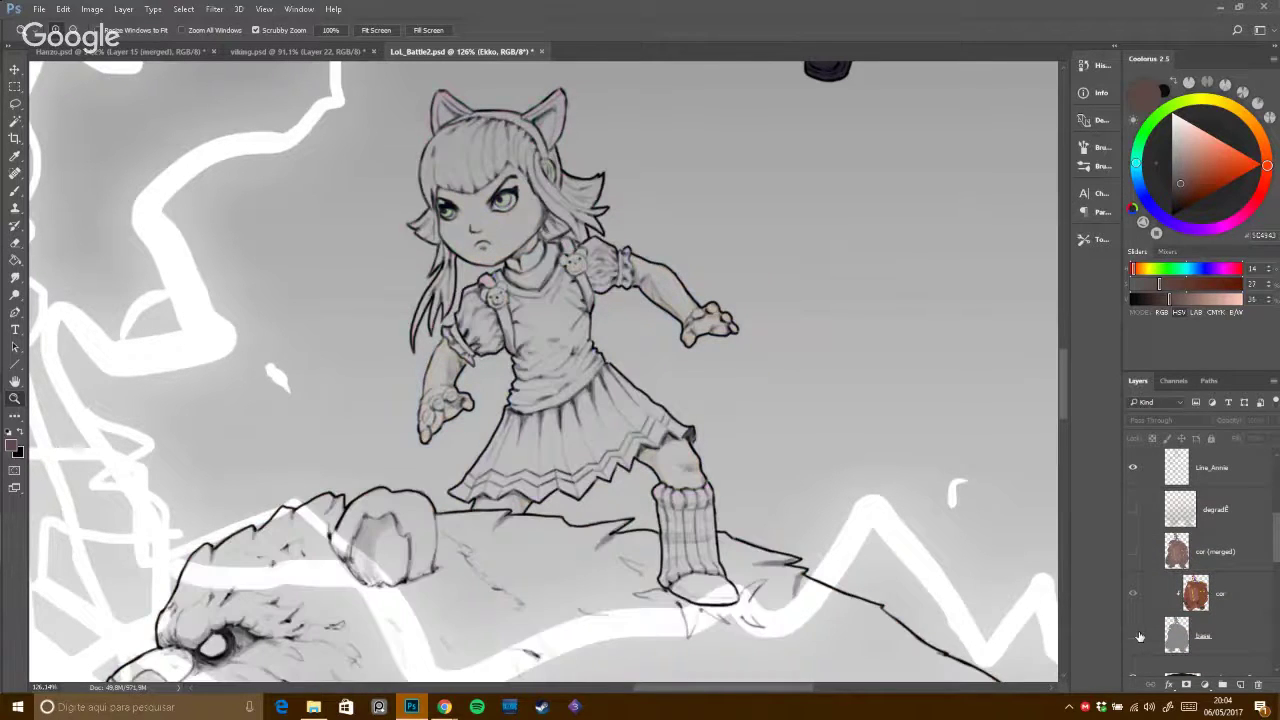
click(1135, 636)
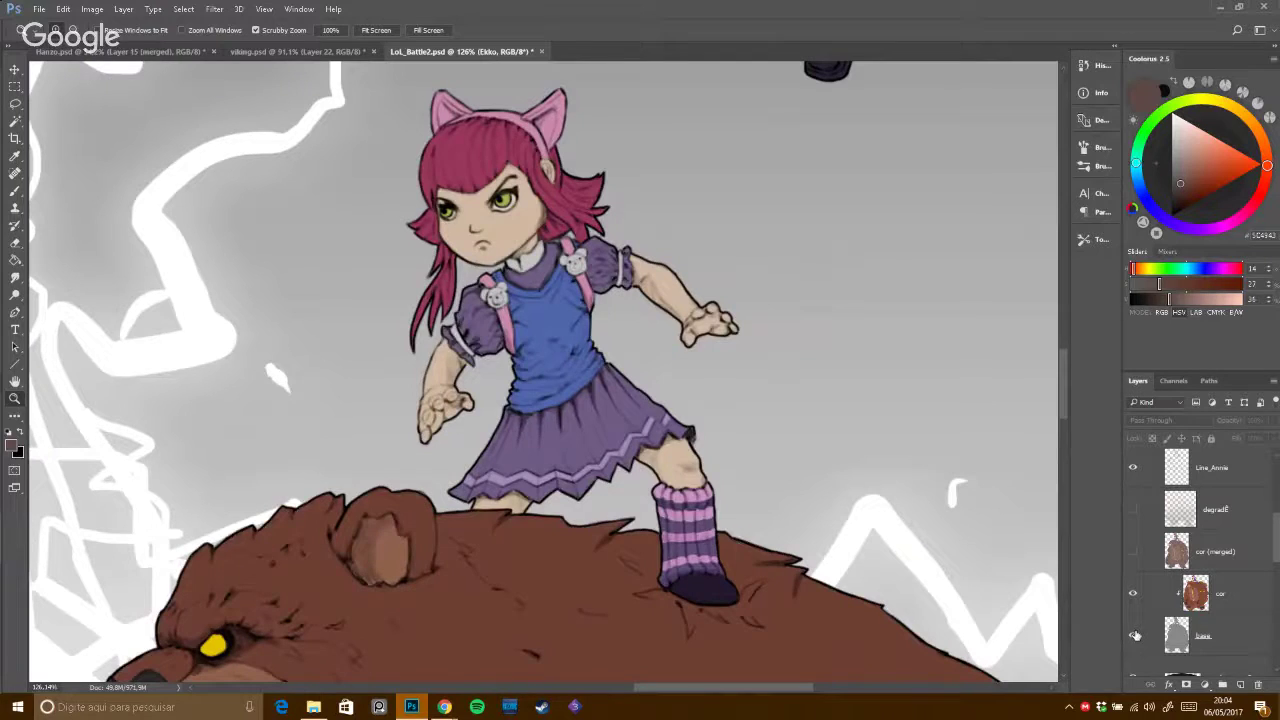
Hide Annie's line art, colour and base layers and show only the Sketch_Annie layer.
click(1133, 467)
drag(1277, 539, 1278, 572)
drag(1133, 488, 1133, 532)
click(1133, 572)
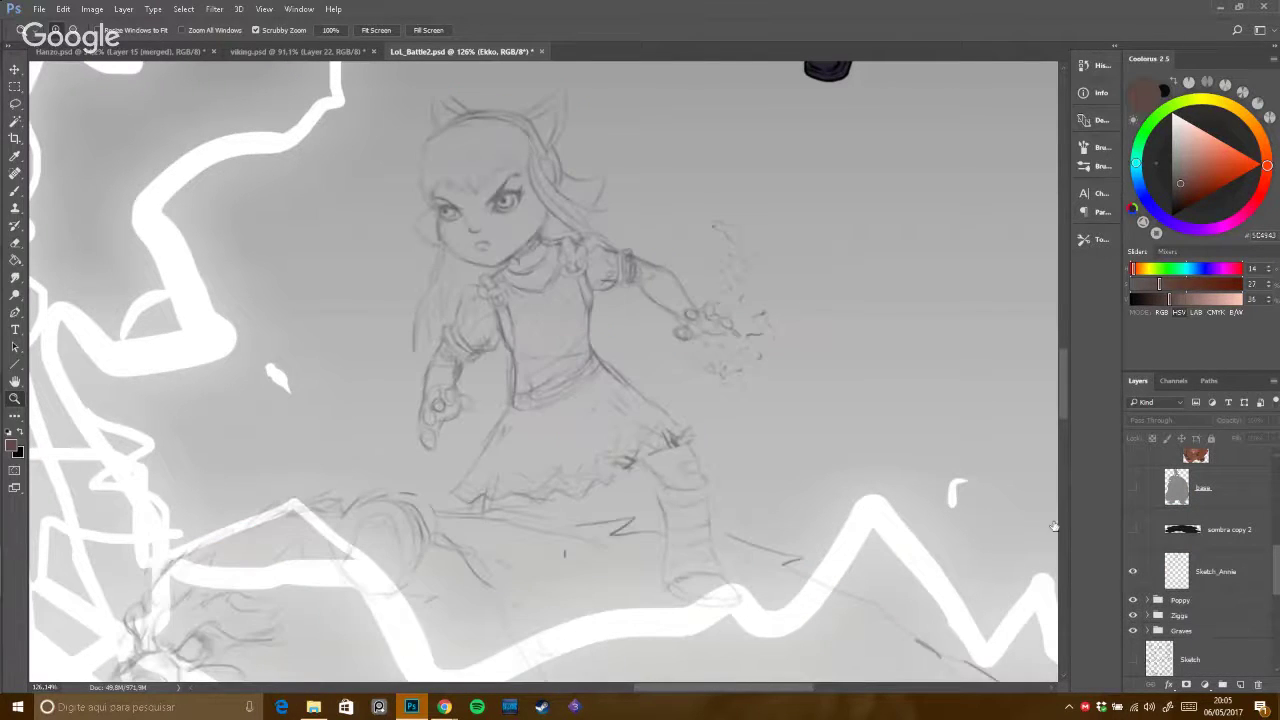
Set the Sketch_Annie layer's opacity to 100% and examine the sketch up close.
click(1192, 558)
drag(1225, 421, 1273, 421)
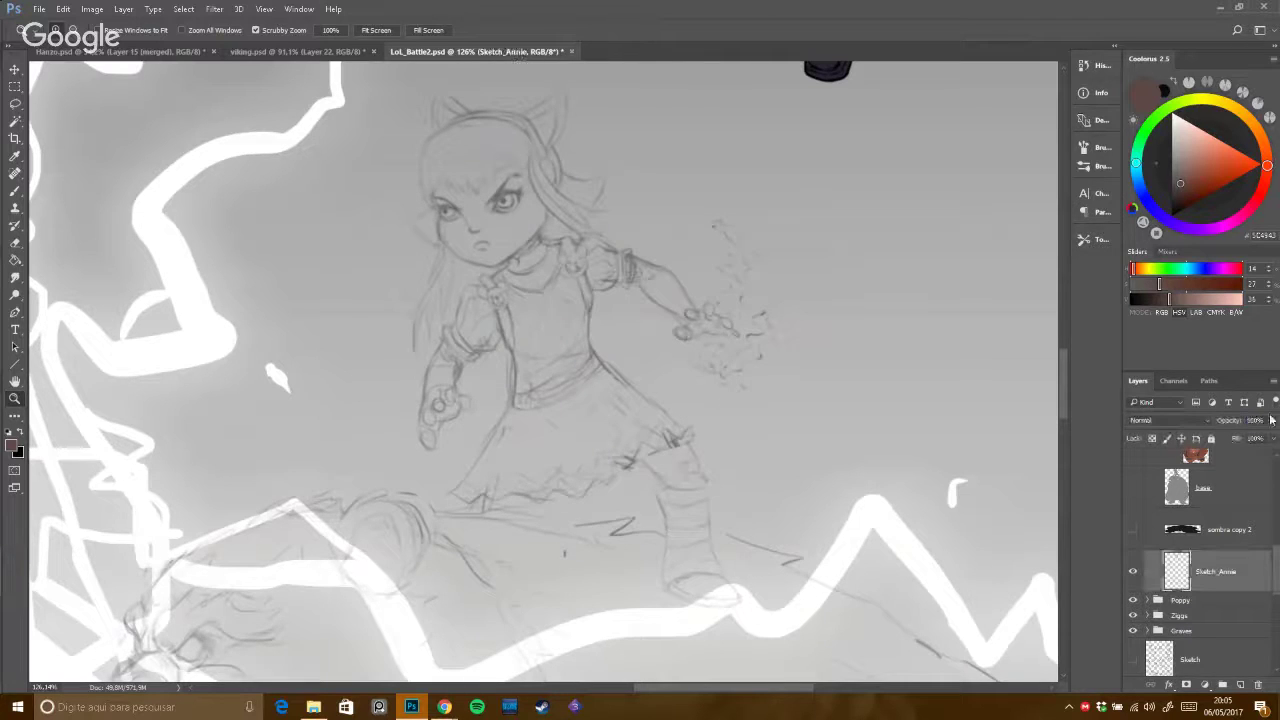
drag(731, 507, 726, 545)
mouse_move(675, 342)
mouse_down()
mouse_move(714, 340)
mouse_move(699, 338)
mouse_up()
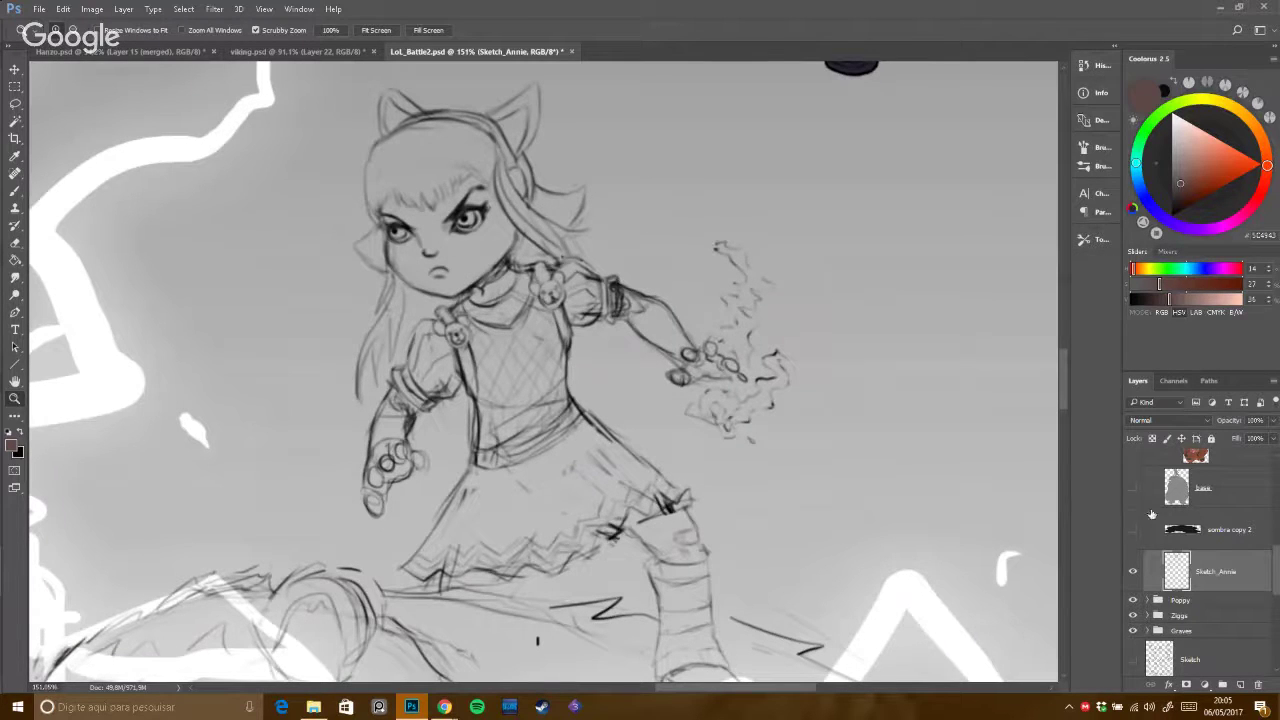
Show the Line_Annie line art and hide the Sketch_Annie layer beneath it.
scroll(1270, 540, up, 5)
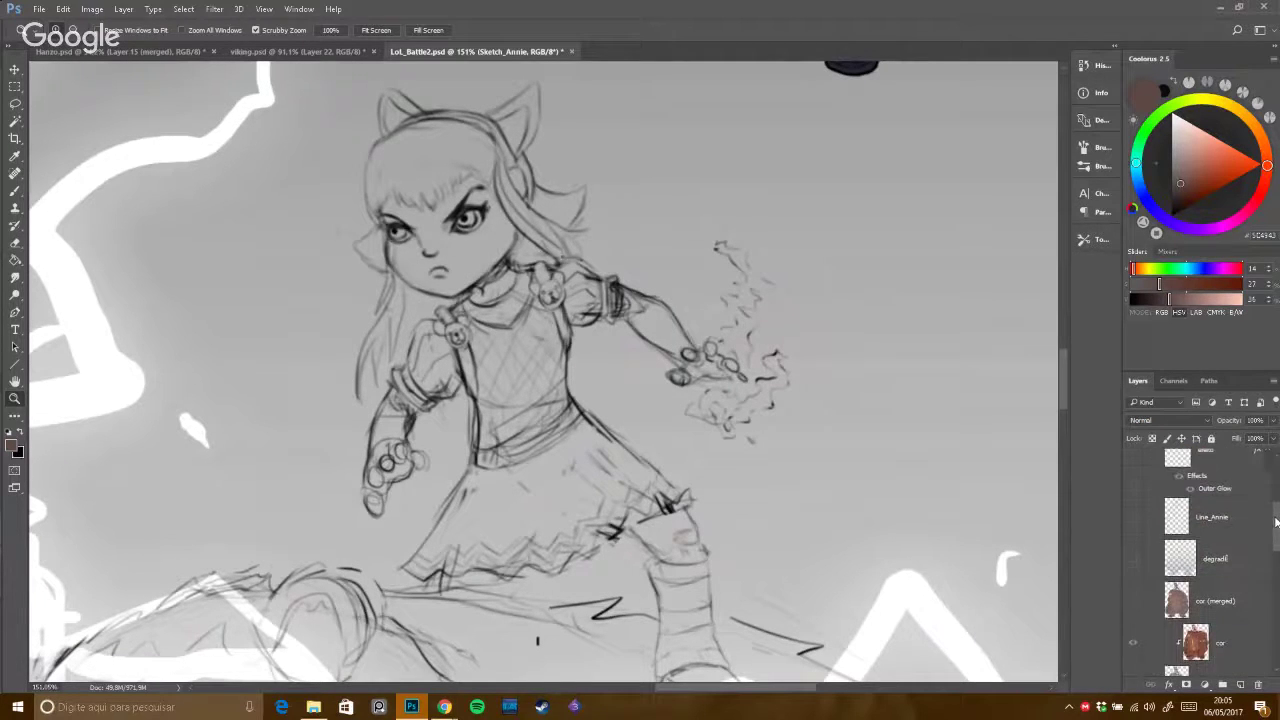
click(1133, 526)
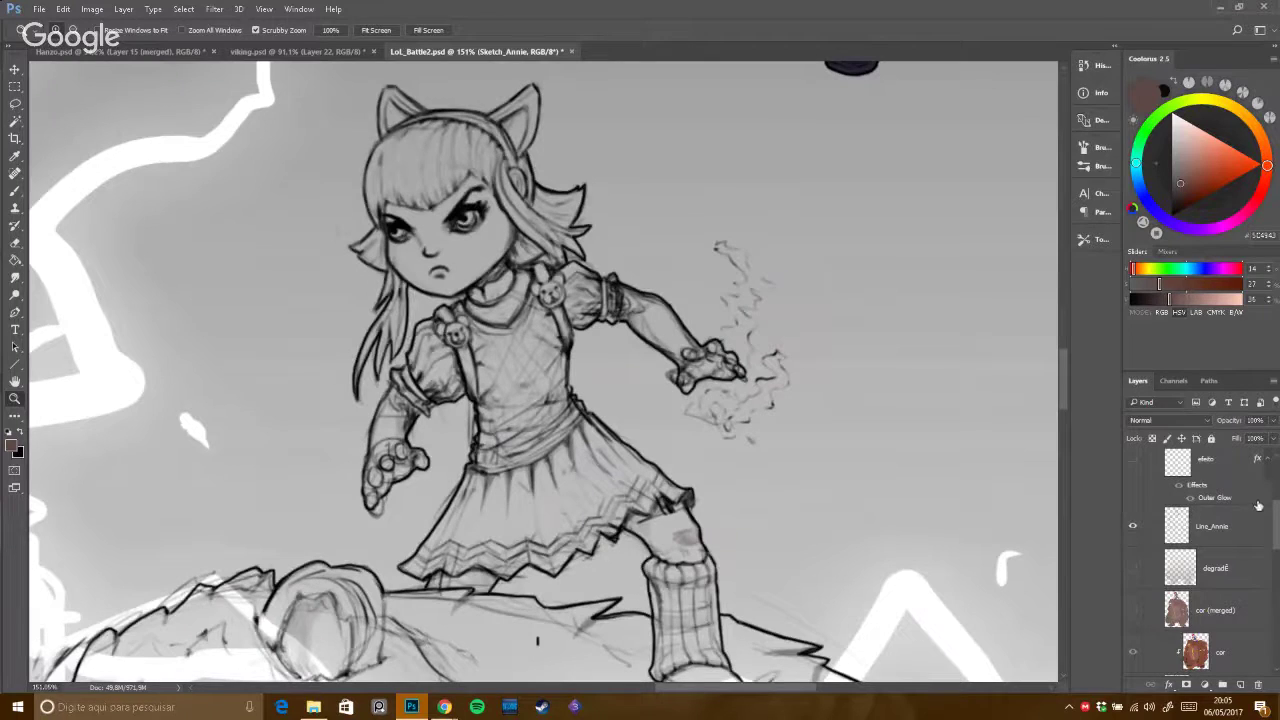
scroll(1272, 520, down, 3)
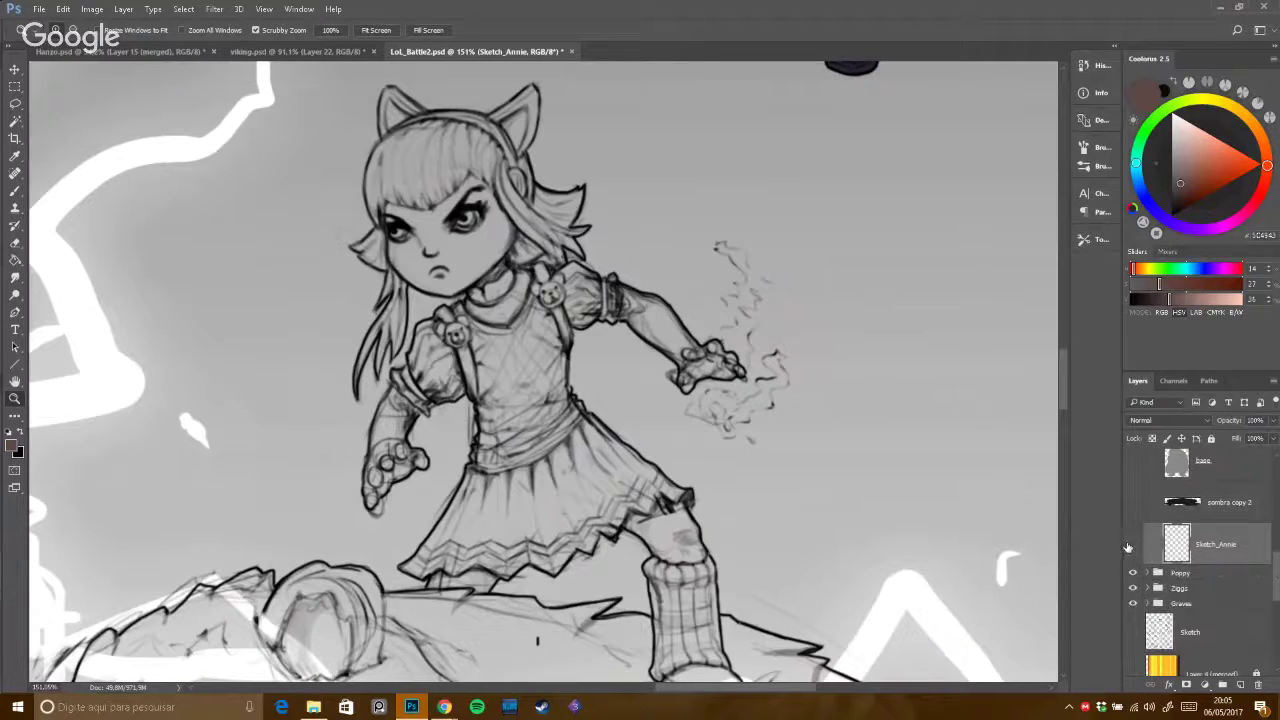
click(1133, 545)
Examine Annie's clean line art up close, including her face, dress and the bear she stands on.
mouse_move(645, 340)
mouse_down()
mouse_move(673, 334)
mouse_move(532, 228)
mouse_move(567, 301)
mouse_up()
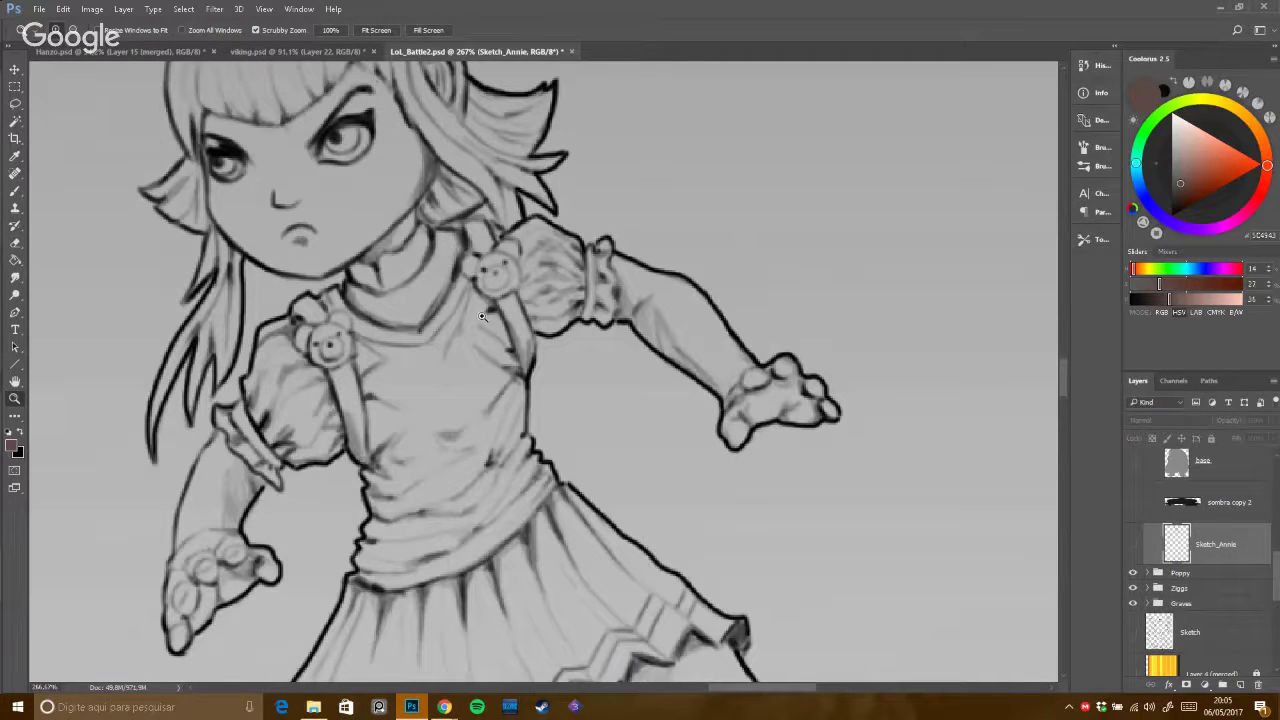
drag(514, 225, 508, 256)
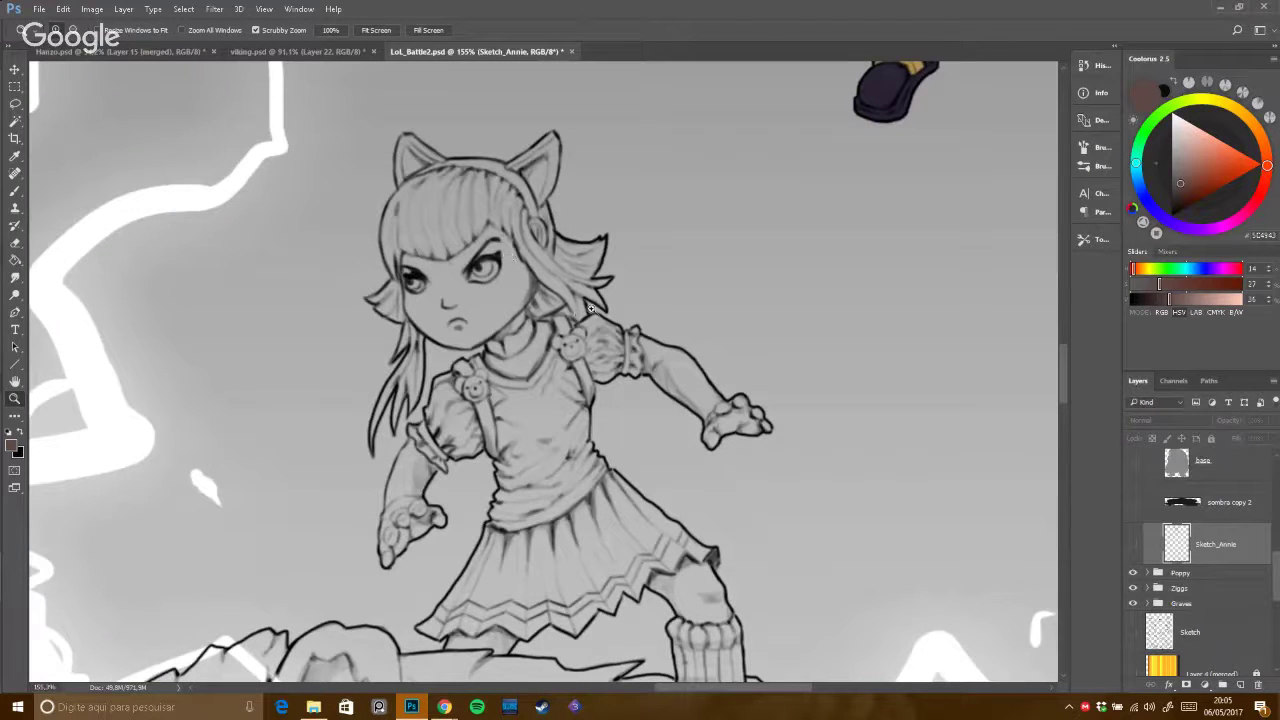
drag(552, 229, 508, 246)
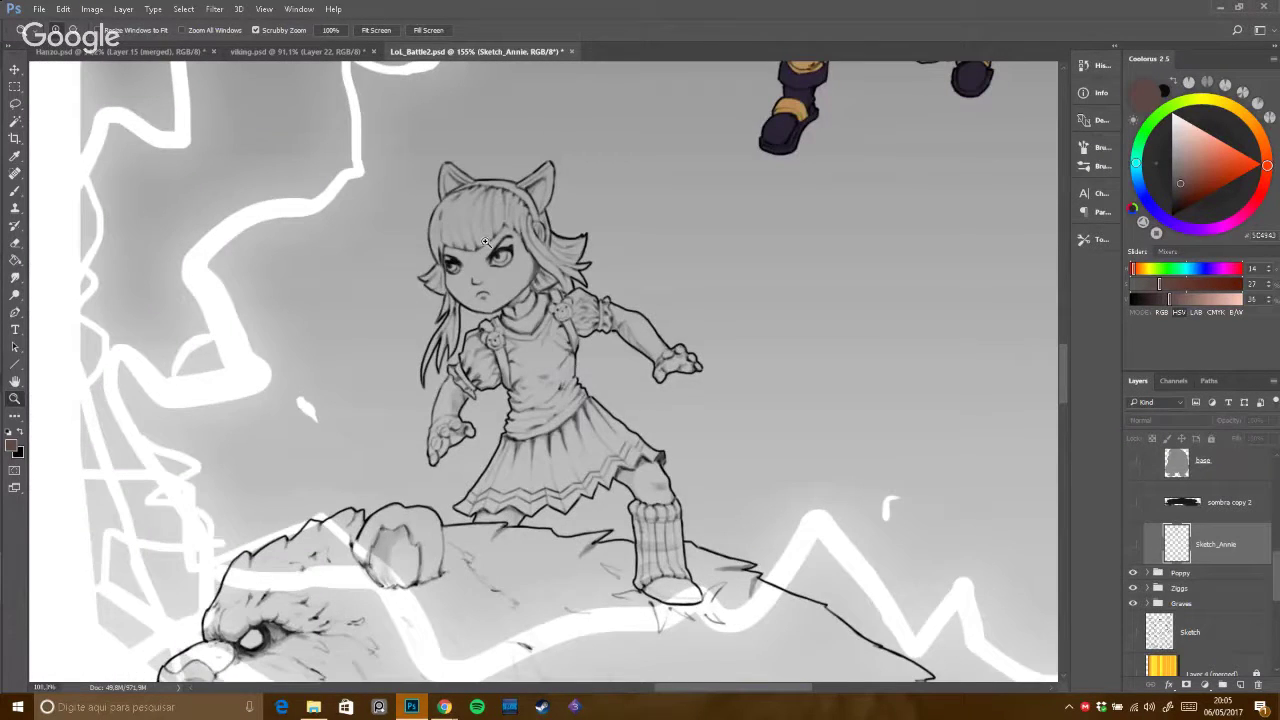
drag(592, 468, 586, 214)
drag(646, 401, 560, 395)
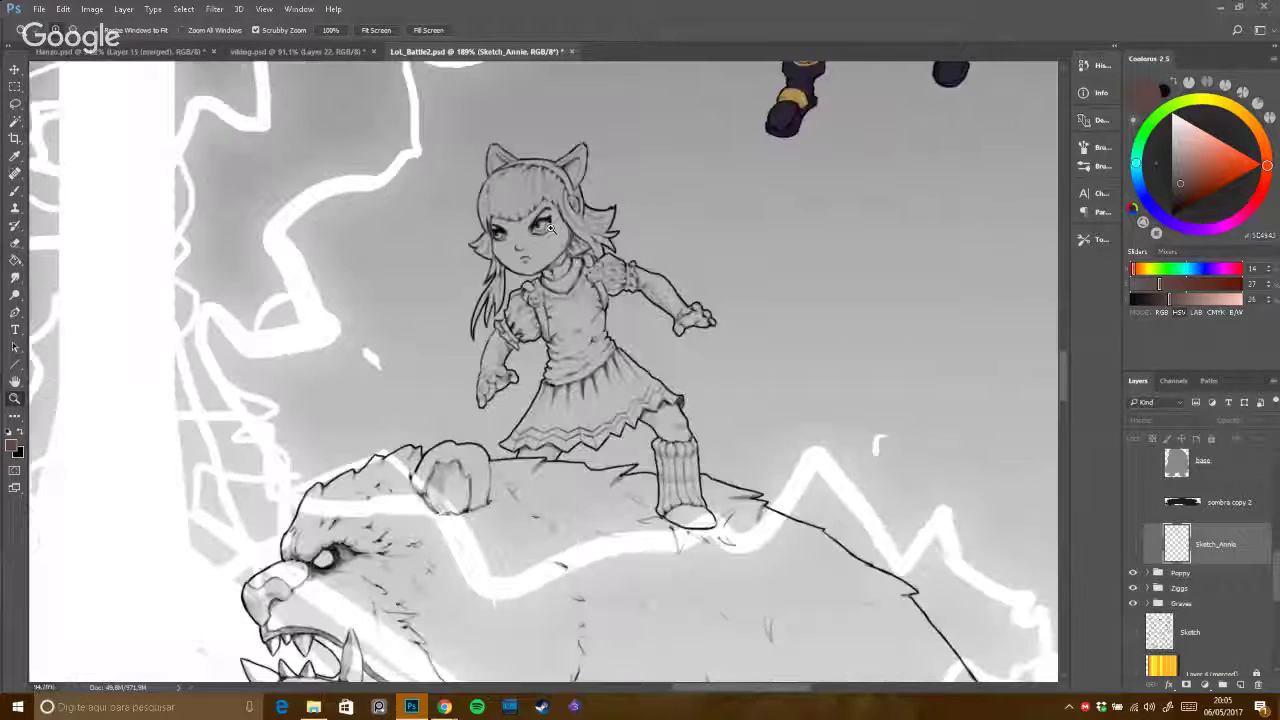
drag(630, 215, 537, 177)
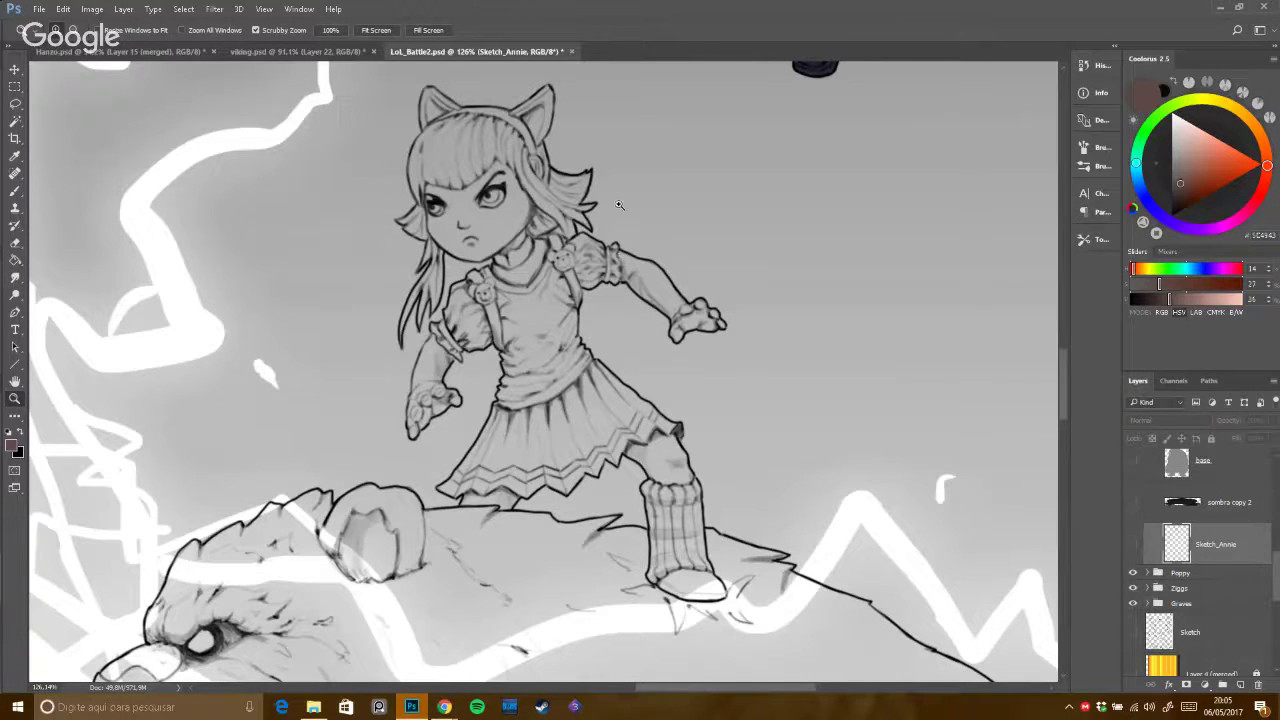
drag(652, 230, 629, 256)
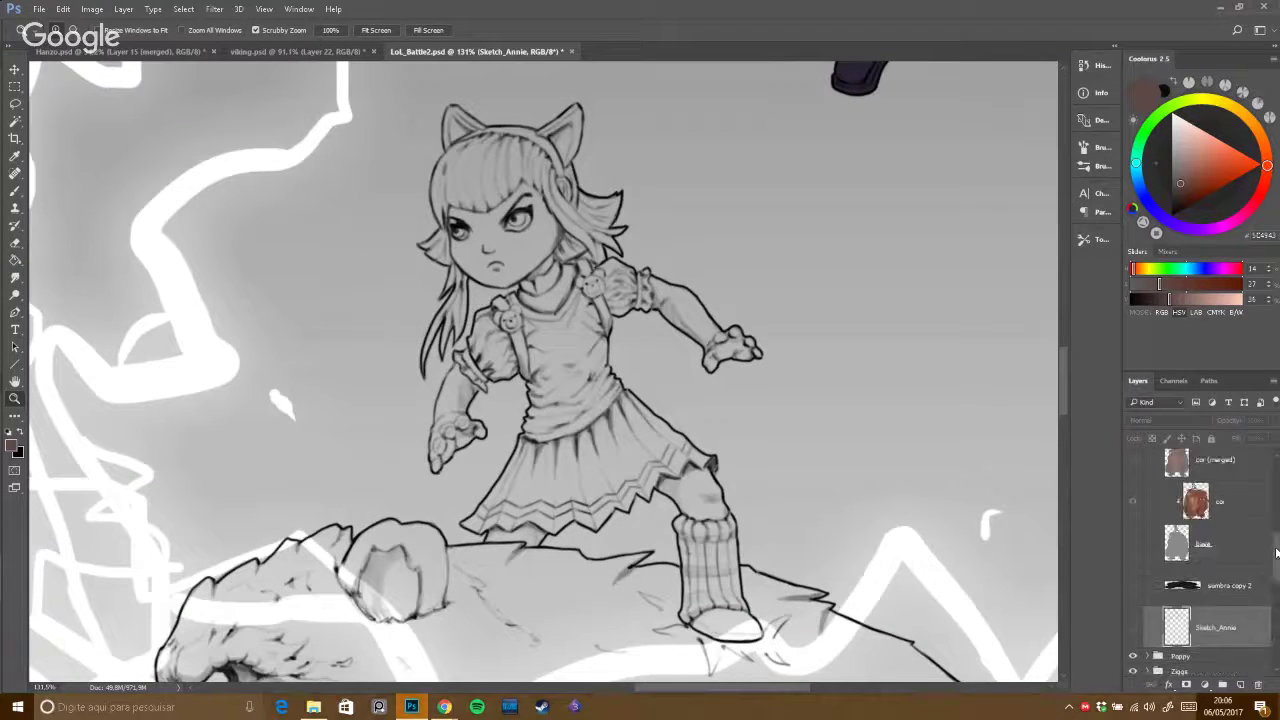
Show Annie's effects, degradê, cor (merged), cor and base layers again to bring back her full colouring.
scroll(1165, 535, up, 5)
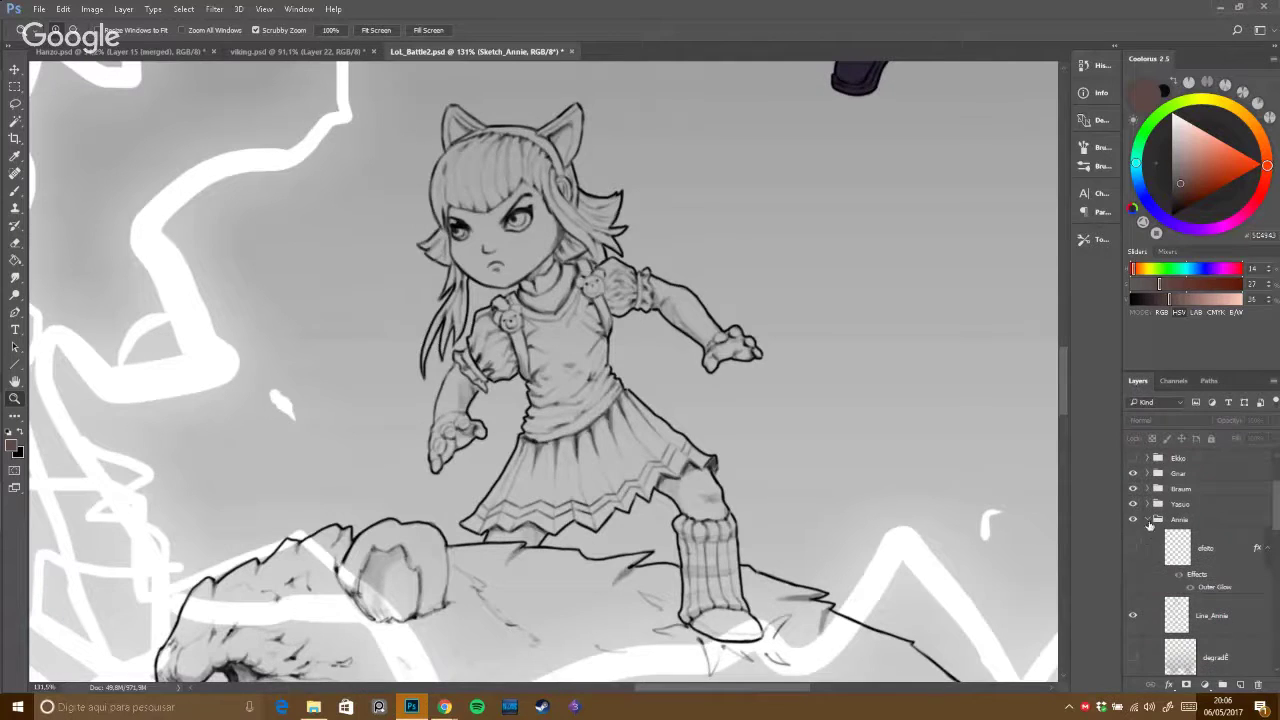
click(1133, 548)
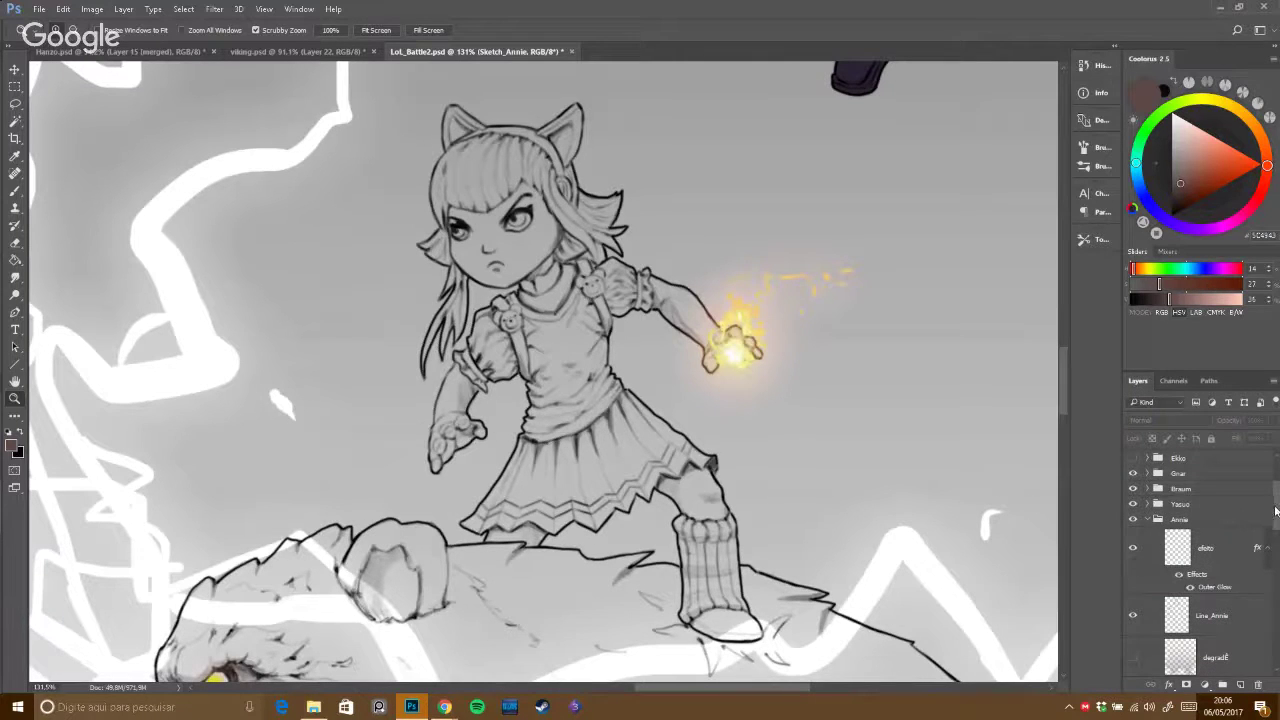
scroll(1190, 545, down, 3)
click(1133, 554)
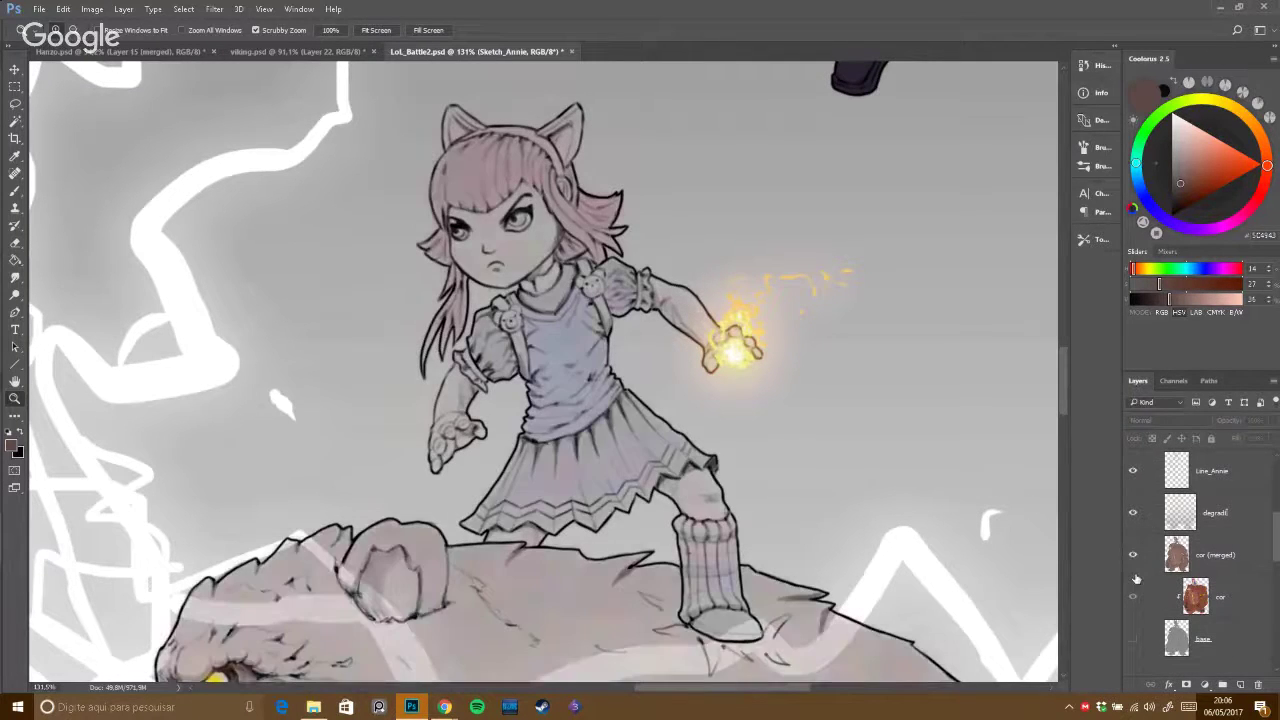
click(1133, 598)
click(1133, 638)
click(1134, 640)
Examine the flat colours of the blue-skinned hammer character above Annie in the battle scene.
drag(835, 422, 897, 434)
drag(820, 140, 783, 376)
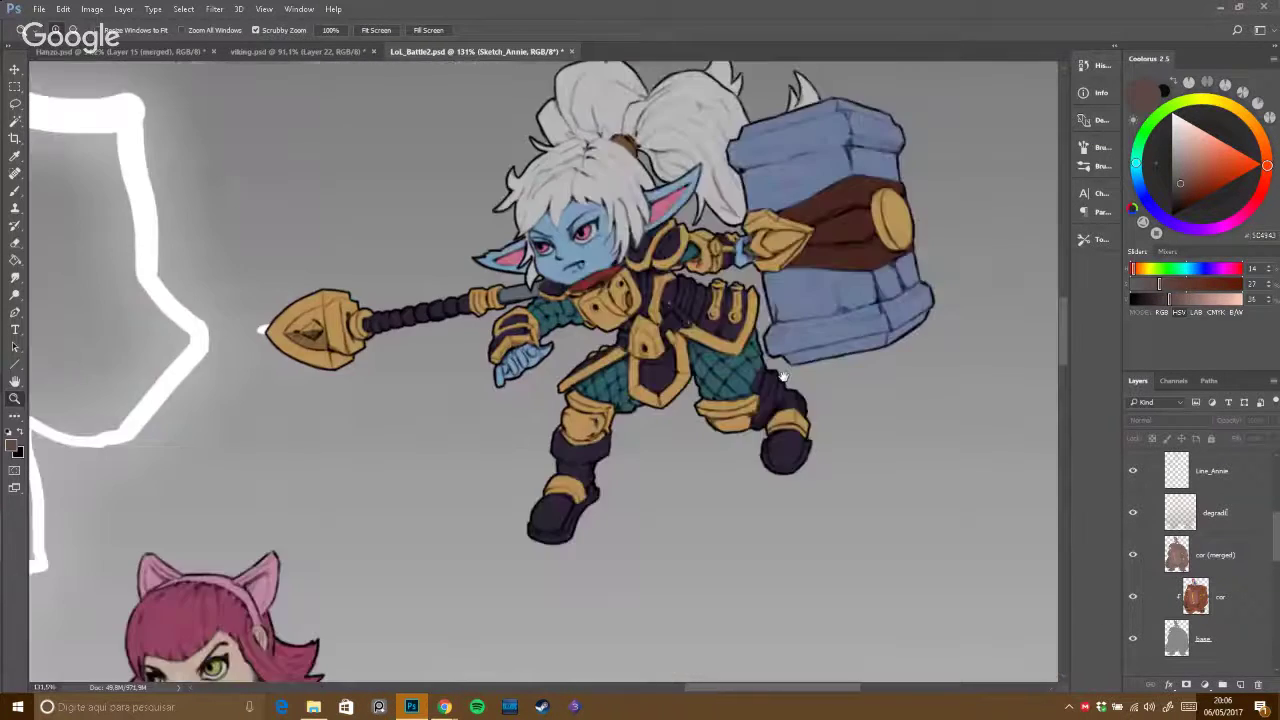
scroll(771, 298, up, 3)
drag(771, 298, 610, 250)
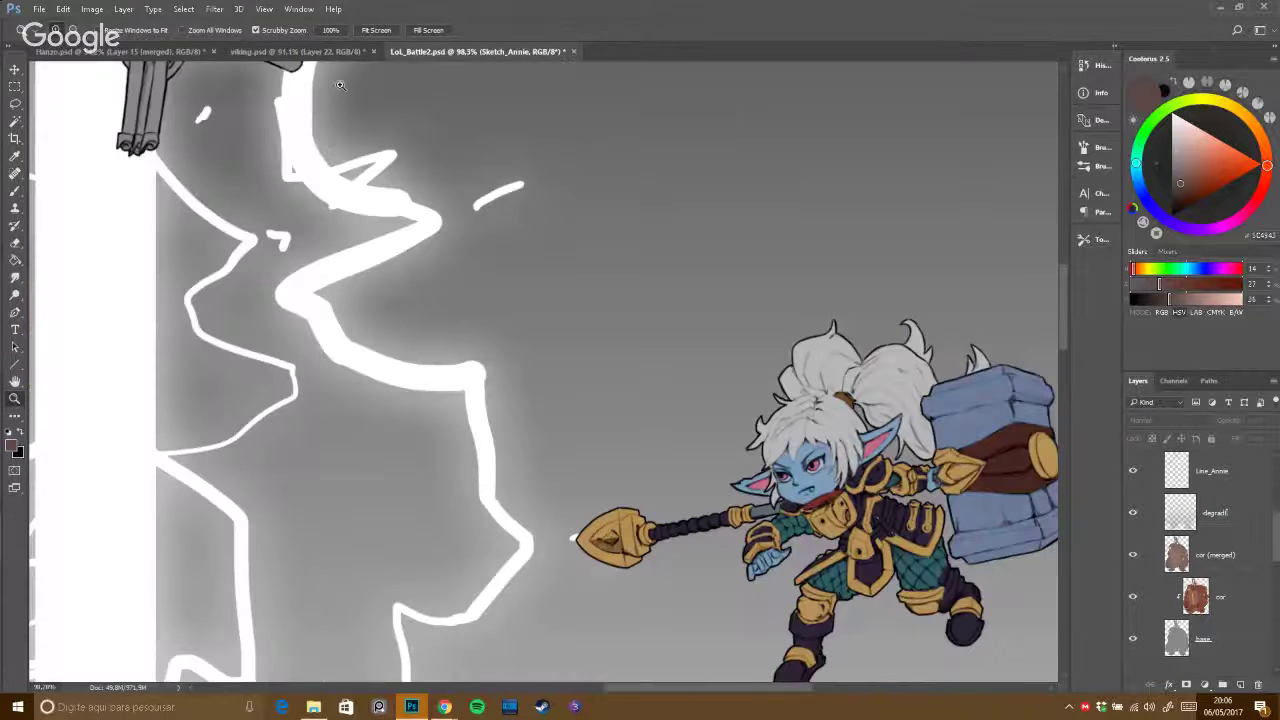
Return to the viking painting and examine the finished rendering of the face, beard, hands and shoulder armour.
click(328, 53)
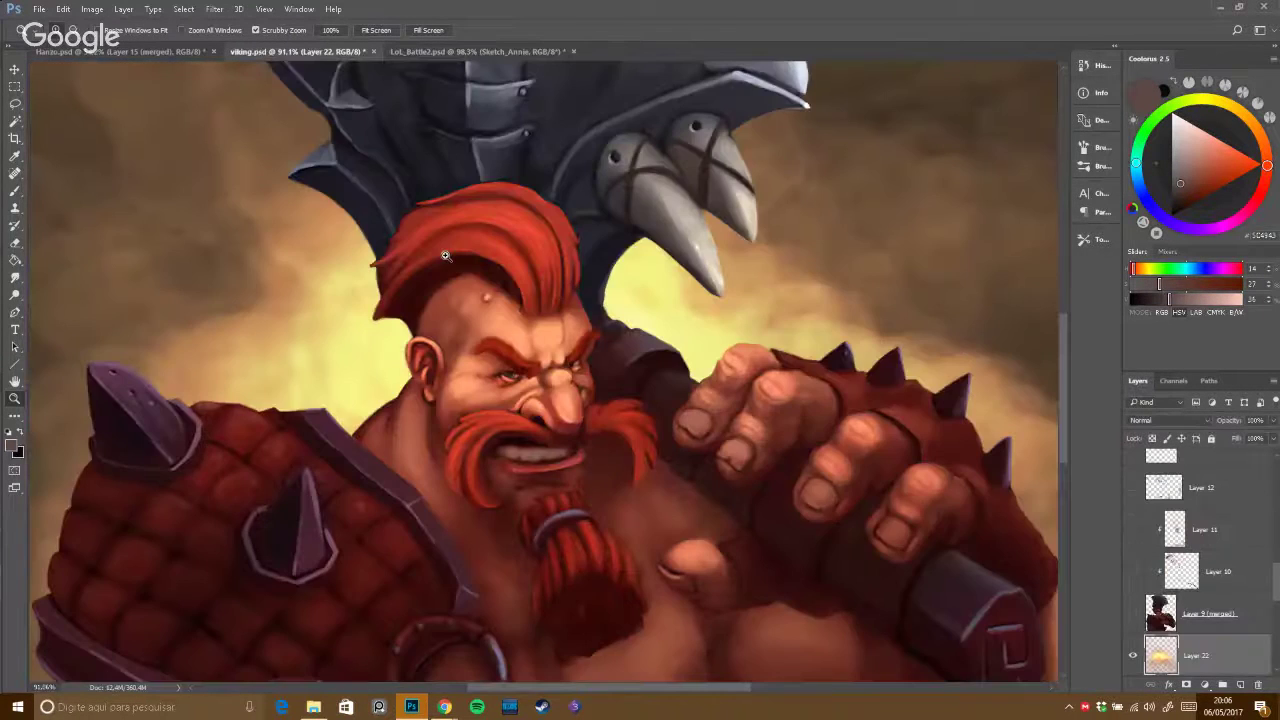
scroll(445, 256, down, 3)
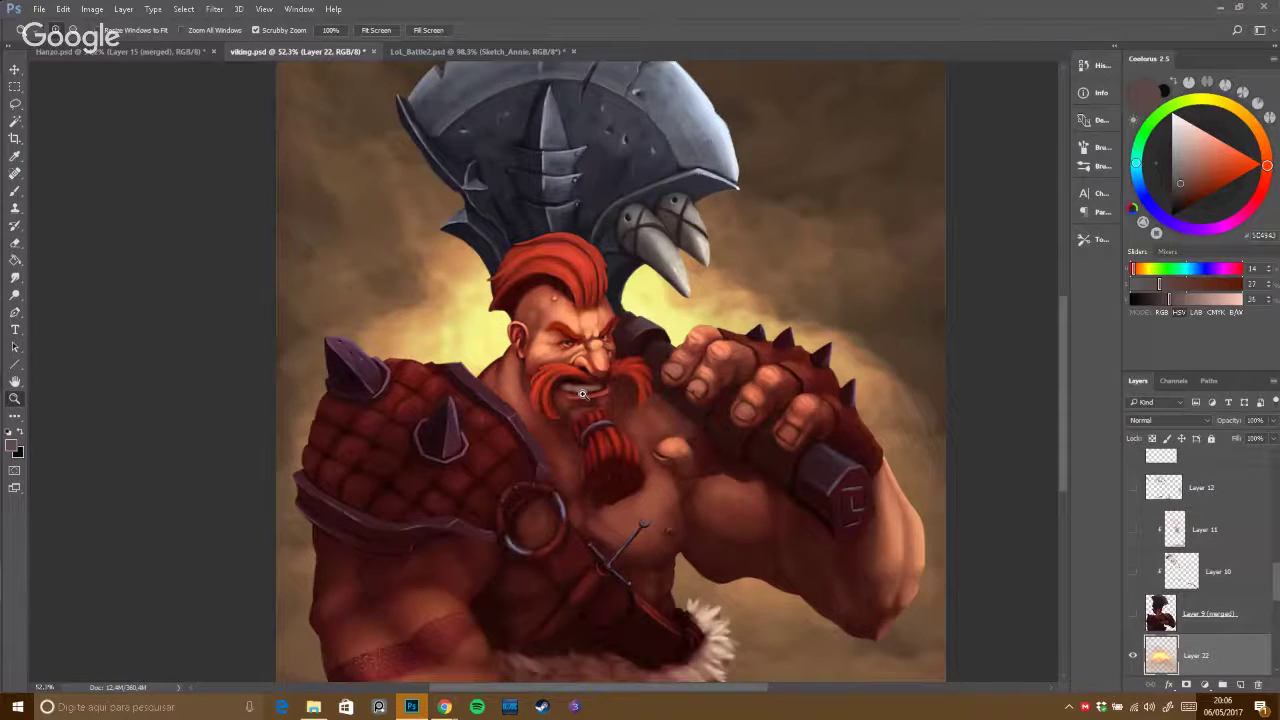
scroll(660, 430, up, 3)
scroll(651, 390, down, 3)
scroll(589, 375, up, 2)
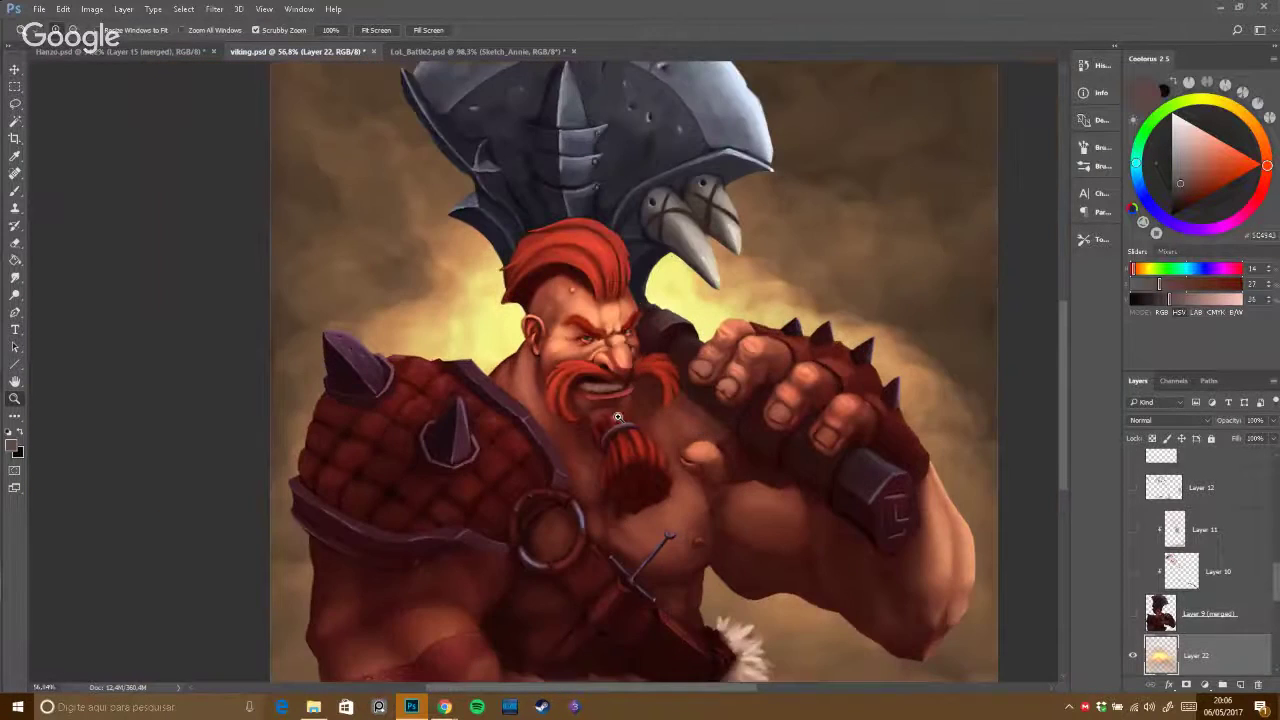
scroll(589, 375, up, 3)
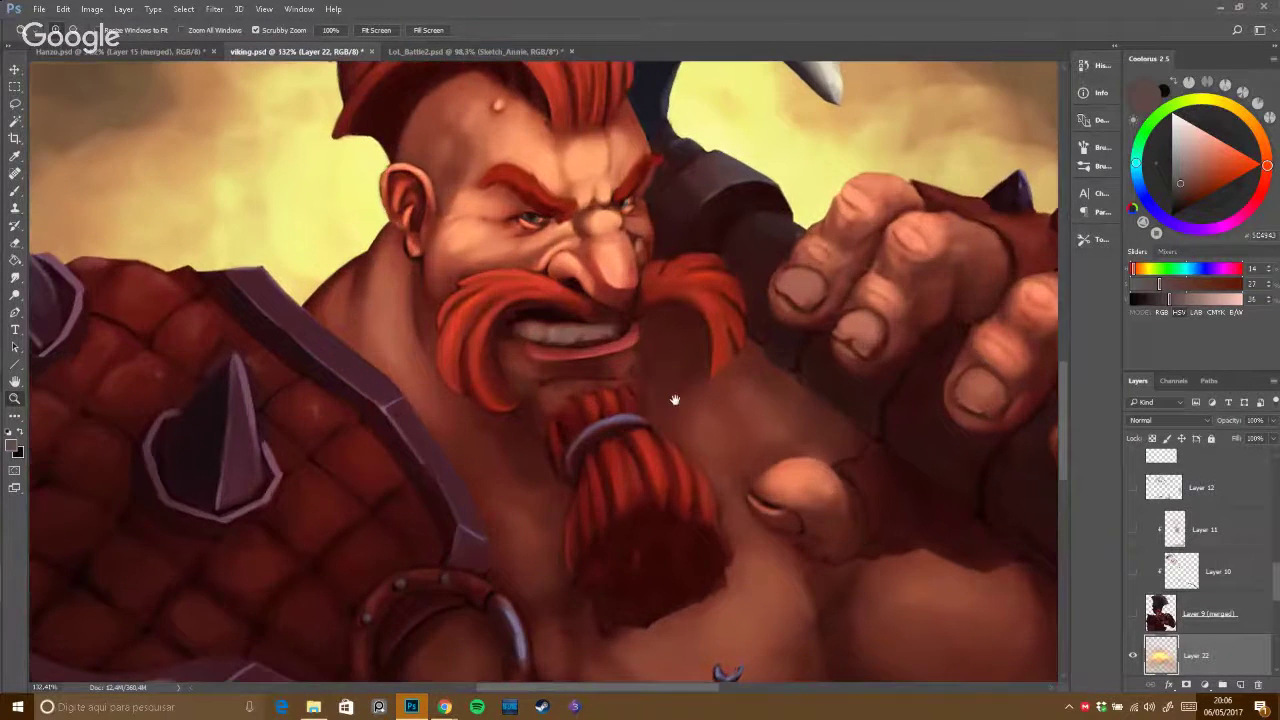
scroll(657, 363, down, 4)
scroll(605, 352, up, 3)
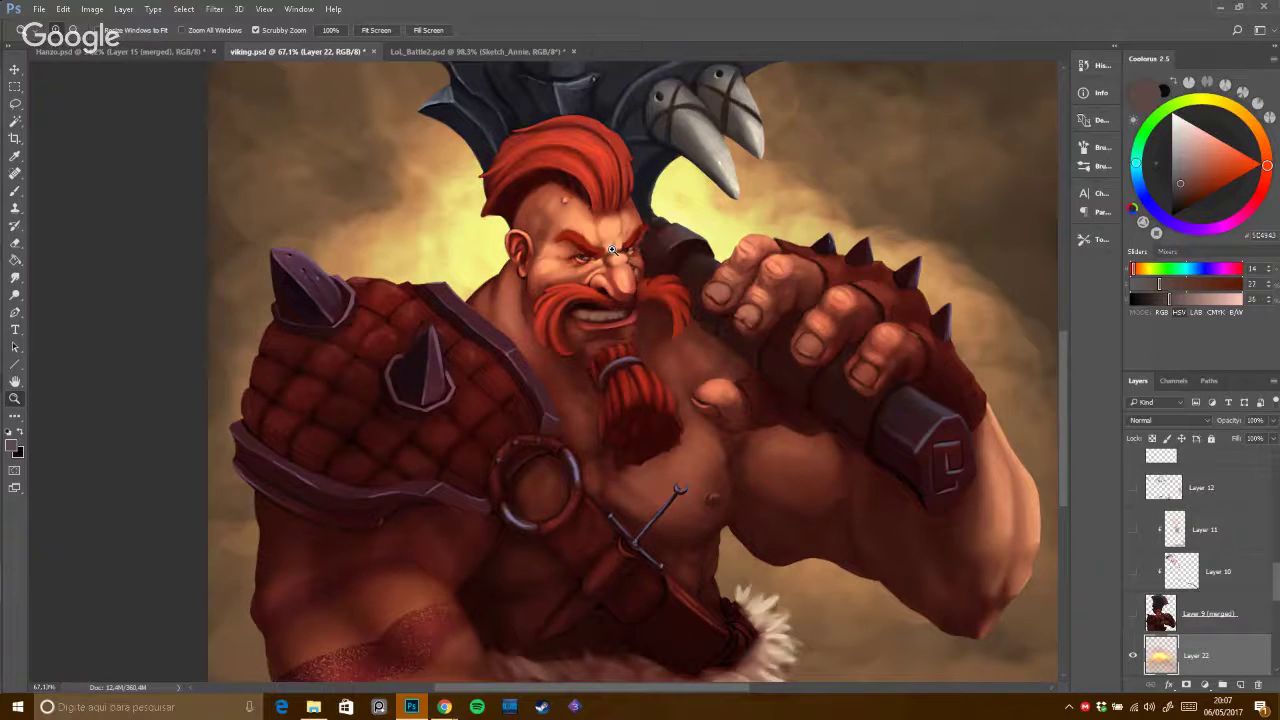
drag(737, 284, 745, 288)
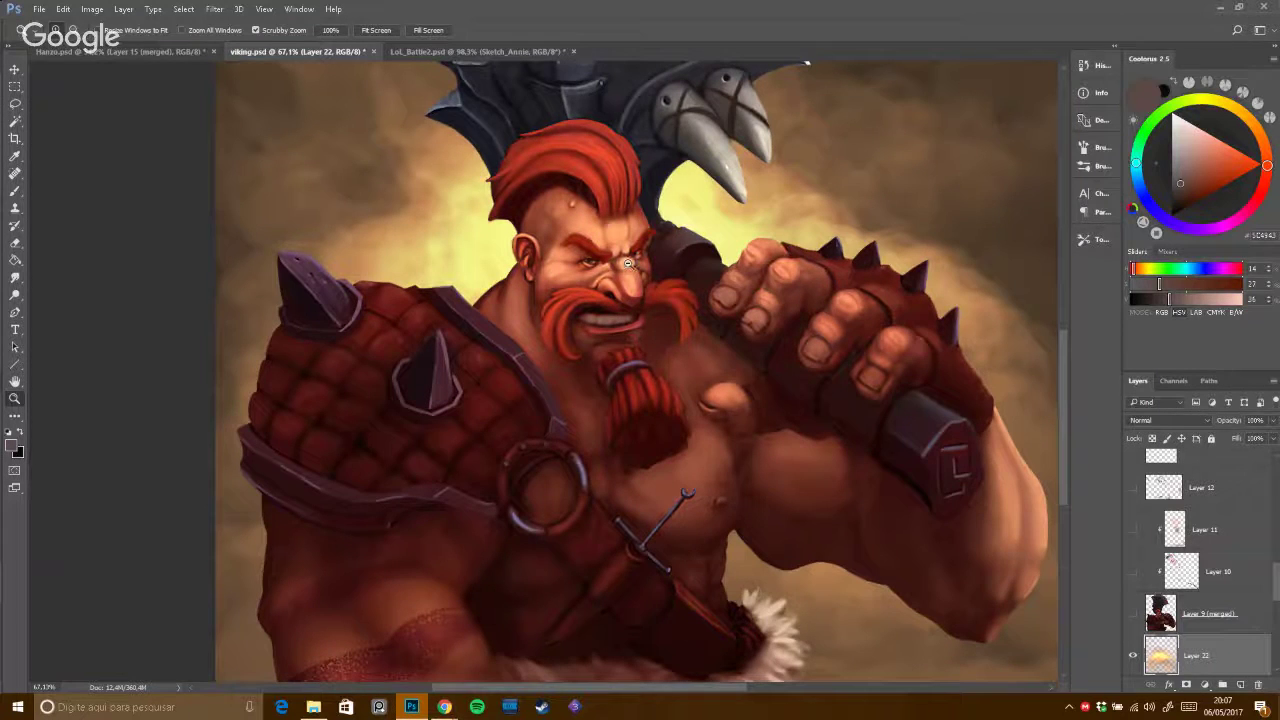
mouse_move(630, 265)
mouse_down()
mouse_move(648, 260)
mouse_move(634, 286)
mouse_up()
Switch to the Google Hangouts window in Chrome that runs the live broadcast.
mouse_move(444, 708)
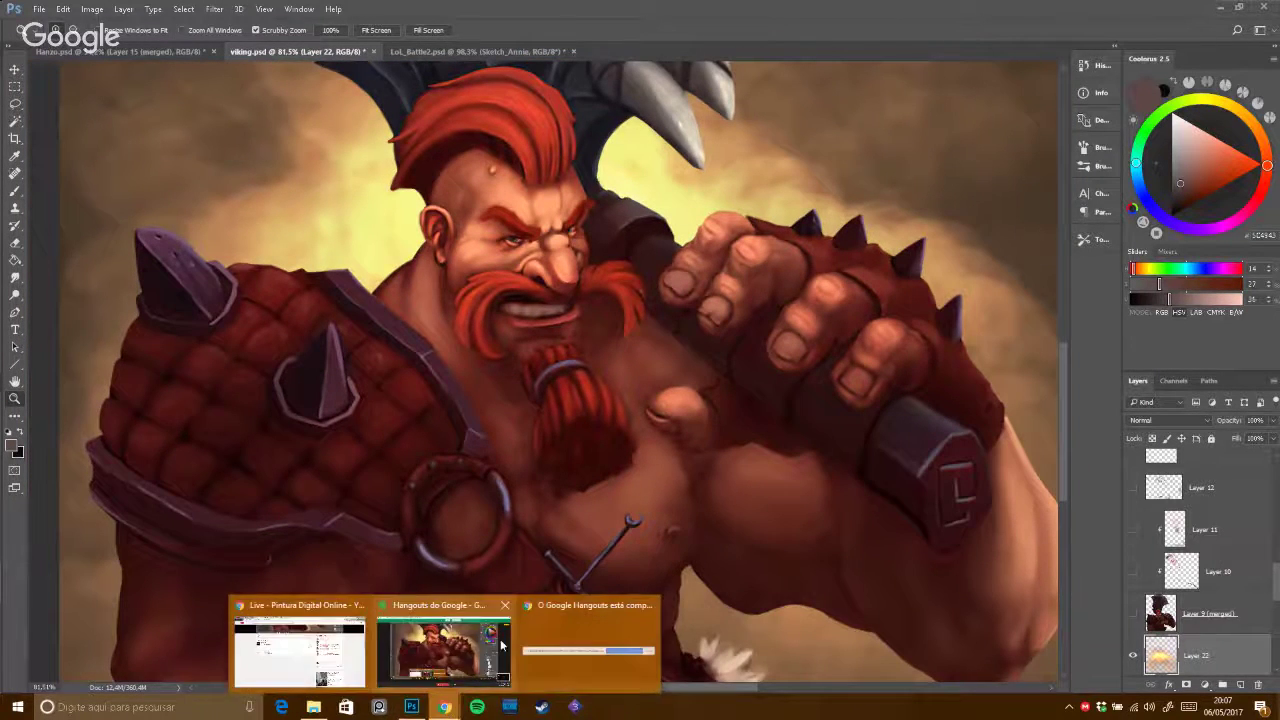
click(447, 657)
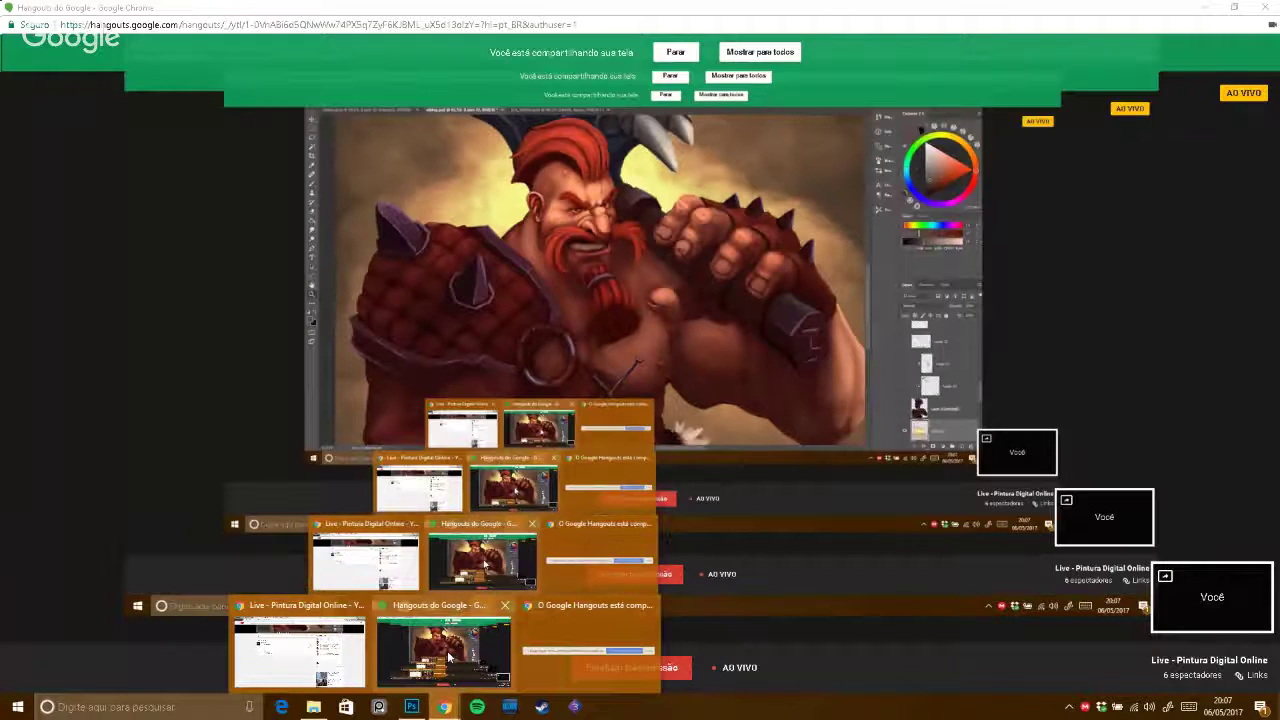